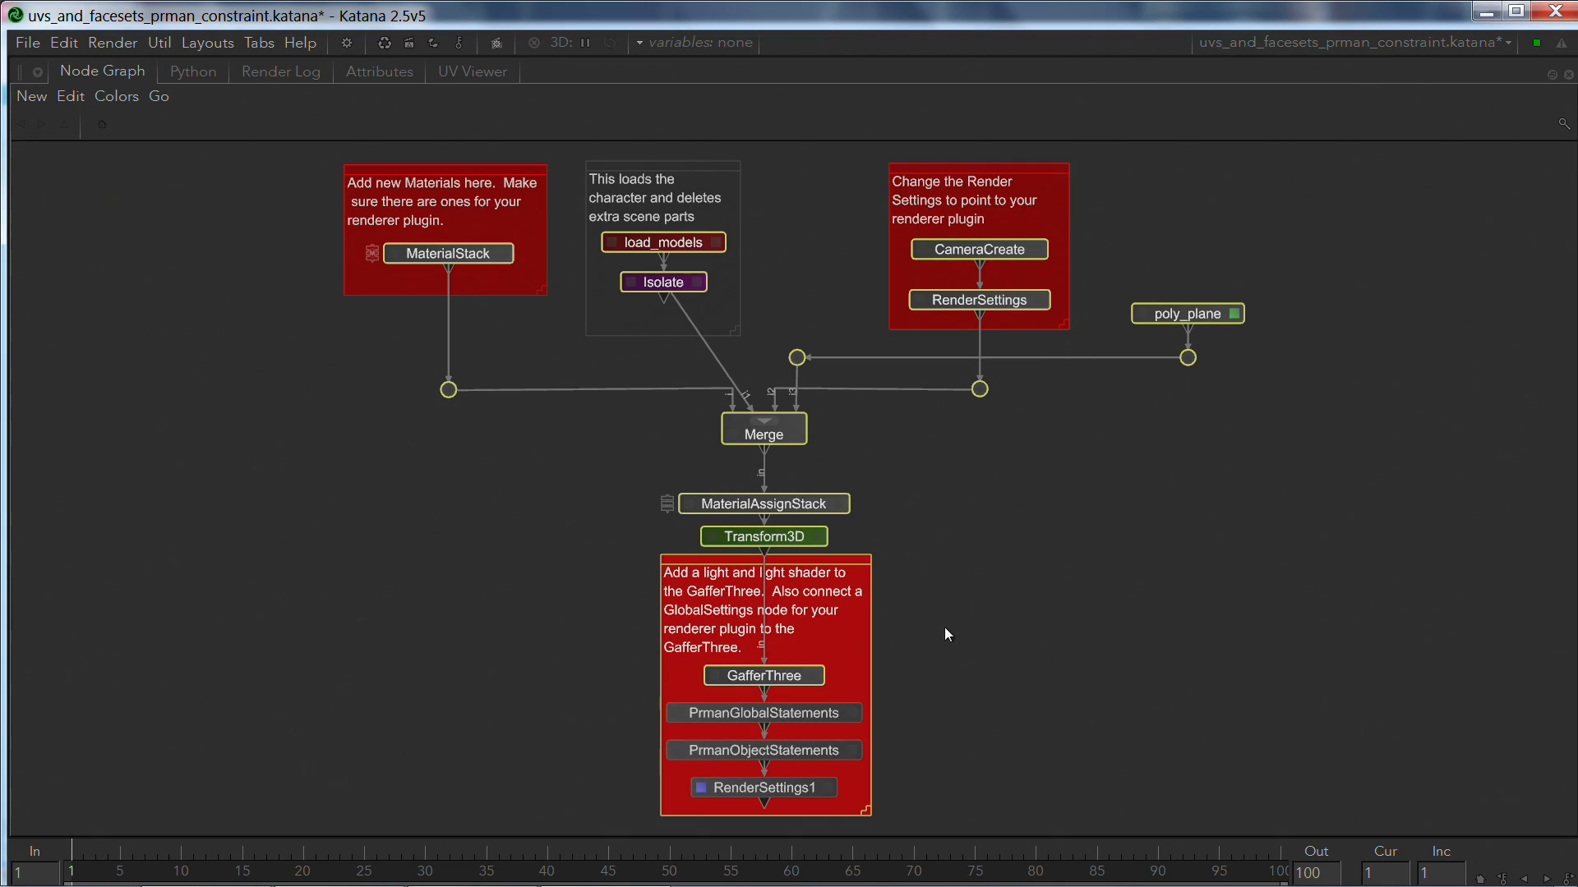
click(760, 676)
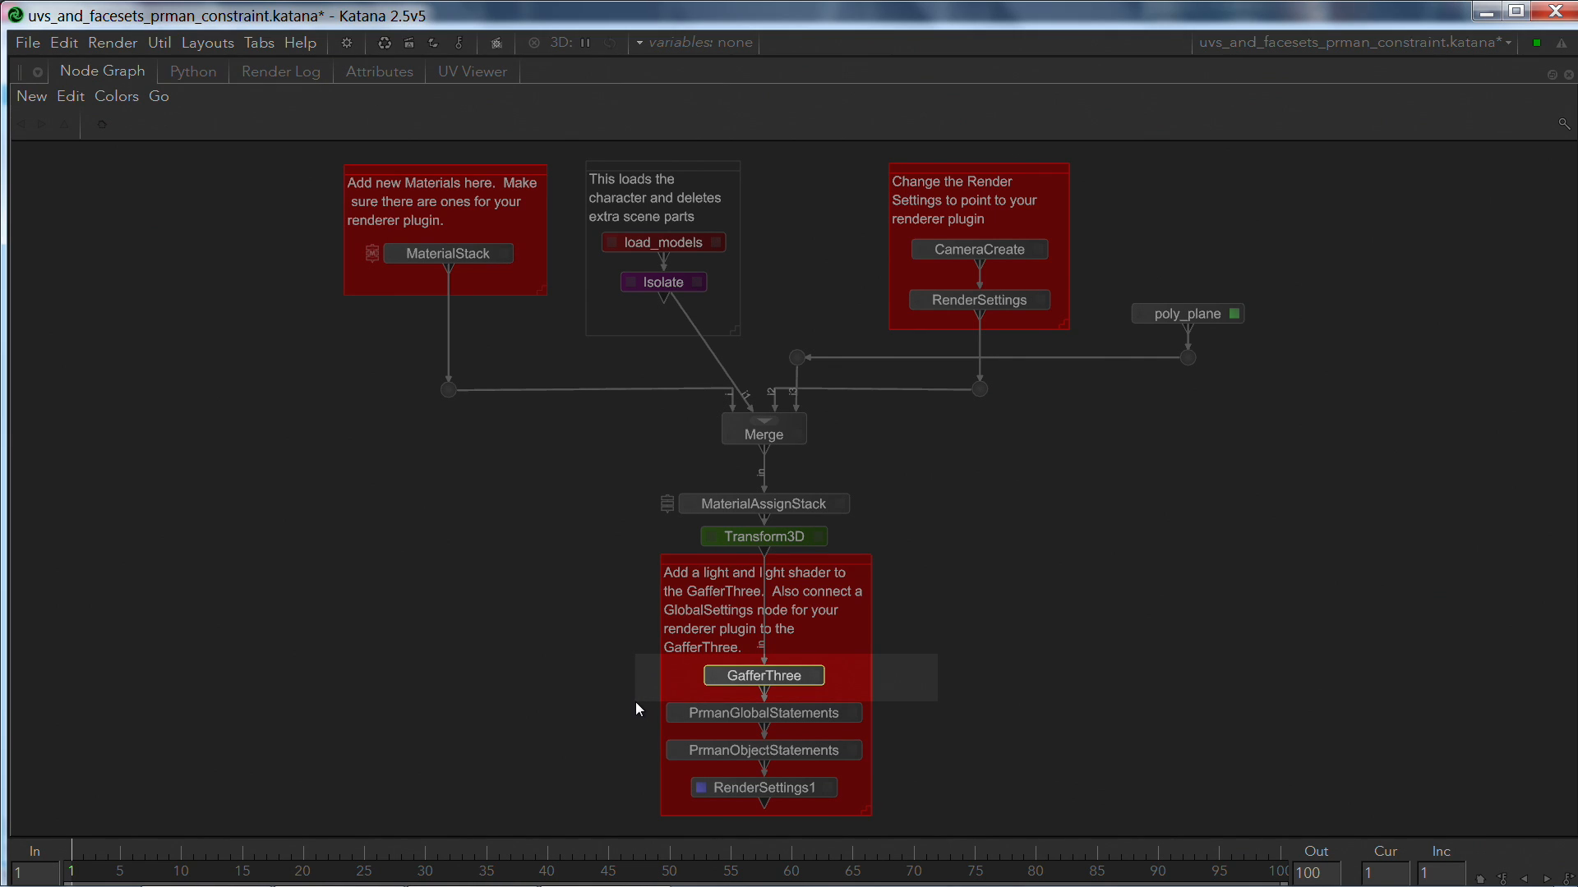
drag(635, 703, 631, 701)
drag(633, 702, 610, 677)
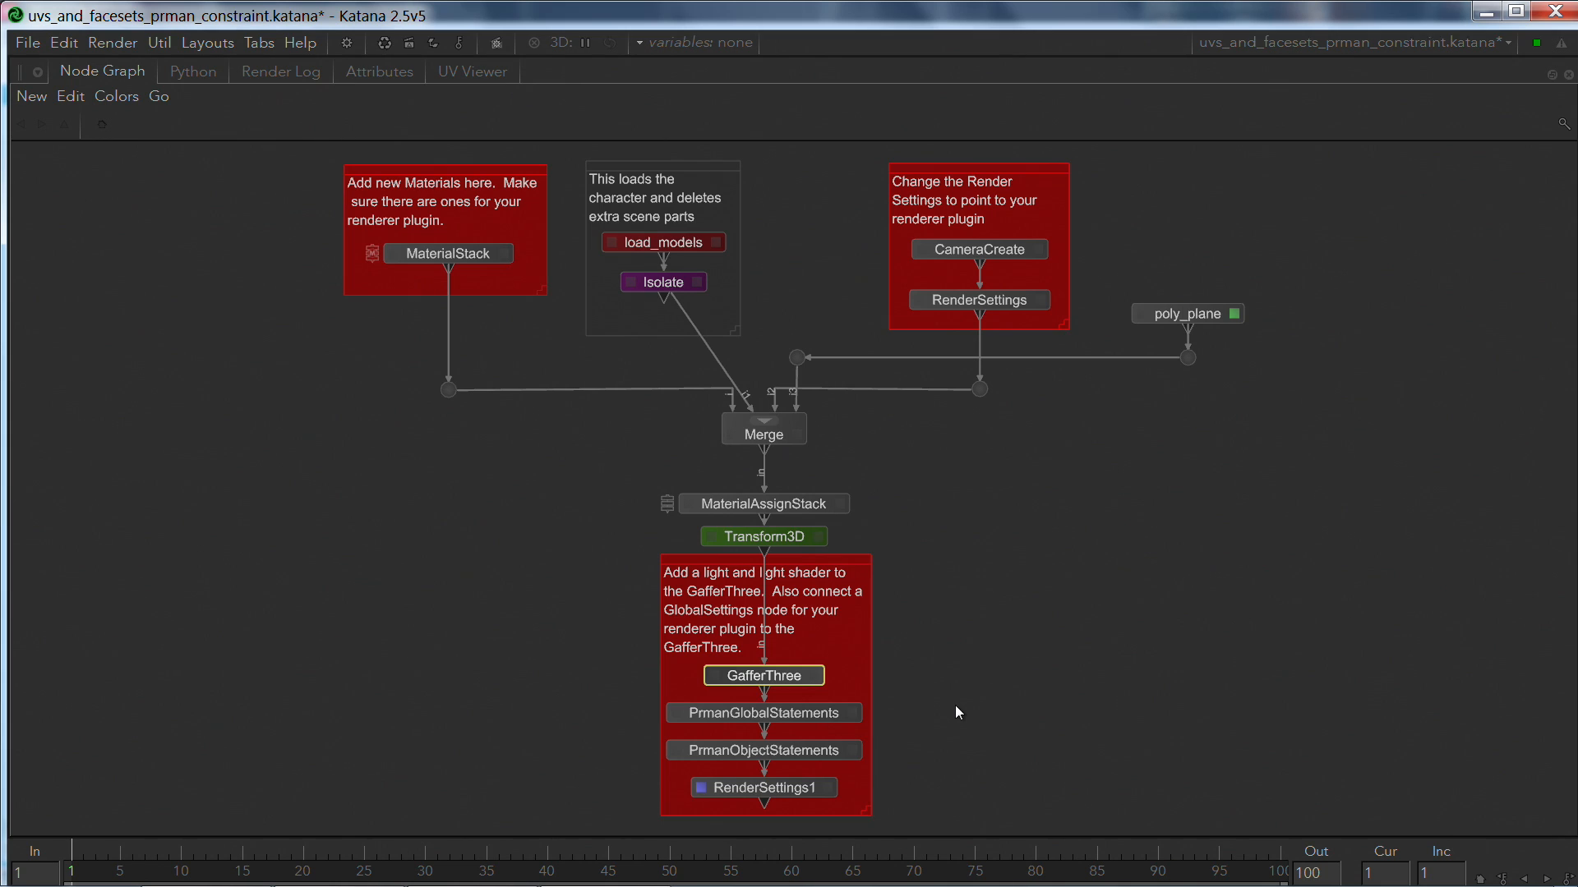
drag(954, 705, 539, 815)
click(1024, 691)
drag(891, 784, 607, 819)
drag(1083, 292, 901, 320)
click(927, 768)
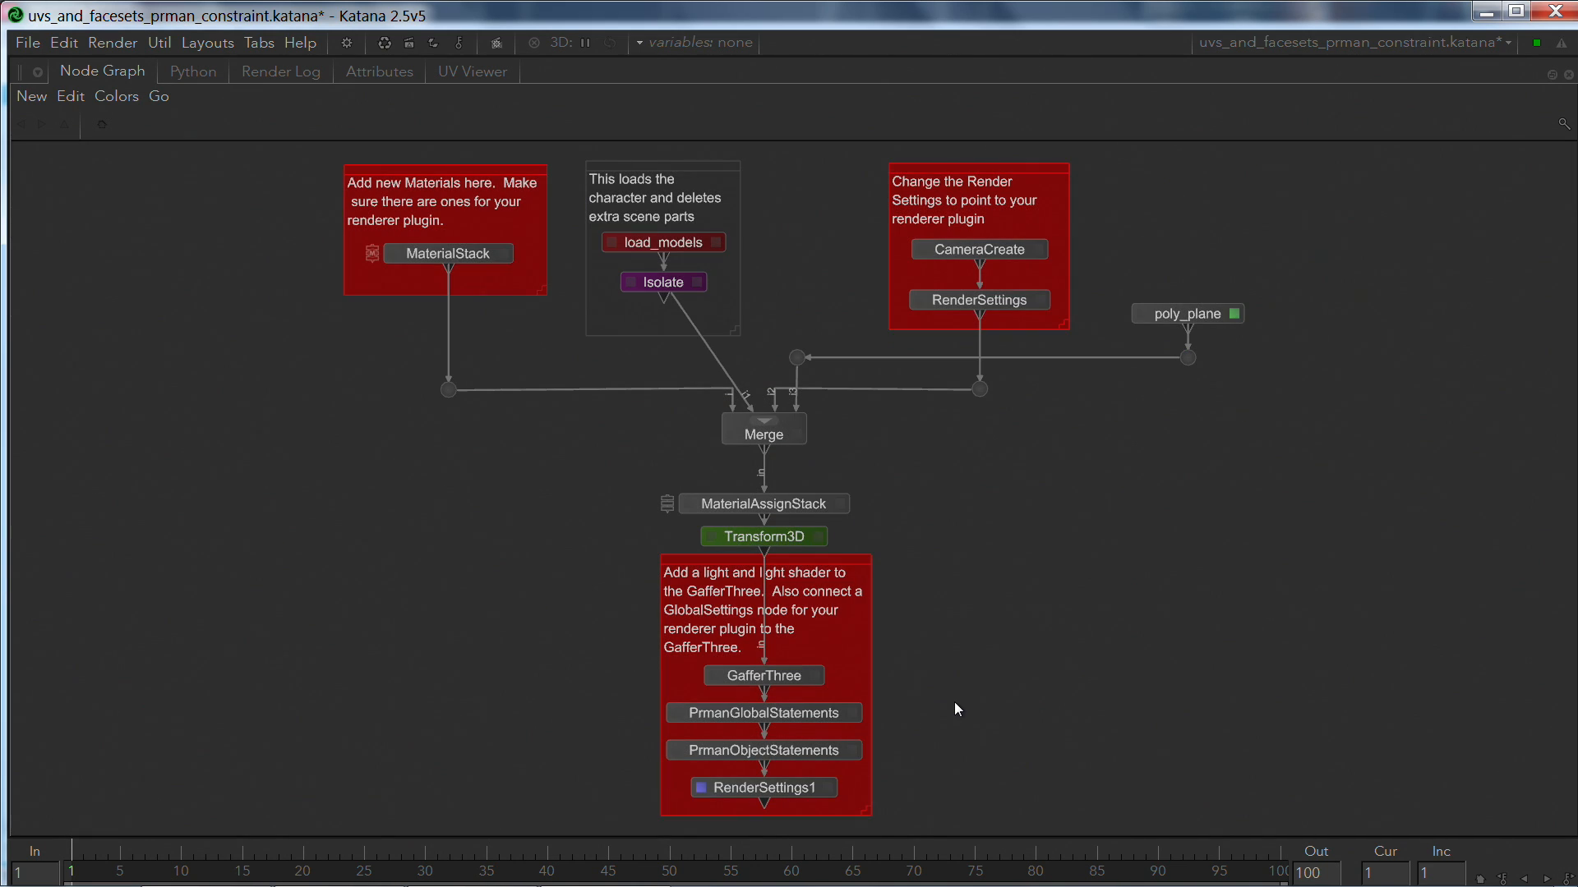
Step: Switch back to the full multi-pane workspace and frame the render node chain in the node graph
key(space)
middle_drag(850, 749, 559, 614)
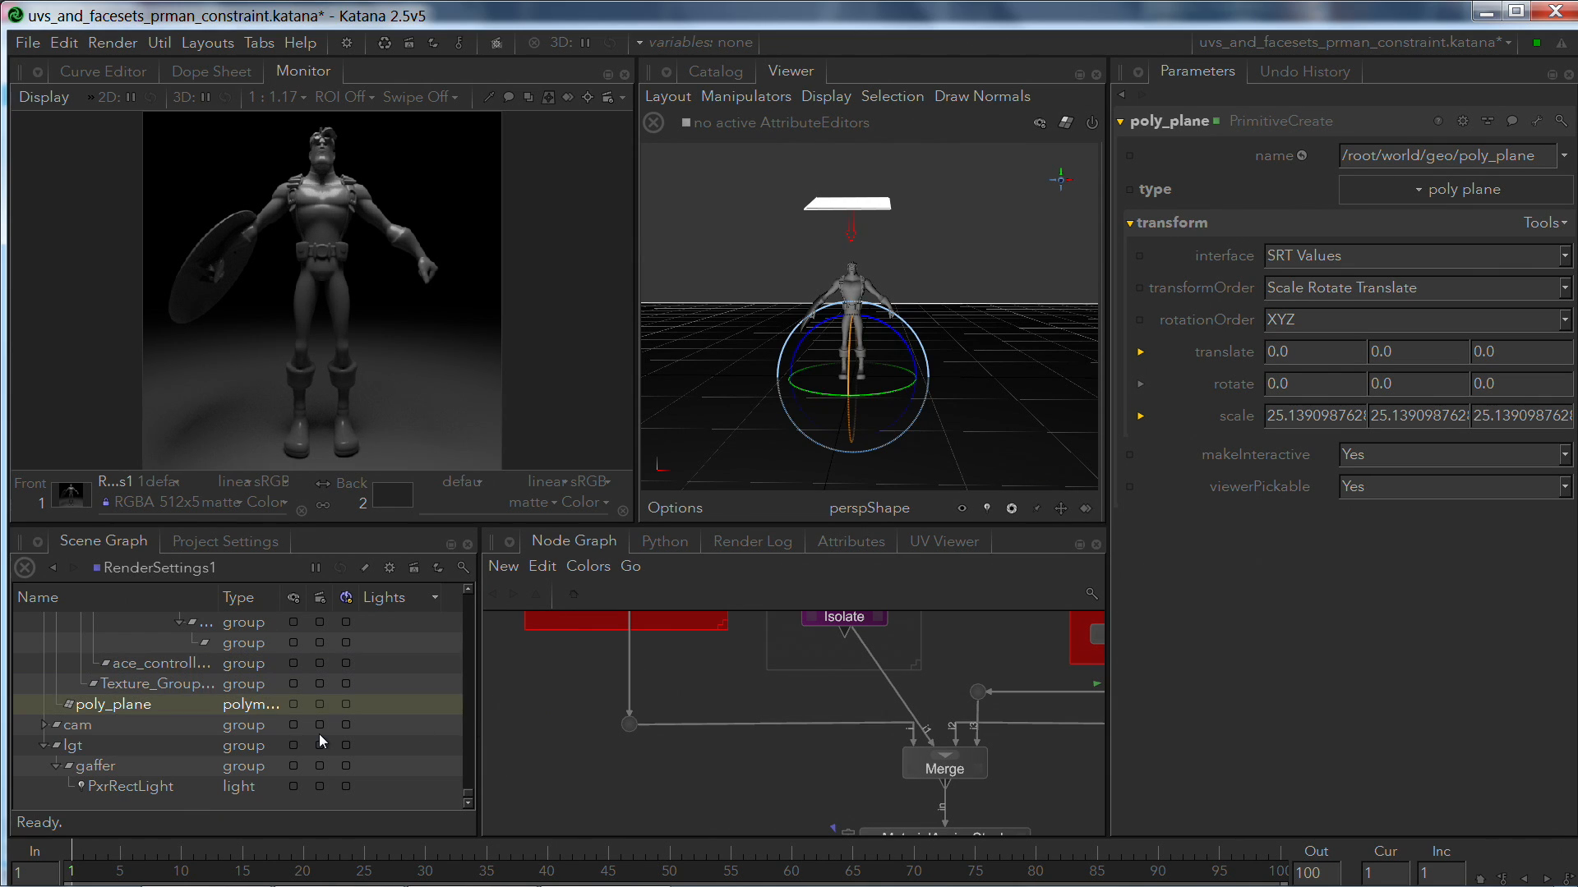
middle_drag(1030, 734, 938, 520)
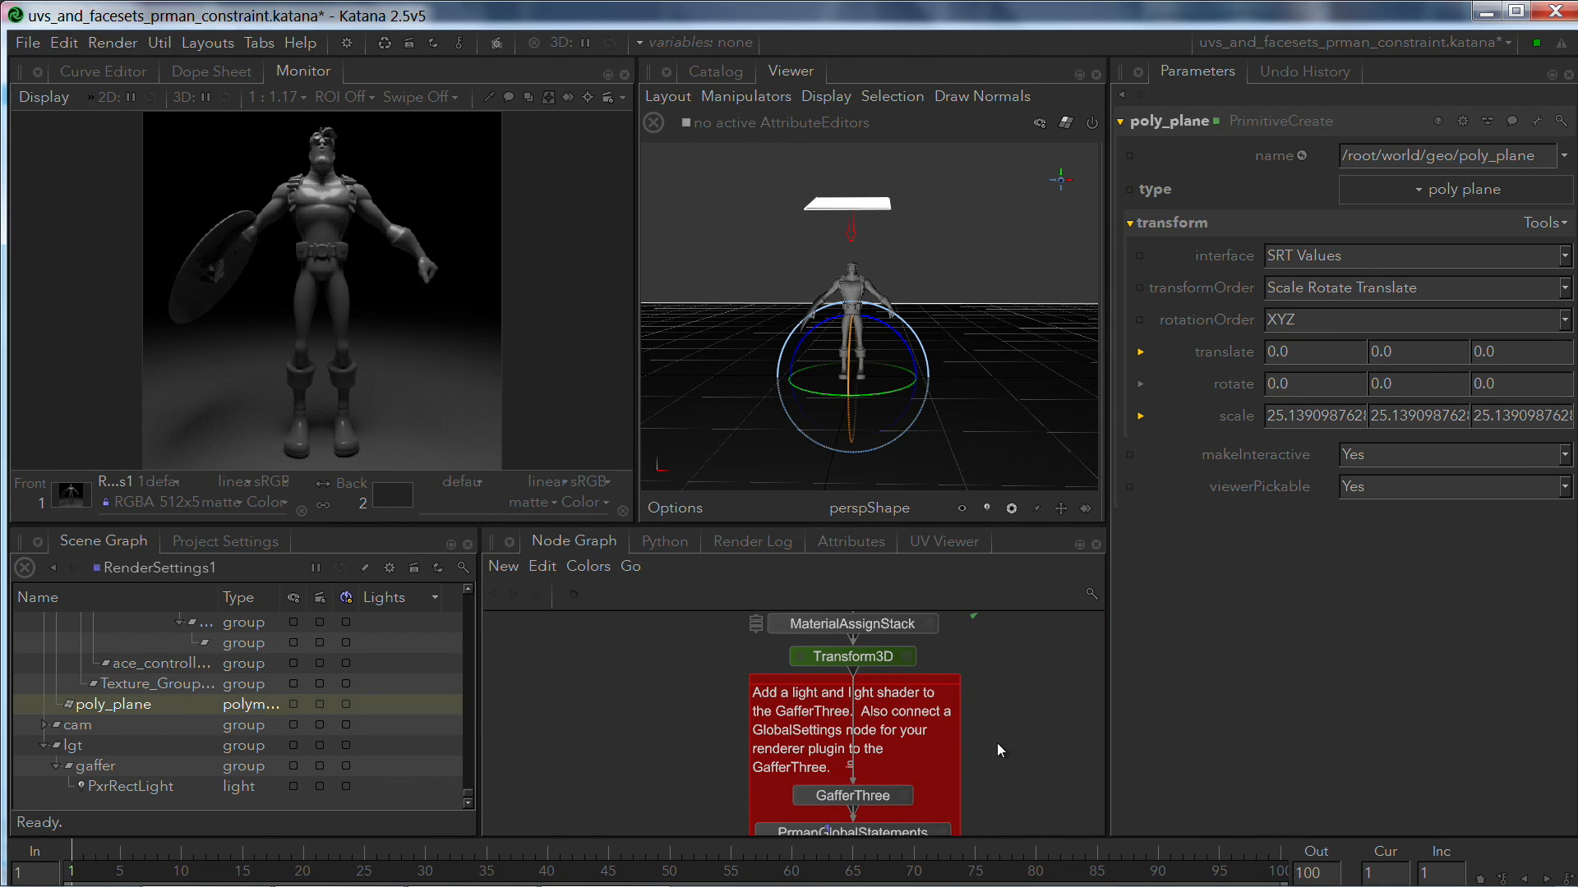
middle_drag(997, 743, 960, 792)
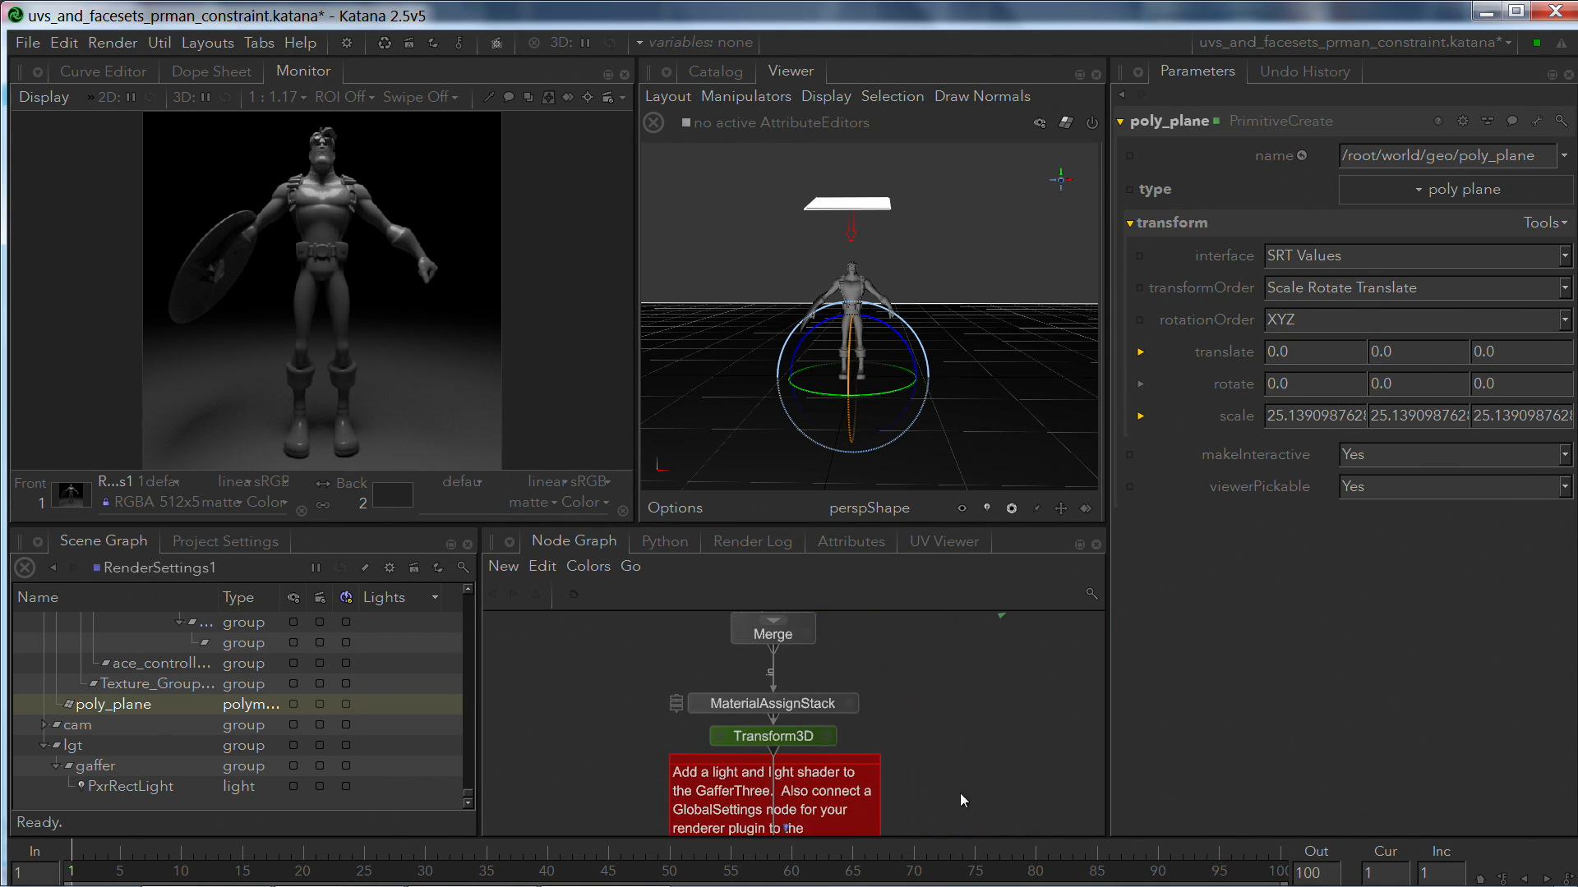
middle_drag(993, 618, 926, 777)
click(953, 662)
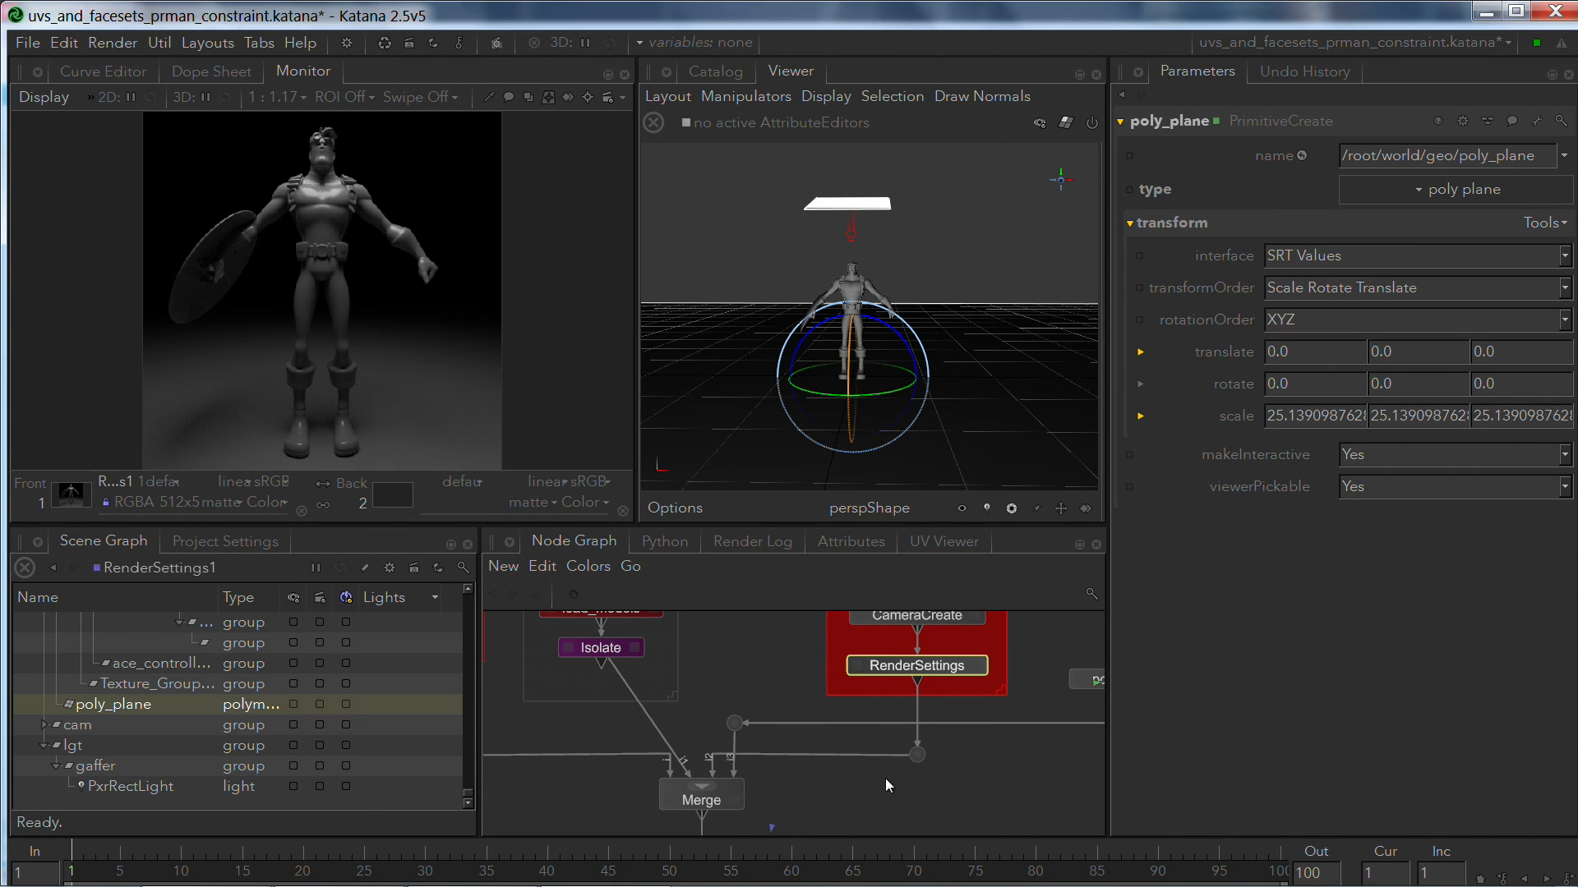
middle_drag(890, 754, 963, 660)
middle_drag(896, 824, 910, 562)
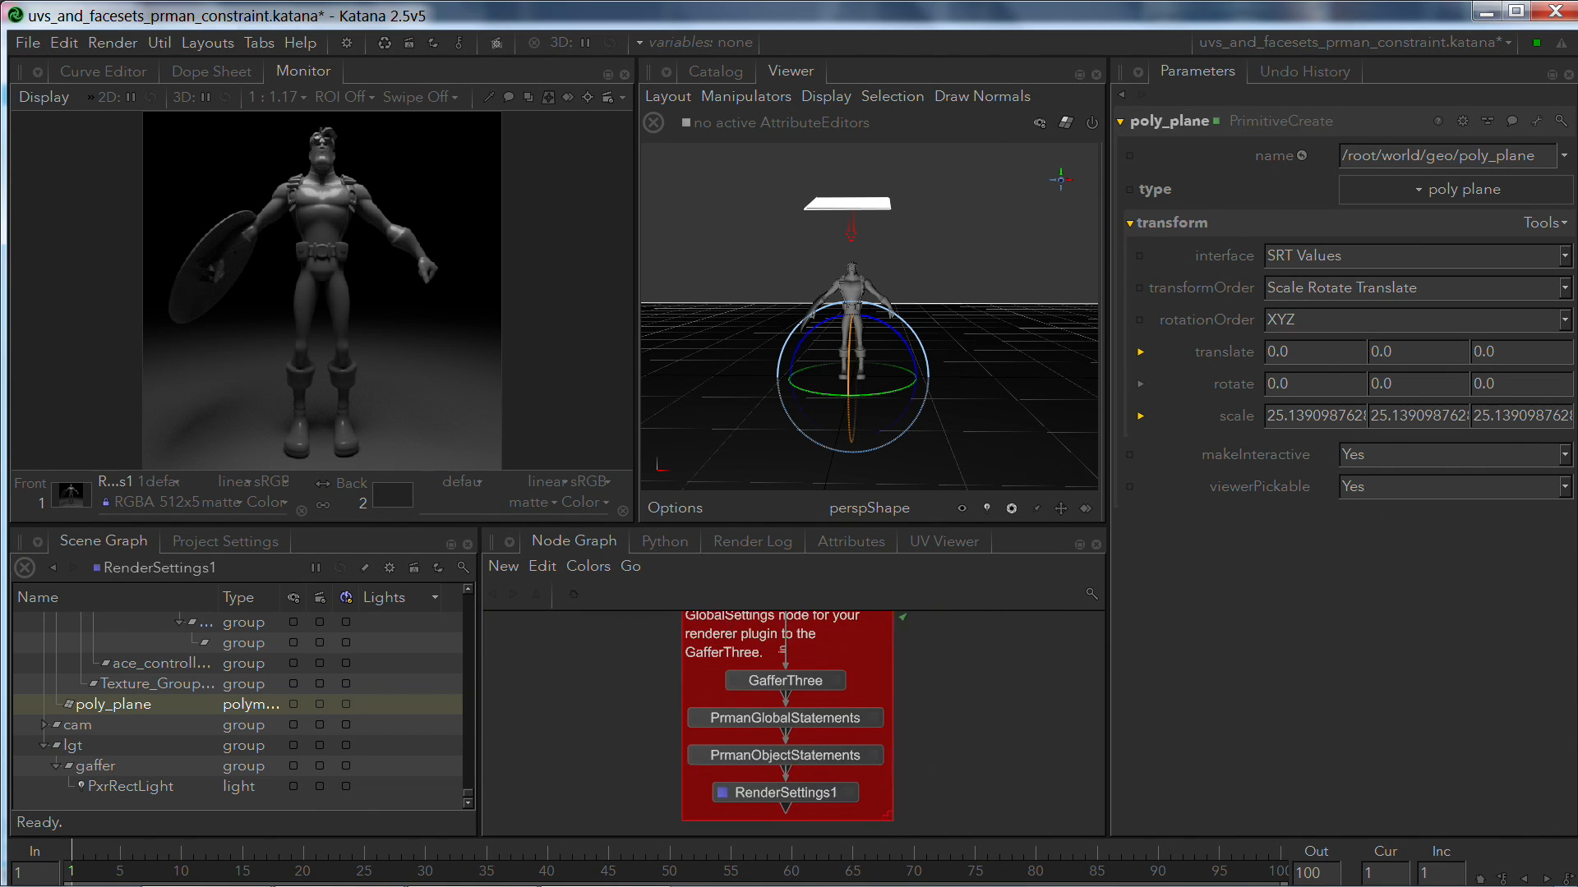
middle_drag(810, 768, 812, 721)
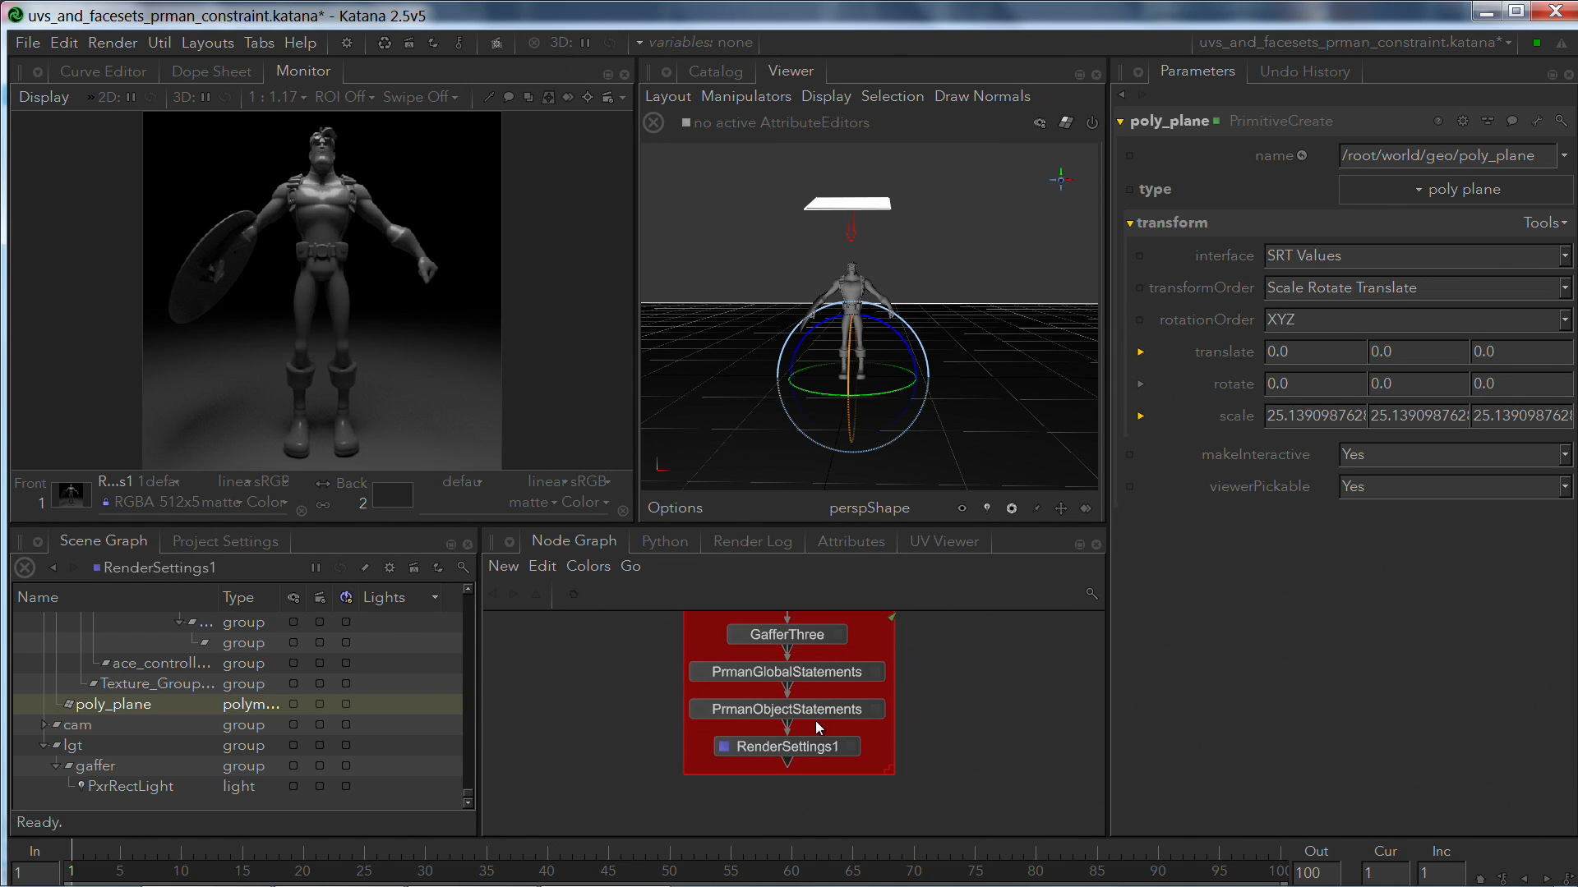
middle_drag(973, 645, 955, 676)
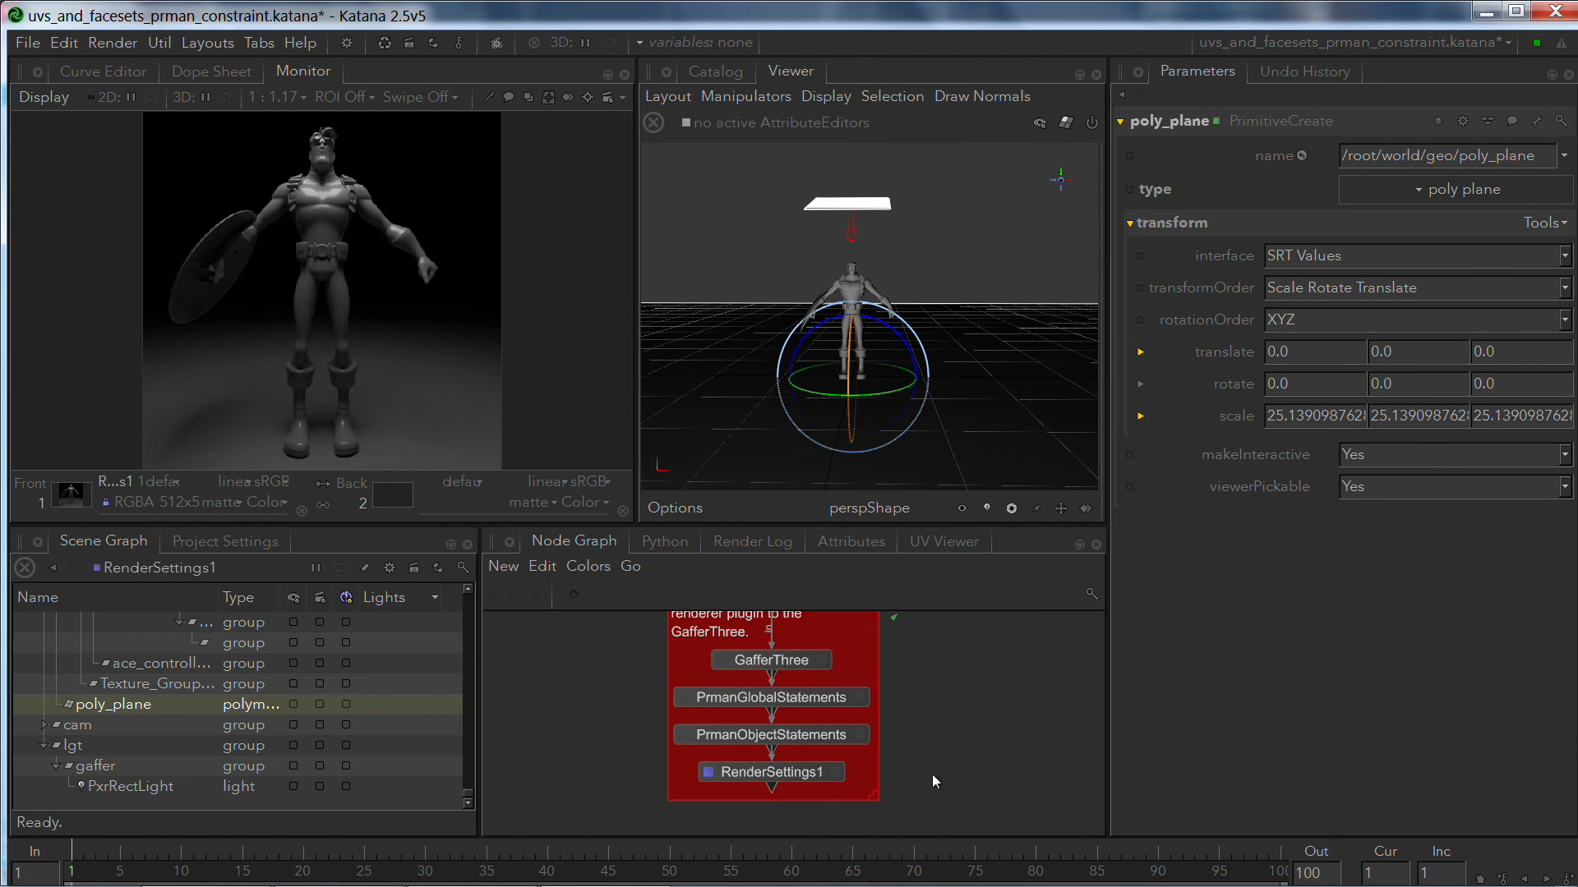
Step: Open the RenderSettings1 node's parameters for editing
click(704, 775)
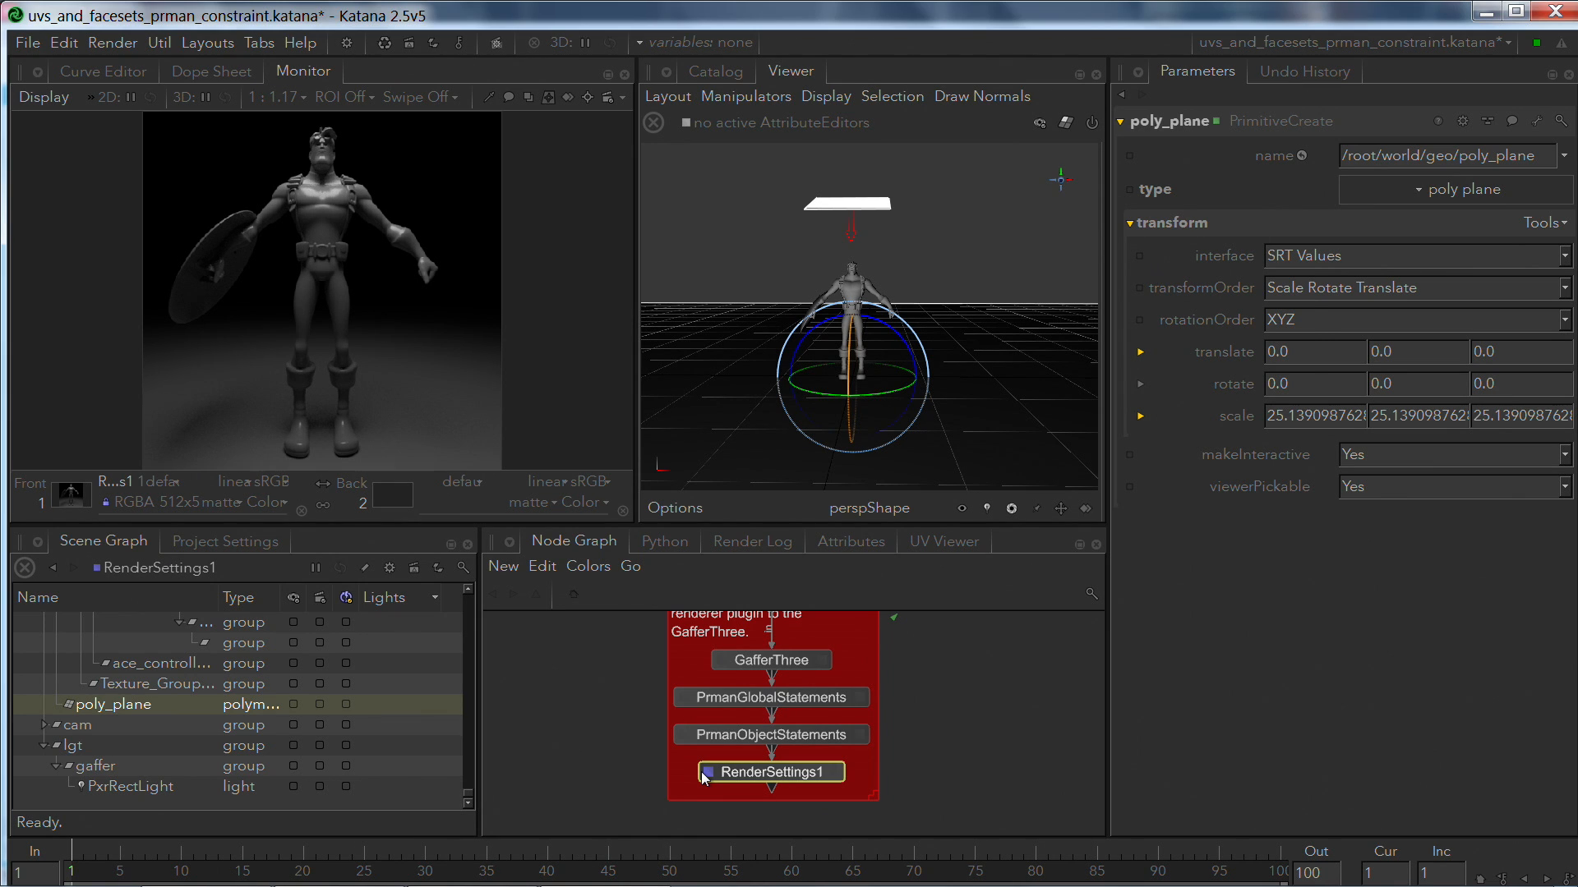
key(e)
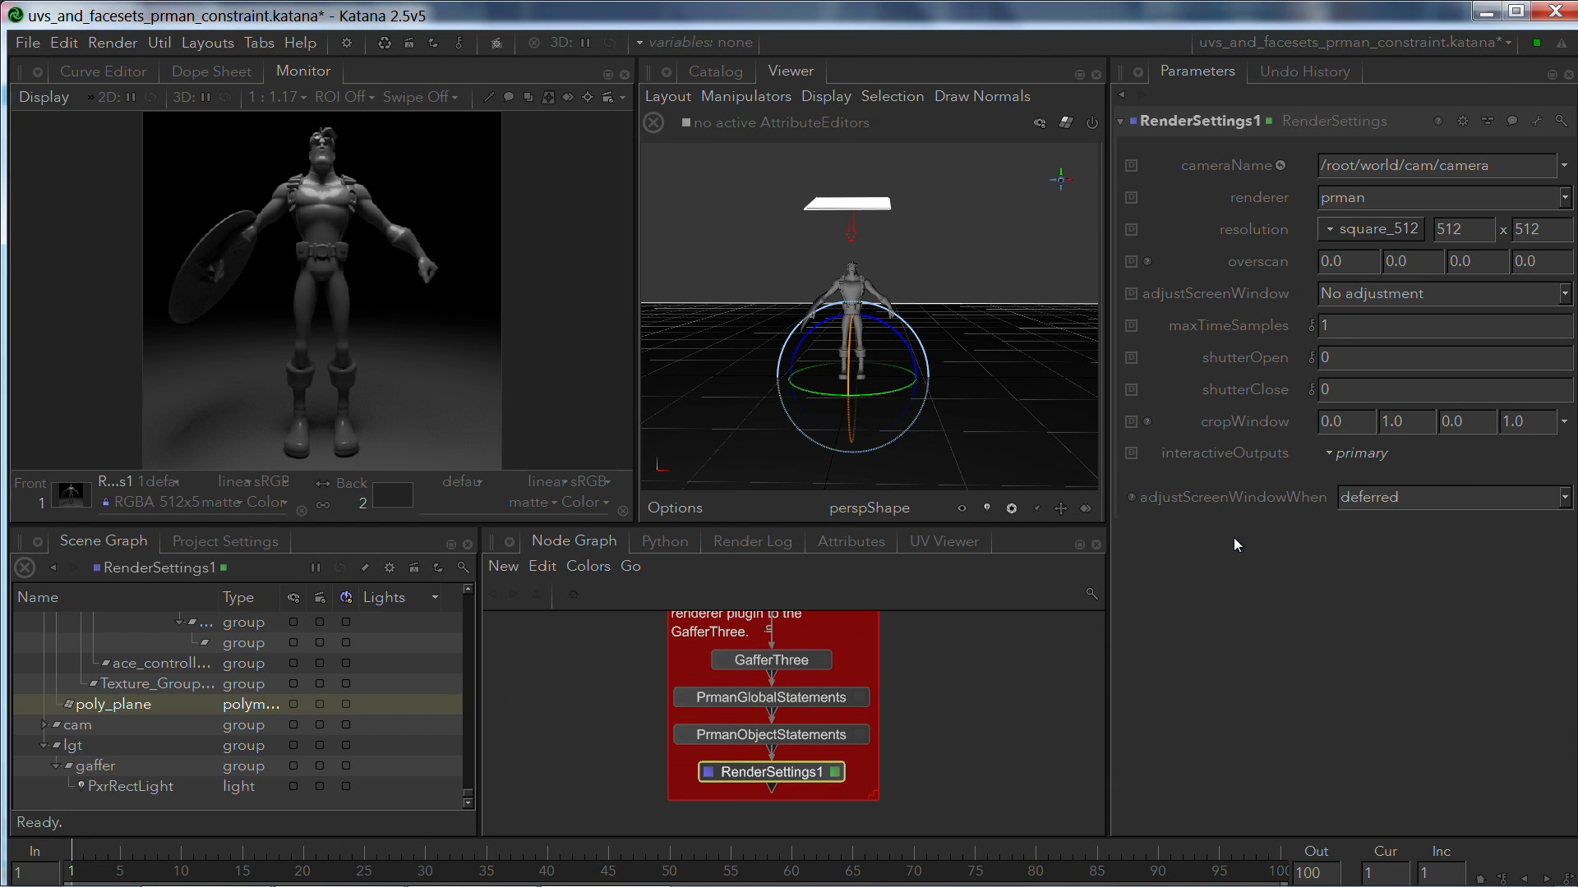
Step: Open the PrmanGlobalStatements node's parameters to inspect its integrator settings
drag(913, 696, 633, 738)
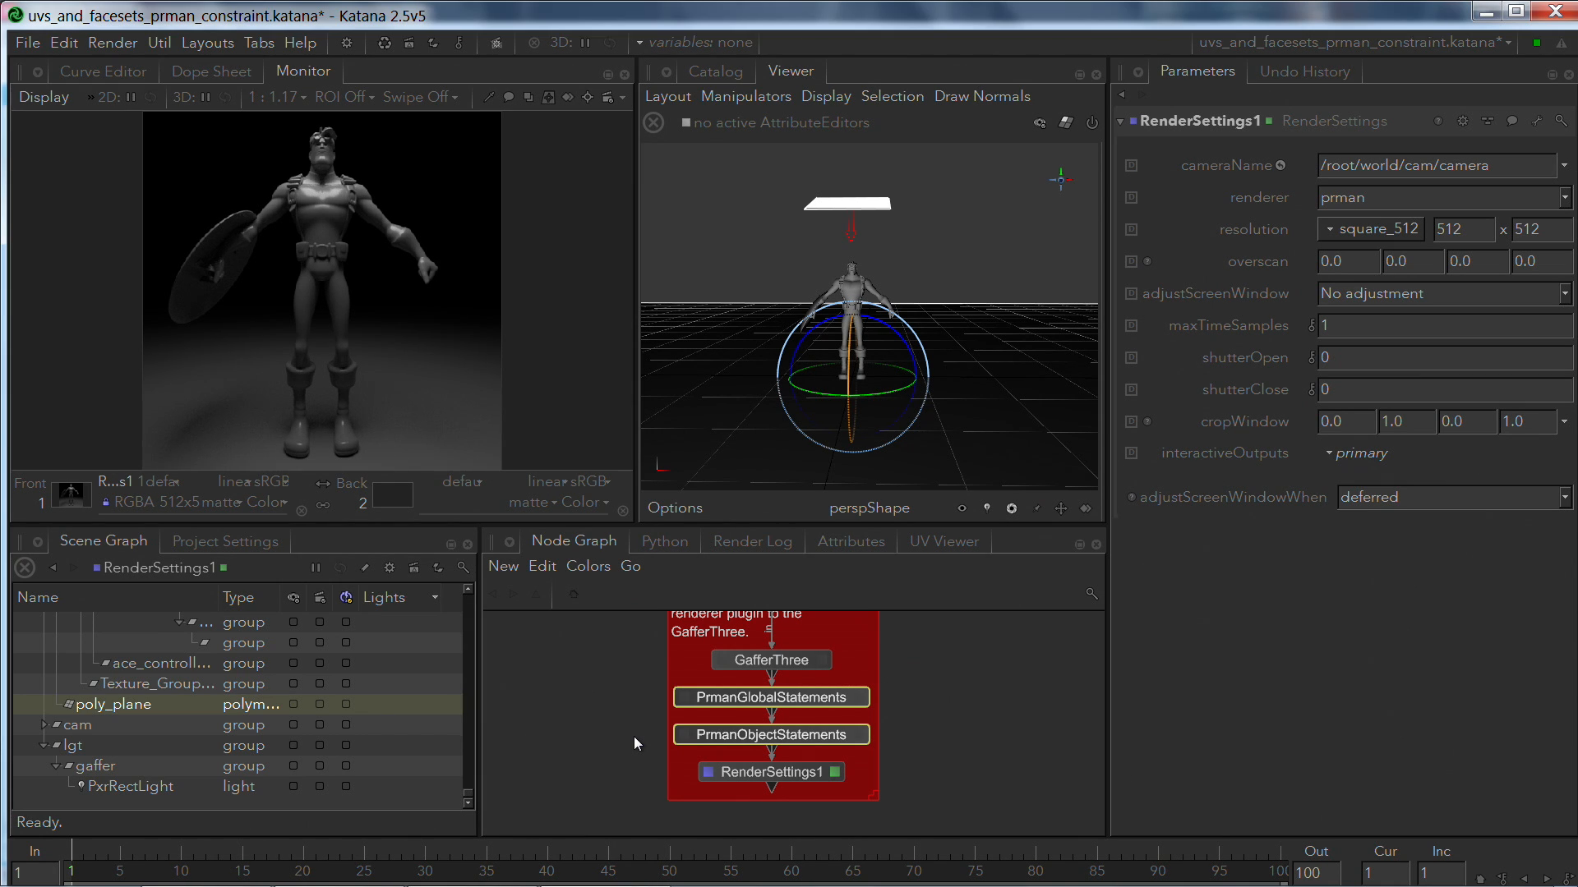
click(922, 702)
click(812, 697)
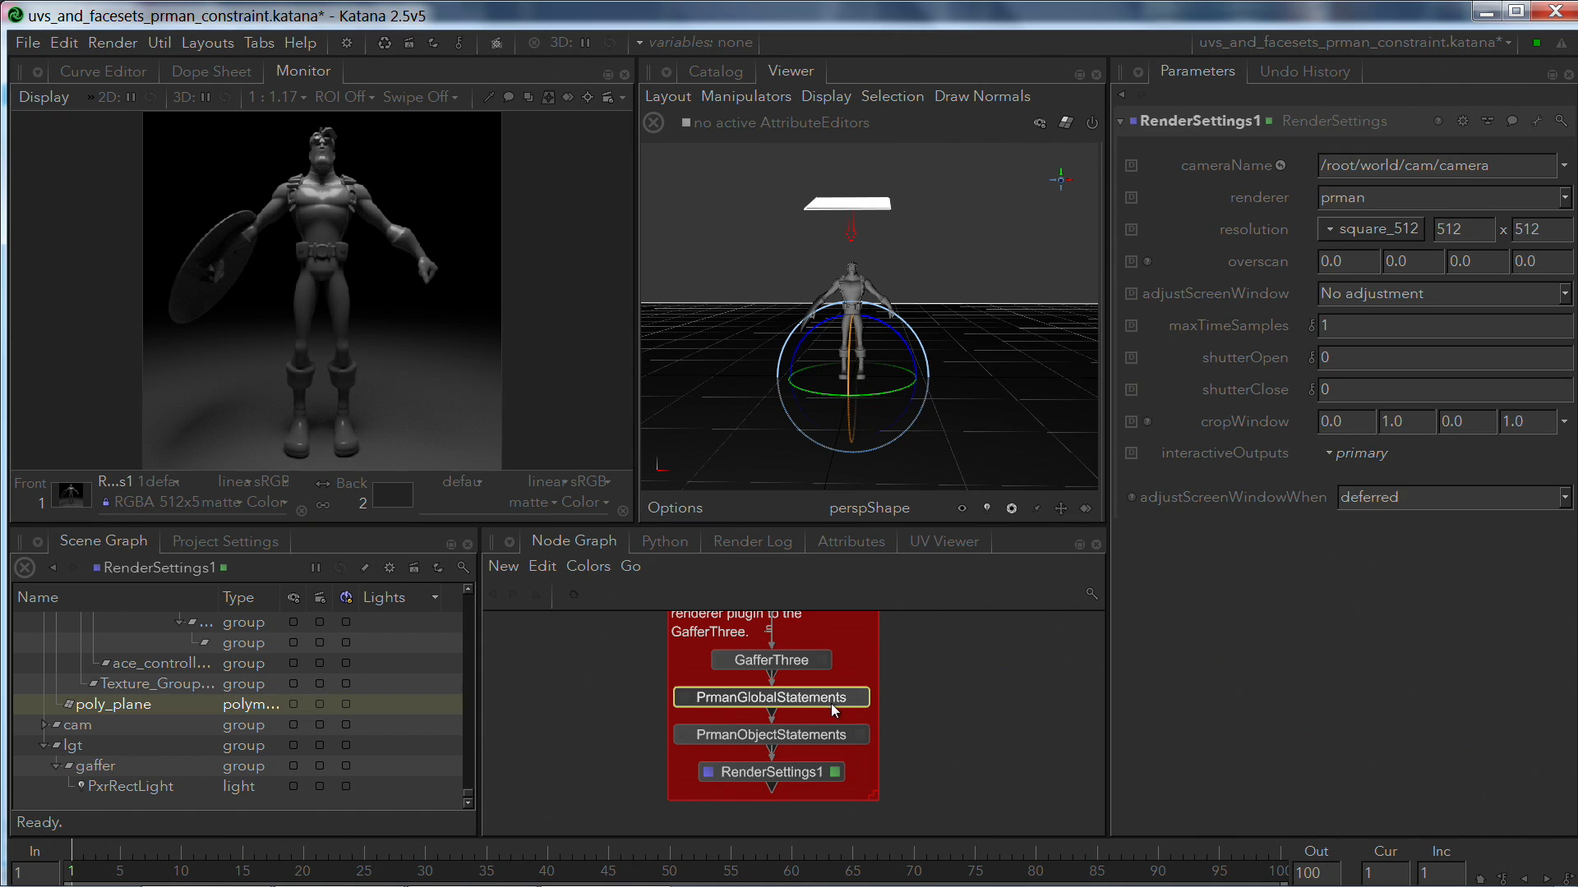
double_click(836, 702)
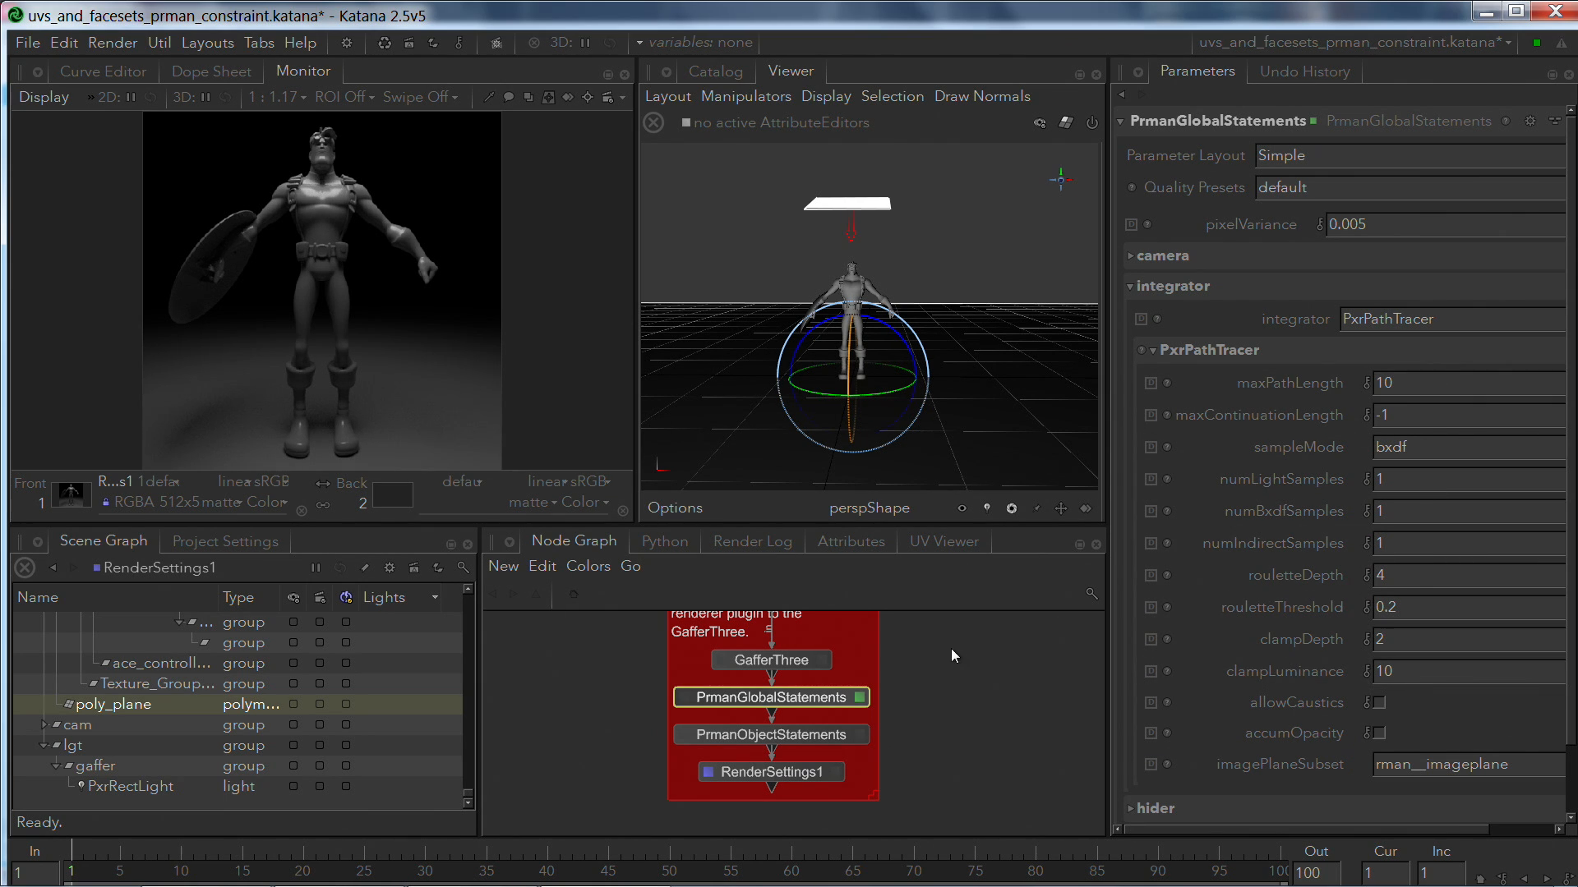
Step: Open the PrmanObjectStatements node's parameters and expand its CEL path list
click(859, 734)
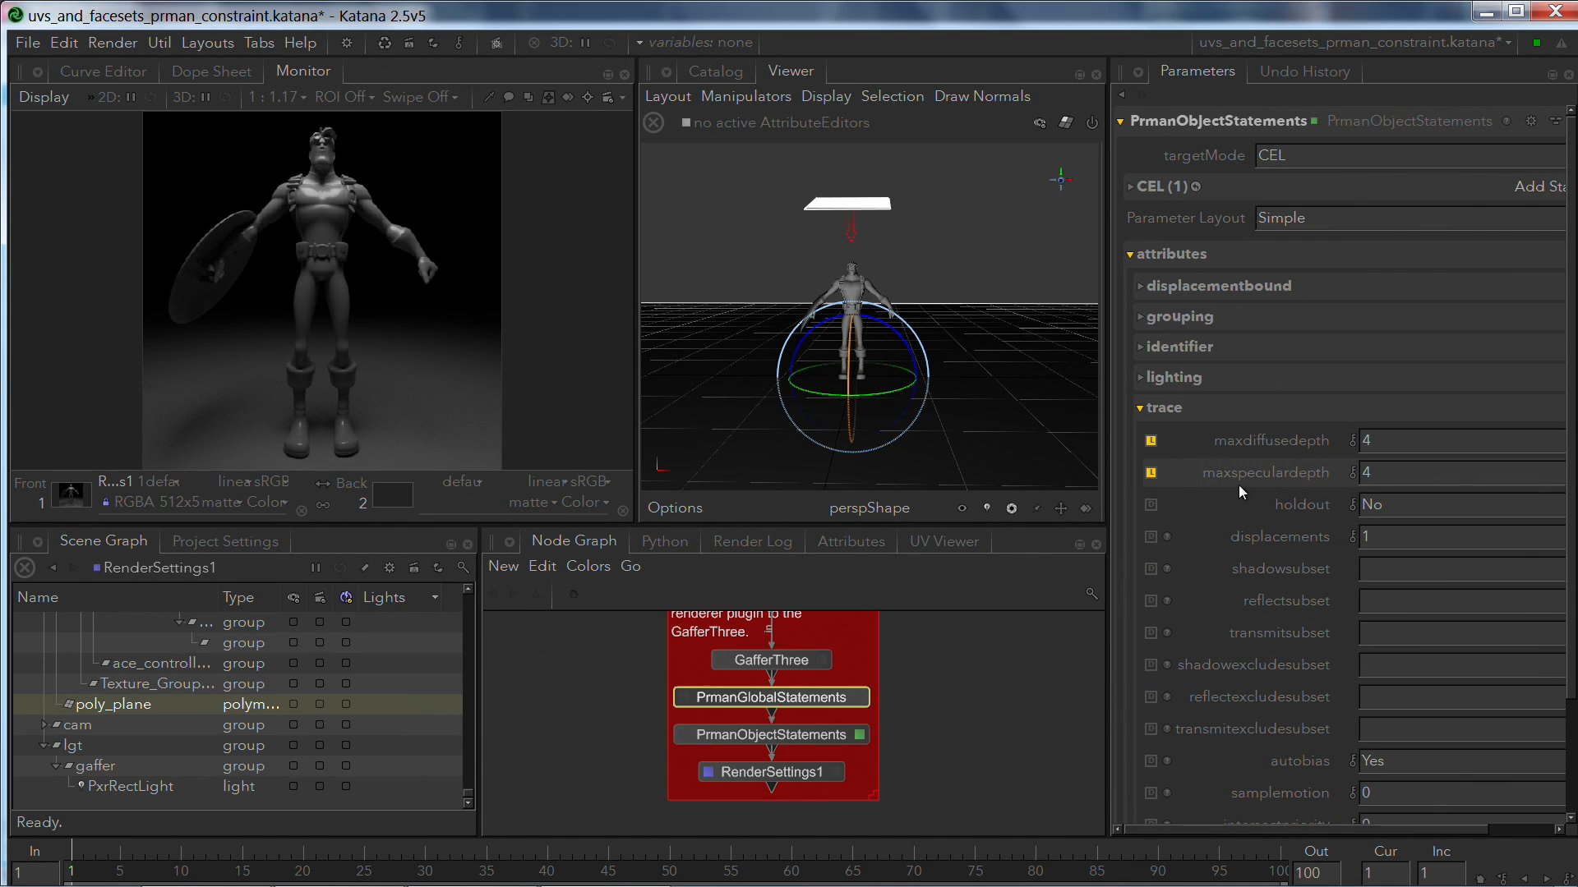
click(809, 731)
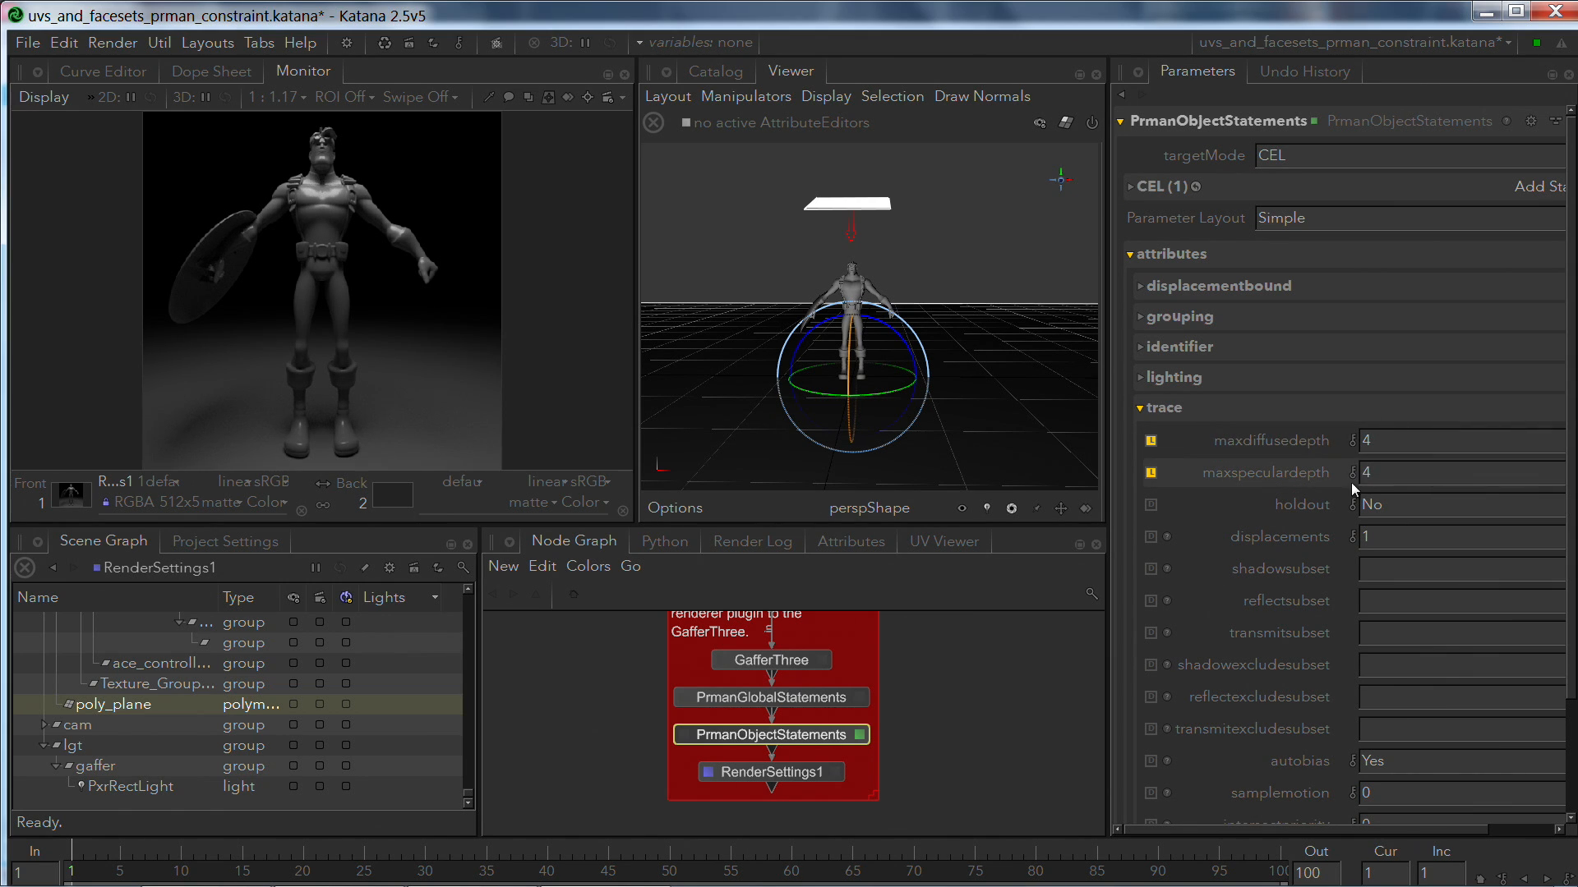
click(1152, 191)
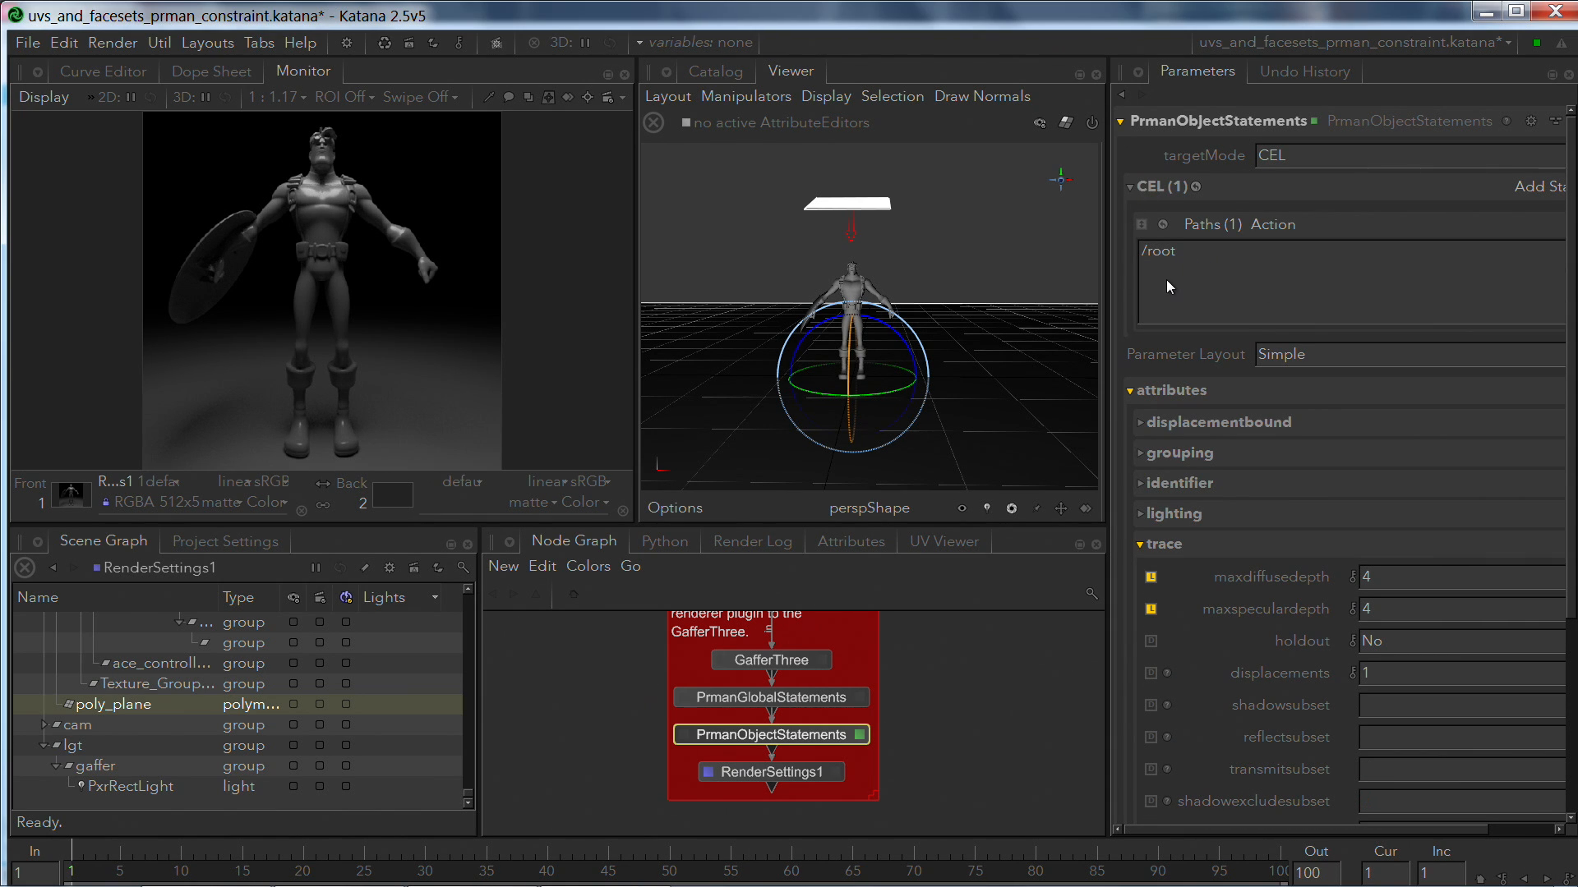
Step: Scroll the scene graph back to the top and select the root location
drag(468, 791, 468, 632)
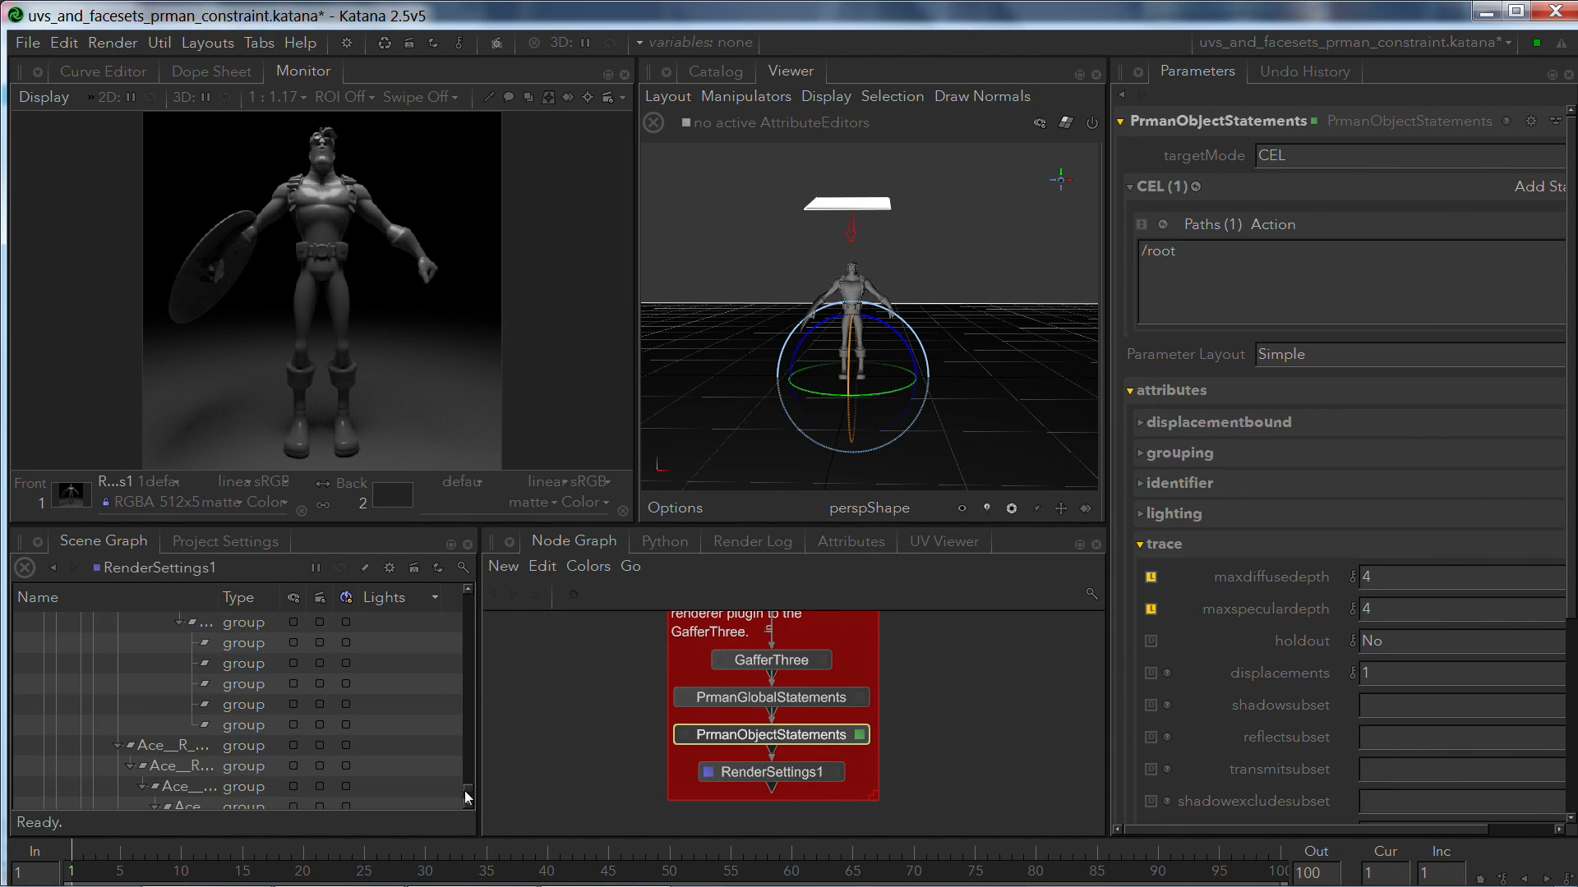
drag(467, 793, 465, 589)
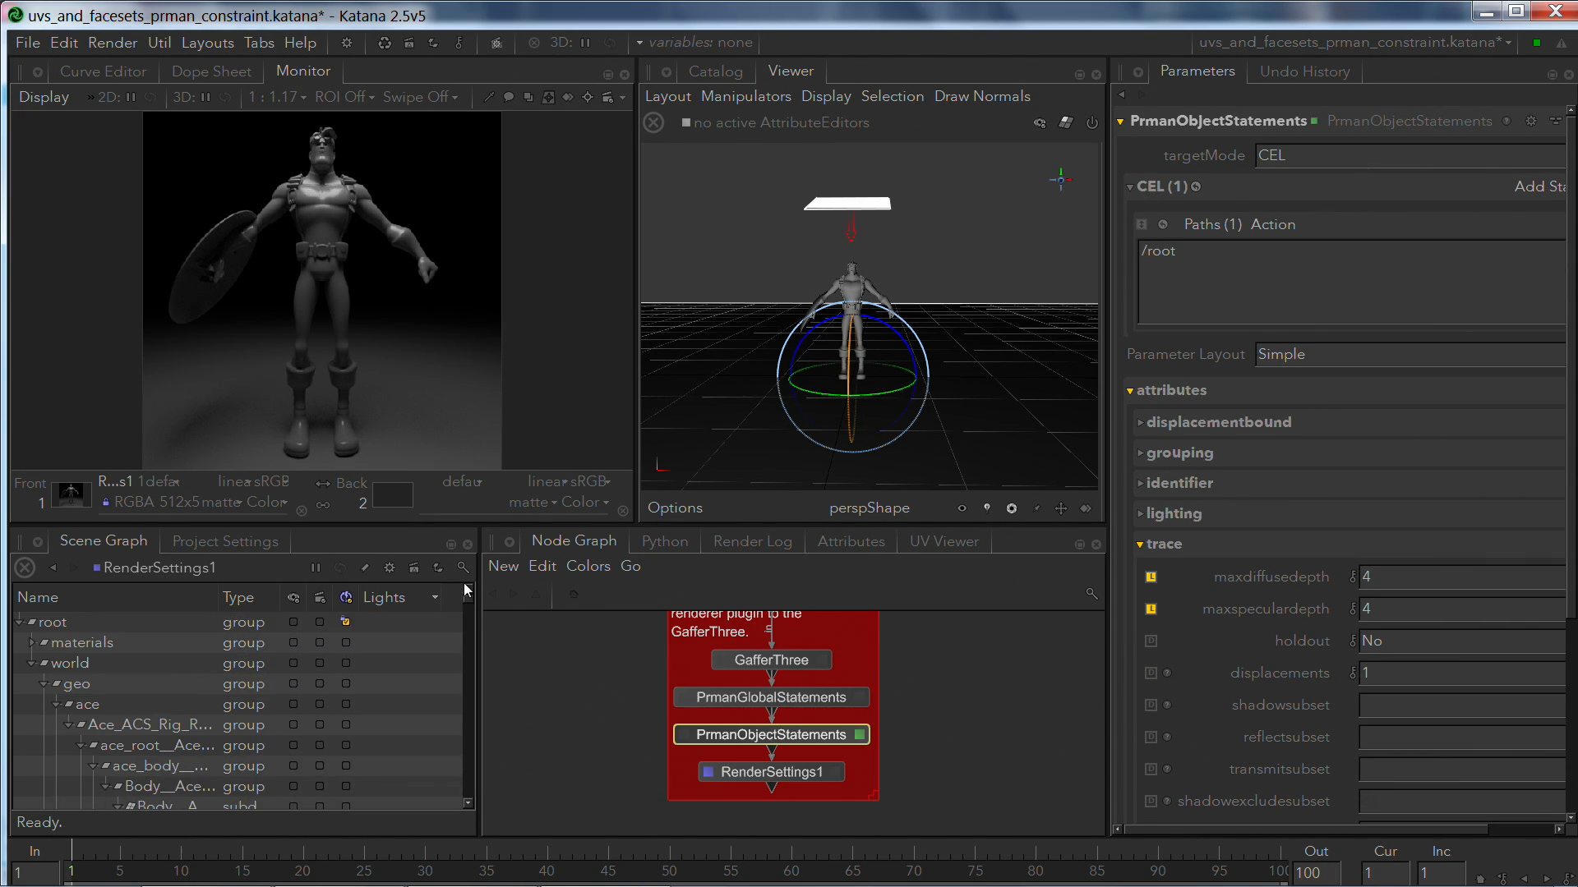
click(151, 622)
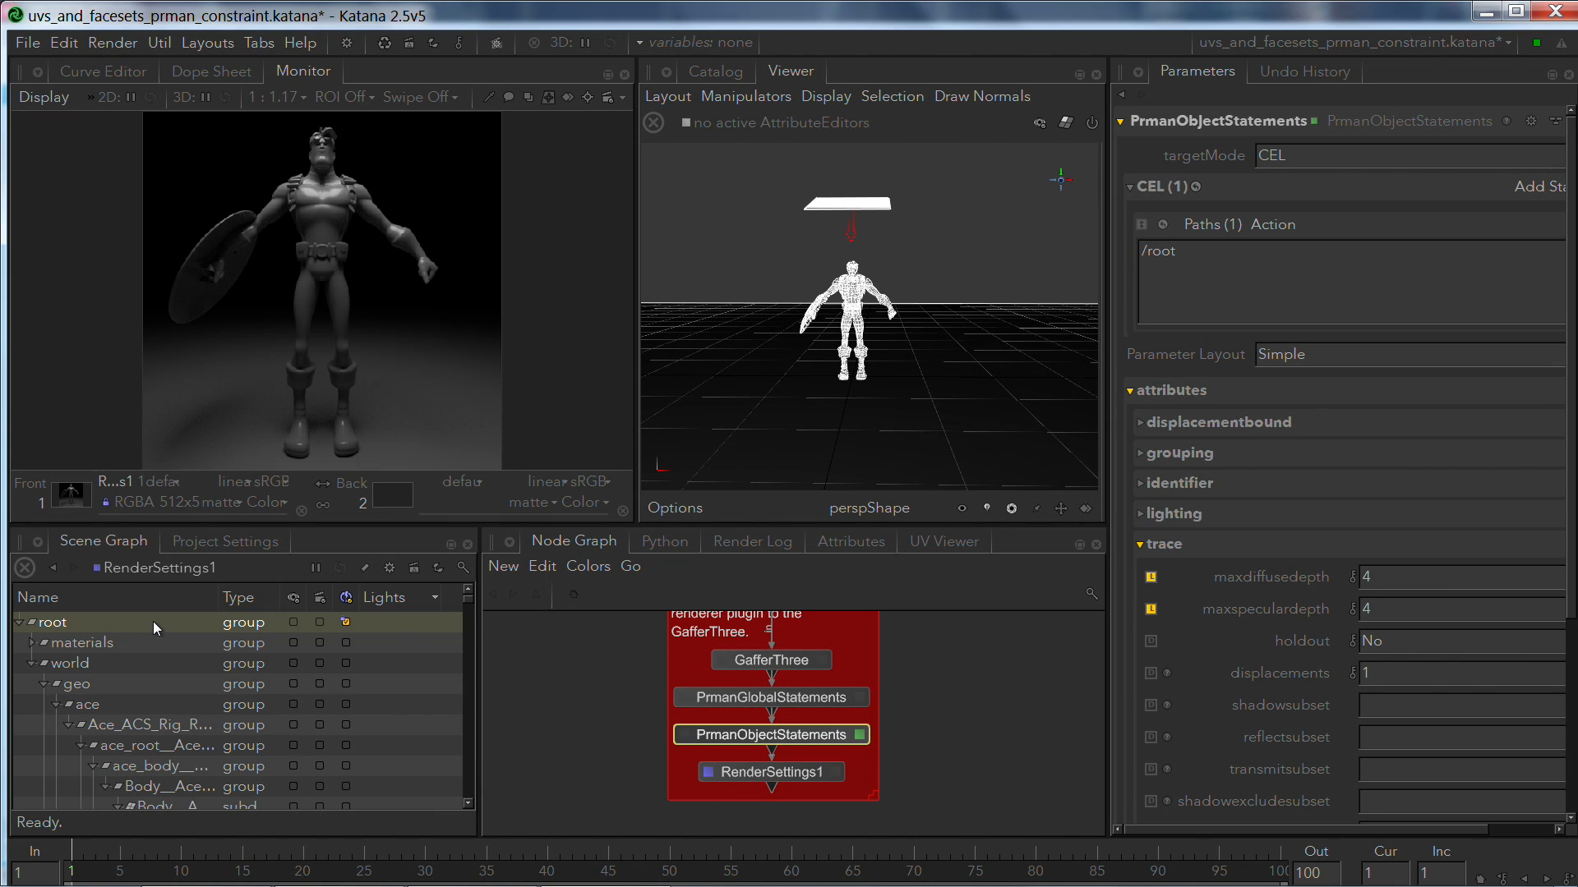
right_click(791, 737)
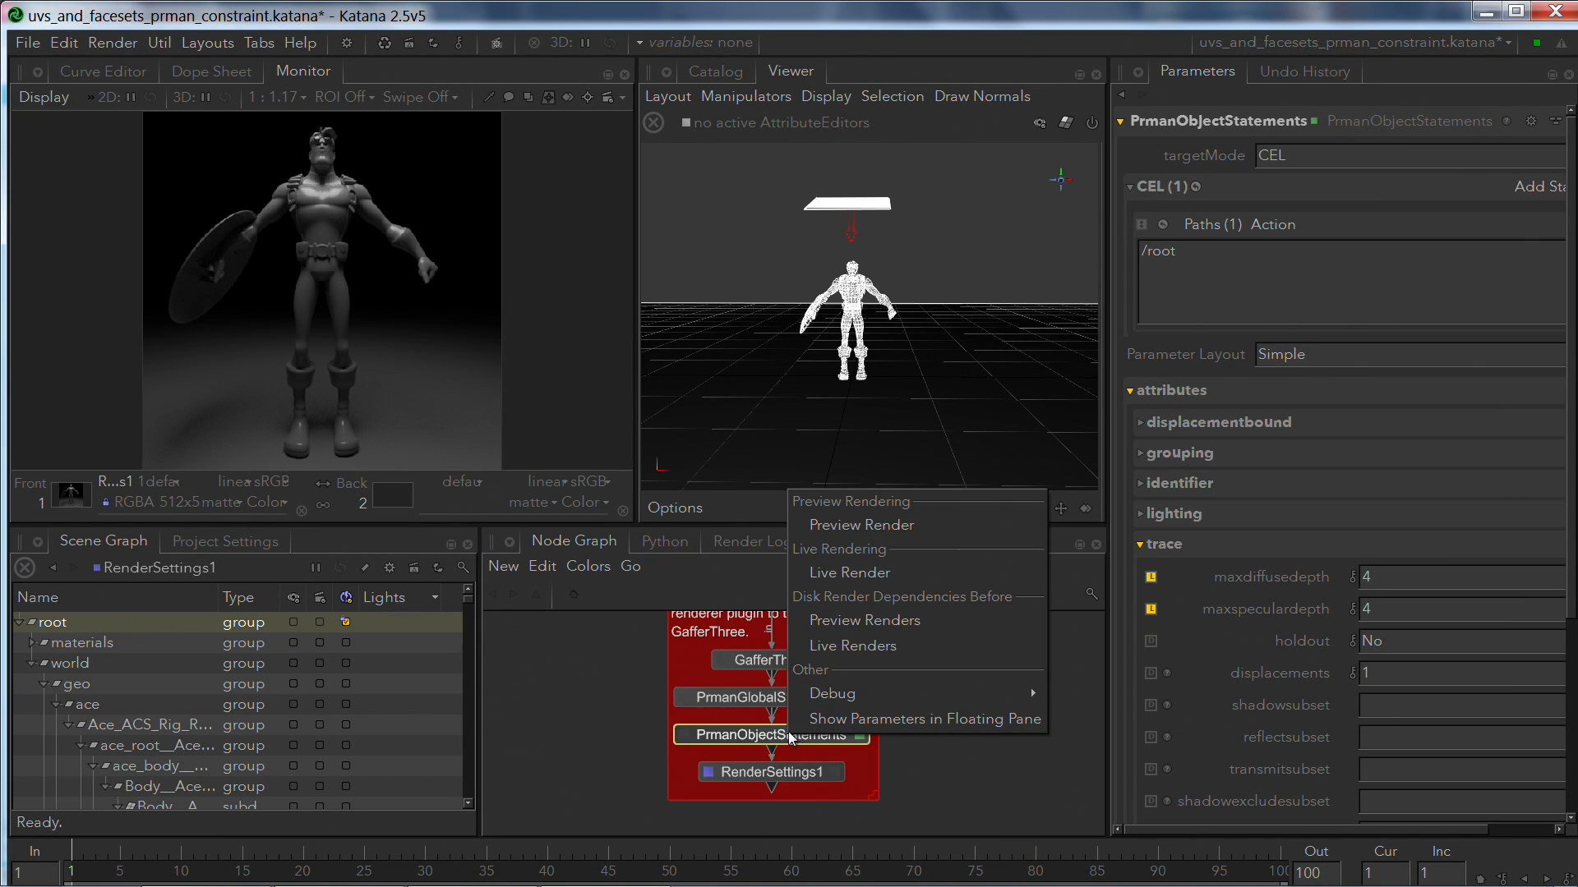
right_click(735, 697)
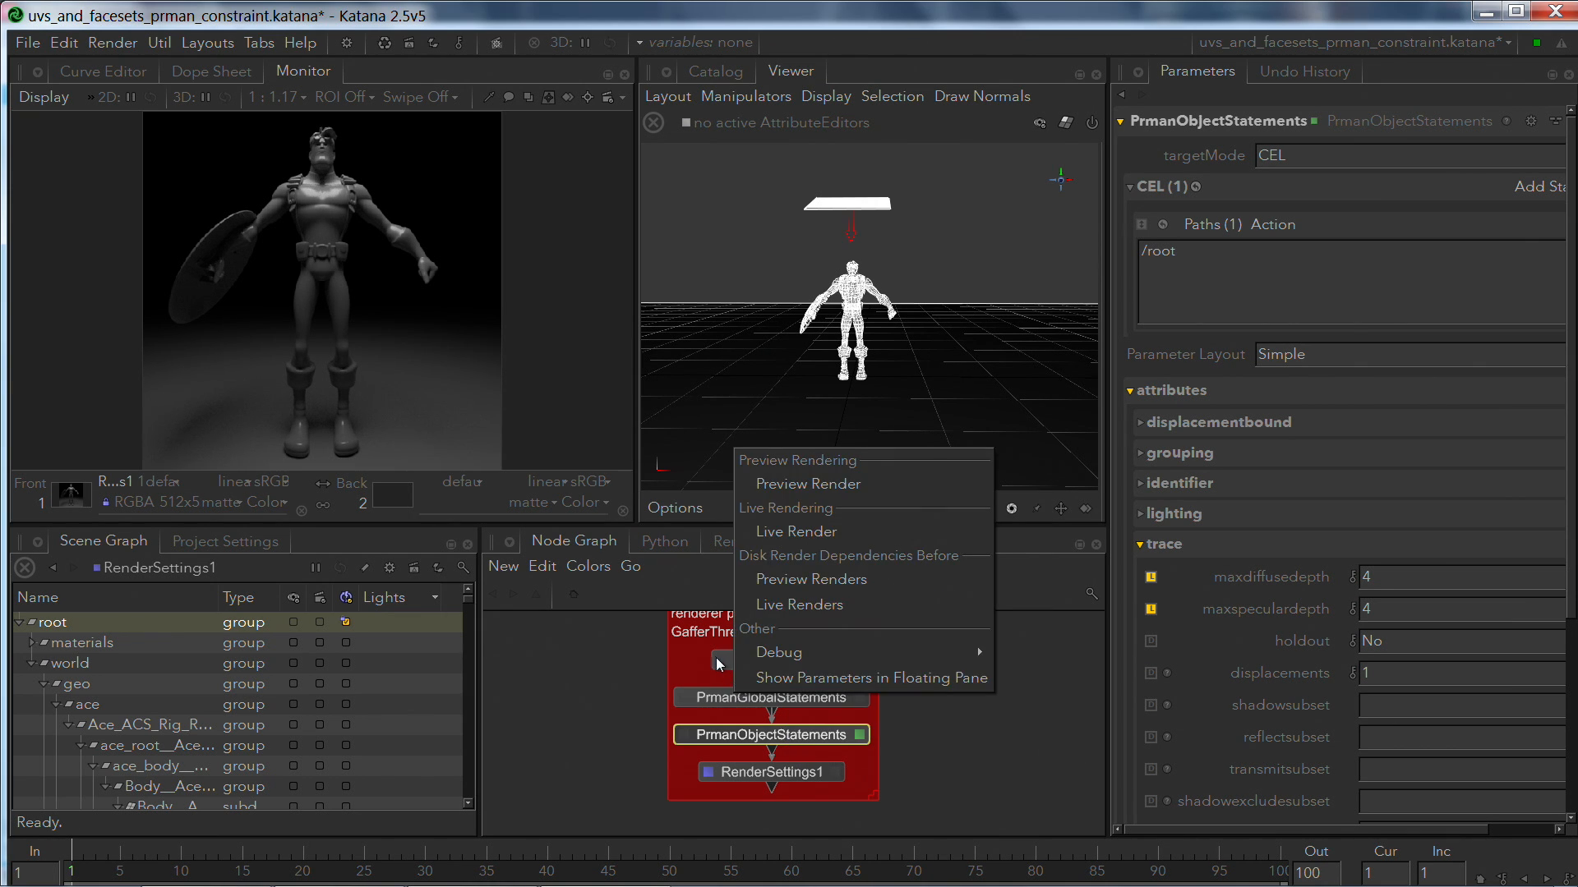
right_click(724, 662)
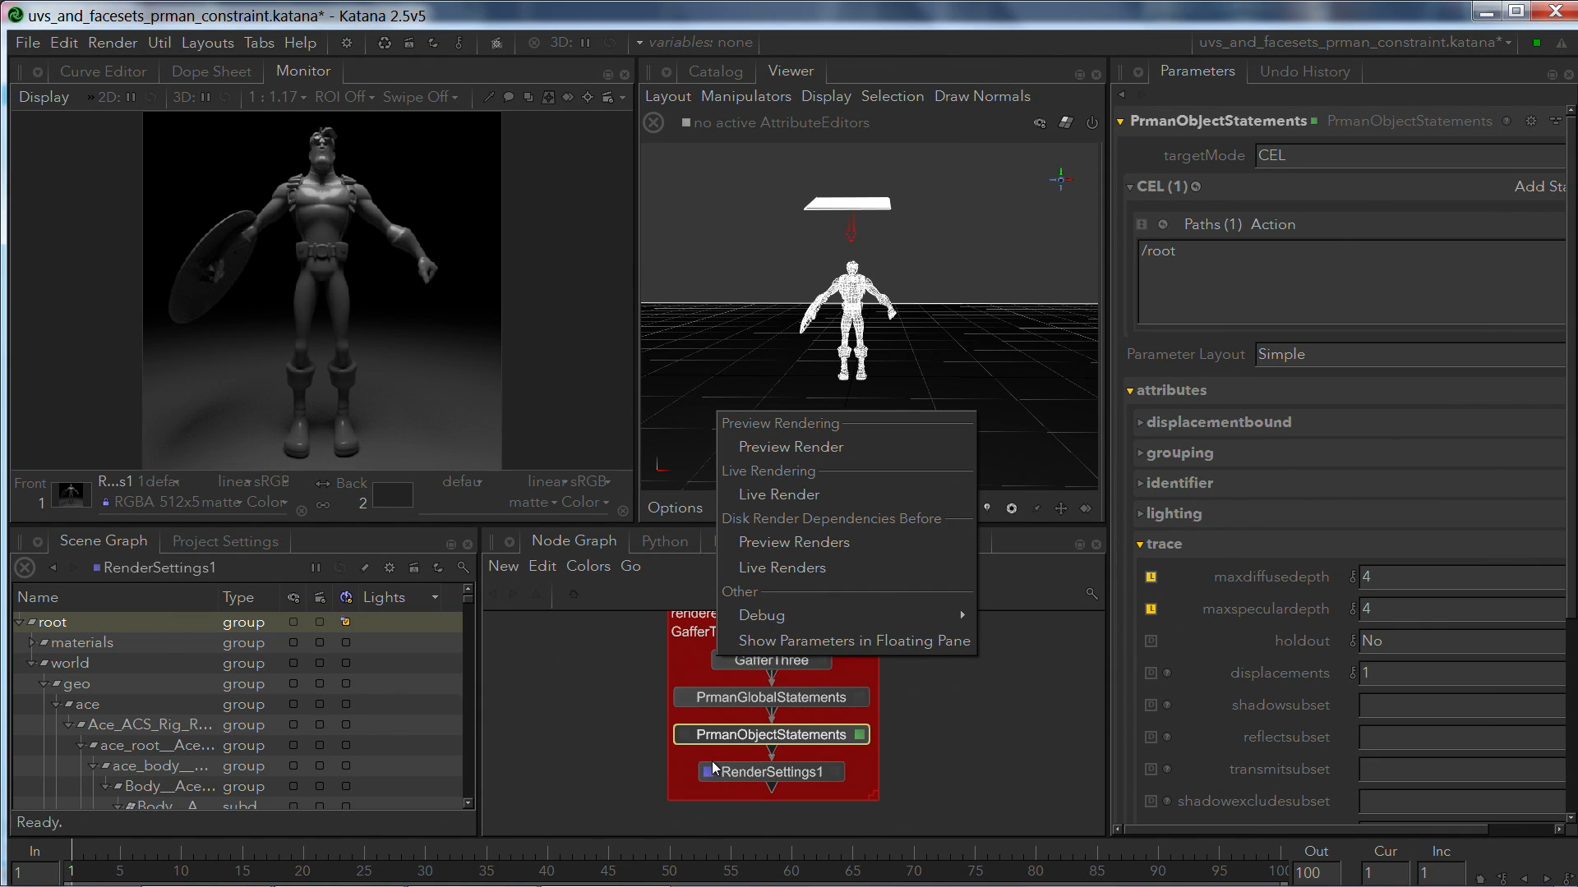
click(793, 698)
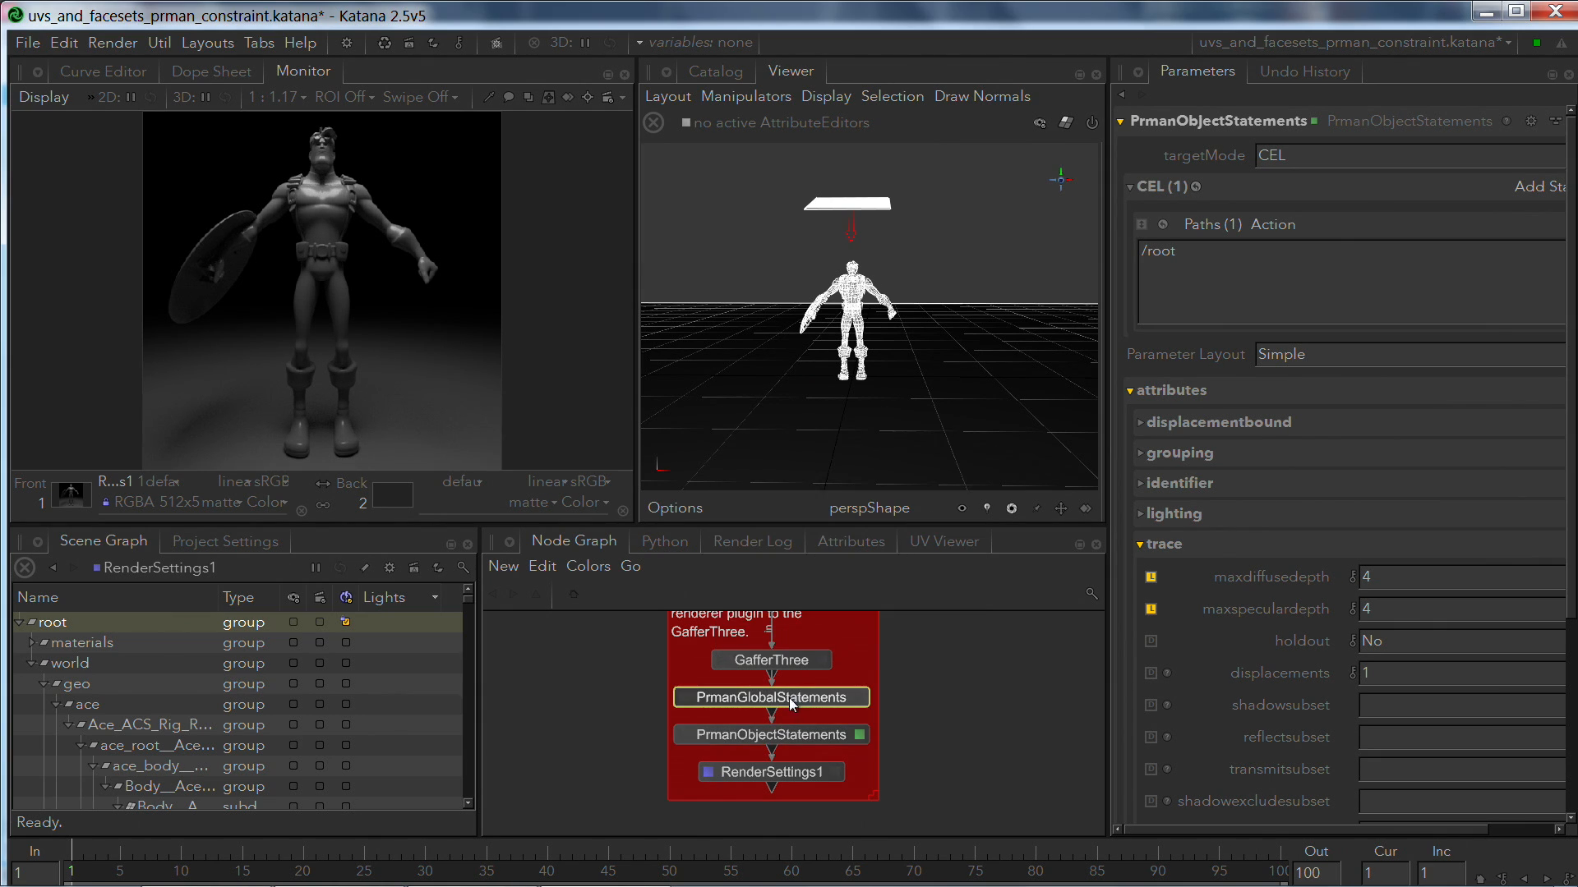
Step: Launch a Preview Render from the PrmanObjectStatements node
right_click(785, 742)
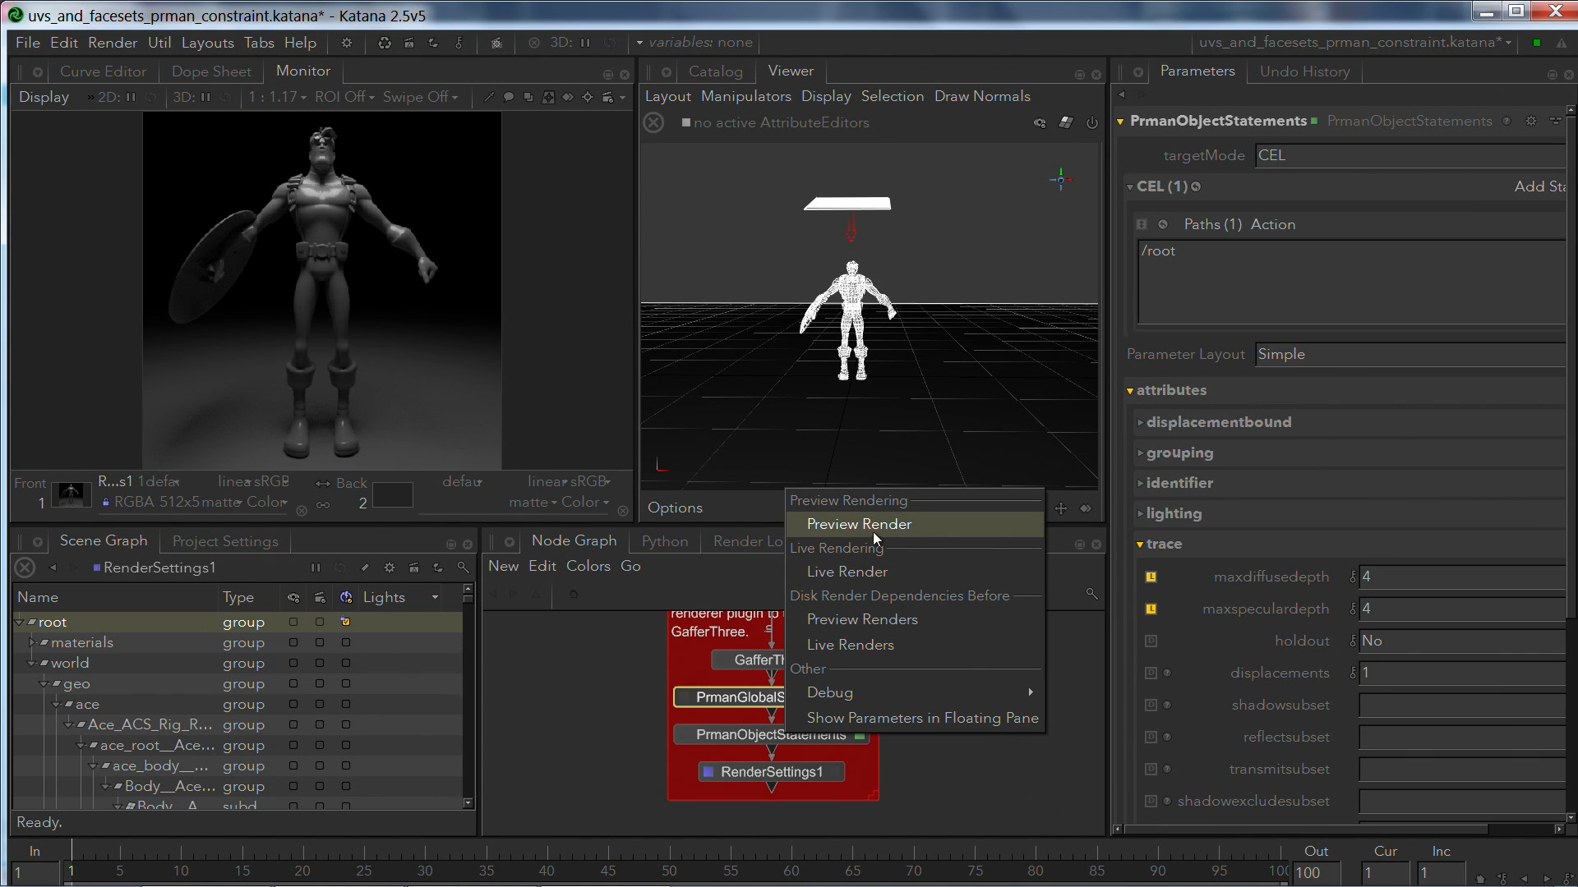
click(744, 733)
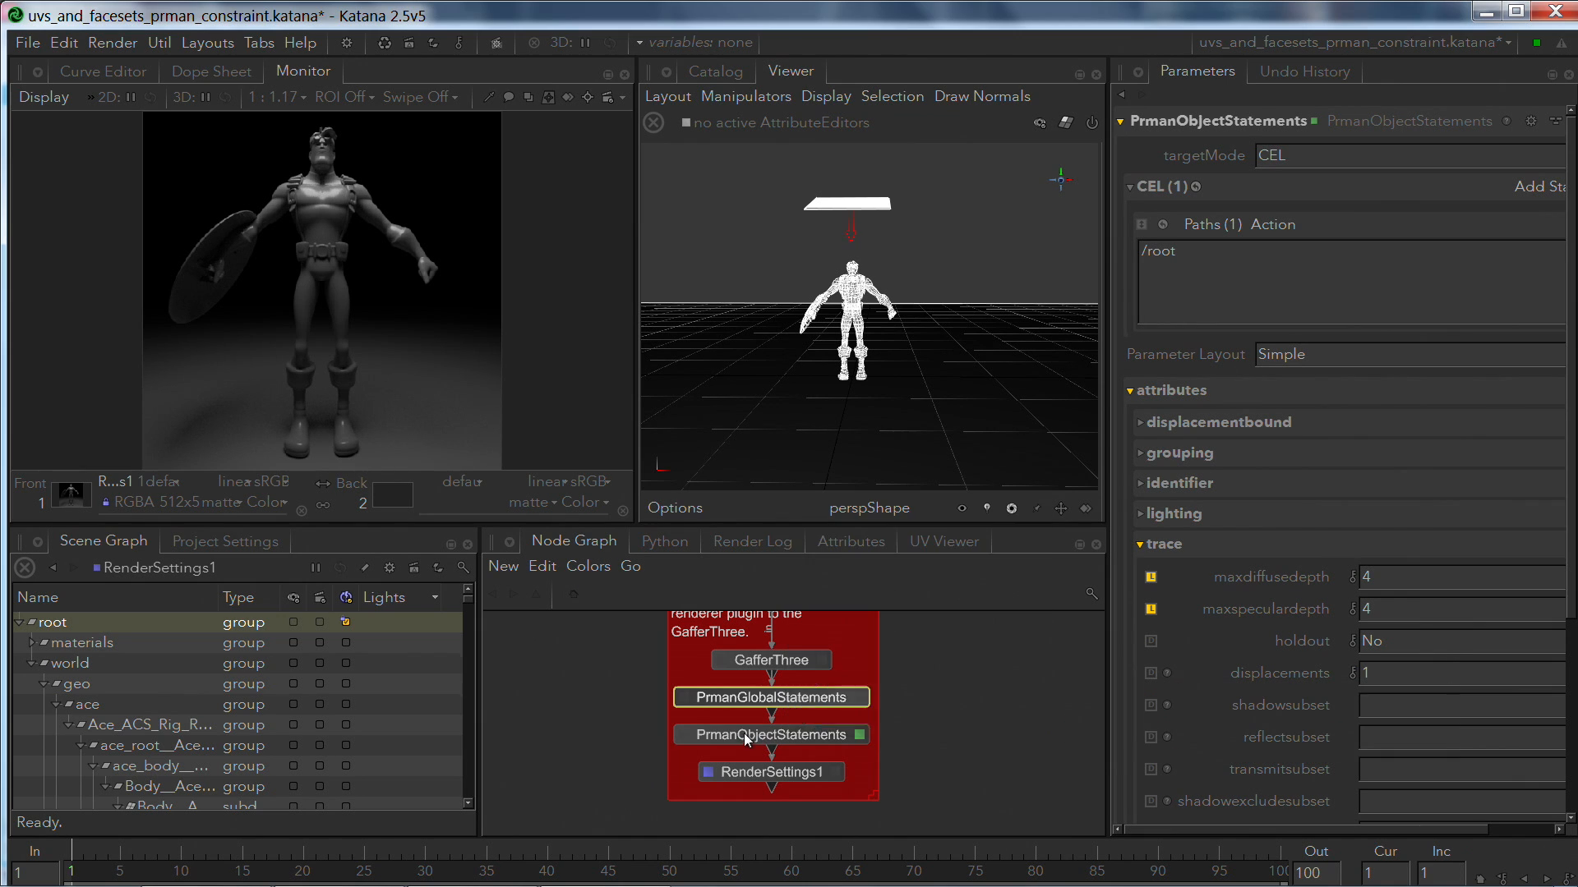
right_click(752, 733)
click(851, 519)
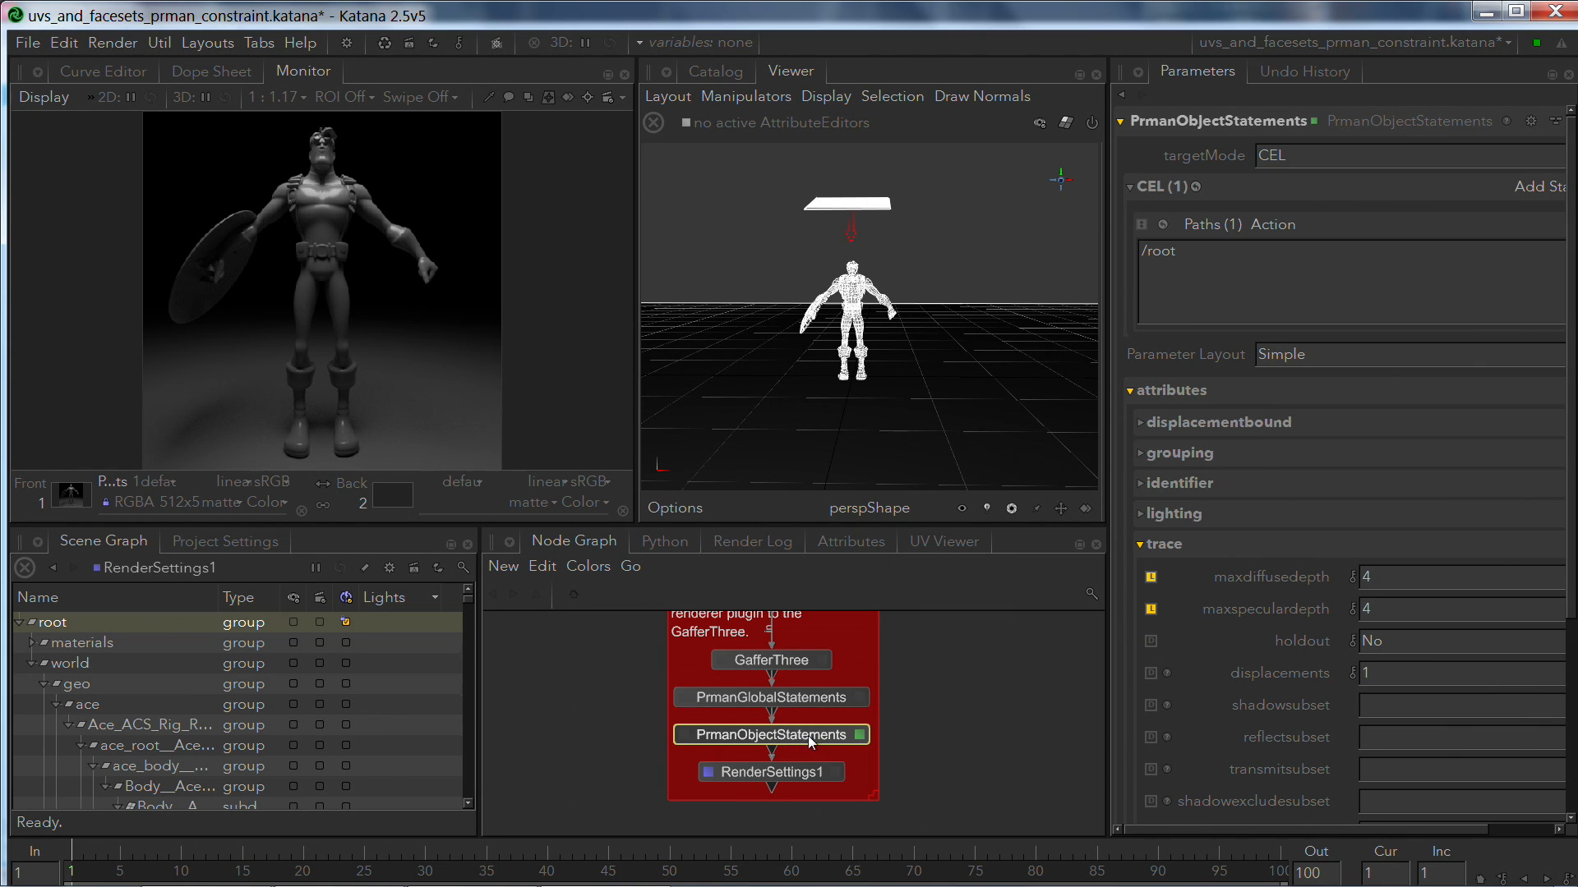
Step: Start a Live Render from the RenderSettings1 node
click(794, 770)
right_click(796, 772)
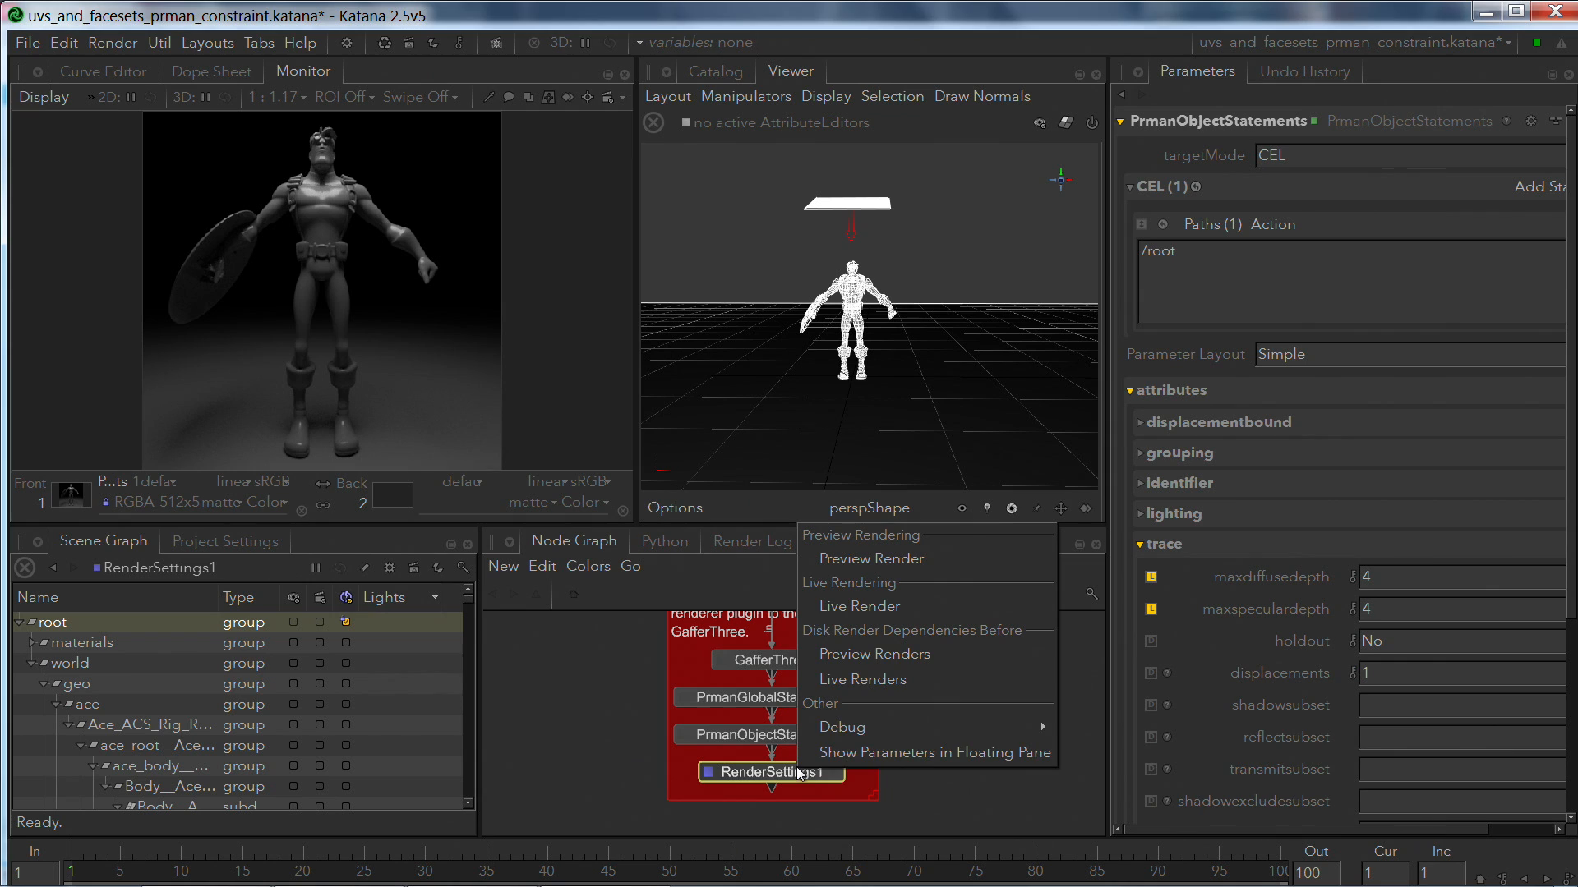
click(894, 605)
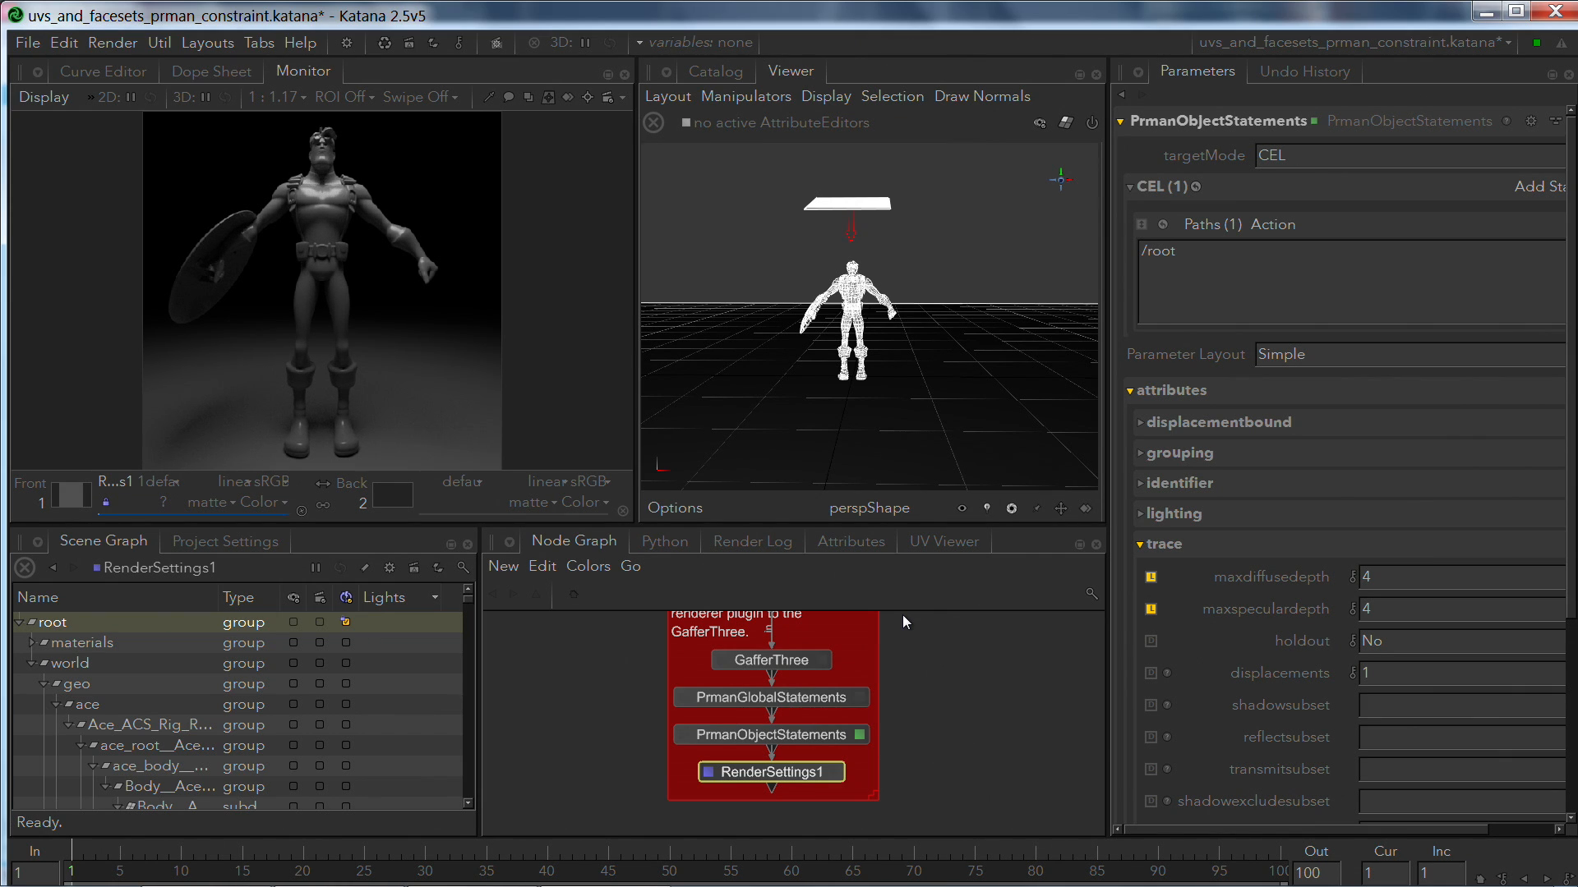
Step: Edit the GafferThree node and set the PxrRectLight's color to red
click(821, 662)
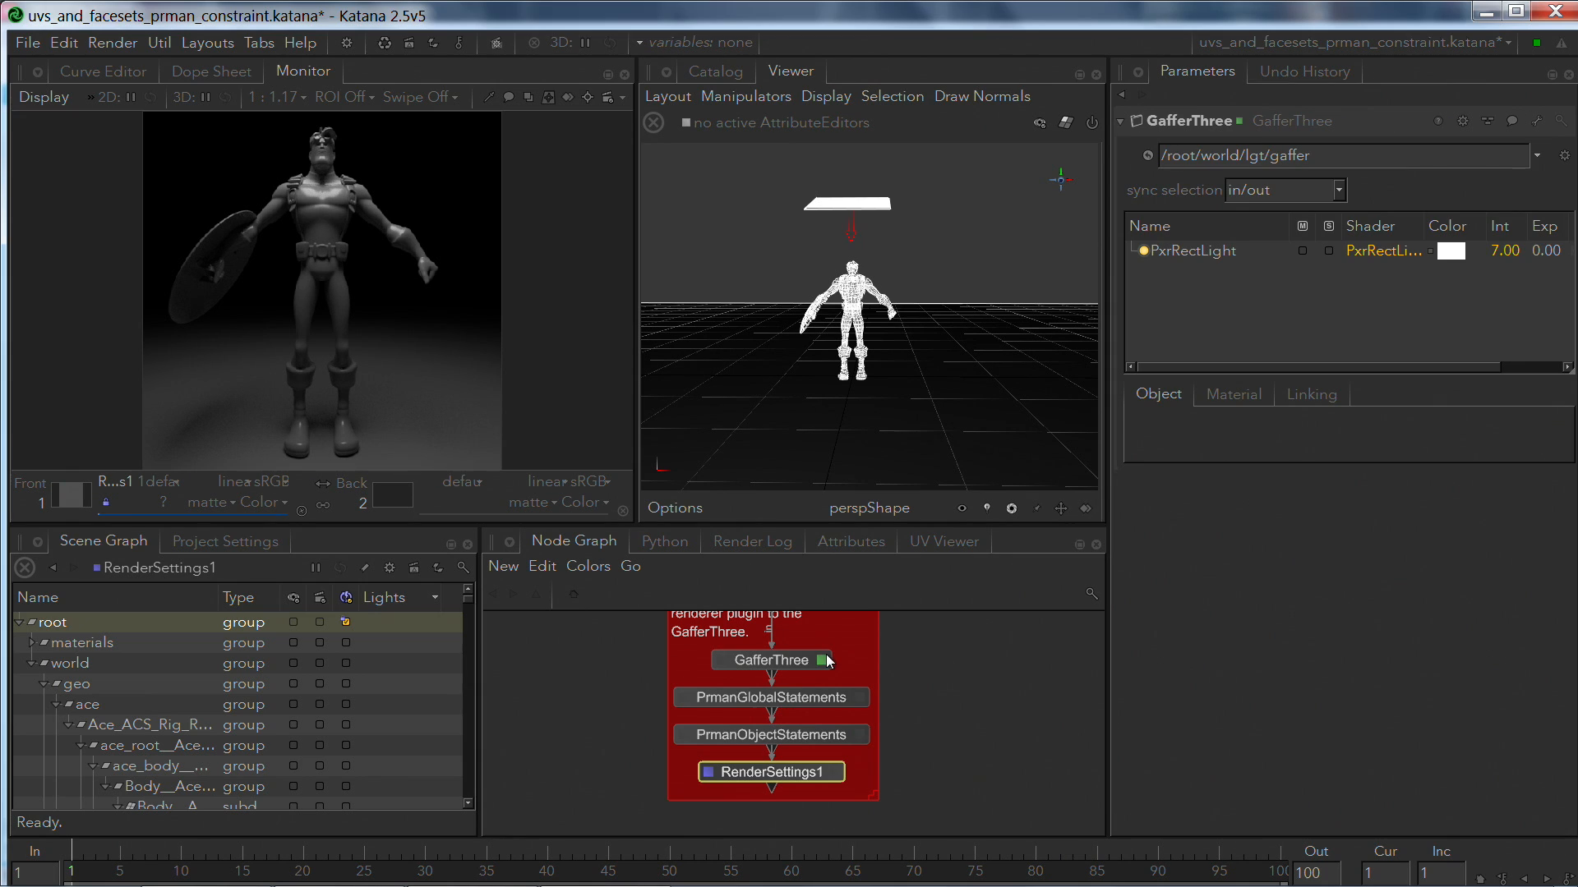
click(1446, 255)
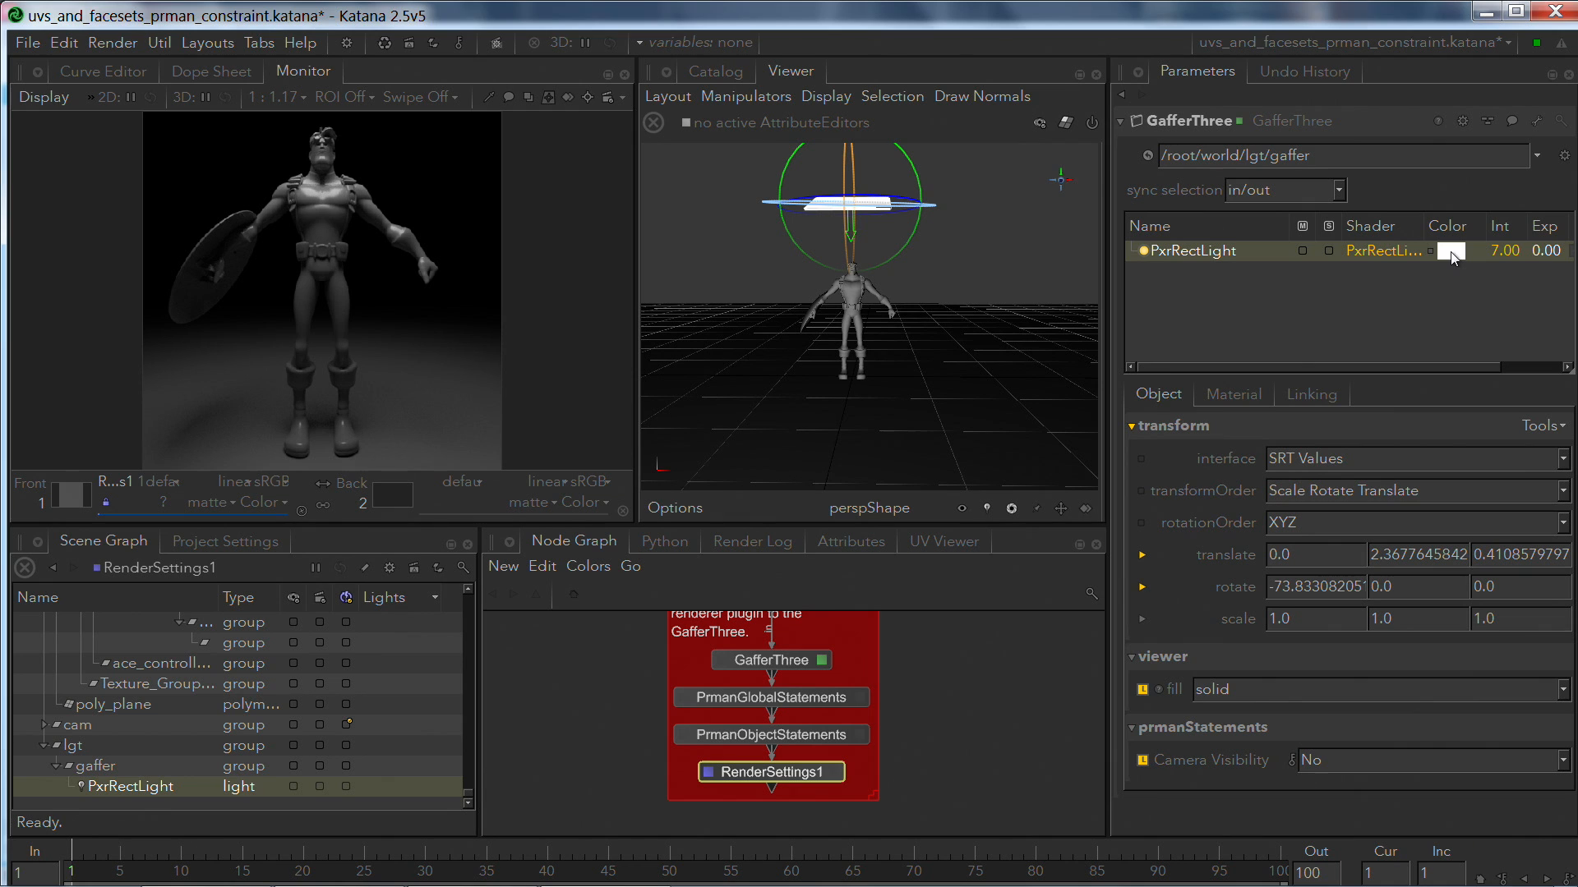
click(1450, 252)
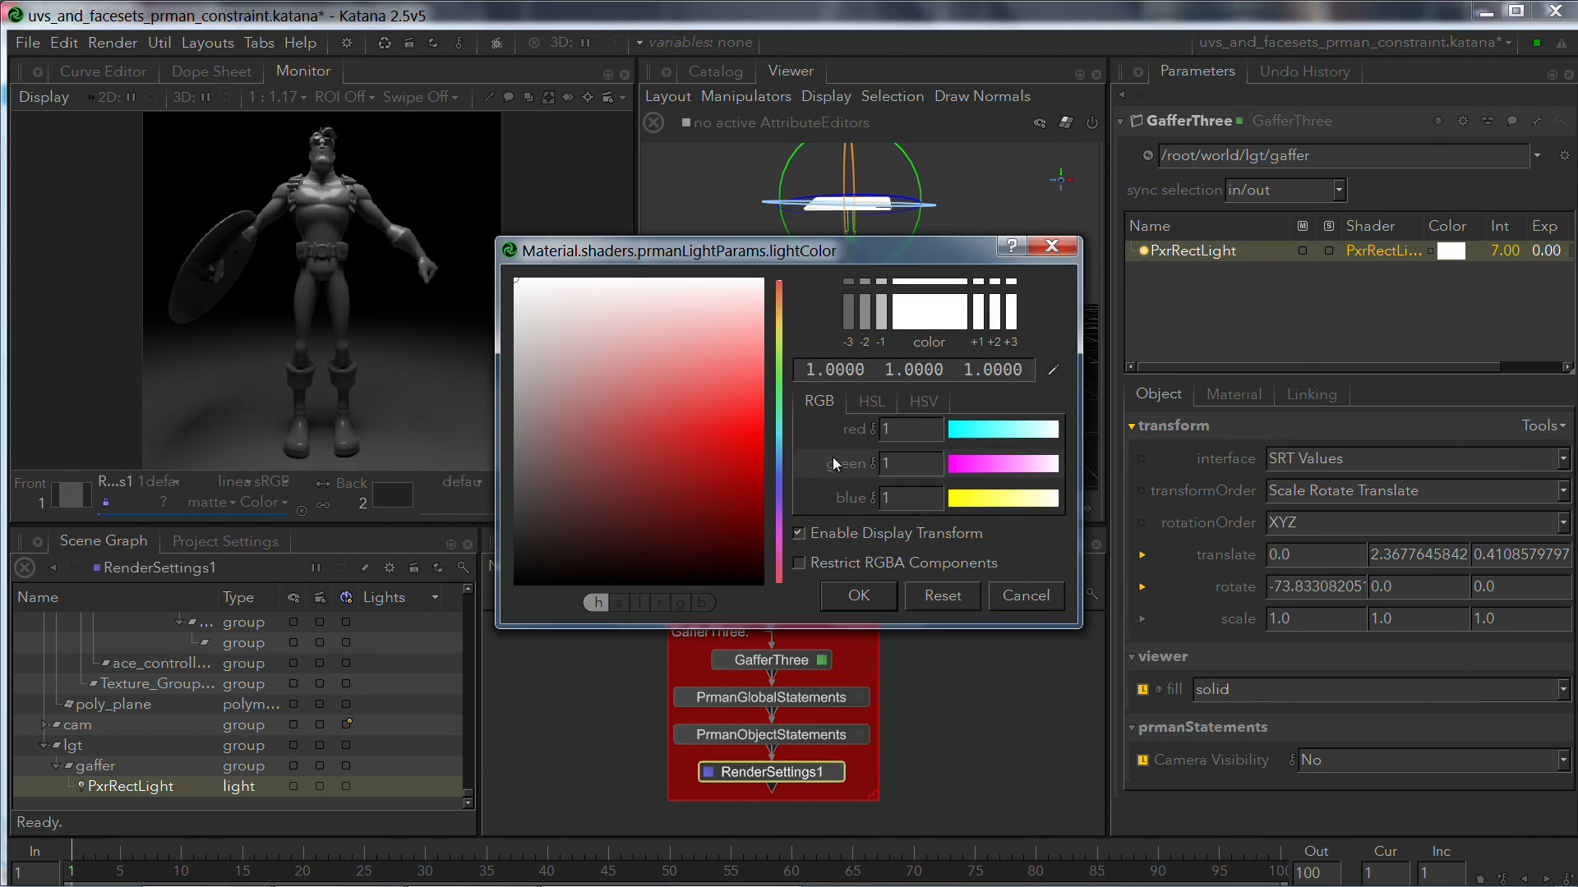
click(762, 403)
click(859, 595)
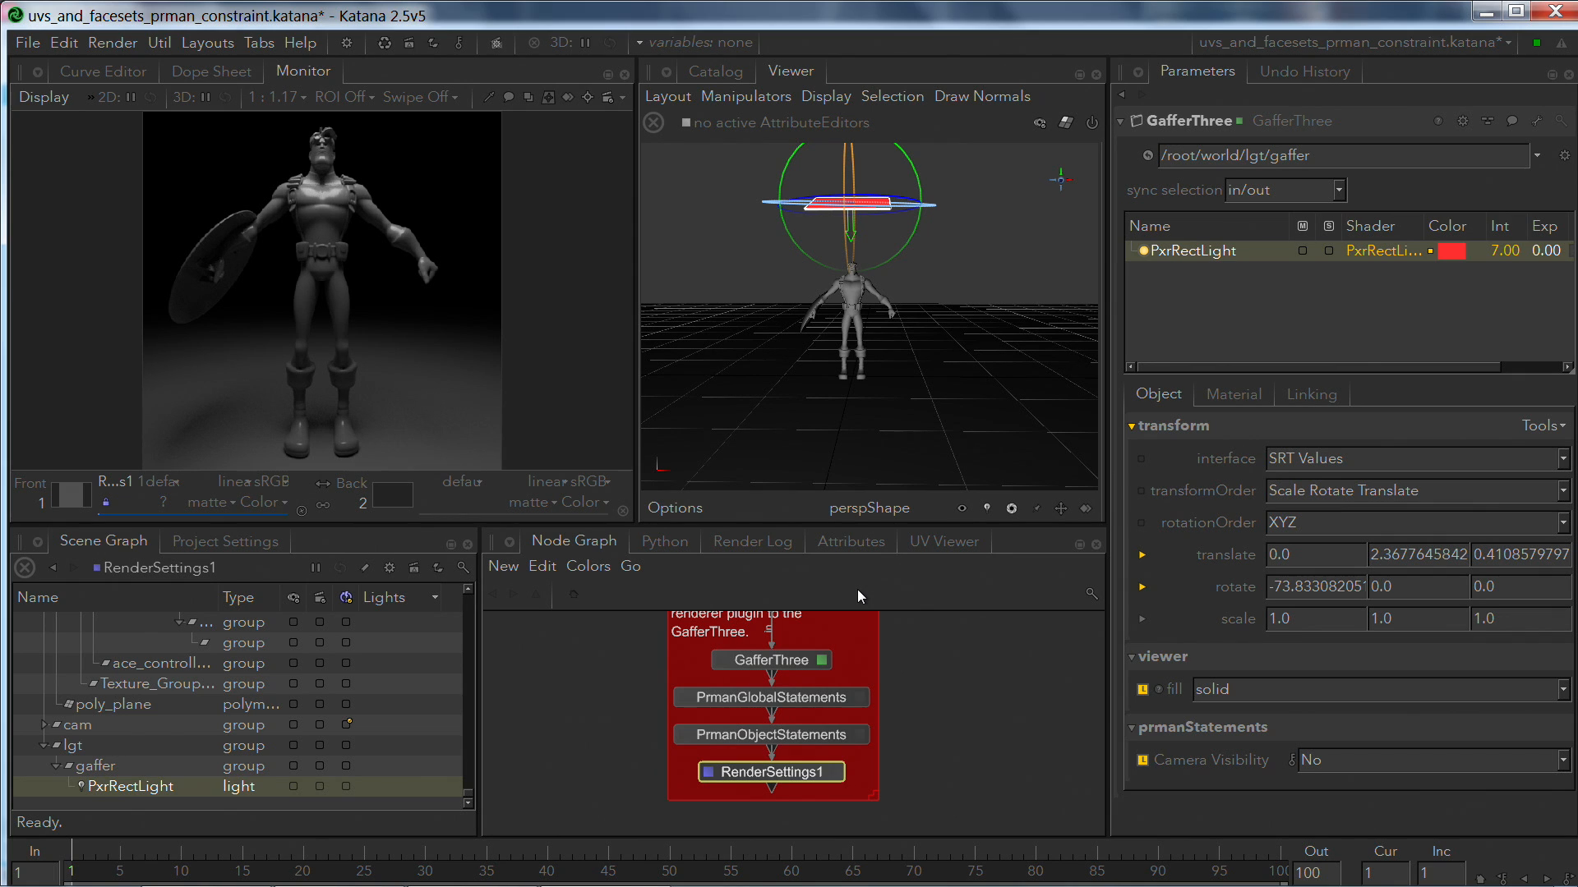
Step: Toggle viewer visibility for the scene graph locations
click(293, 598)
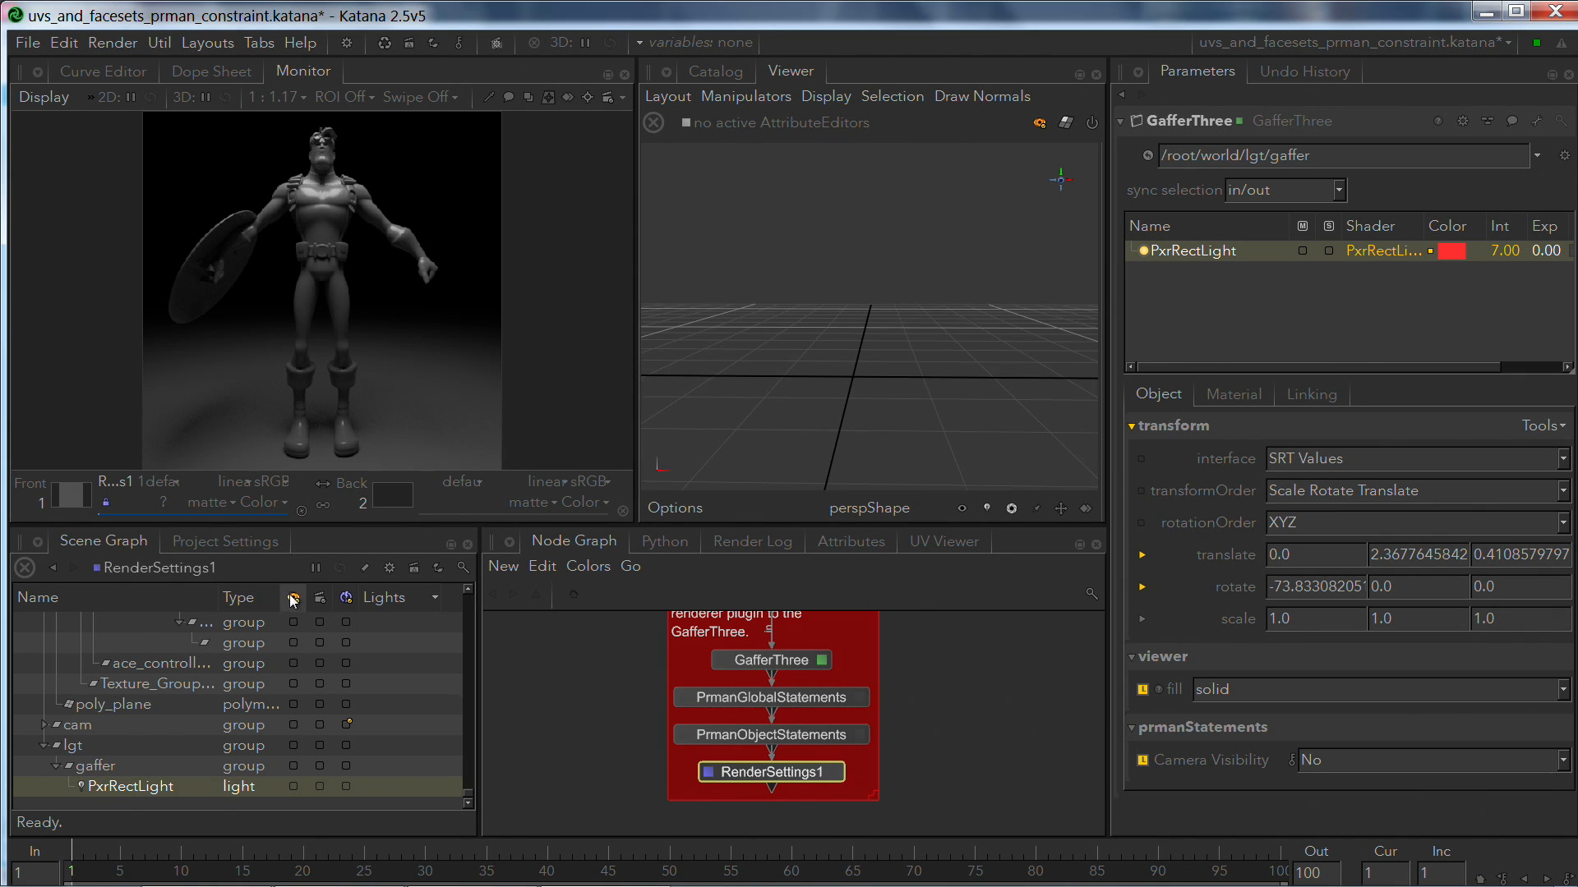
Step: Restore viewer visibility and set the root location to Included with Children in the Lights column
click(293, 598)
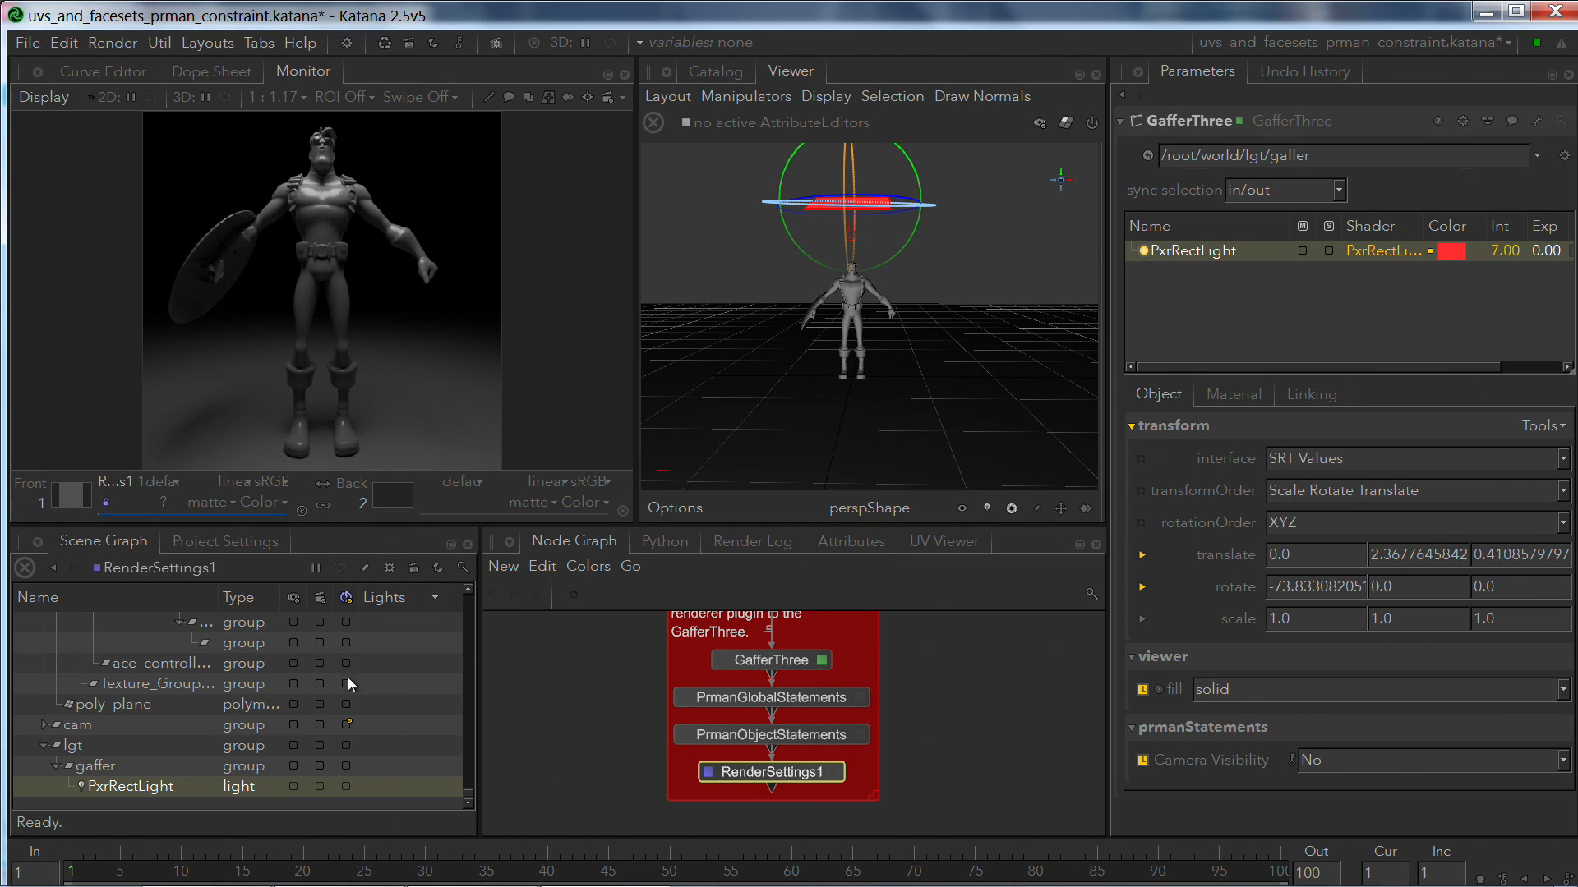
click(346, 765)
drag(470, 799, 472, 584)
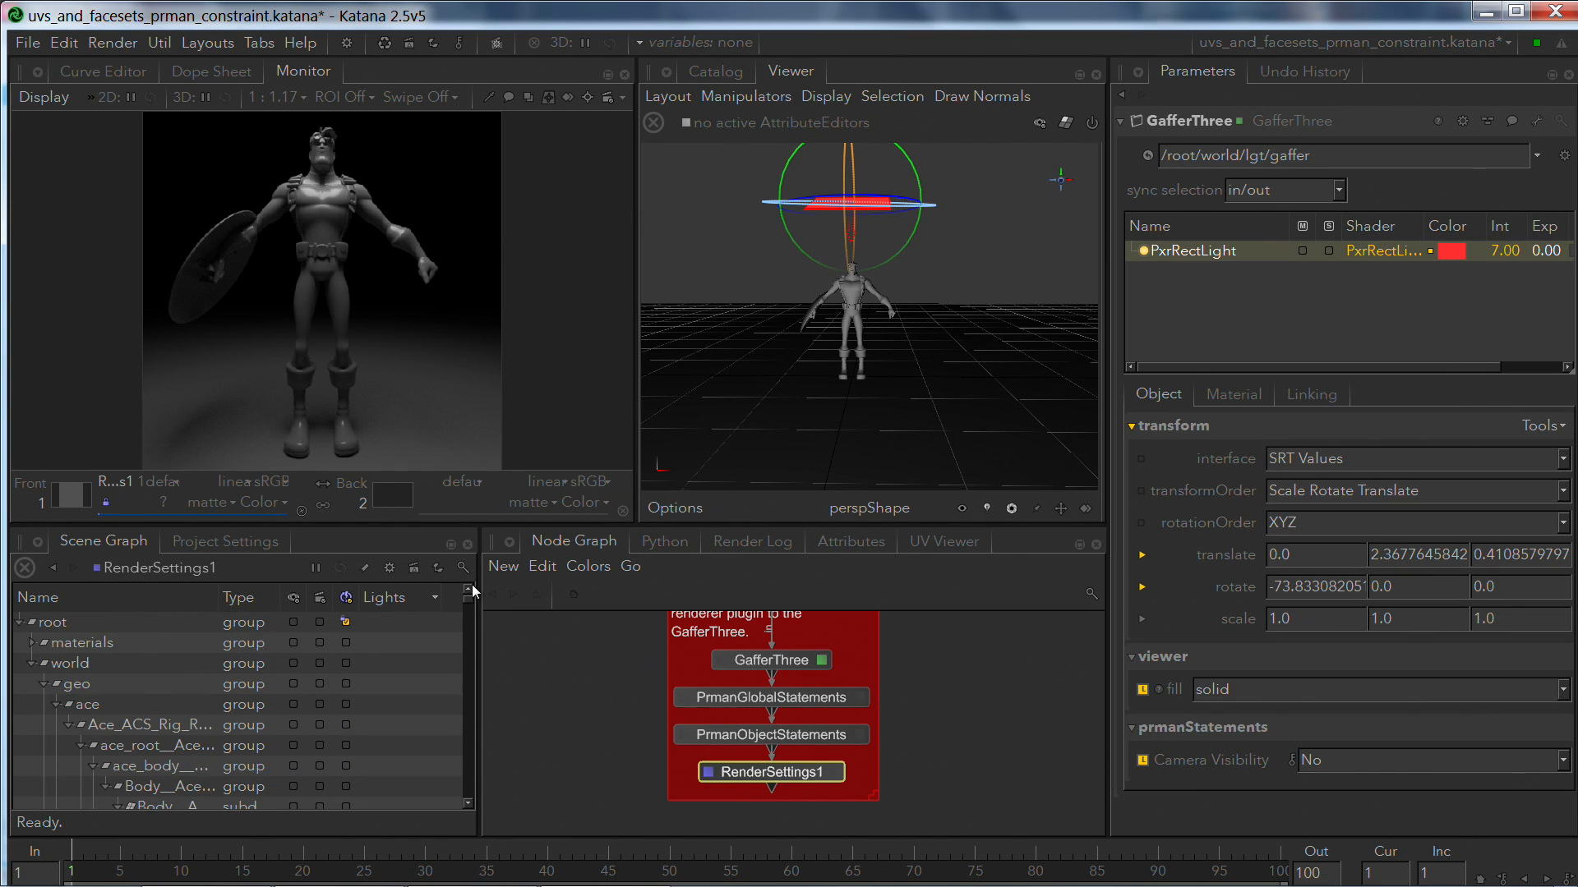
right_click(344, 623)
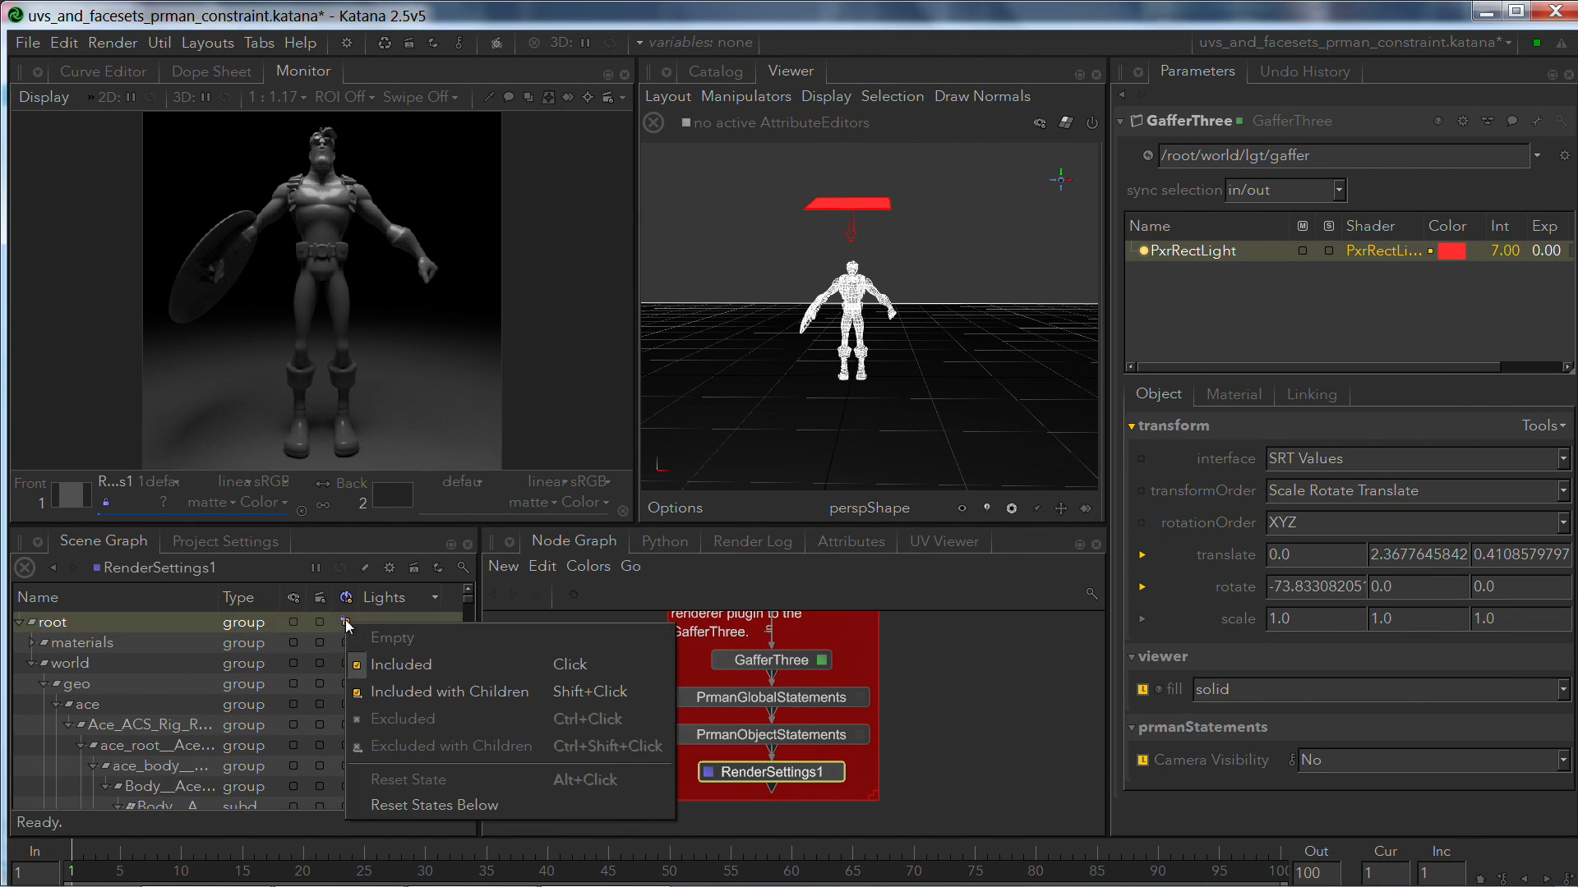
click(499, 692)
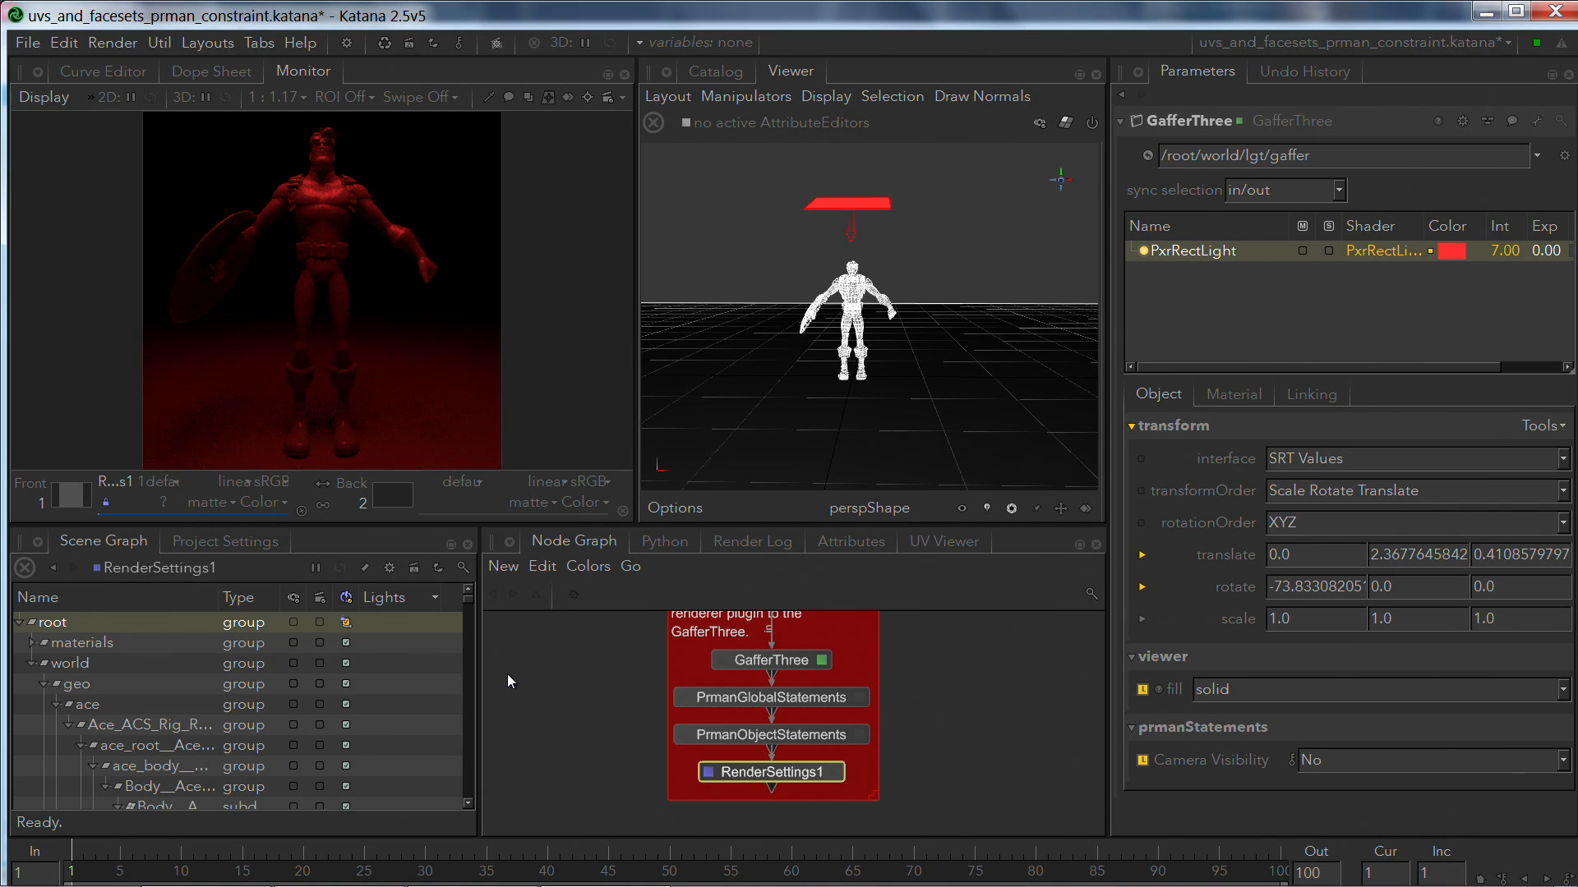
Step: Set the PxrRectLight's color to a pale pink of 0.8387, 0.5465, 0.5465
click(1451, 252)
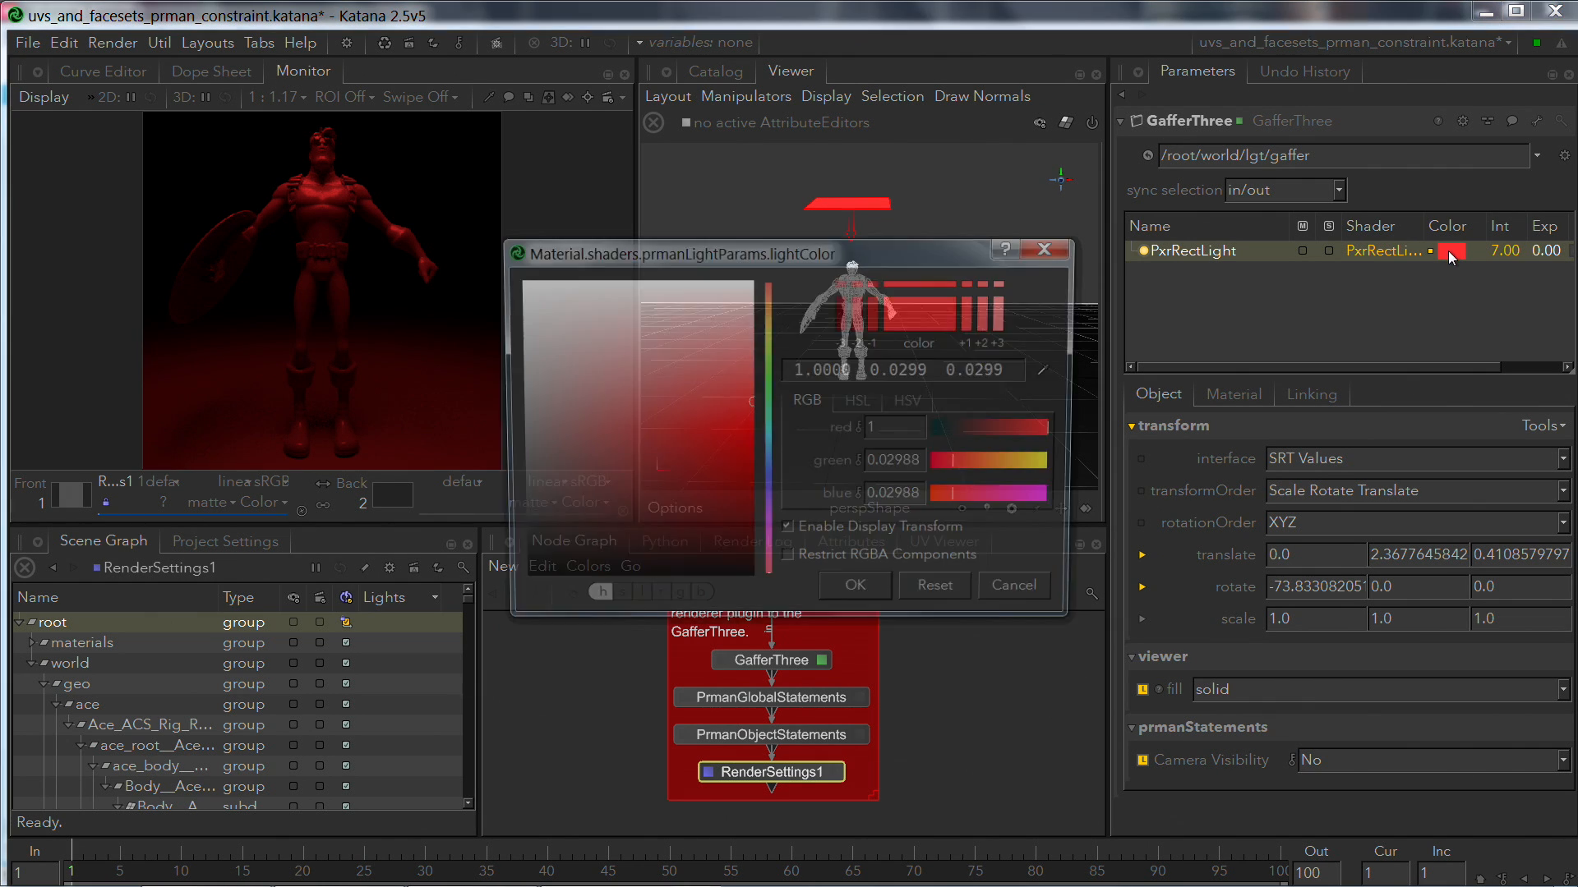
click(636, 419)
mouse_move(680, 393)
mouse_down()
mouse_move(687, 324)
mouse_move(617, 351)
mouse_move(682, 493)
mouse_move(605, 405)
mouse_move(609, 328)
mouse_move(731, 427)
mouse_move(641, 327)
mouse_up()
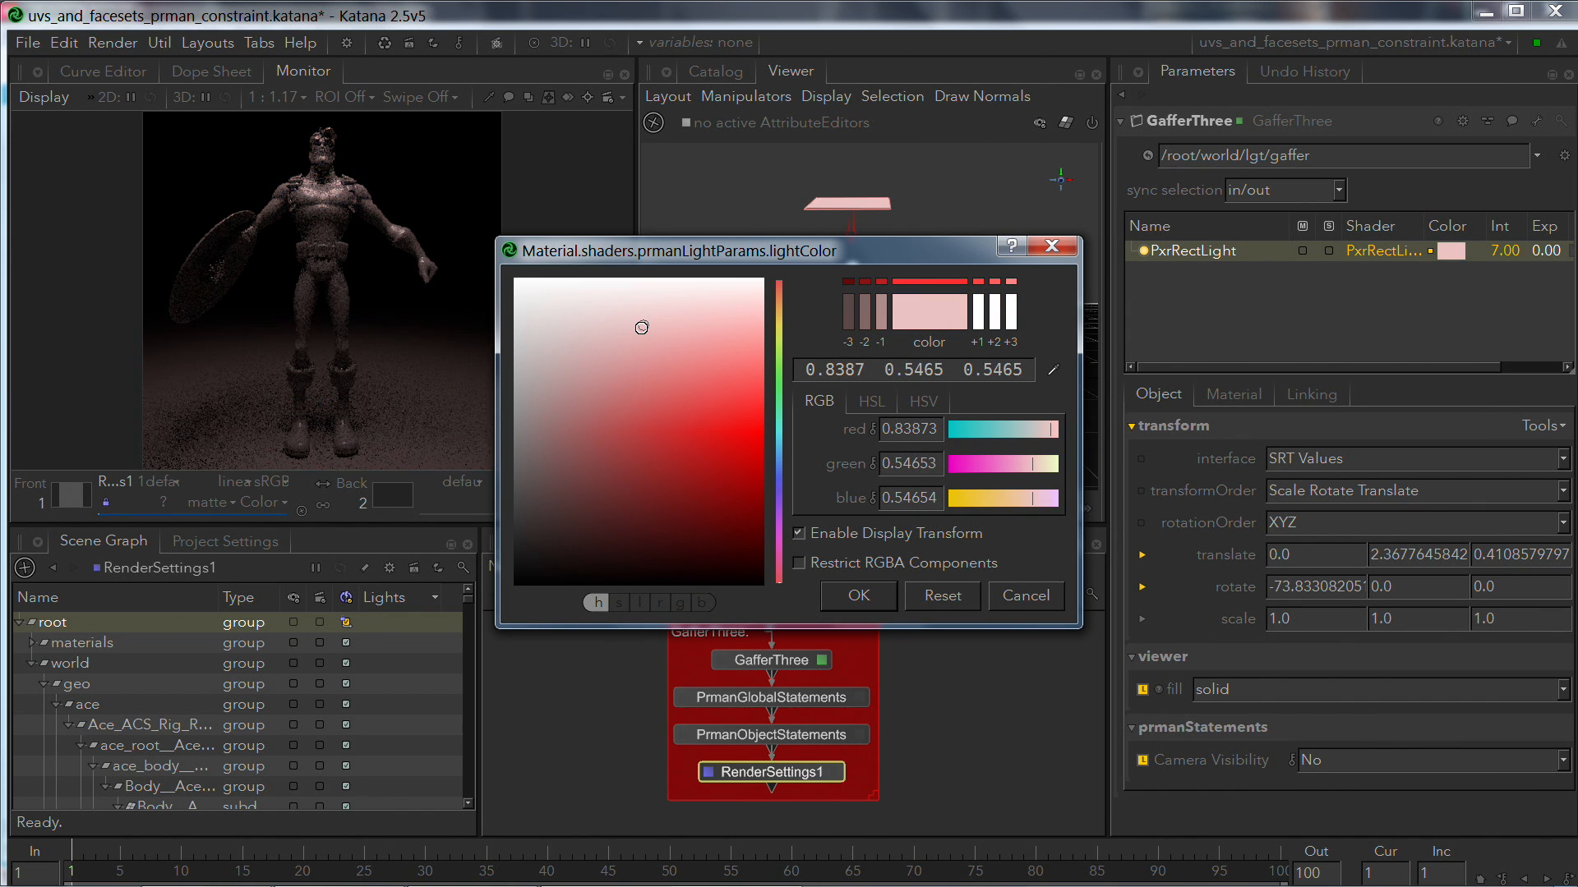
click(866, 599)
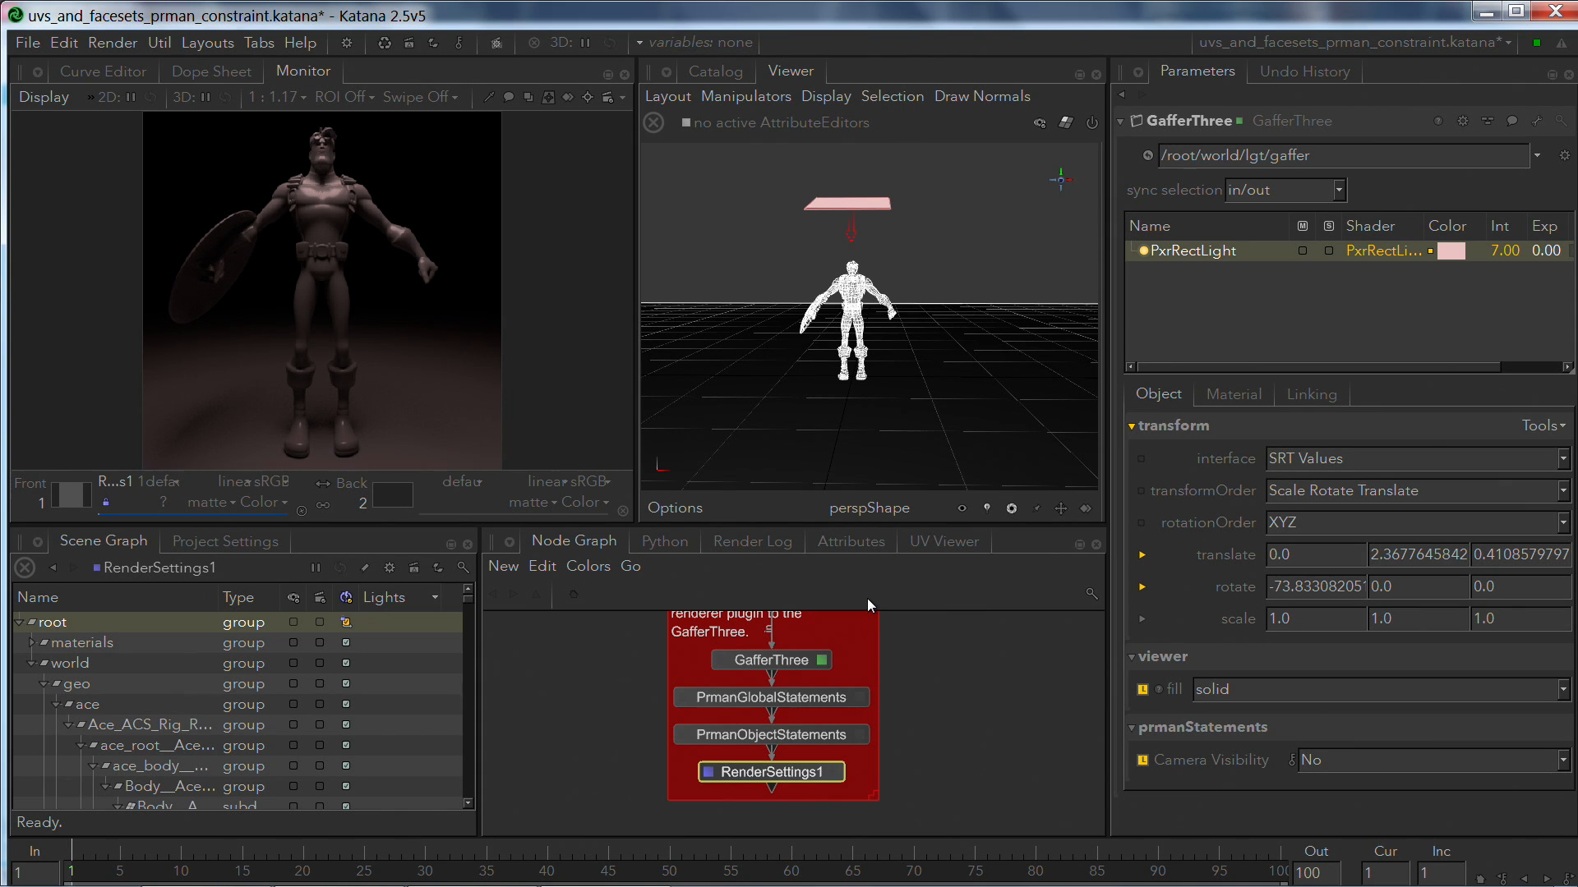
Step: Set the PxrRectLight's intensity to 11
double_click(1504, 252)
click(1520, 245)
click(1520, 245)
click(1521, 244)
click(1520, 245)
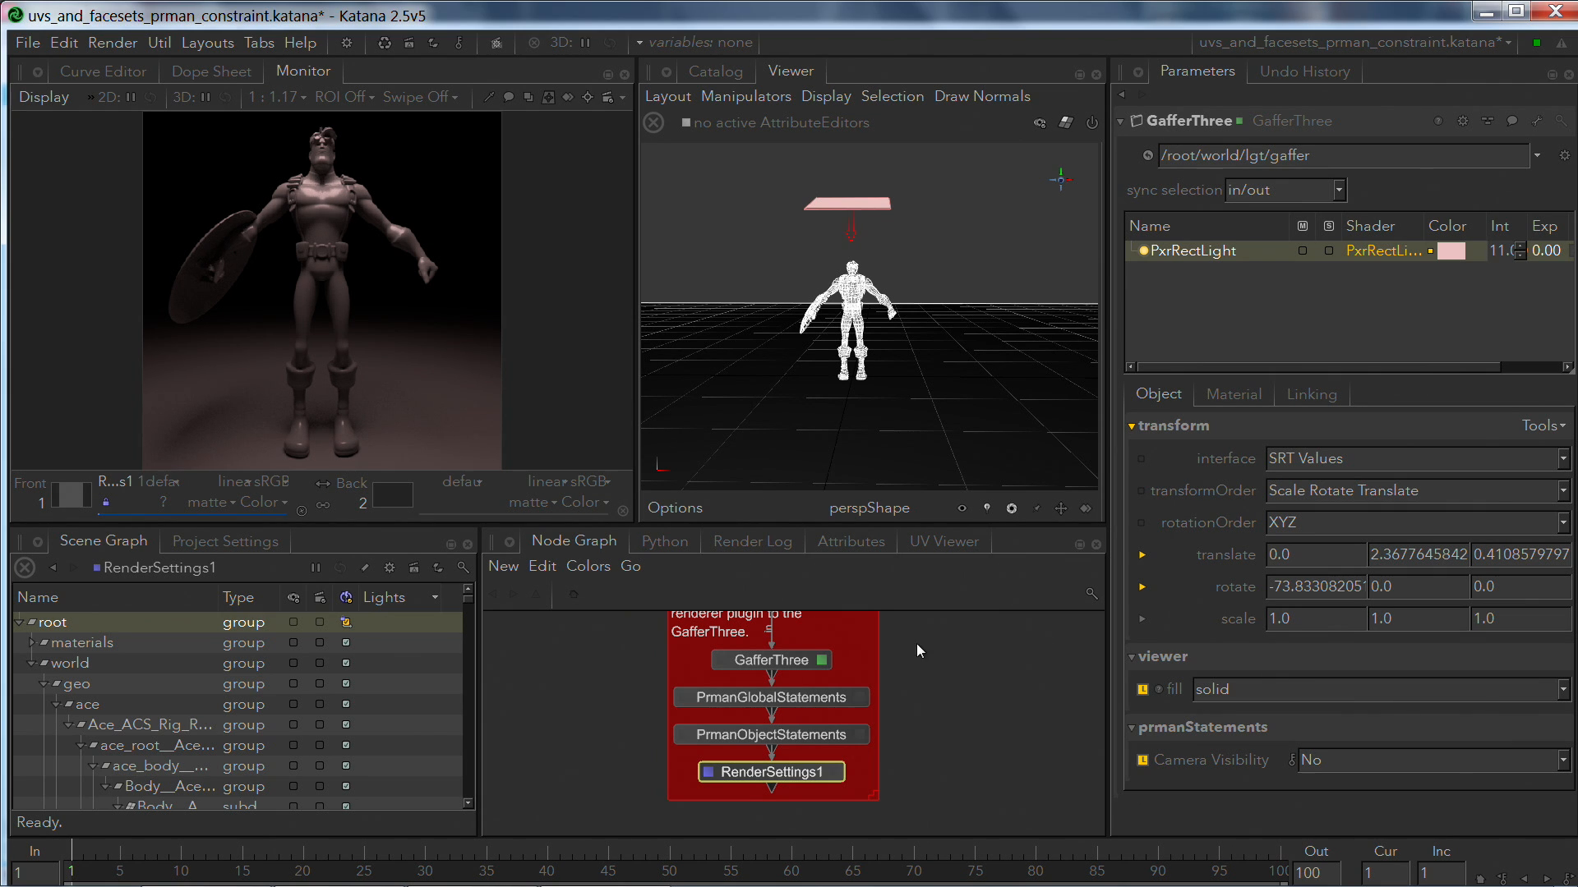
Step: Examine the node network in the node graph
middle_drag(915, 643, 912, 824)
middle_drag(923, 683, 945, 833)
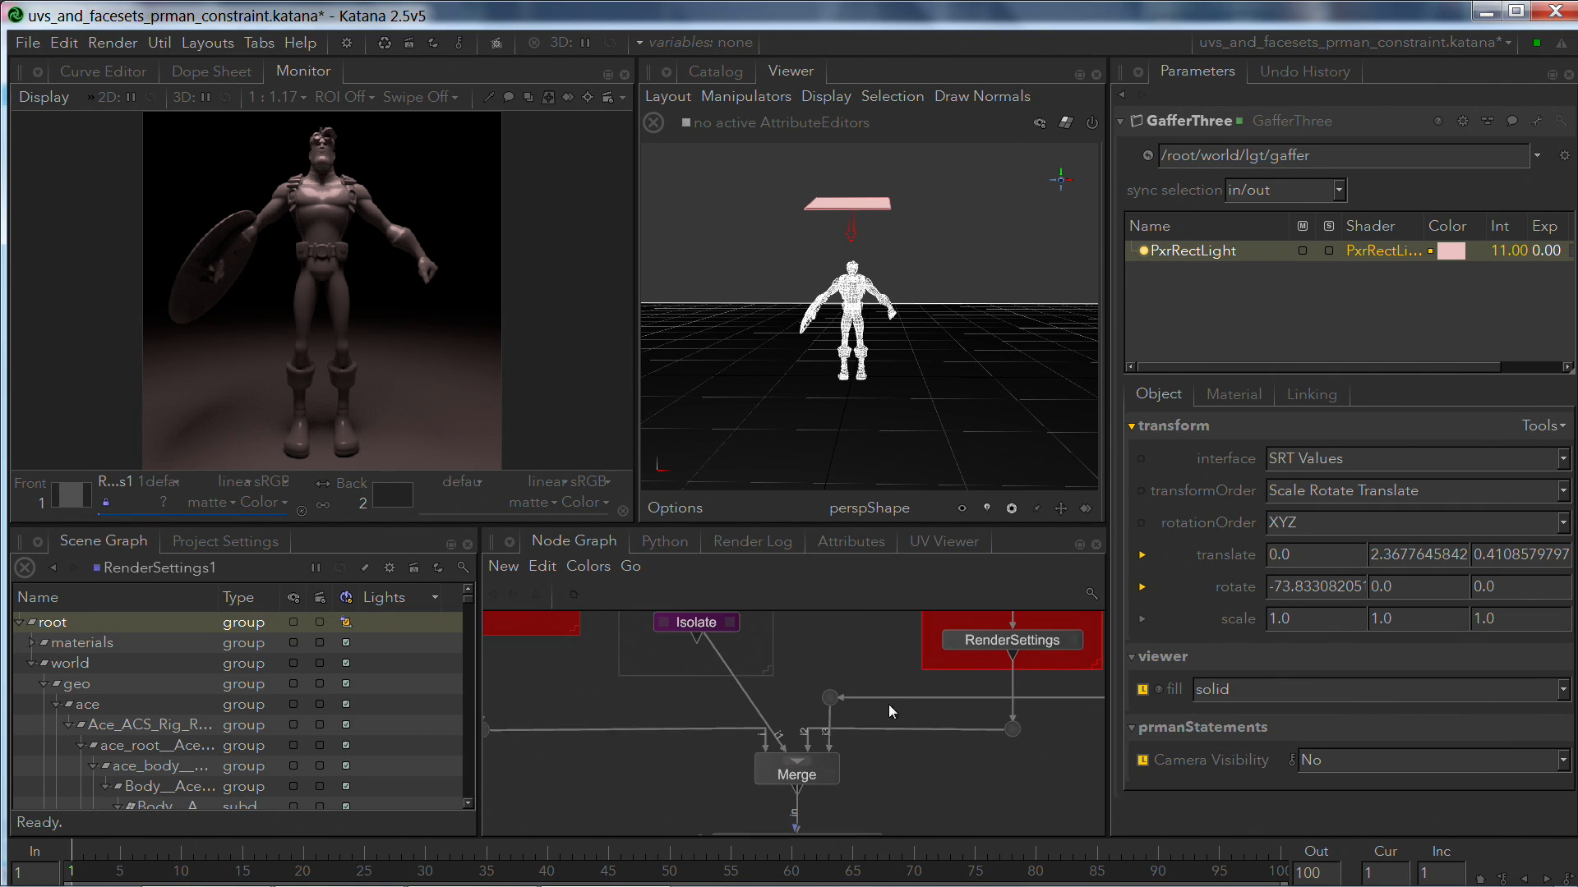
middle_drag(889, 703, 968, 811)
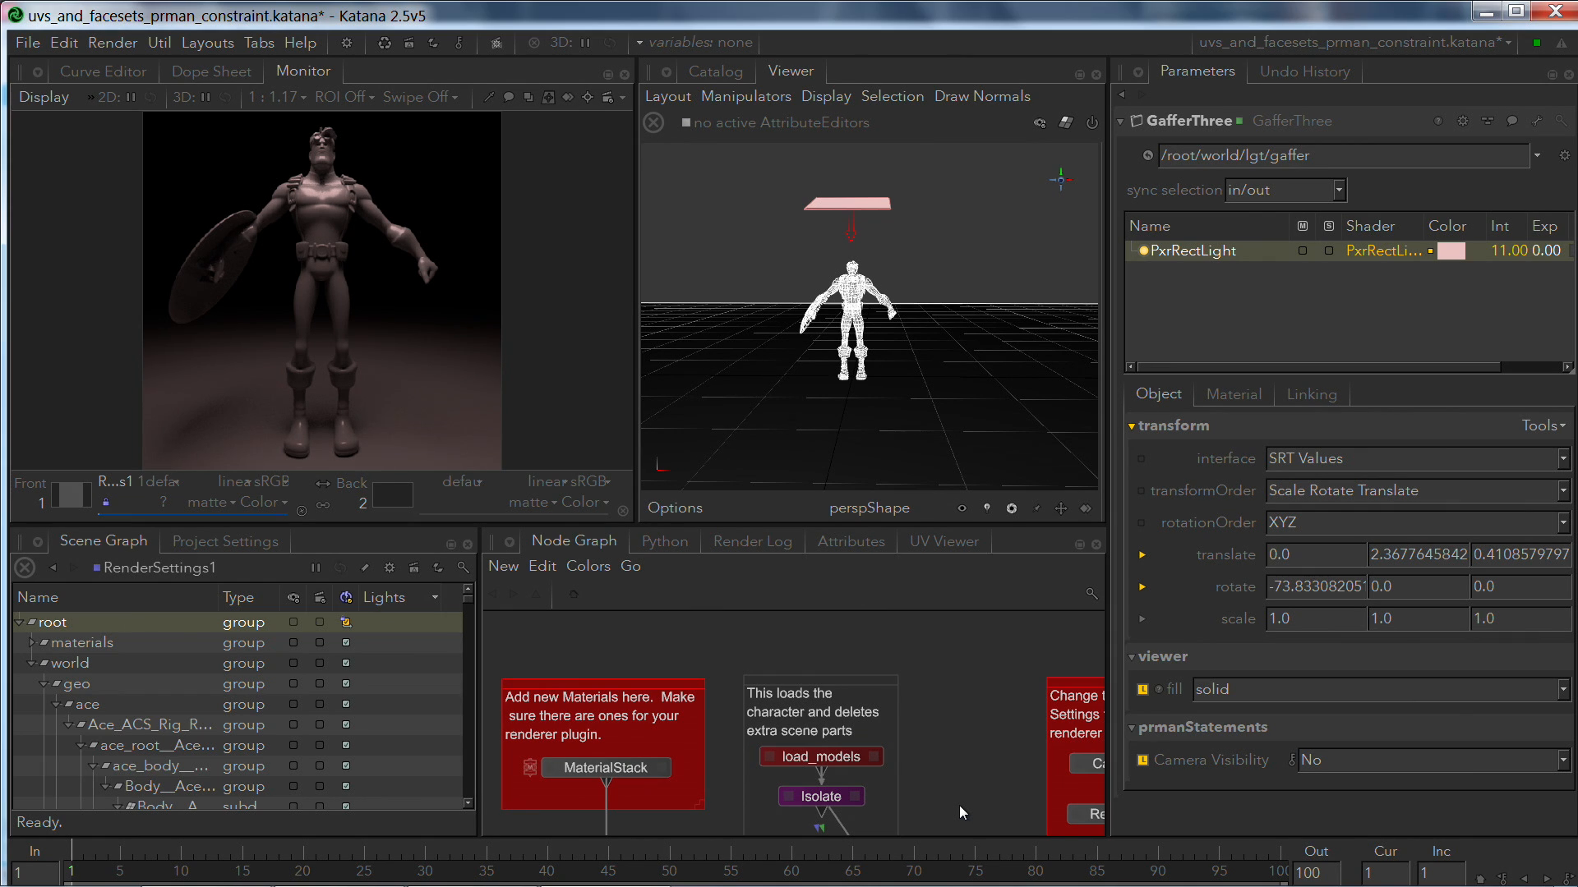
middle_drag(959, 805, 914, 584)
middle_drag(1021, 831, 964, 705)
middle_drag(978, 792, 963, 738)
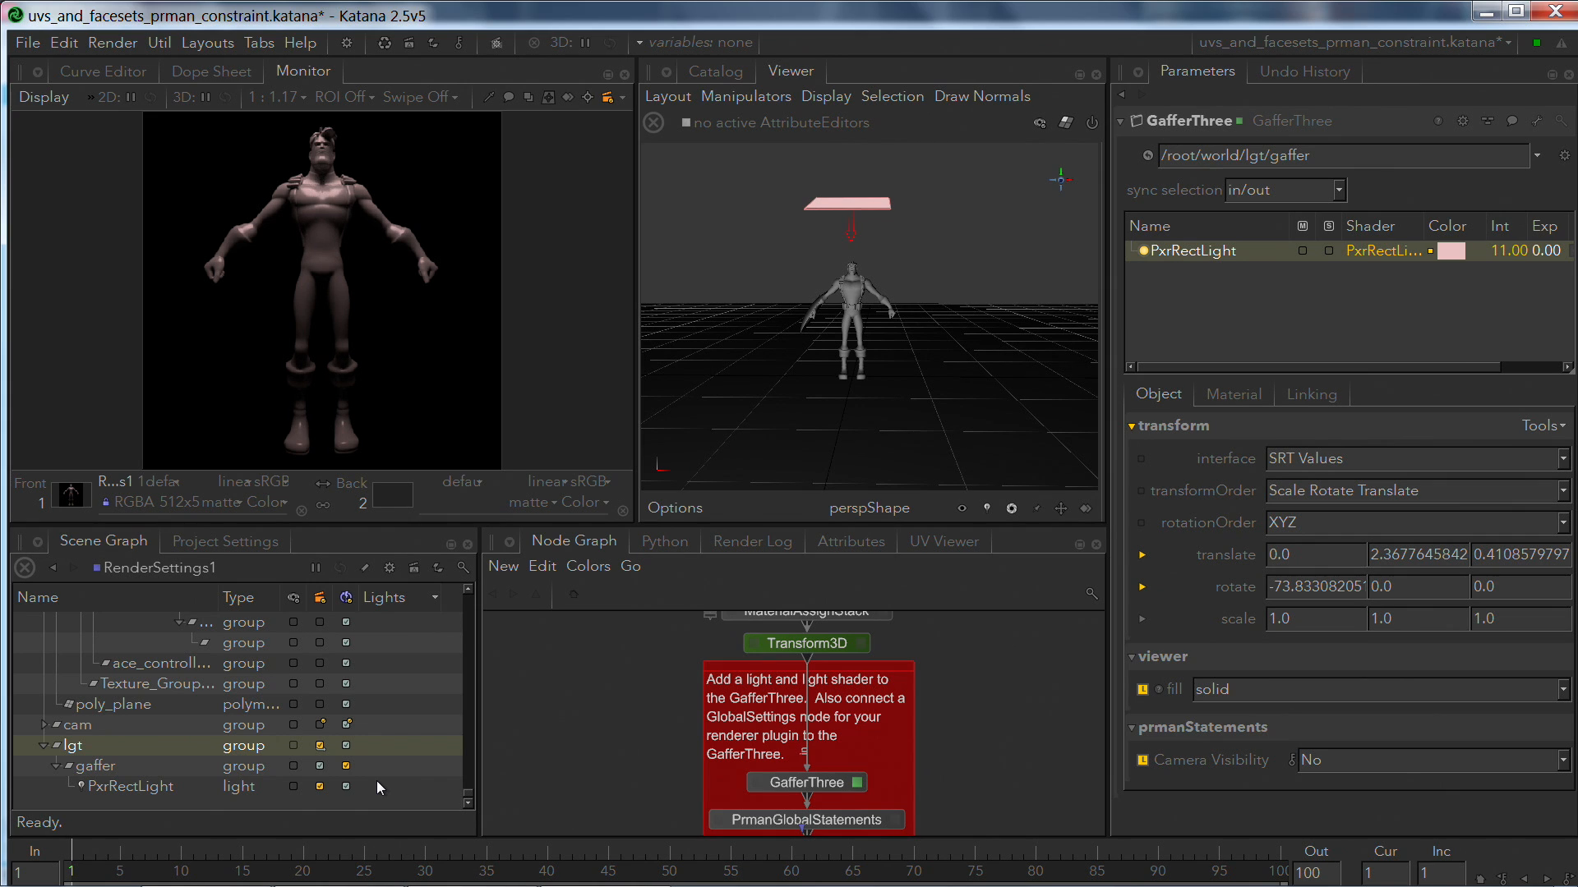
Step: Probe the character's body in the Monitor render to find its scene graph location
click(487, 98)
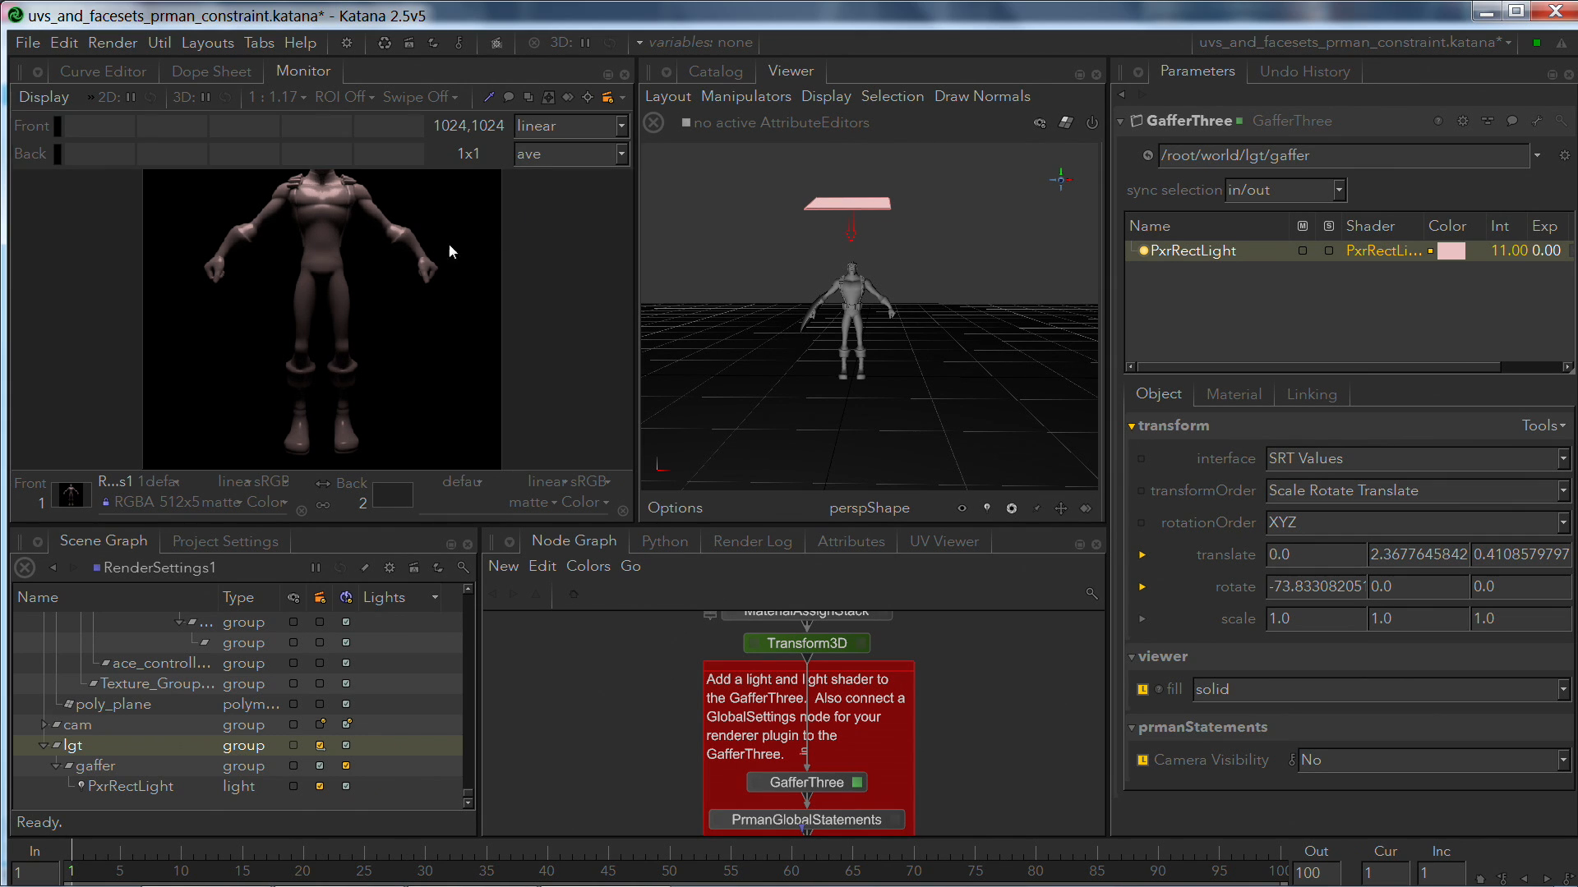
click(329, 240)
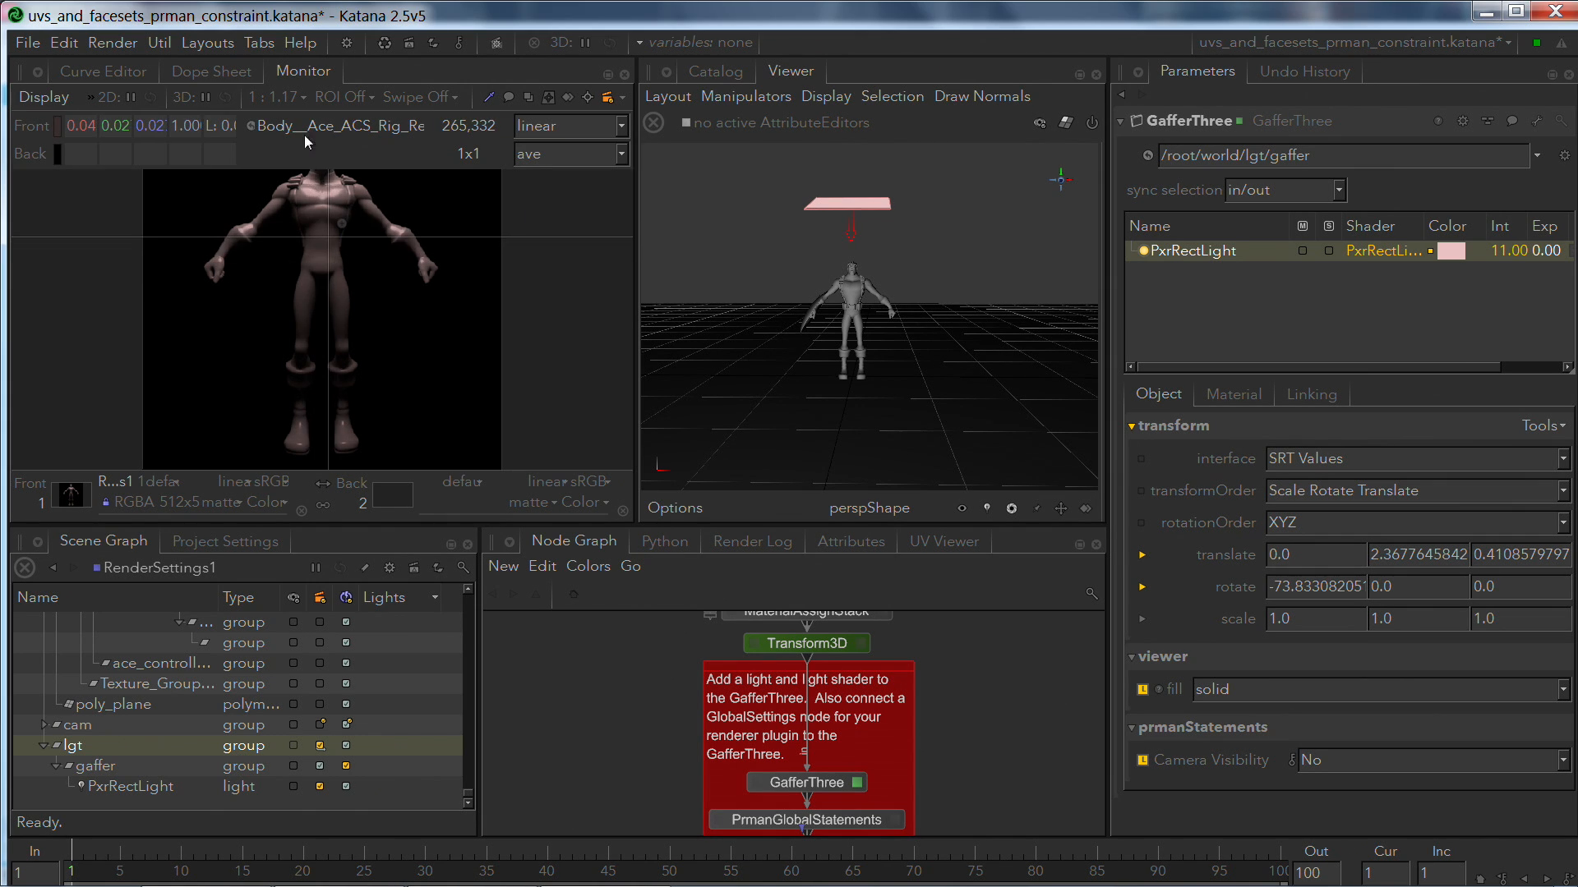
click(250, 128)
click(337, 150)
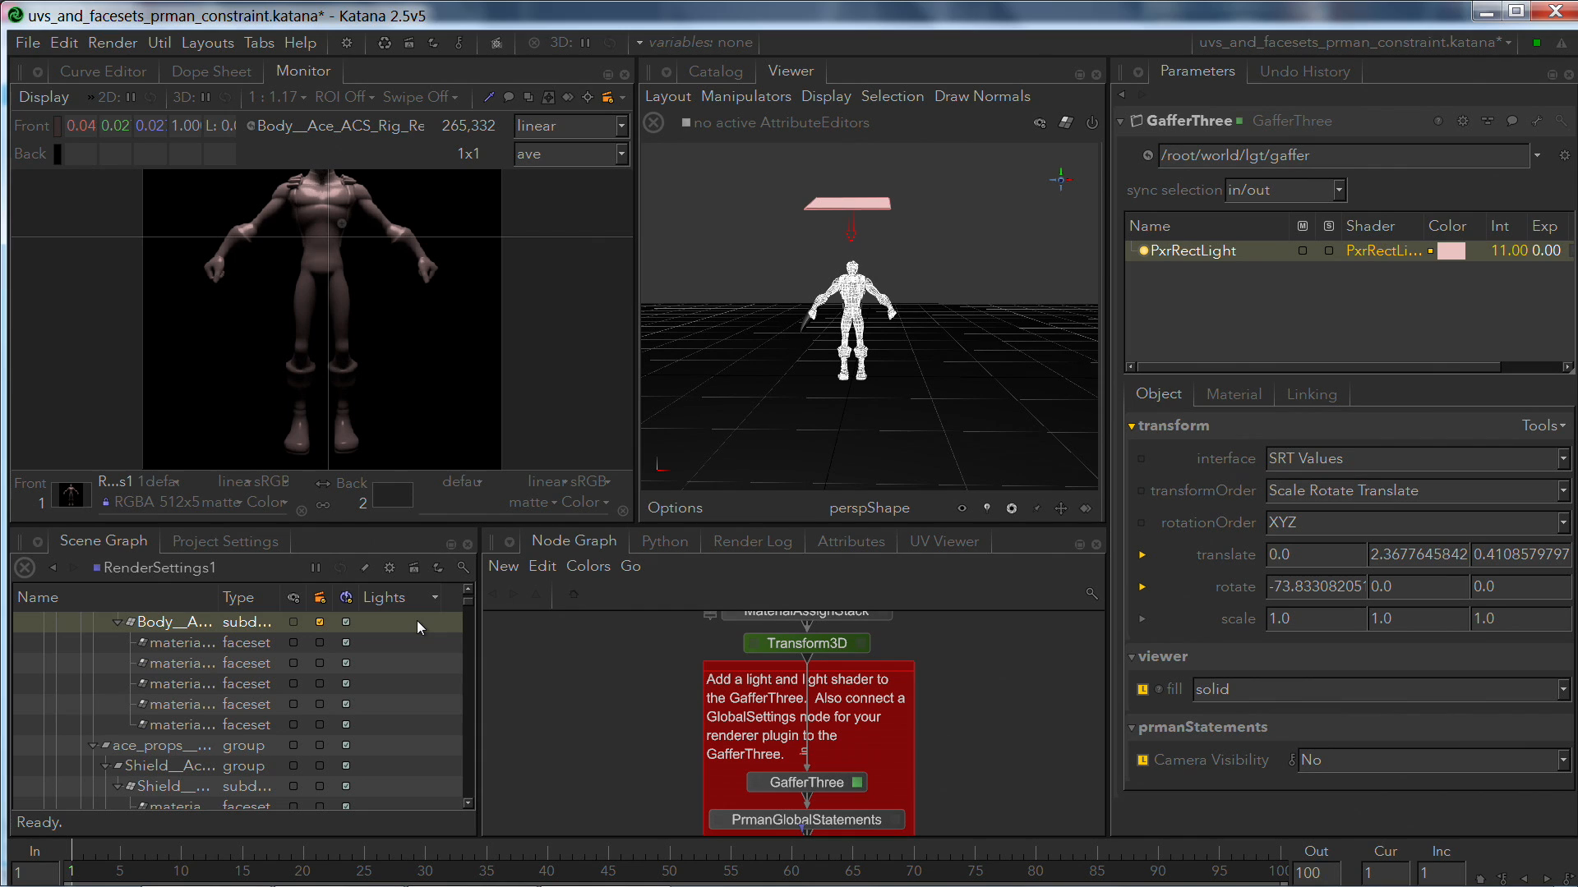
click(345, 623)
right_click(346, 623)
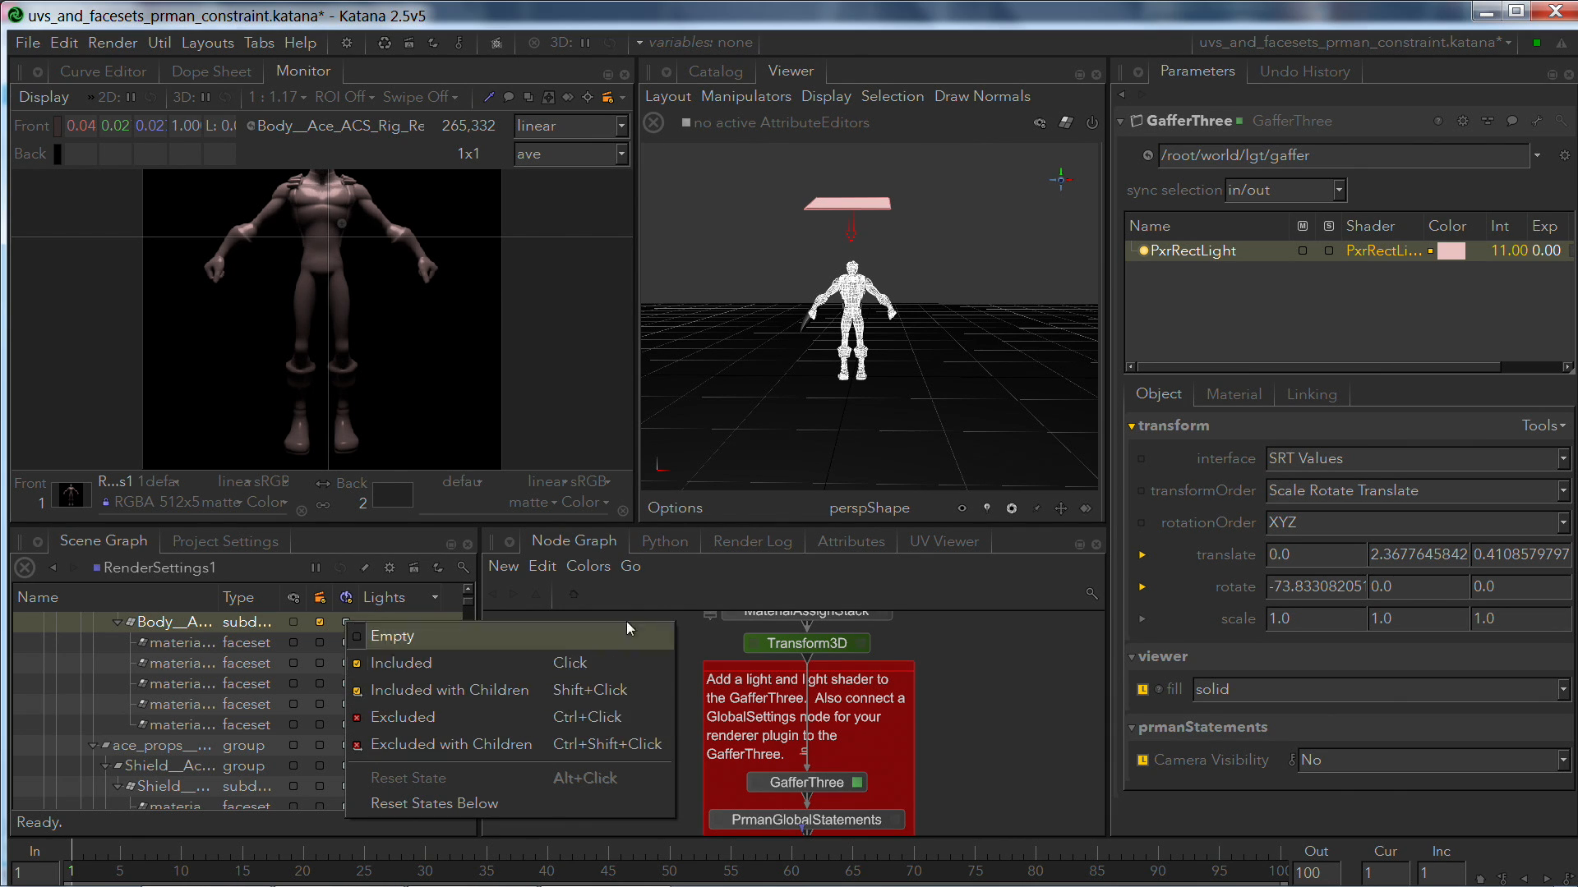
click(651, 606)
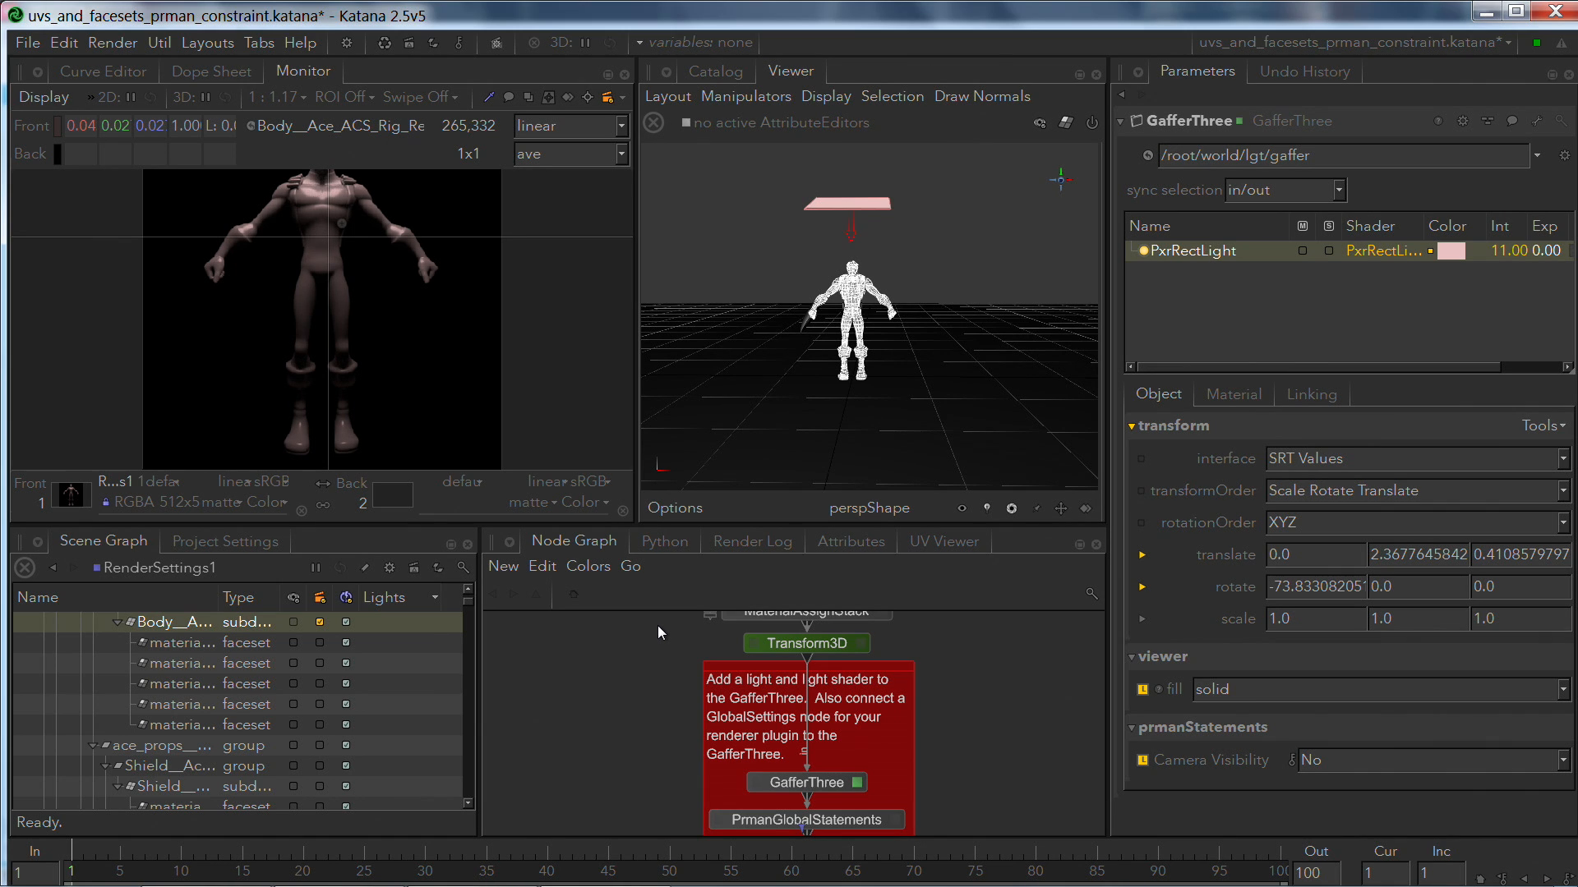
Step: Toggle viewer visibility off and back on for the scene graph
click(470, 597)
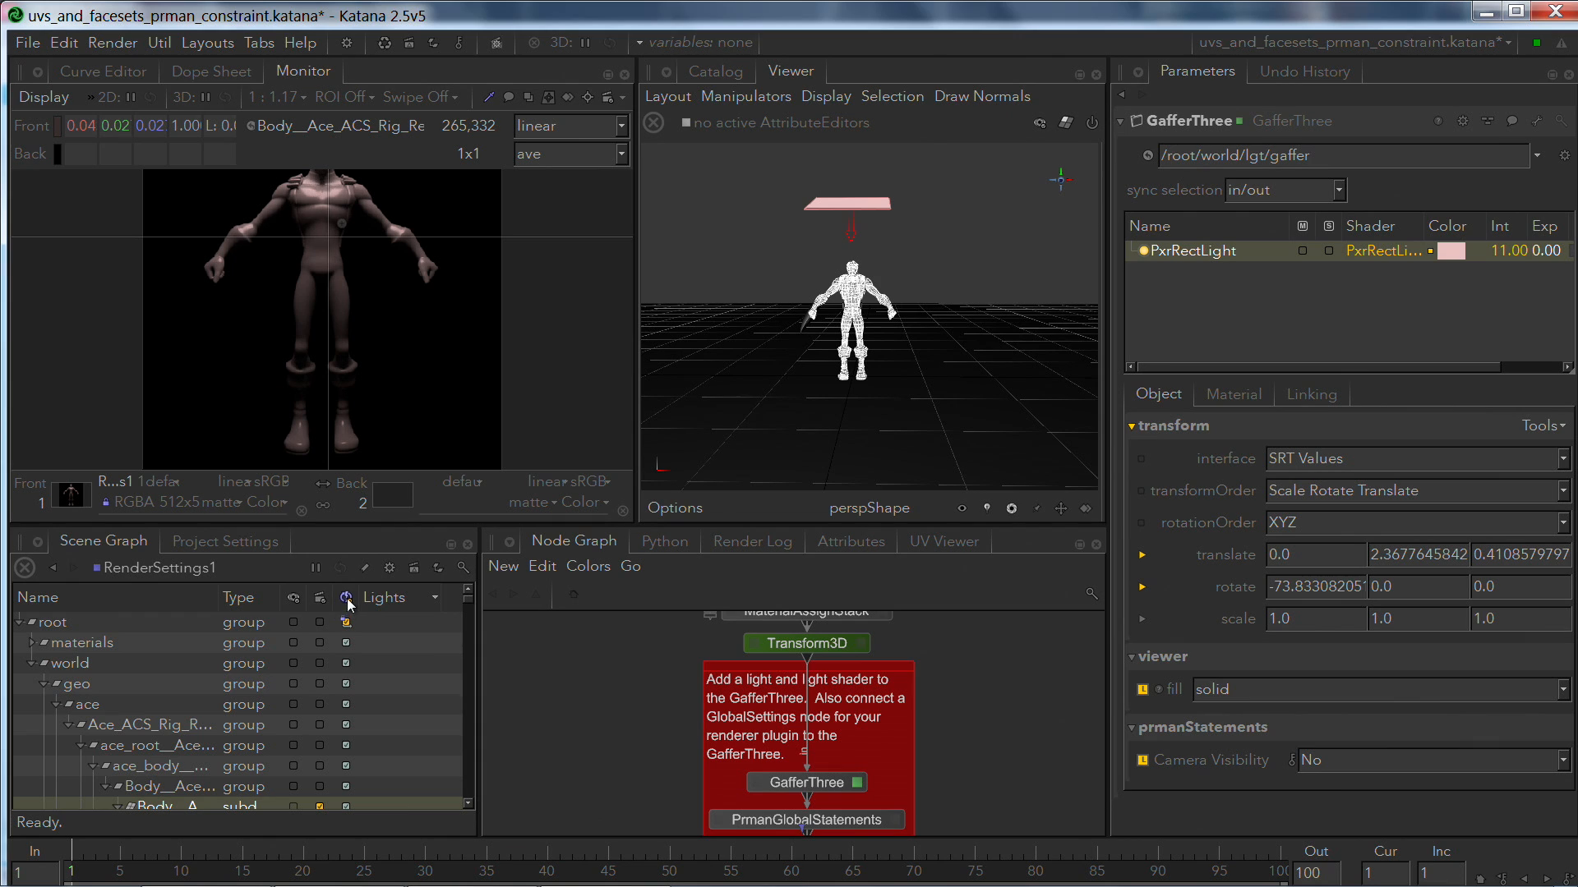
click(294, 598)
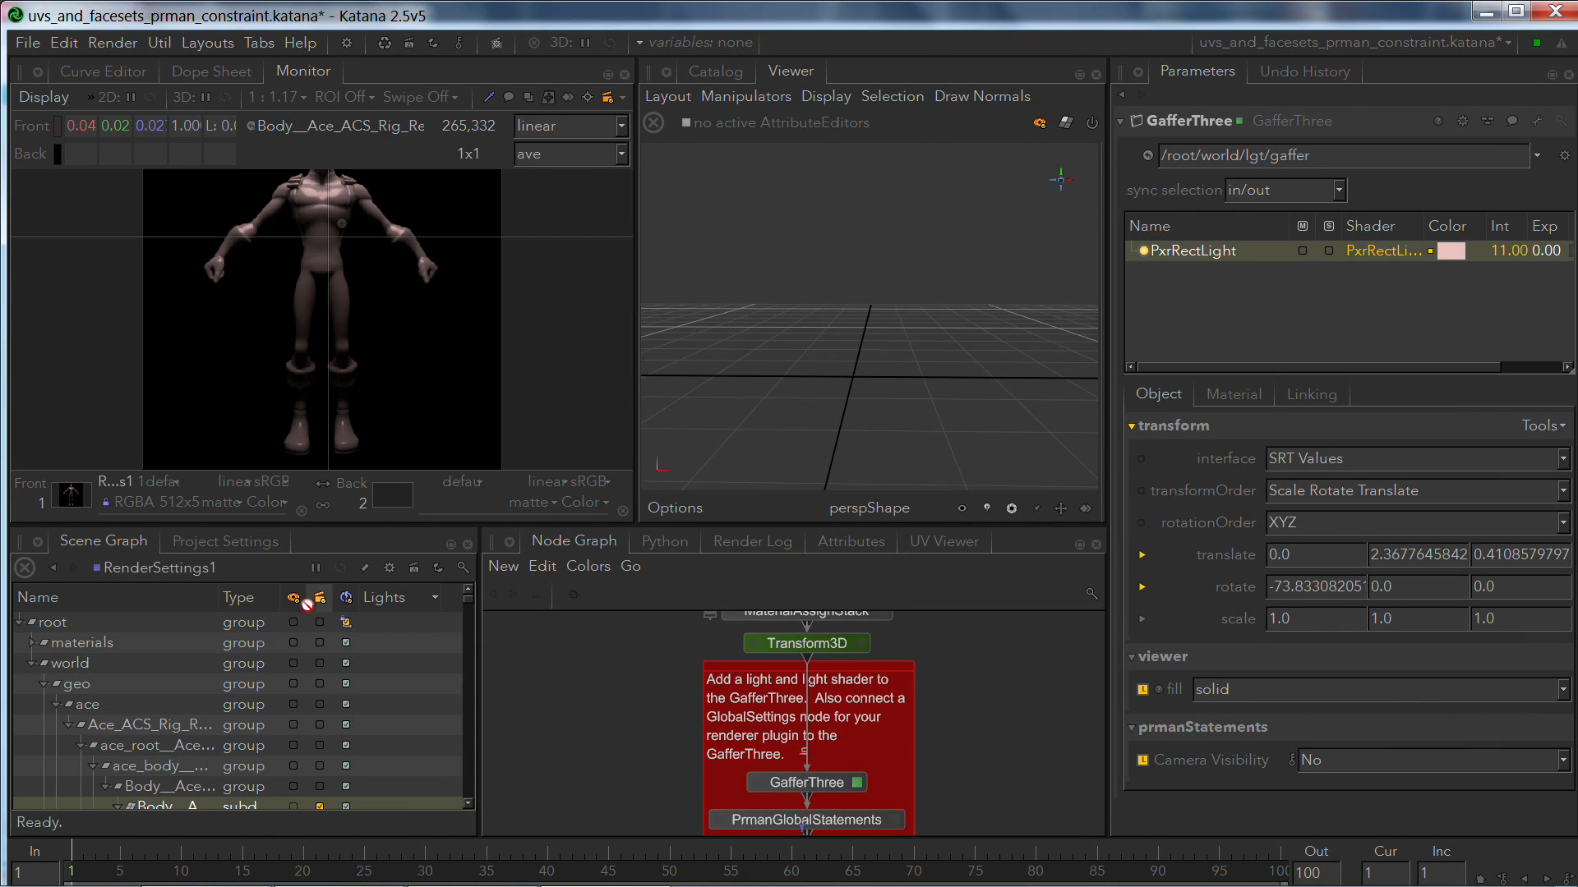
click(294, 599)
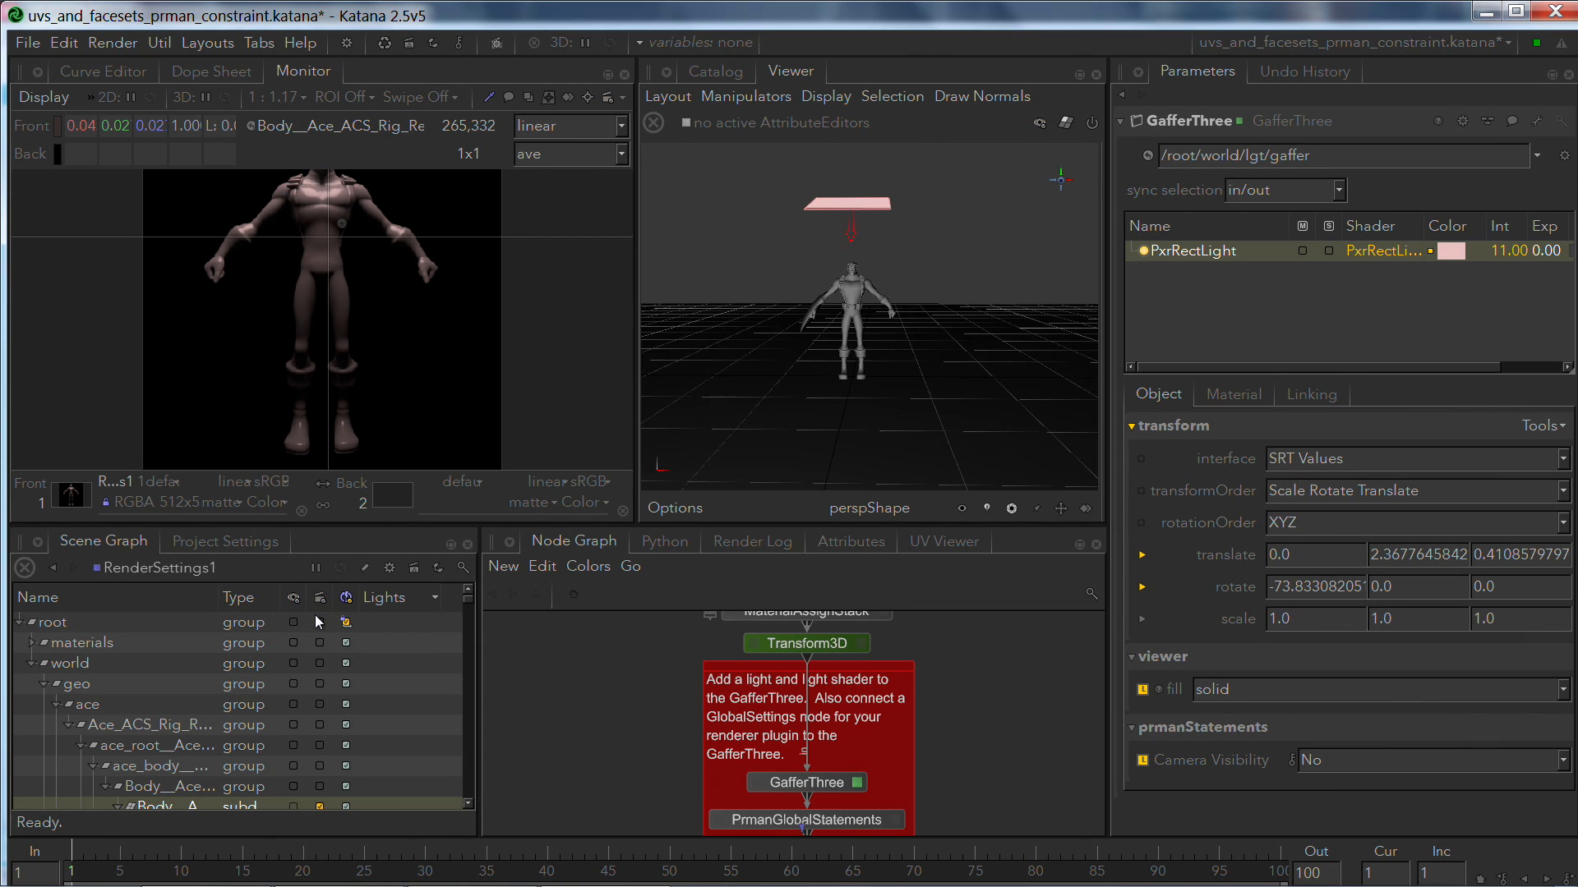
Step: Browse down through the scene graph hierarchy to the lgt location
click(320, 598)
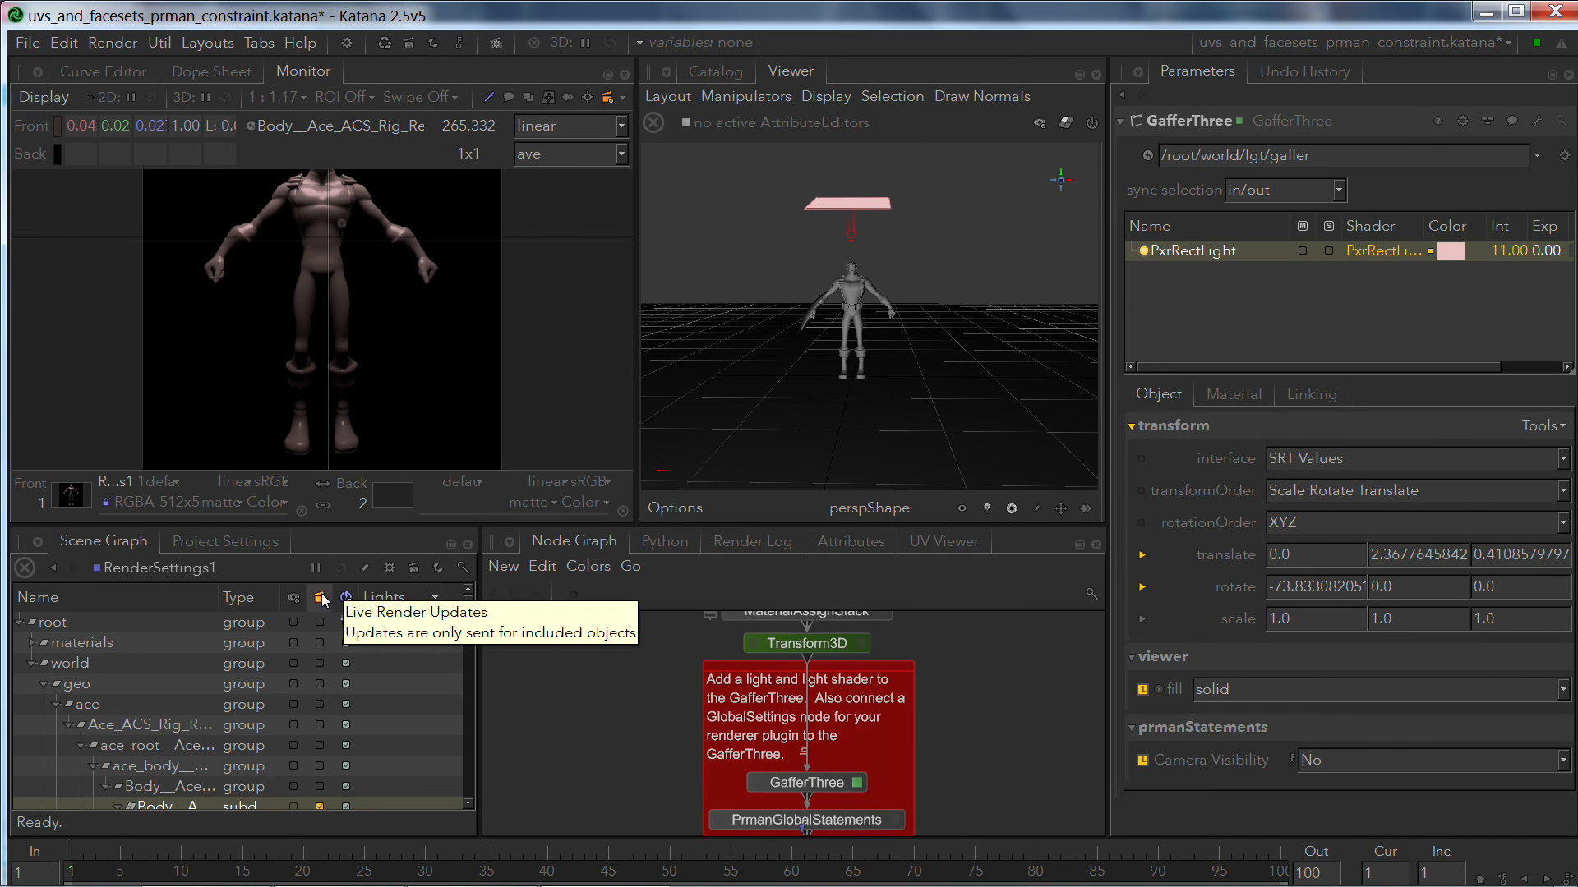
click(469, 805)
click(468, 807)
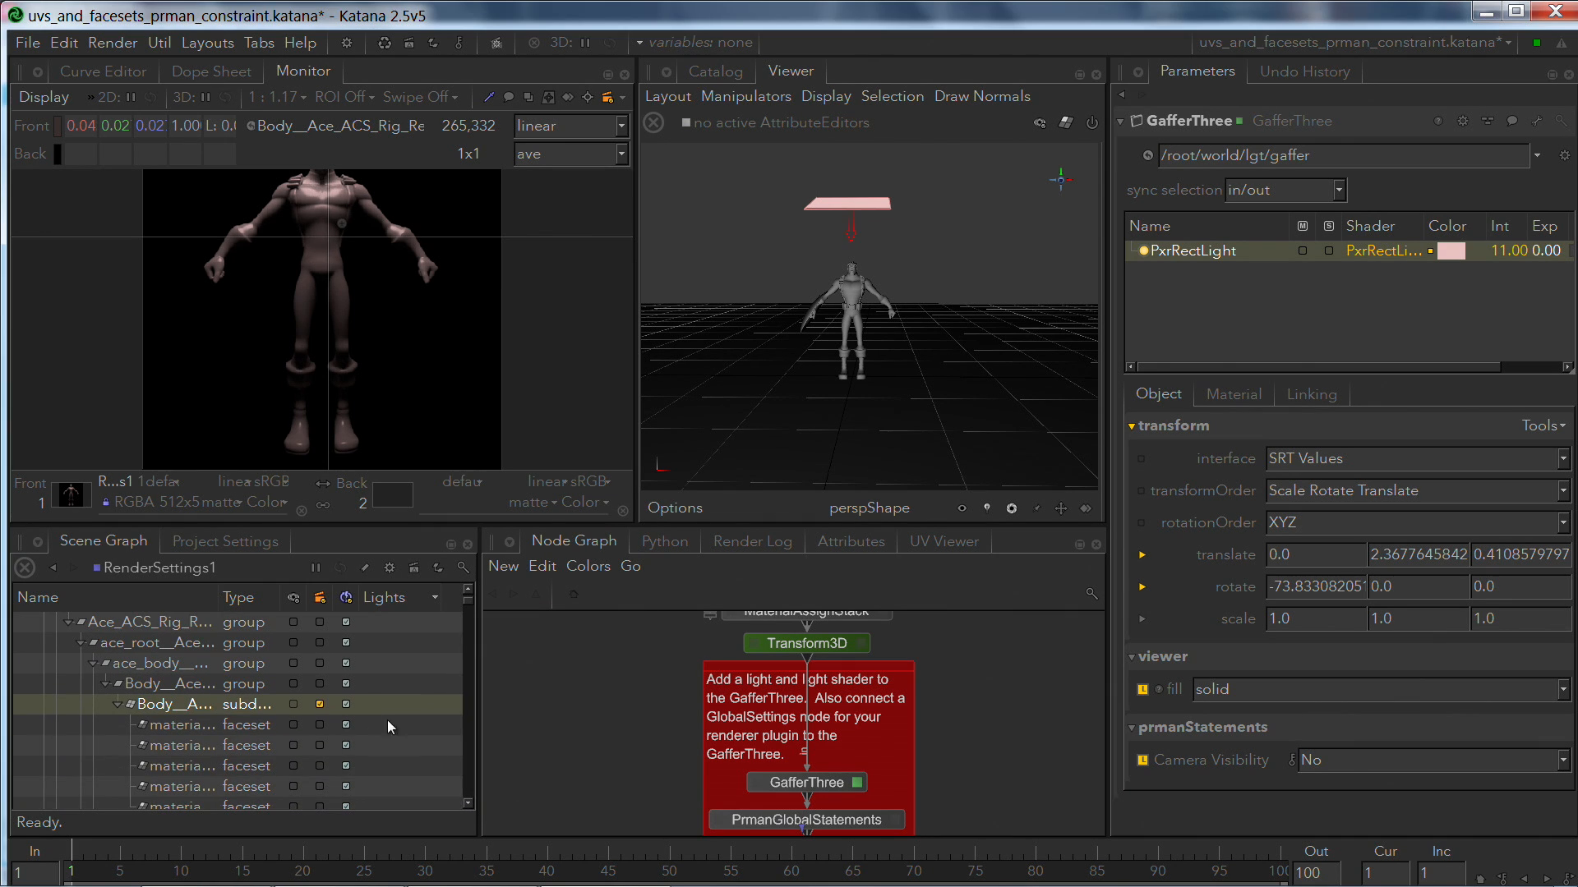
click(466, 806)
click(466, 807)
click(468, 807)
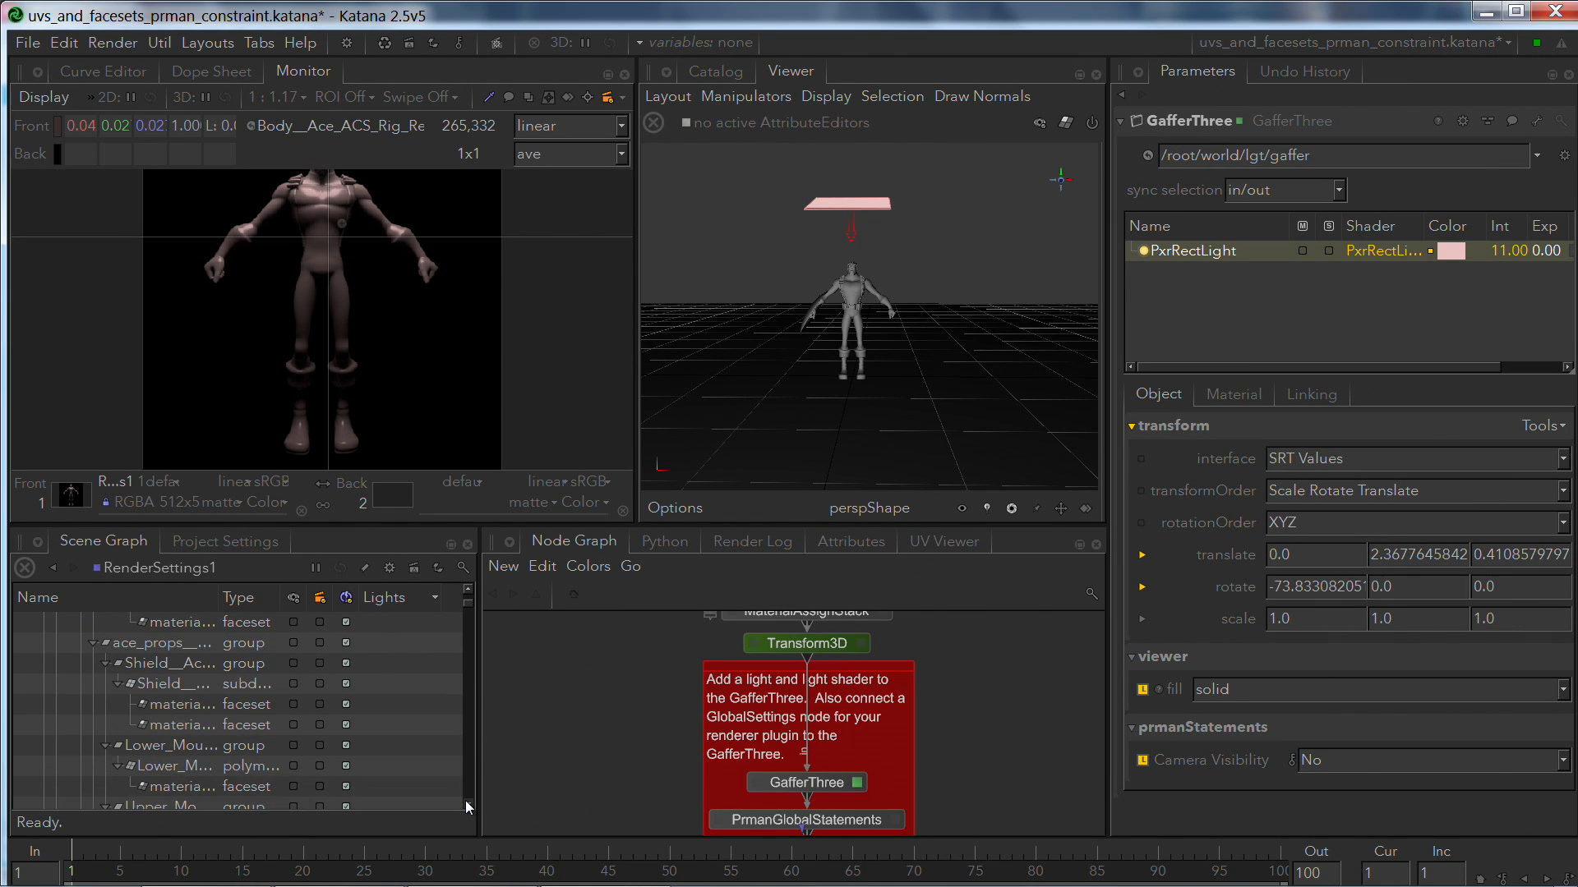
click(468, 808)
click(469, 809)
click(468, 809)
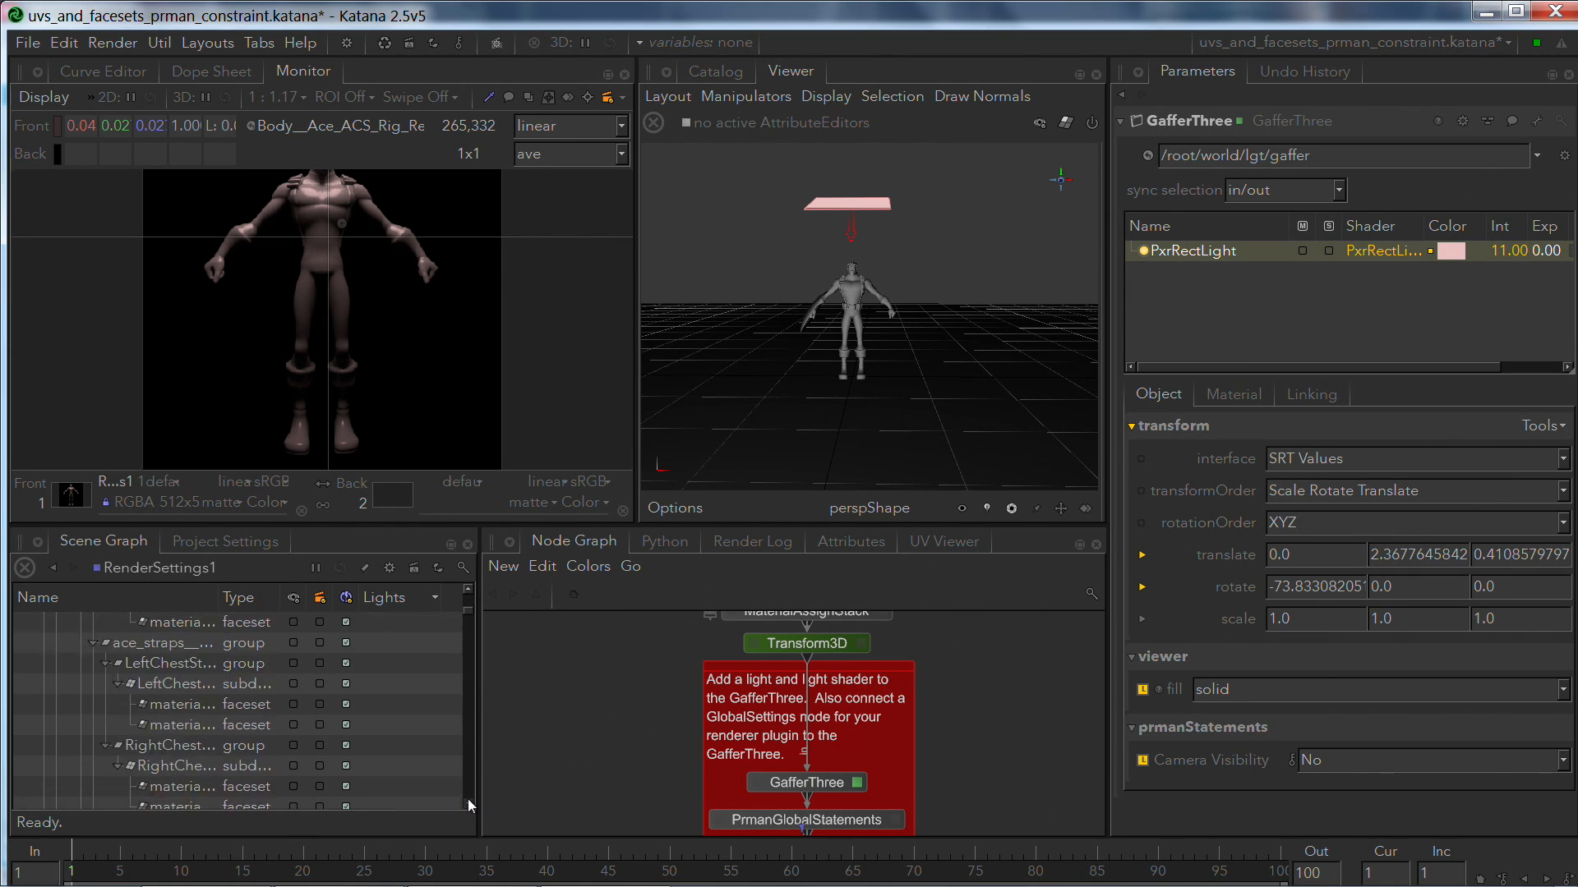
click(468, 609)
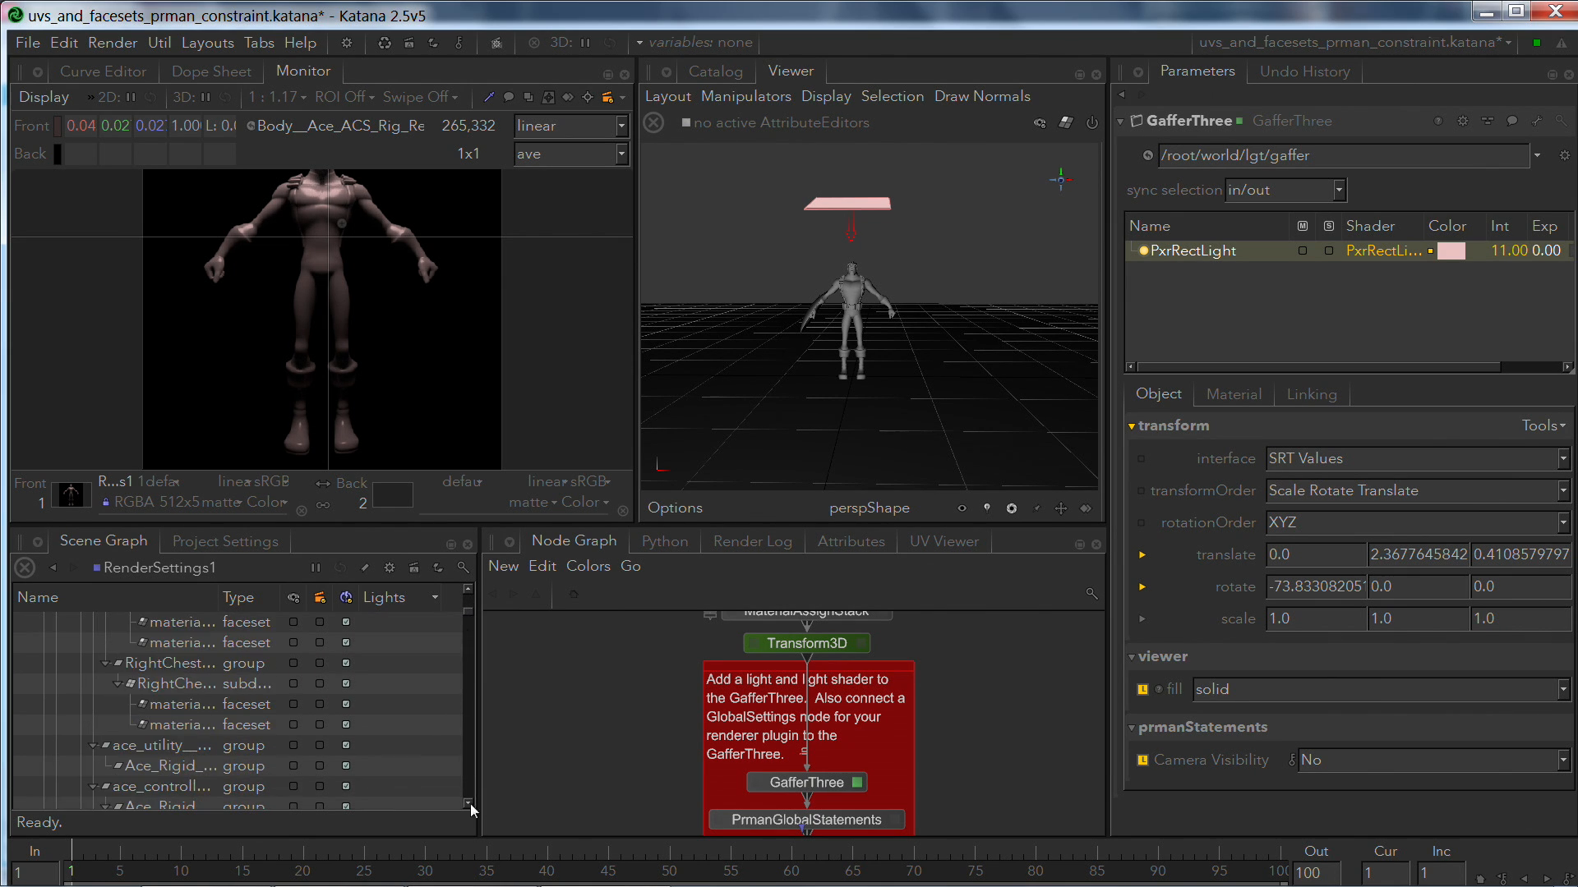
drag(472, 614, 473, 810)
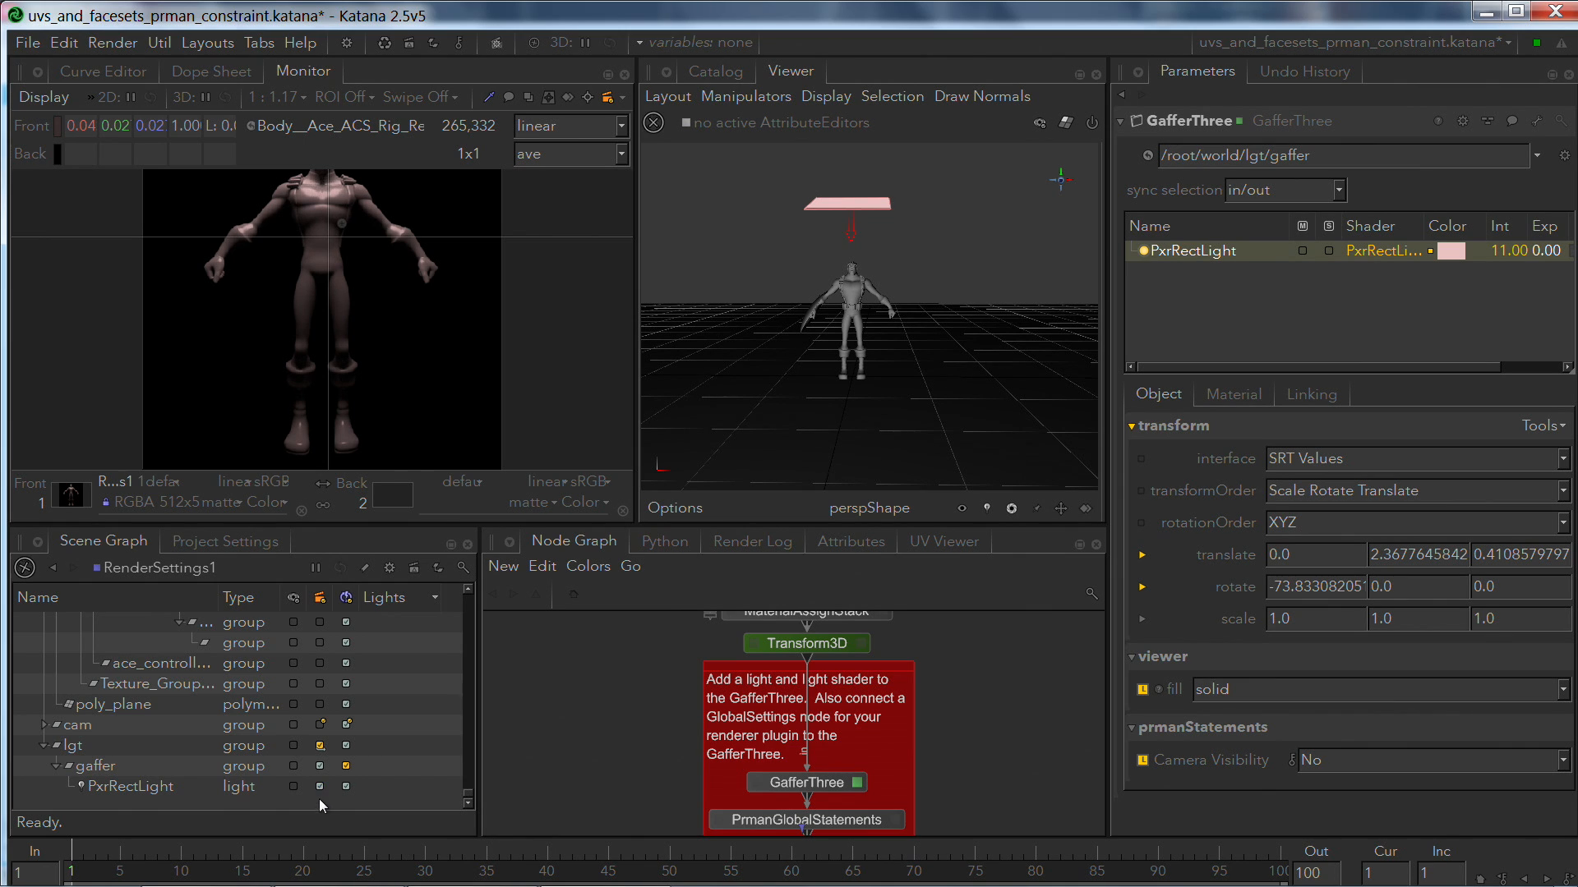
click(243, 744)
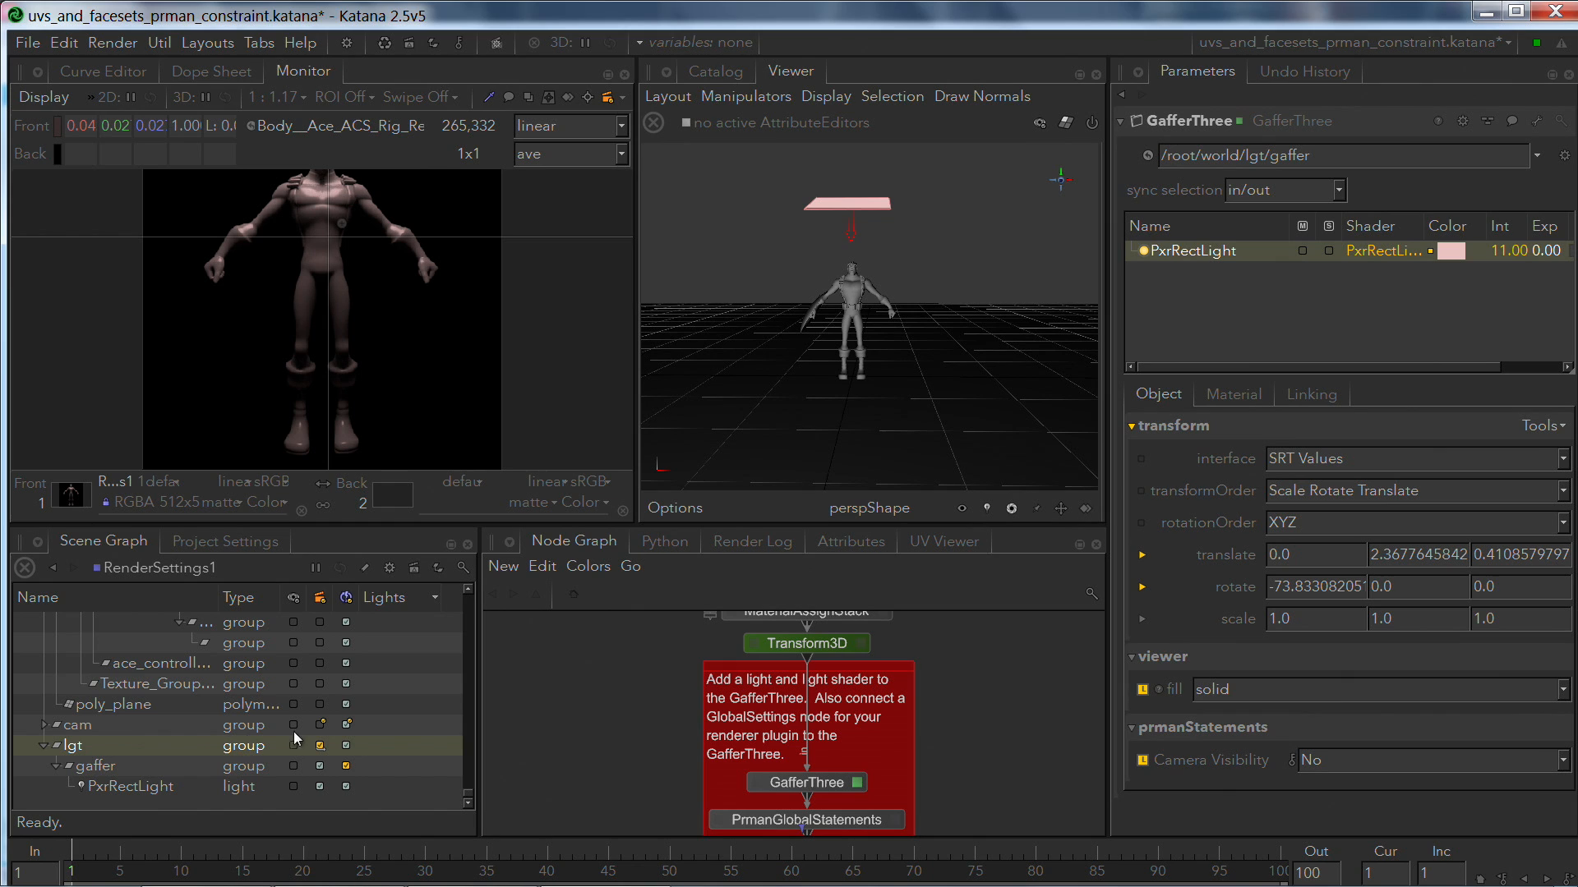
right_click(318, 741)
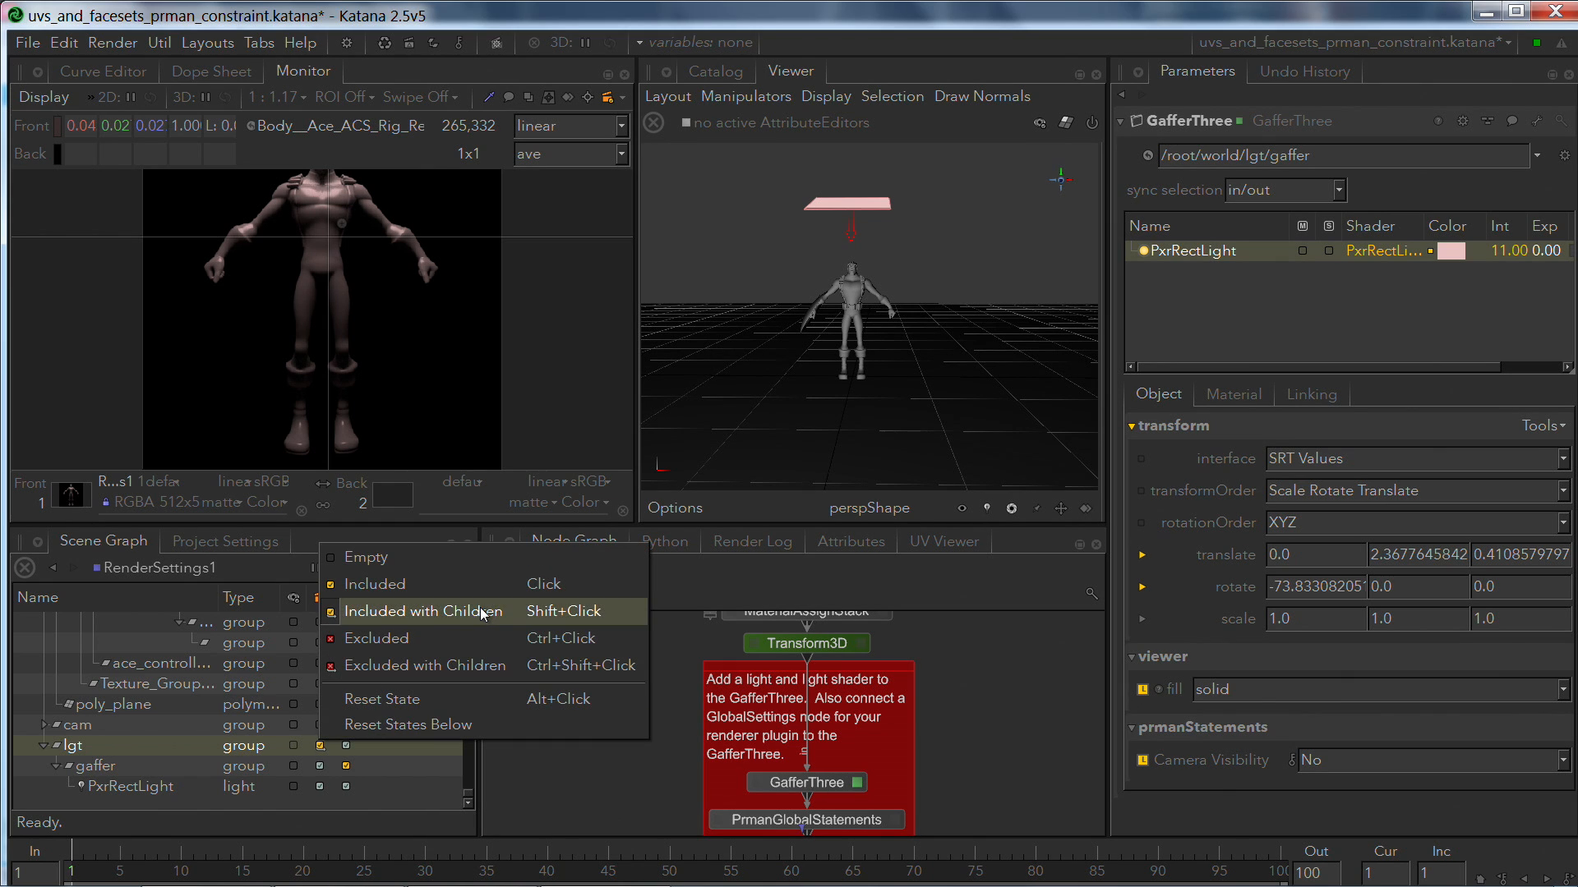
click(862, 565)
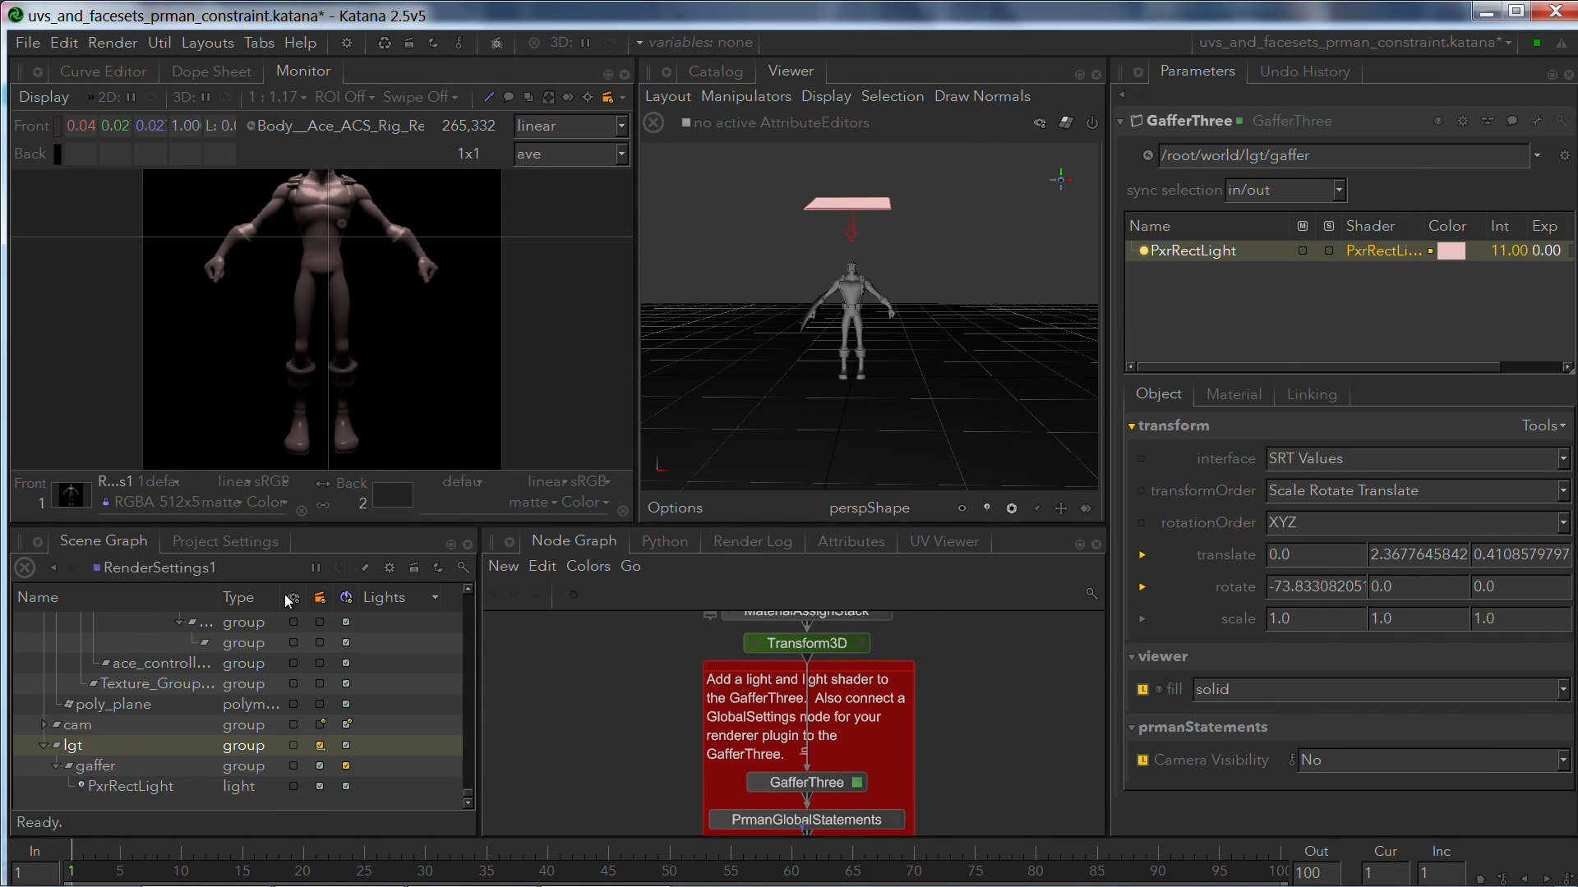
Step: Orbit the 3D viewer to inspect the light's position above the character
click(199, 573)
click(406, 605)
alt+drag(826, 407, 930, 414)
alt+drag(959, 422, 954, 423)
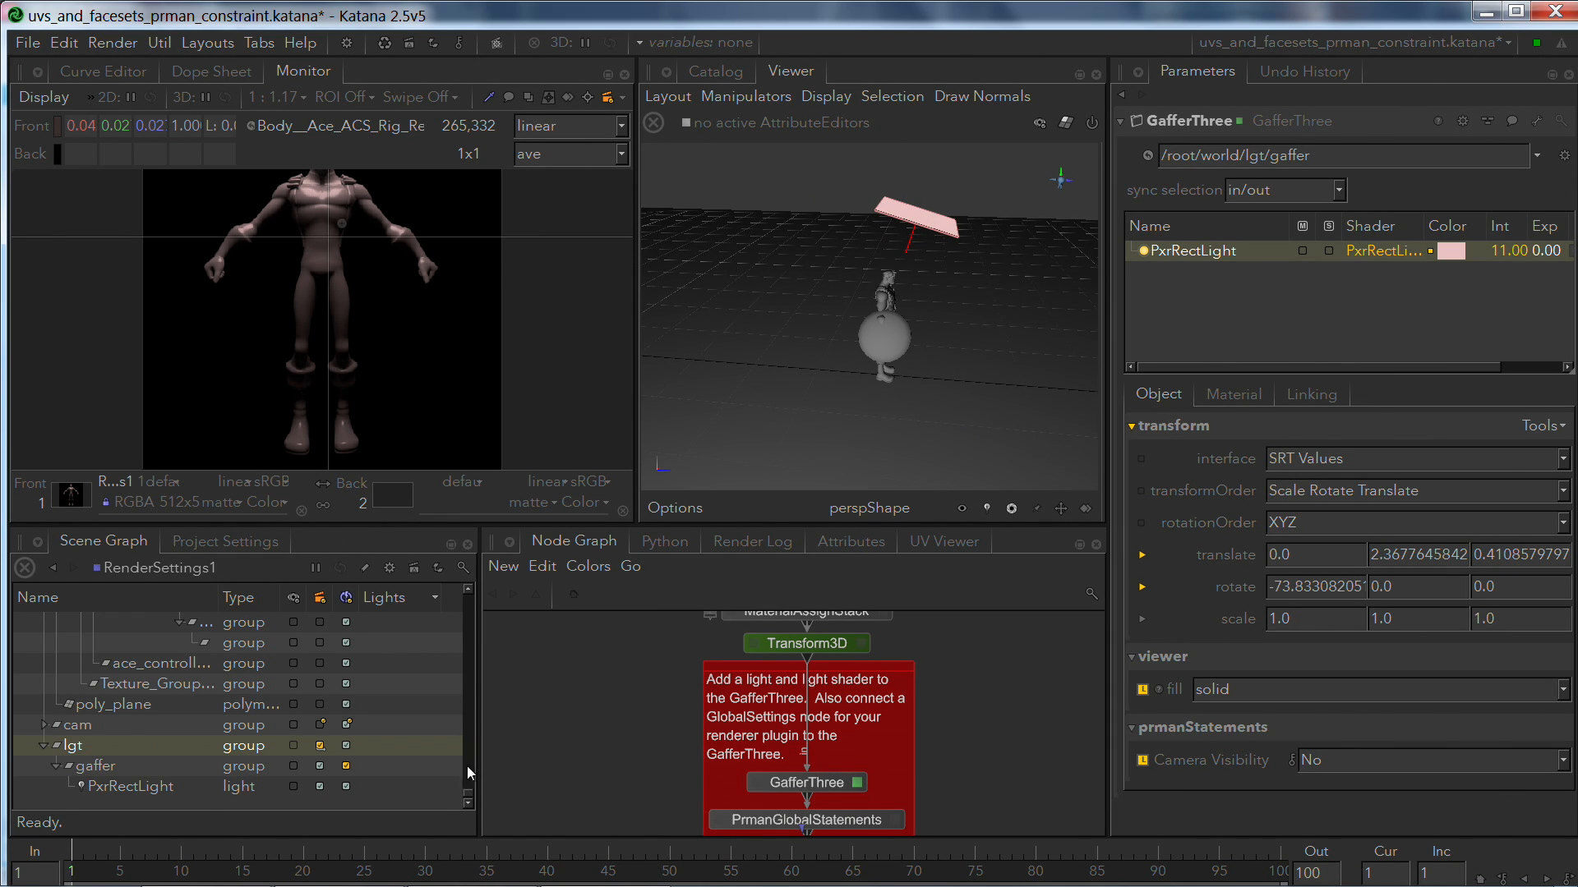
drag(470, 793, 472, 795)
right_click(190, 566)
click(385, 598)
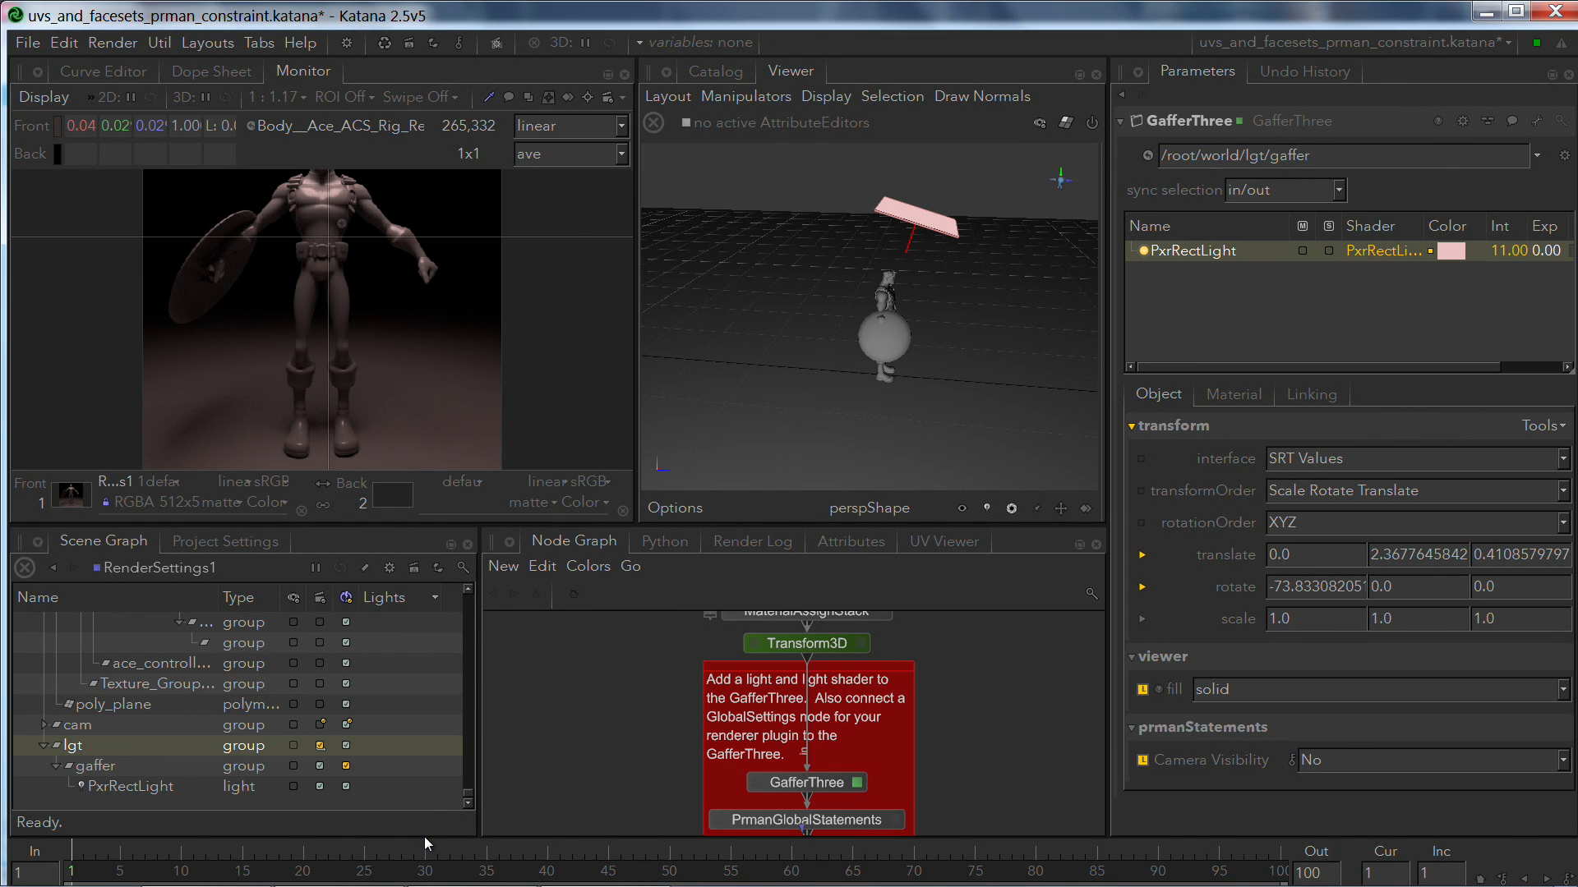
alt+drag(945, 411, 792, 371)
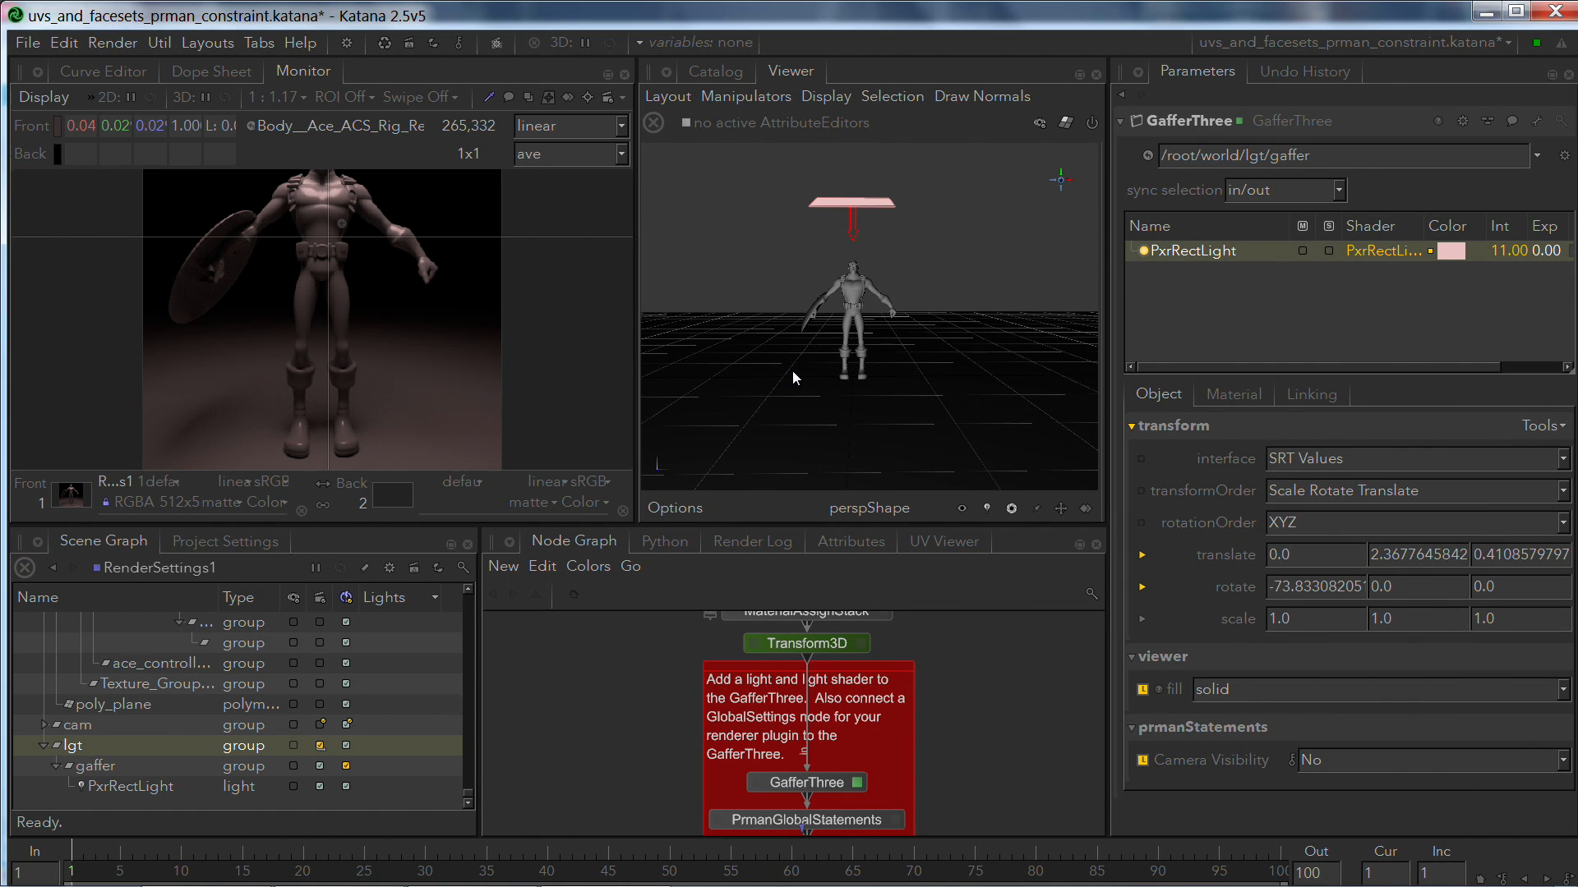
drag(925, 772, 723, 781)
Step: Add a new PxrRectLight to the GafferThree
click(1161, 296)
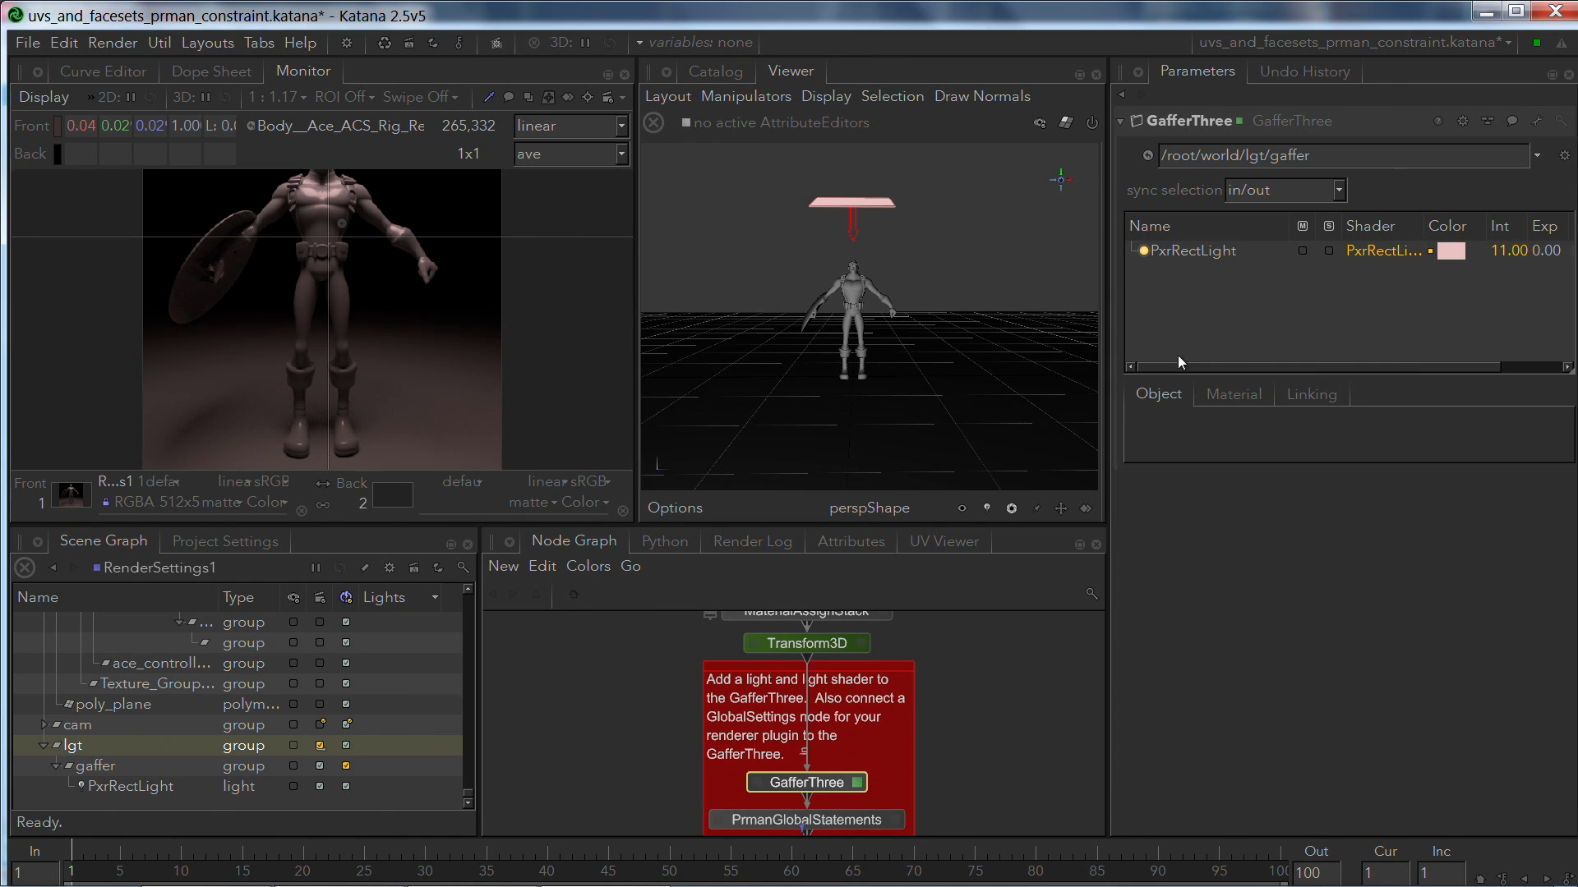
right_click(1166, 276)
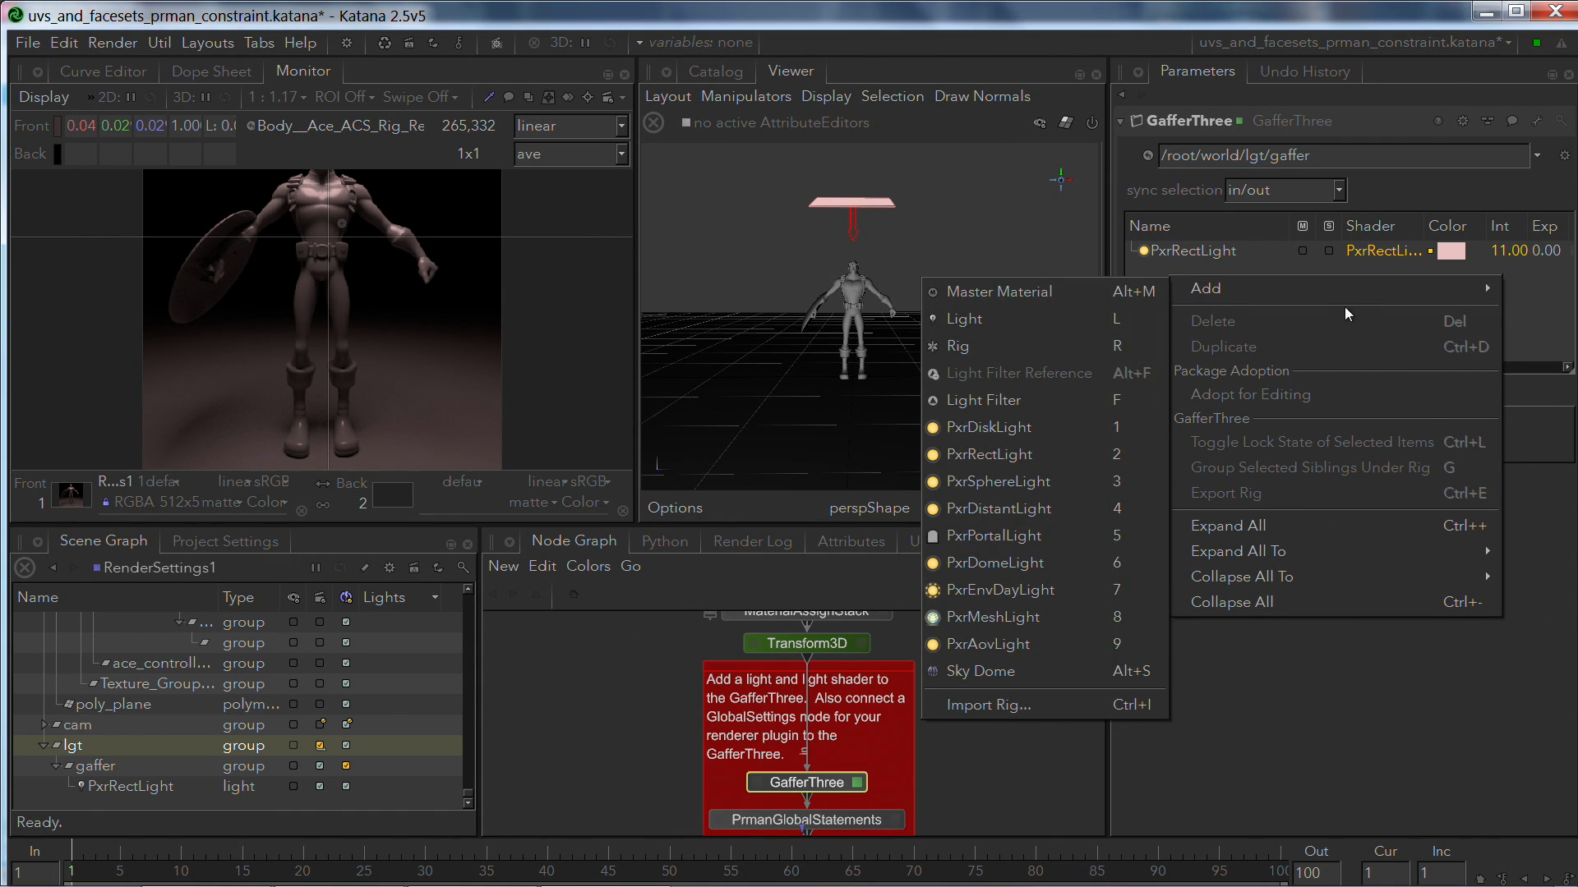
mouse_move(1210, 290)
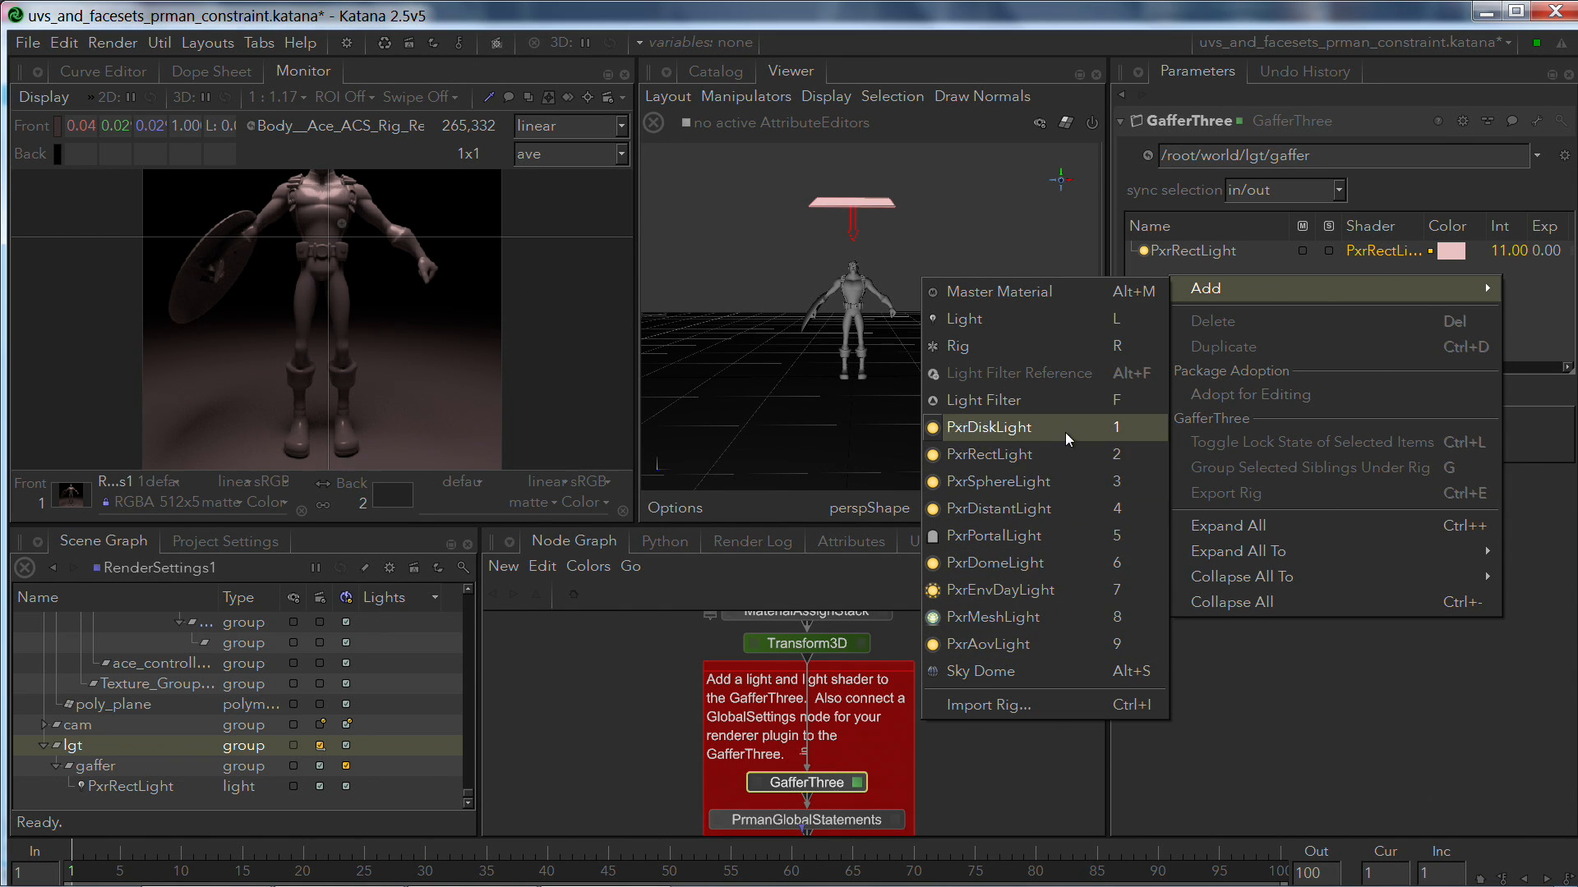
click(1032, 456)
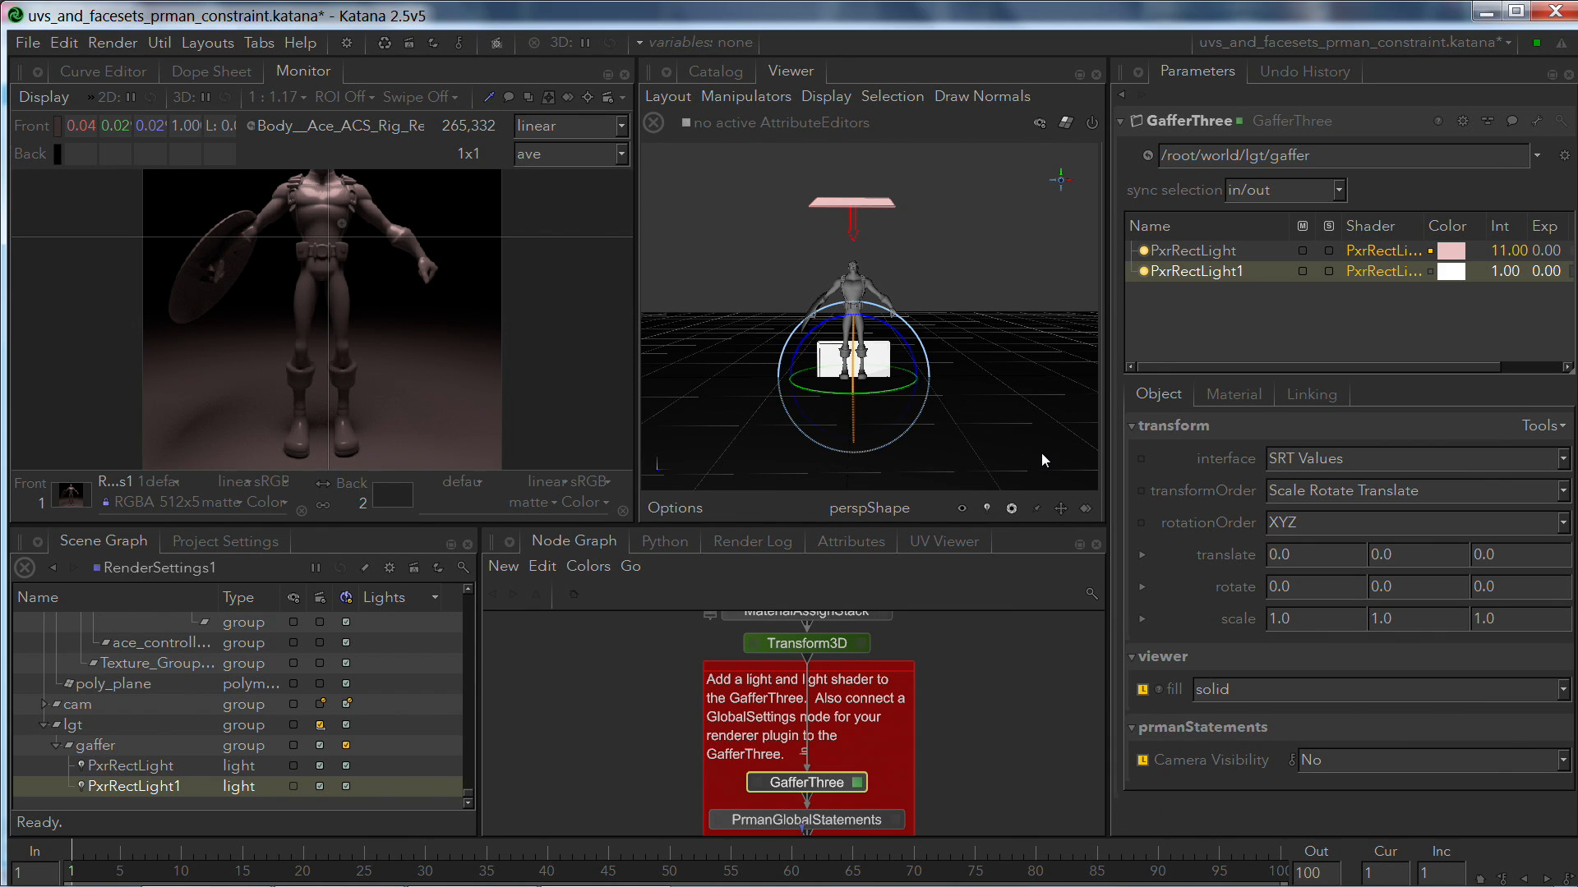
Step: Delete the newly added PxrRectLight1
click(1201, 255)
click(1199, 274)
key(Delete)
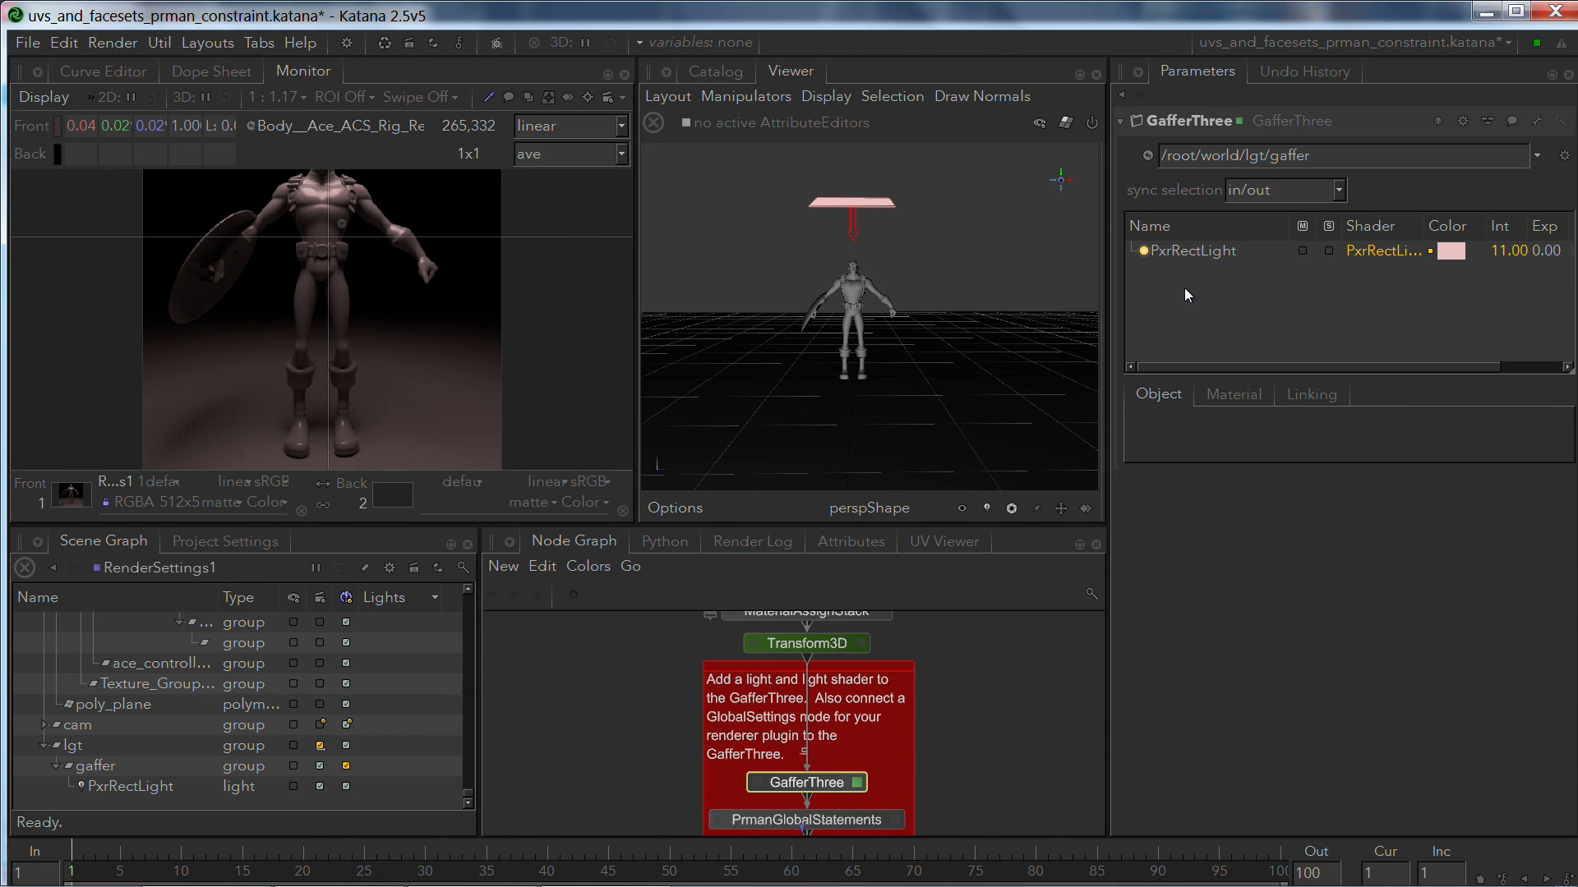
Step: Add a generic light to the GafferThree and assign it the PxrRectLight shader
right_click(1164, 280)
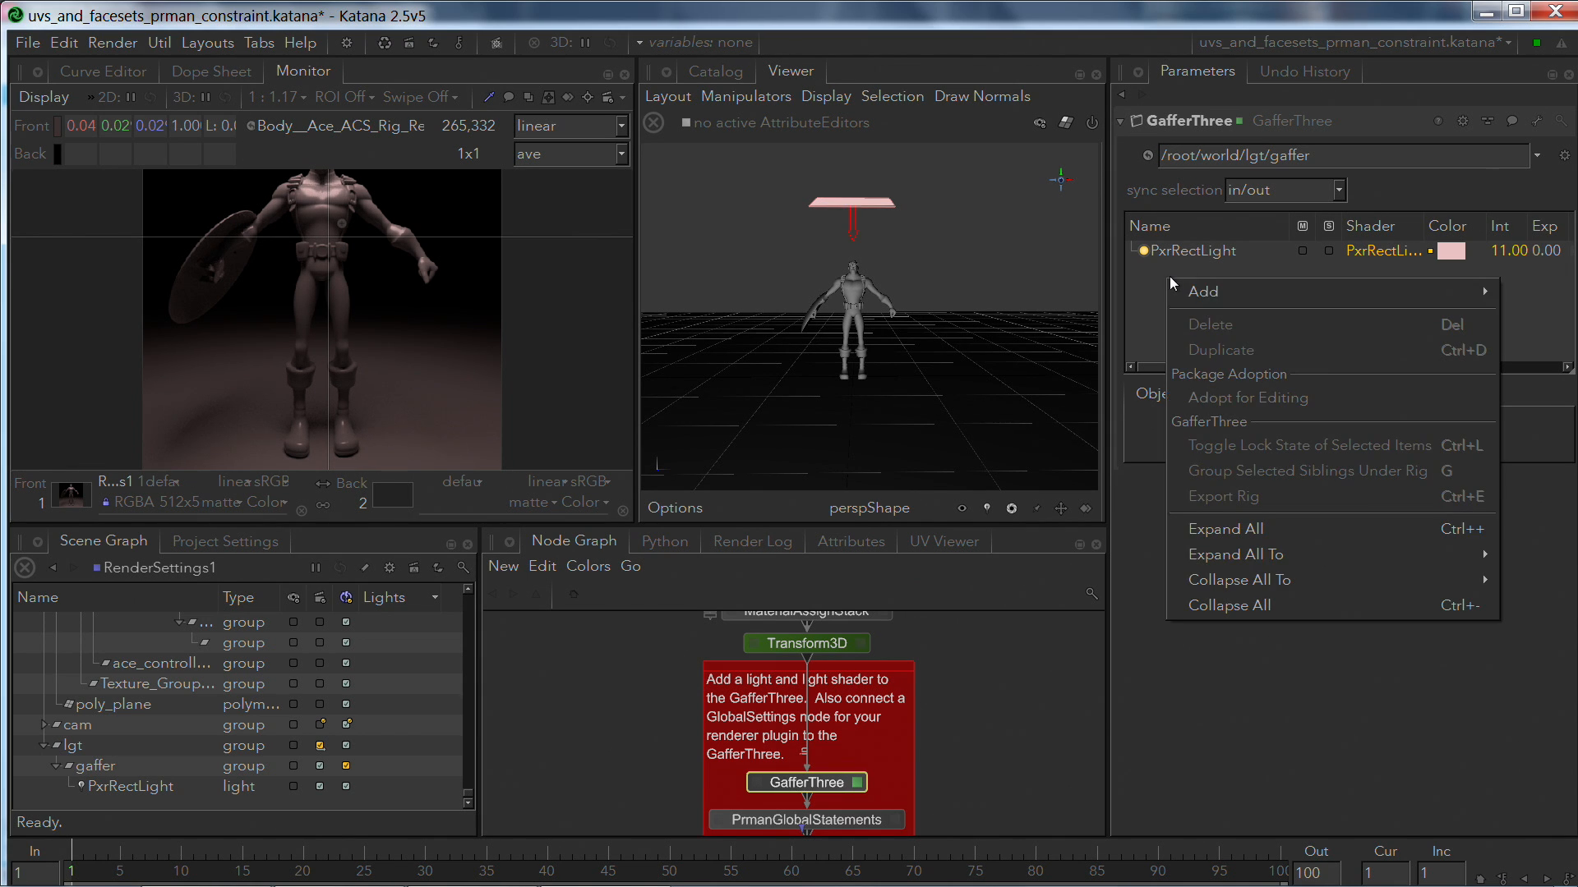
mouse_move(1297, 290)
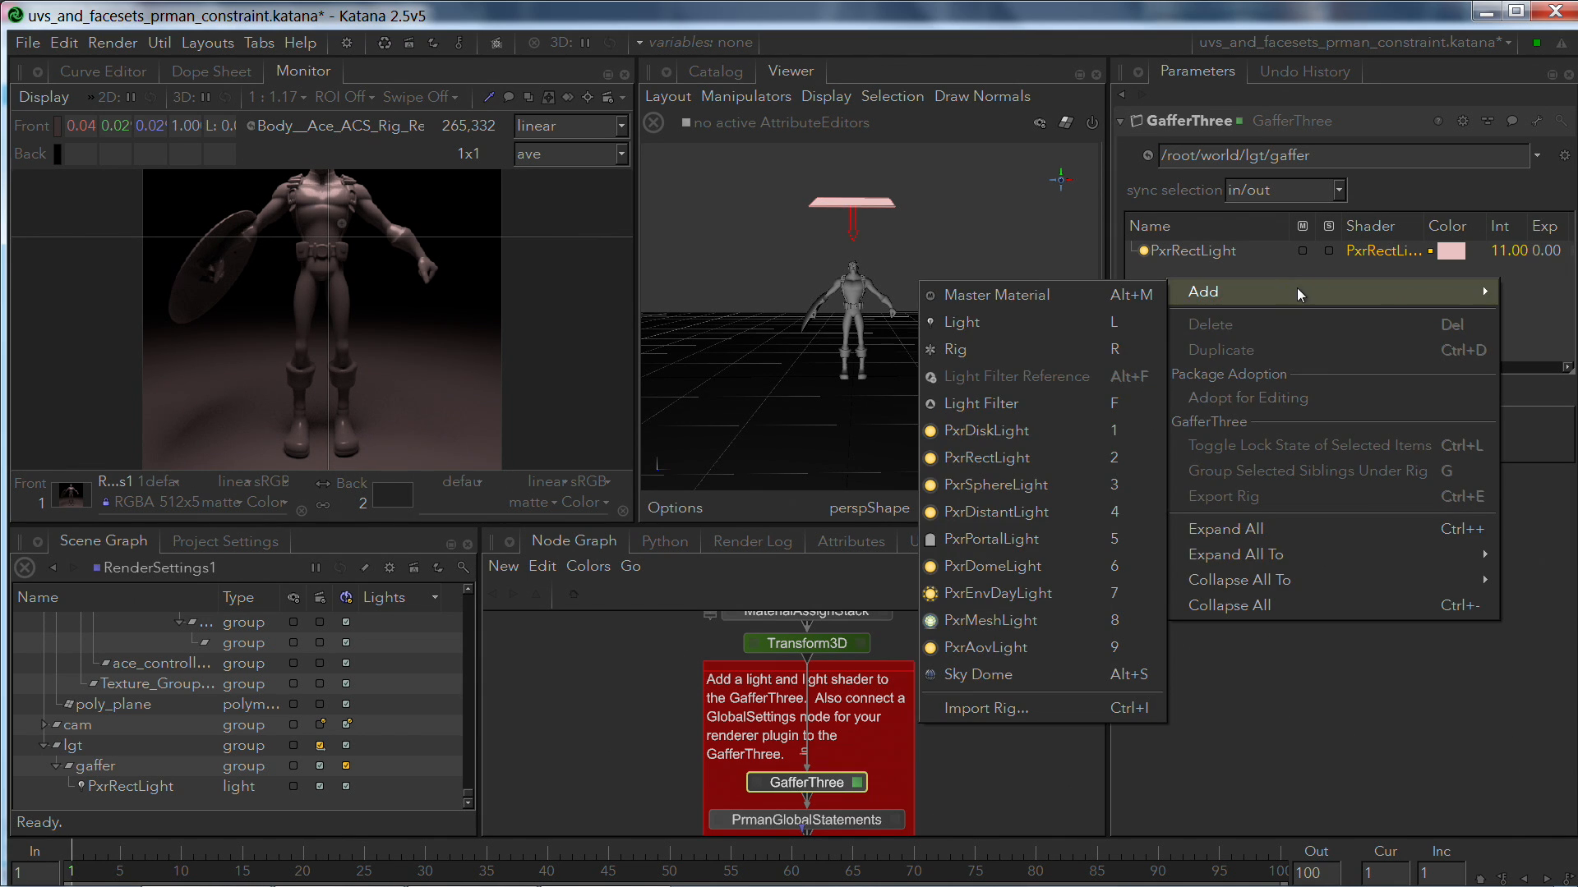
click(1077, 322)
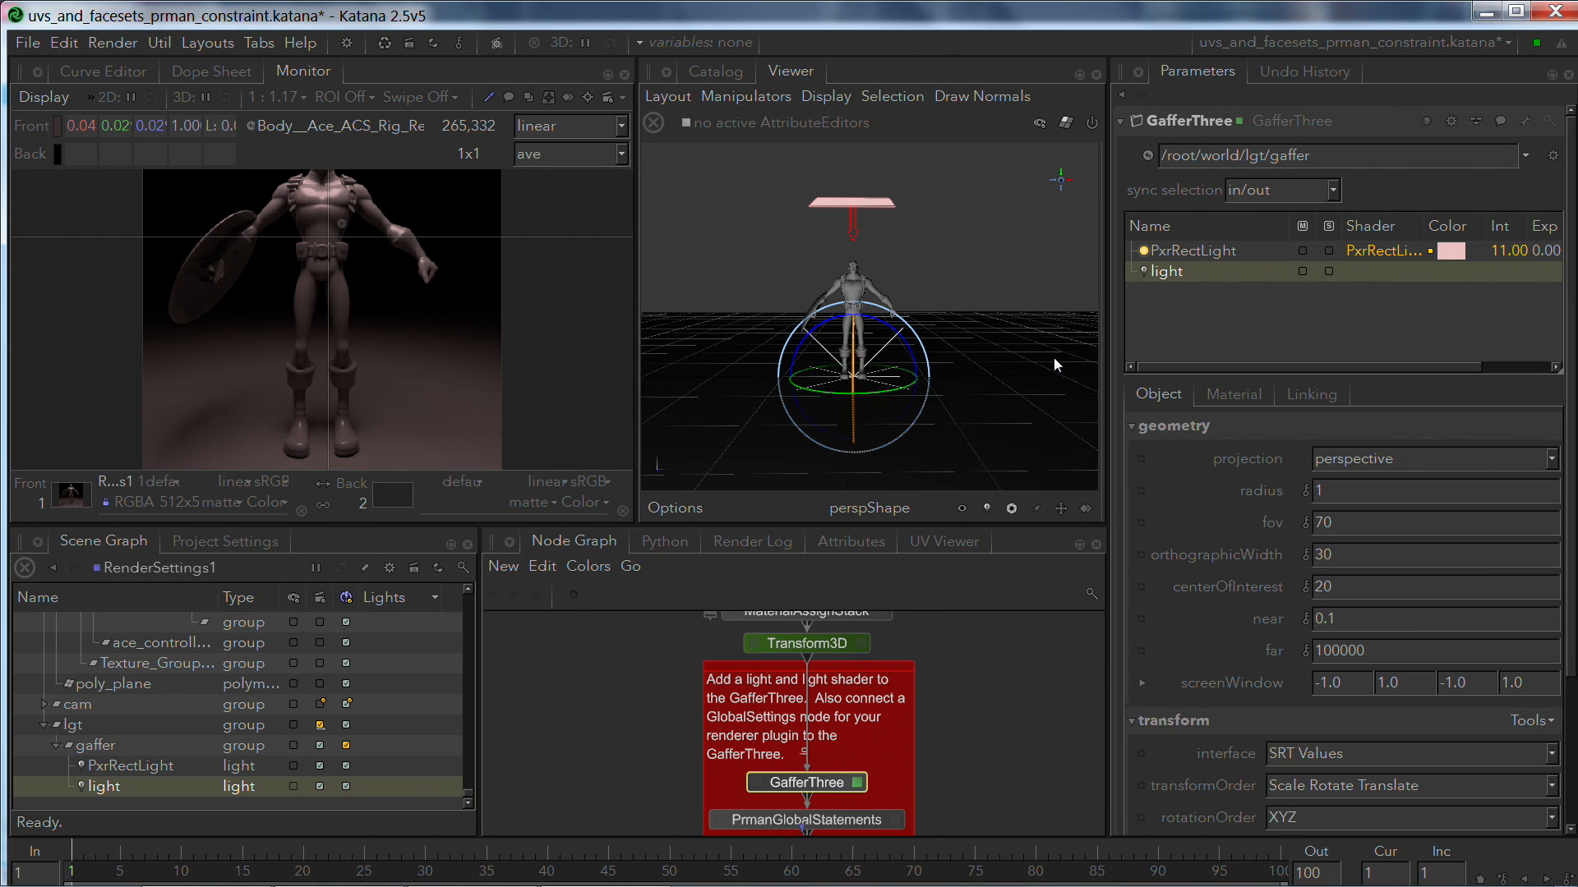
click(1379, 271)
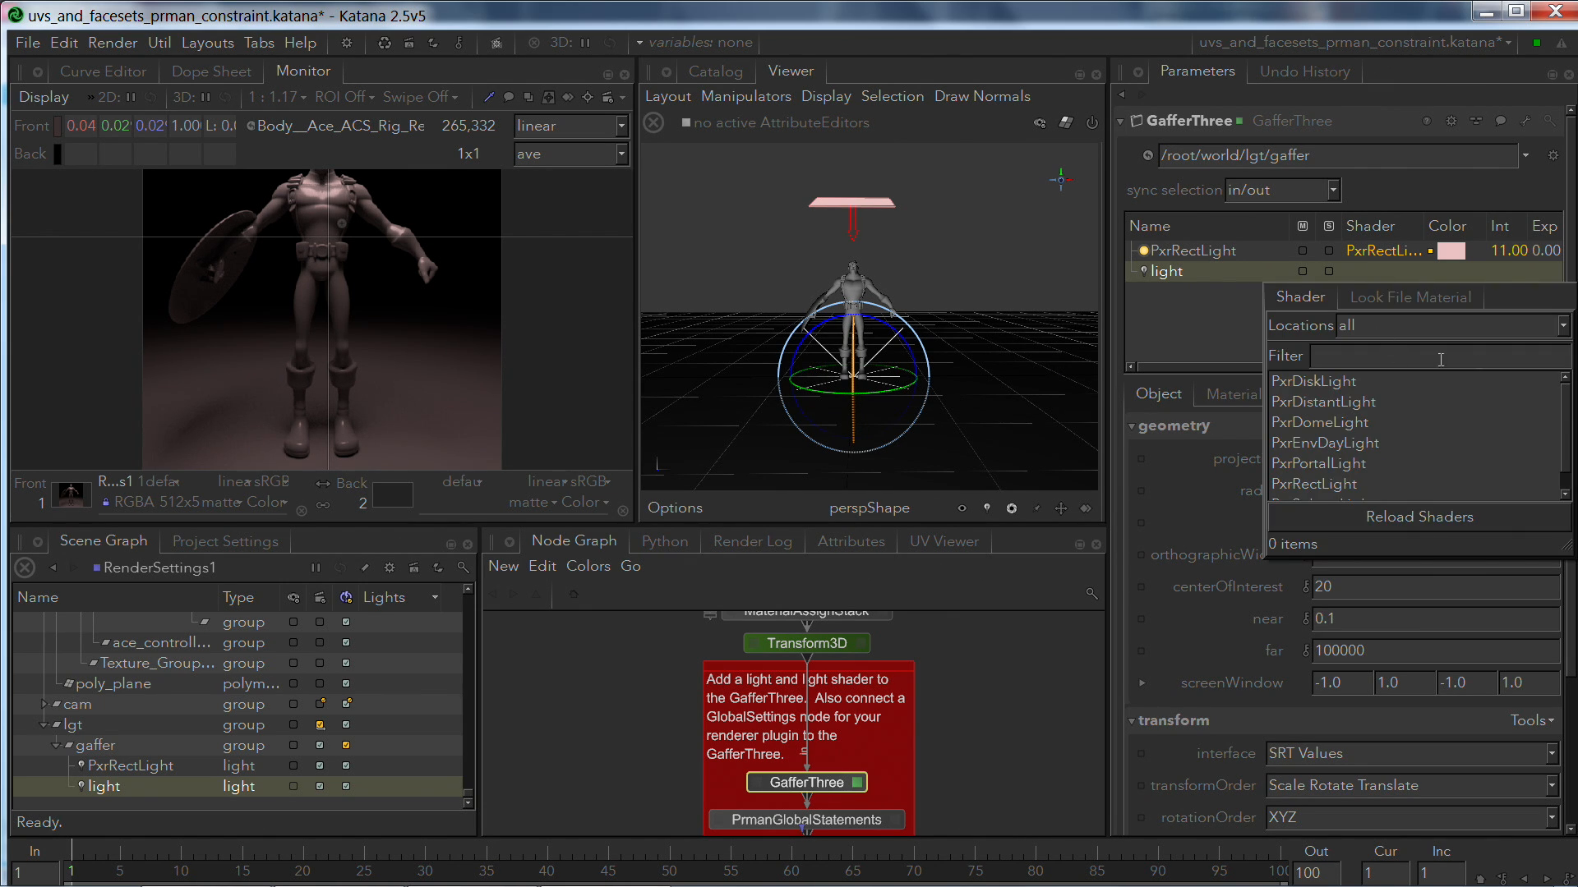
click(1359, 483)
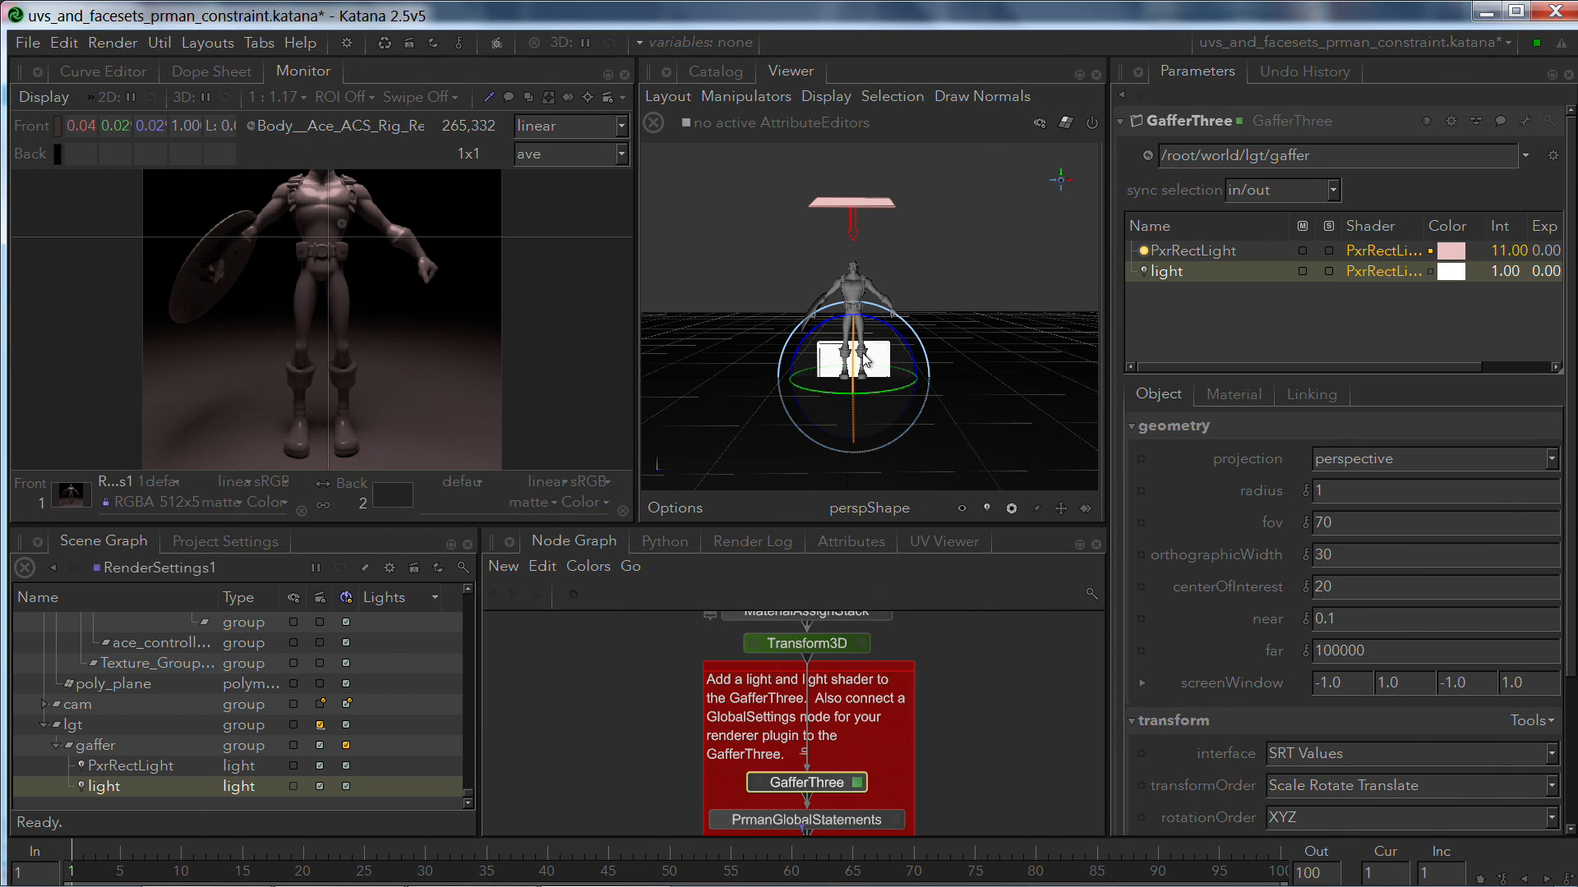
right_click(1170, 301)
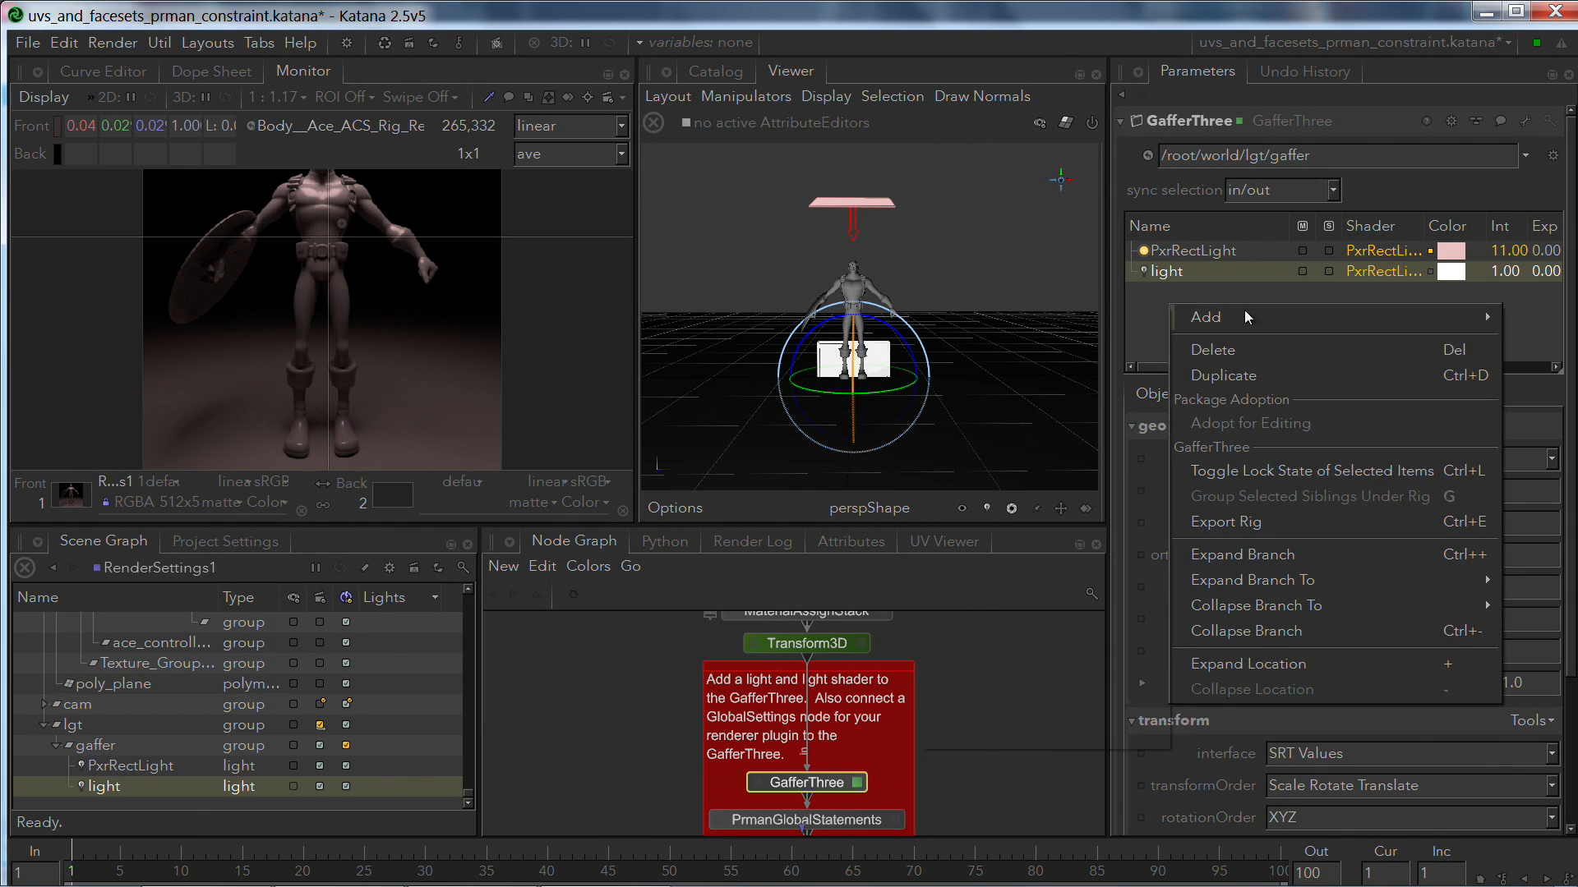
mouse_move(1230, 315)
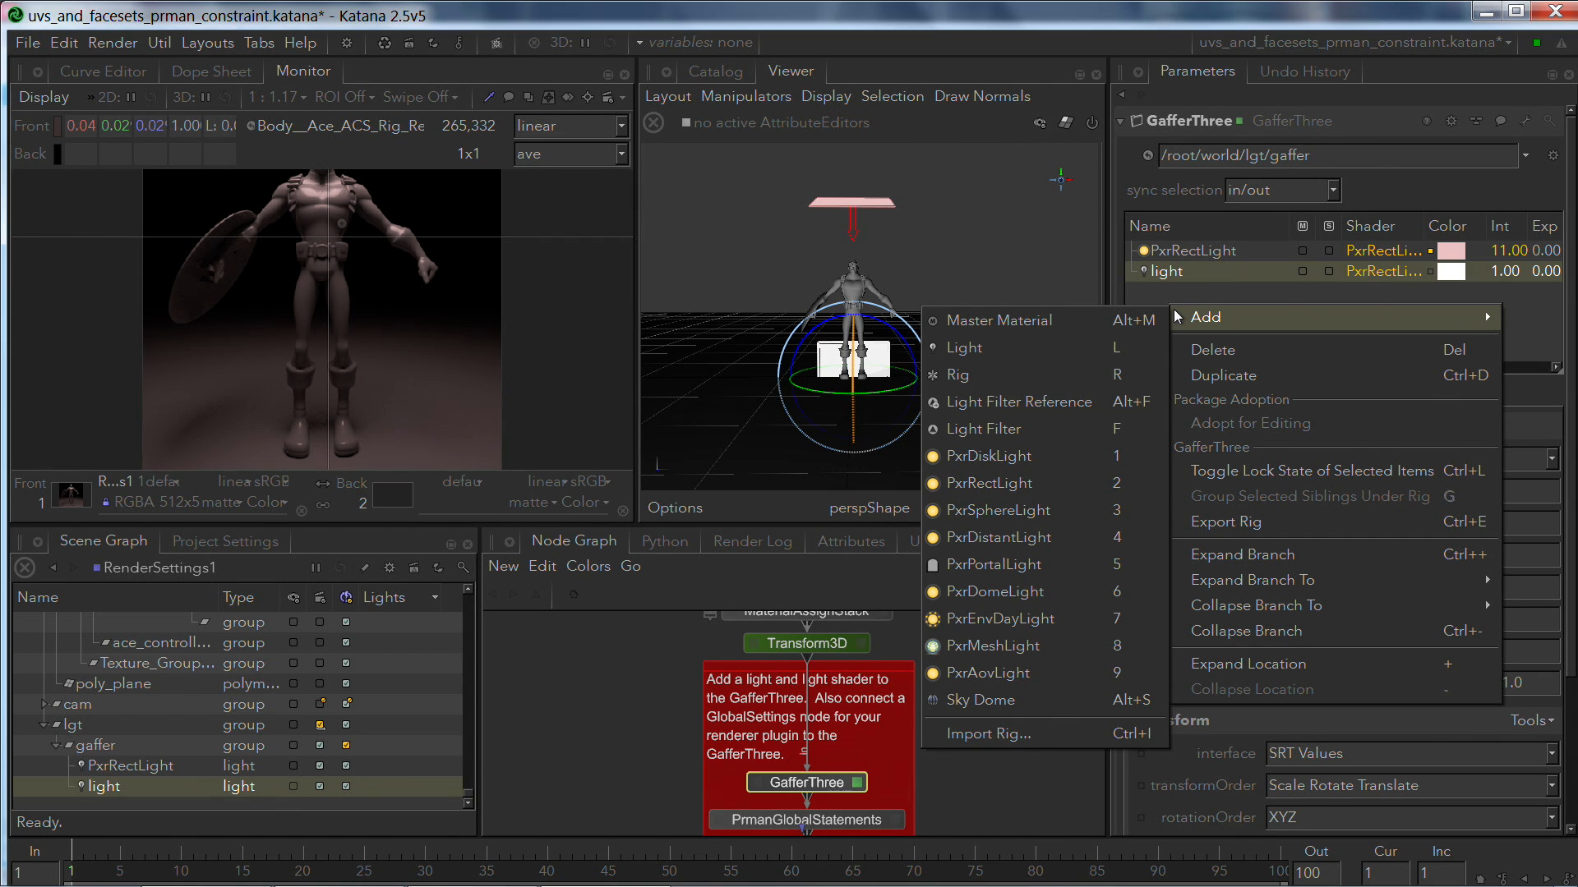
click(1210, 271)
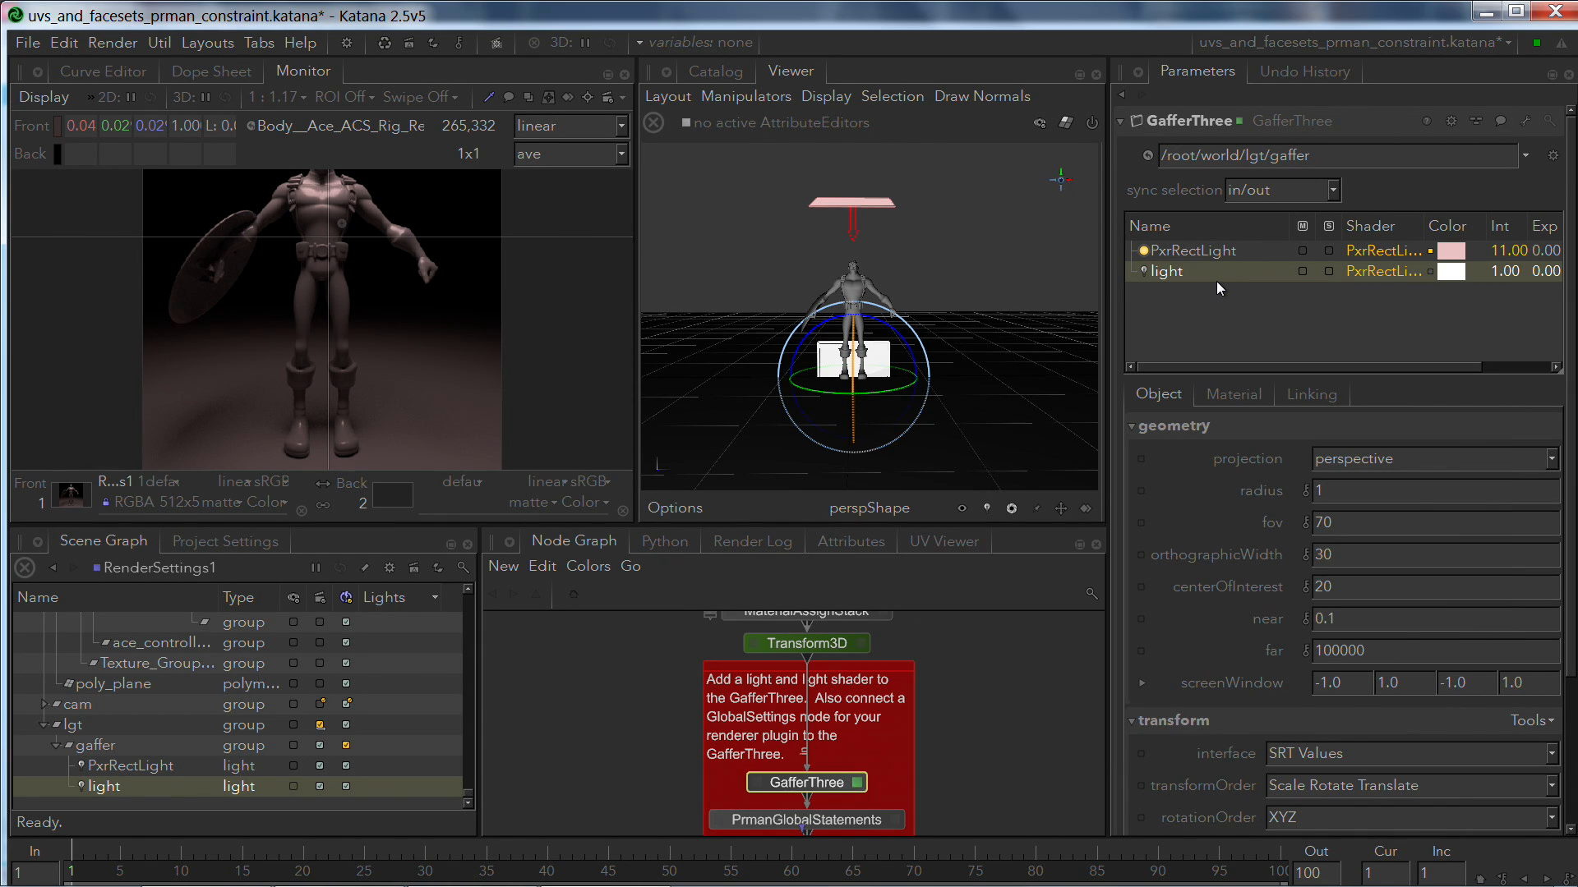
Step: Compare the object transform parameters of PxrRectLight and the new light by switching between them
click(1224, 250)
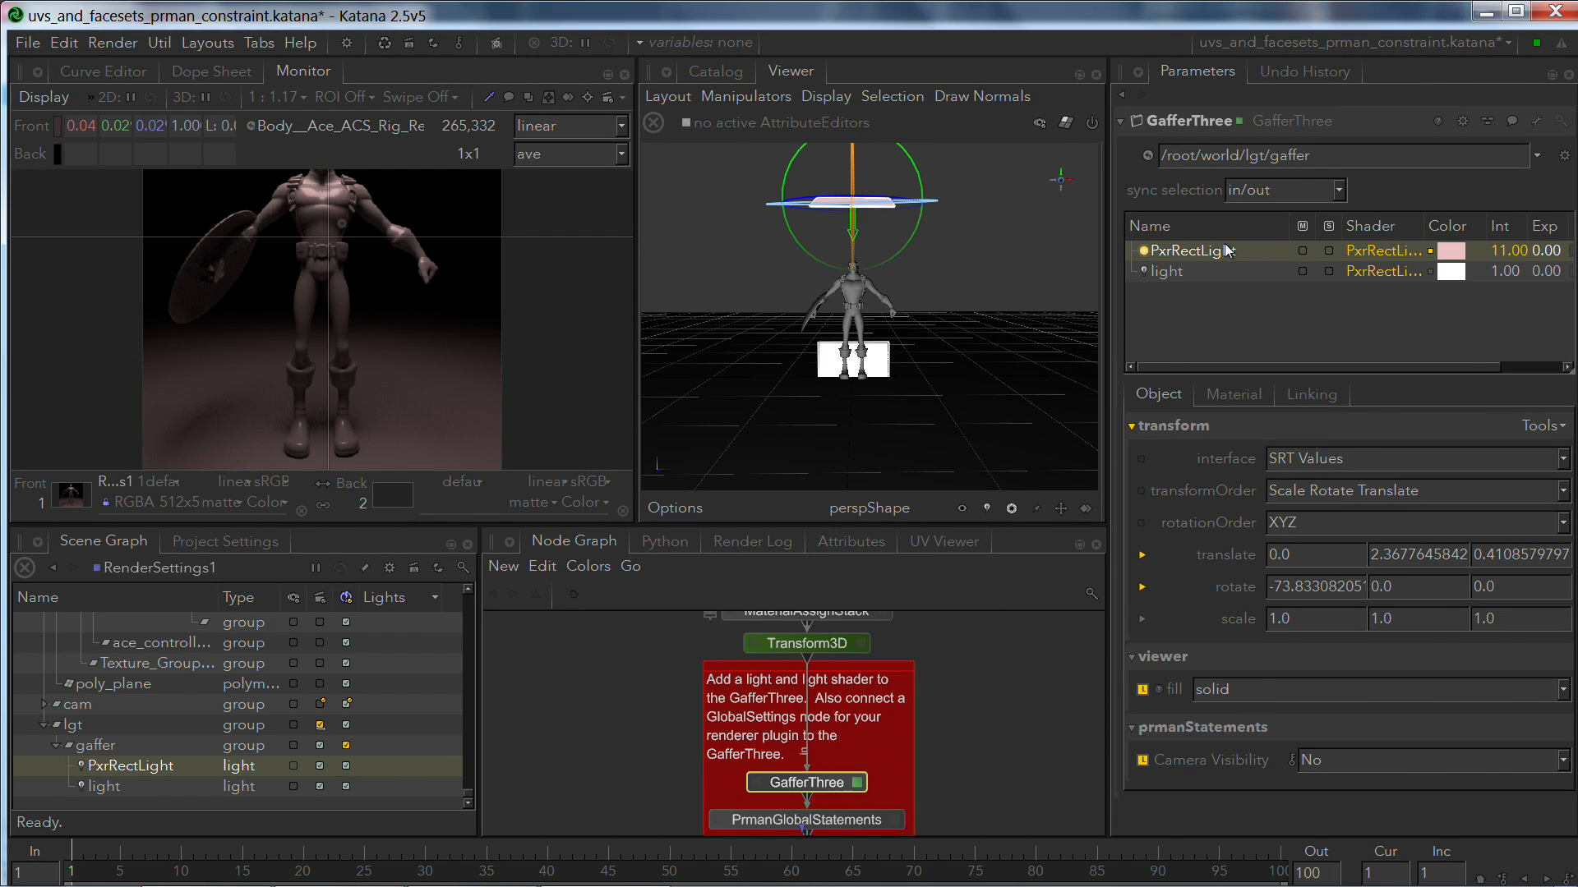
click(1201, 273)
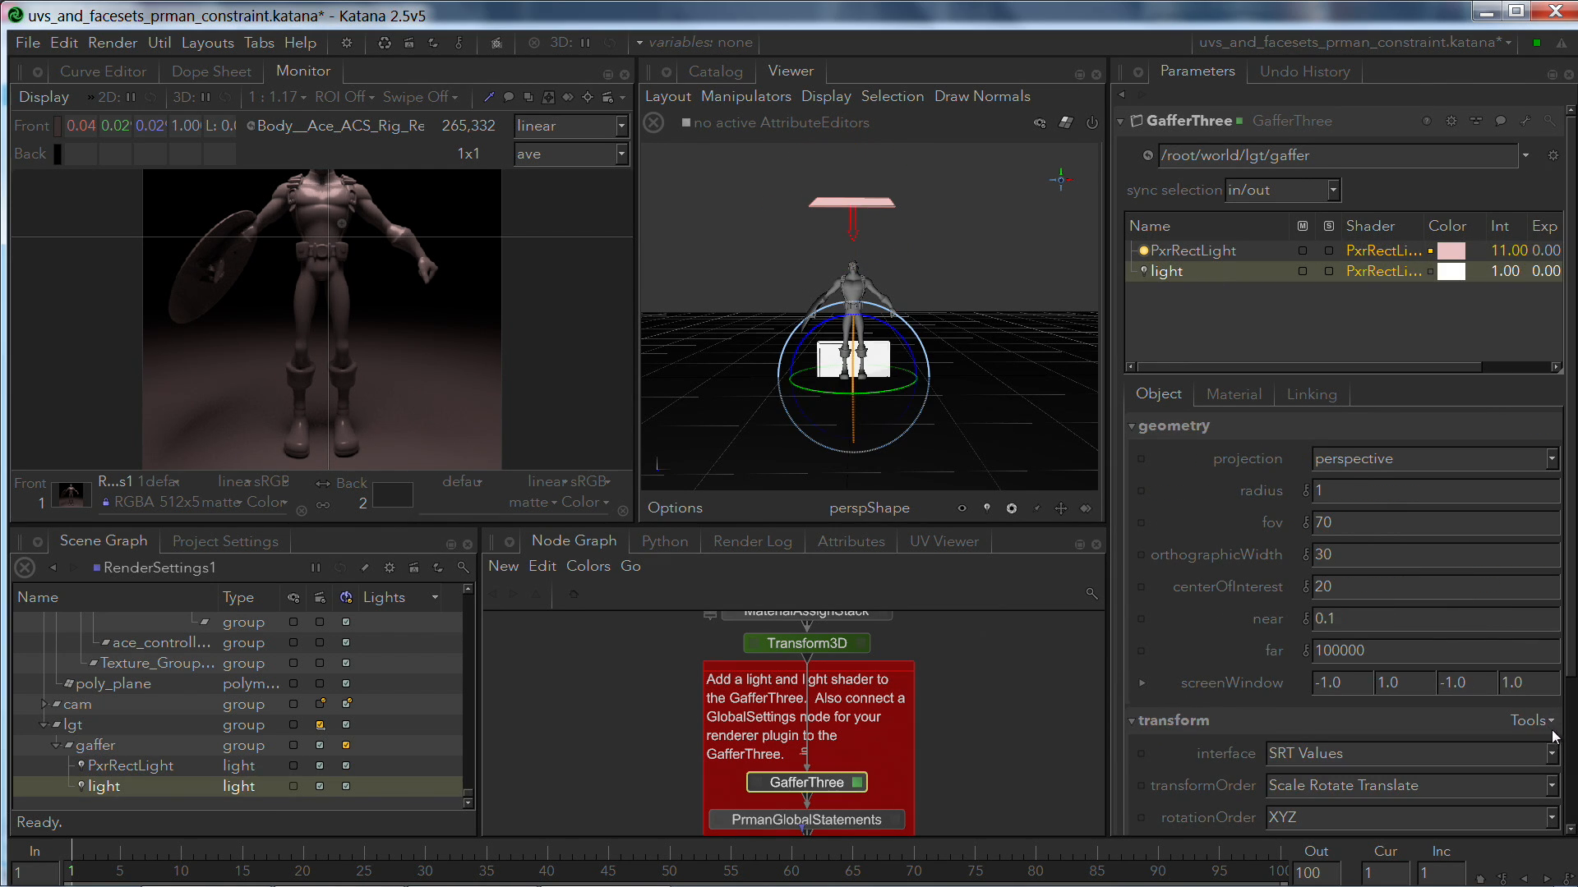
scroll(1559, 737, down, 3)
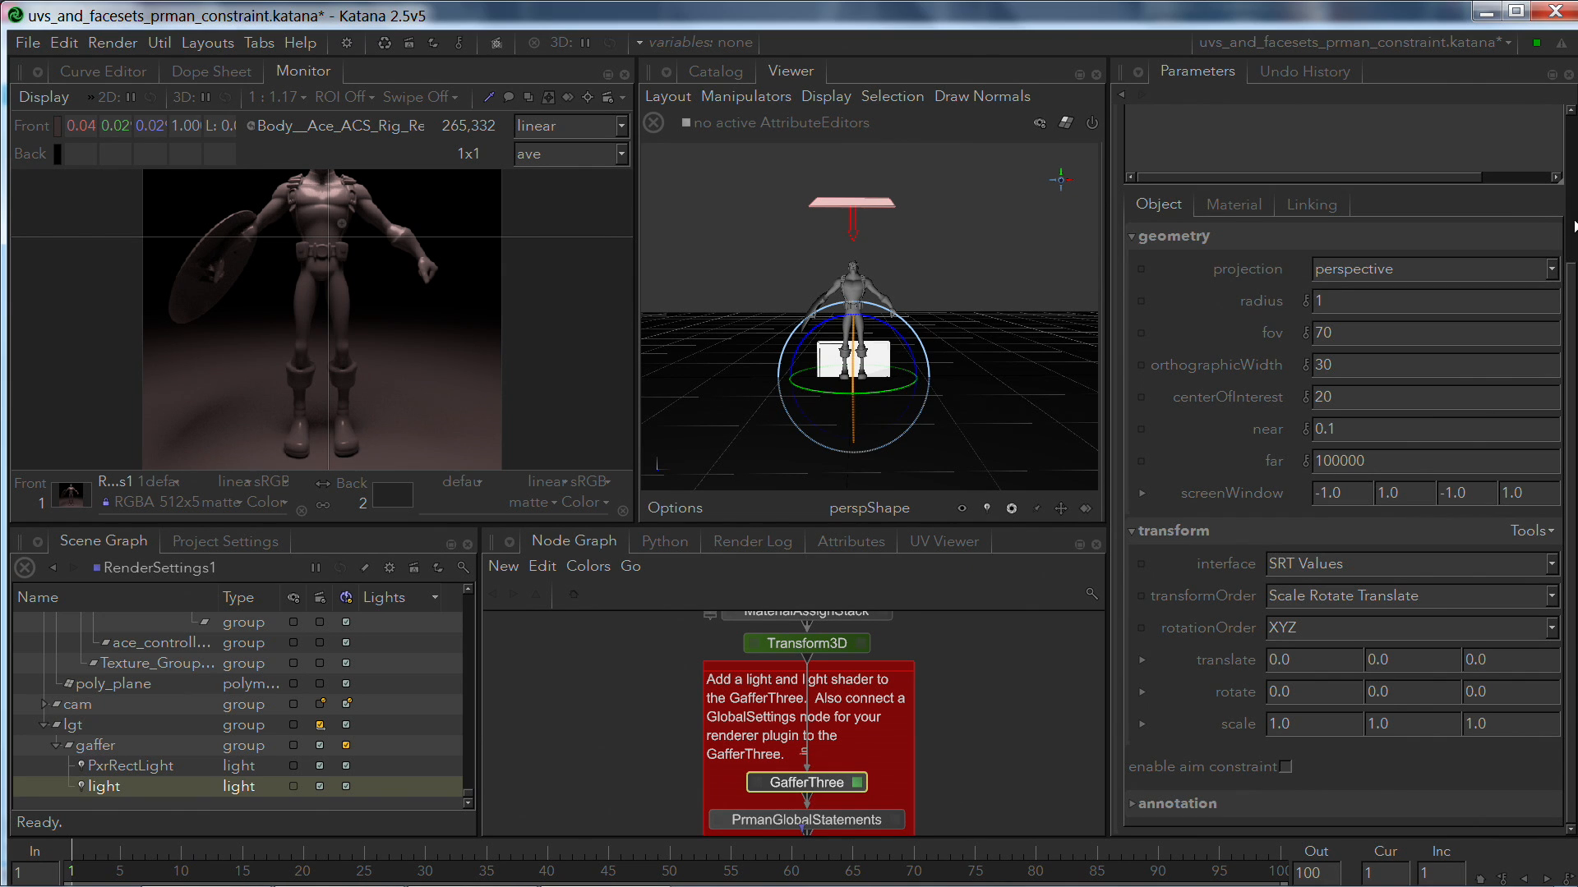
scroll(1571, 222, up, 5)
click(1205, 252)
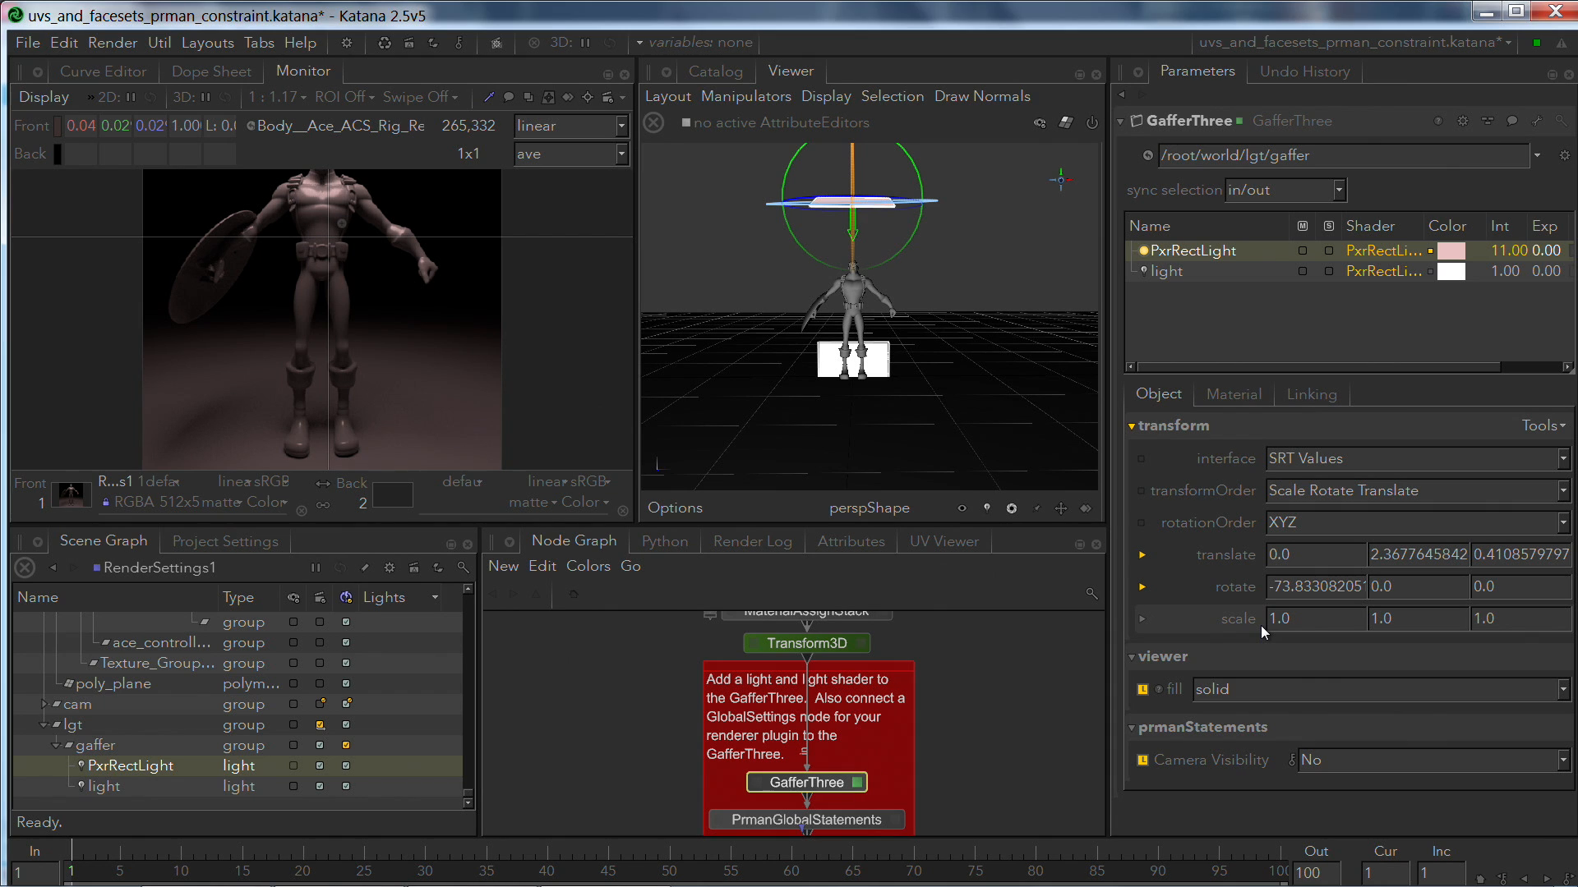
click(1175, 277)
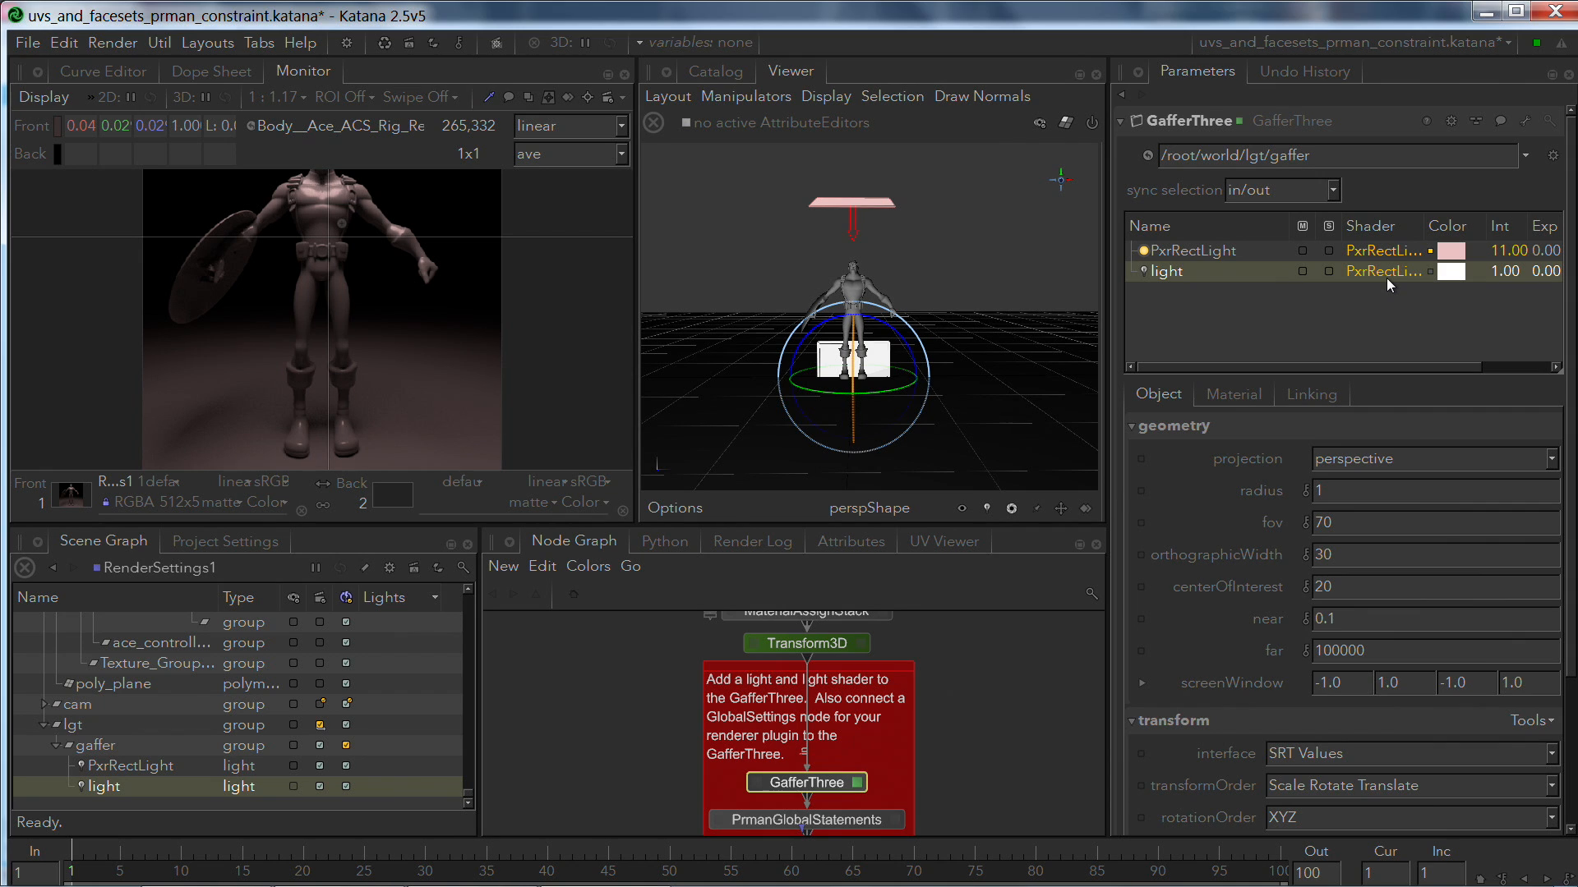
Step: Examine the new light's material shader and object parameters, collapsing the geometry group
click(1237, 395)
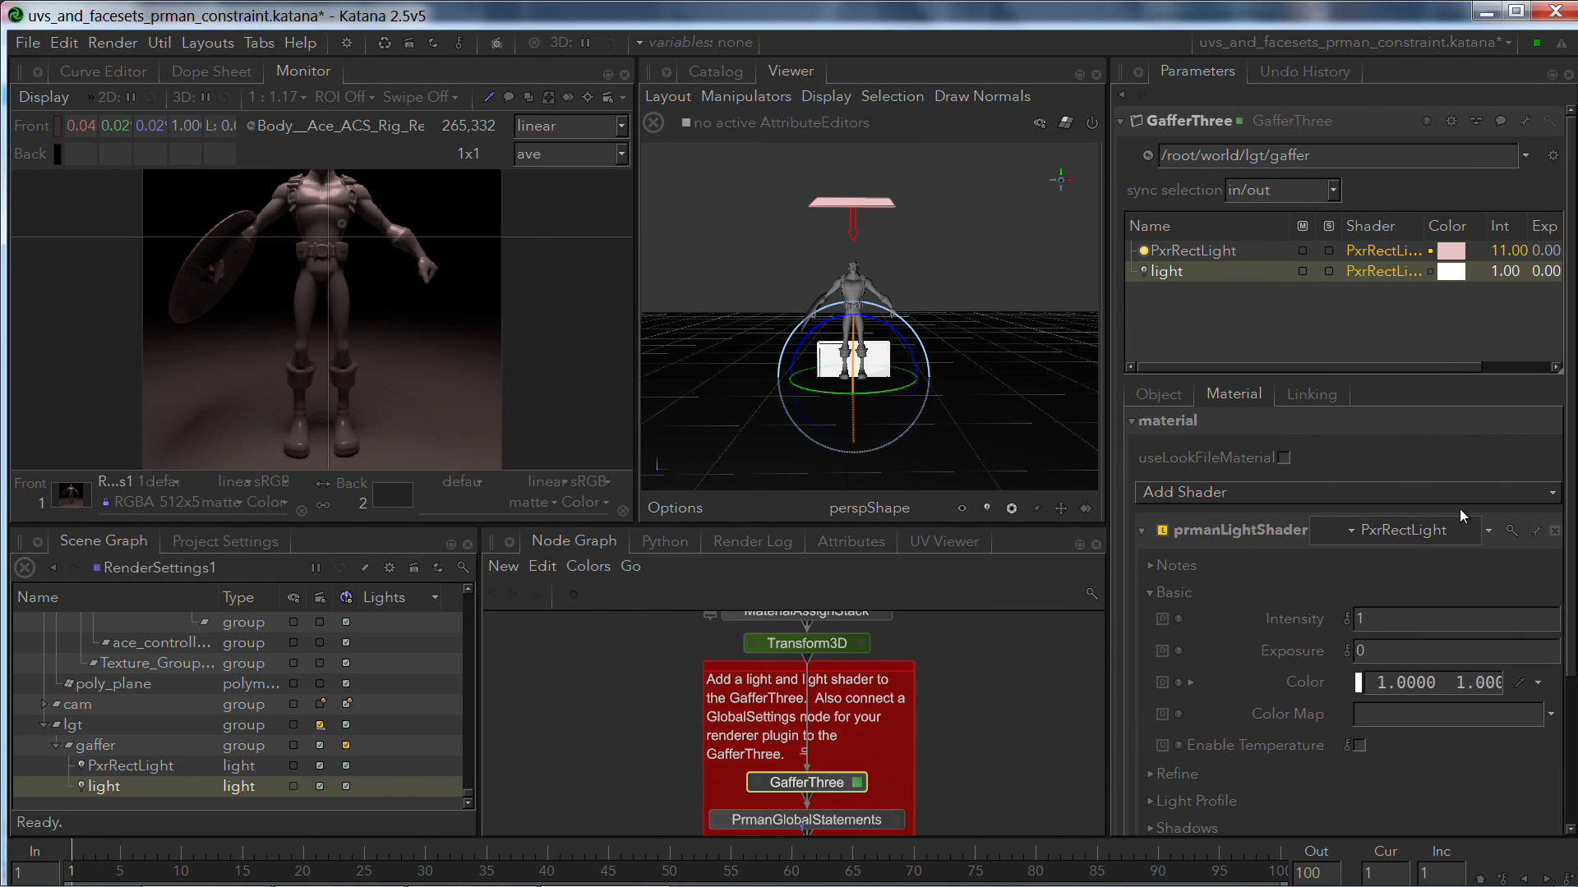
click(1199, 255)
click(1213, 277)
click(1159, 396)
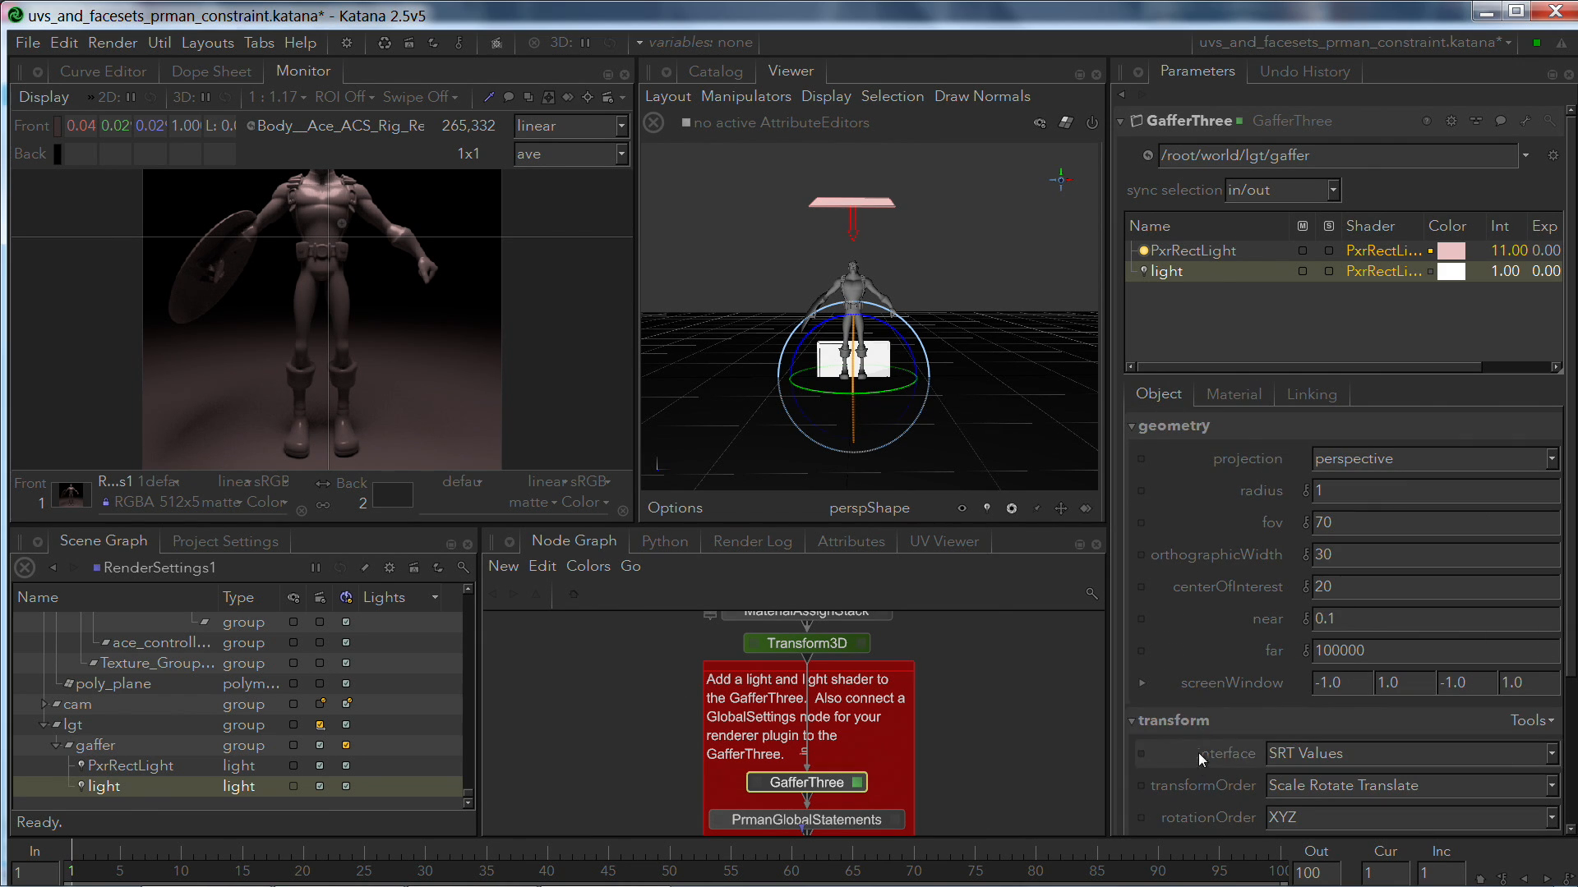
click(1177, 427)
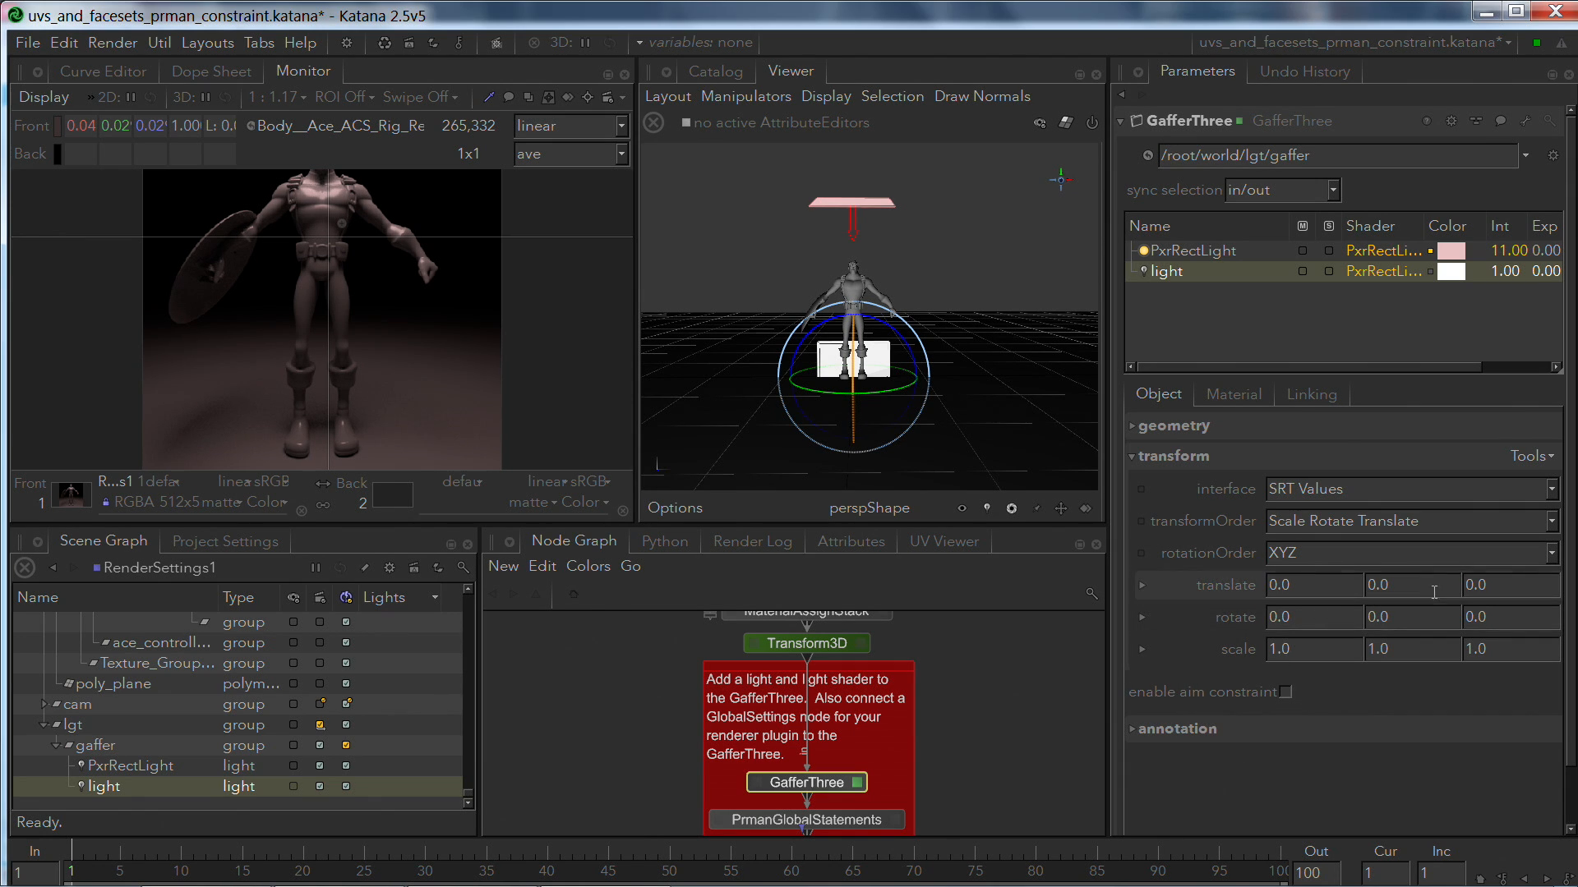
click(1237, 398)
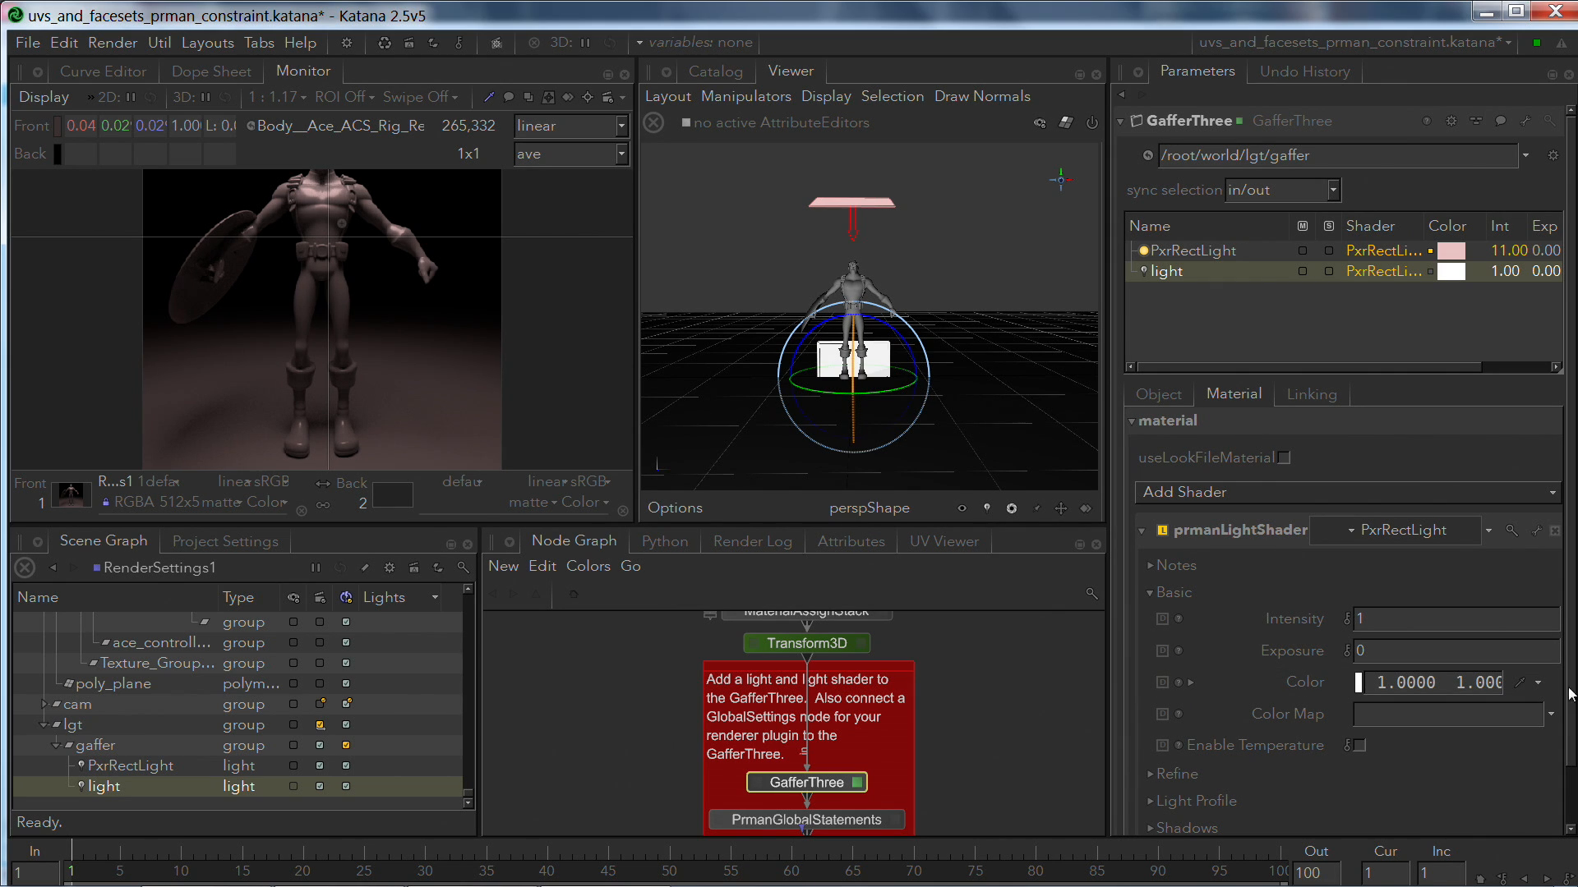
scroll(1573, 739, down, 2)
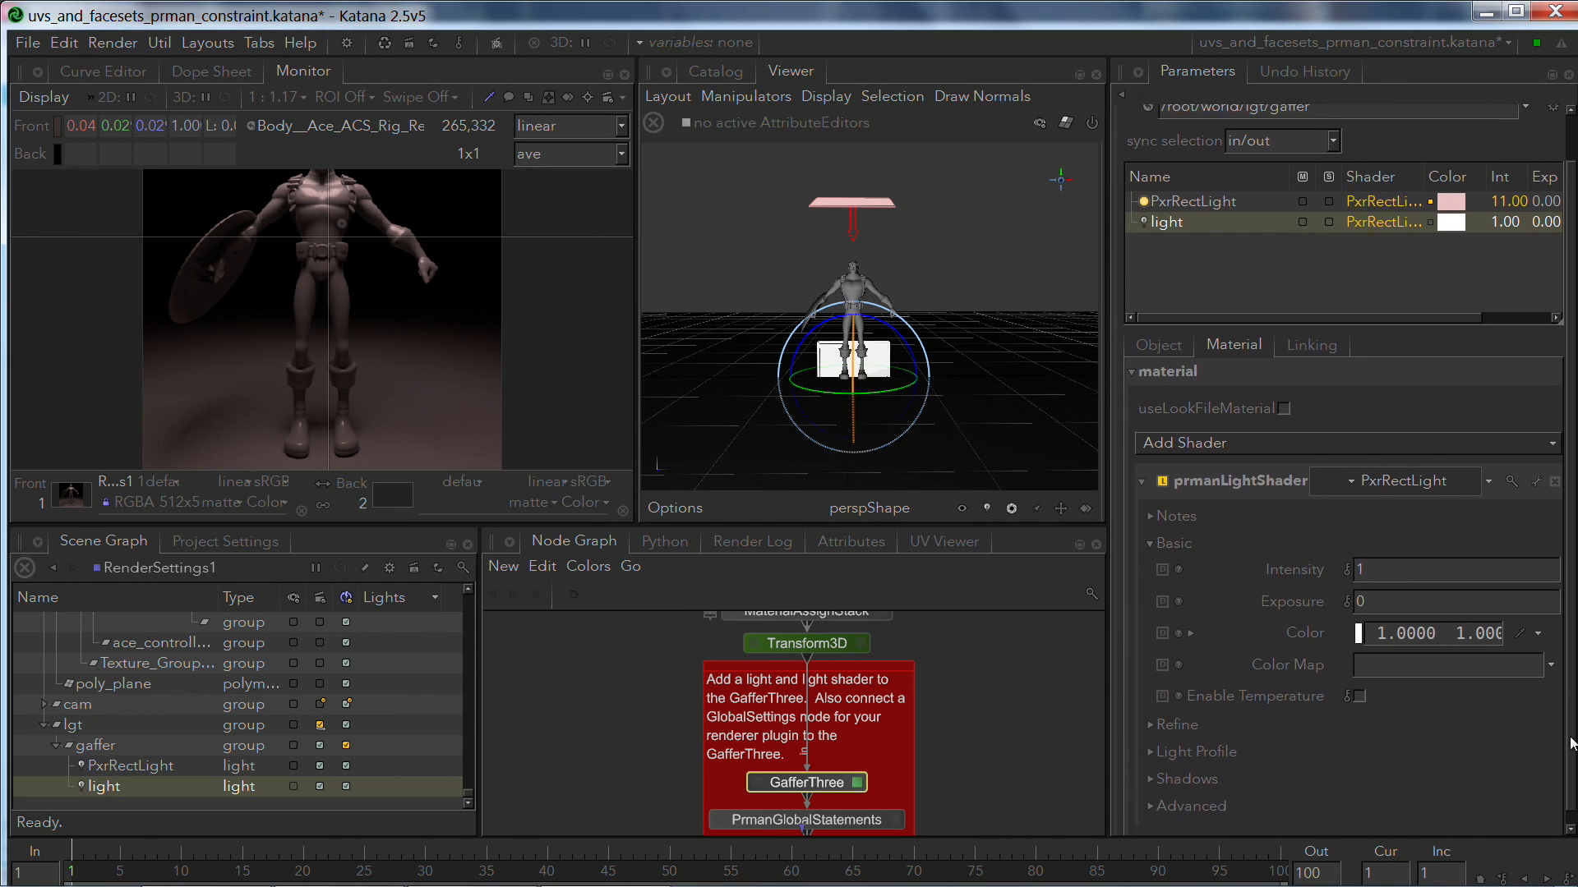
click(1195, 510)
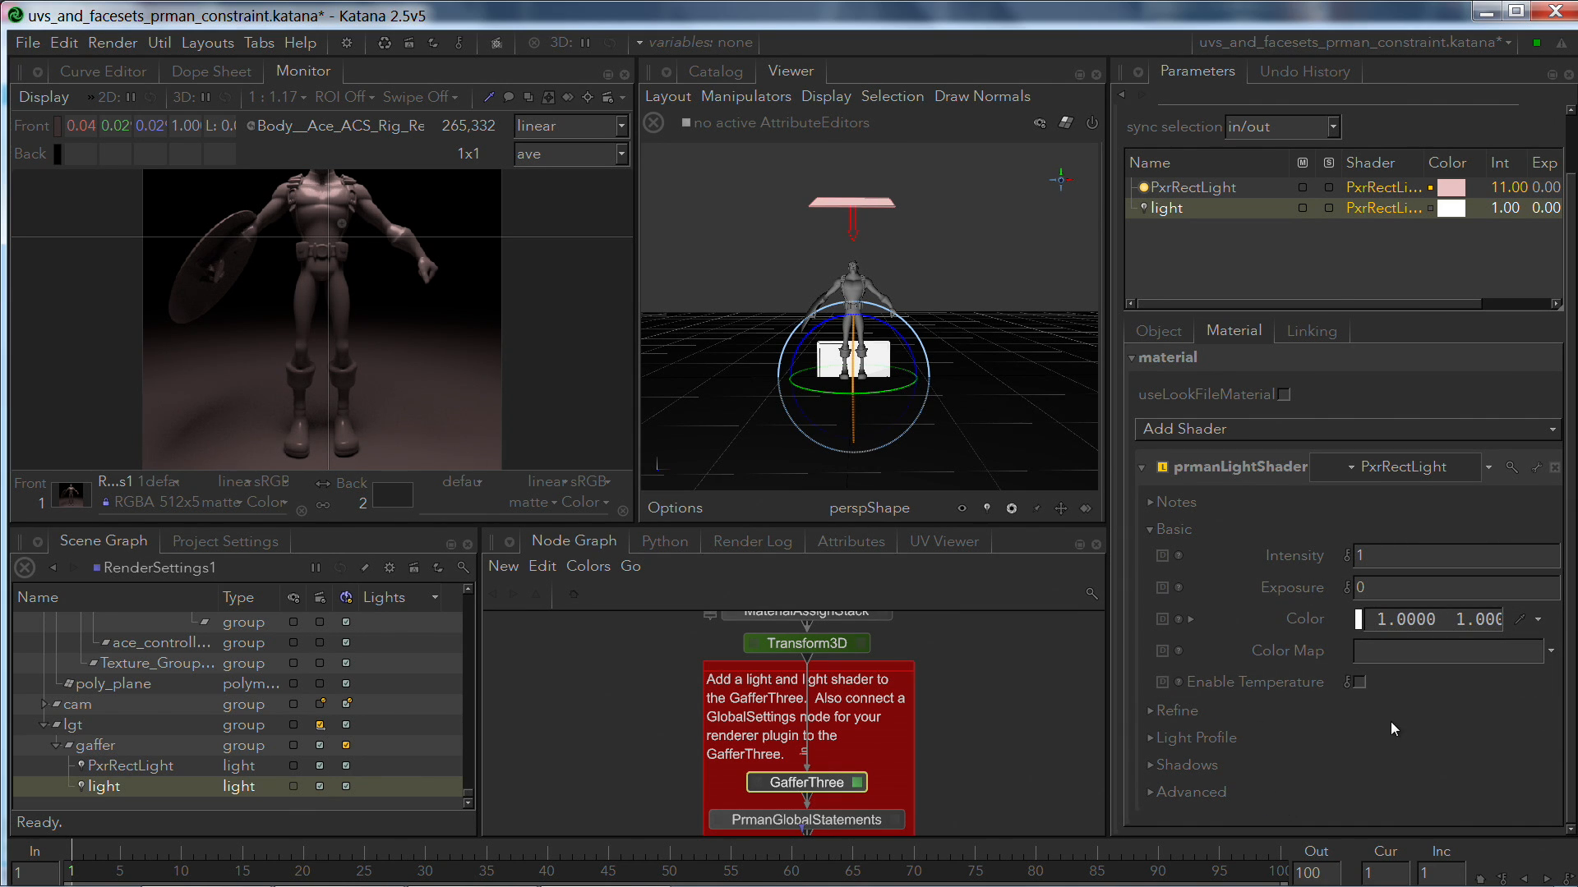
Step: View the light linking and shadow linking settings while switching between the two lights
click(1323, 334)
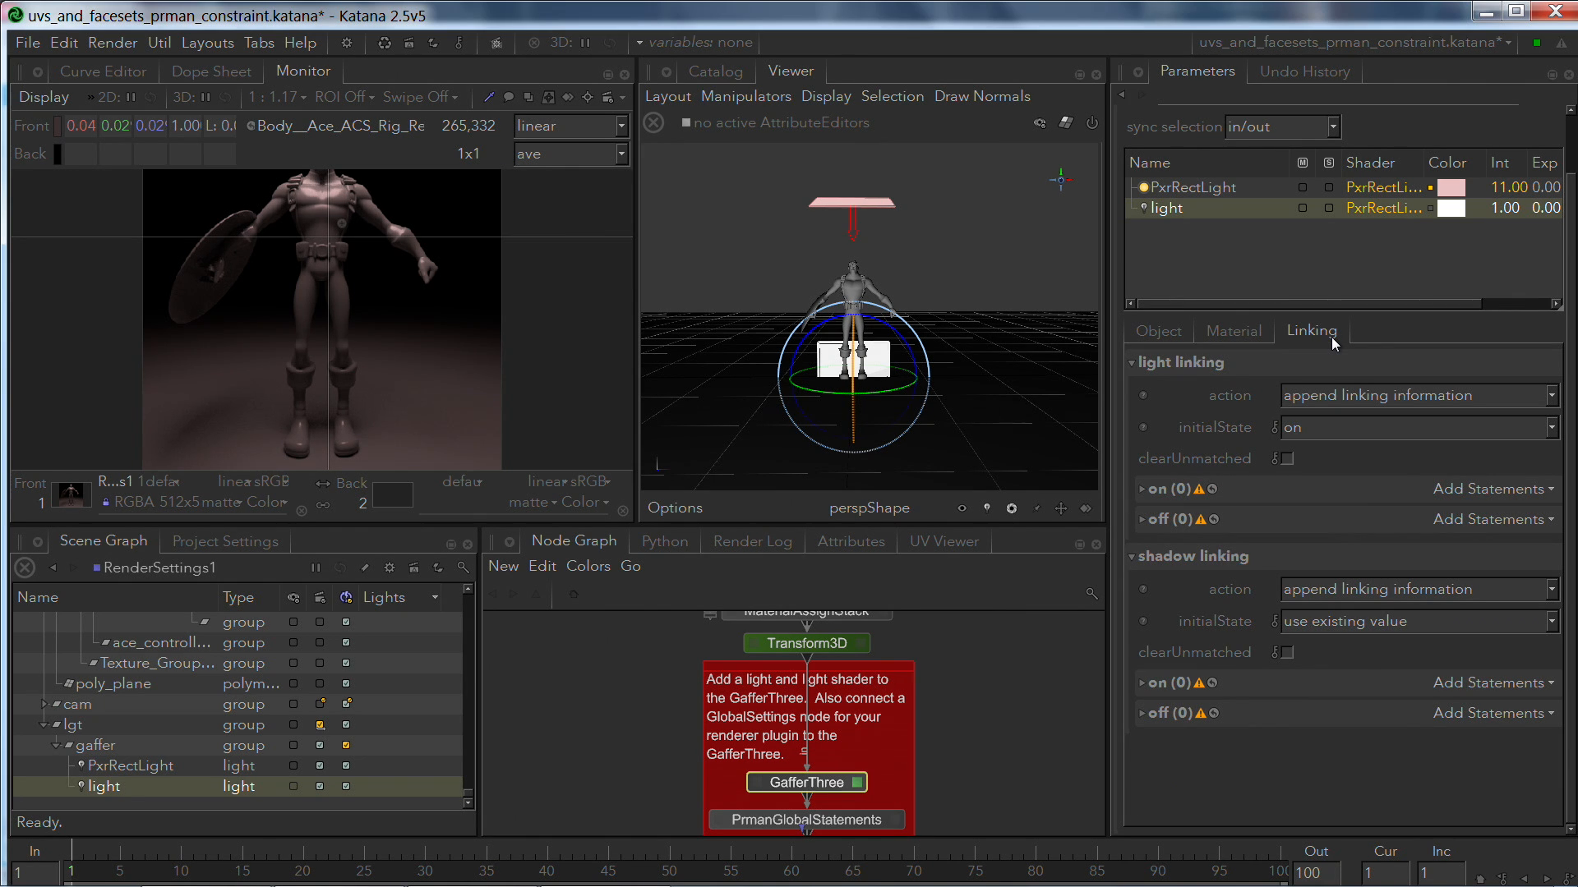
click(1192, 187)
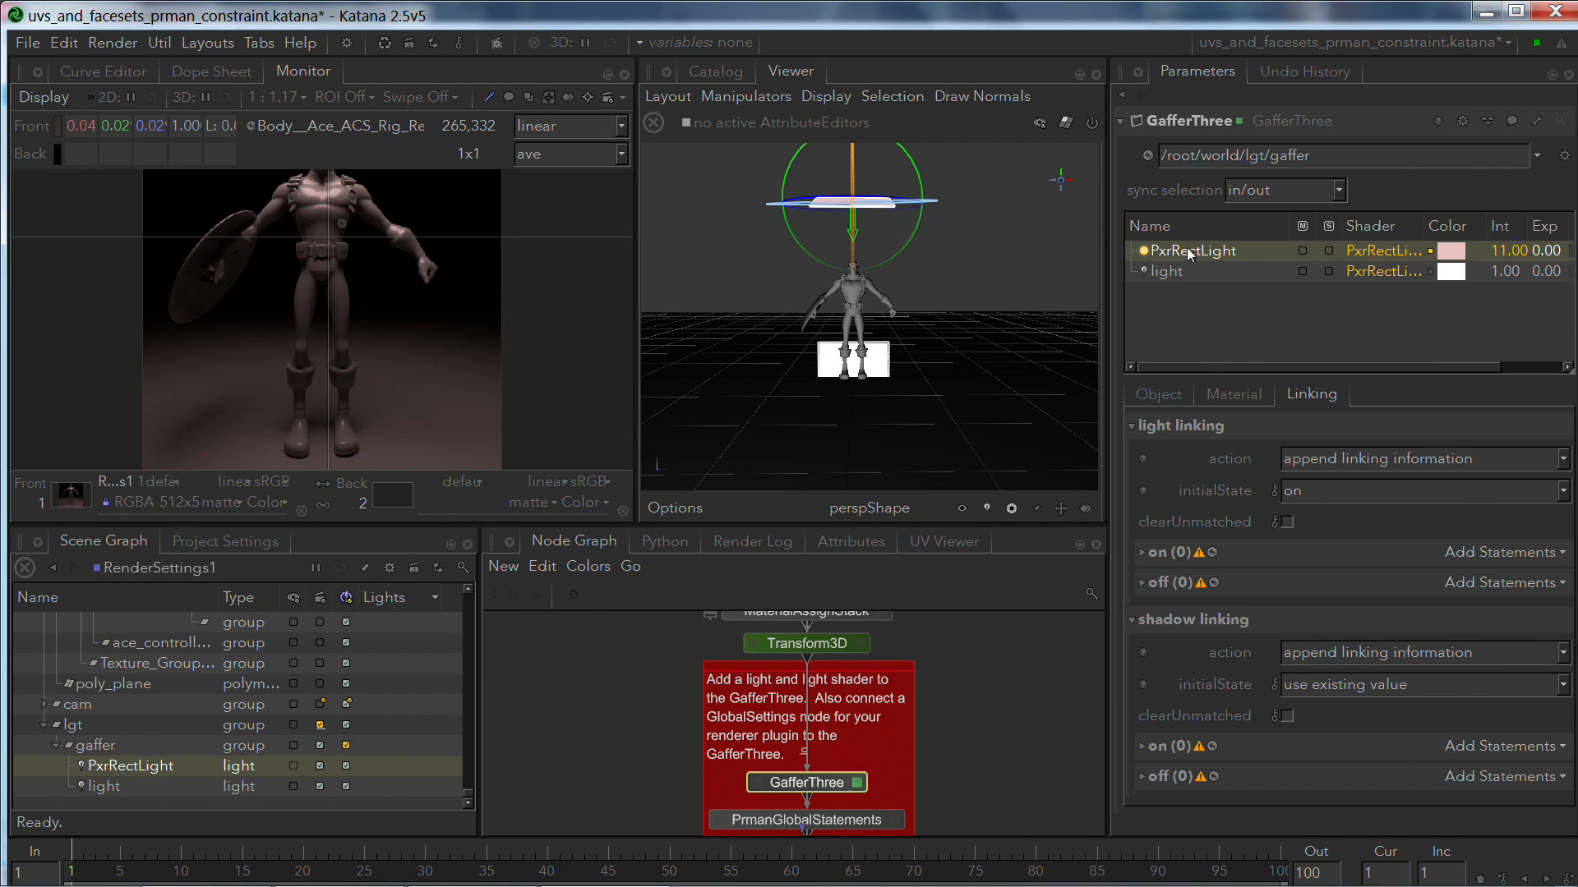
click(1187, 276)
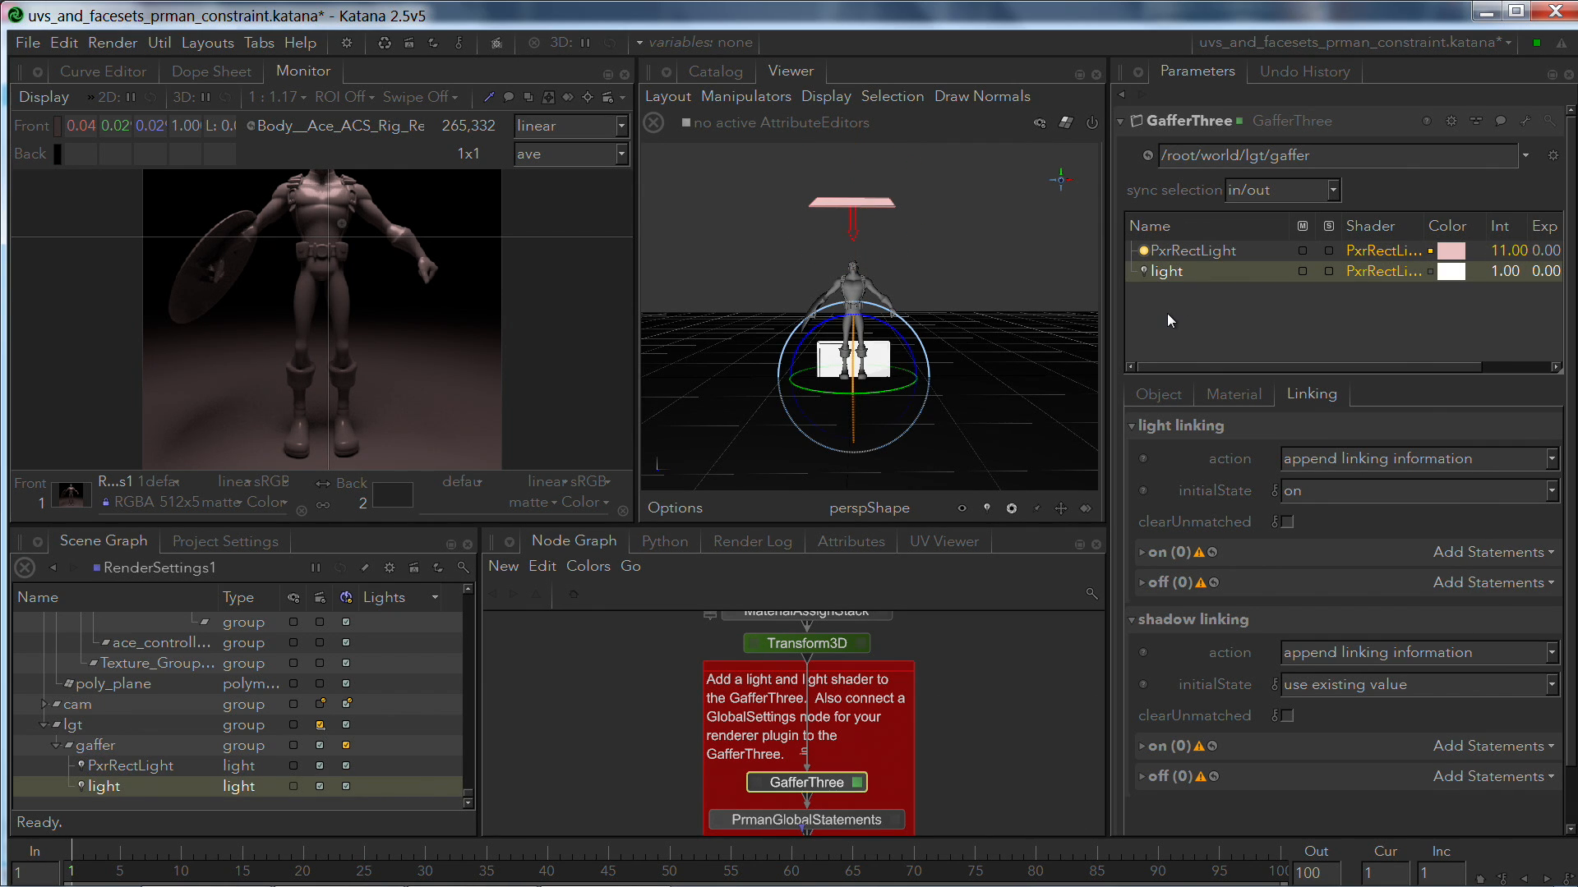
click(1198, 253)
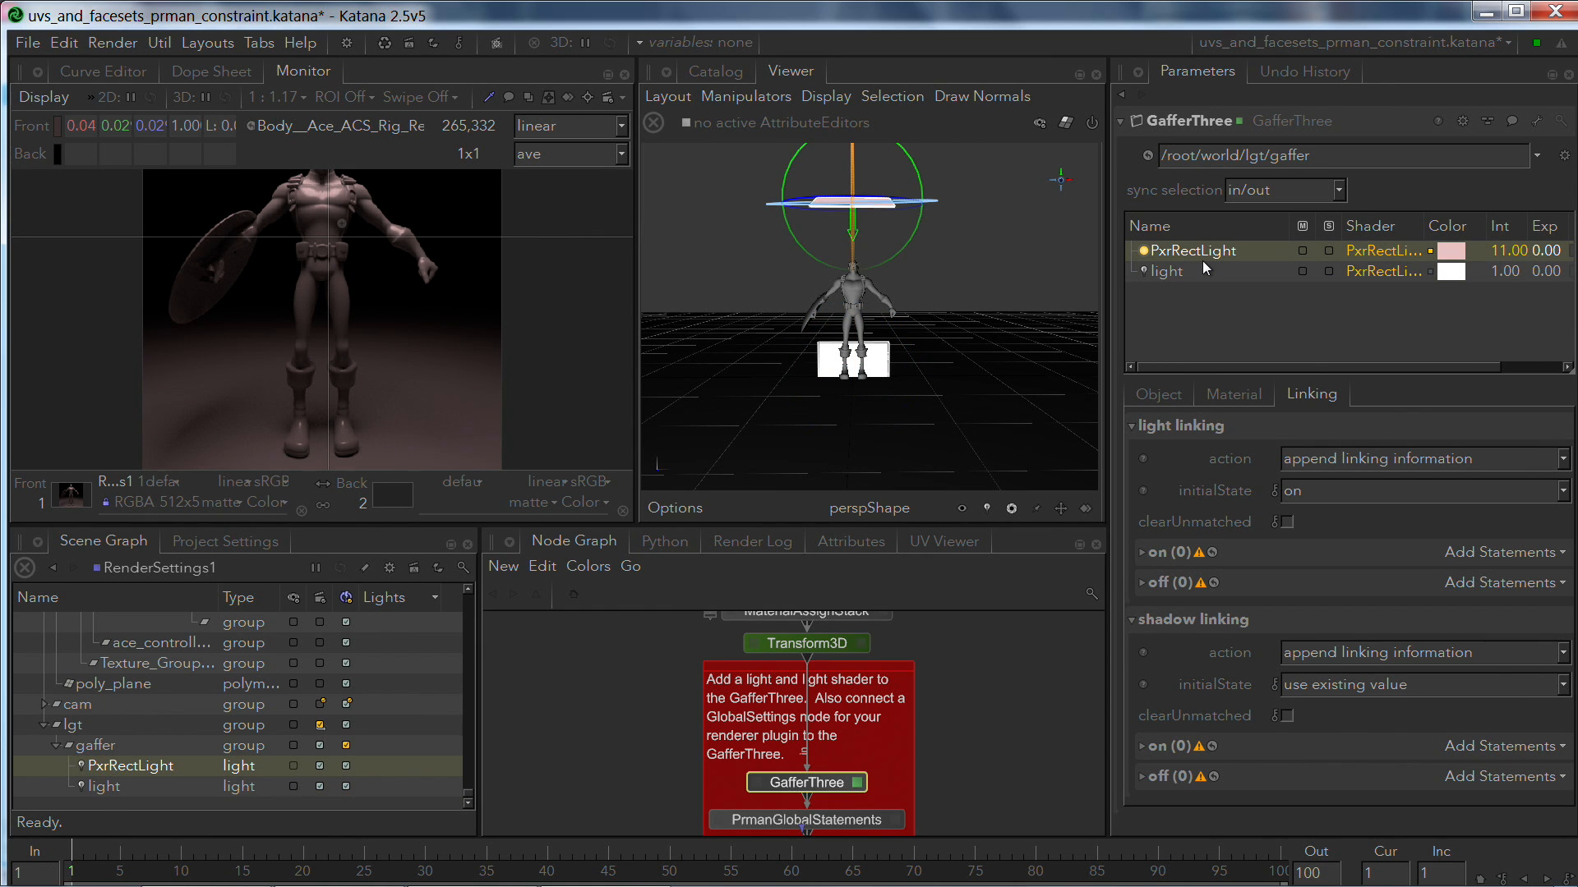
alt+drag(937, 333, 993, 349)
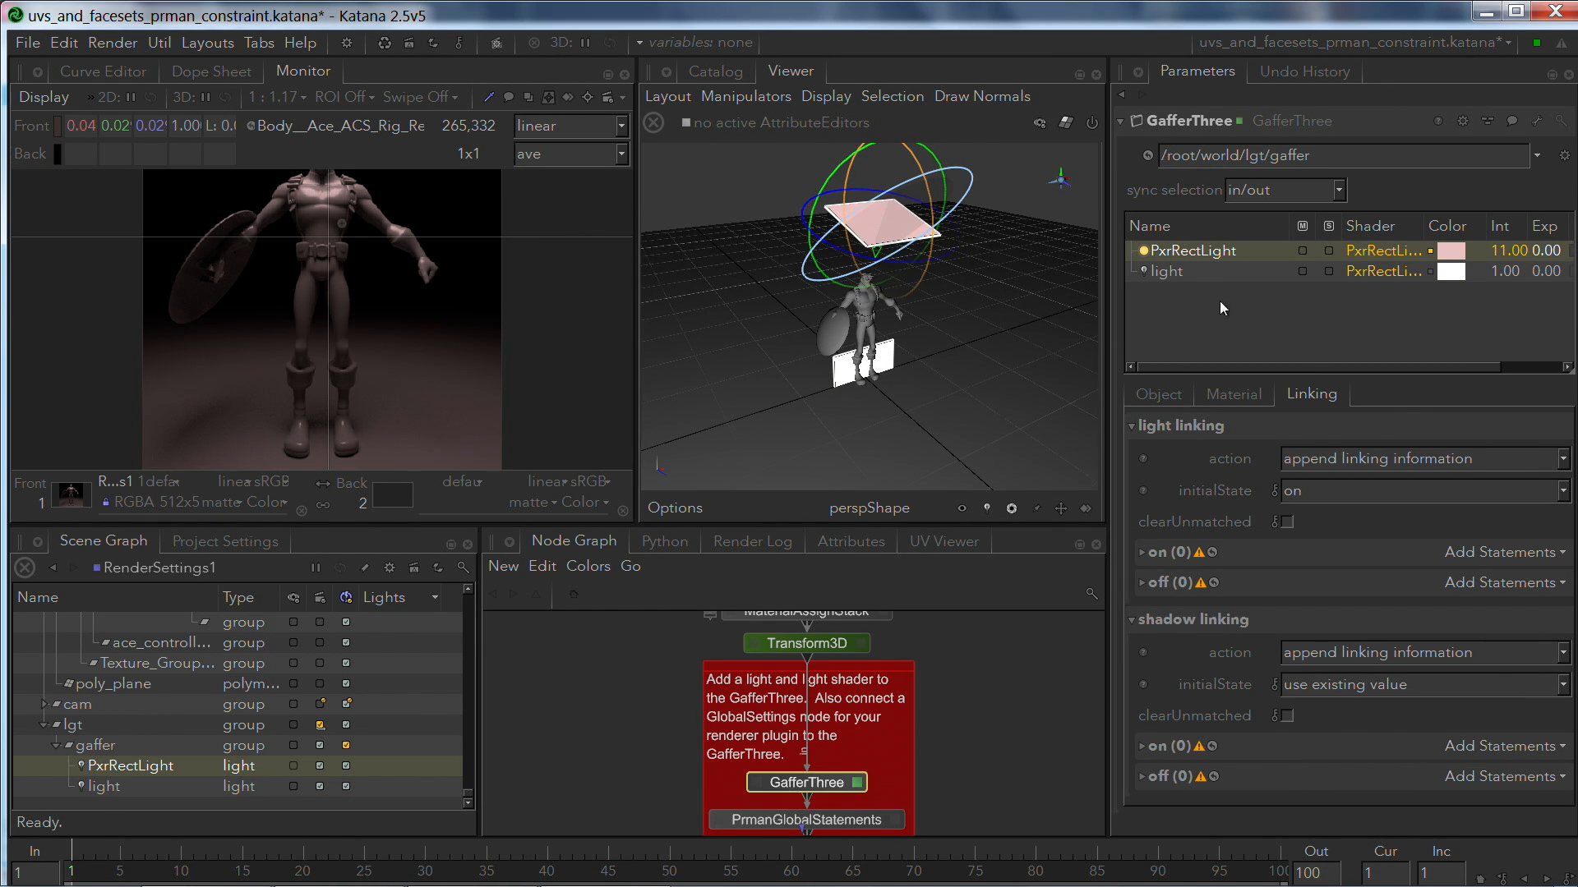
Step: Set the GafferThree sync selection to off and switch between the two lights to test it
click(1281, 189)
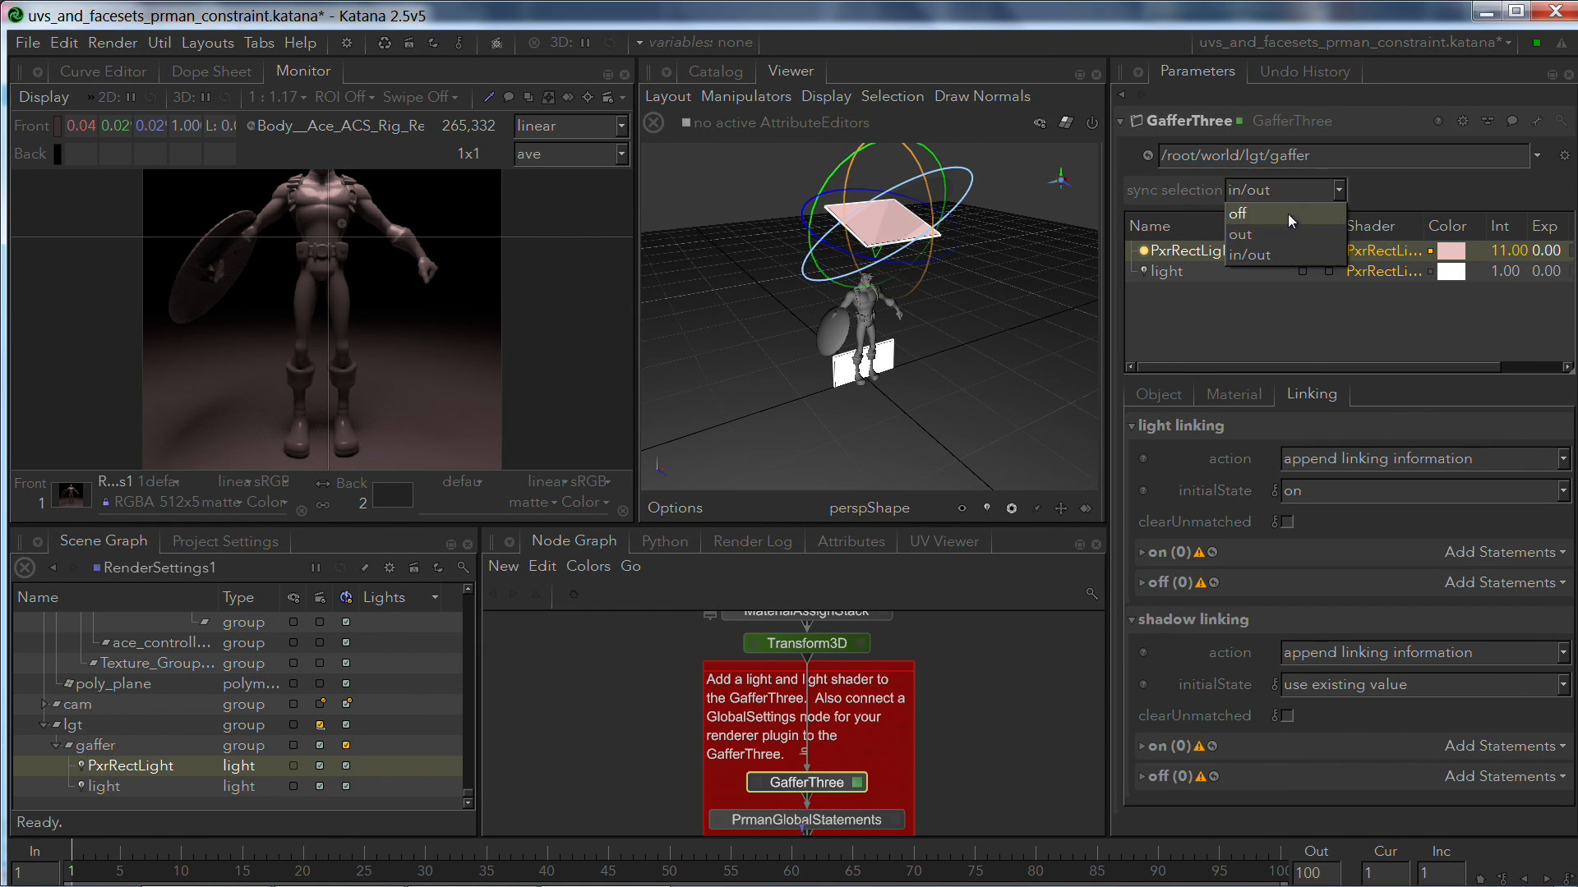
click(1290, 215)
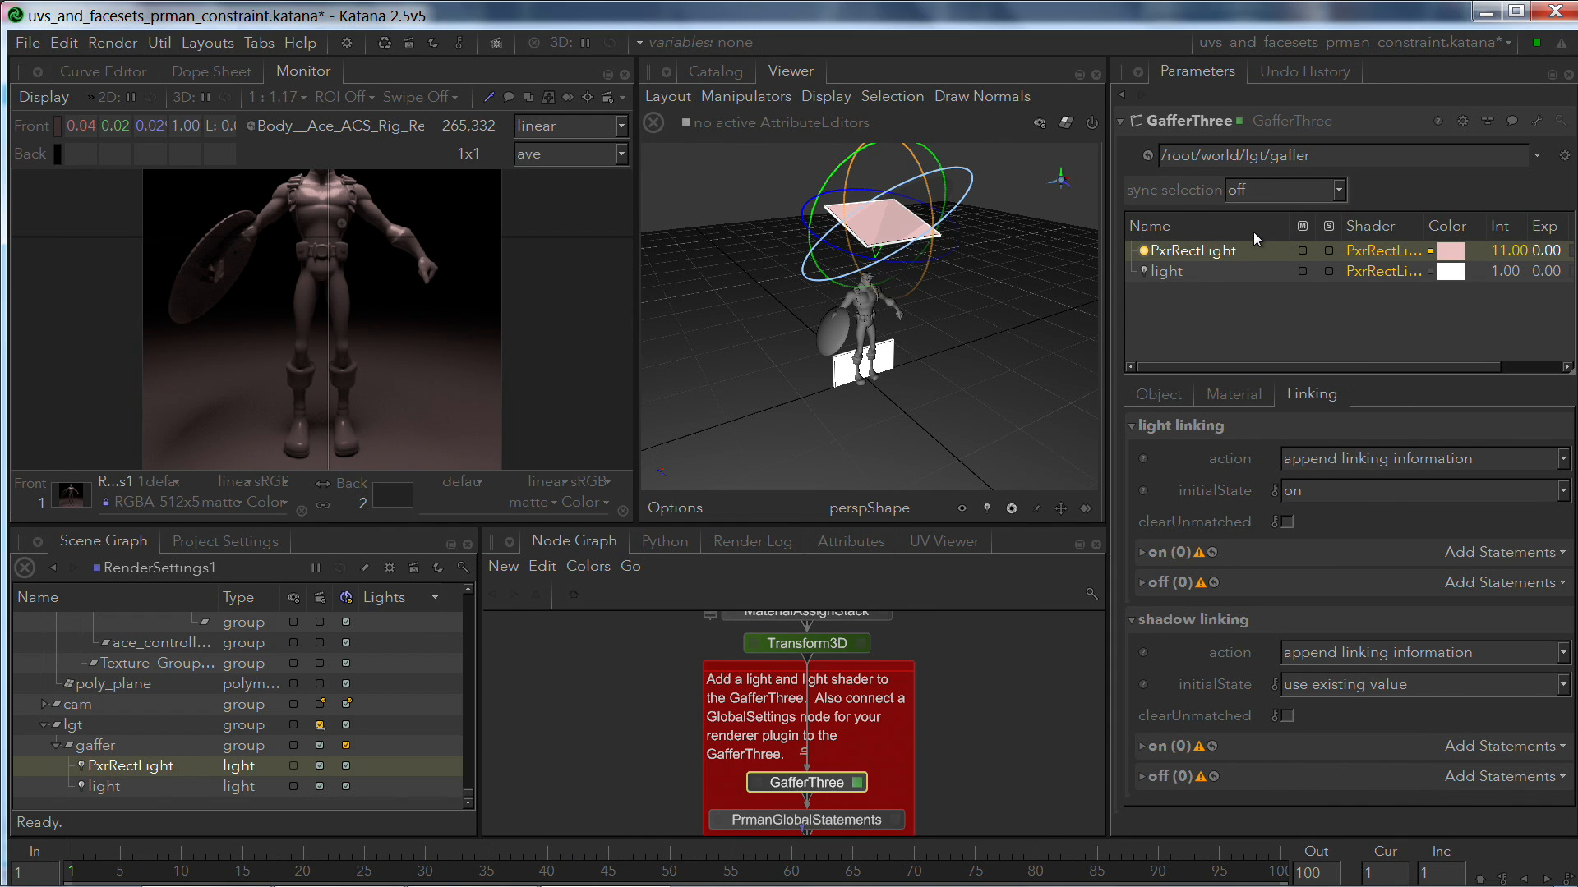
click(1271, 193)
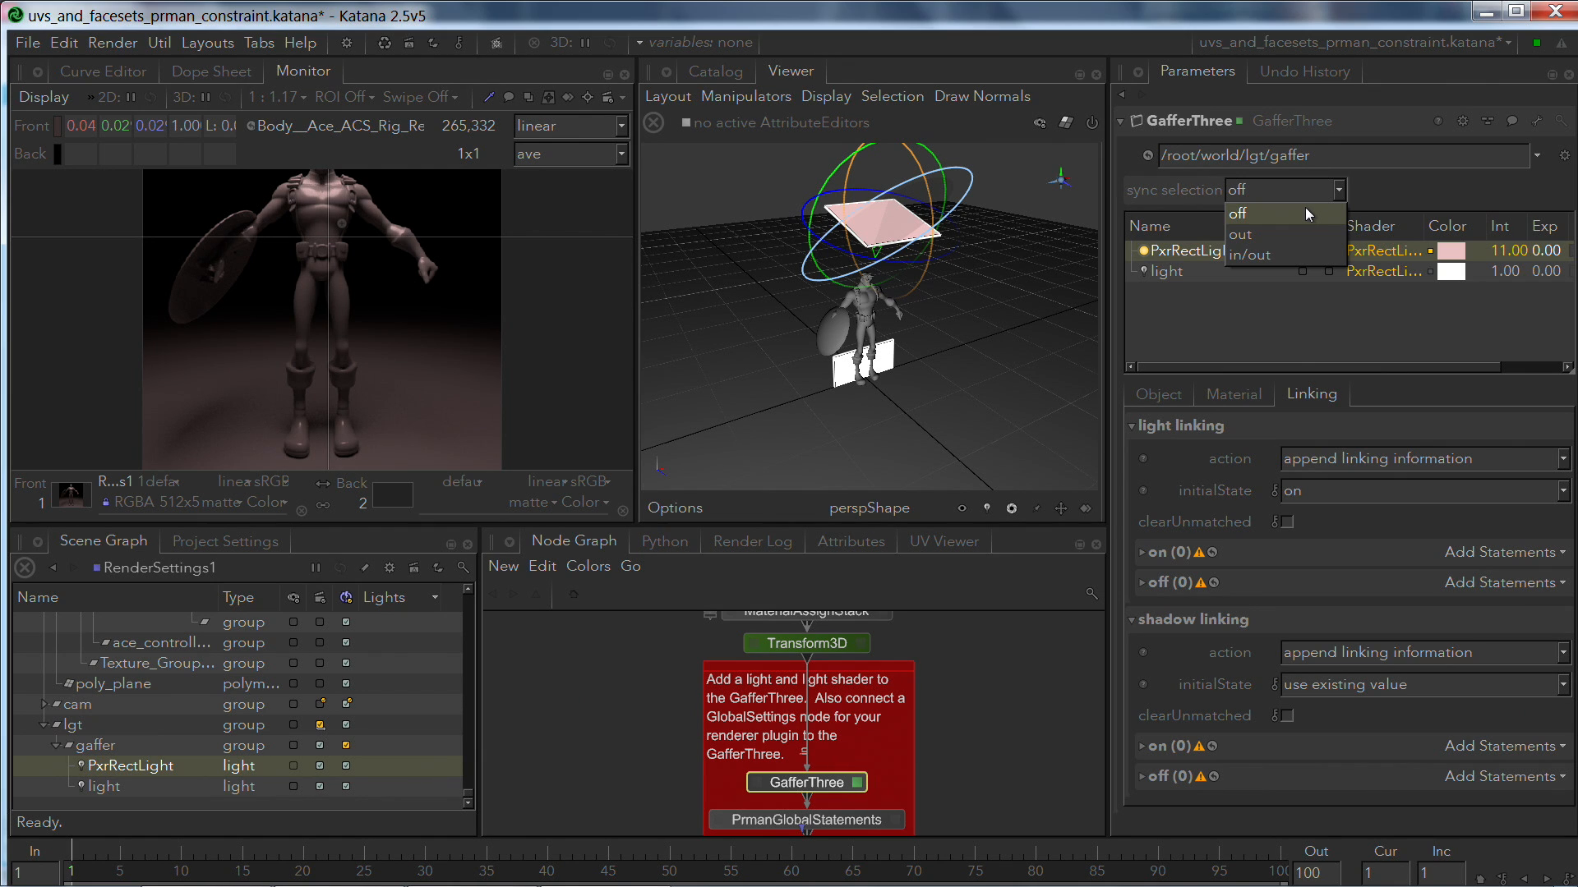
click(1298, 214)
click(1195, 271)
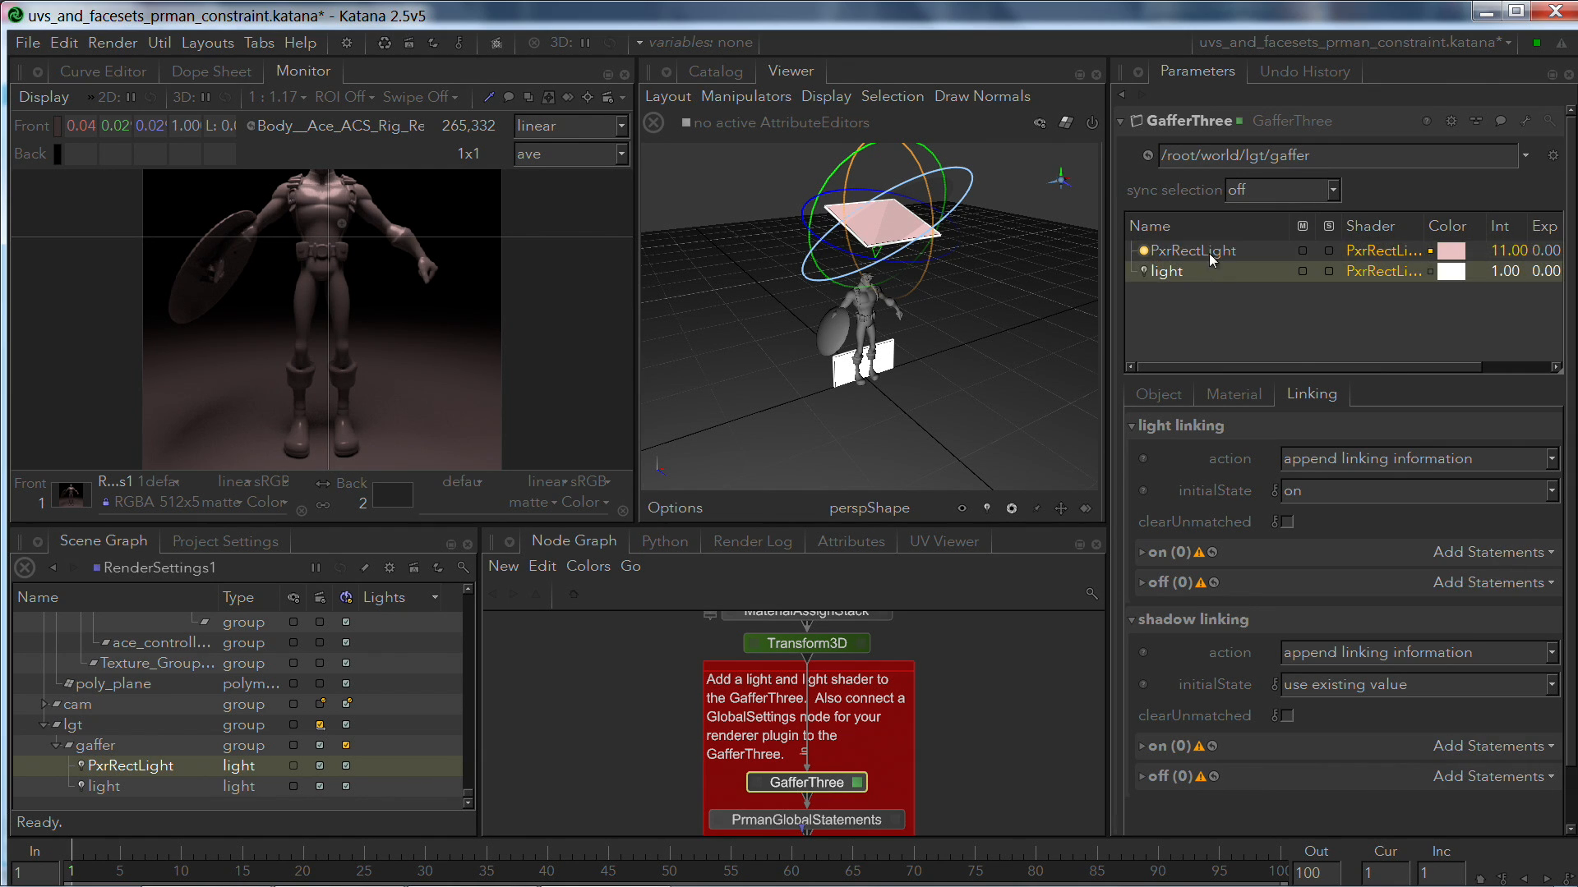
click(1210, 253)
click(1214, 270)
click(1218, 254)
click(1215, 271)
click(1221, 250)
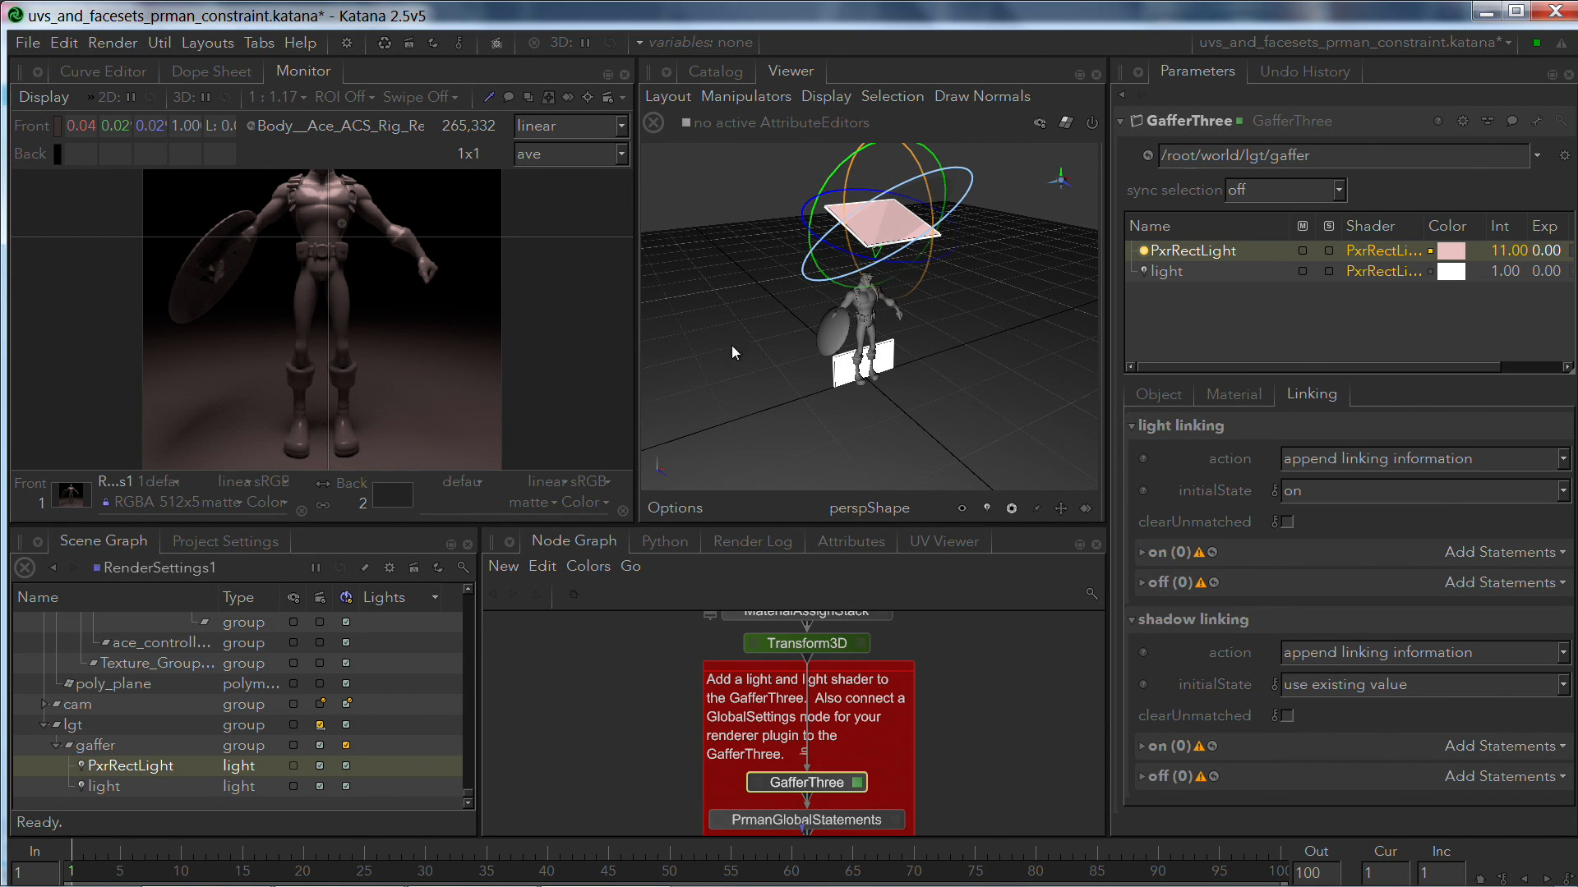
Step: Select the gaffer group and its lights in the scene graph and compare the viewer selection
click(135, 743)
click(148, 766)
click(154, 786)
click(164, 767)
click(163, 746)
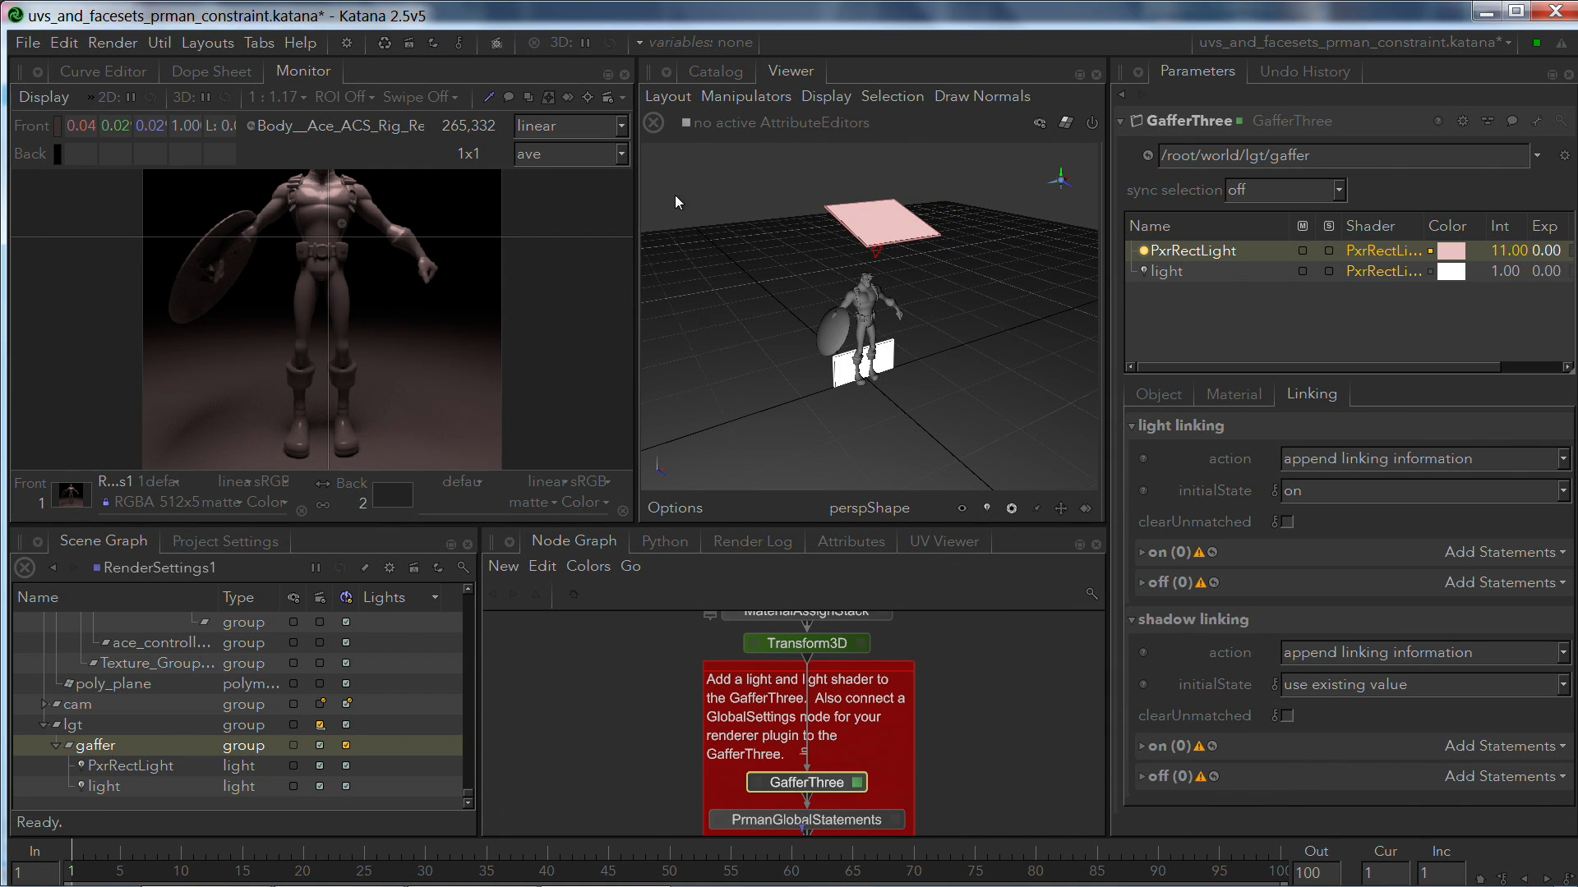
click(1185, 273)
click(1213, 253)
click(895, 234)
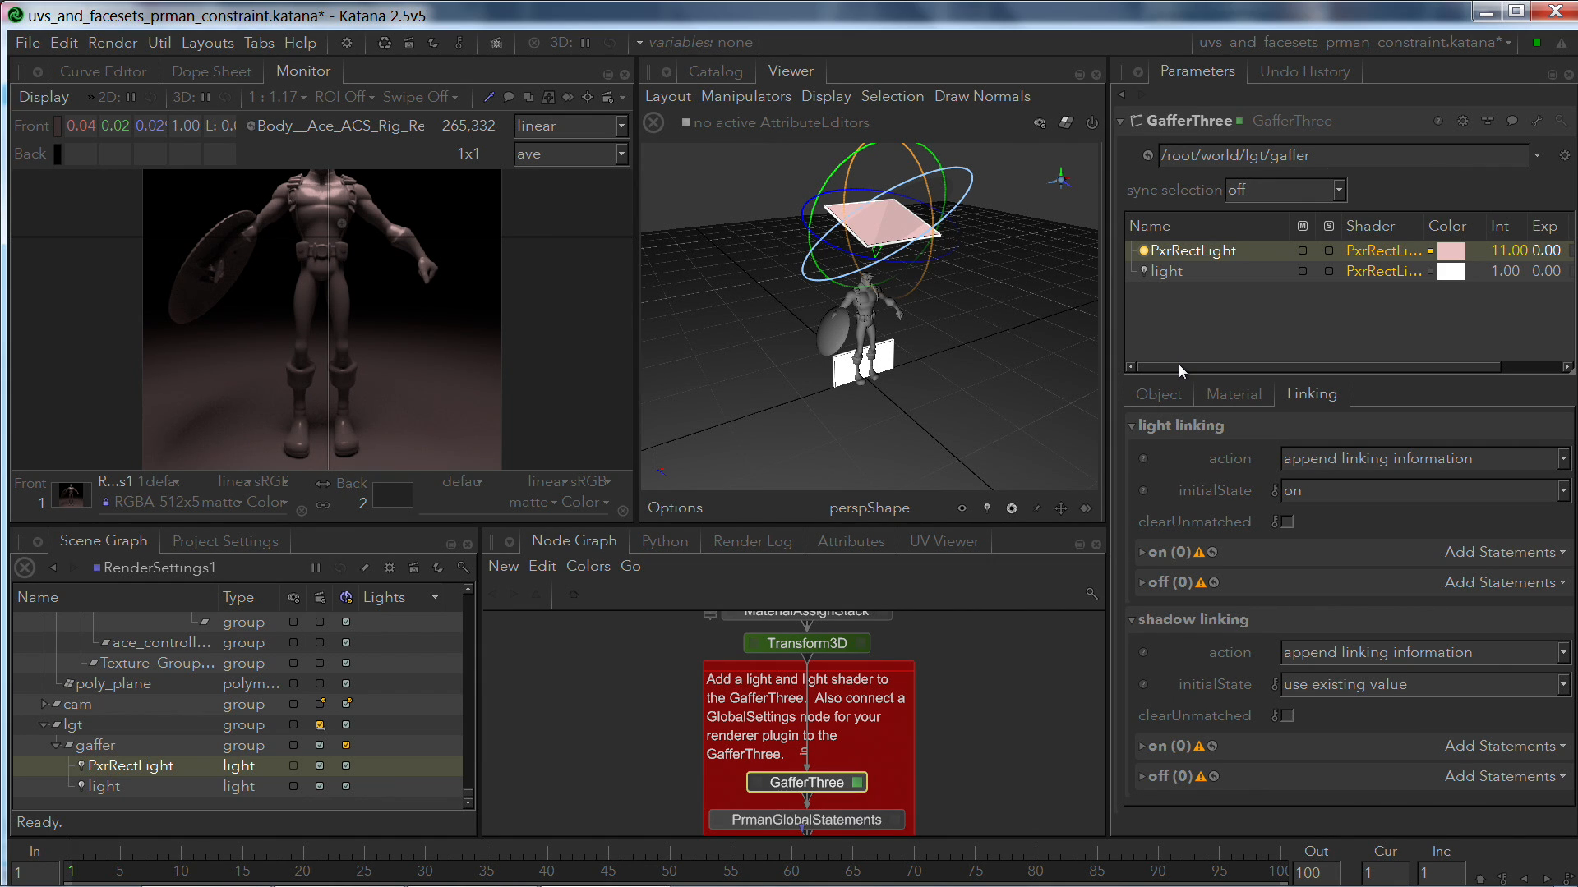
Step: Set the sync selection to out and switch repeatedly between the two lights to test it
click(1303, 189)
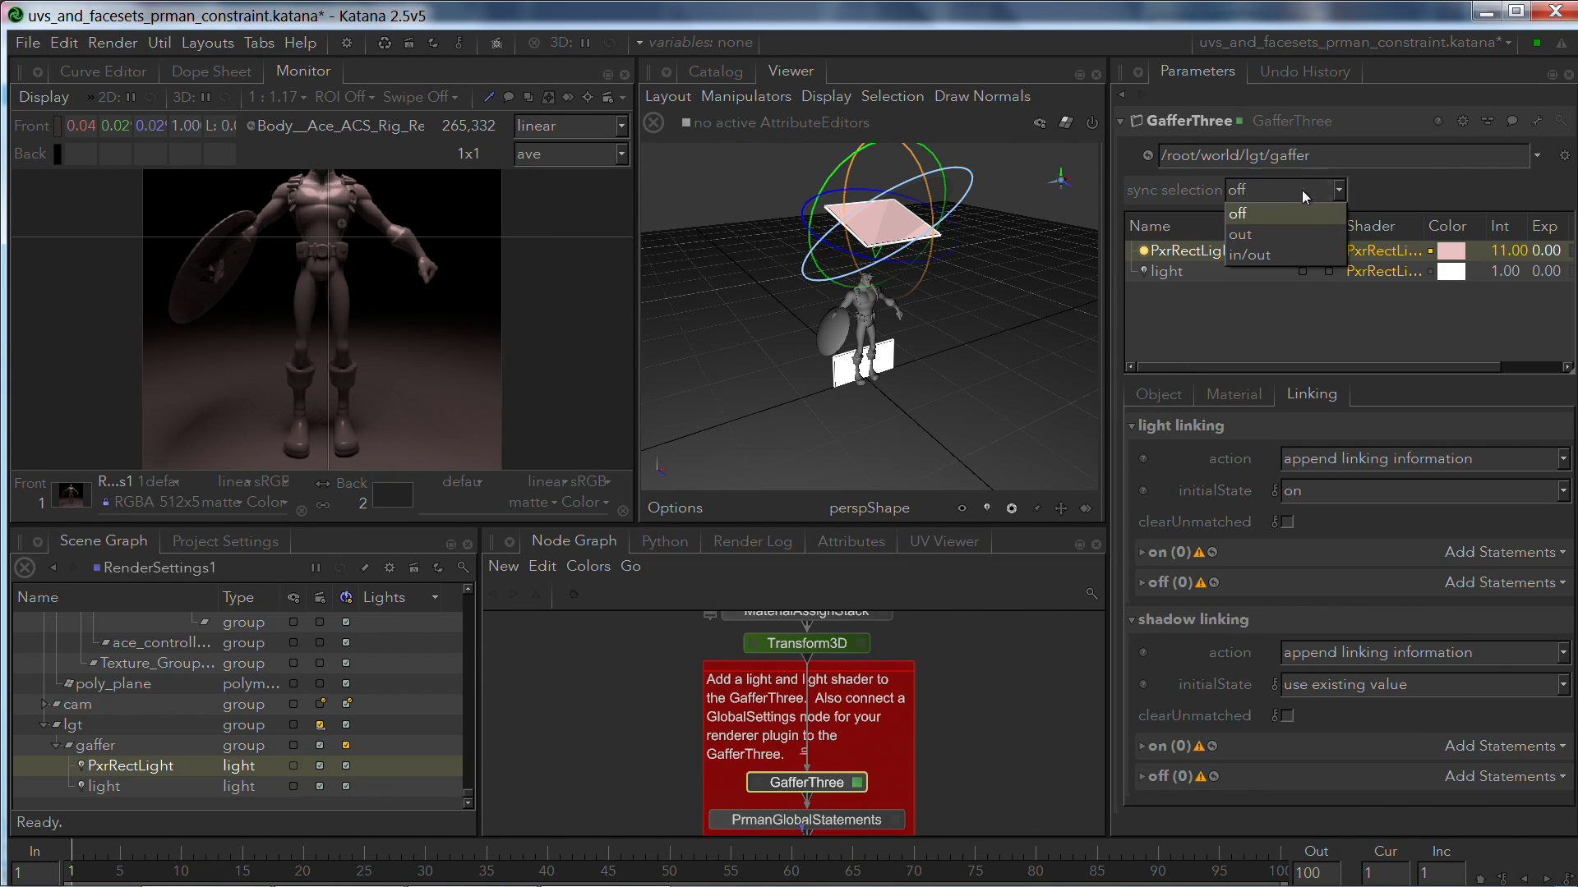
click(1300, 234)
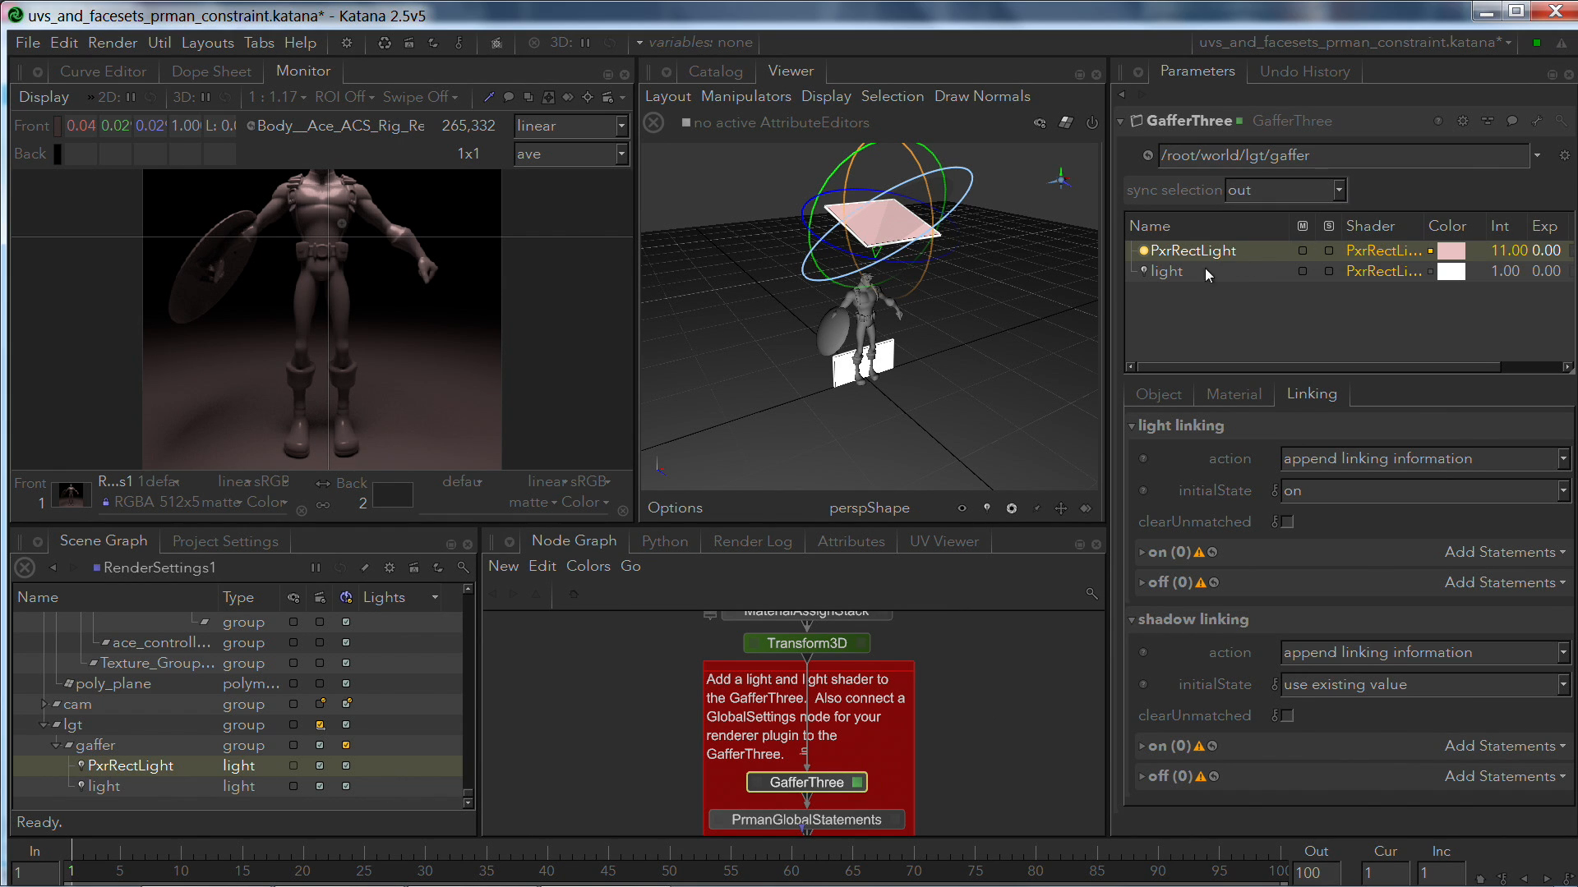
click(1205, 270)
click(1206, 254)
click(1210, 264)
click(1213, 258)
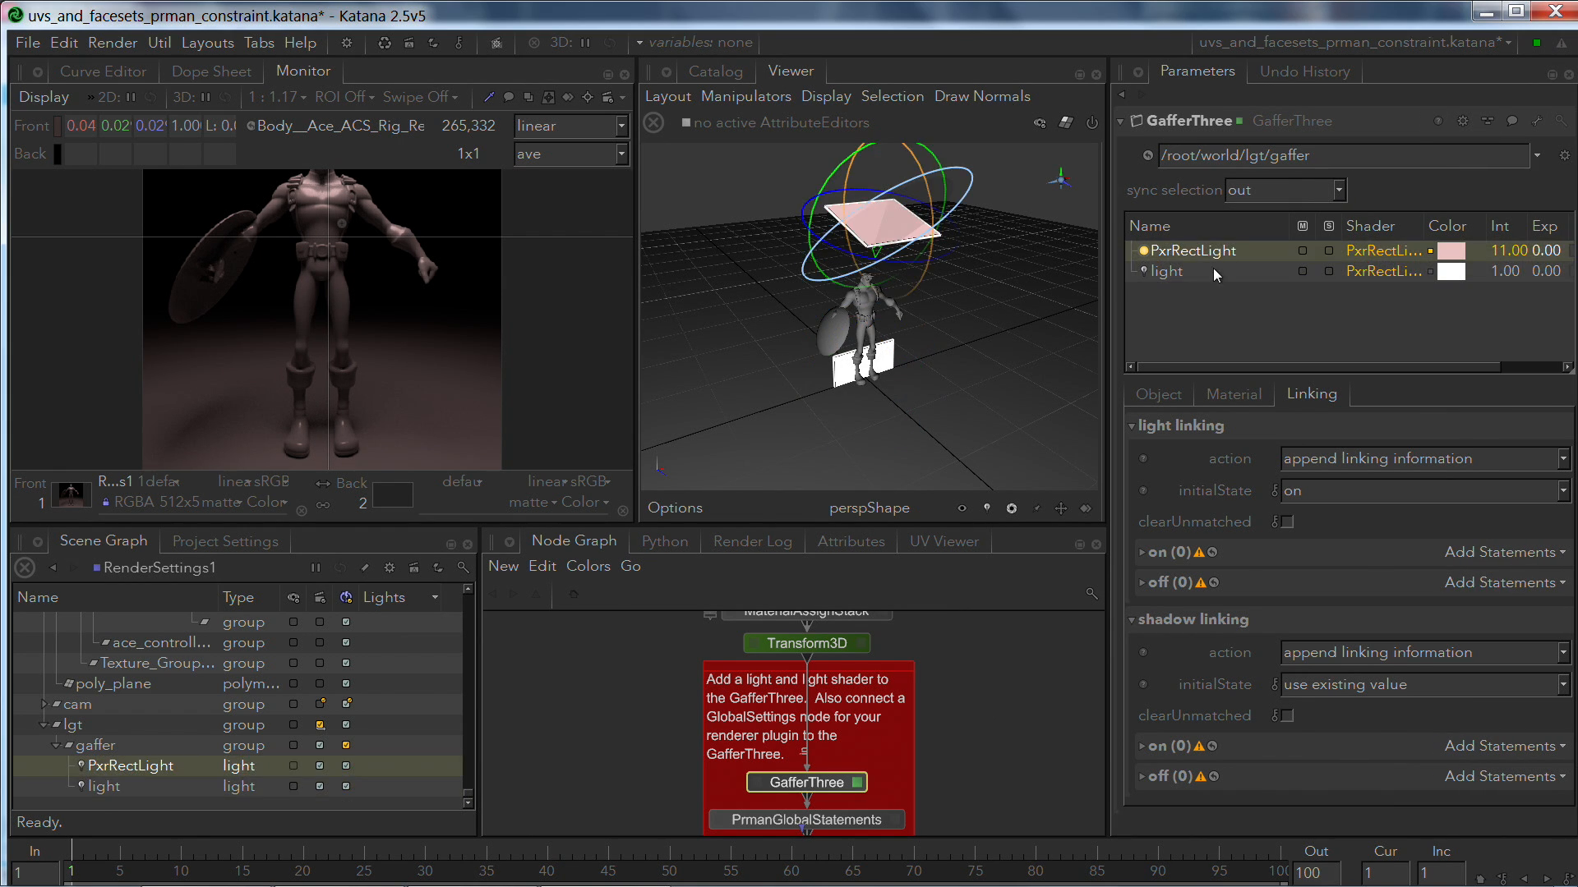
click(1213, 268)
click(1217, 256)
click(1218, 267)
click(1213, 258)
click(1208, 270)
click(1208, 258)
click(1206, 271)
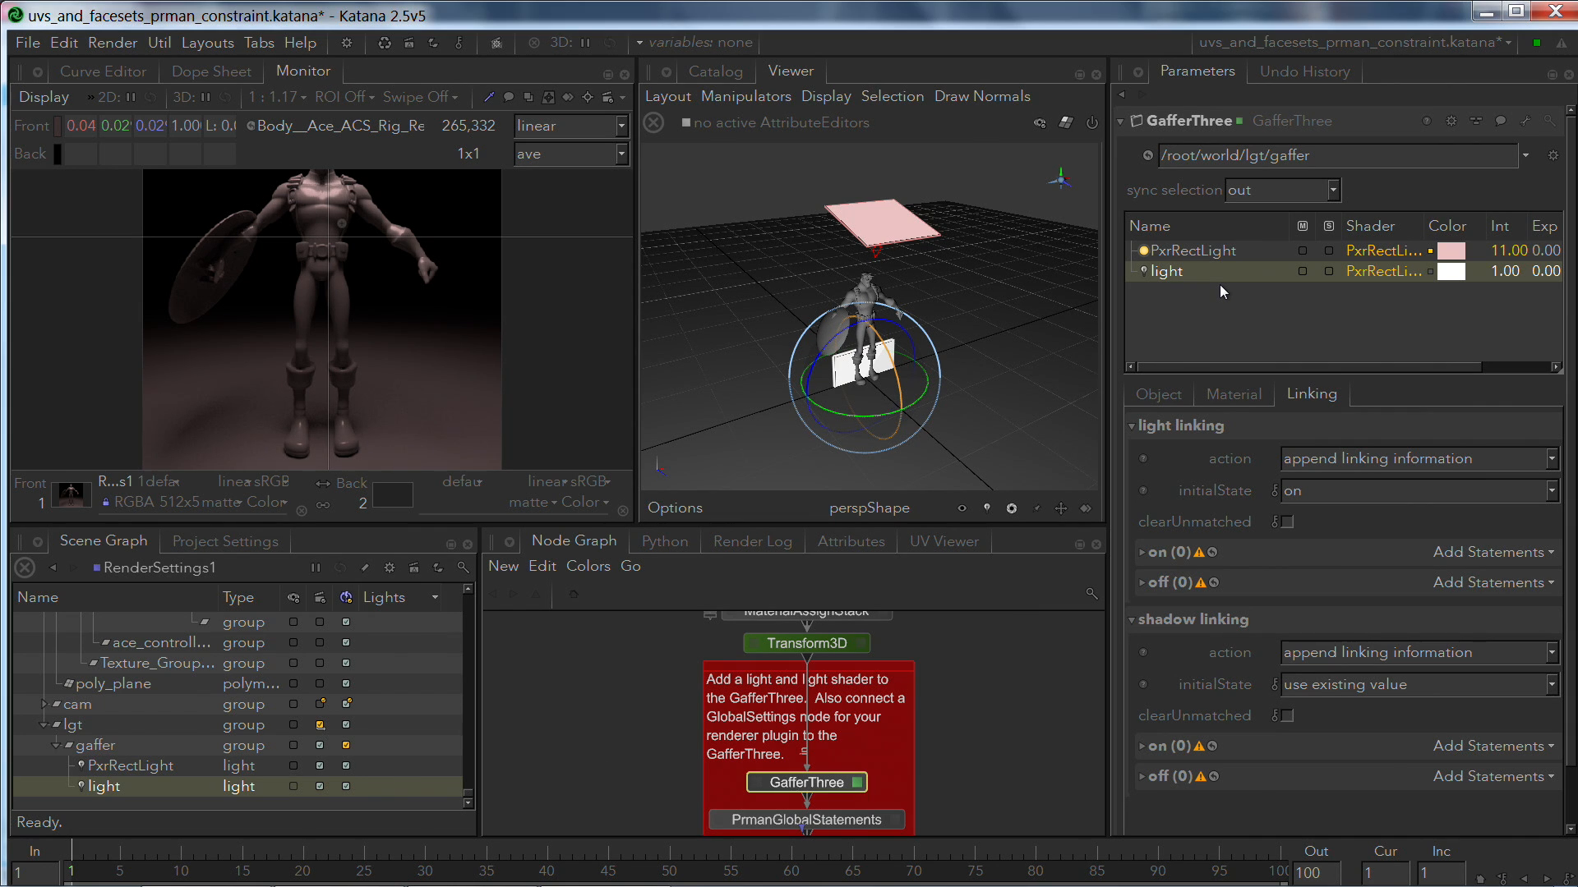
Step: Set the GafferThree sync selection to in/out and switch between the two lights to test it
click(1288, 189)
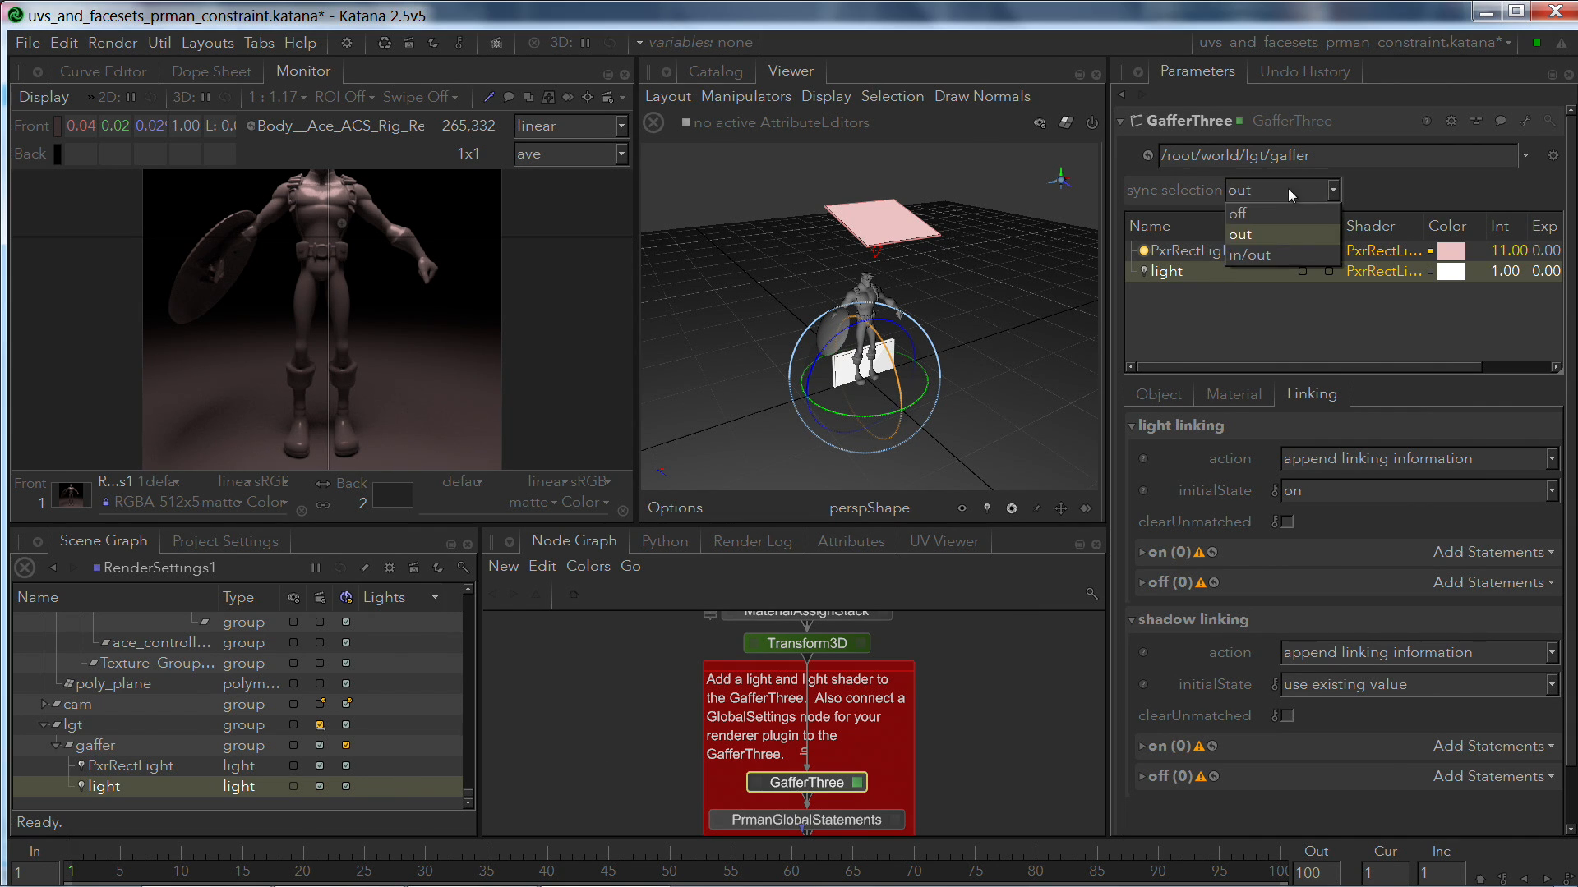
click(1278, 255)
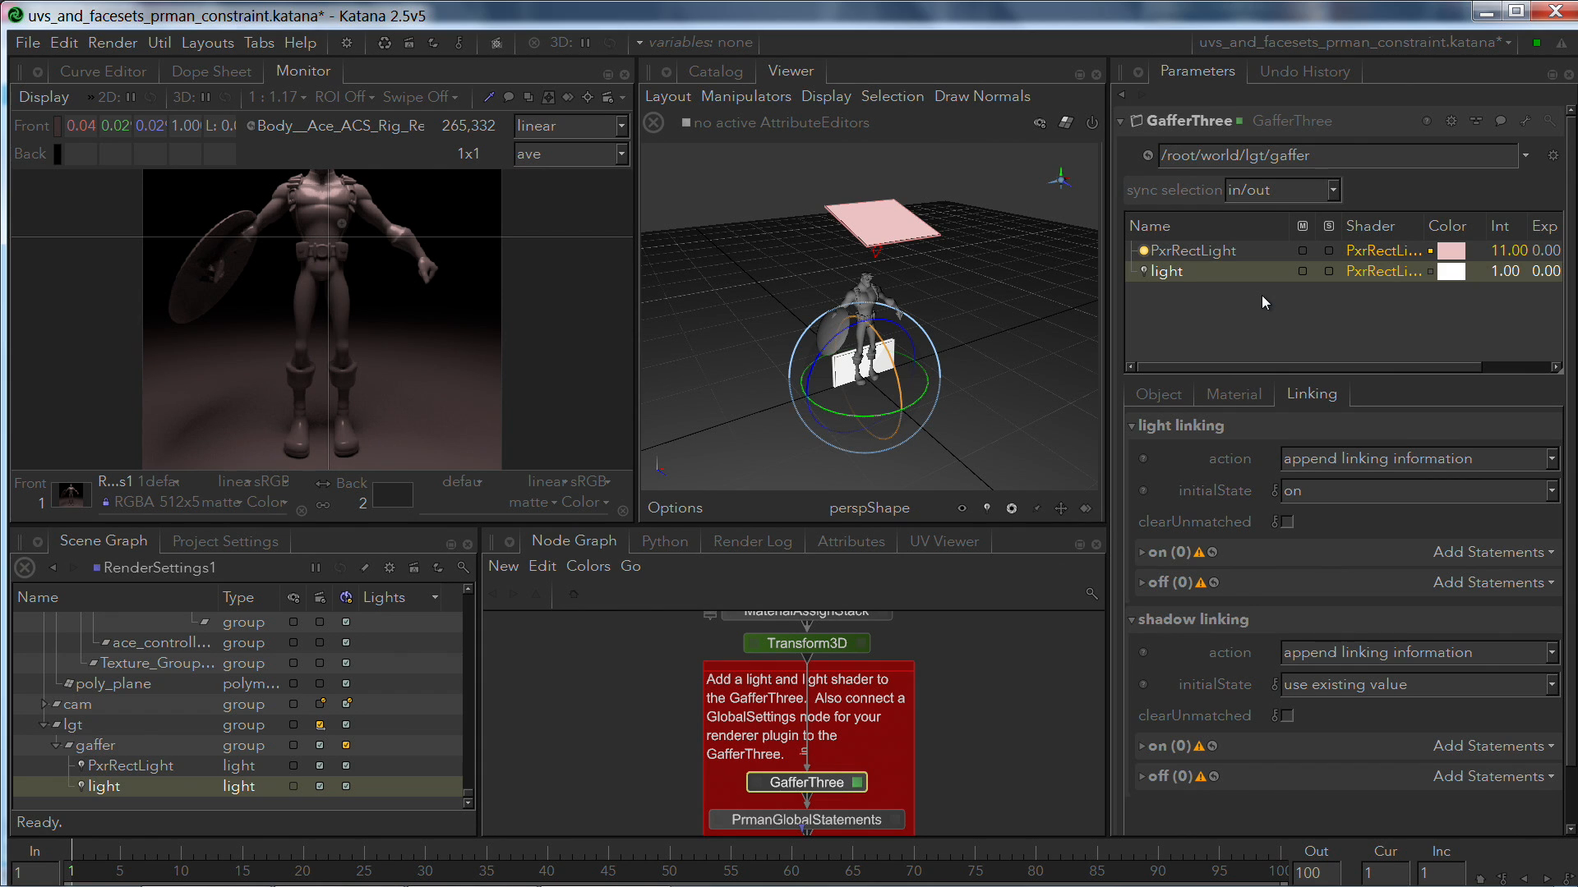
click(1197, 253)
click(1202, 273)
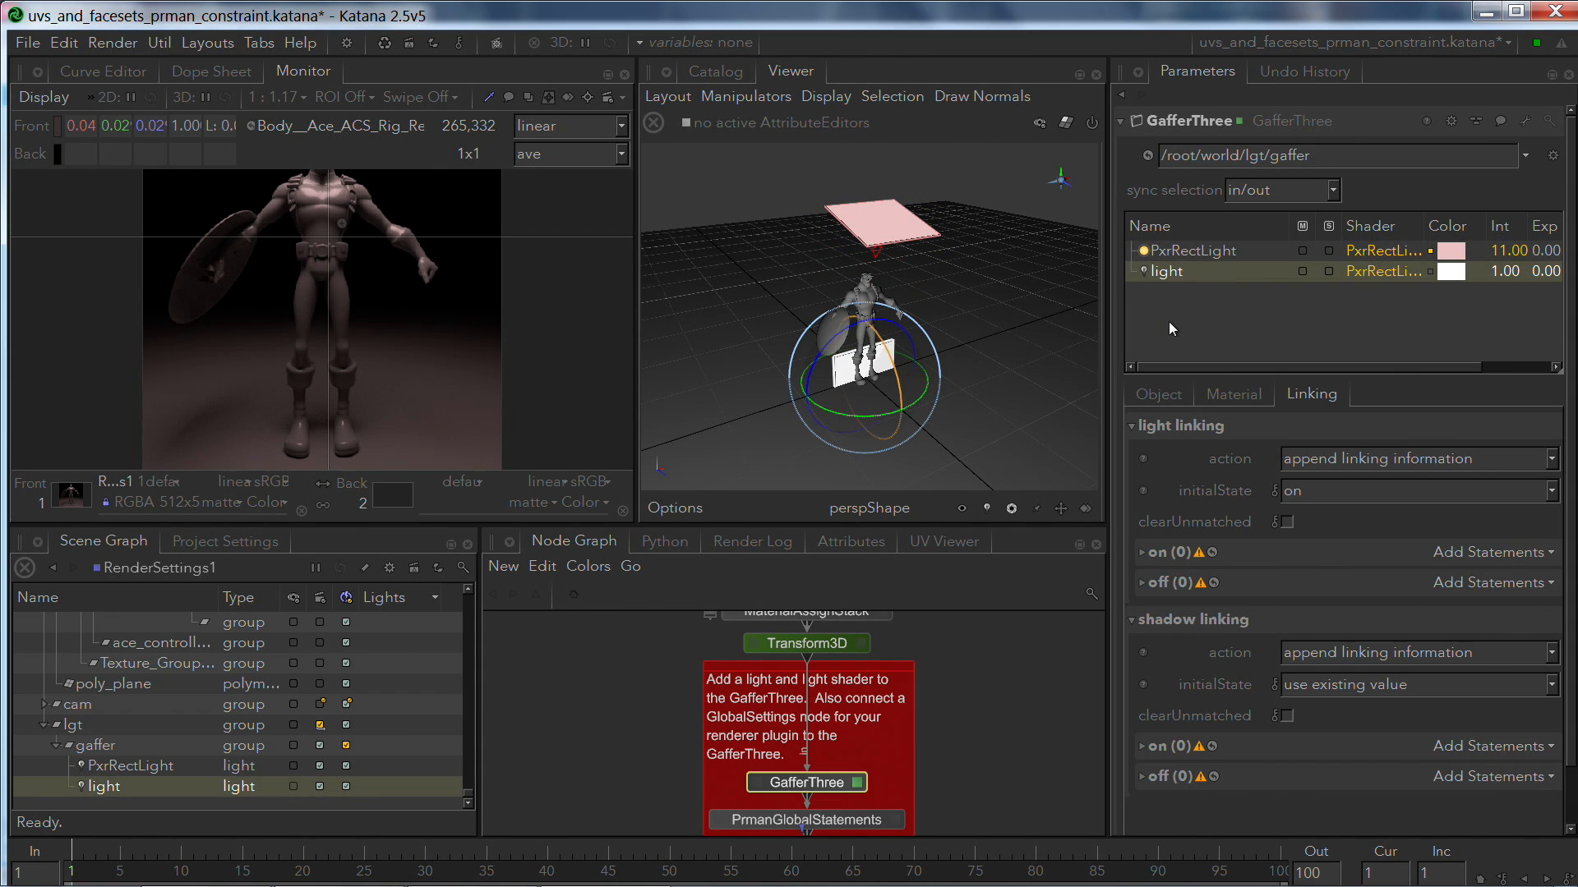
Step: Select each light in the scene graph, then the PxrRectLight in the GafferThree list, to compare the selection
click(165, 765)
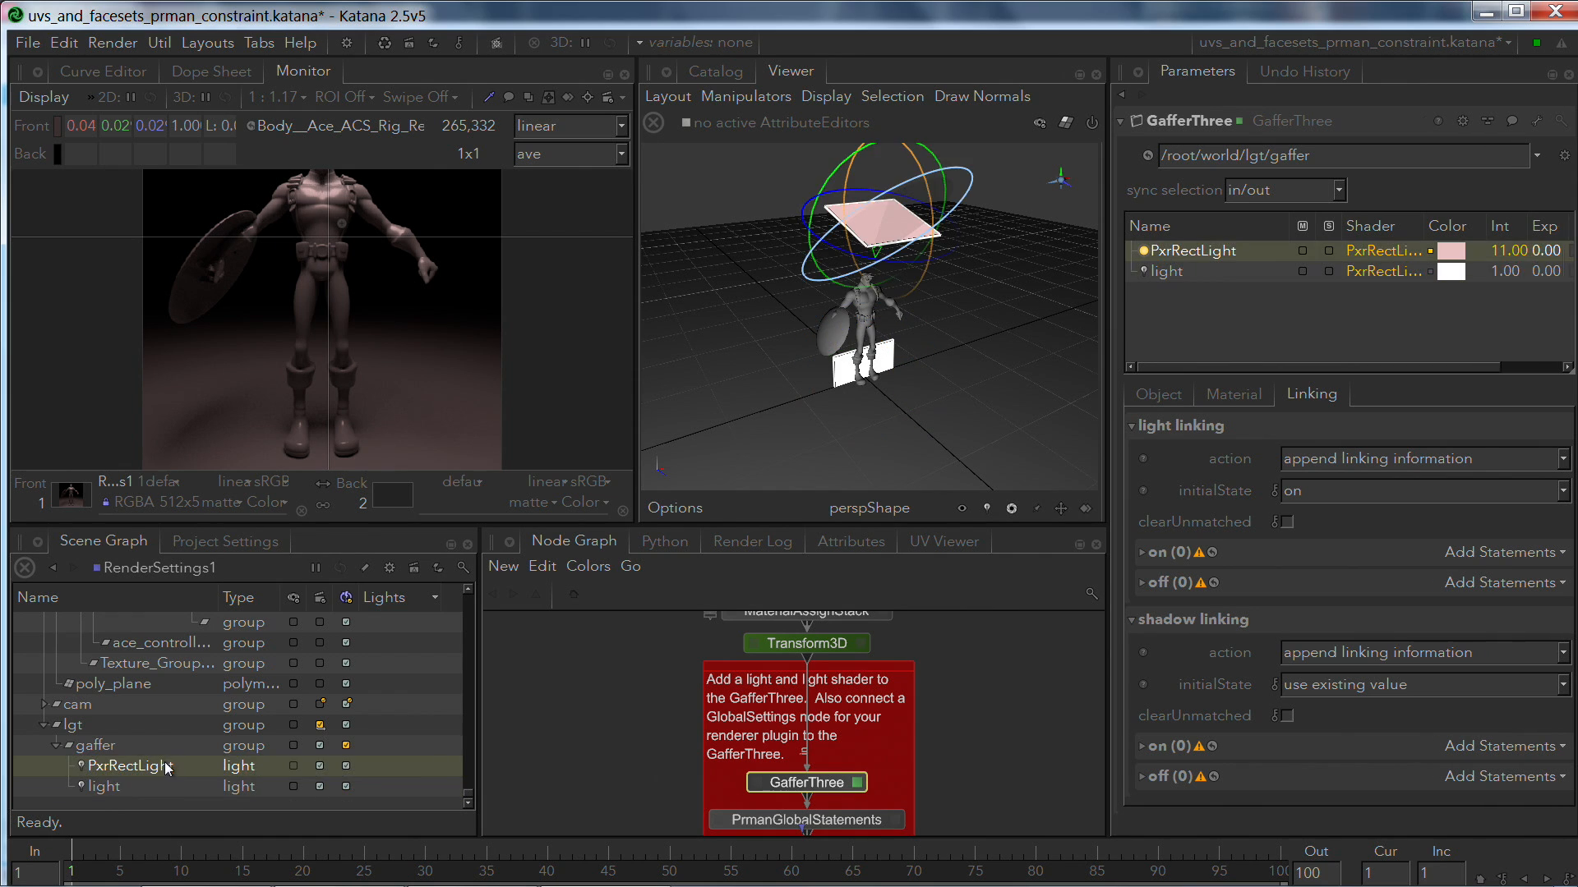
click(177, 785)
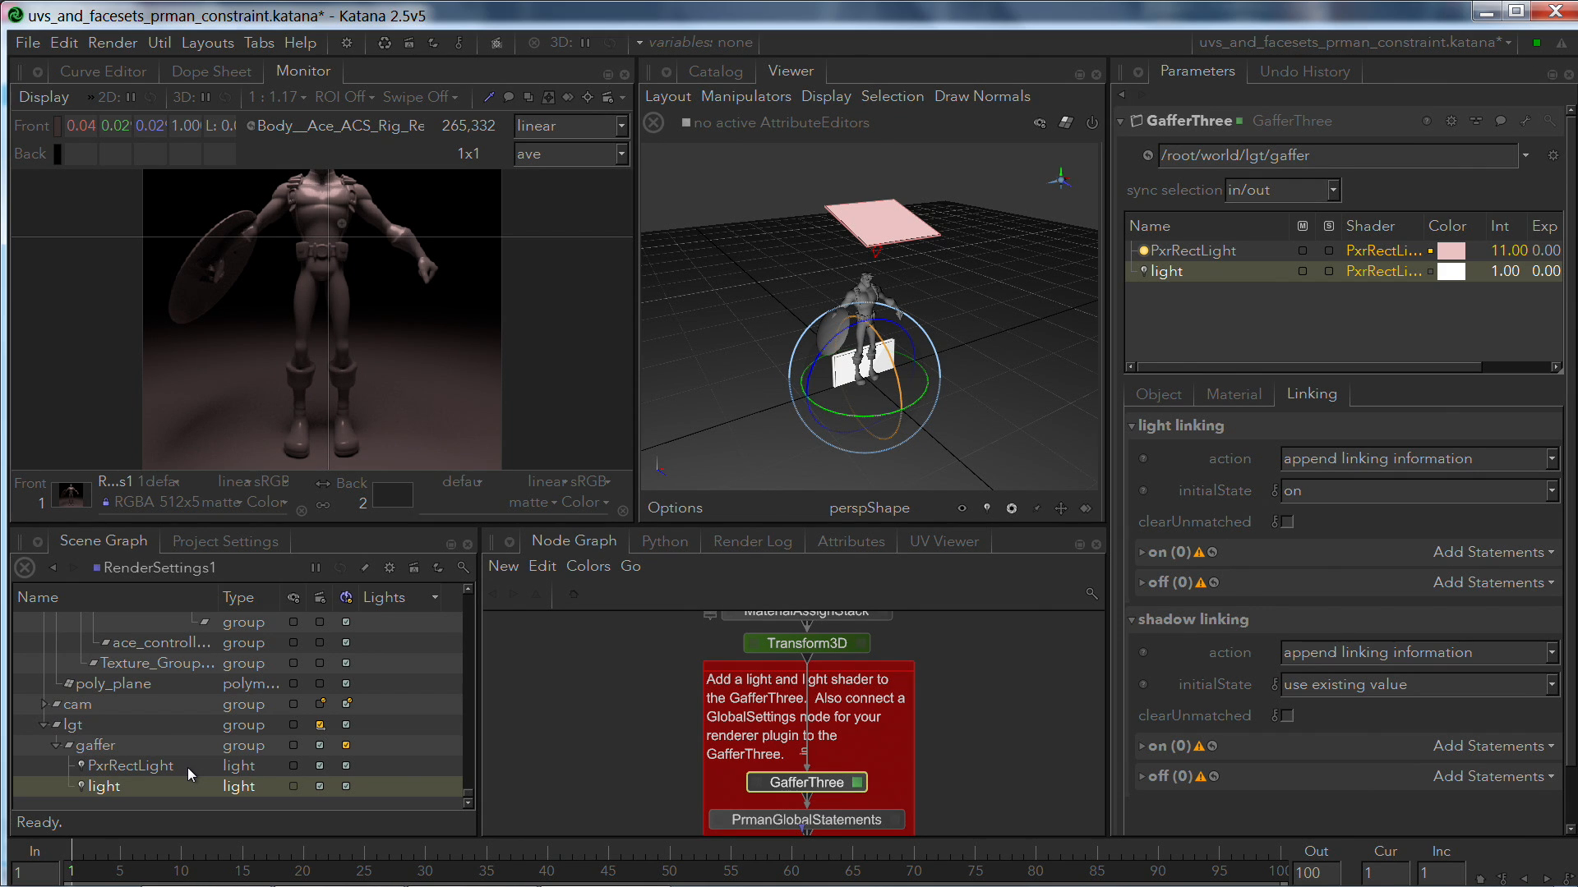
click(1194, 248)
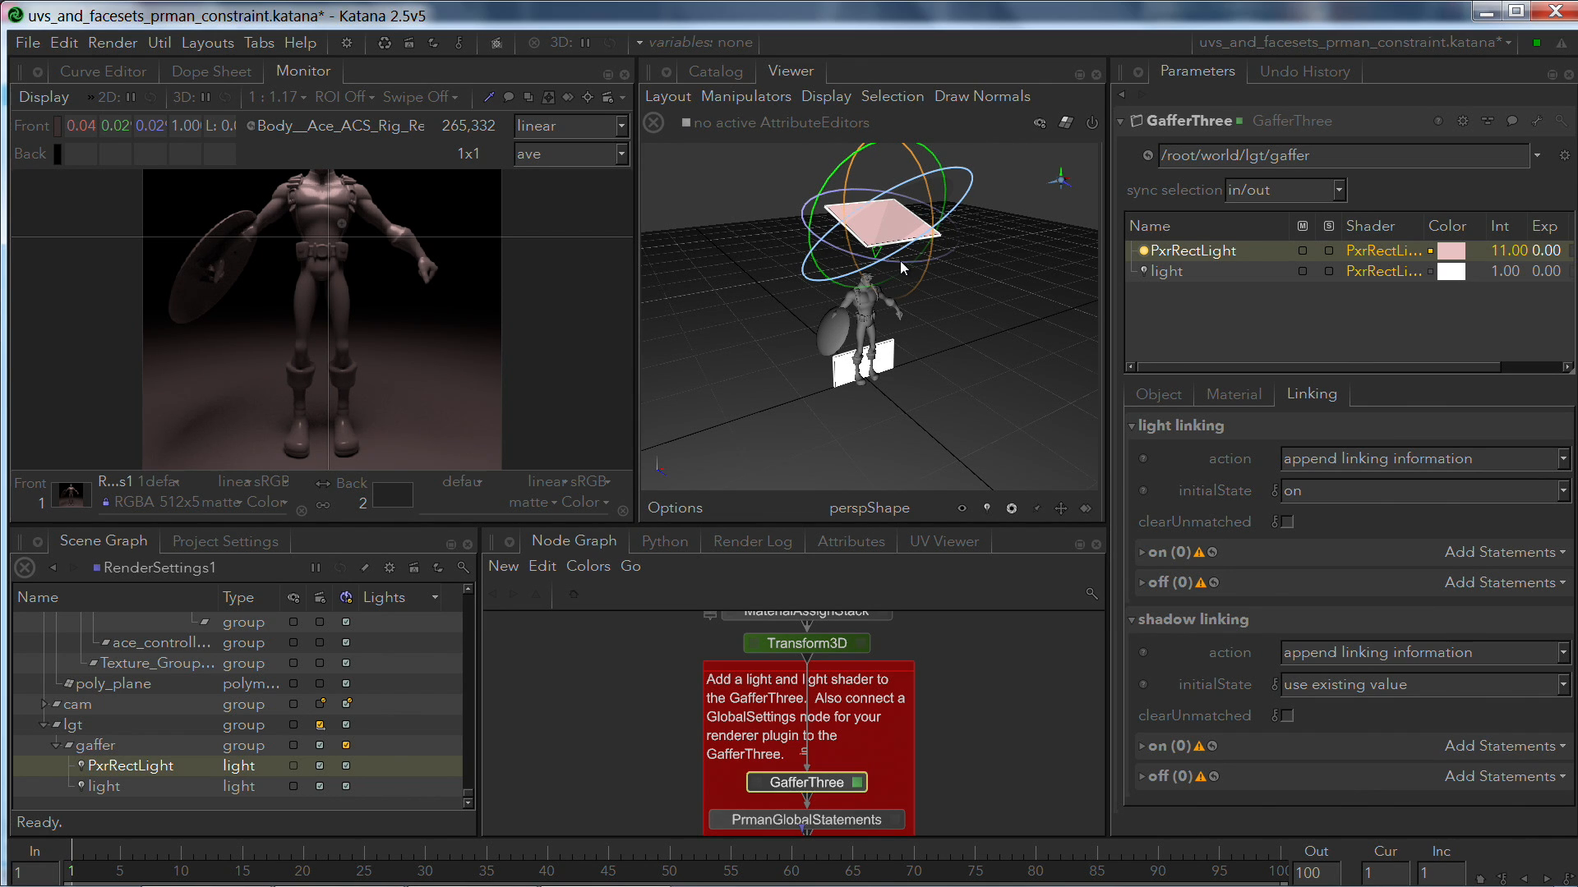
Step: Switch between the select, translate and rotate manipulators and rotate the PxrRectLight in the viewer
key(q)
key(w)
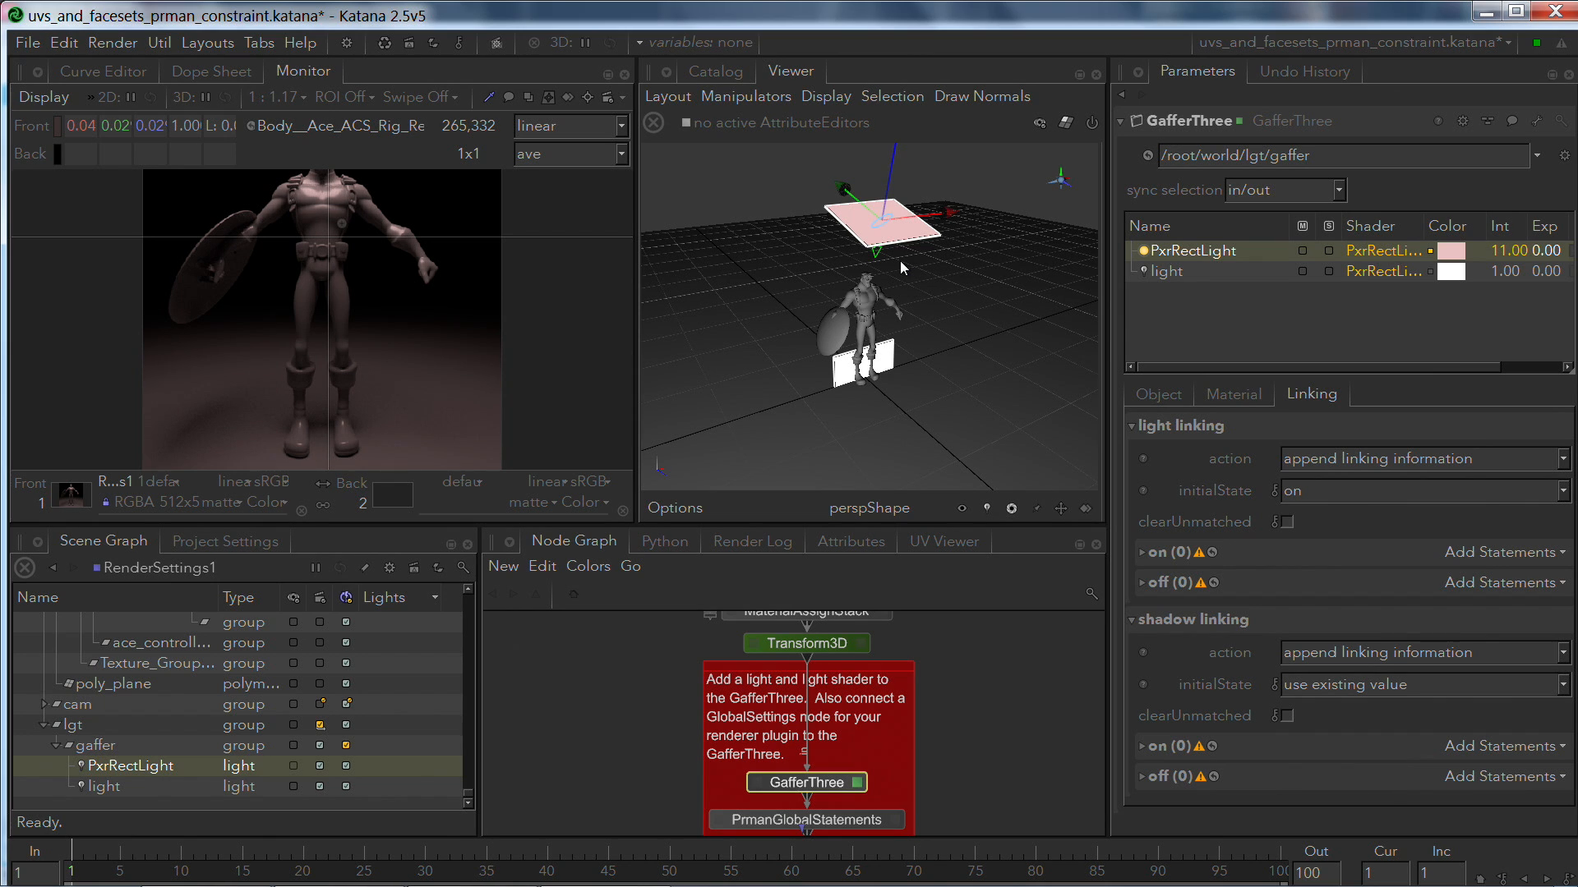
key(e)
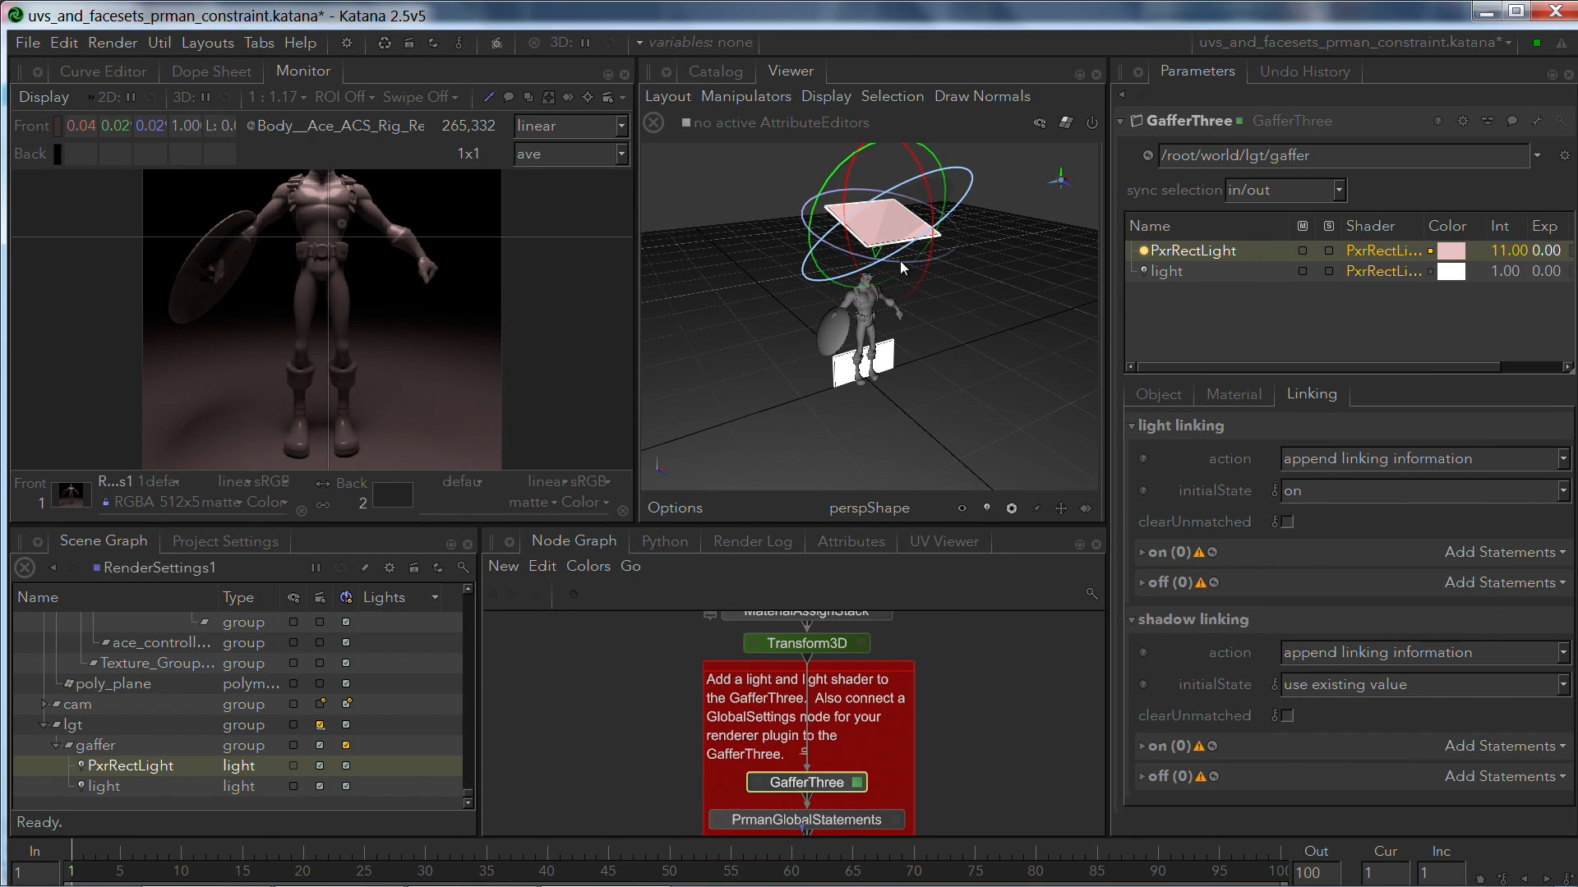
key(w)
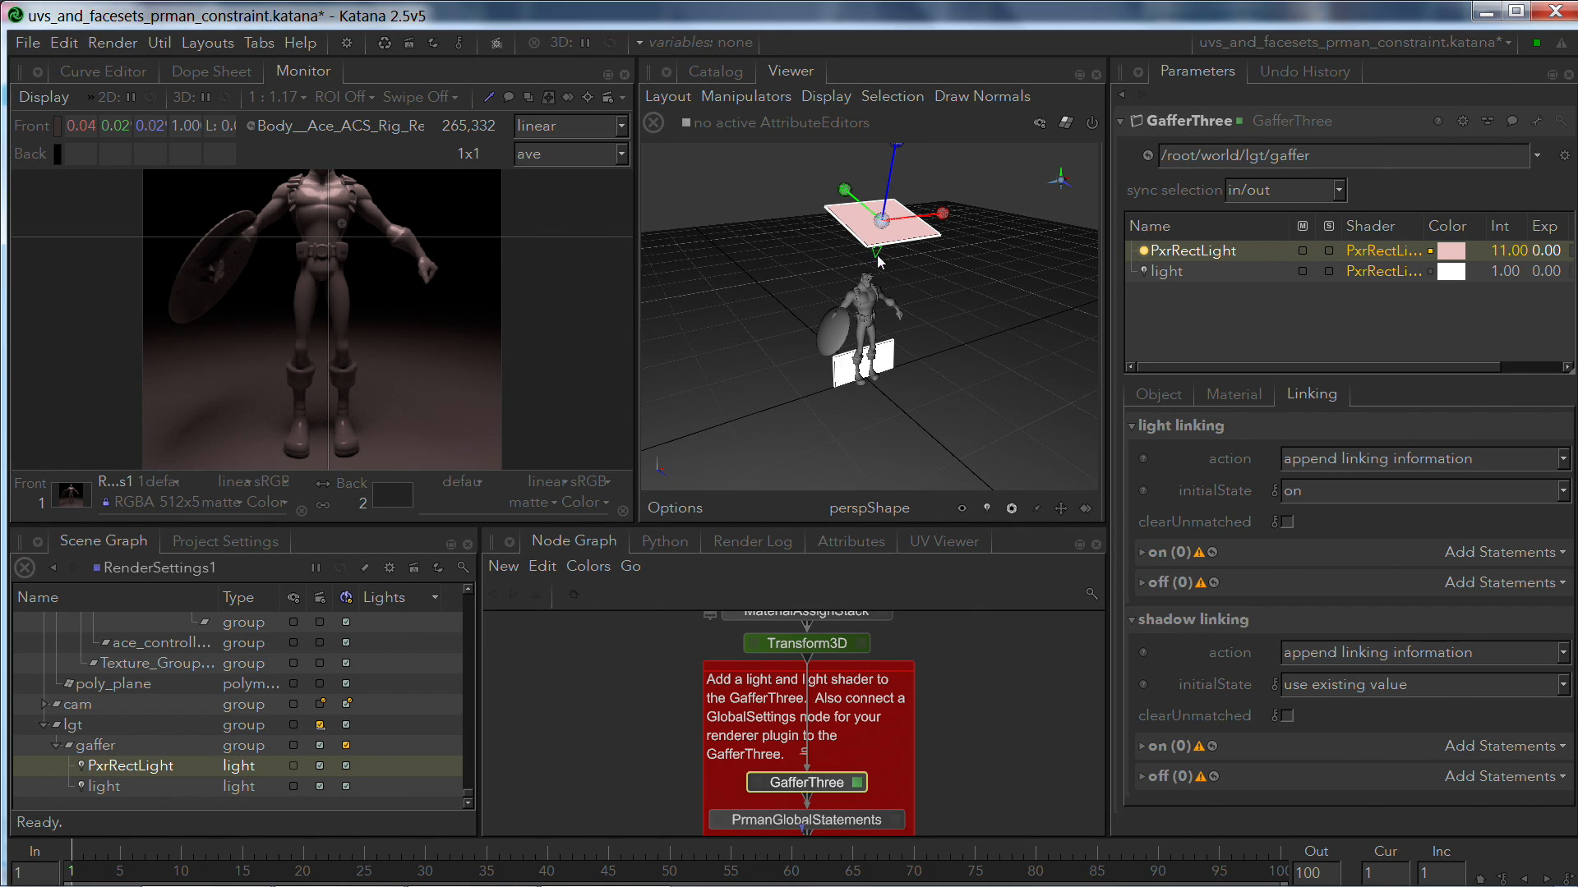
key(w)
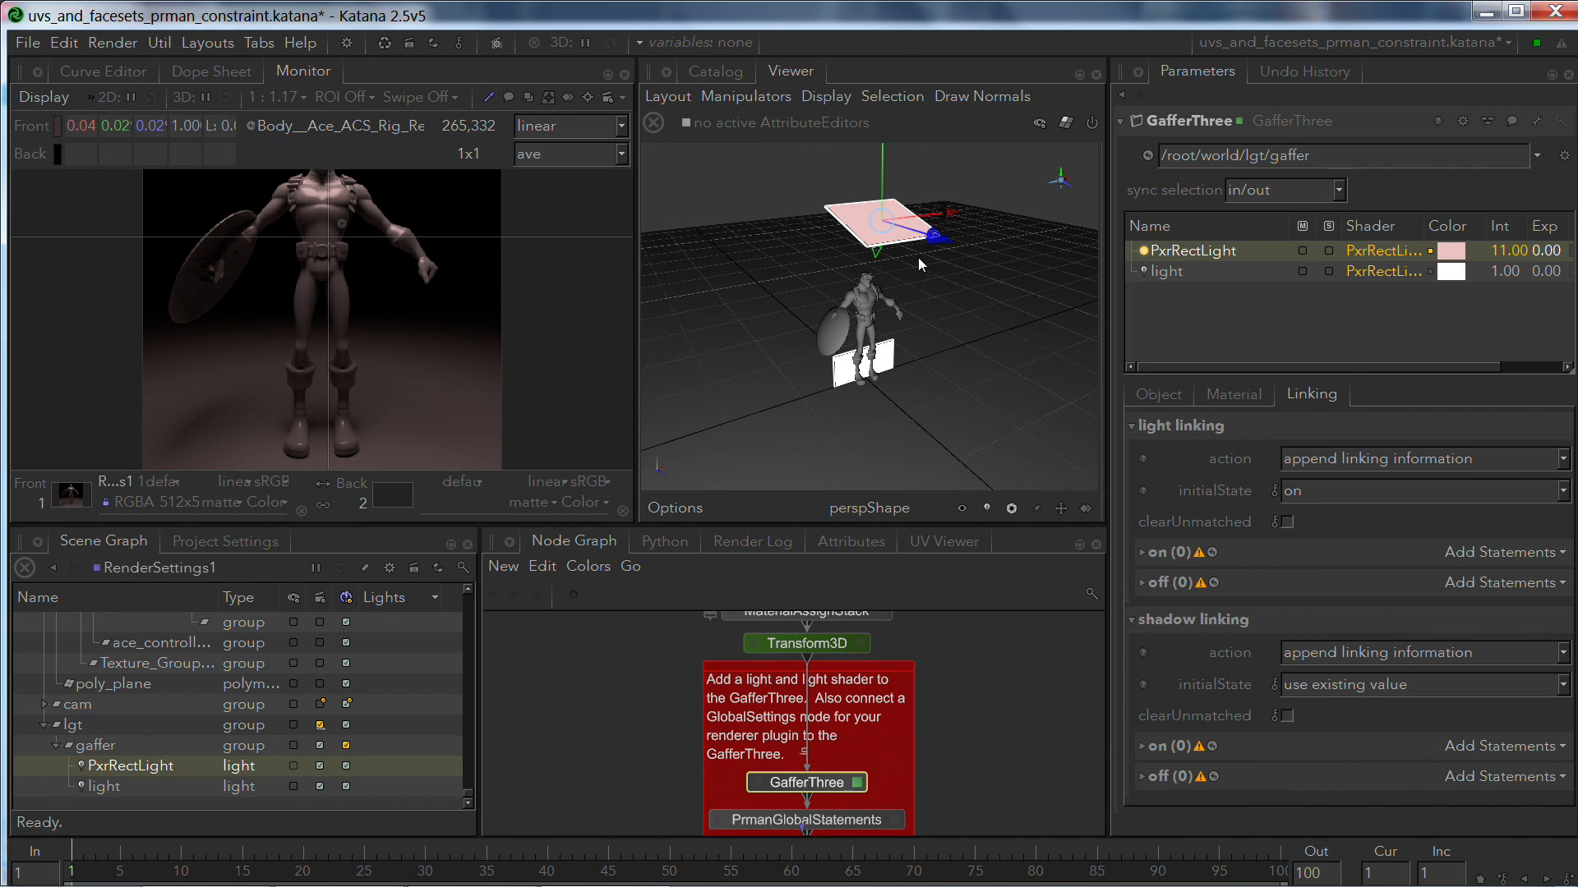
key(e)
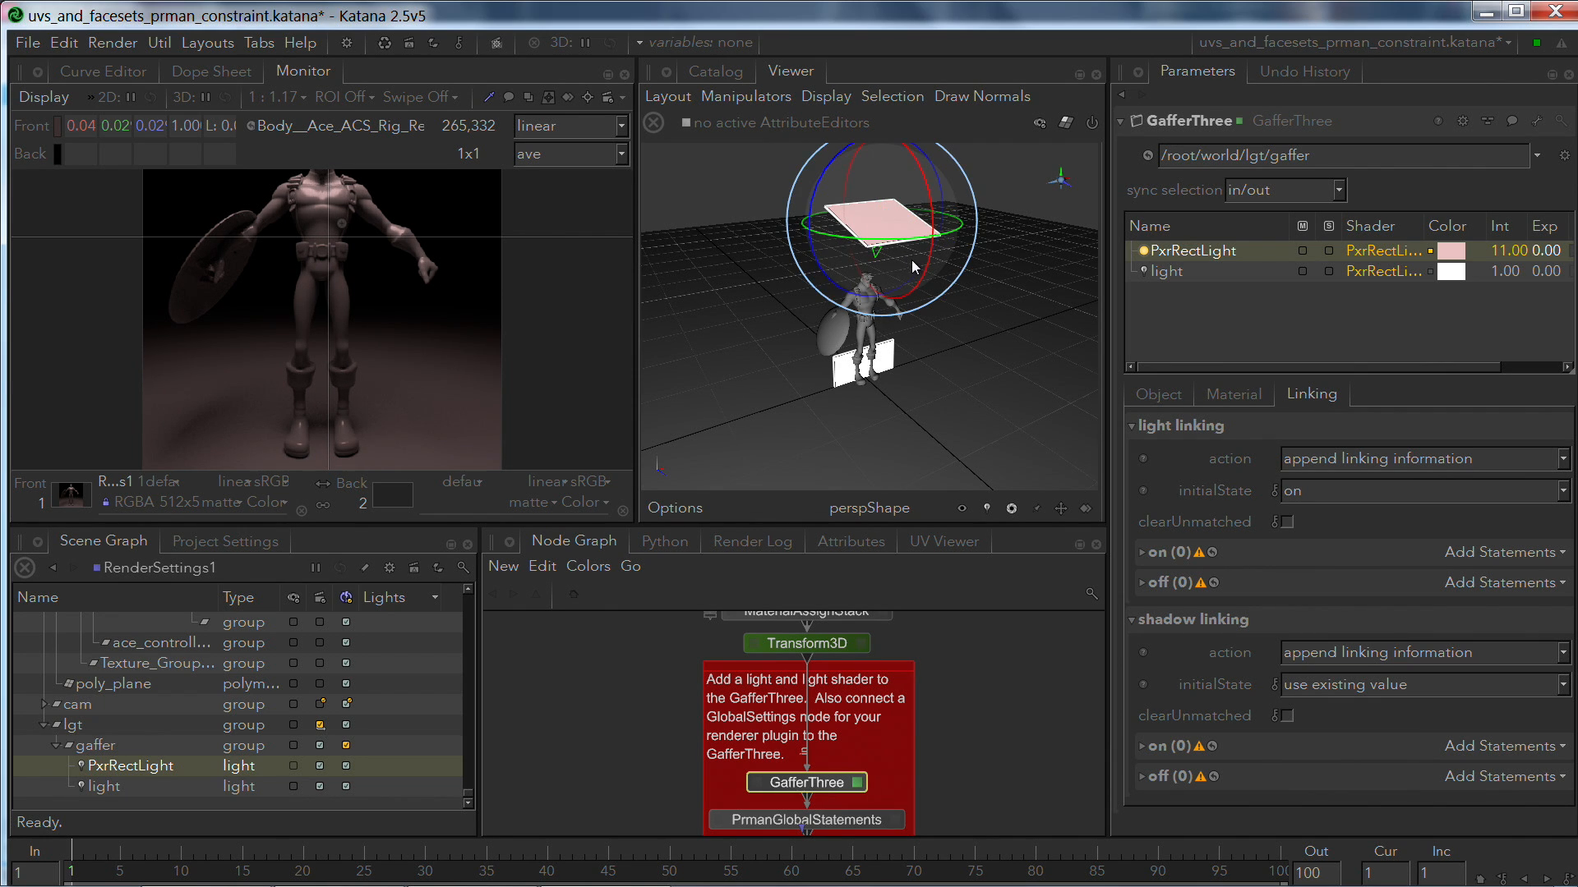
alt+drag(909, 270, 896, 337)
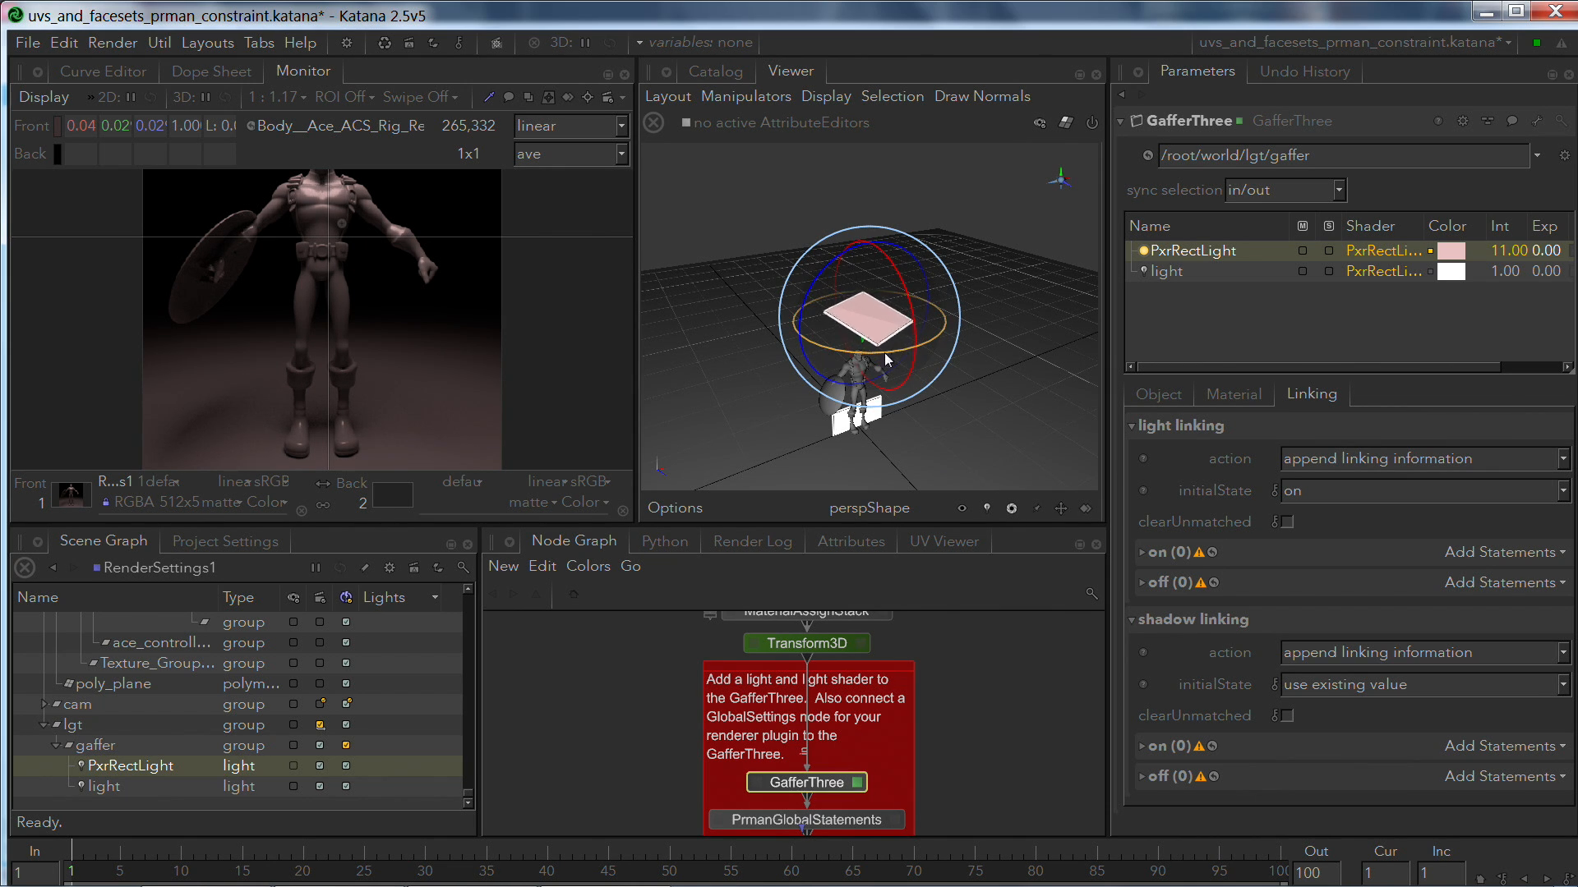
mouse_move(863, 360)
mouse_down()
mouse_move(830, 352)
mouse_move(885, 346)
mouse_move(840, 352)
mouse_up()
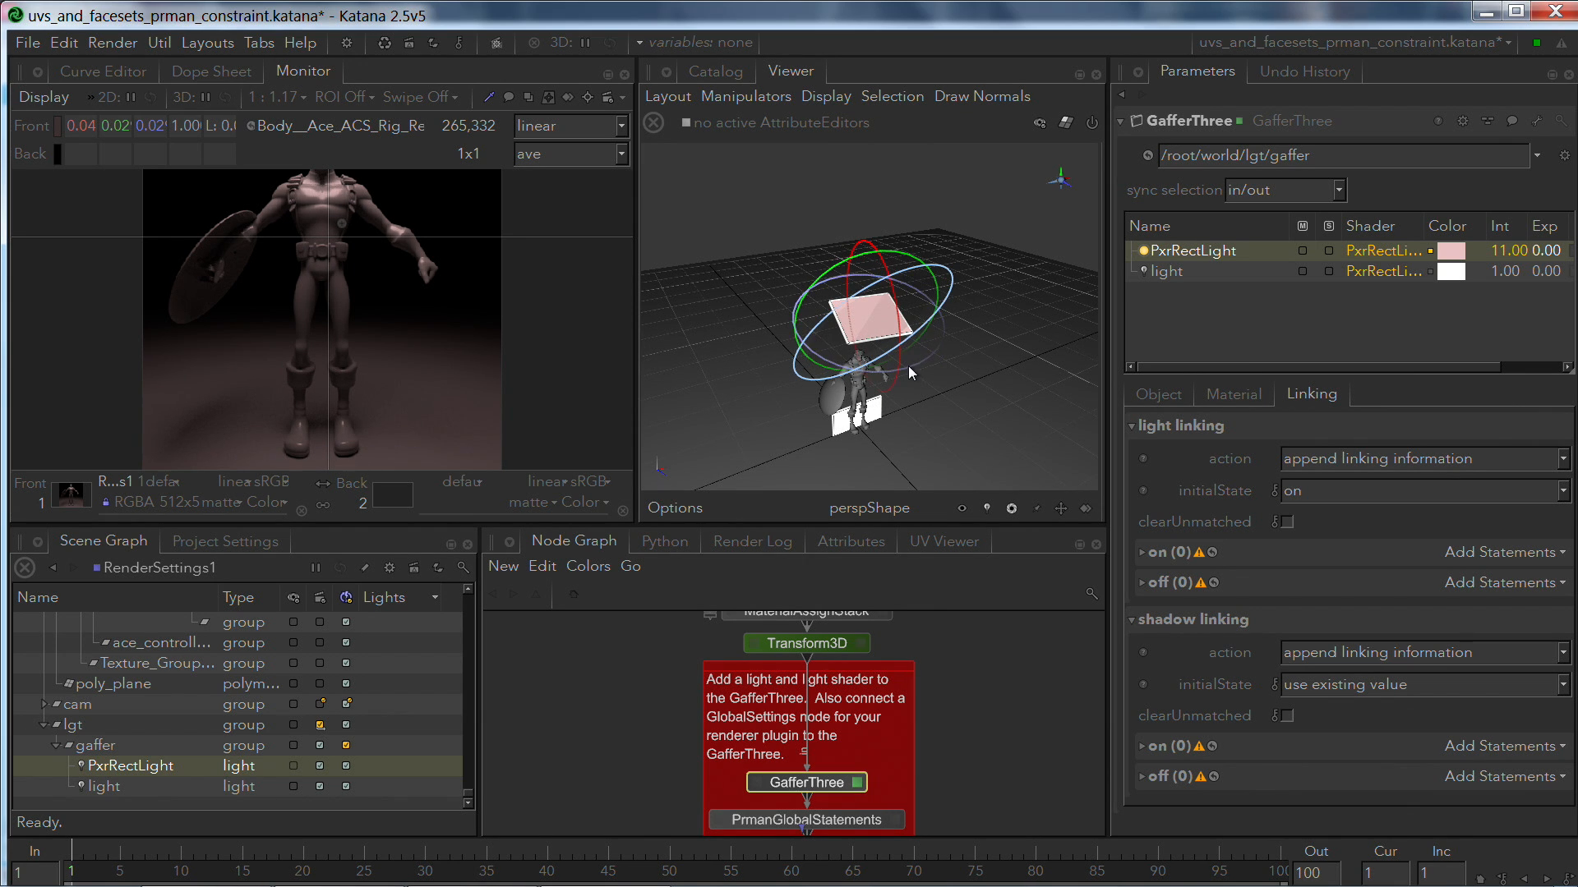
mouse_move(914, 362)
mouse_down()
mouse_move(928, 352)
mouse_move(901, 359)
mouse_up()
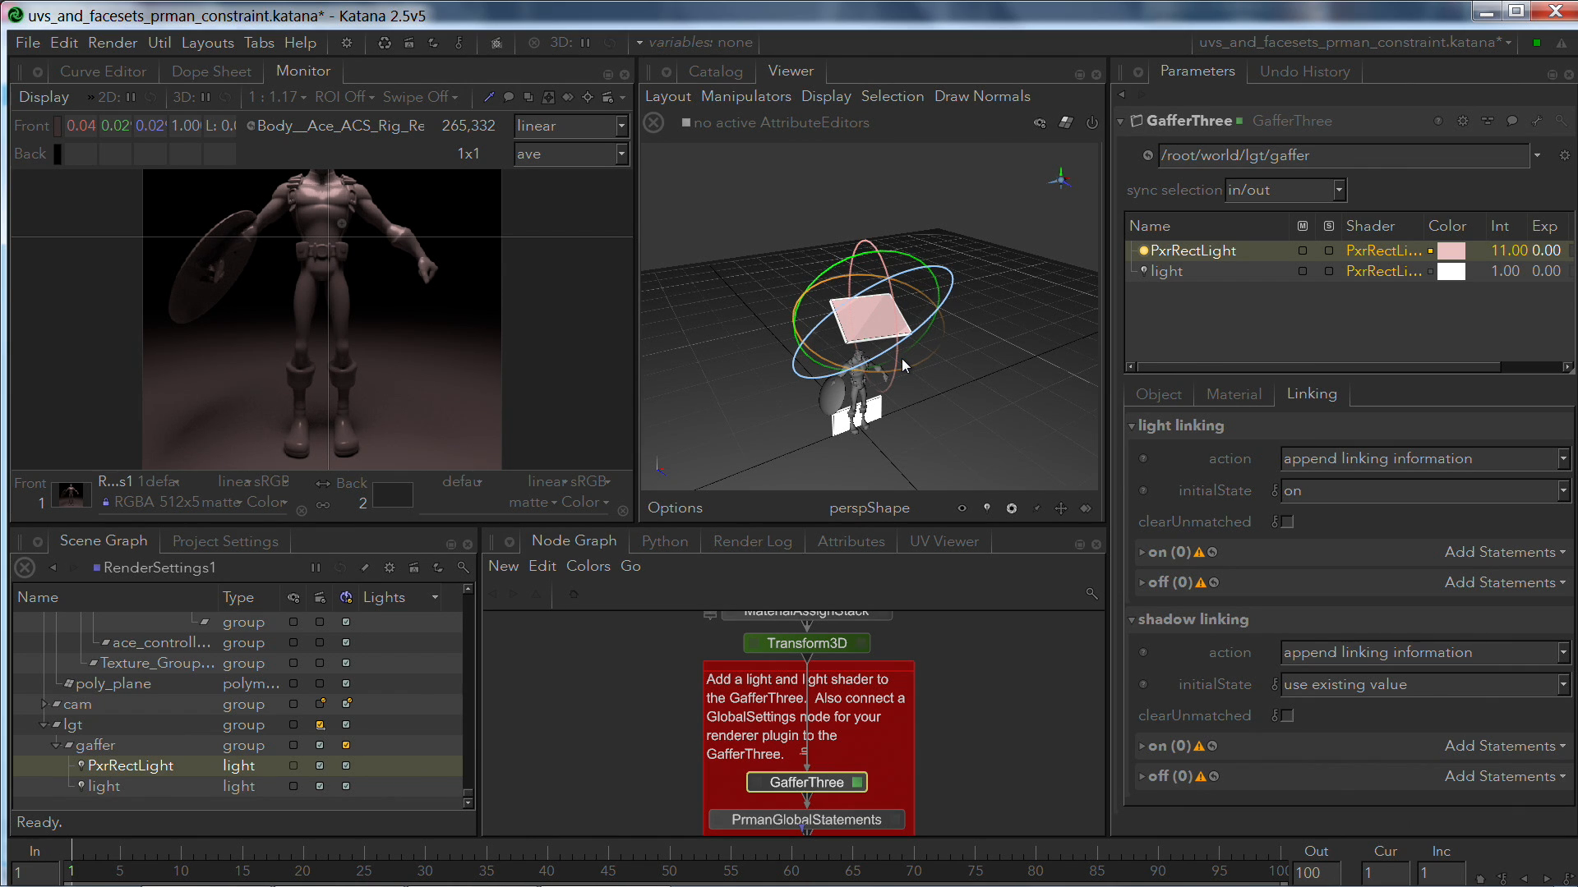
key(w)
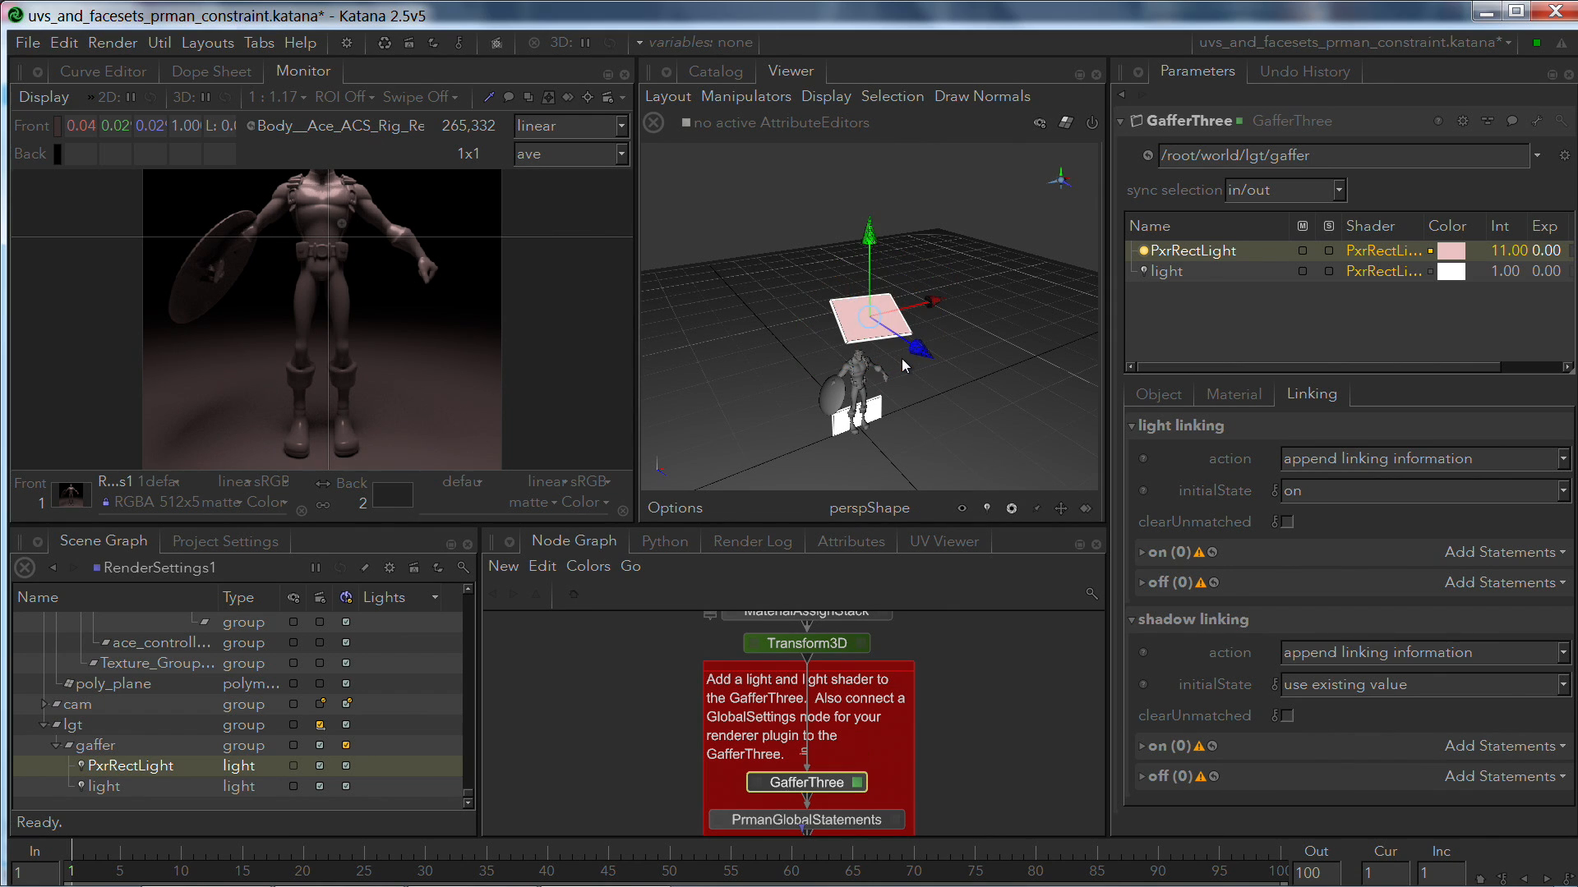
key(e)
key(e)
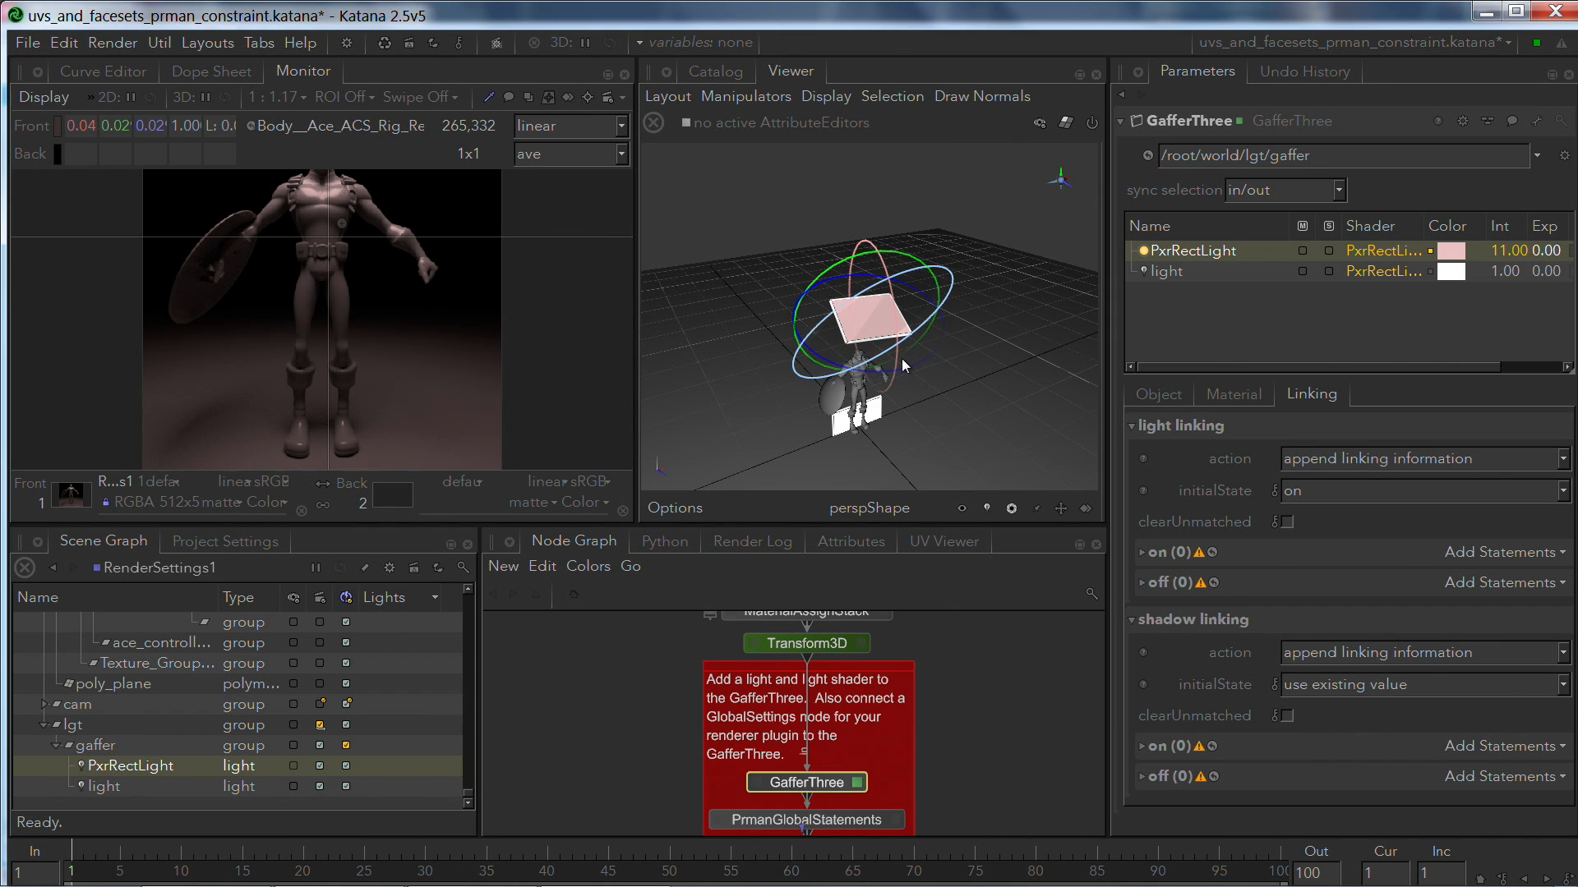
key(e)
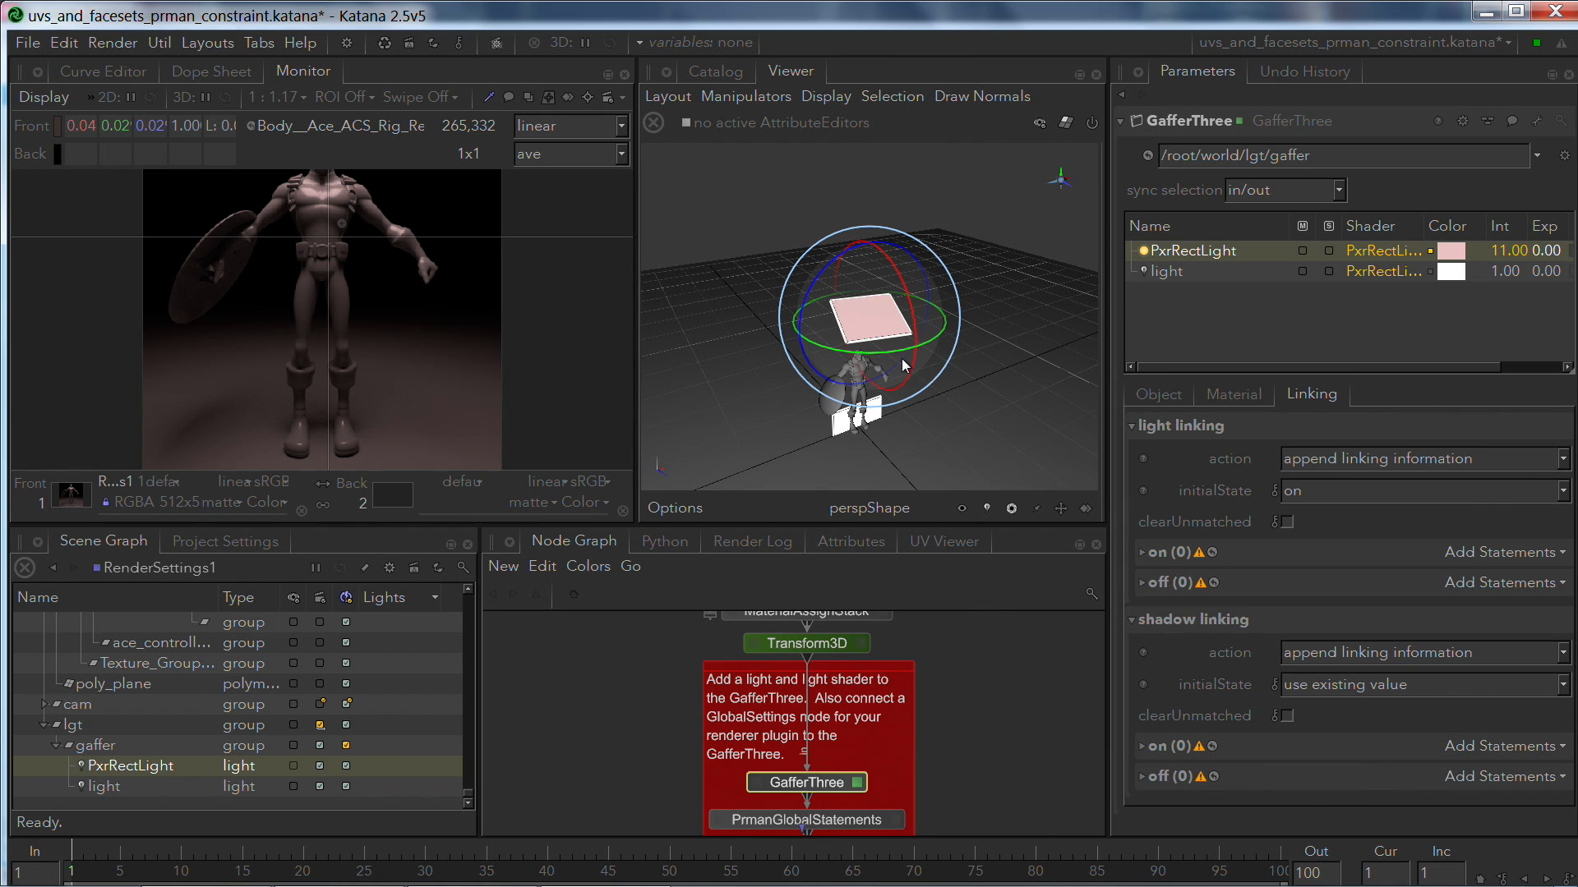
Step: Select the second light and move it up beside the PxrRectLight, to its right
click(1185, 272)
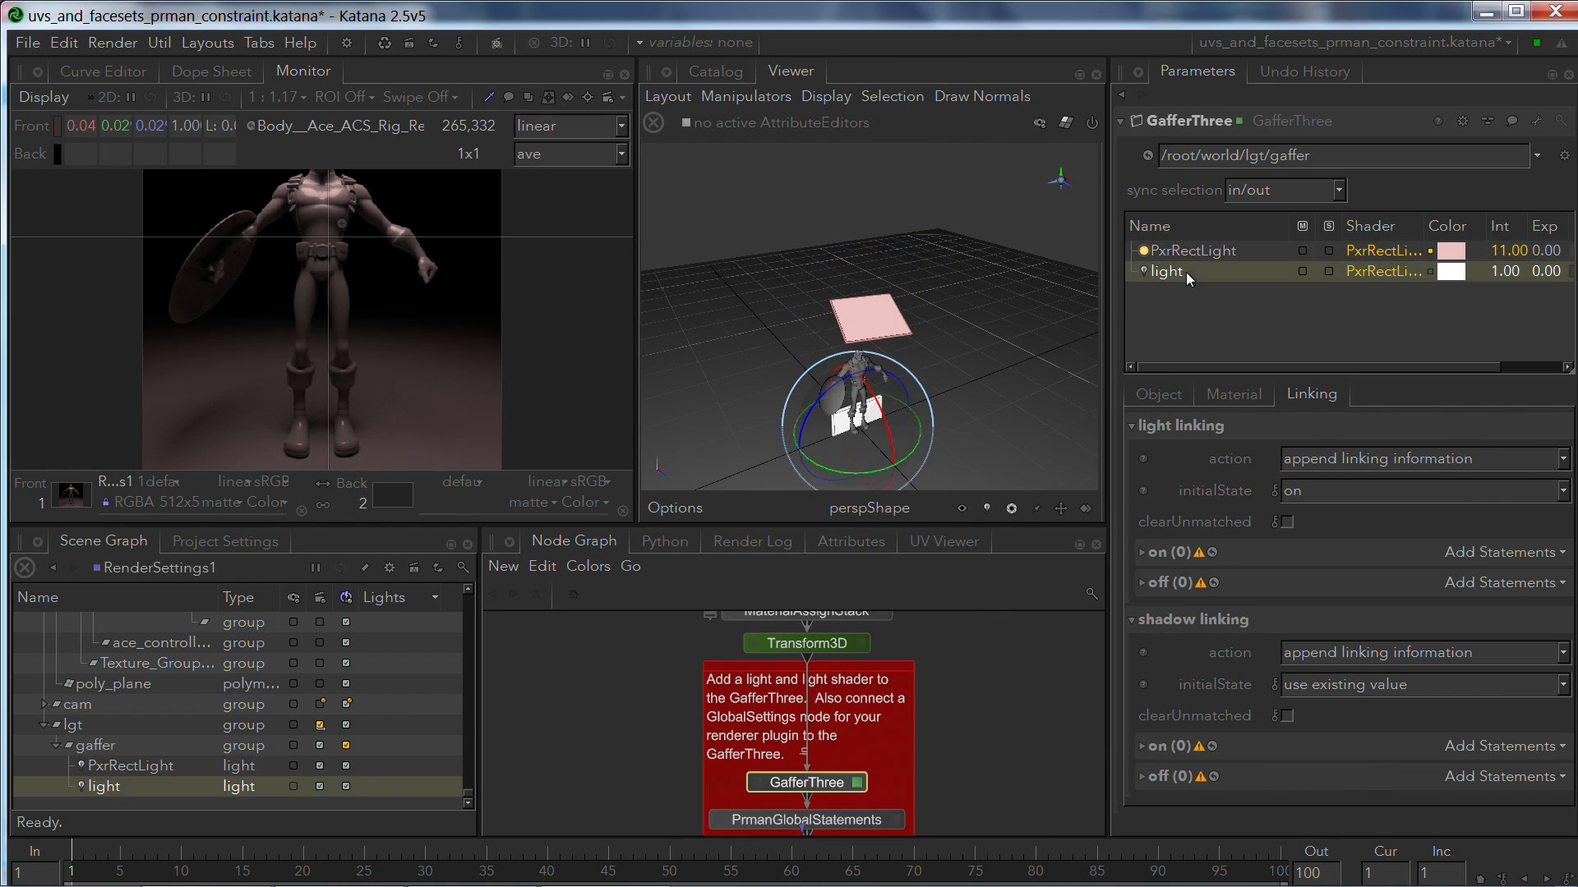
drag(859, 380, 851, 257)
key(e)
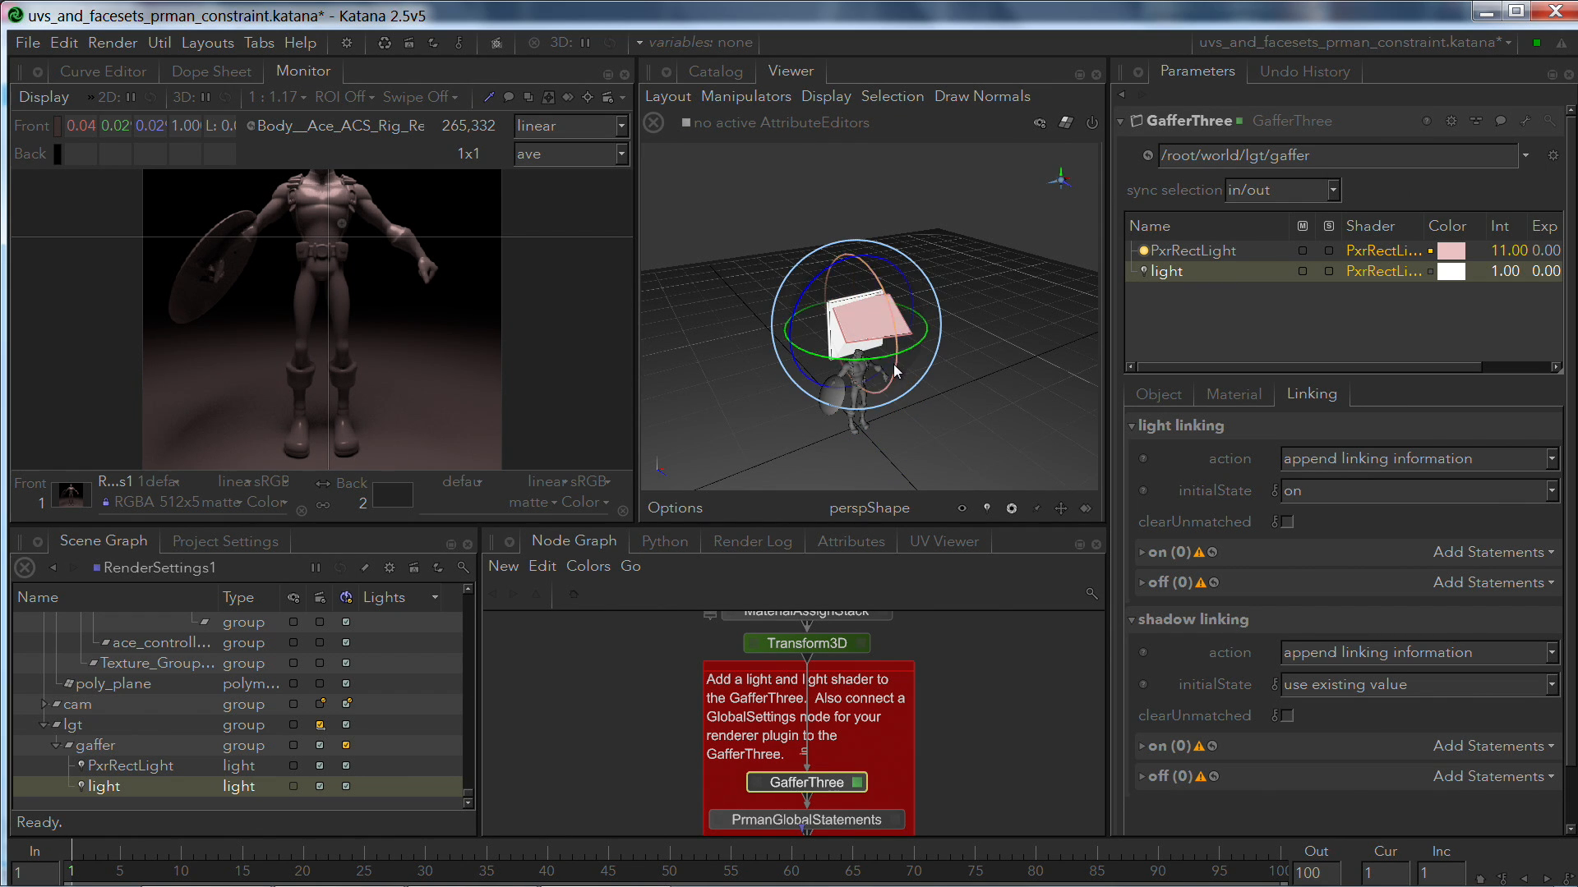
drag(894, 363, 994, 299)
key(w)
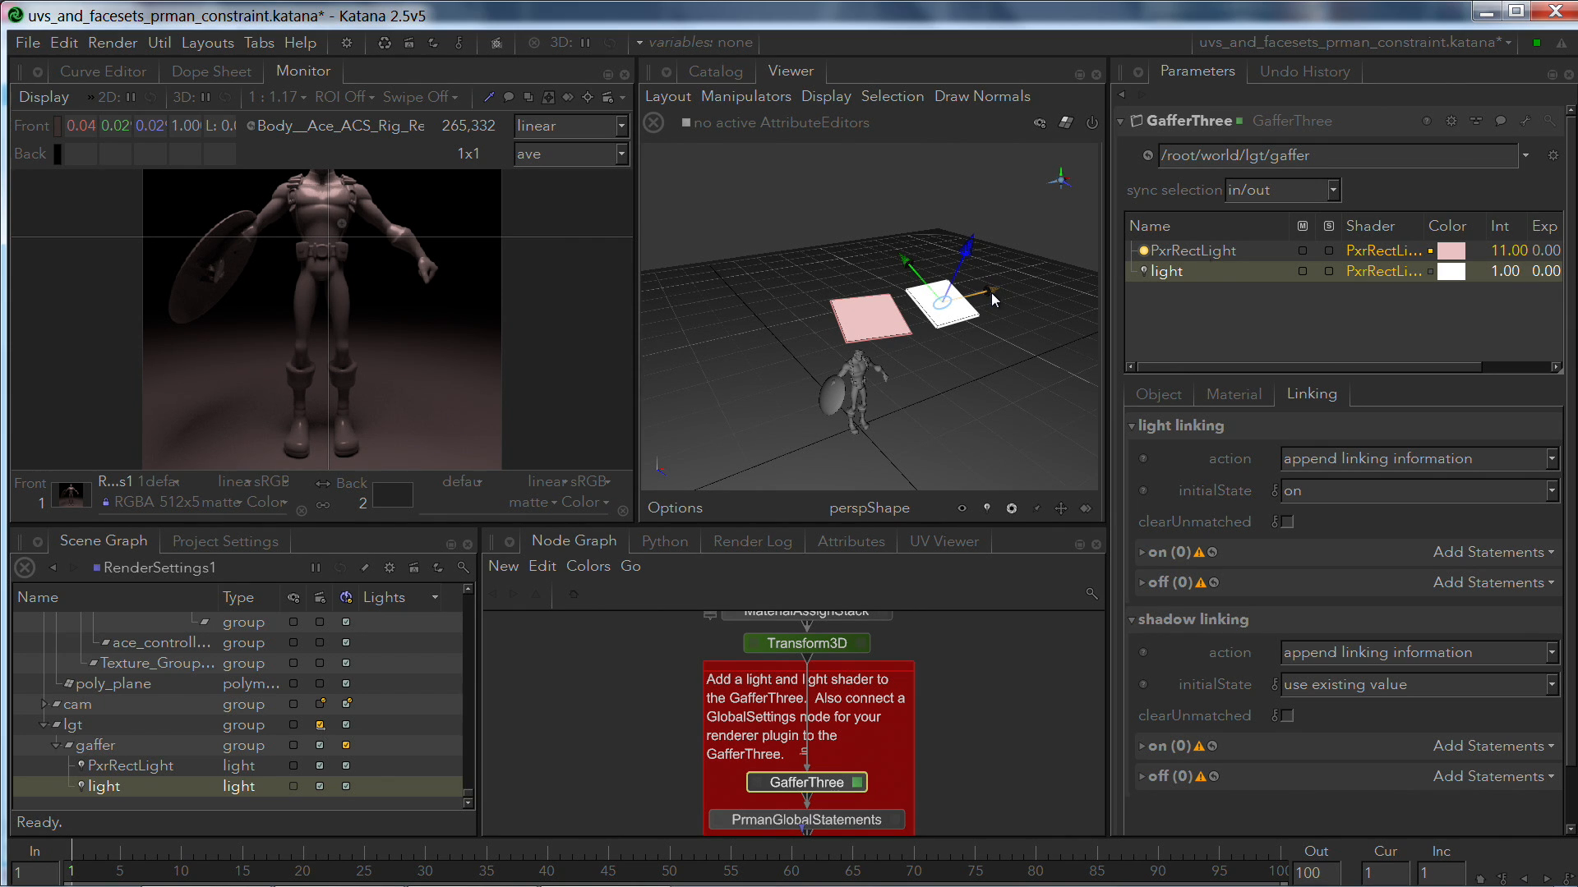
Step: Select both lights together, then switch between them in the GafferThree list
ctrl+click(1193, 250)
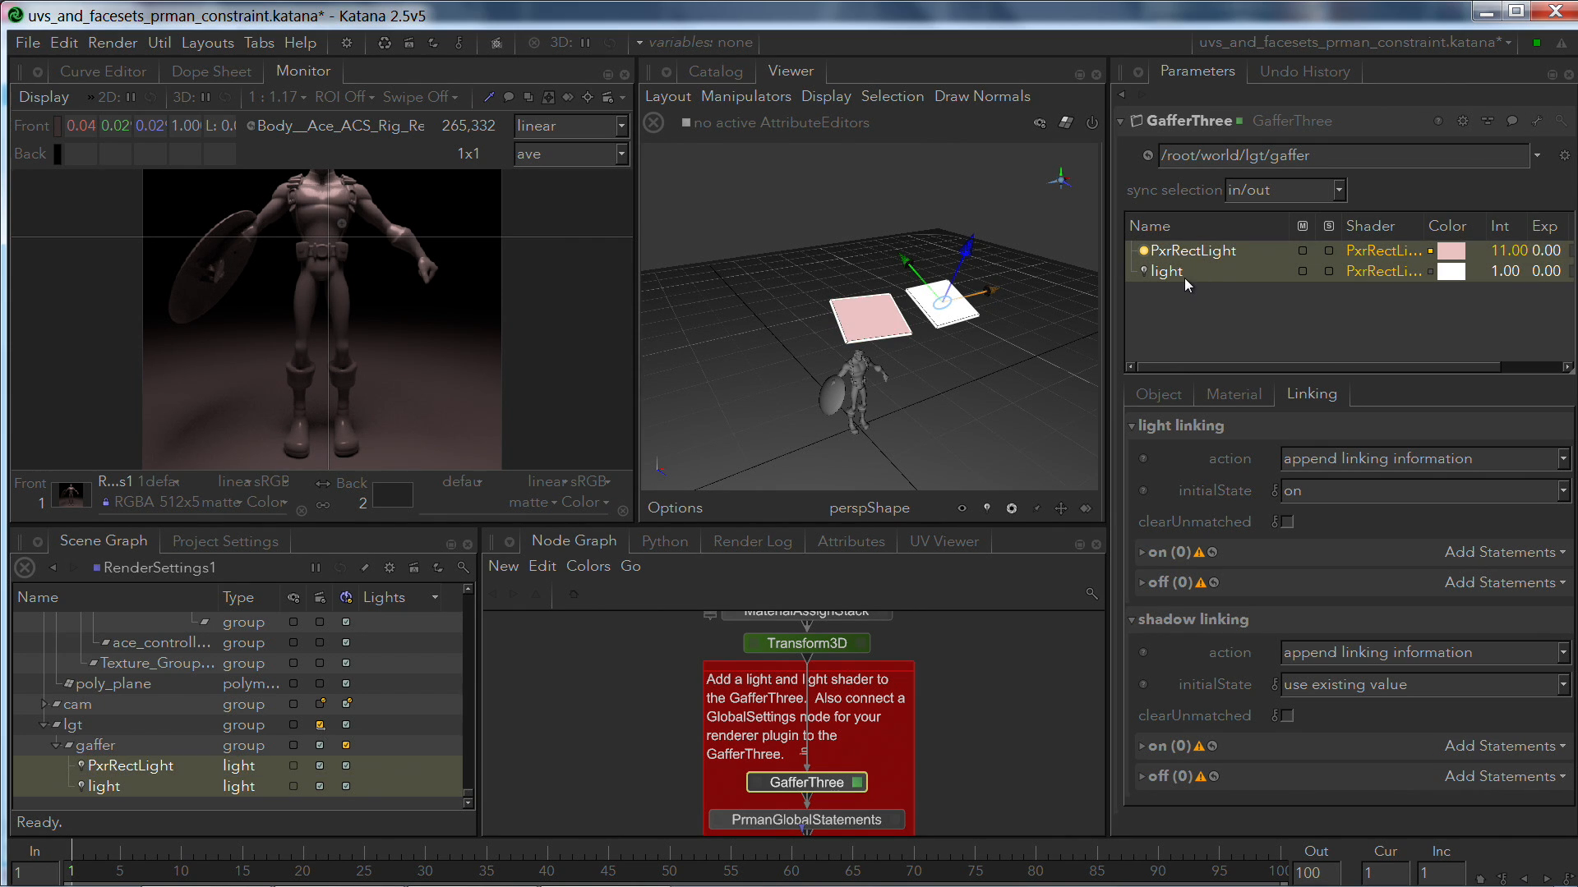
mouse_move(992, 296)
mouse_down()
mouse_move(973, 297)
mouse_move(997, 292)
mouse_up()
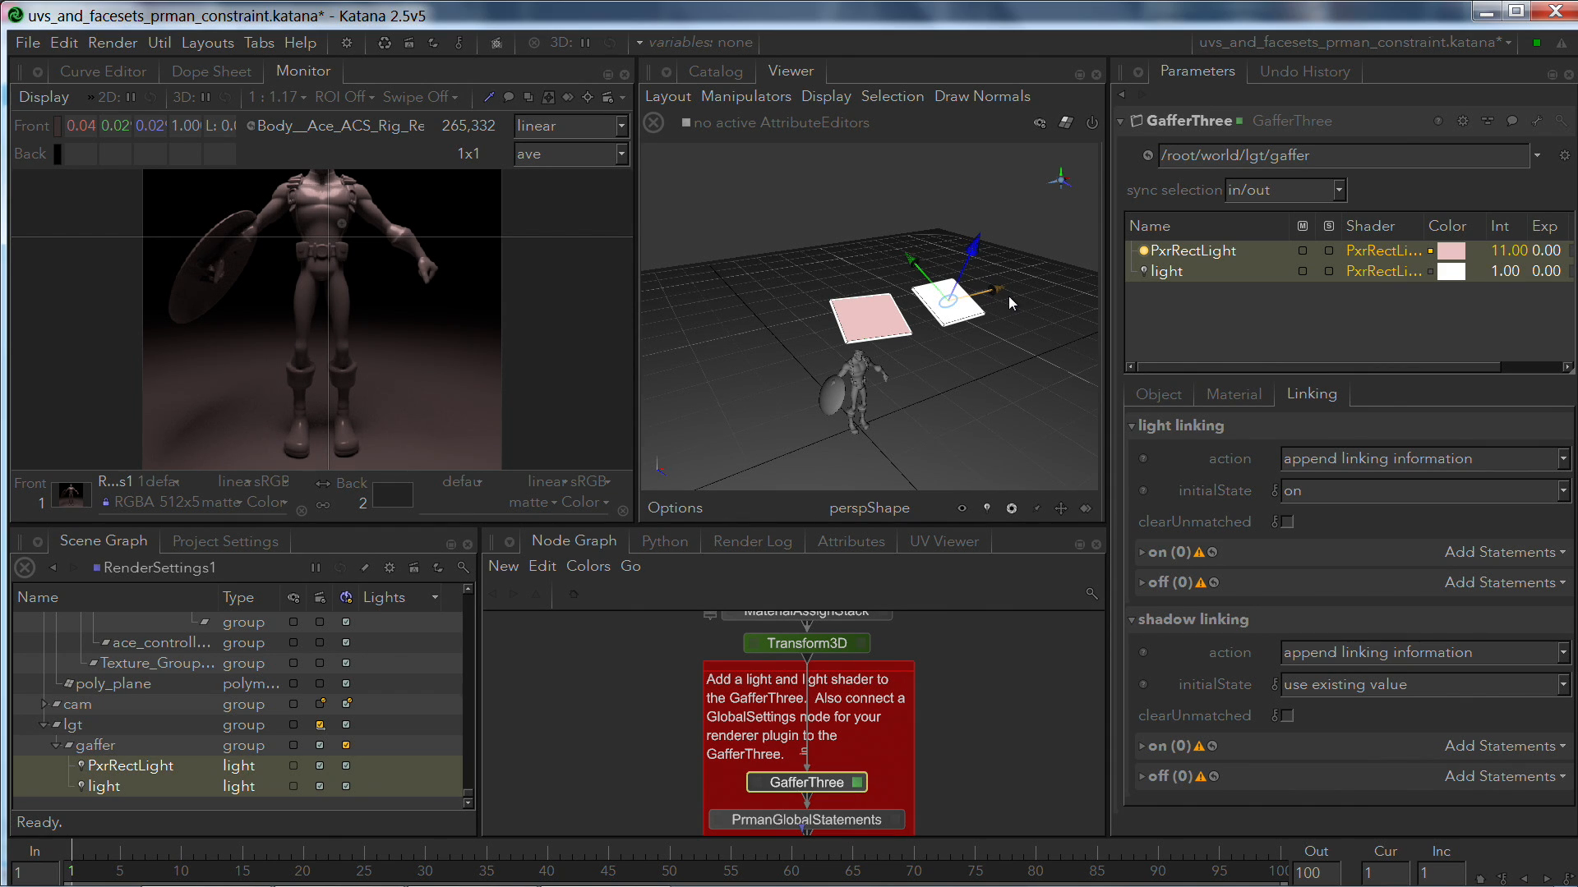
click(1183, 273)
click(1195, 257)
click(1203, 269)
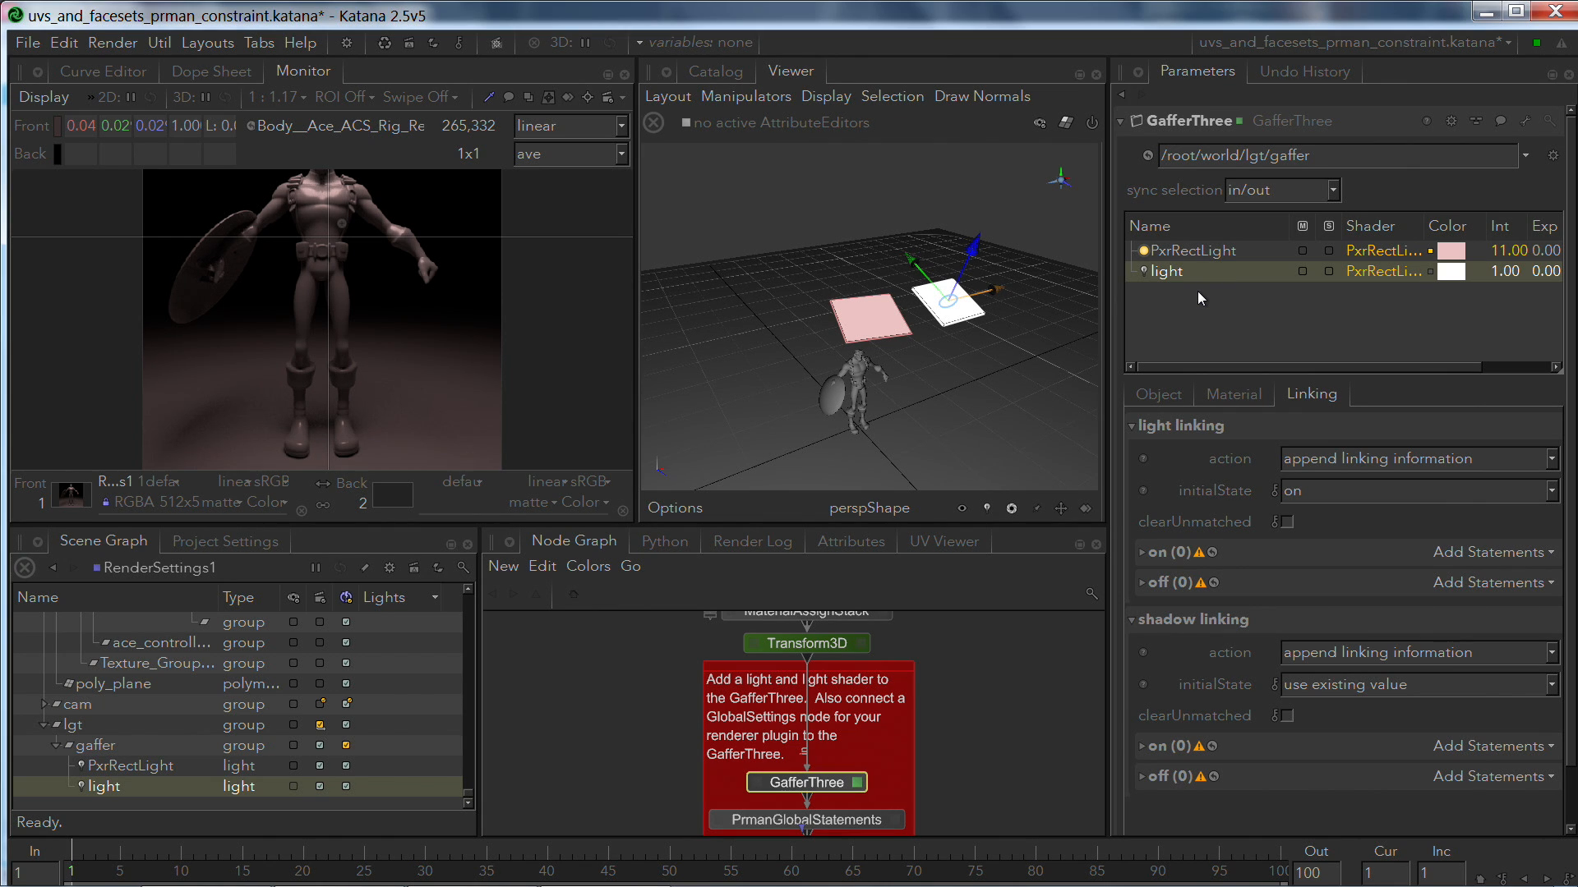
click(1193, 251)
click(1191, 270)
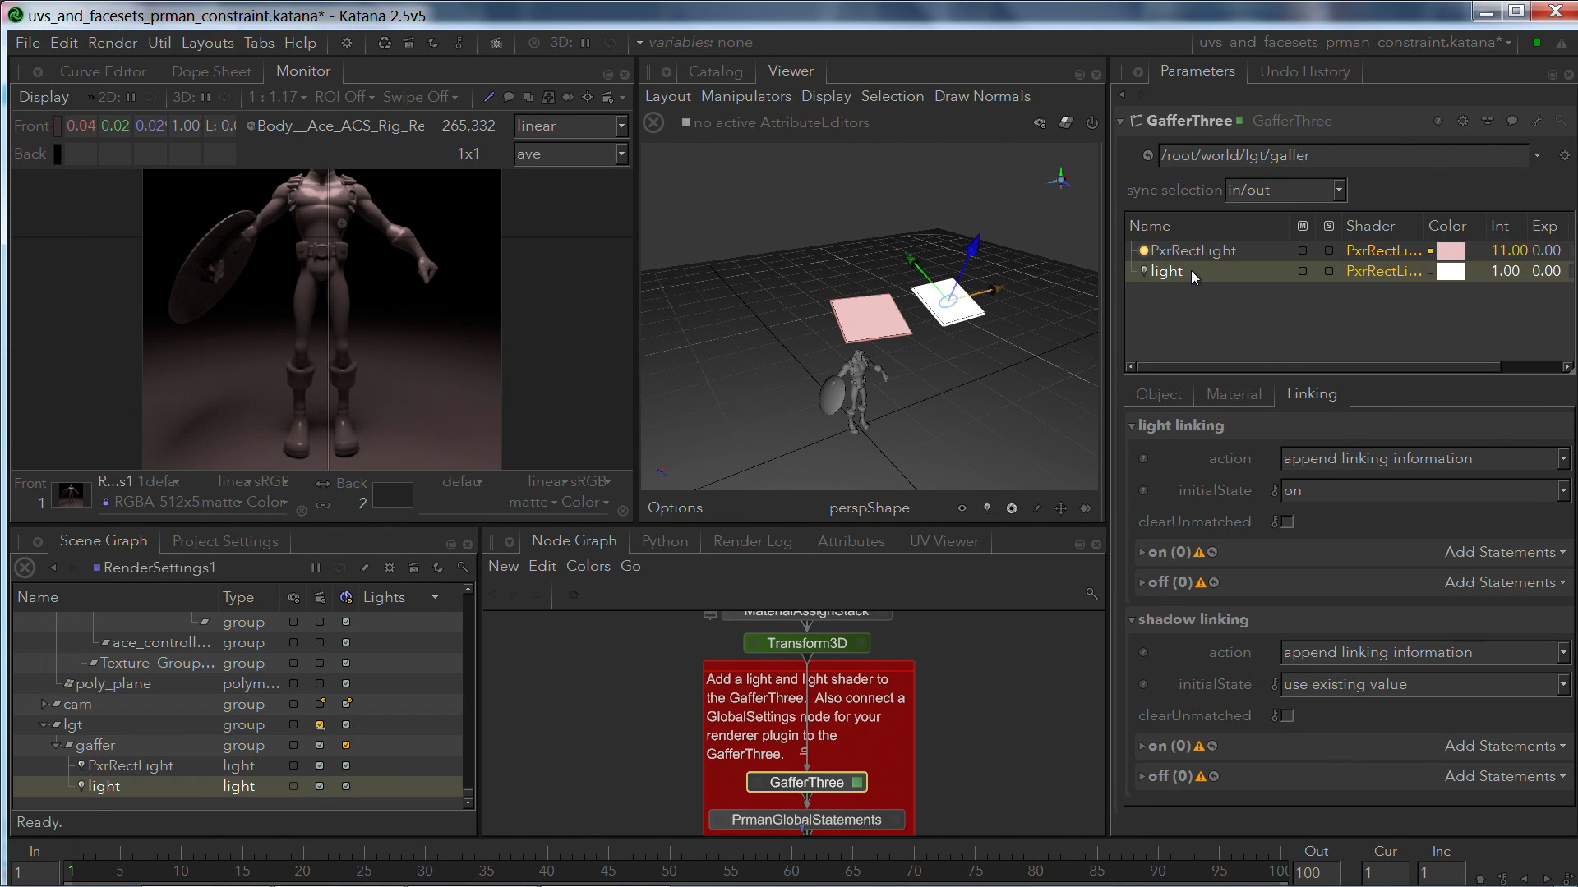
Step: Add a rig to the GafferThree and move both lights under it
right_click(1164, 299)
mouse_move(1308, 318)
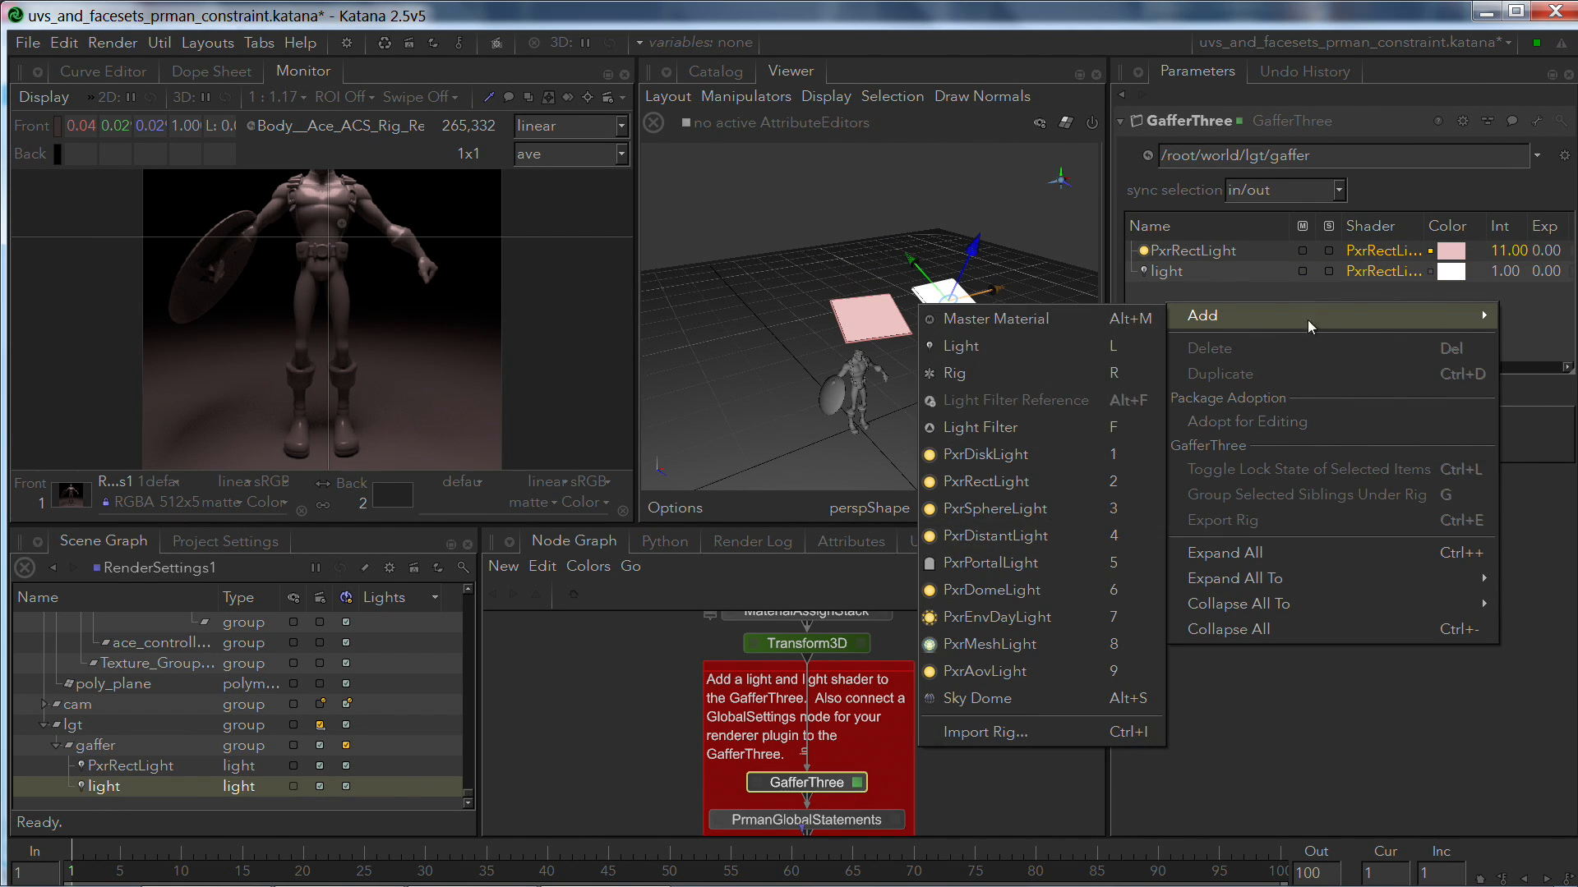
click(1055, 371)
click(1204, 256)
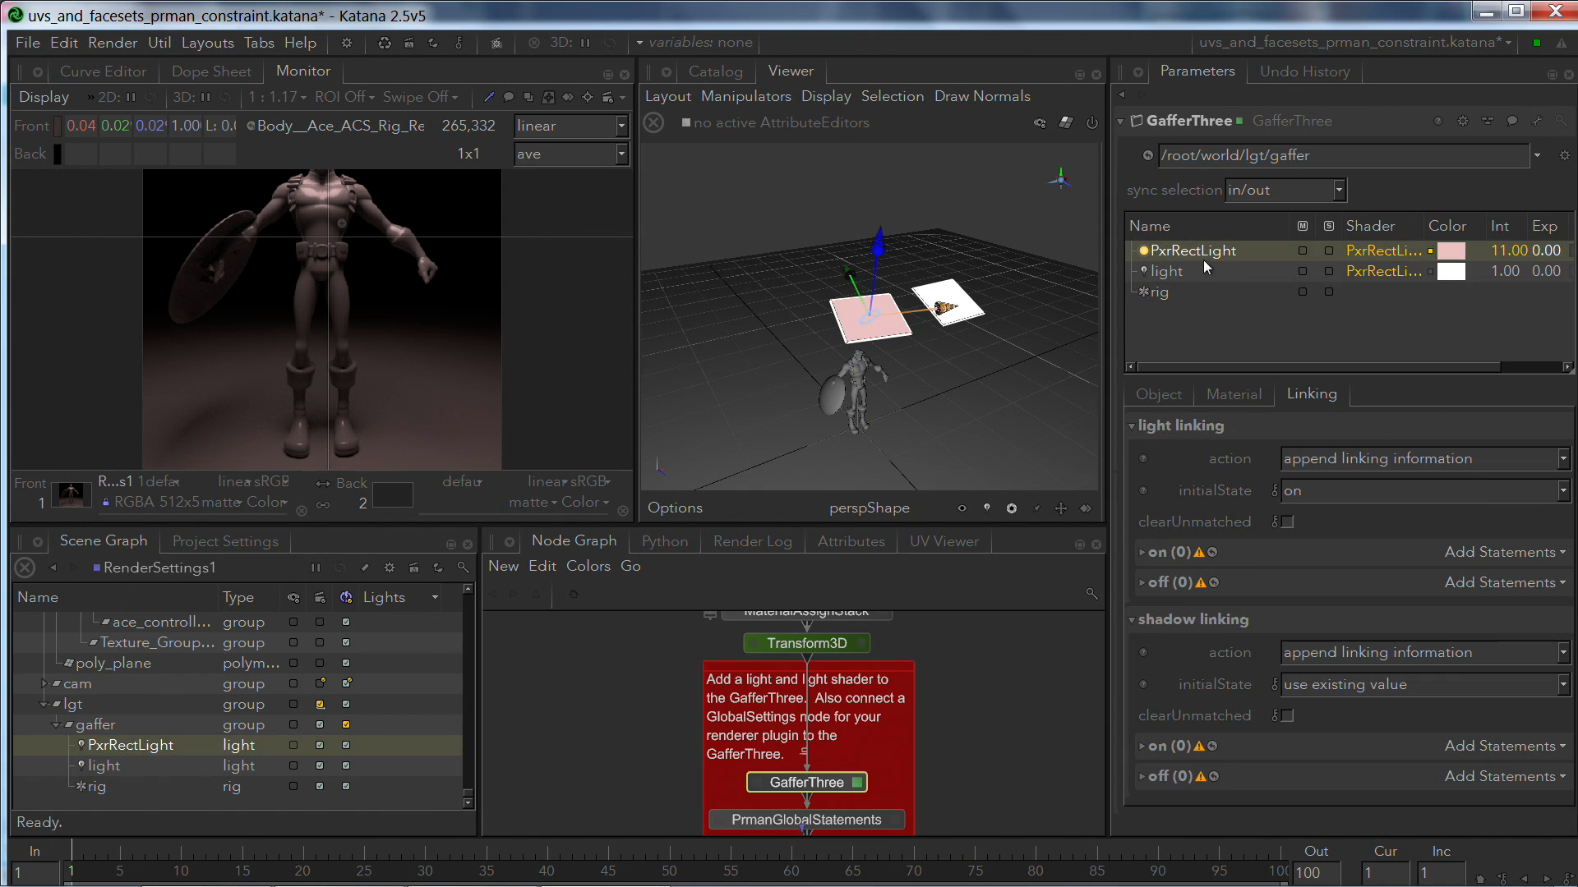
click(1198, 272)
ctrl+click(1201, 253)
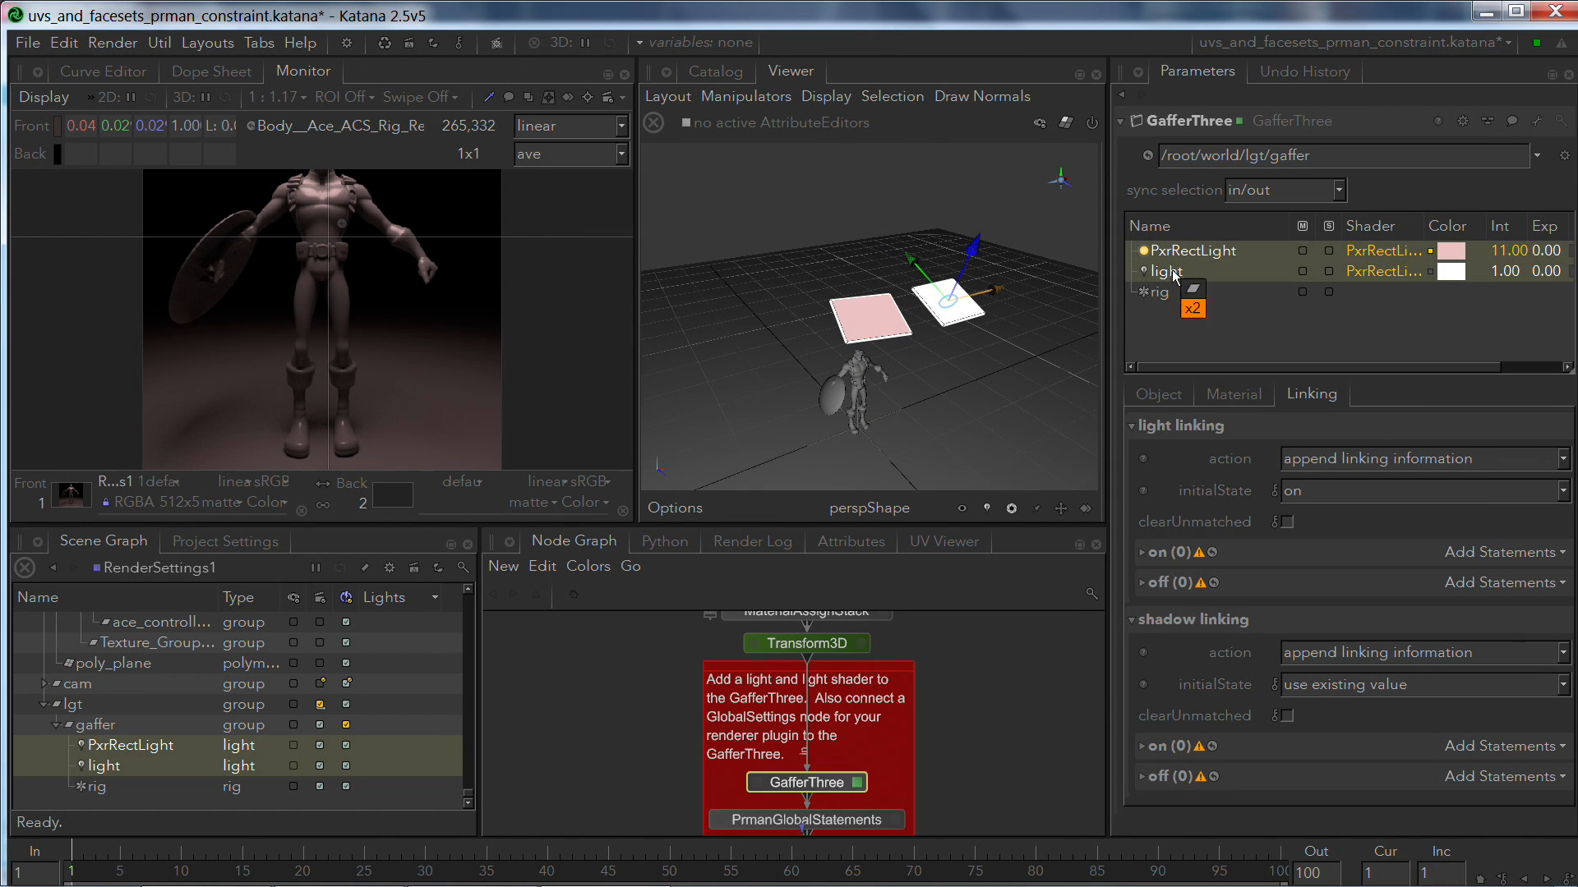
drag(1177, 273, 1247, 306)
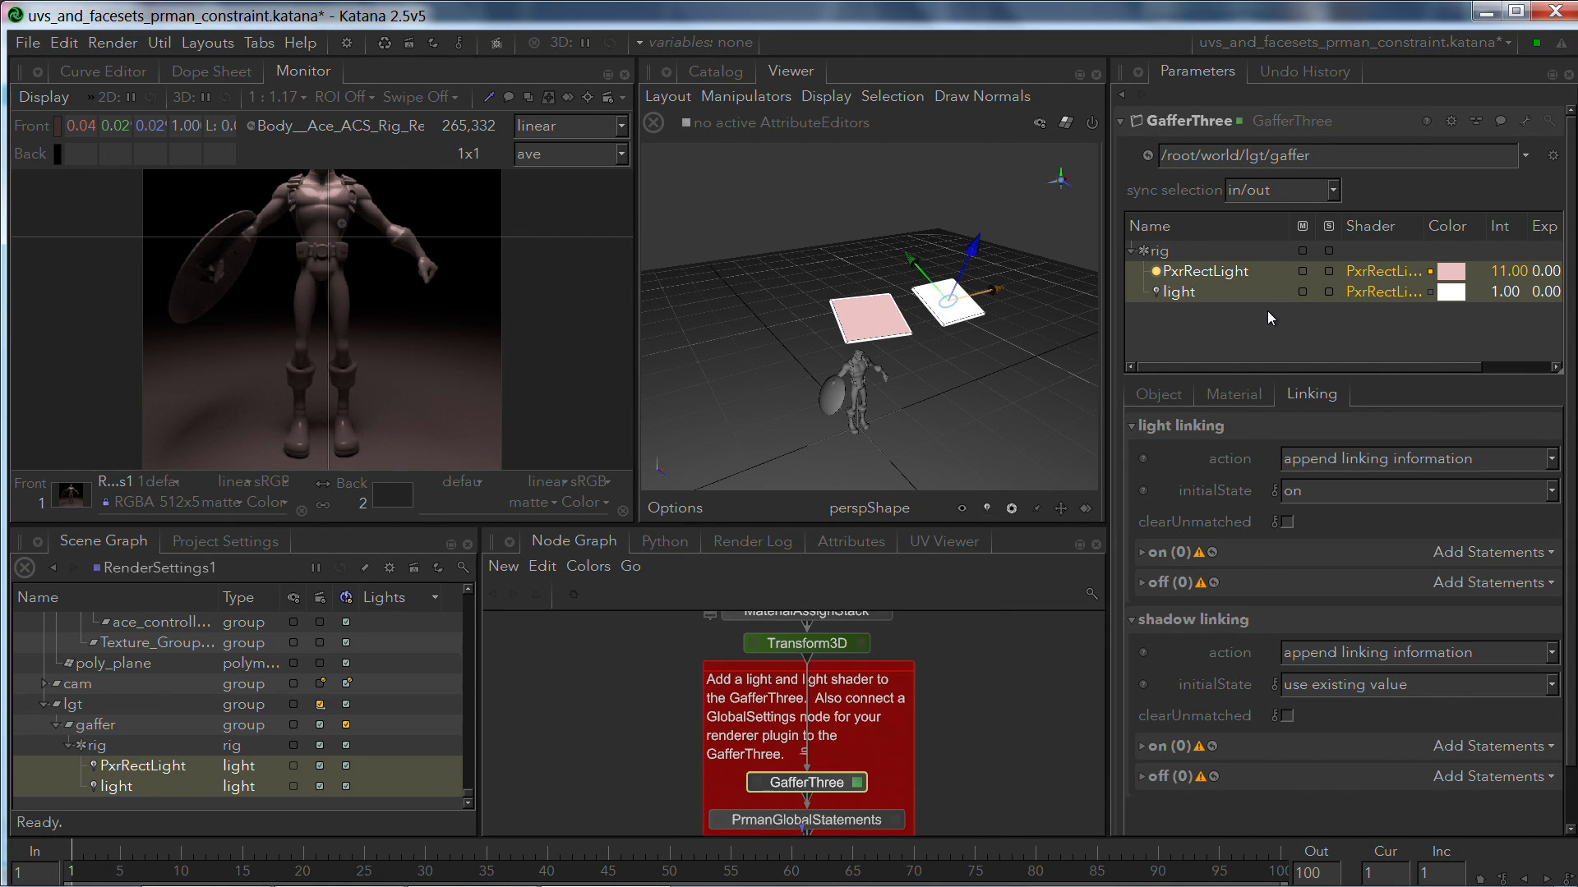
Step: Select the rig and switch between the two lights inside it to check the selection
click(1196, 252)
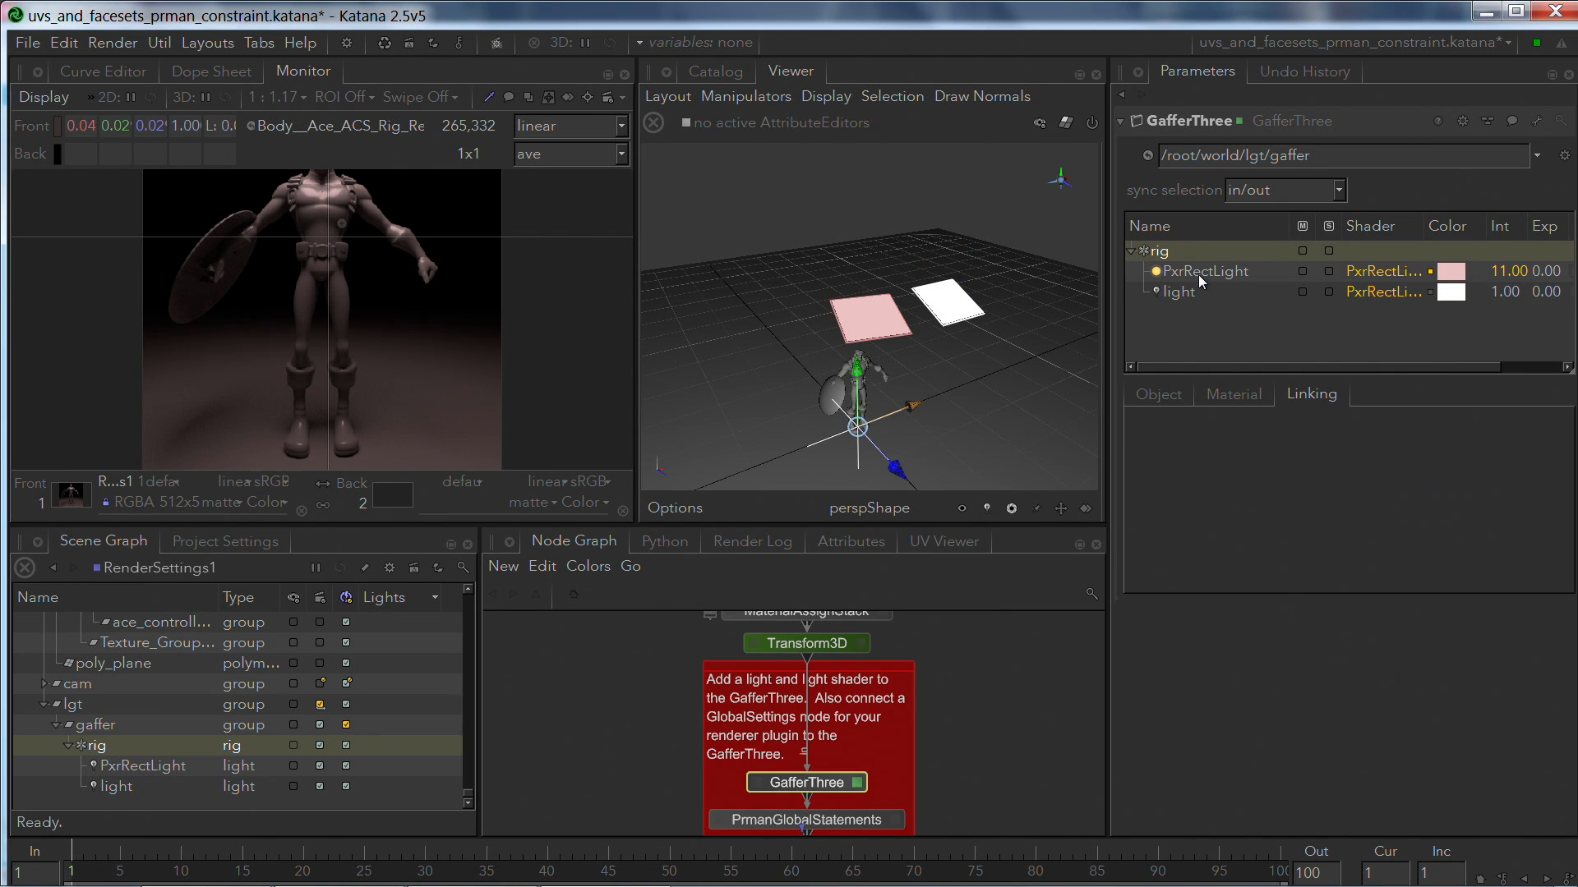
mouse_move(907, 403)
mouse_down()
mouse_move(965, 388)
mouse_move(906, 421)
mouse_up()
click(1220, 276)
click(1215, 291)
click(1218, 275)
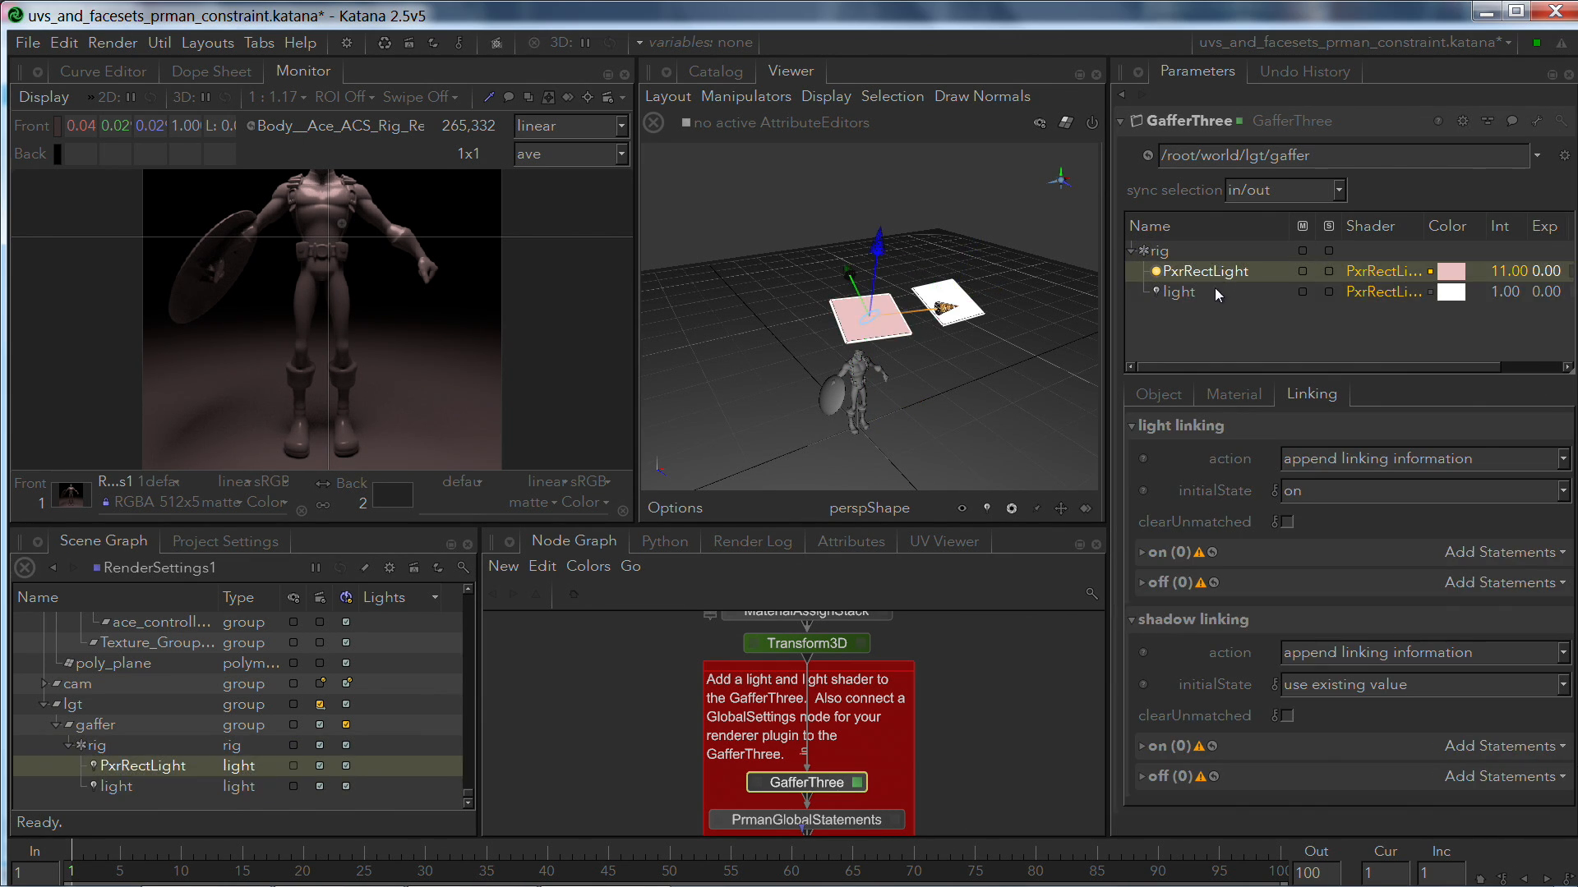
click(1215, 291)
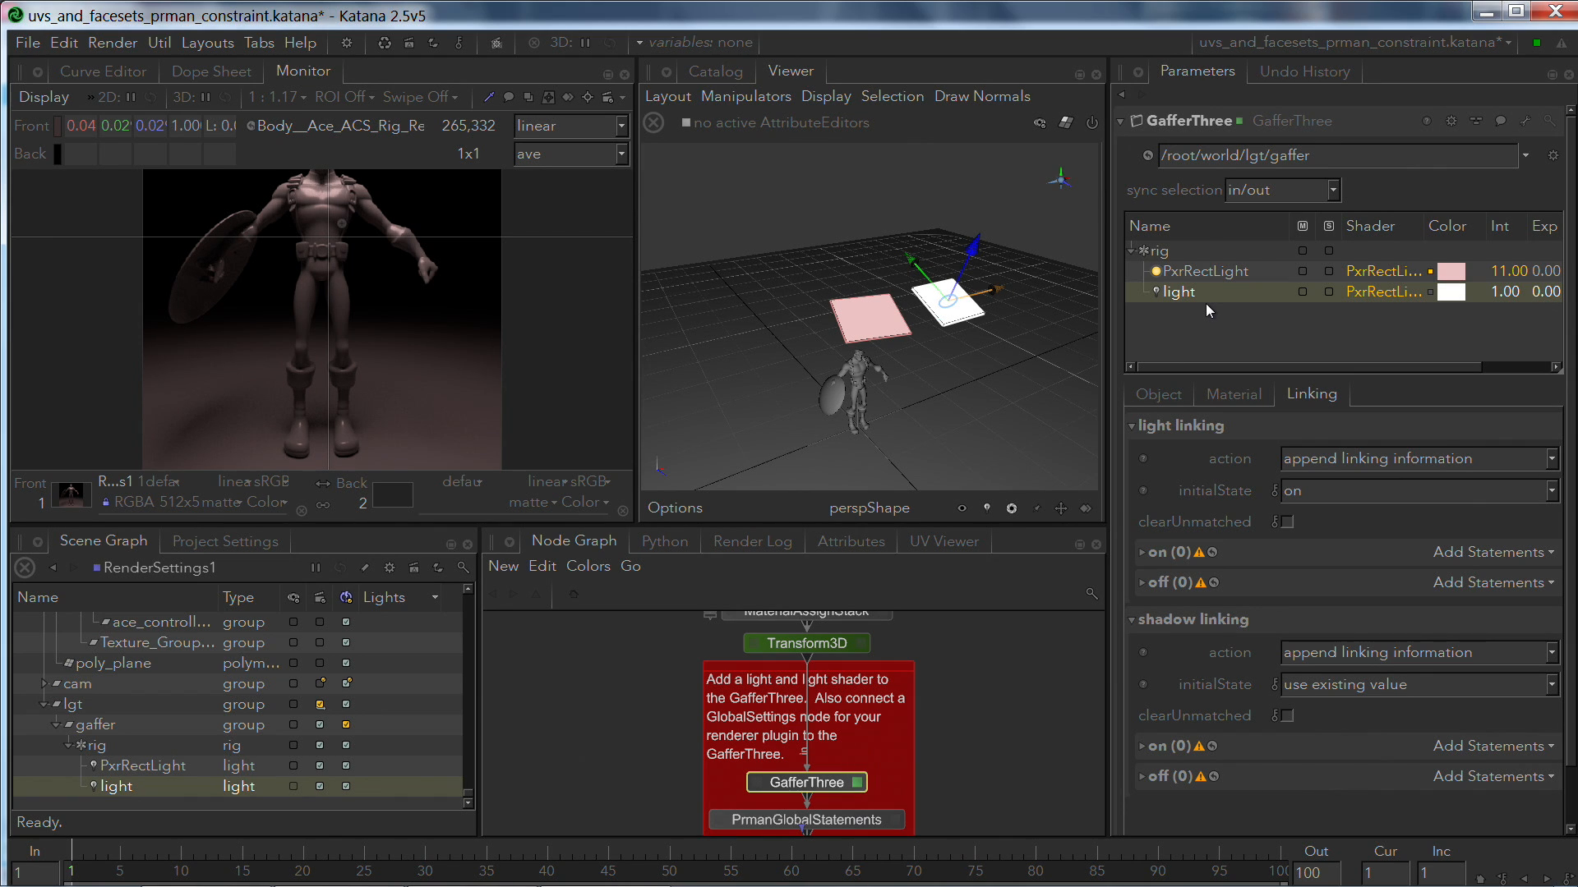
click(1206, 271)
click(1198, 290)
click(1197, 278)
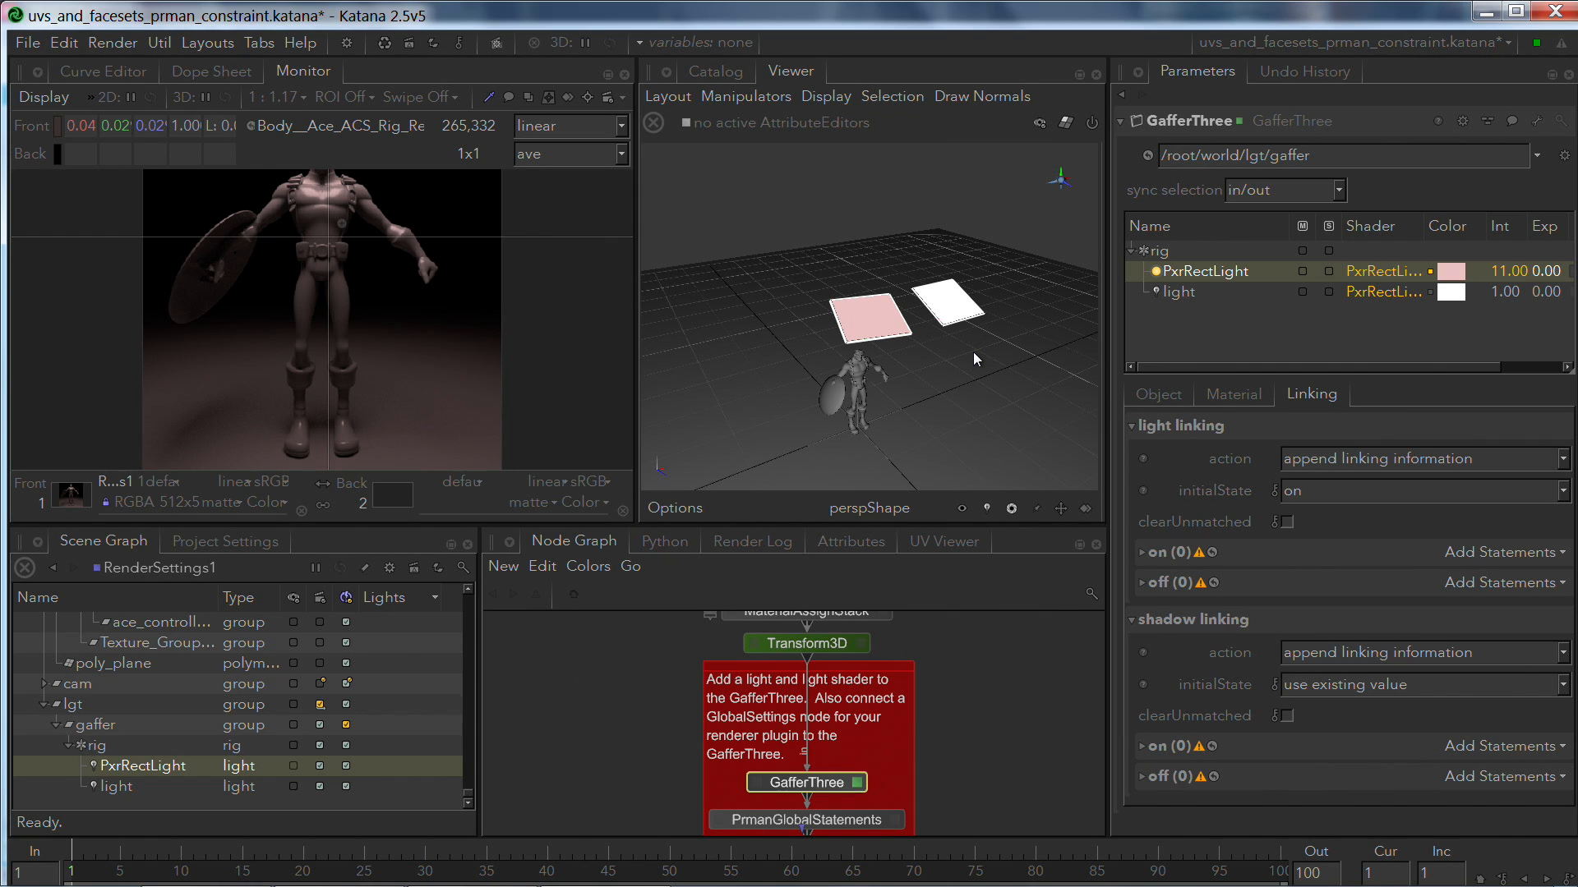
click(1193, 292)
click(1195, 273)
click(1190, 293)
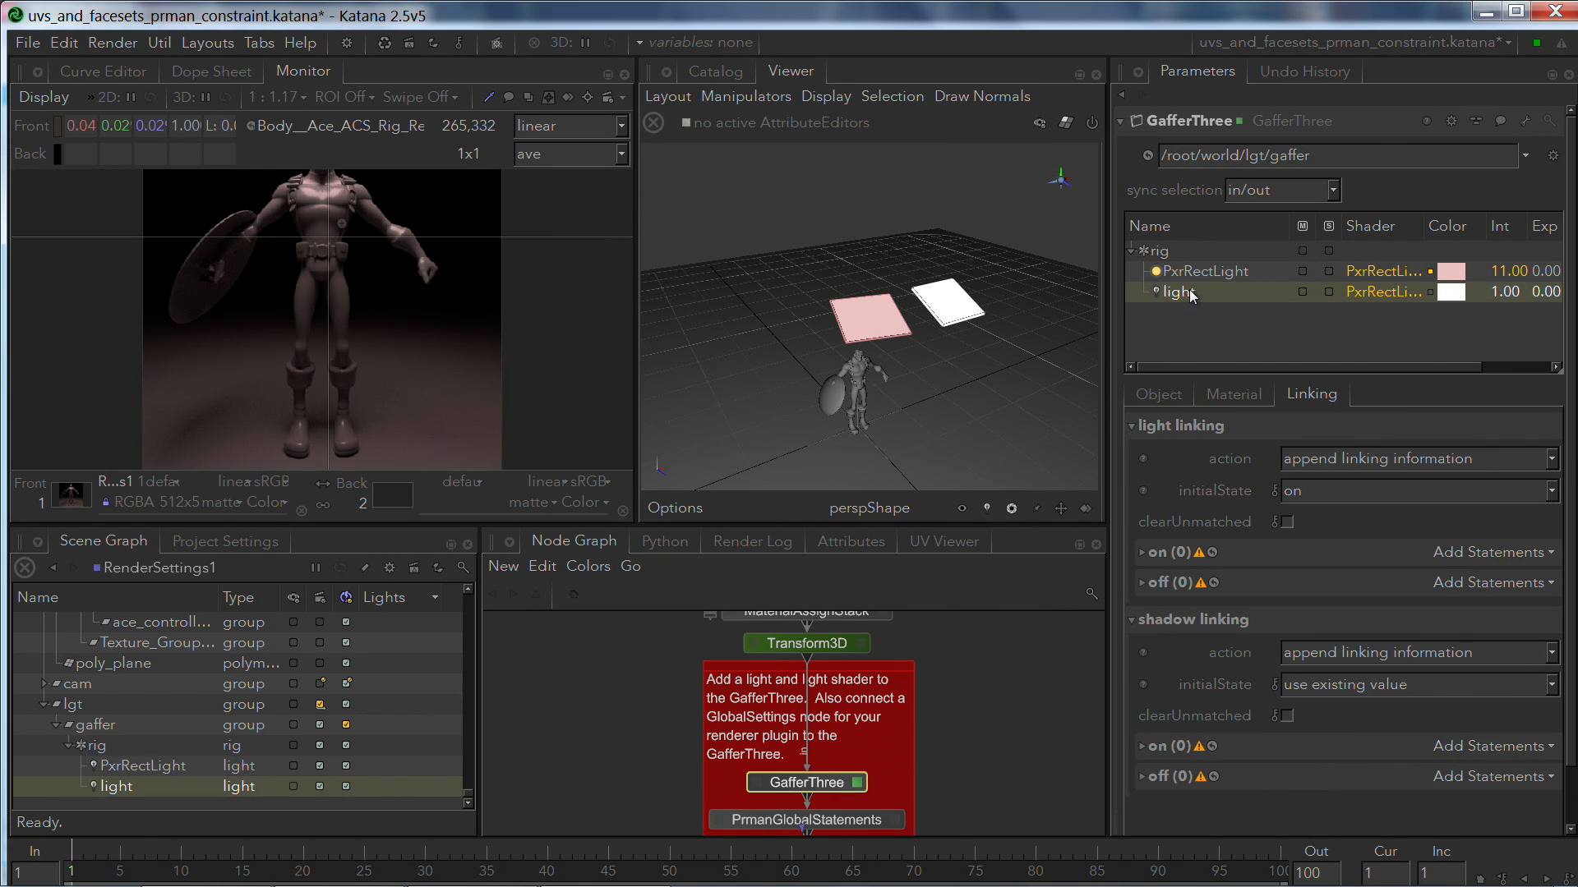
click(1195, 276)
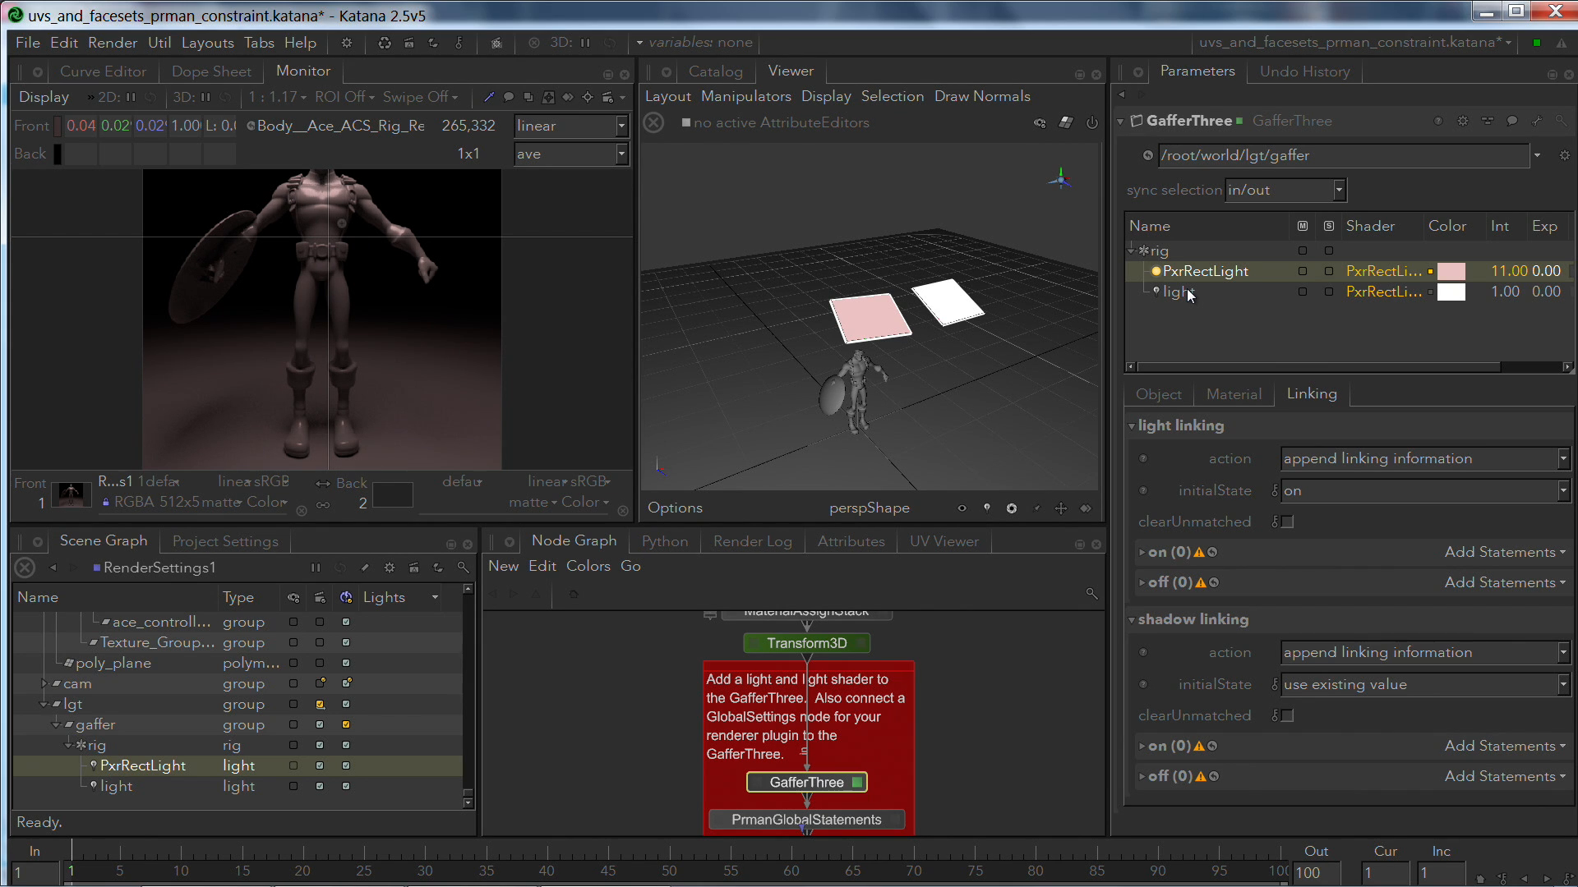
click(1167, 255)
right_click(1167, 256)
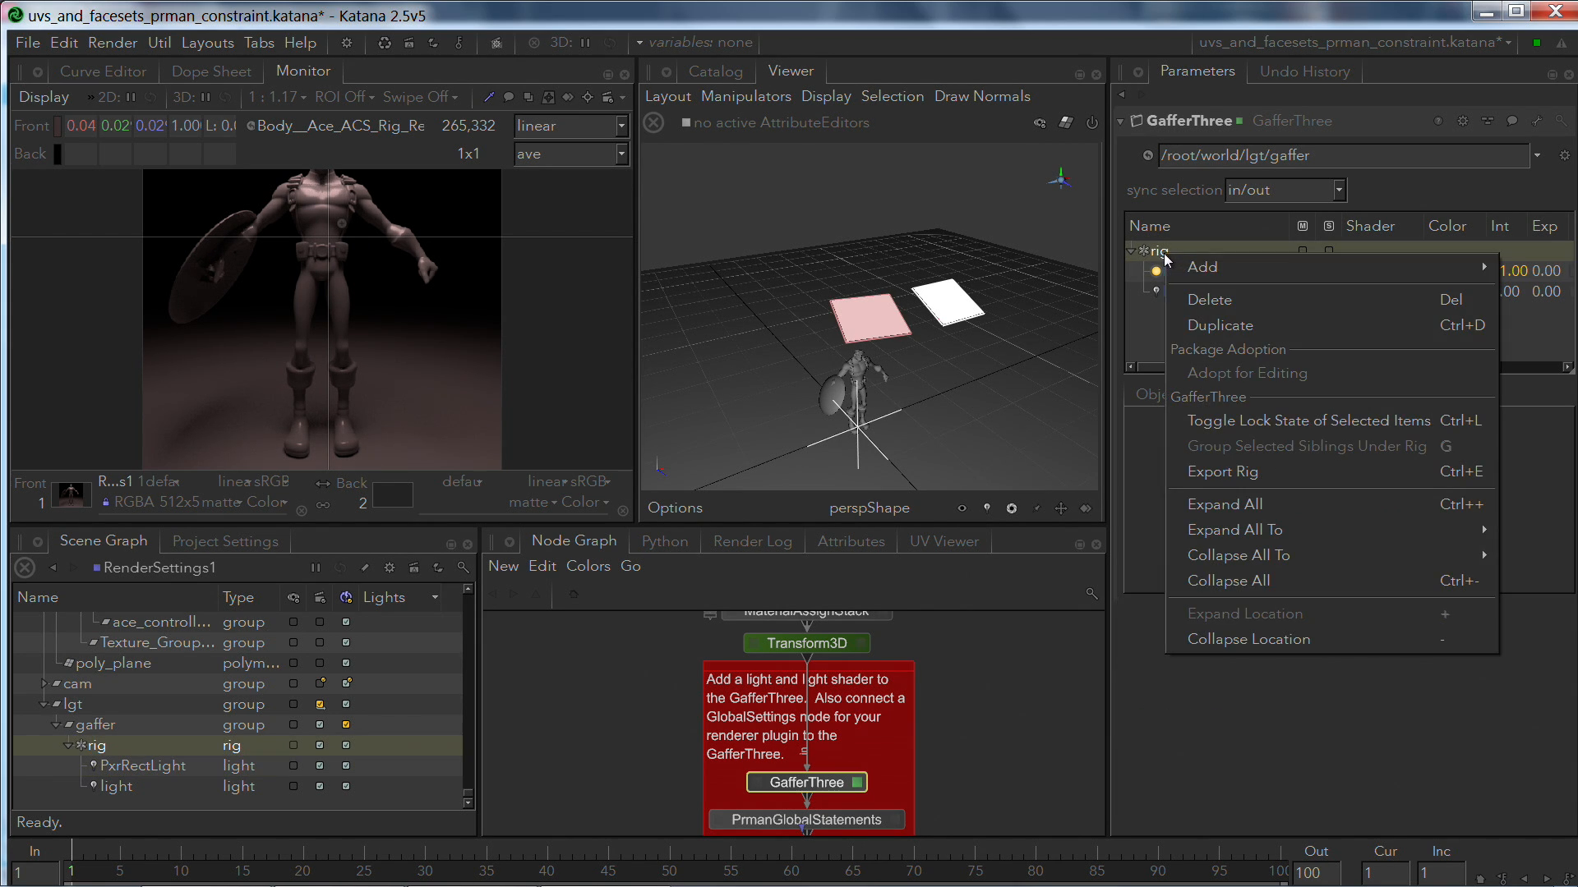
mouse_move(1255, 267)
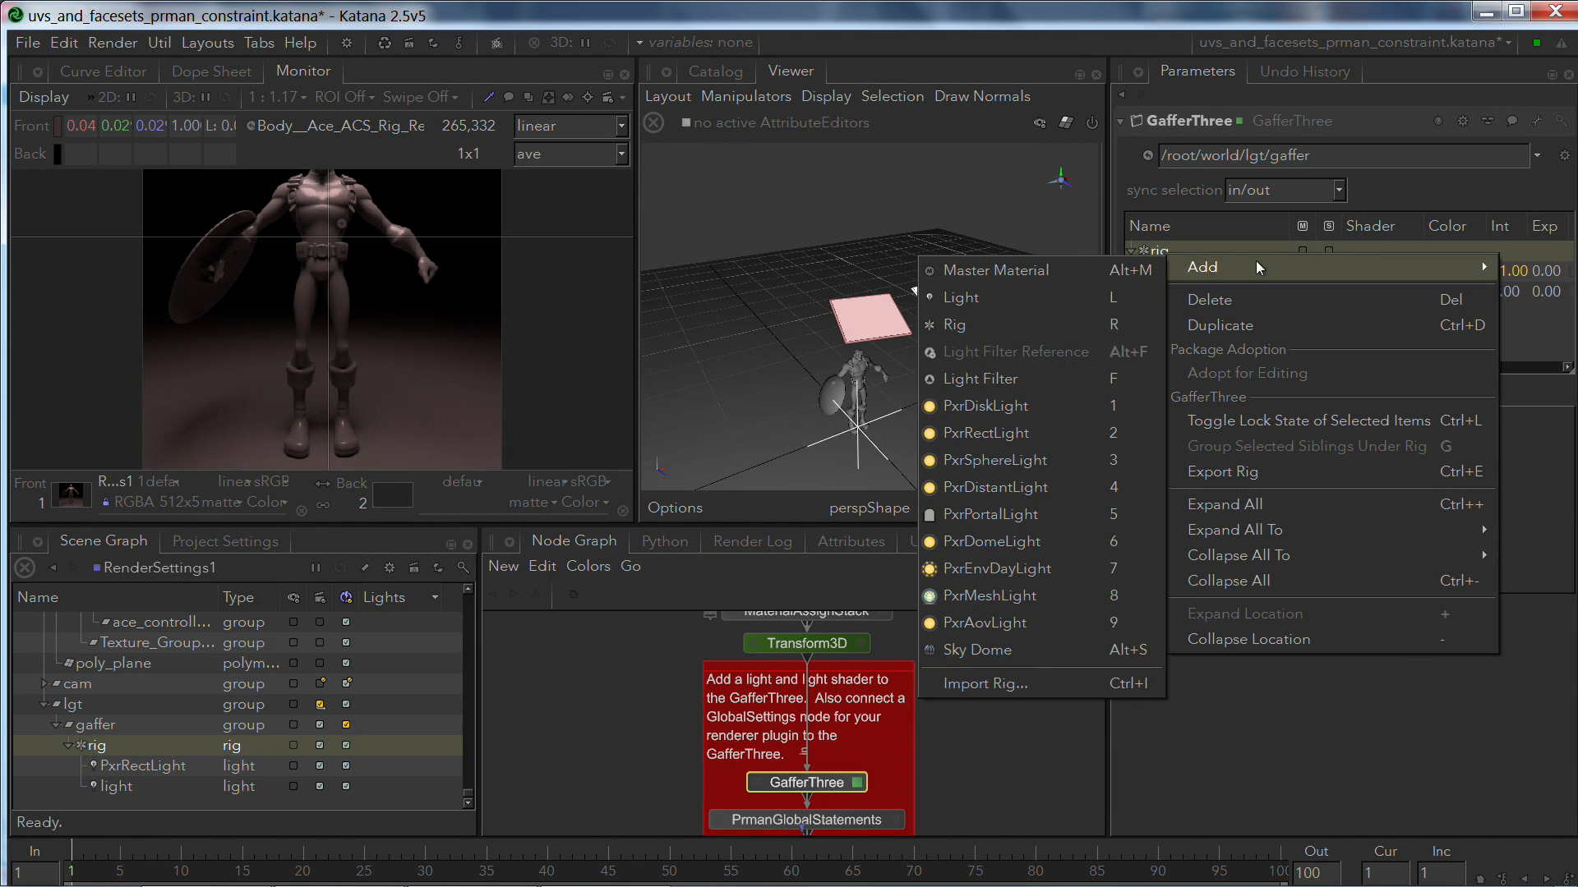
click(1264, 471)
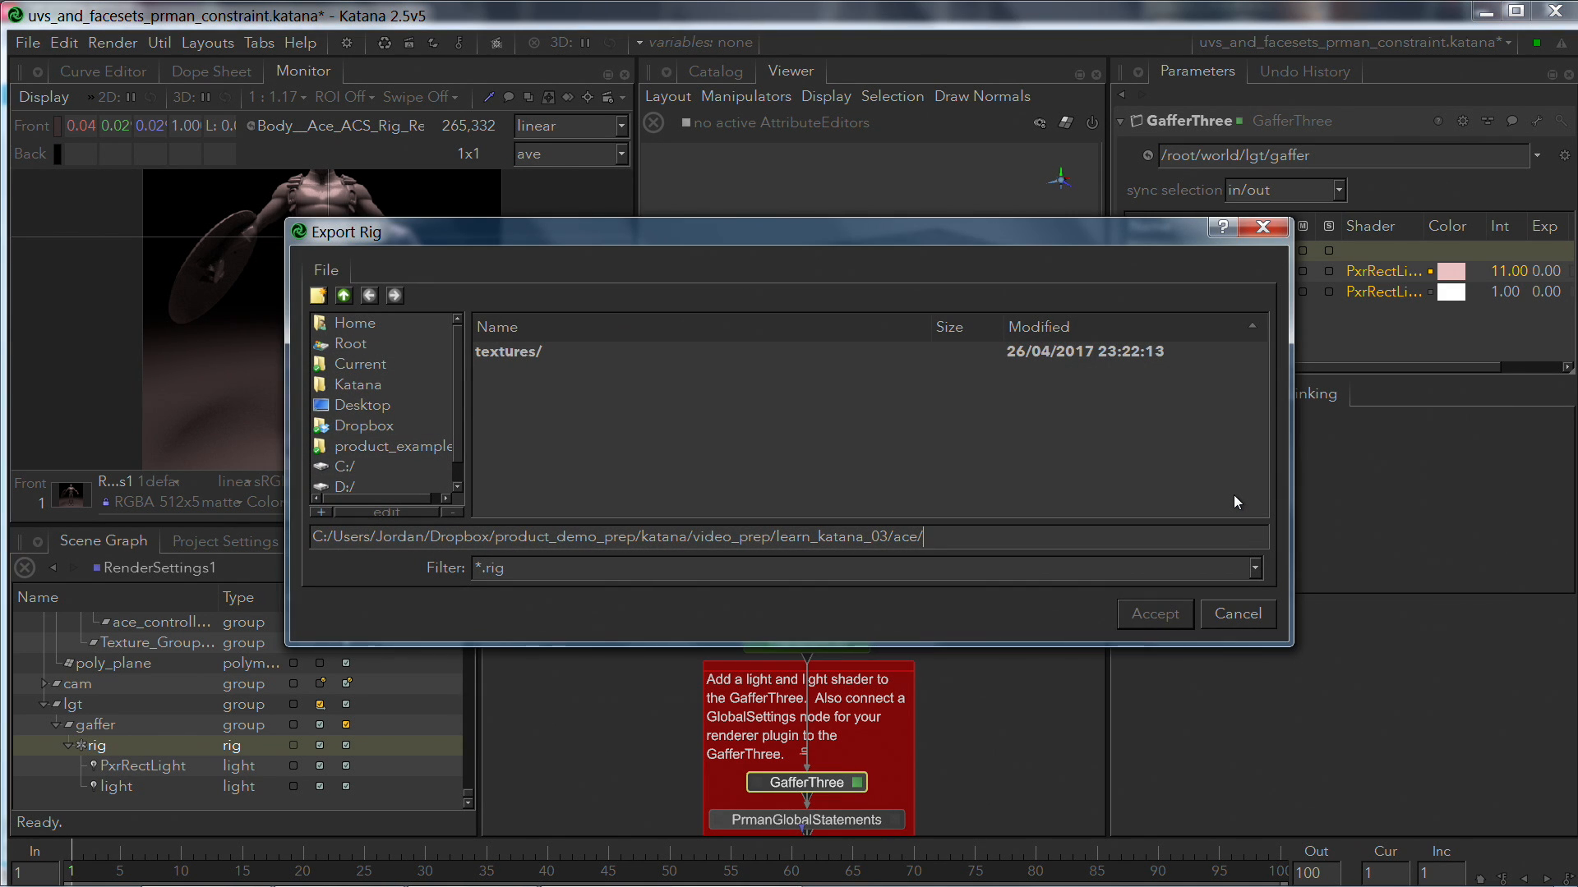
click(1239, 615)
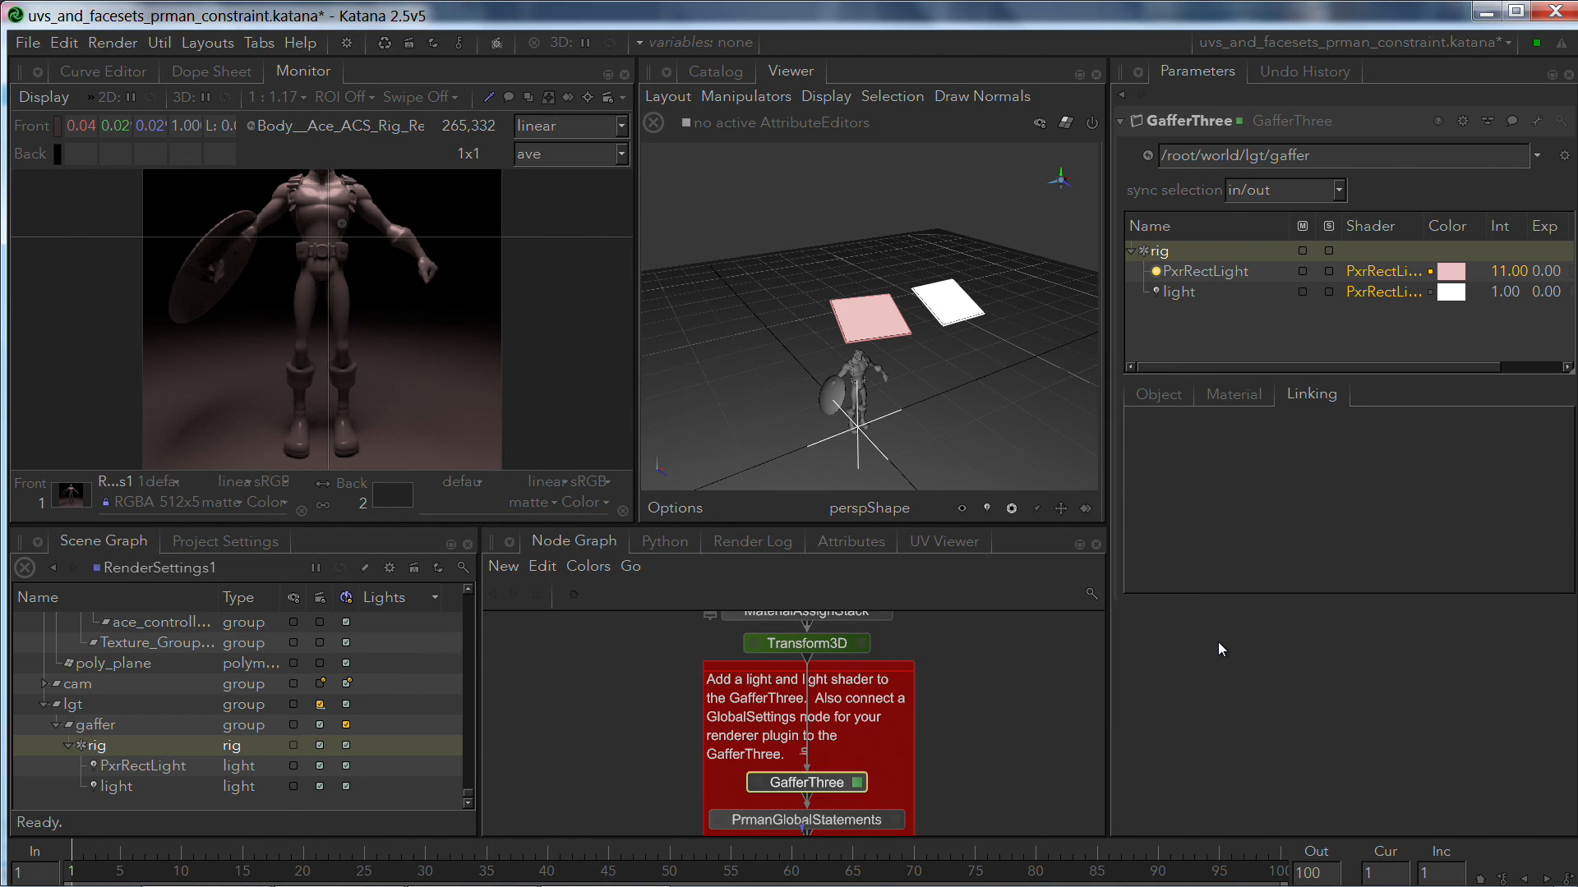
right_click(1186, 322)
mouse_move(1295, 335)
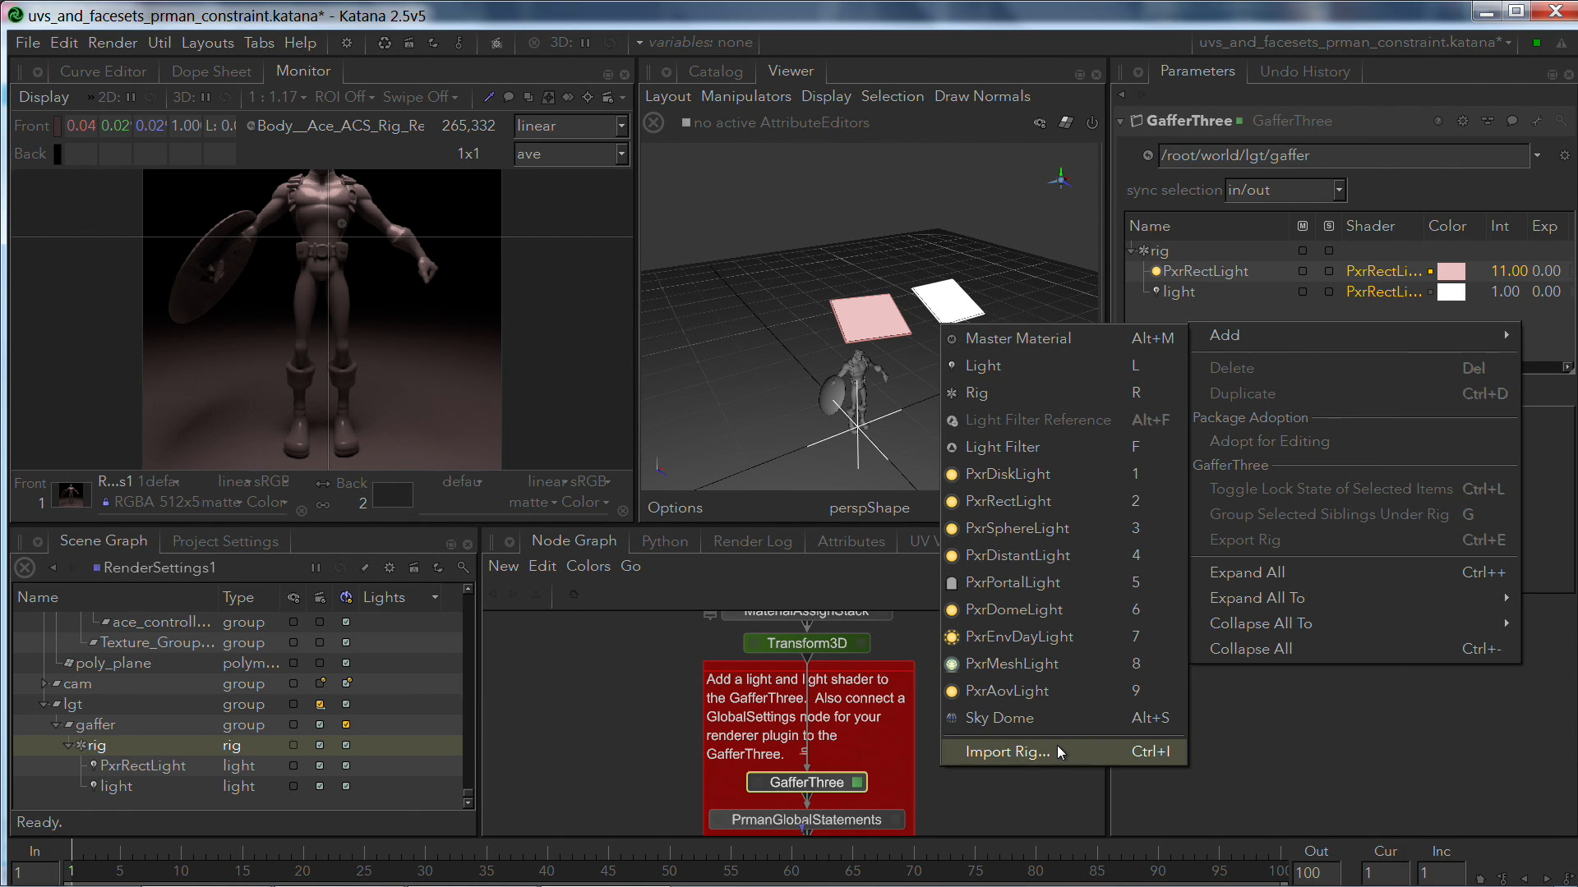
click(1251, 728)
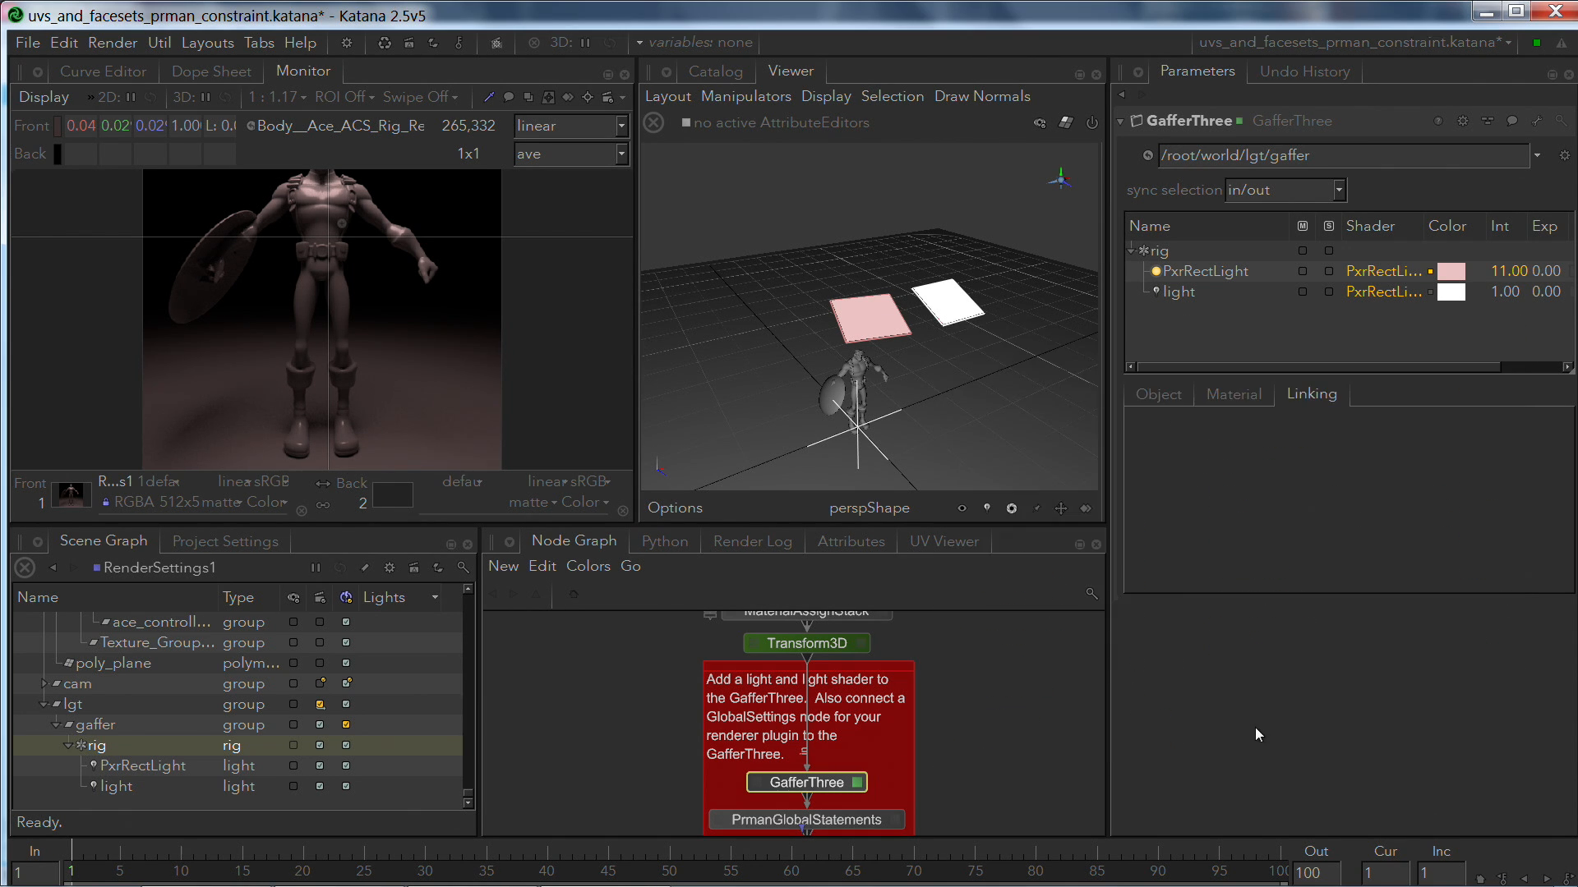
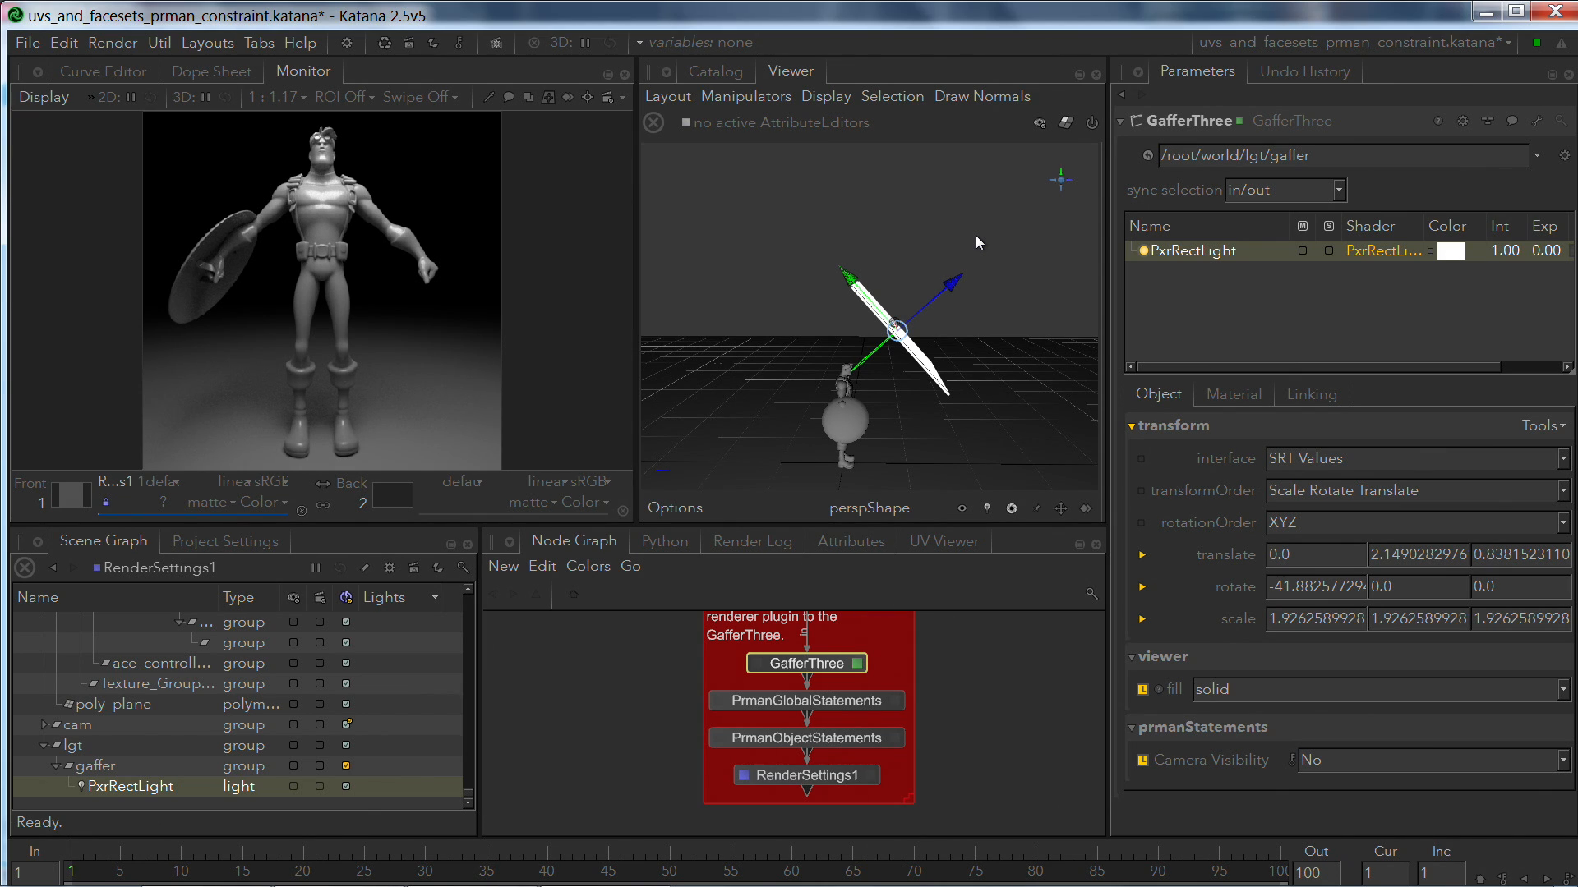
Step: Add a new rig to the GafferThree light list
right_click(1186, 279)
mouse_move(1244, 291)
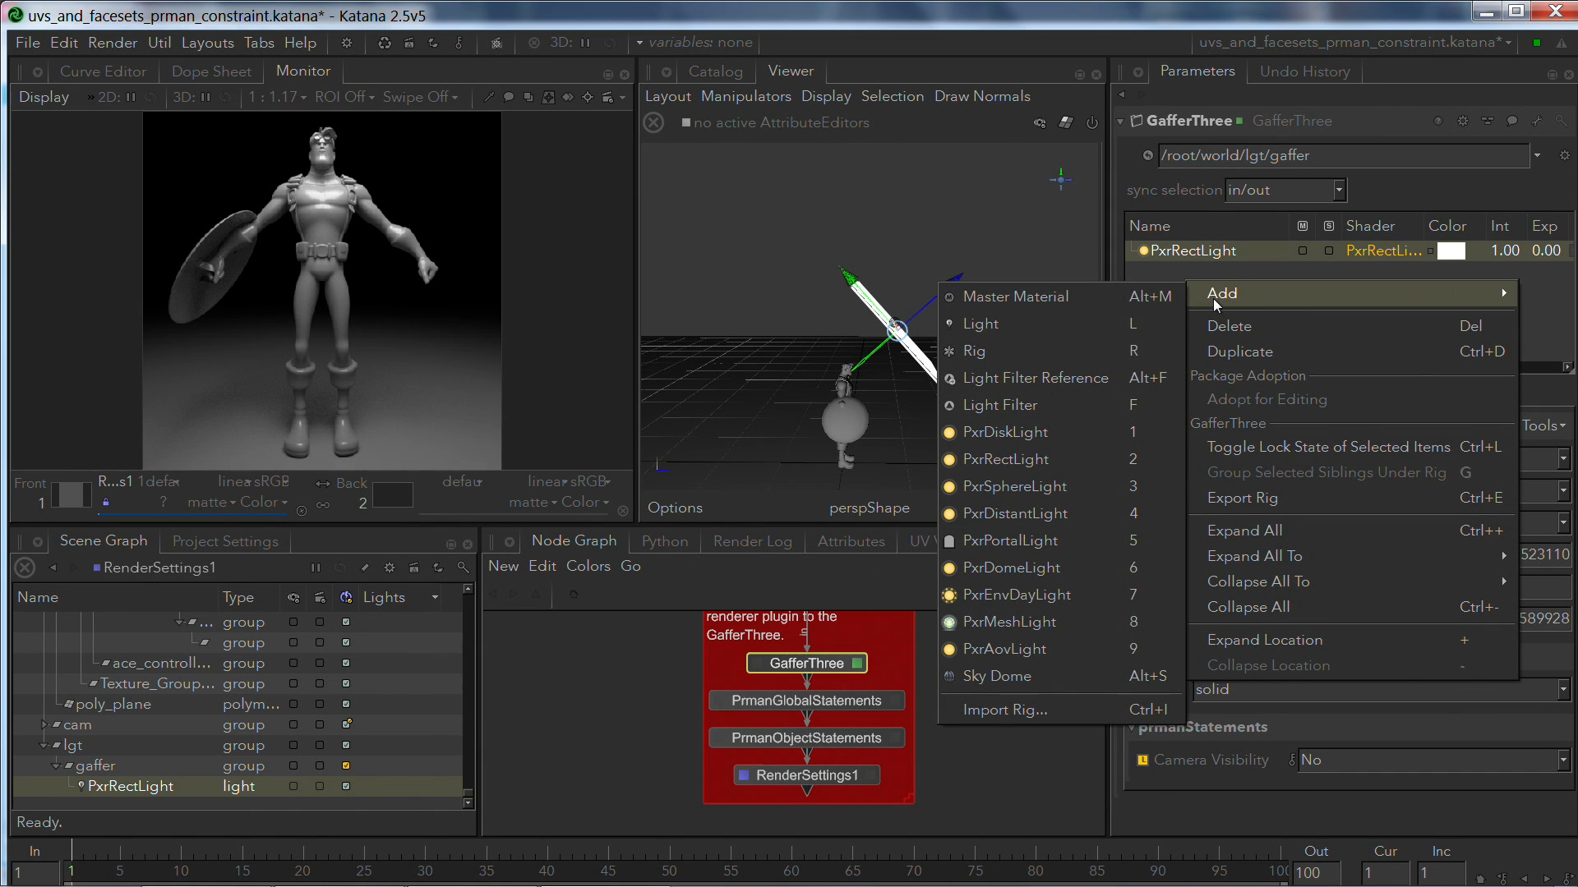
click(1080, 352)
click(1206, 251)
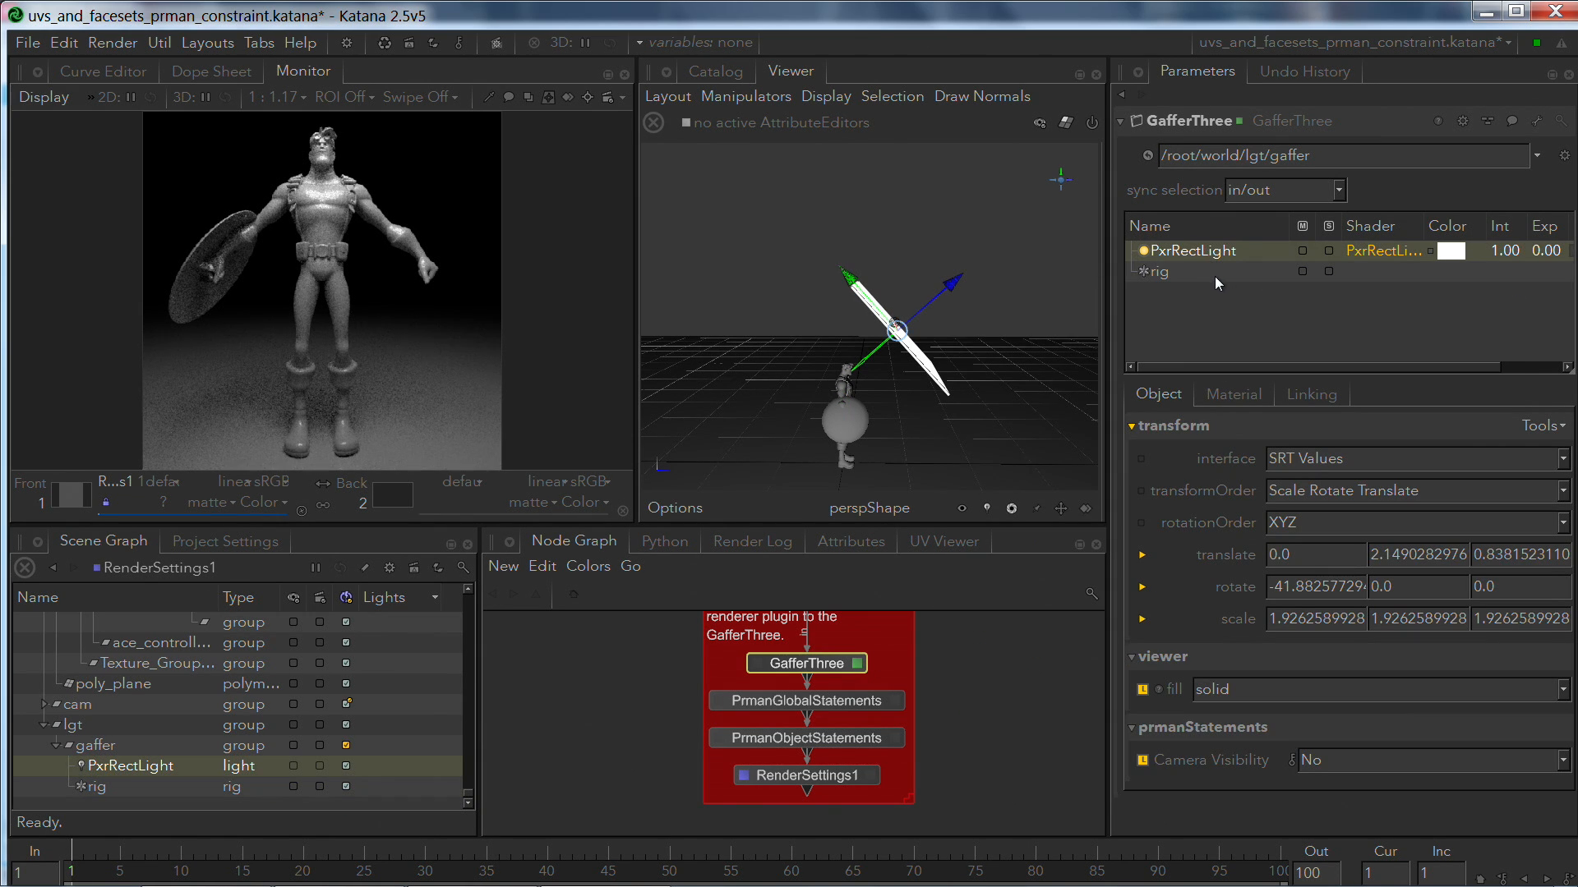
Step: Move the PxrRectLight under the new rig and select the rig
right_click(1214, 277)
click(1200, 245)
drag(1201, 245, 1241, 274)
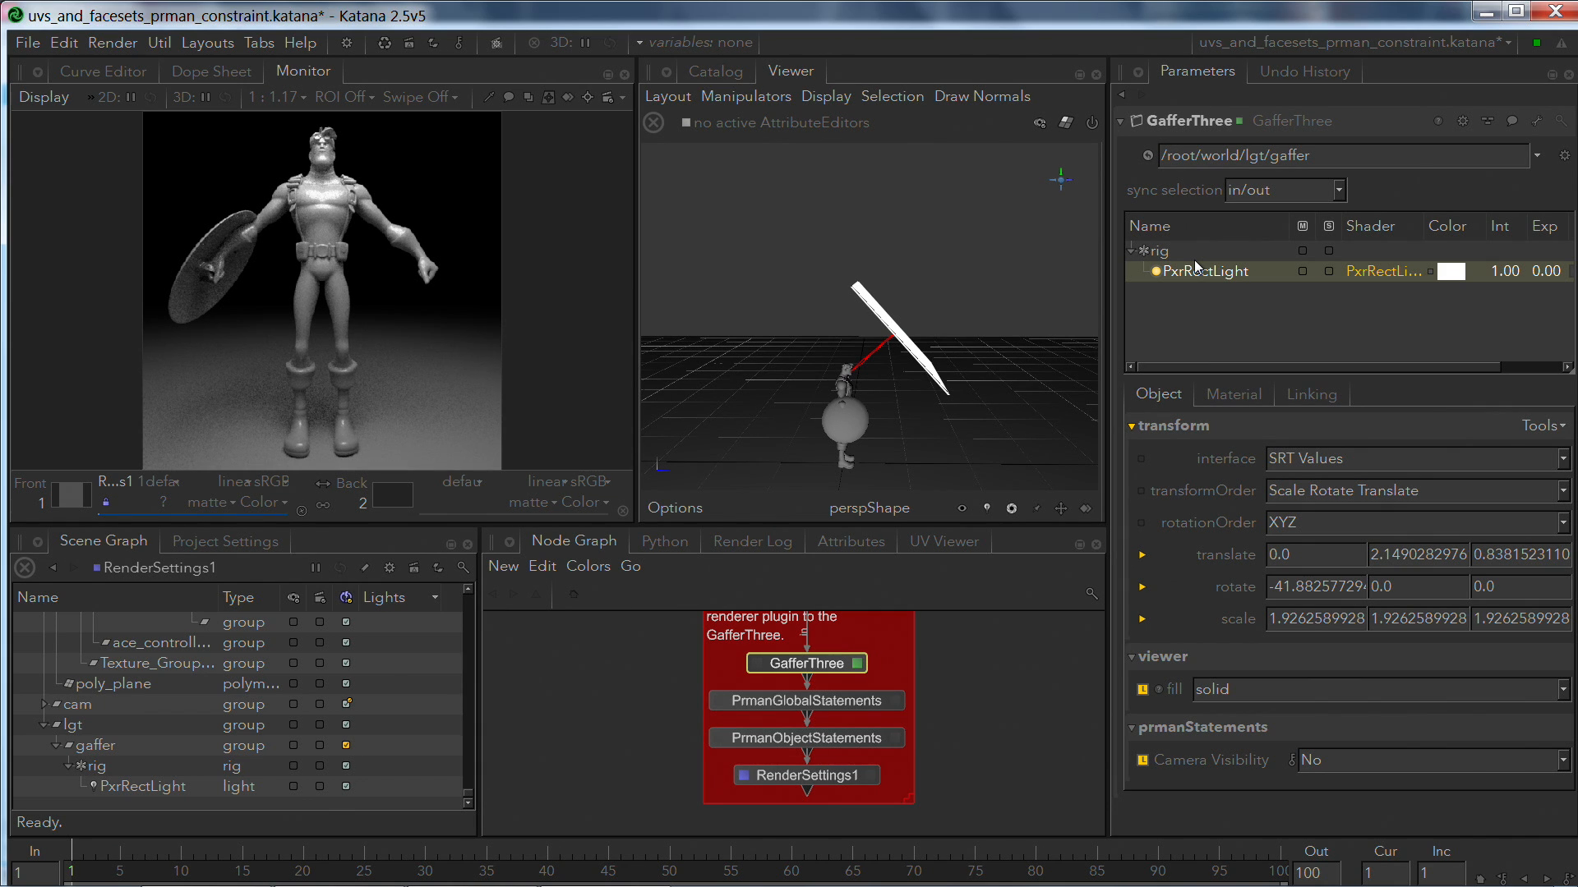
click(1190, 256)
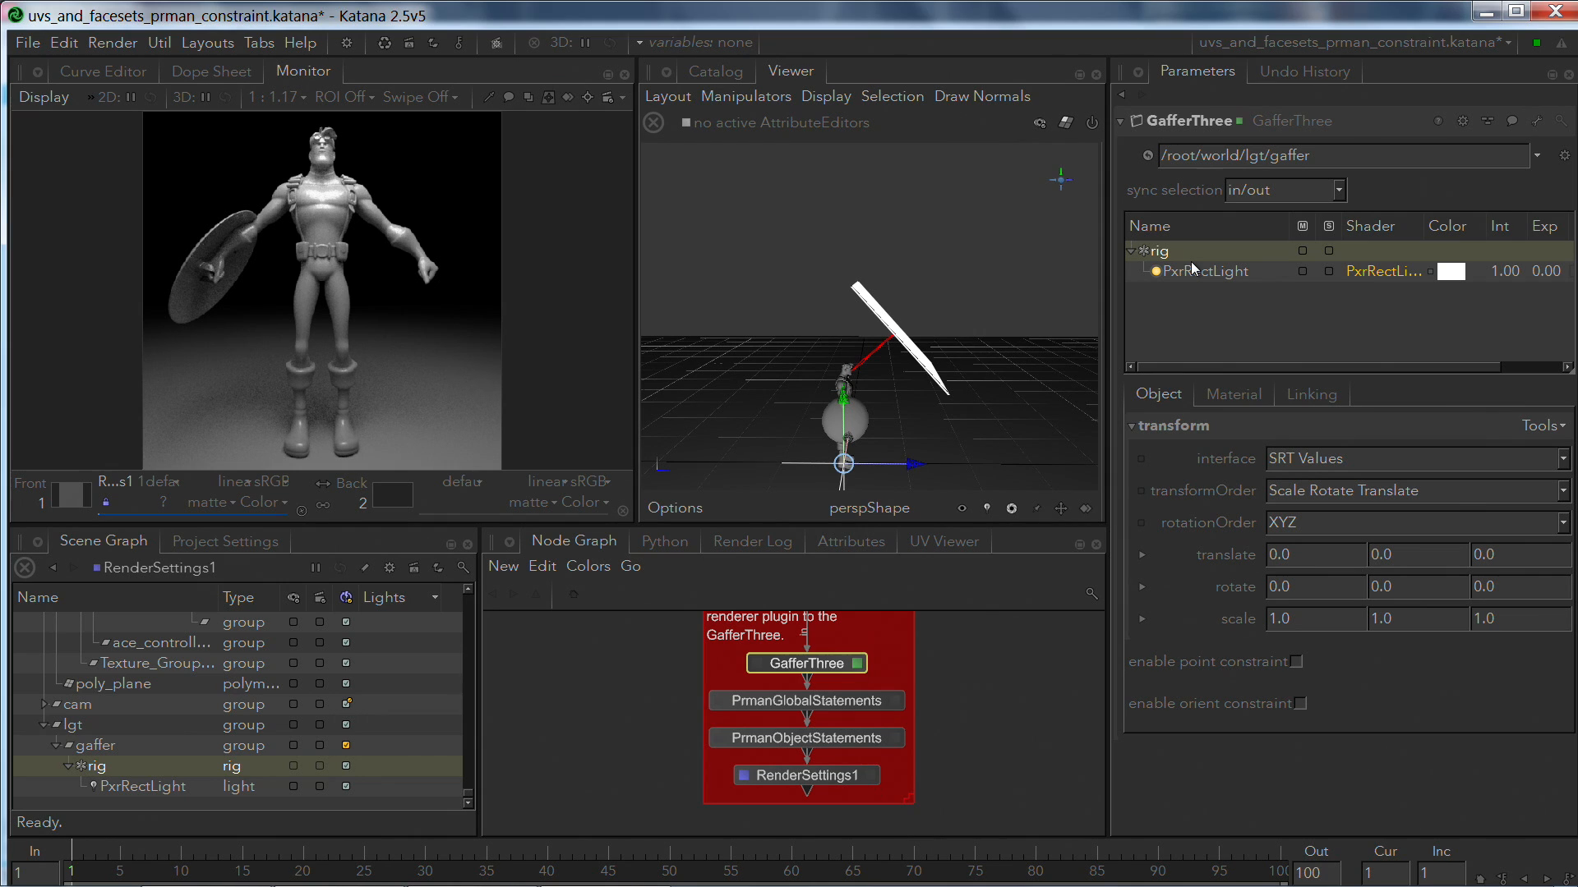
Step: Enable both the point constraint and the orient constraint on the rig
click(1301, 665)
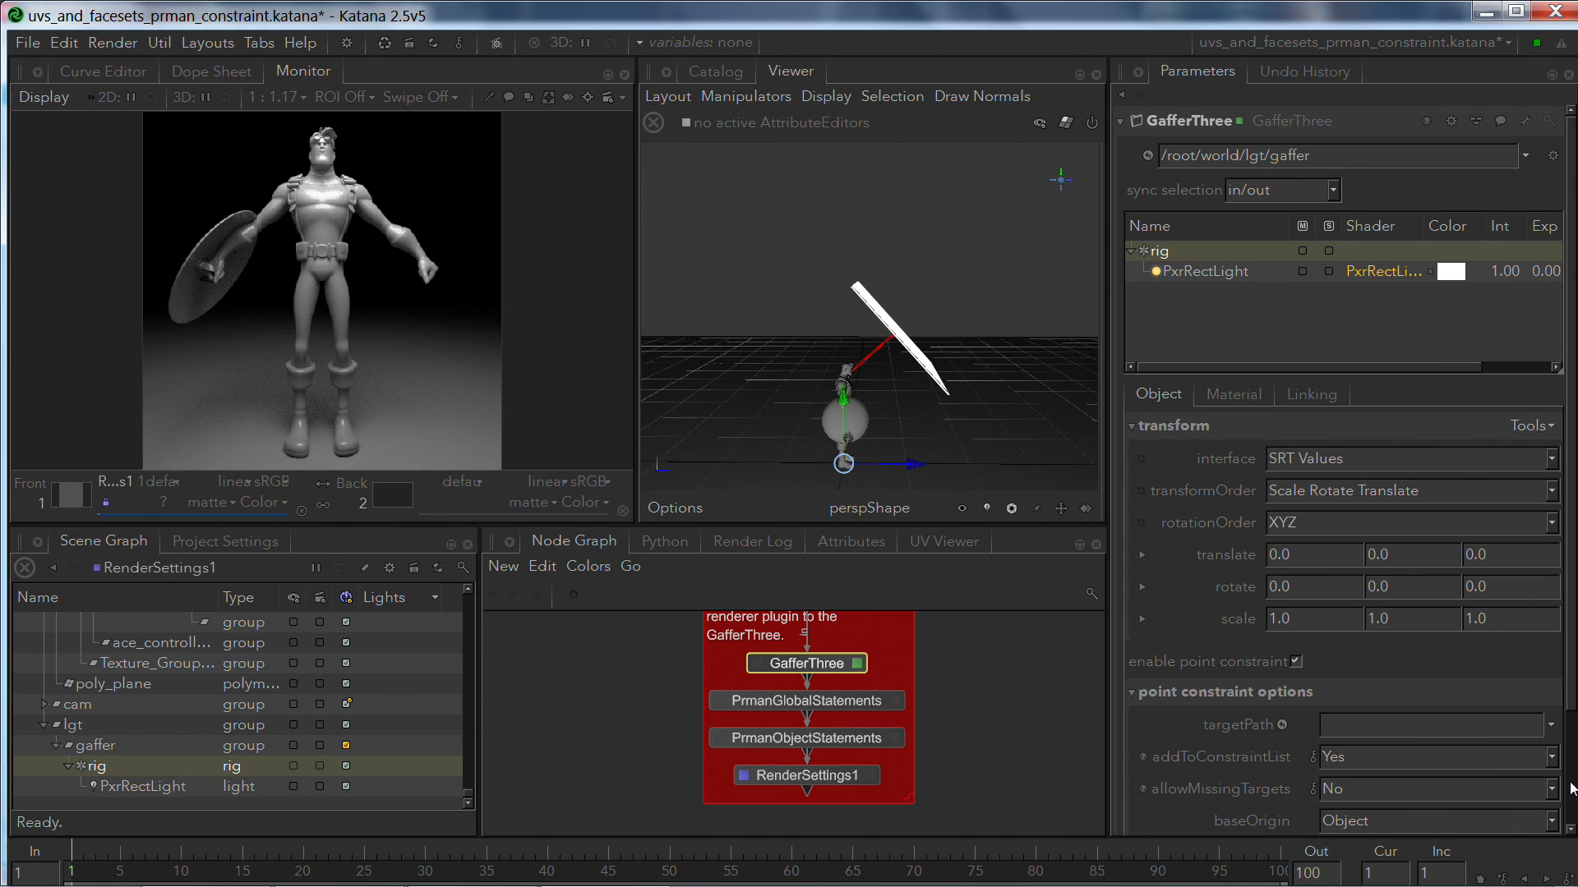
scroll(1553, 781, down, 3)
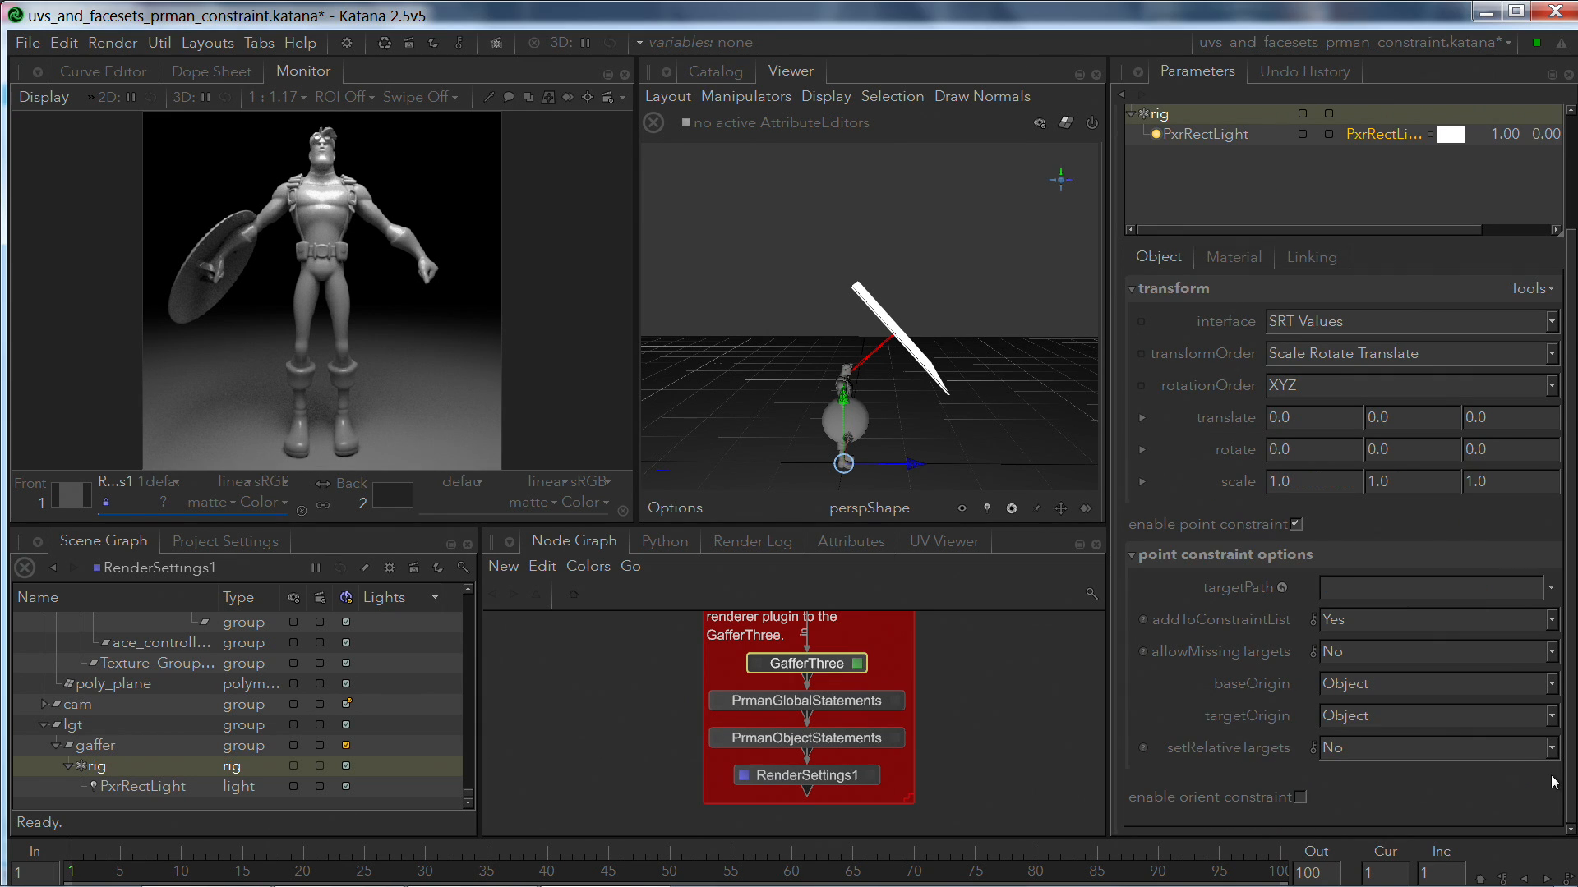
click(1300, 797)
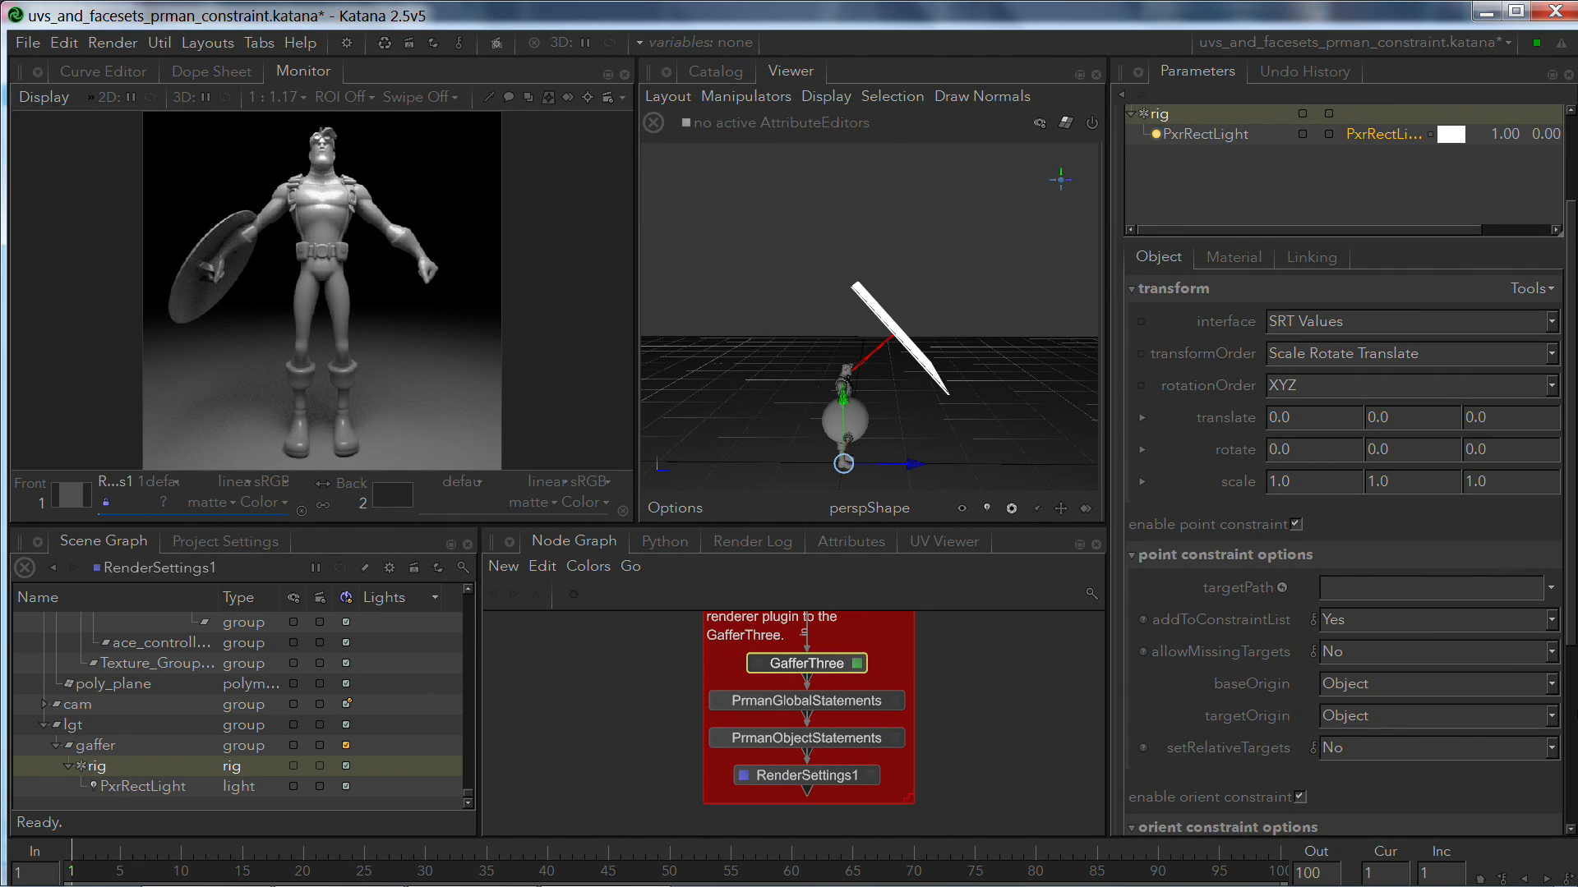
drag(1571, 629, 1571, 775)
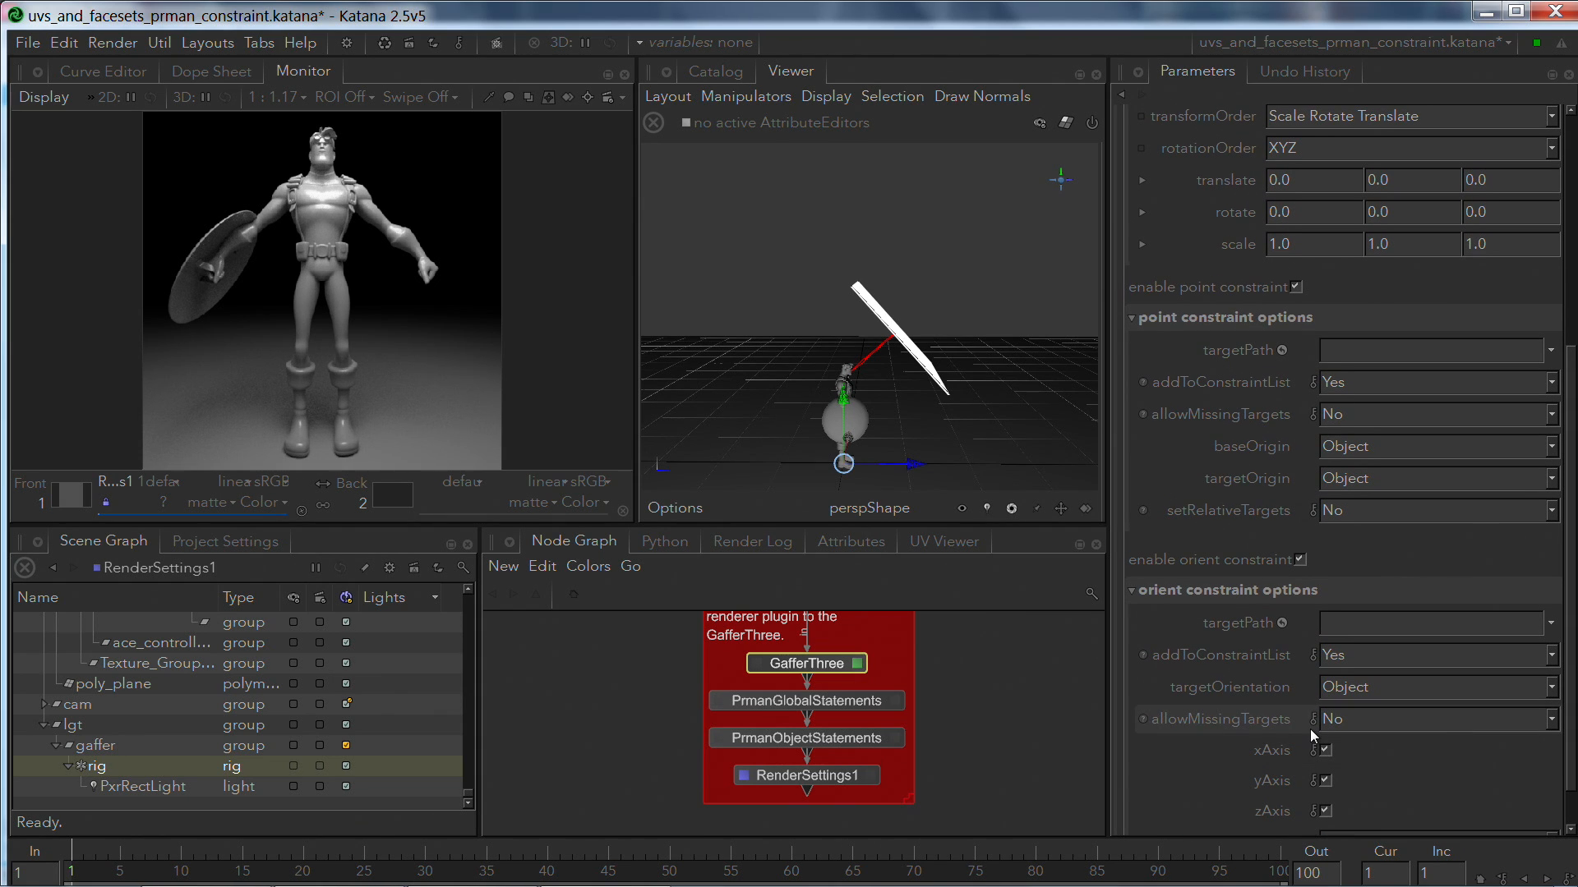
Step: Pick the belt in the rendered image and select its location in the Scene Graph
click(487, 97)
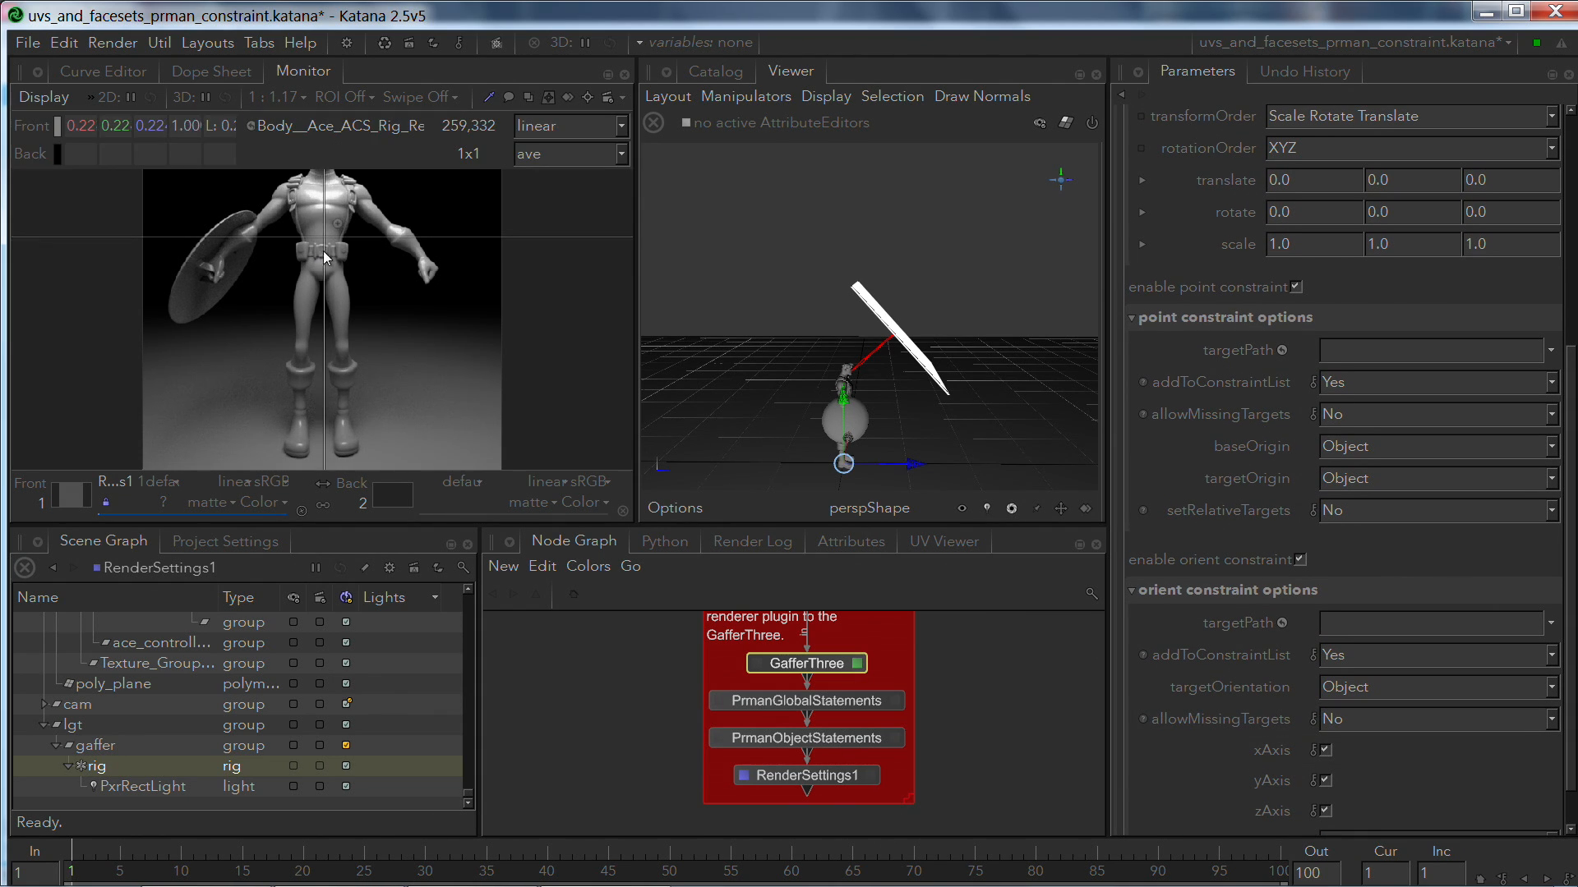
click(323, 250)
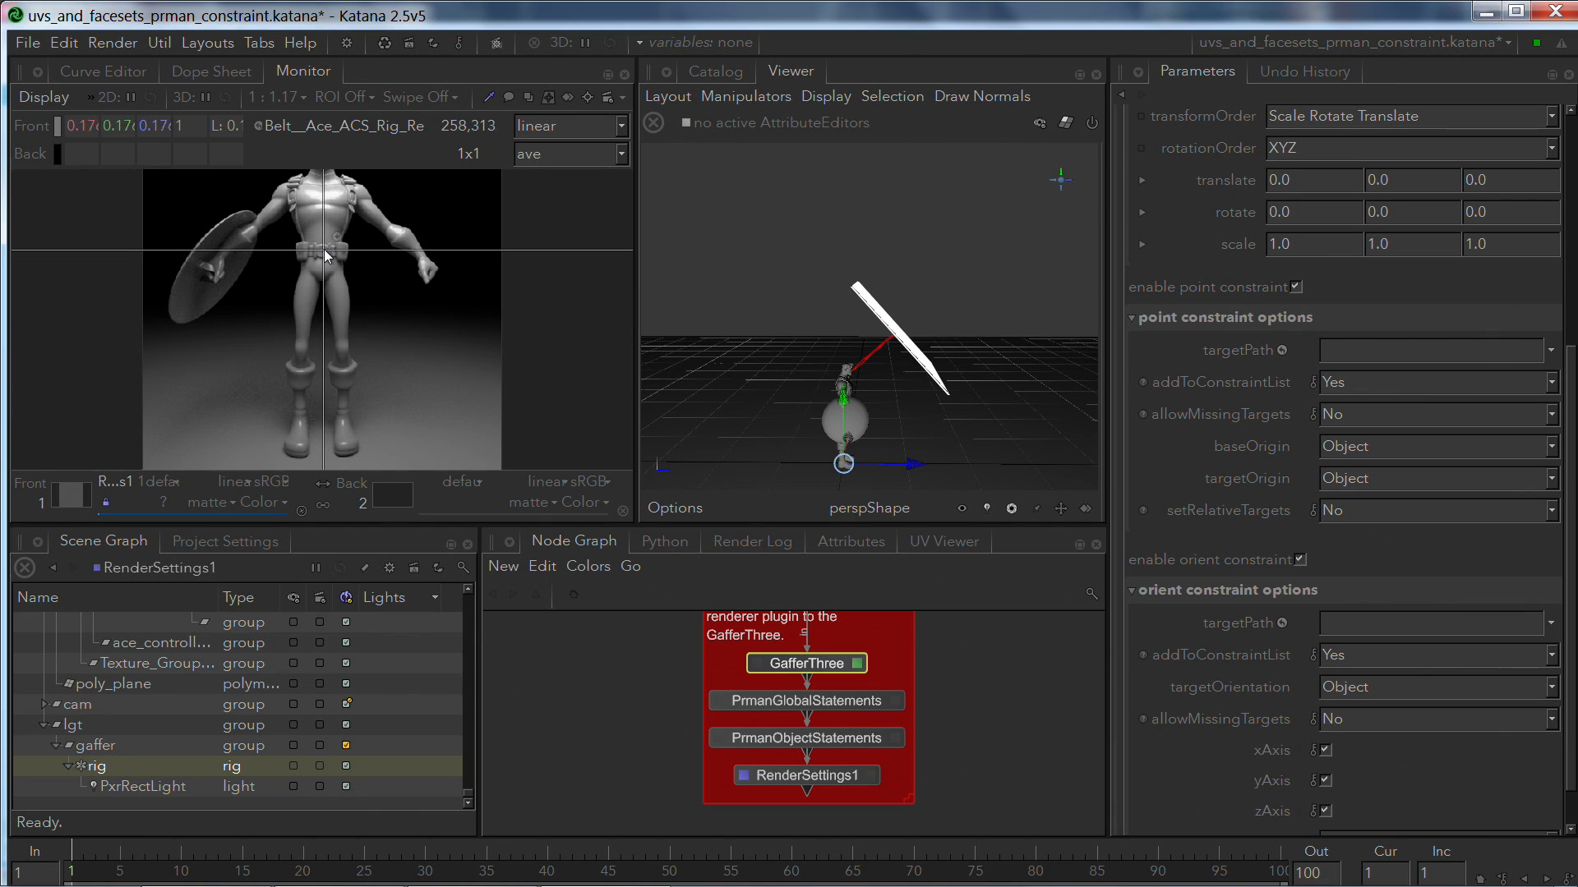
click(257, 127)
click(304, 151)
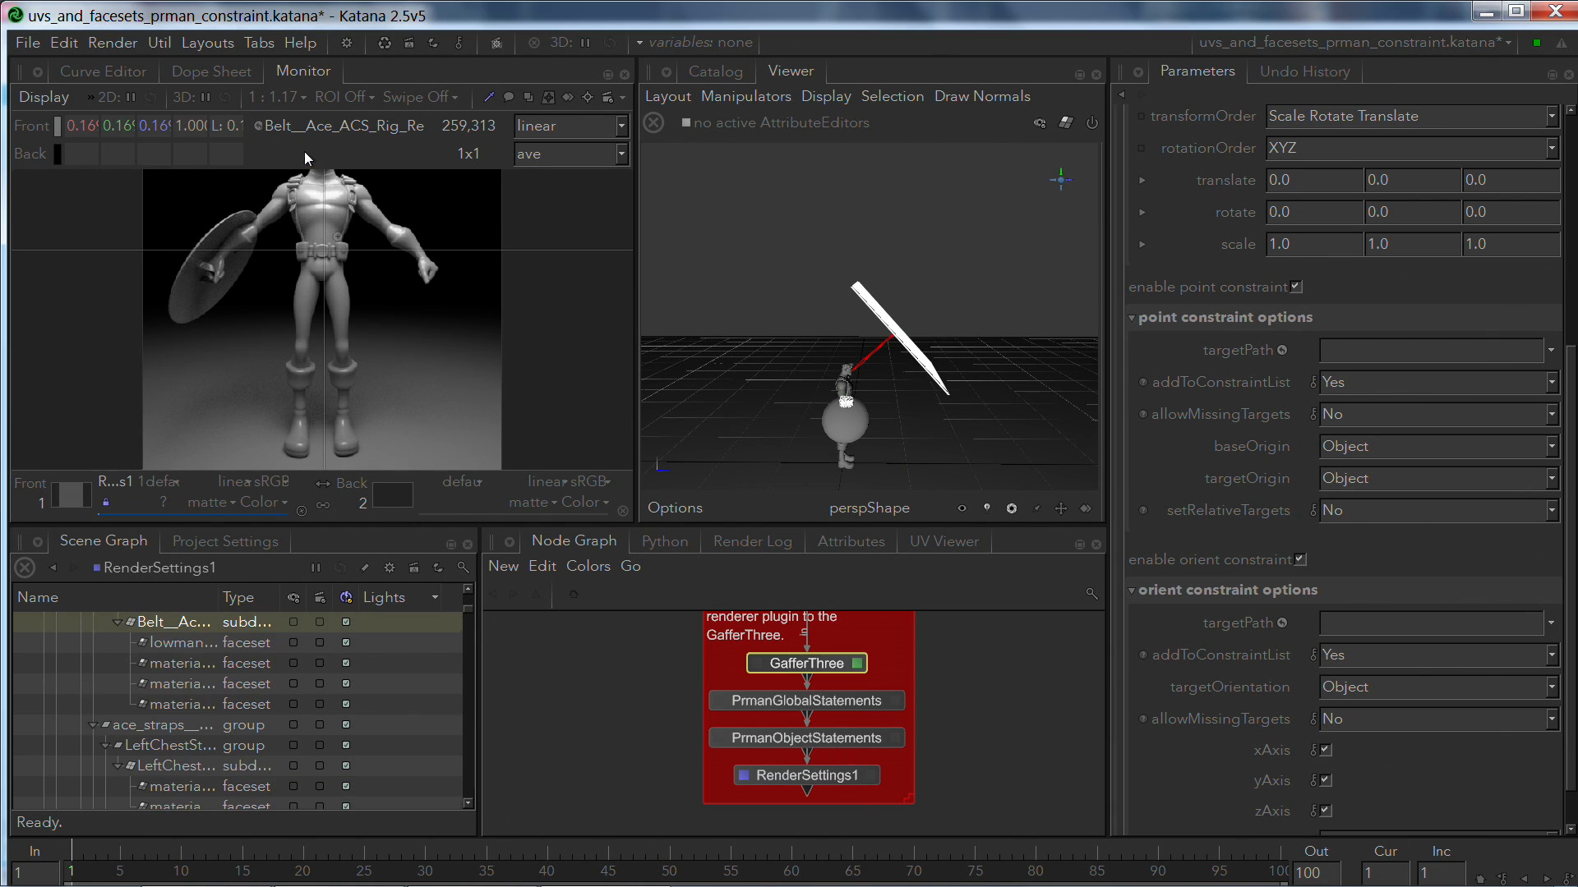
click(469, 590)
click(469, 589)
click(470, 589)
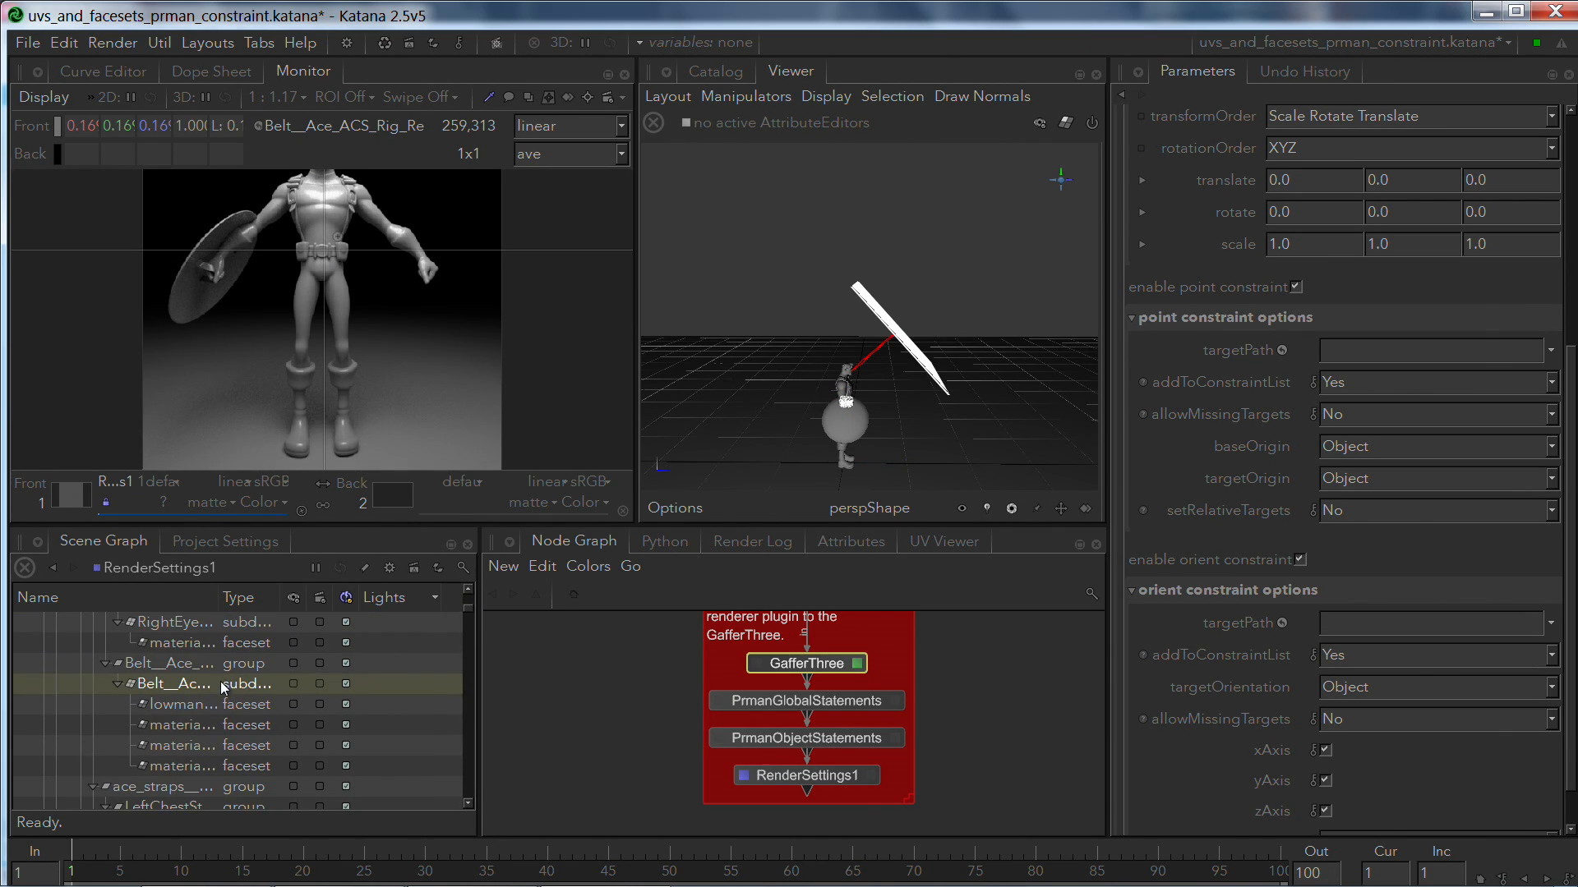
Step: Set the belt geometry location as the target path for both the point and orient constraints
drag(206, 686, 1361, 348)
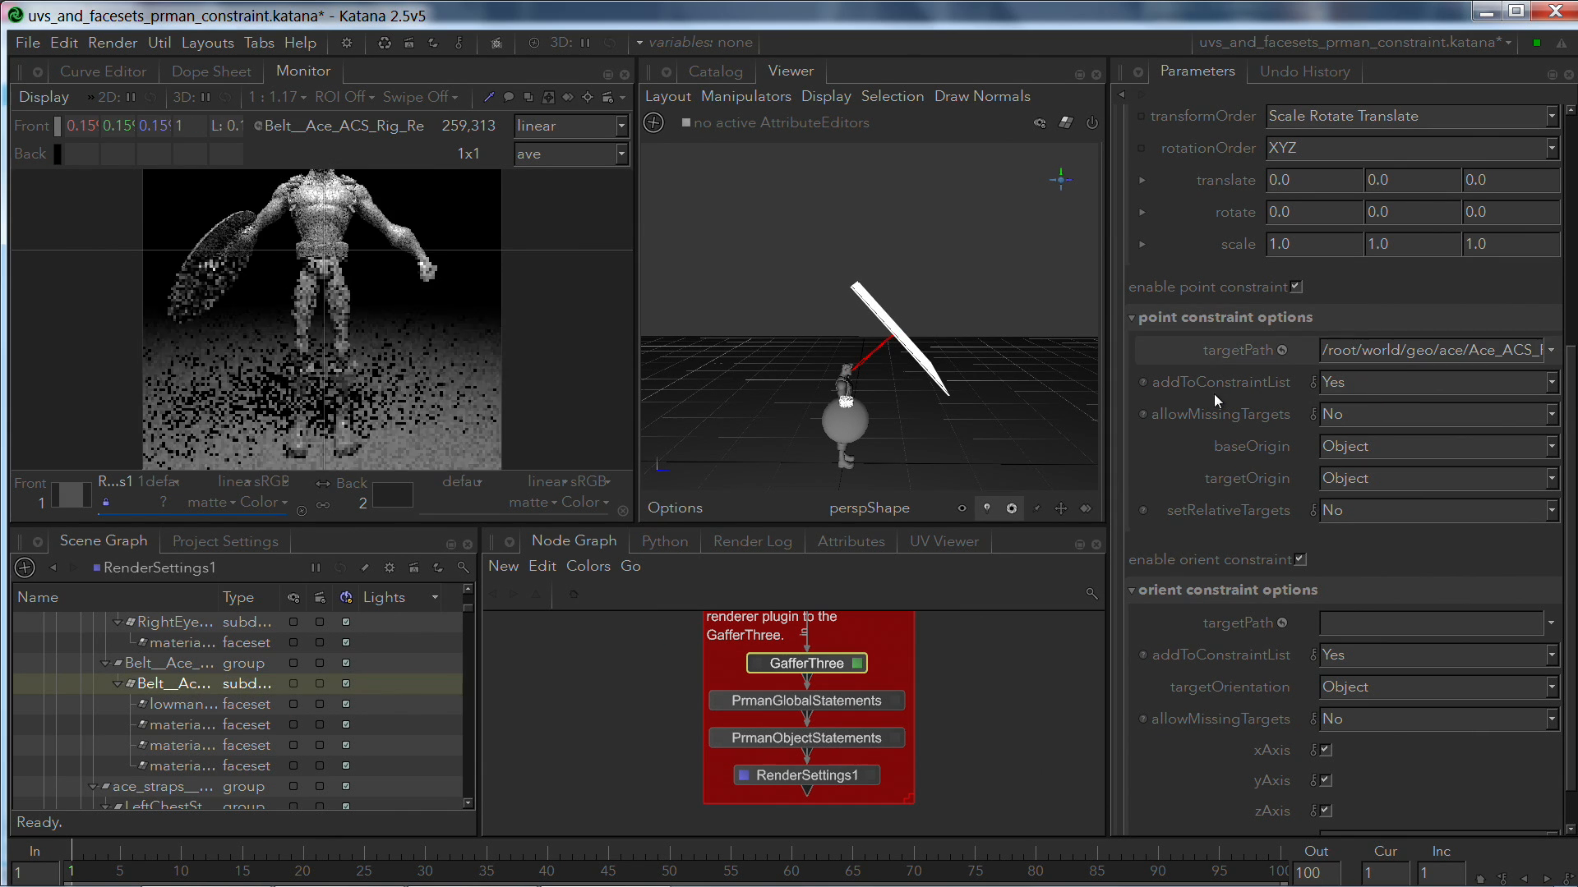
drag(212, 687, 1327, 633)
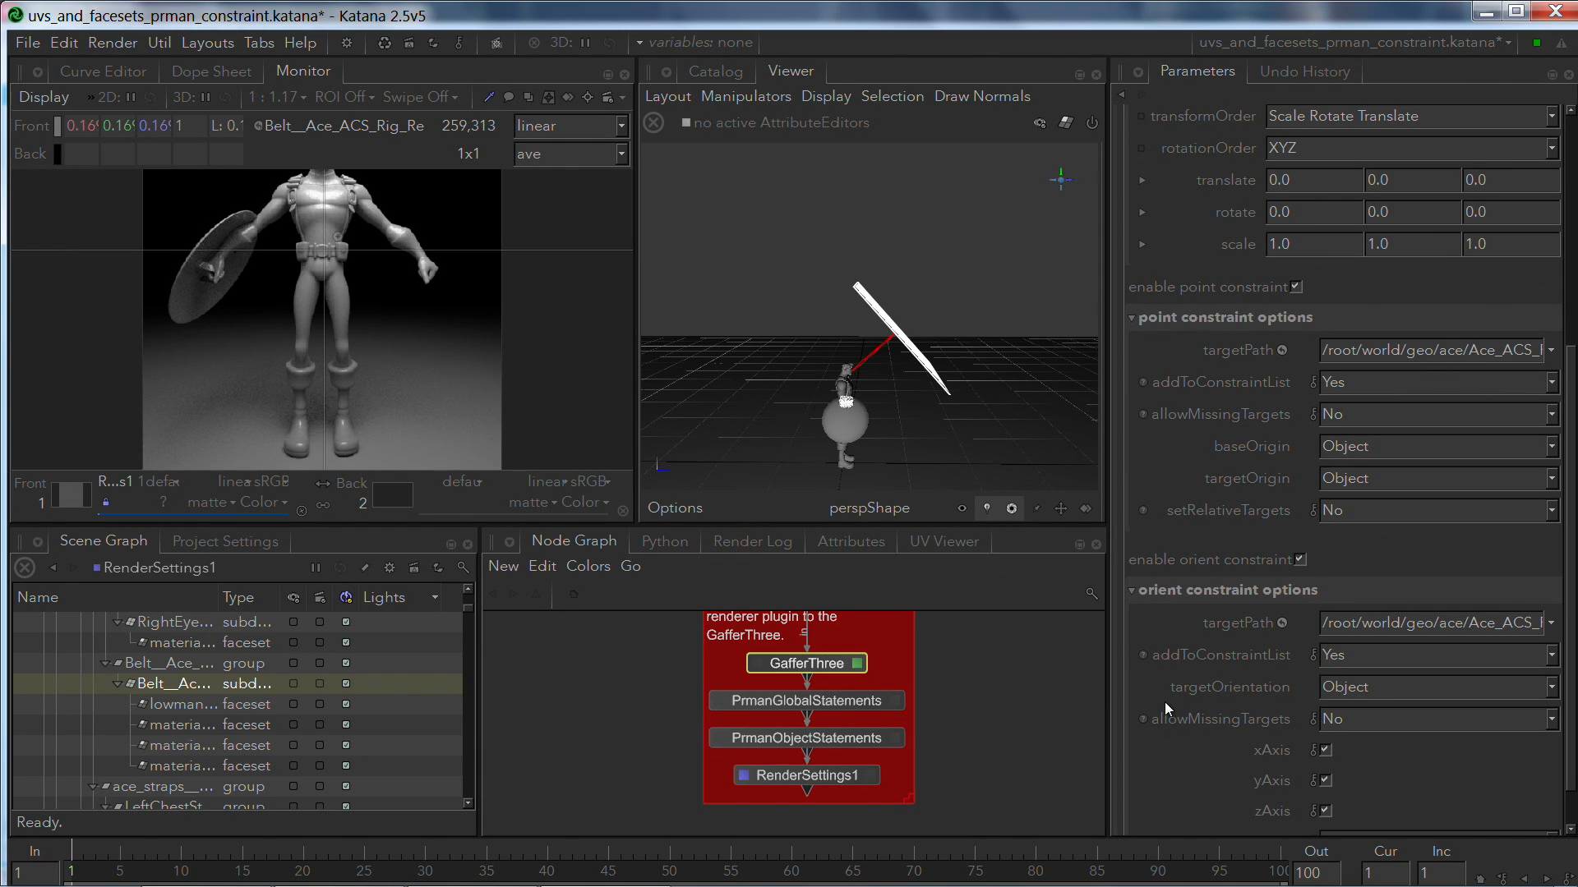
drag(1561, 532, 1561, 299)
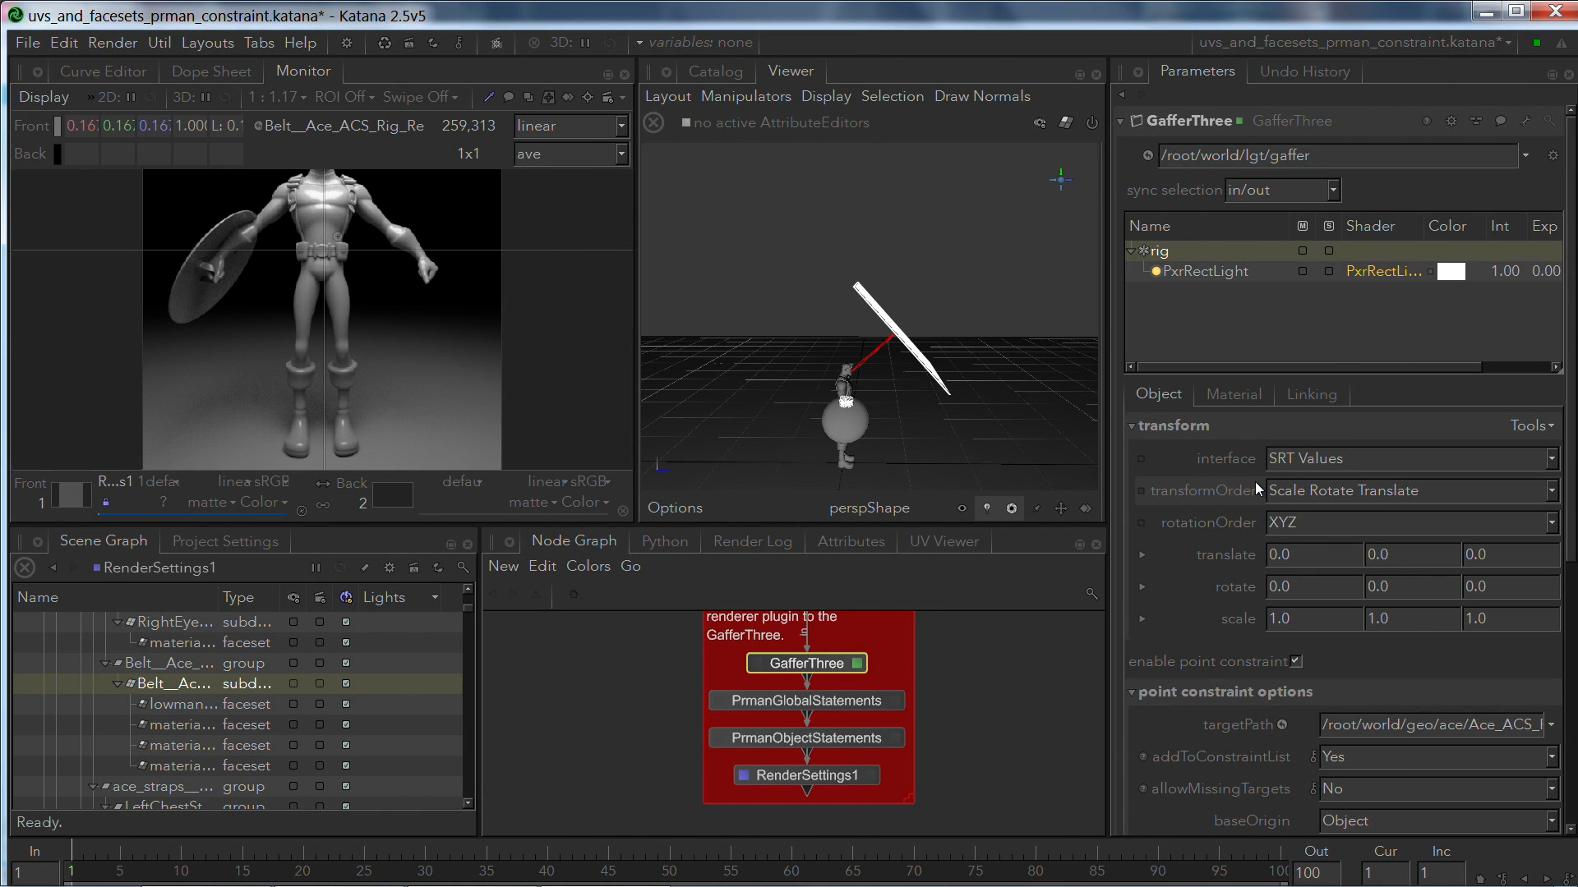
click(1550, 726)
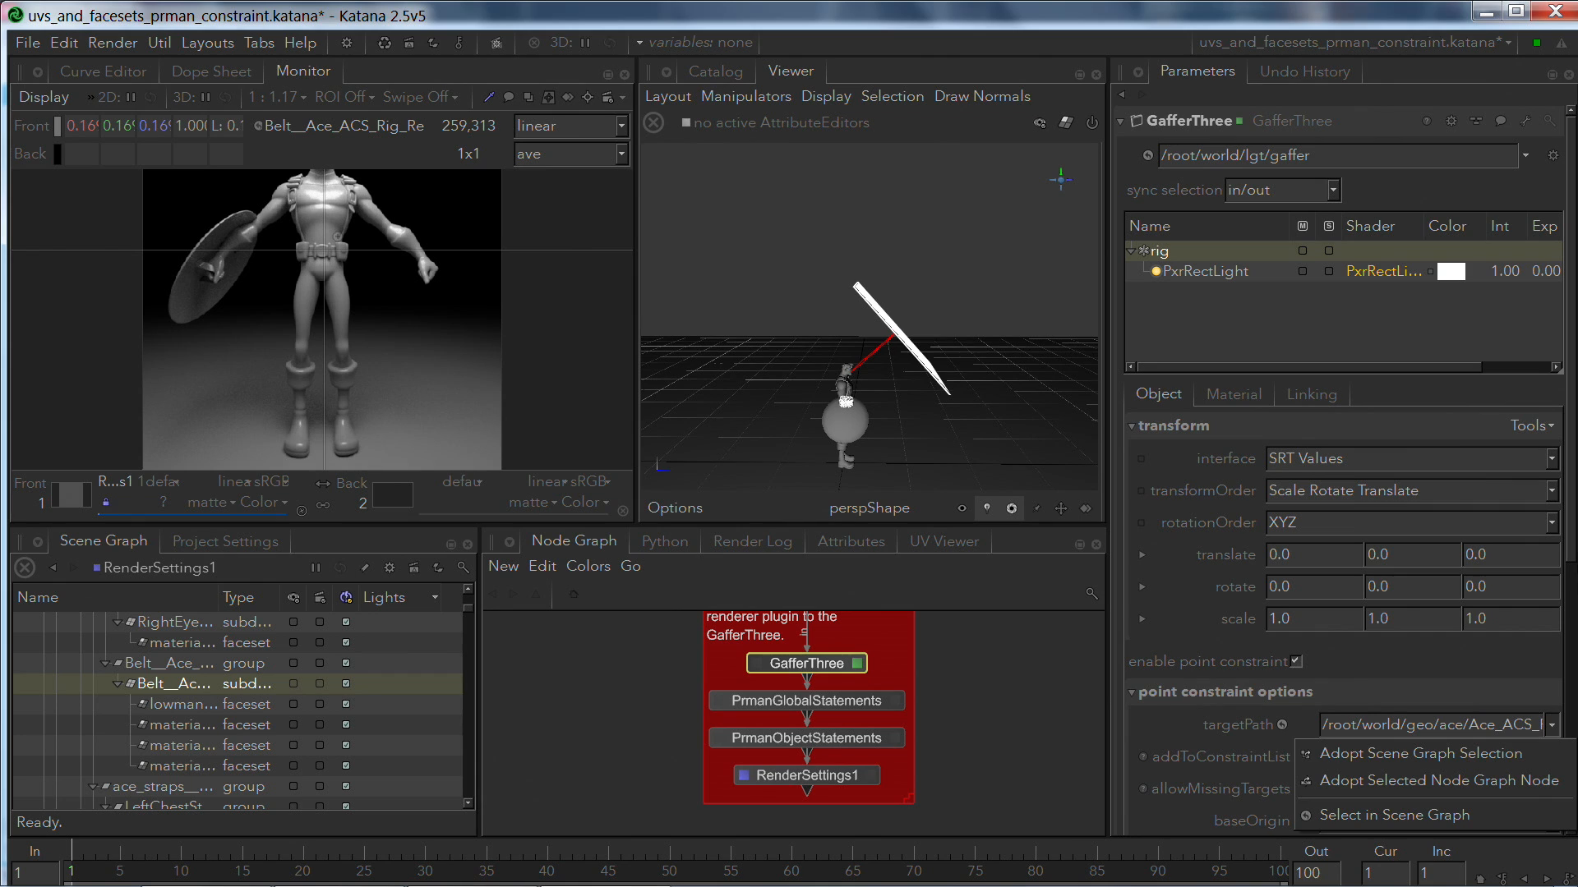
click(1571, 549)
drag(1571, 547, 1571, 709)
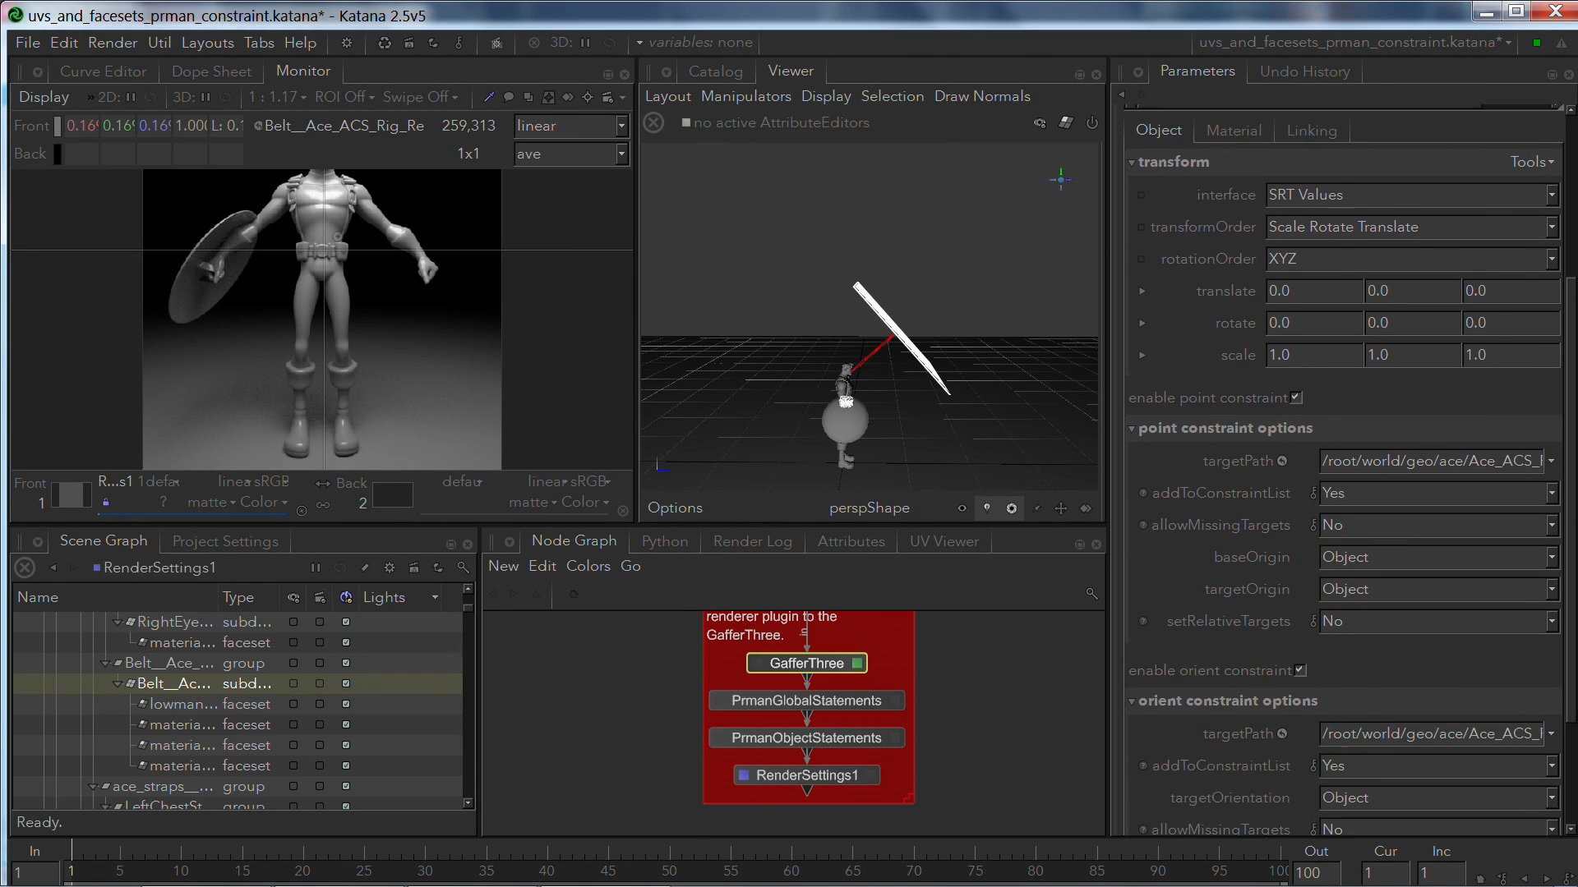
scroll(1493, 832, down, 3)
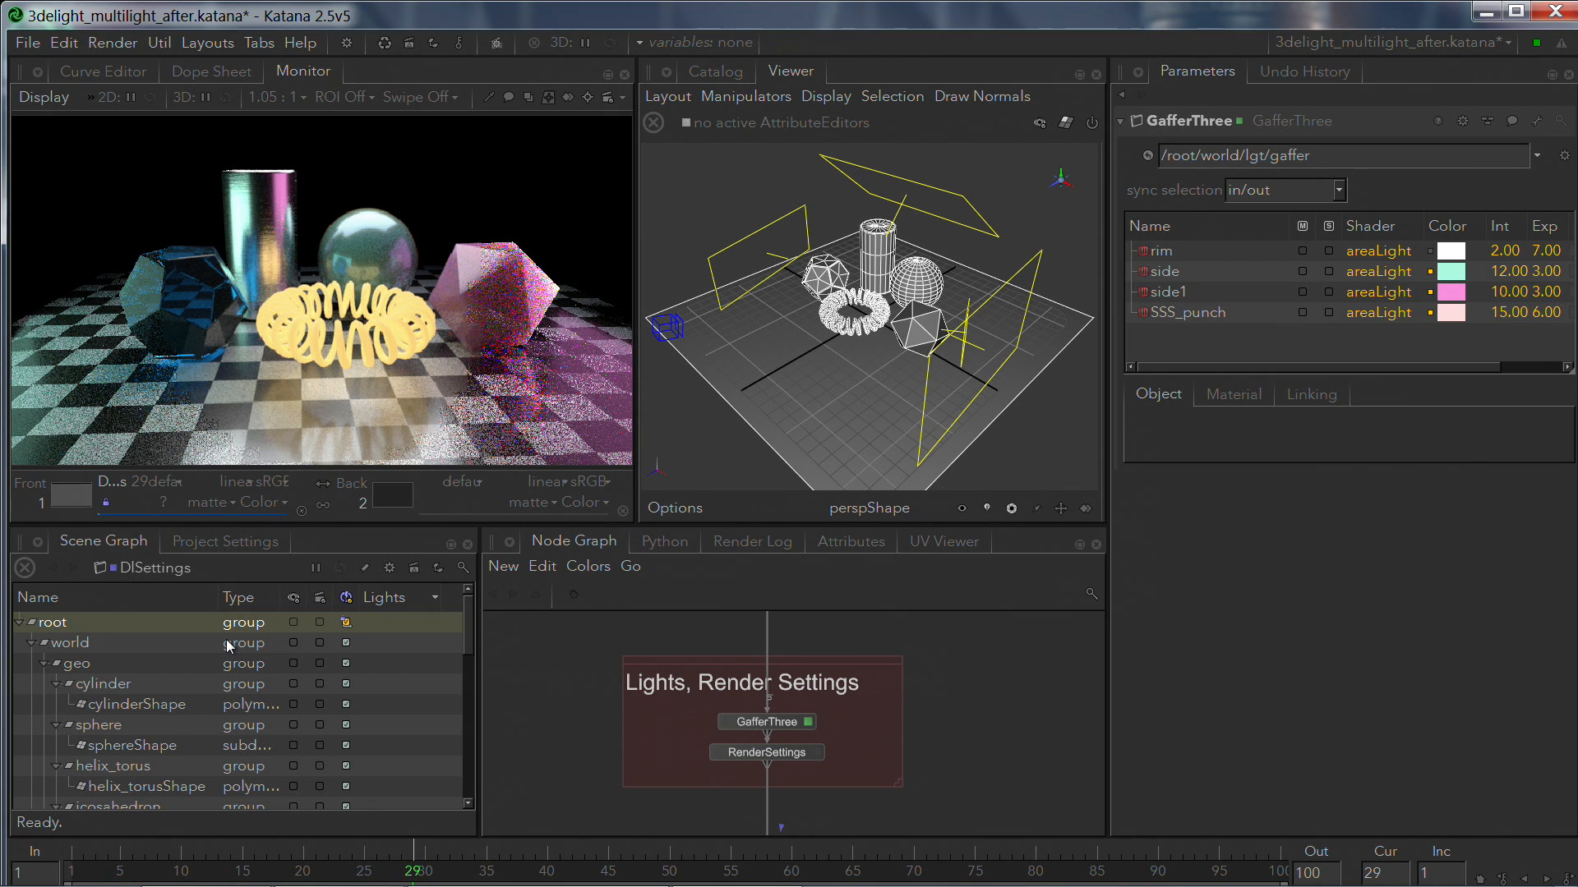
Step: Open the light linking settings and compare the rim and SSS_punch lights
click(1312, 396)
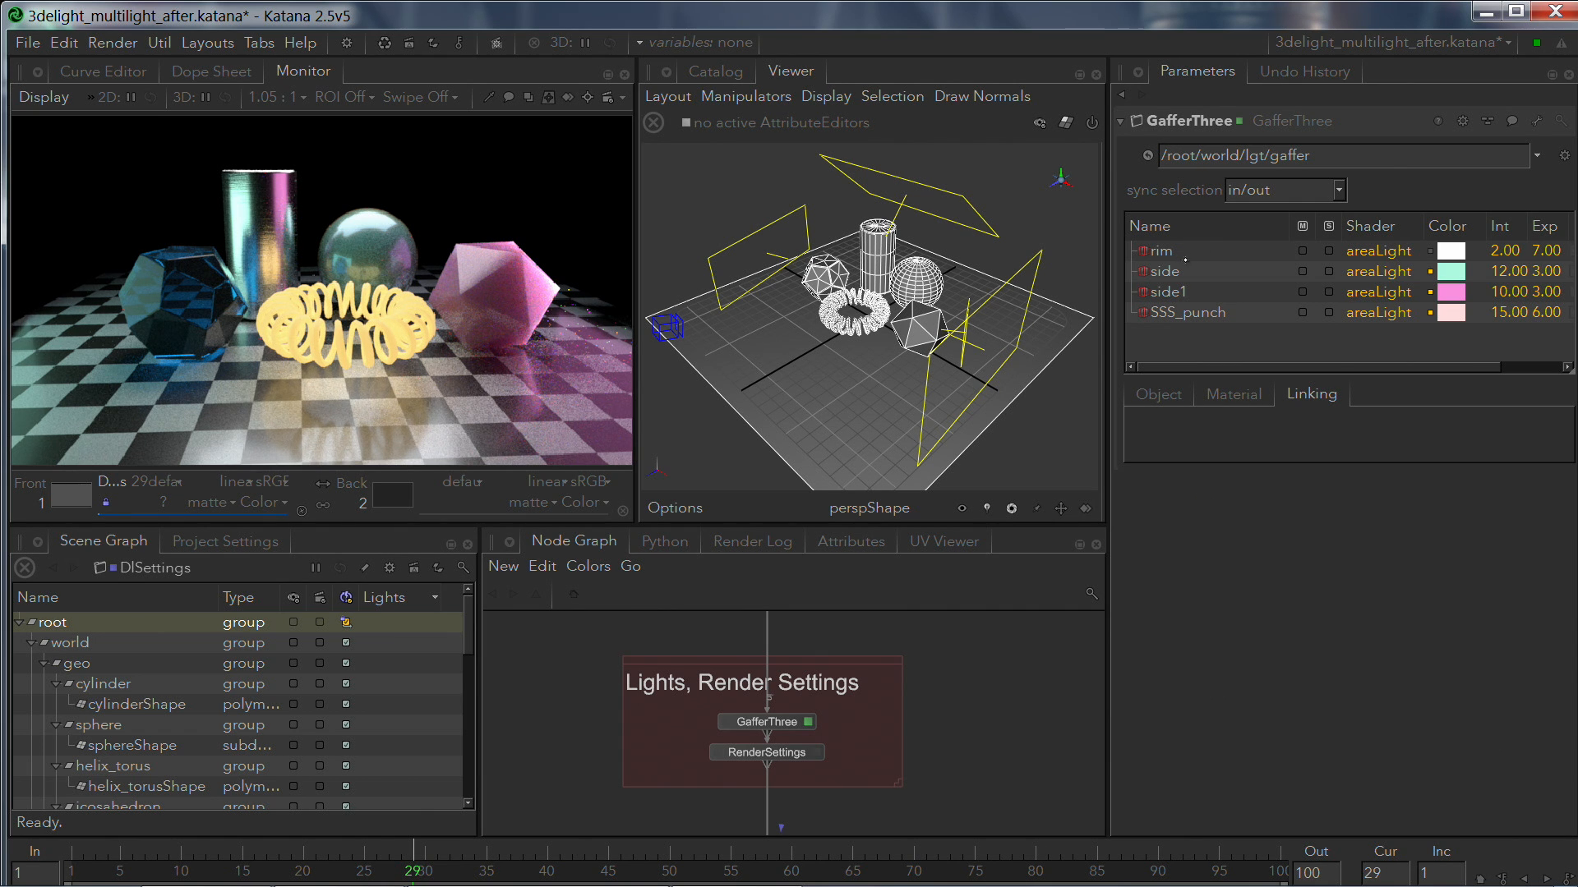
click(1190, 253)
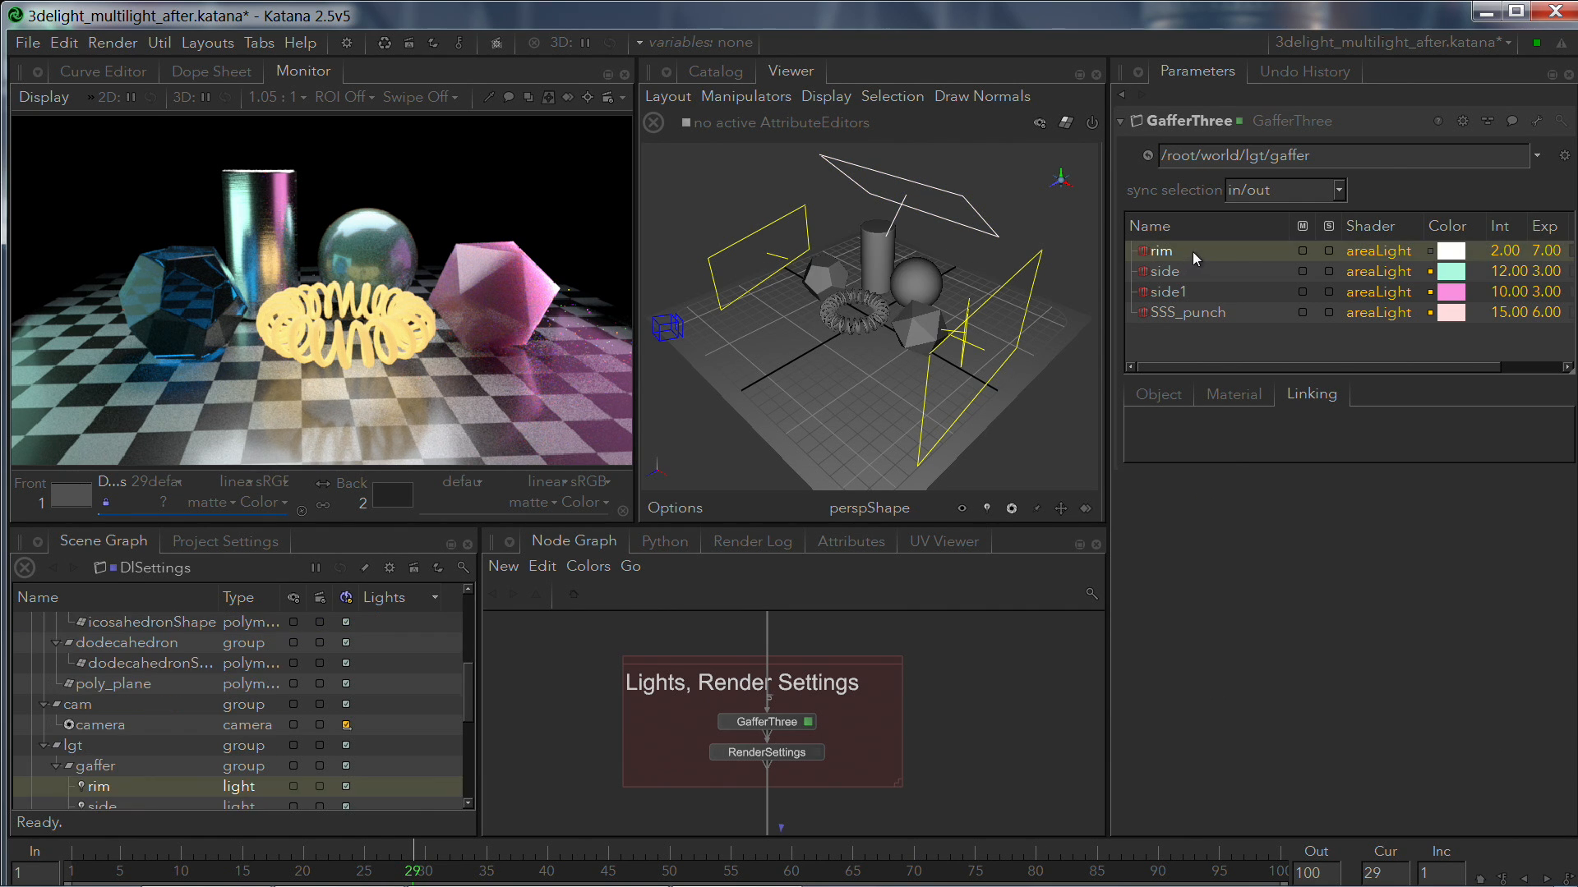
click(1211, 320)
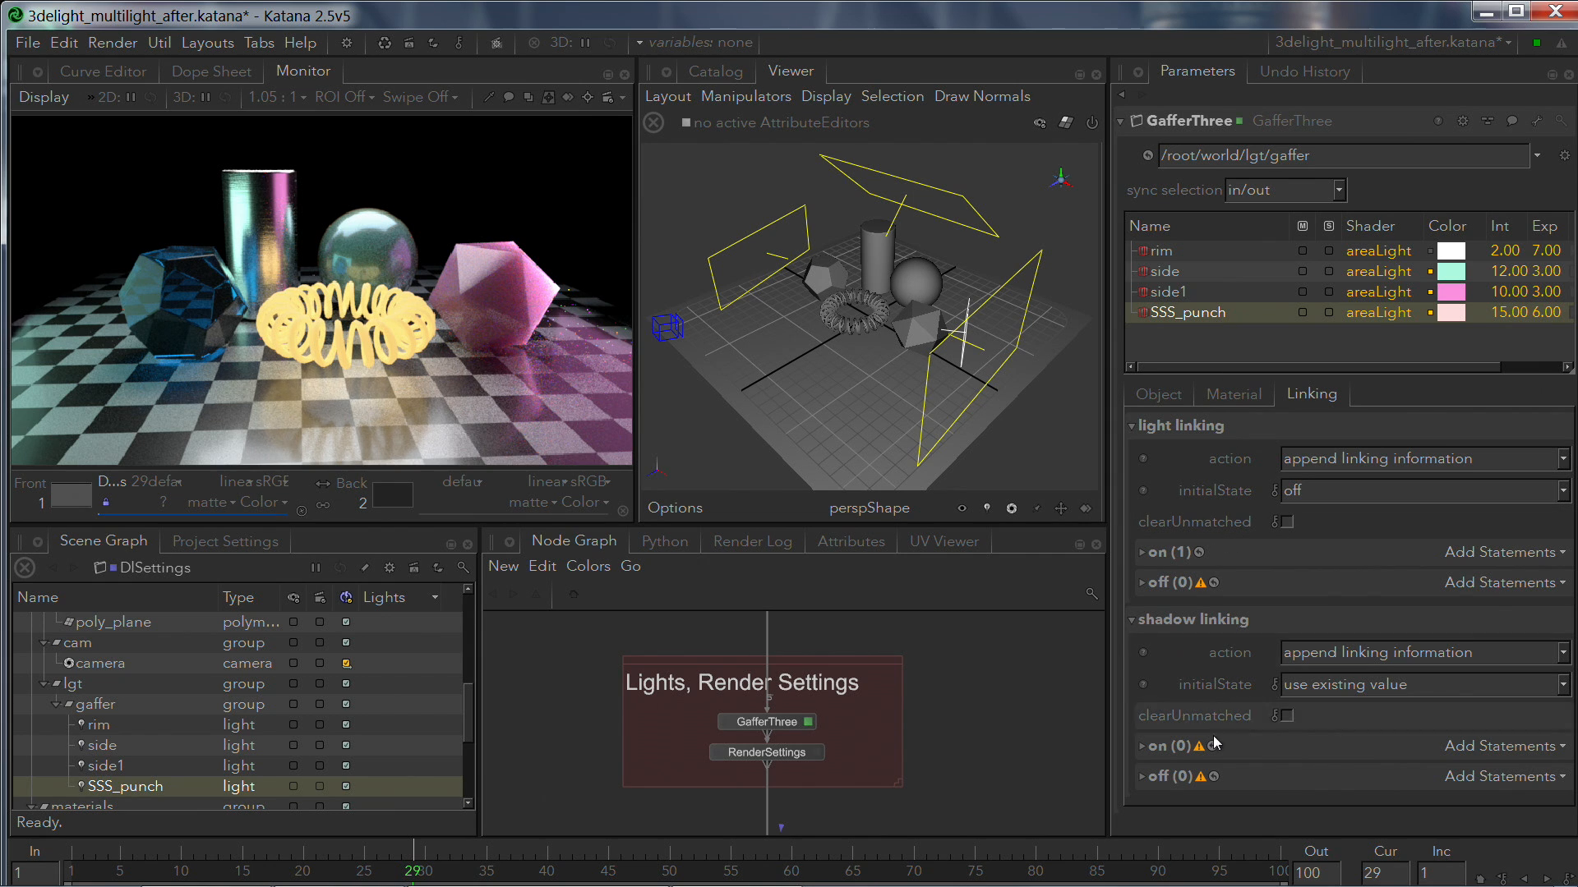
click(1187, 254)
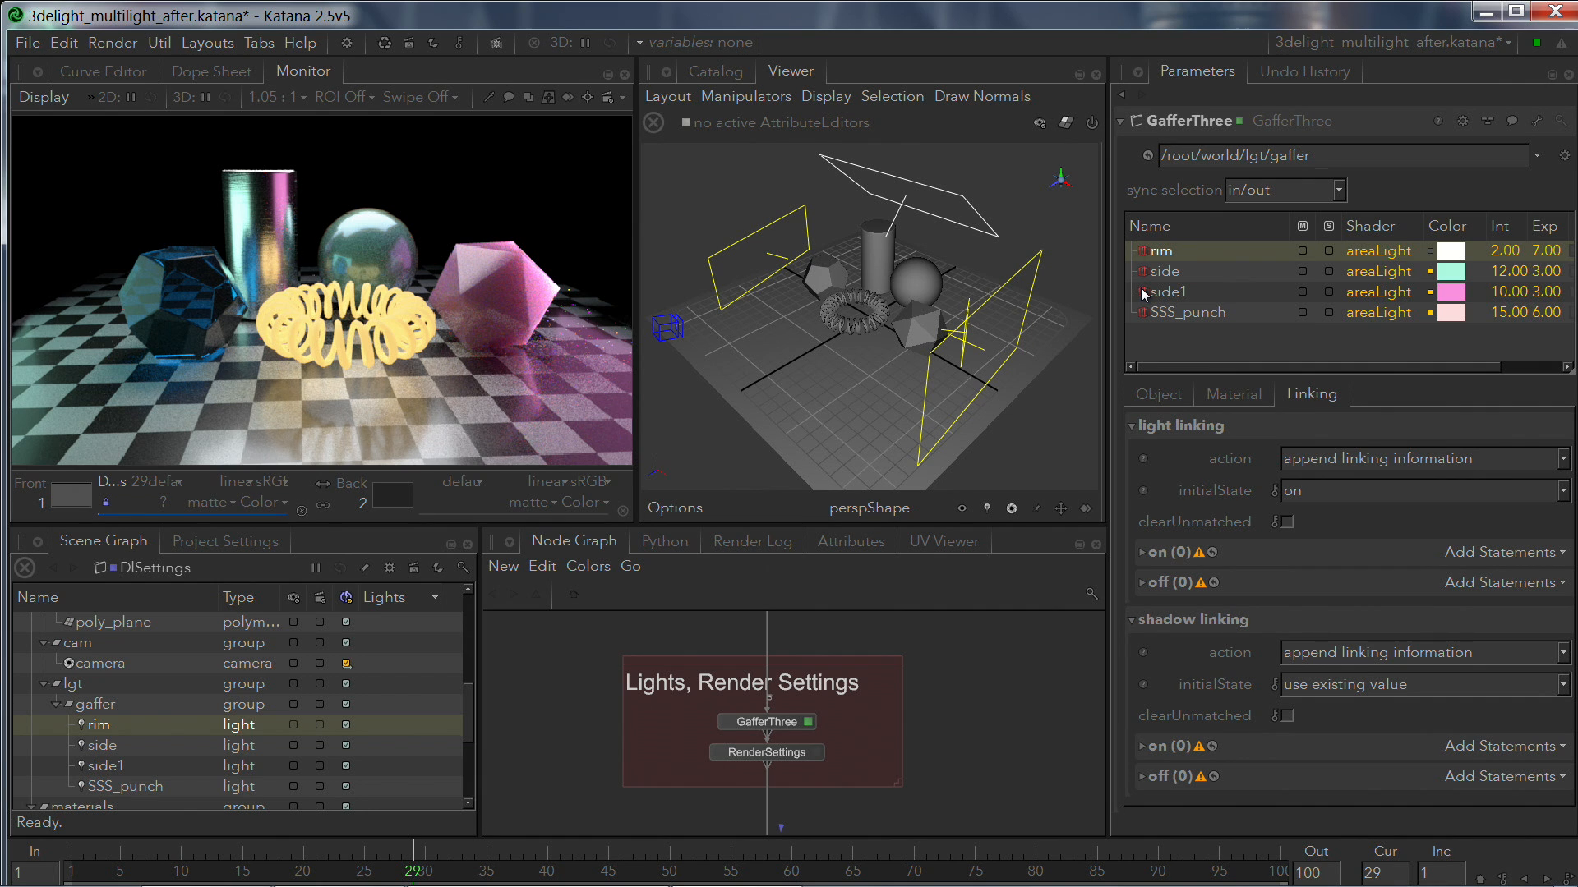
Step: Solo the rim light and set its light linking initial state to off
click(1328, 250)
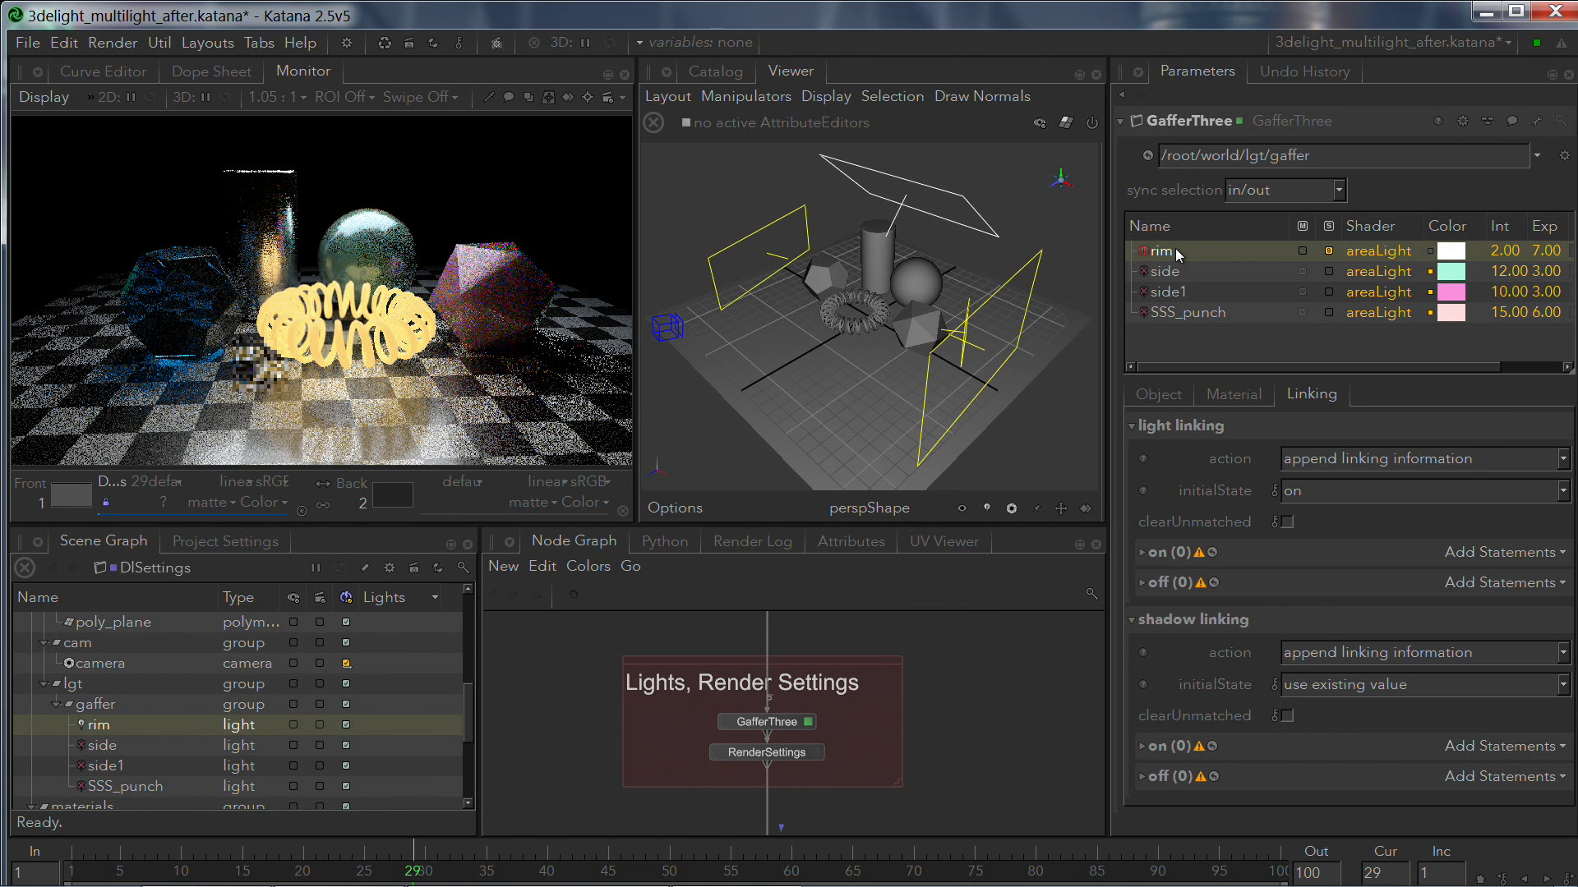
click(1341, 495)
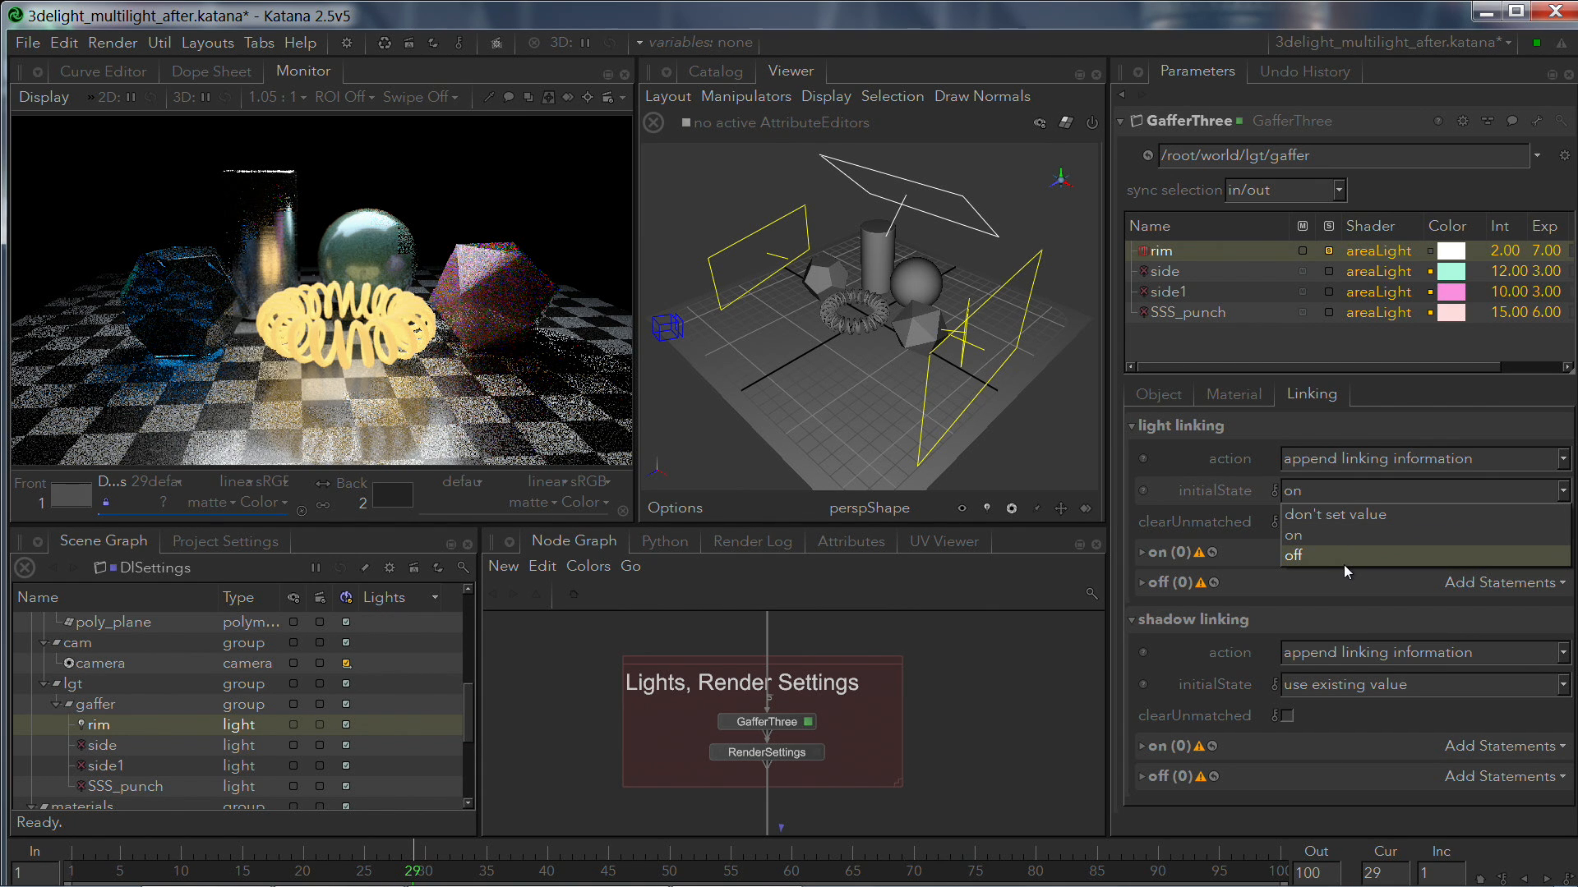
click(1234, 530)
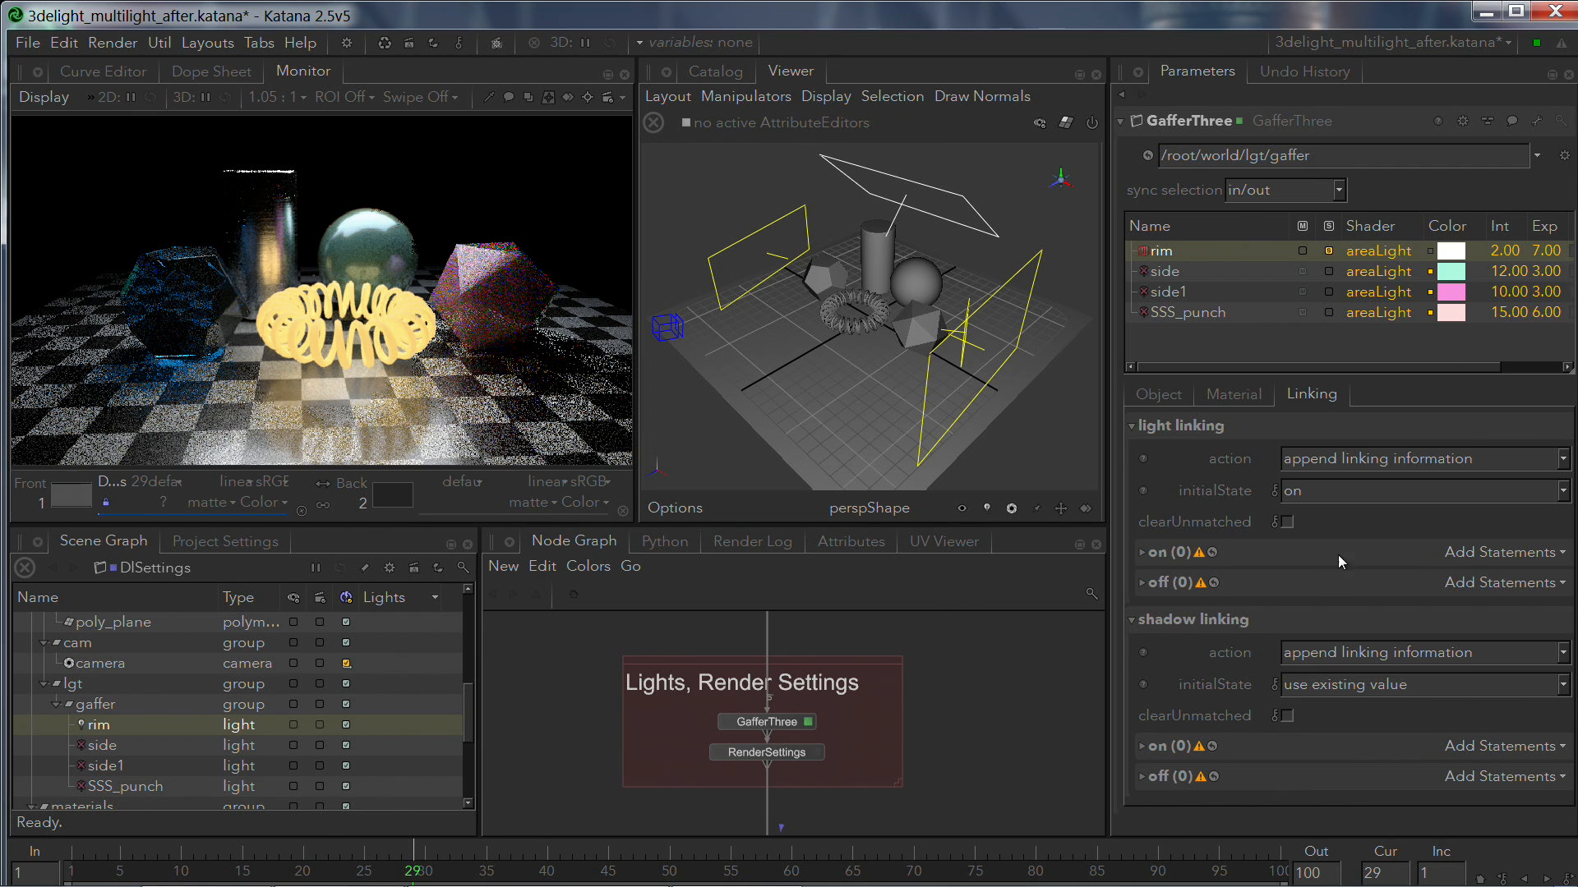
click(1334, 496)
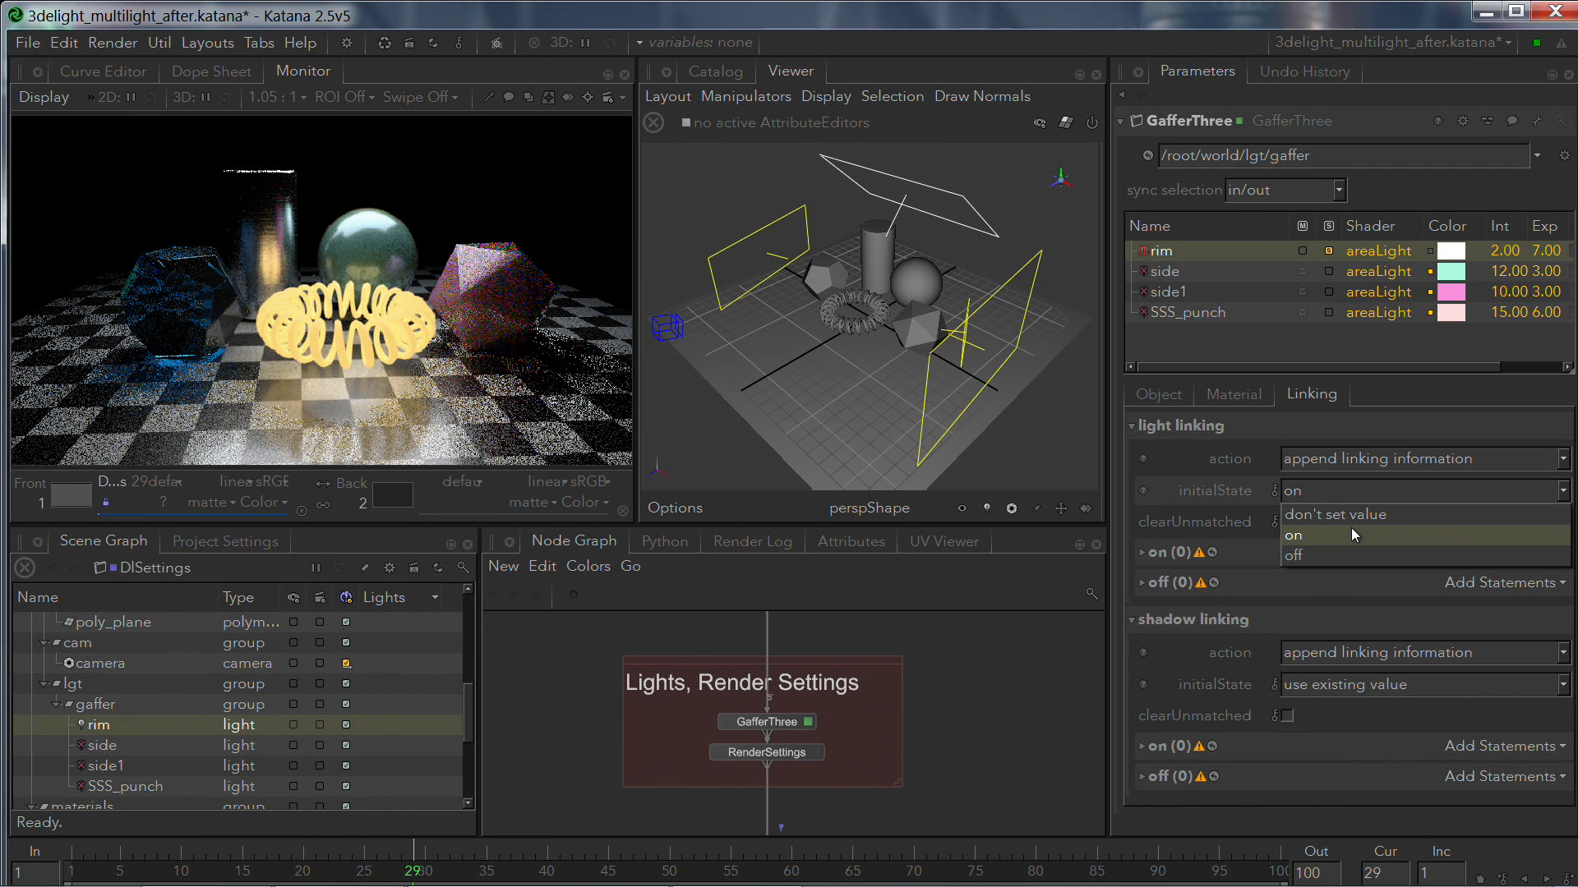
click(1351, 555)
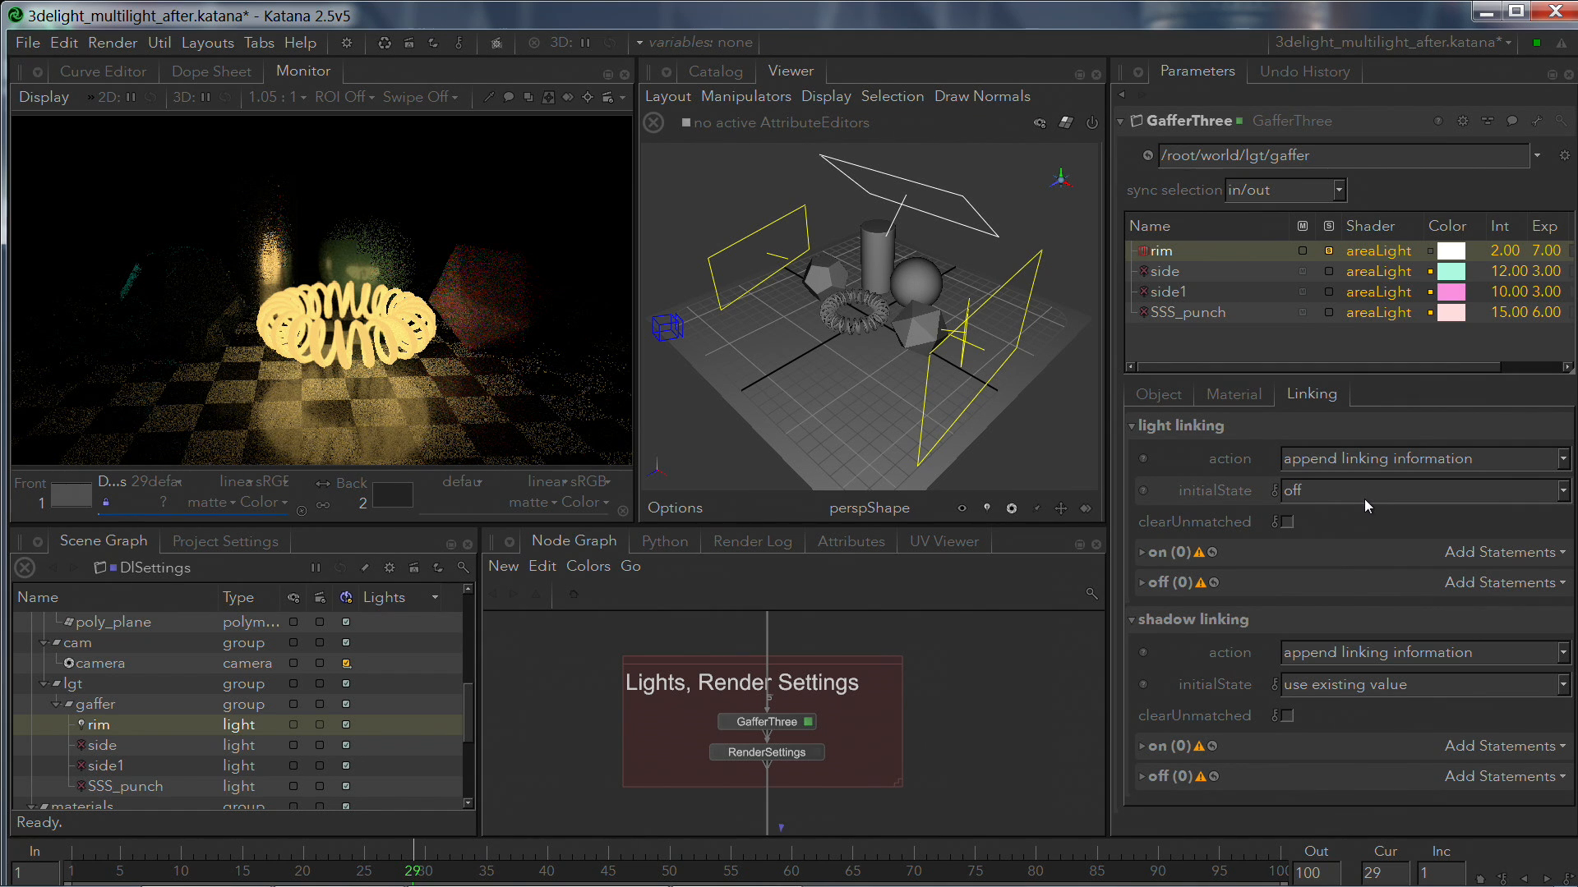
Step: Add a custom light-linking 'on' statement for the rim light with the path /root/world/geo/*
click(1499, 553)
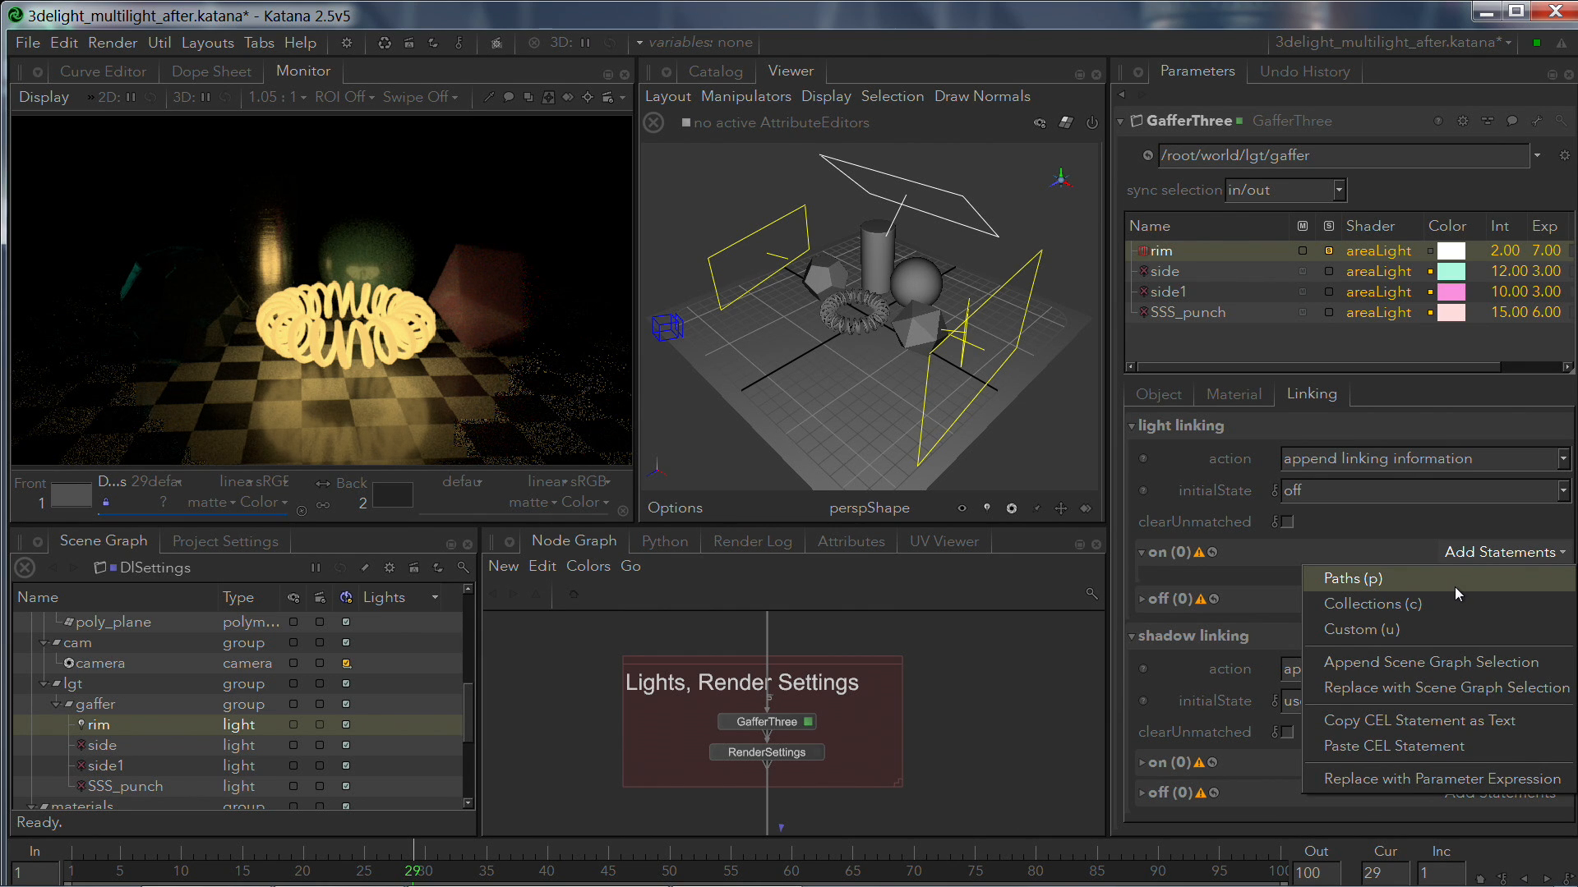
click(1424, 630)
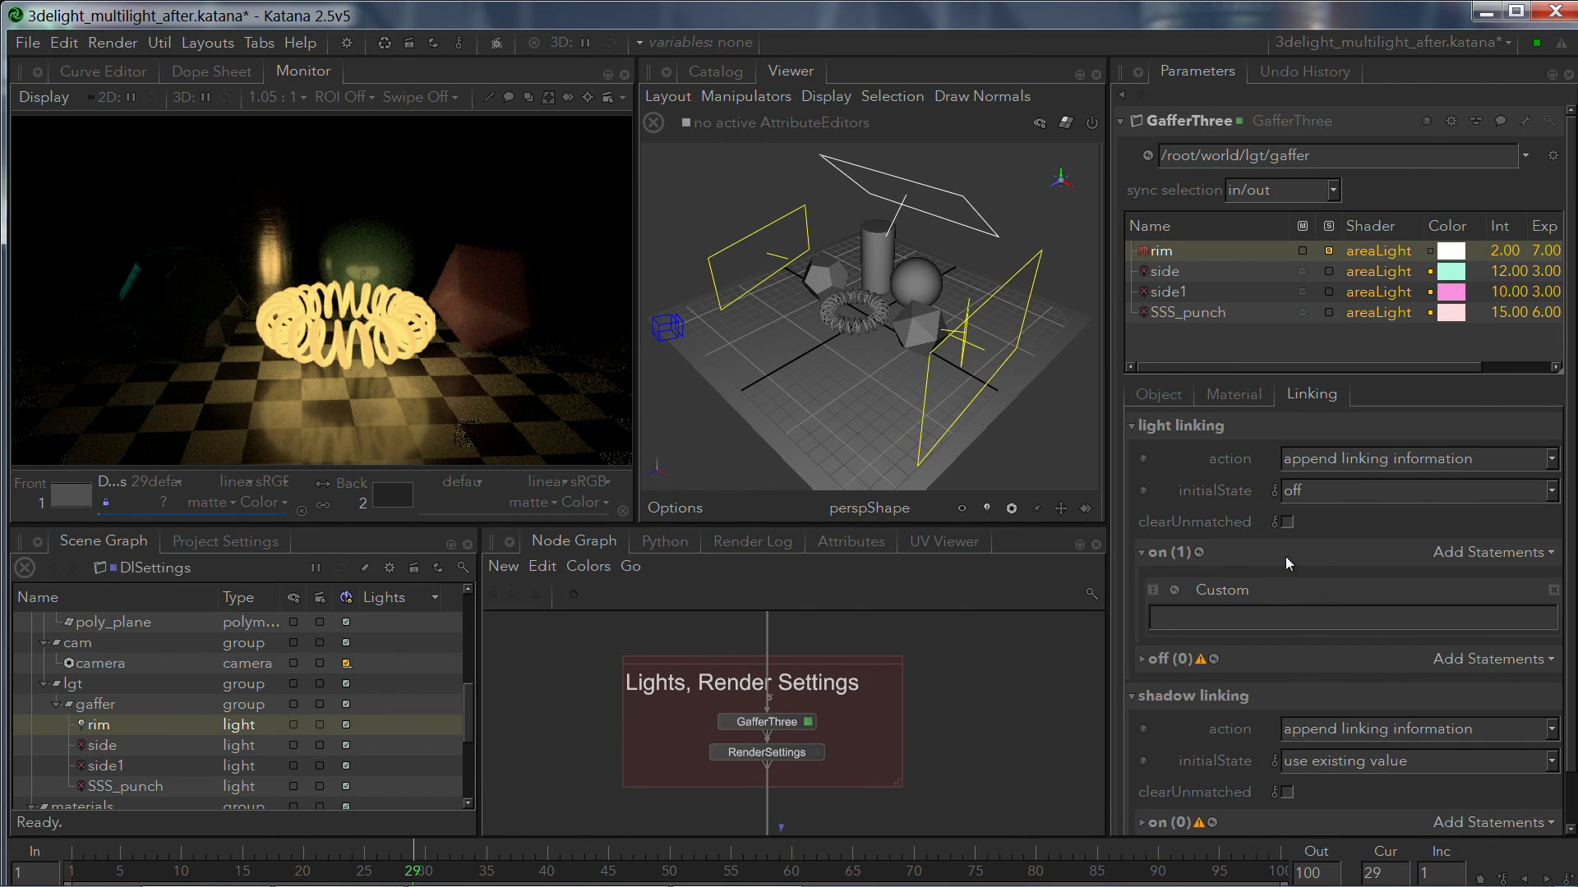
click(925, 285)
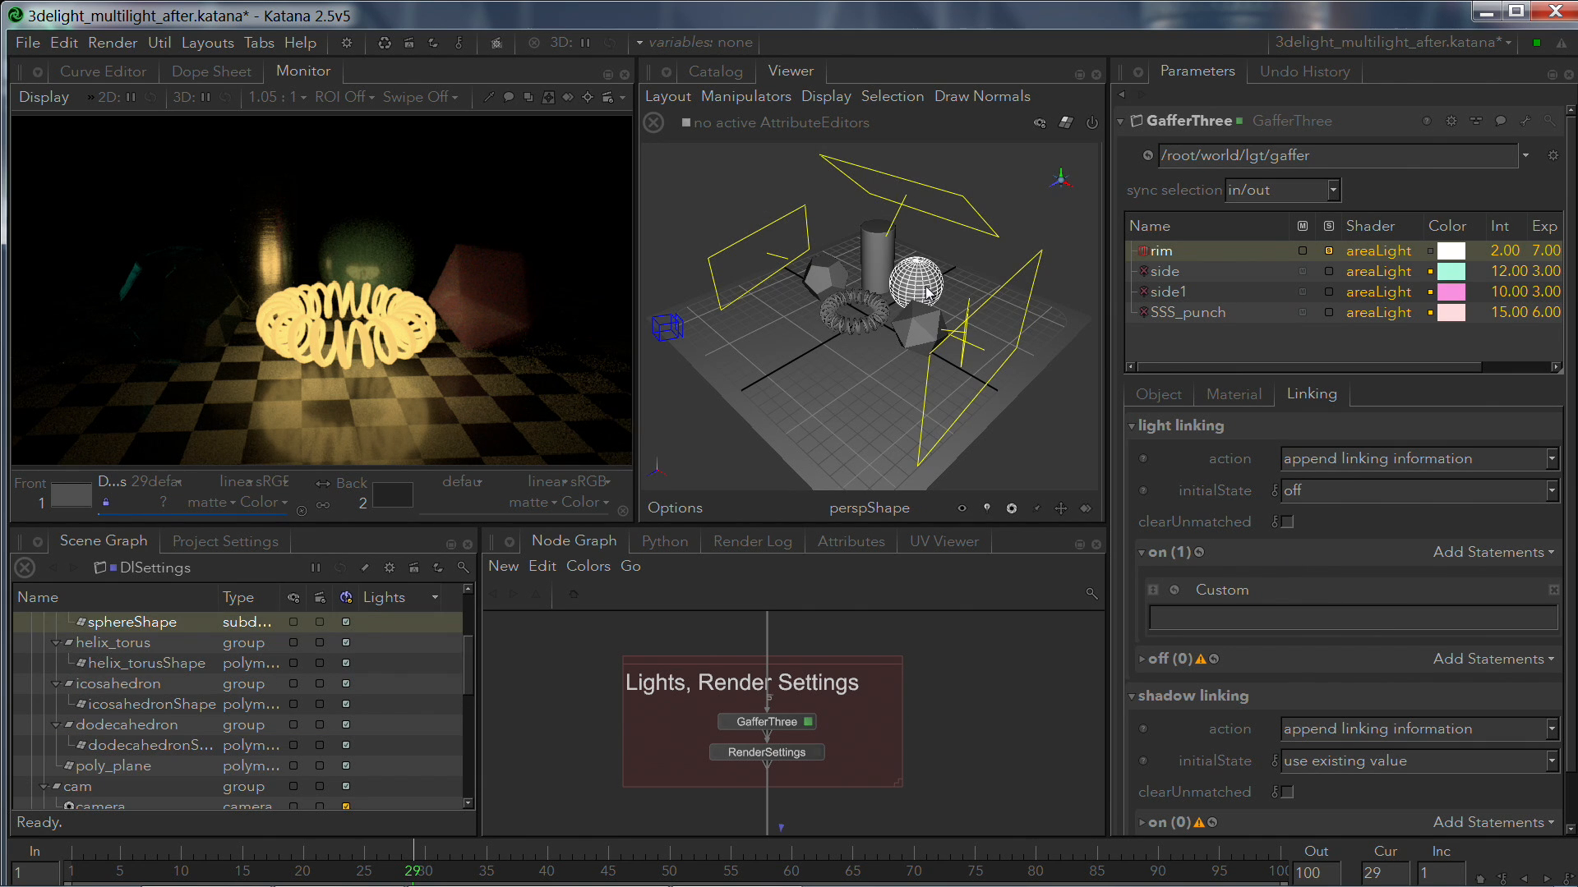
drag(928, 292, 1364, 618)
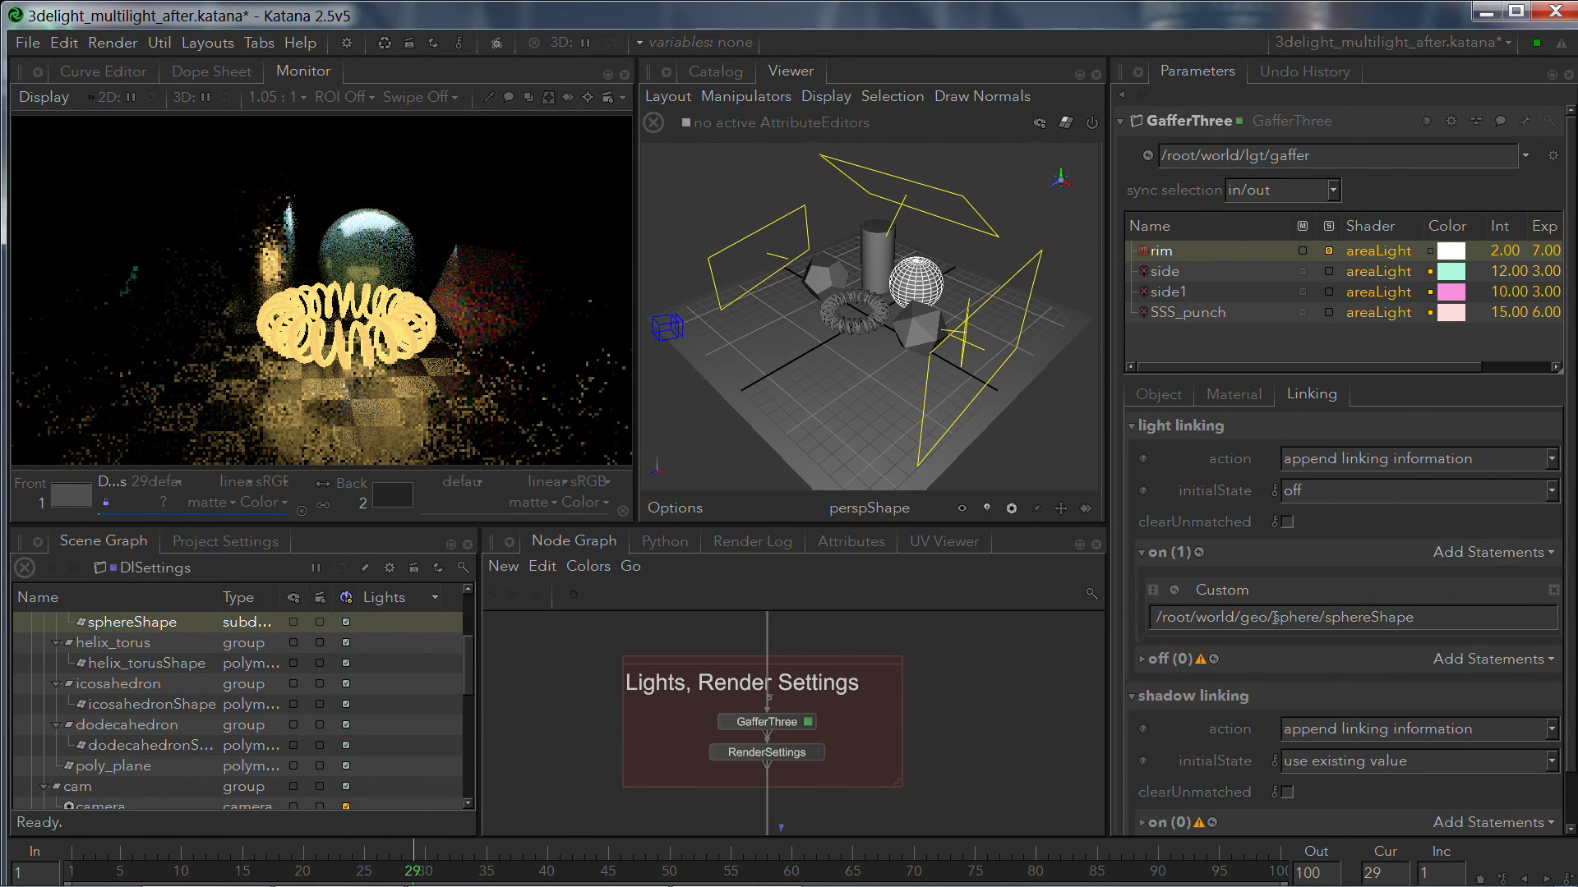
drag(1280, 617, 1426, 617)
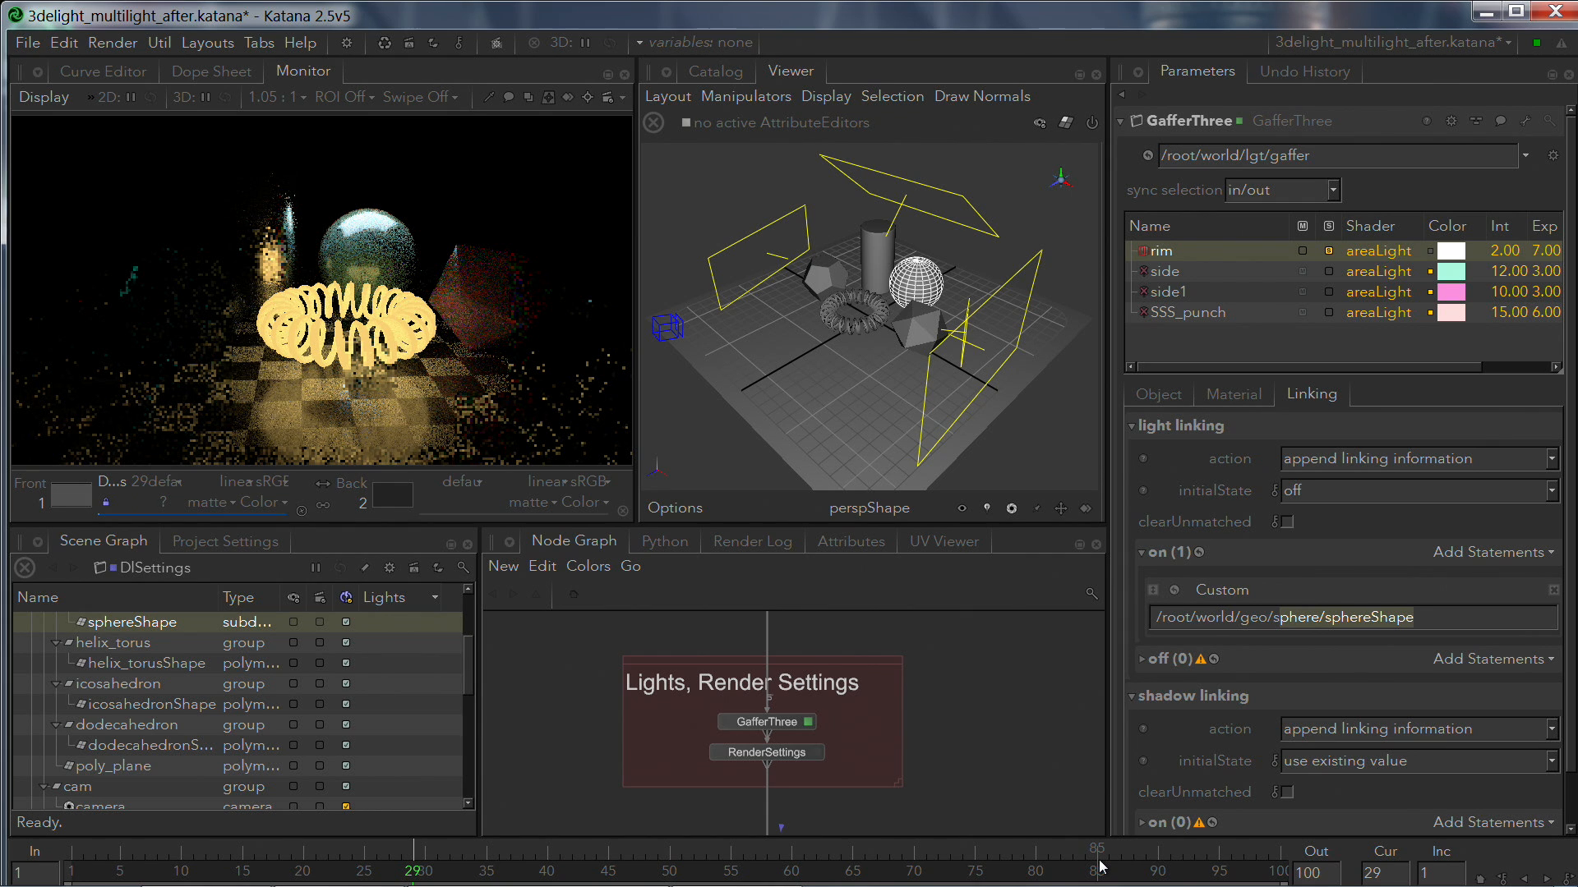
key(BackSpace)
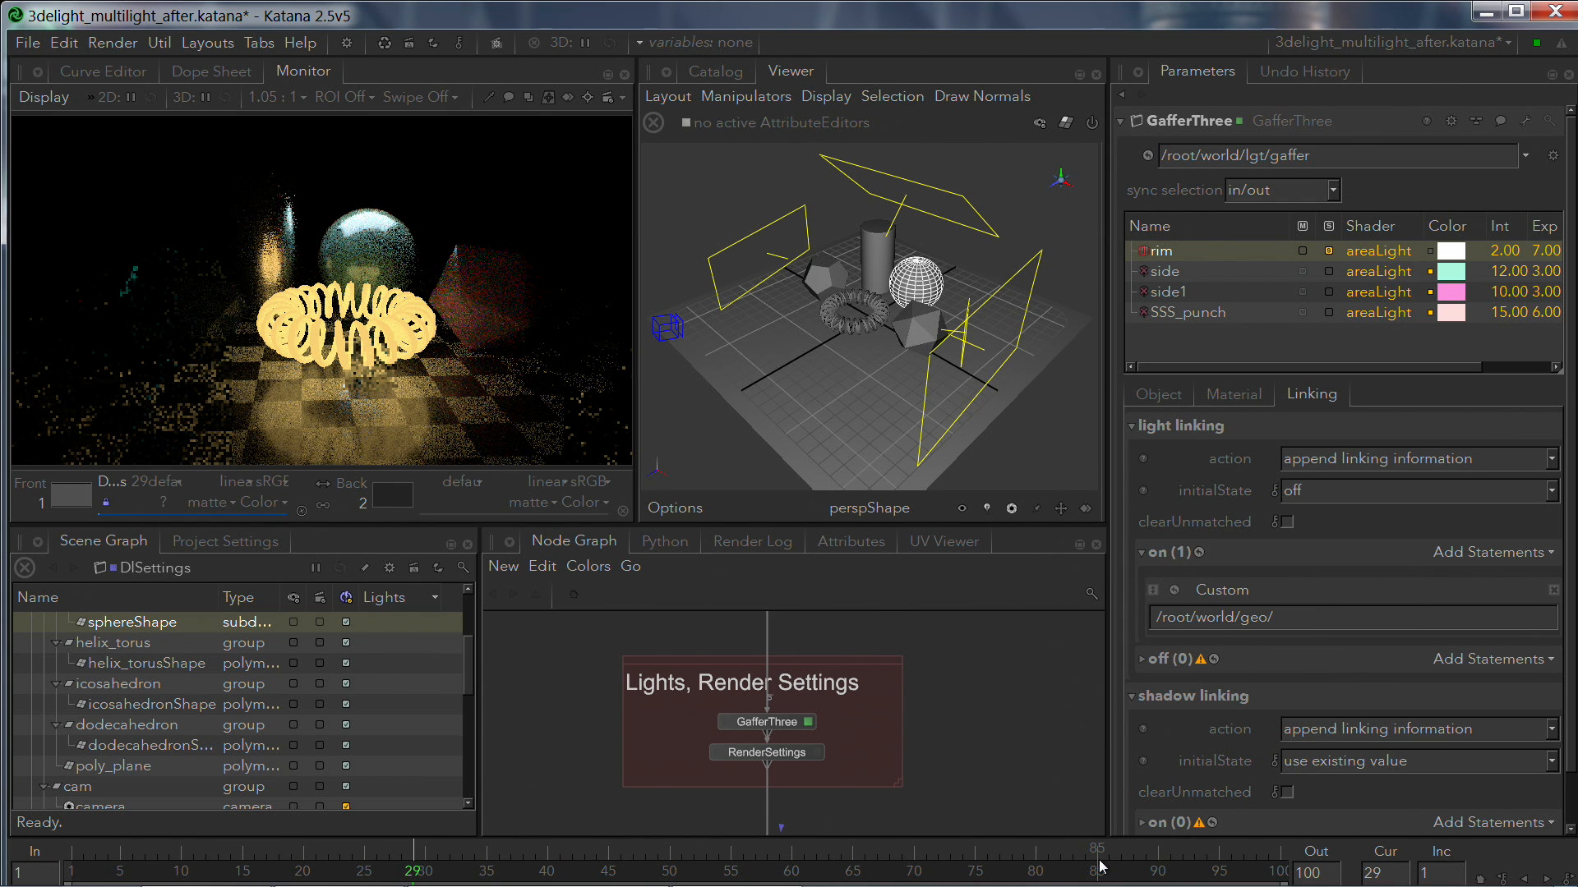
key(BackSpace)
text(*)
key(Return)
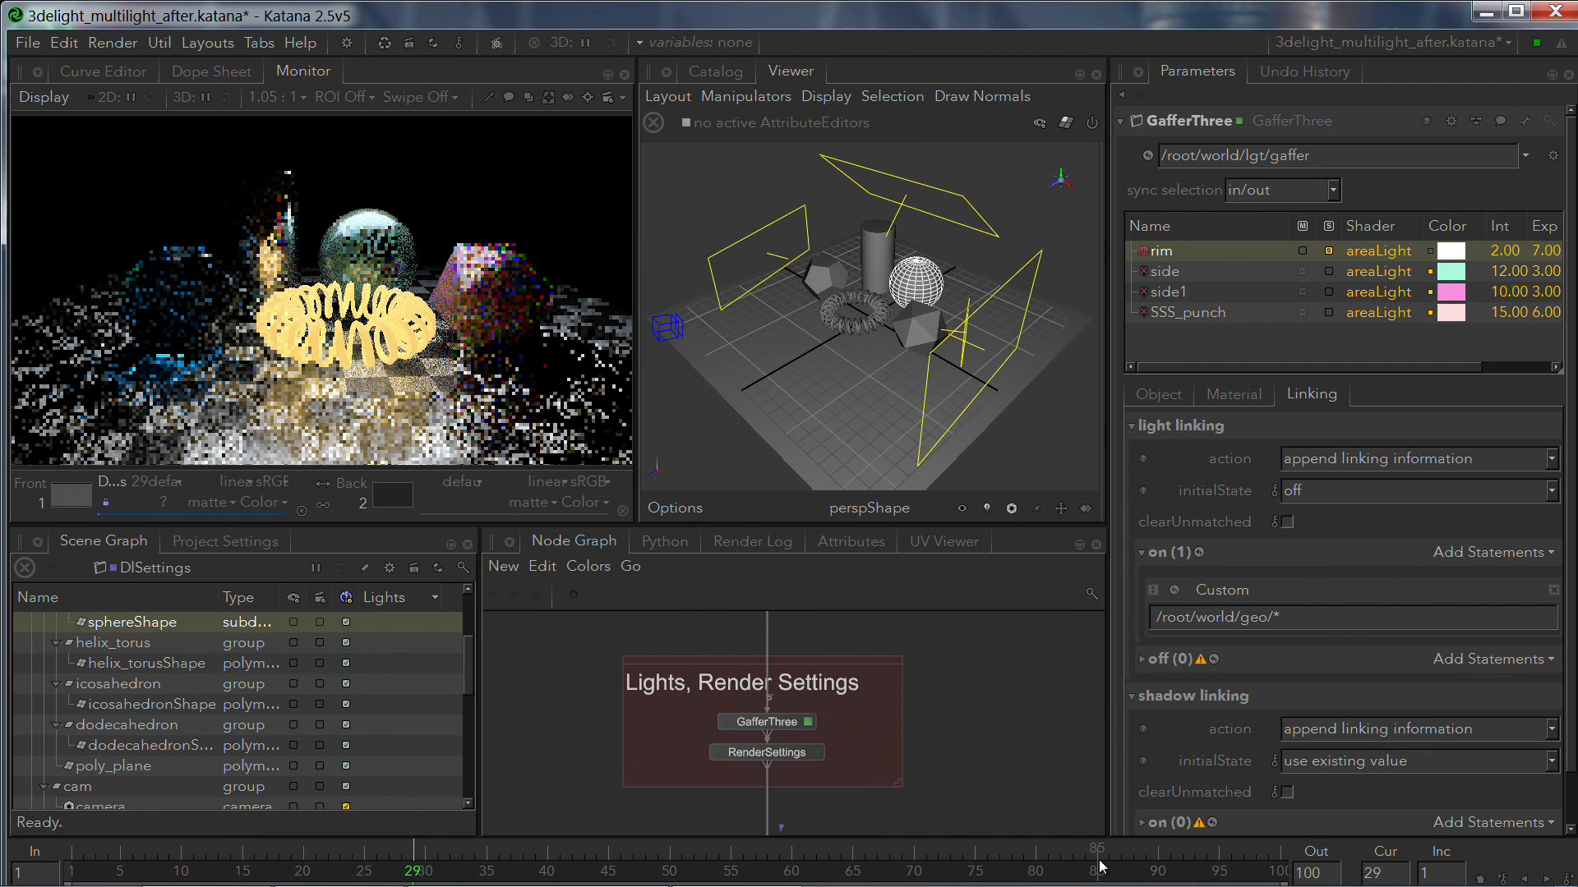
Step: Add a Paths statement to the rim light's light-linking 'on' list
click(1492, 558)
click(1498, 580)
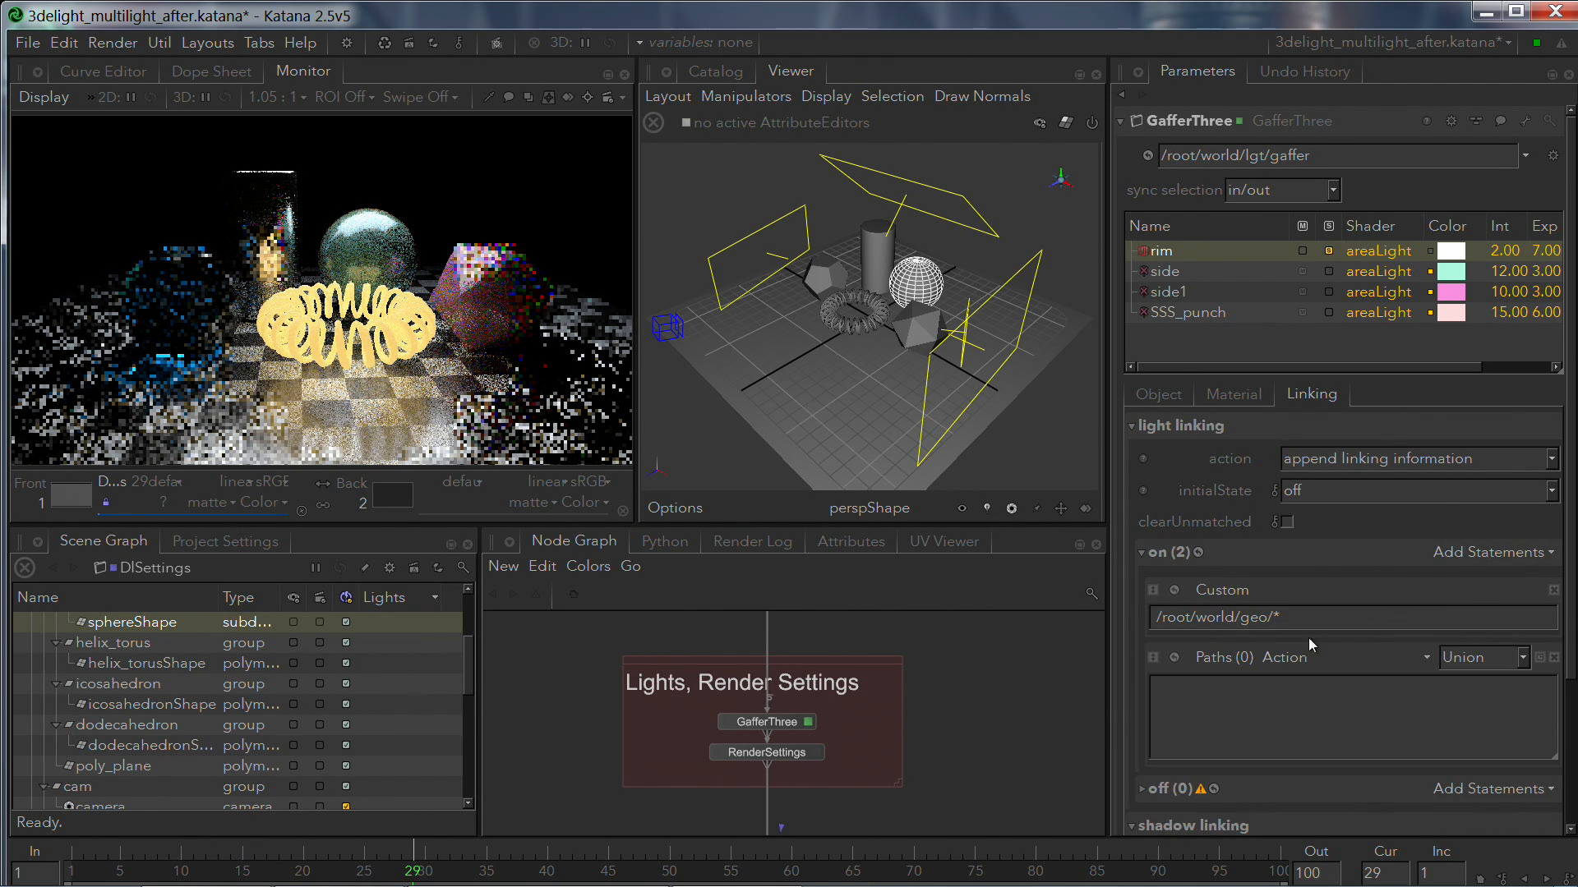
Step: Add the sphere location to the rim light's light-linking Paths list and delete the custom /root/world/geo/* statement
drag(467, 657, 461, 615)
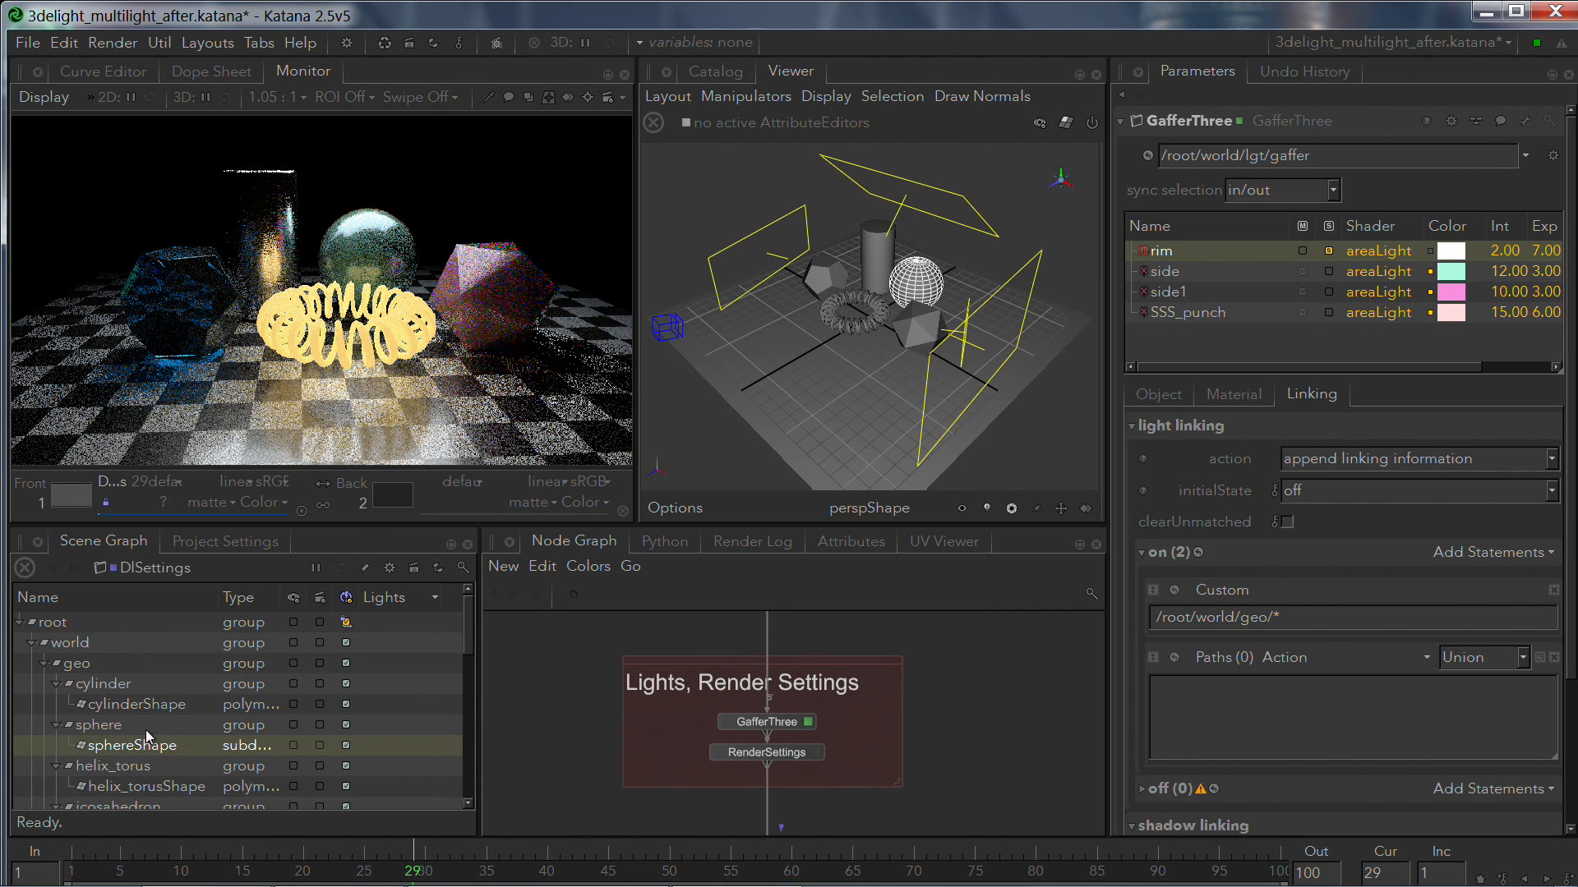
drag(152, 727, 1292, 728)
click(1551, 591)
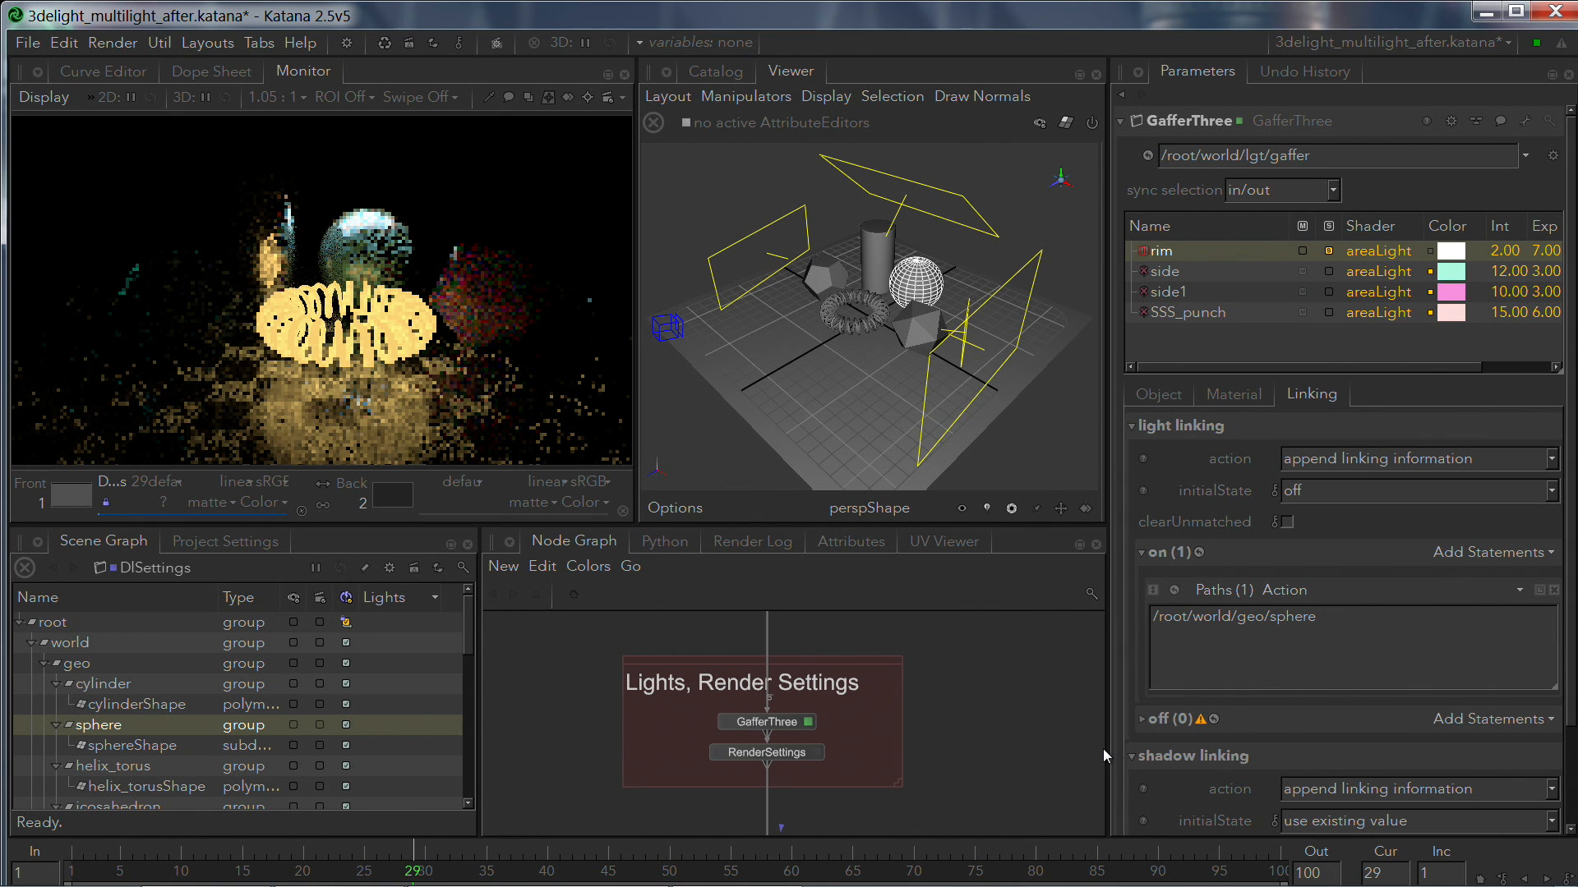
Step: Add the cylinder and the dodecahedron shape to the rim light's light-linking Paths list
click(137, 687)
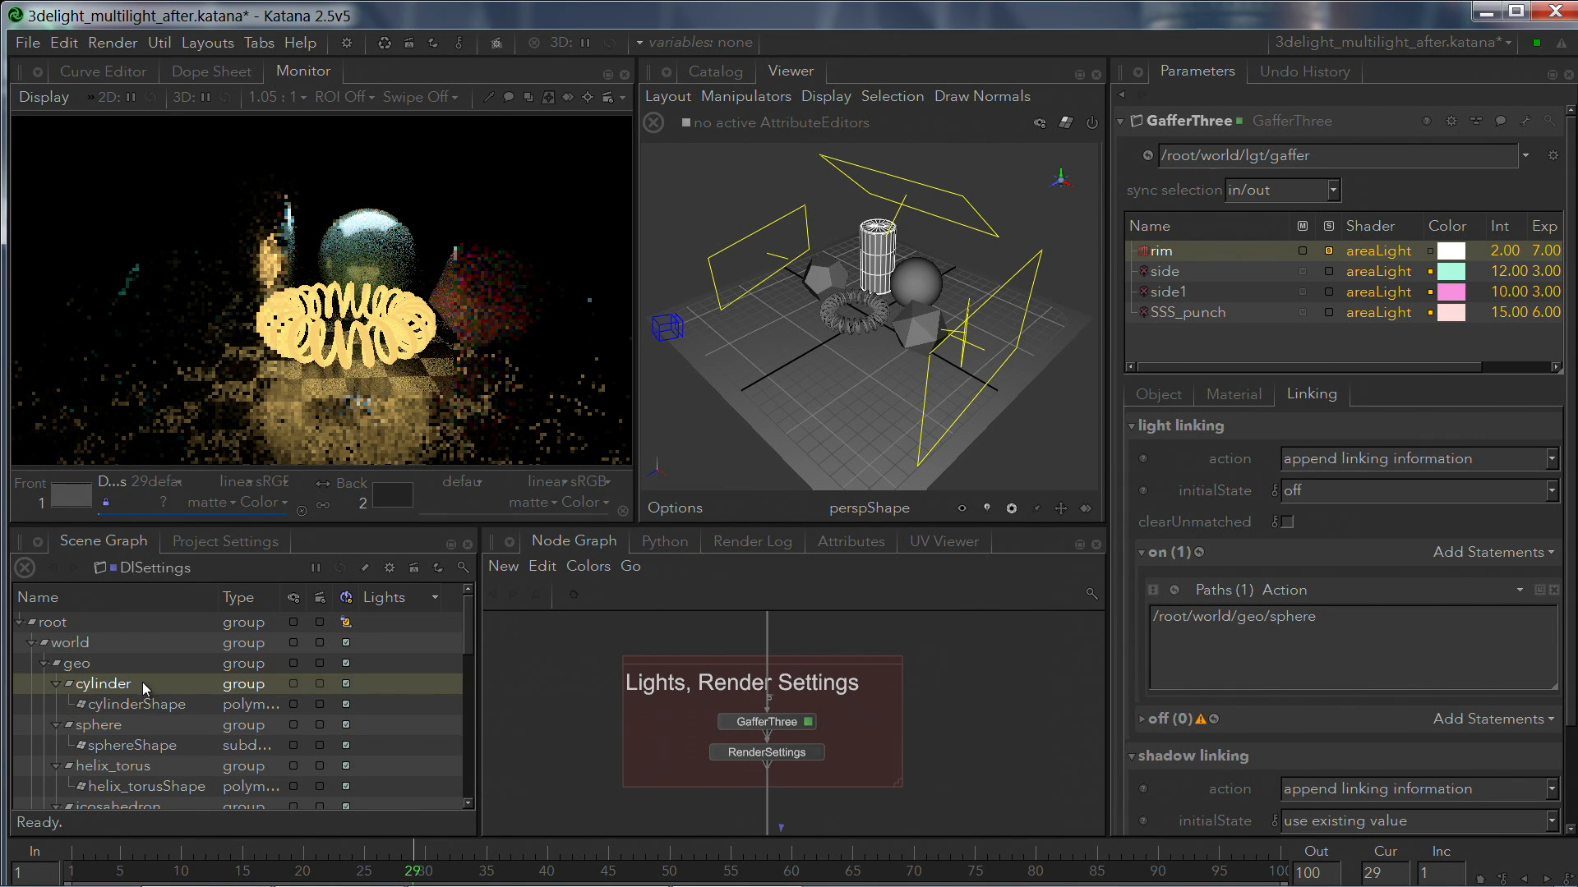
drag(138, 689, 1263, 638)
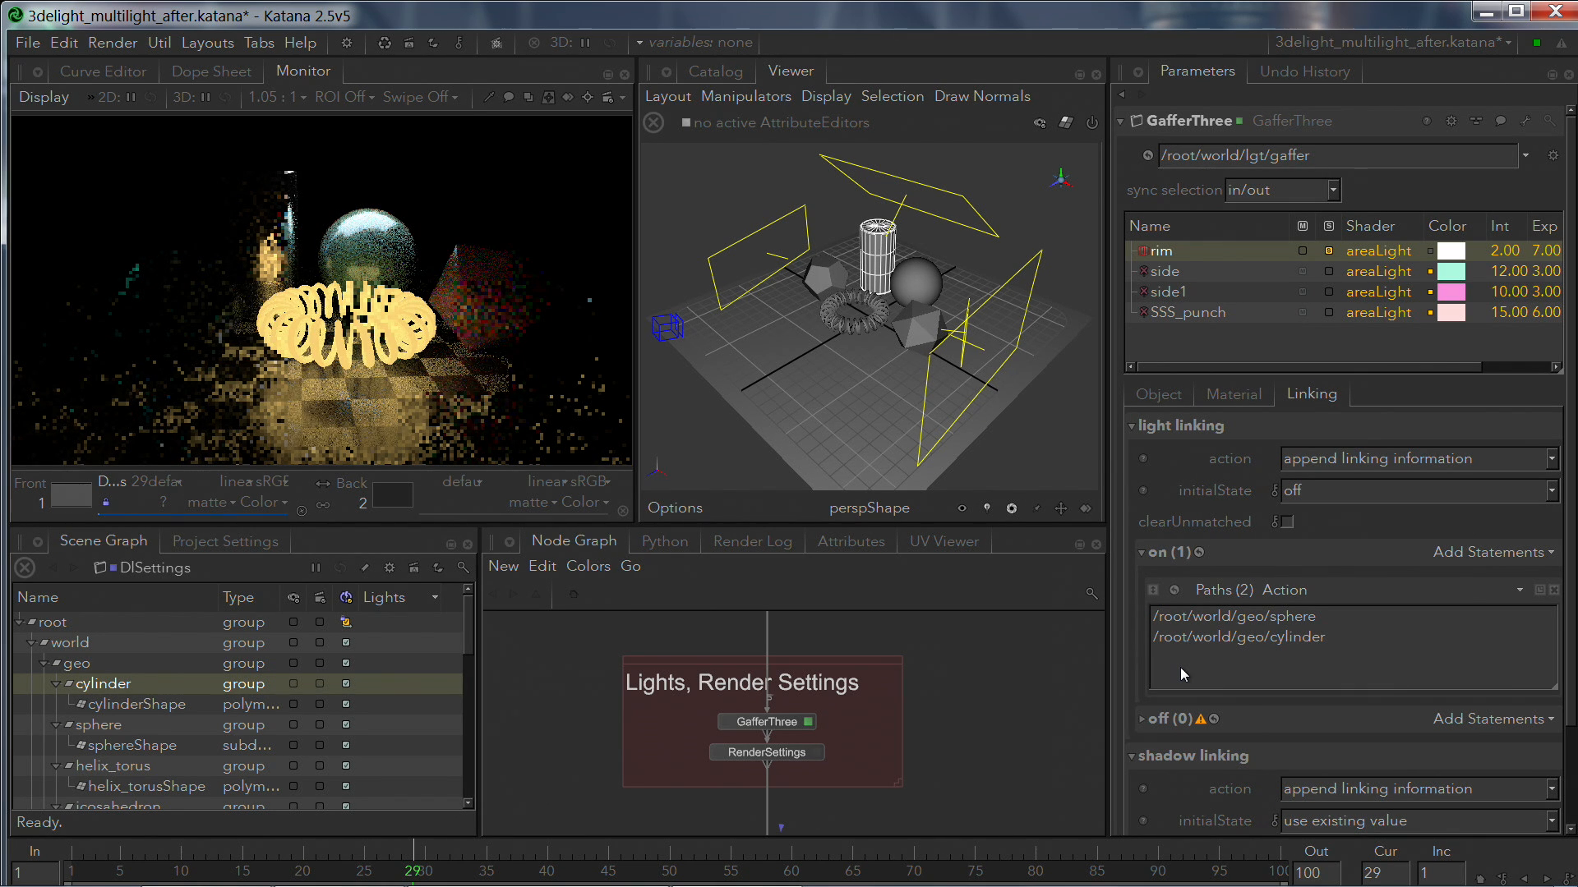
drag(468, 623, 470, 634)
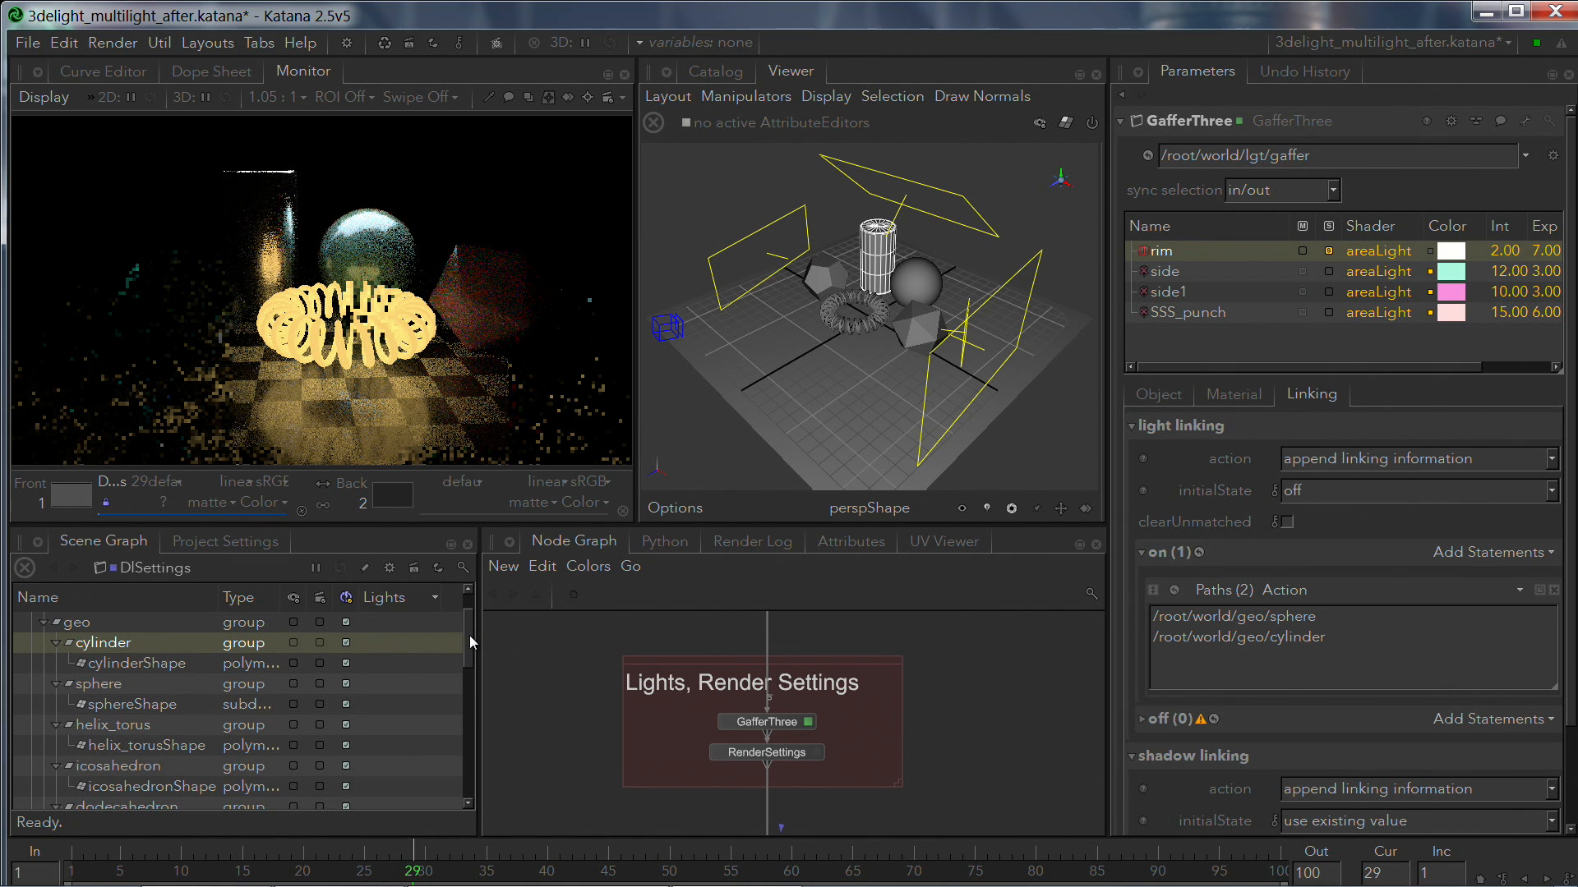
click(824, 282)
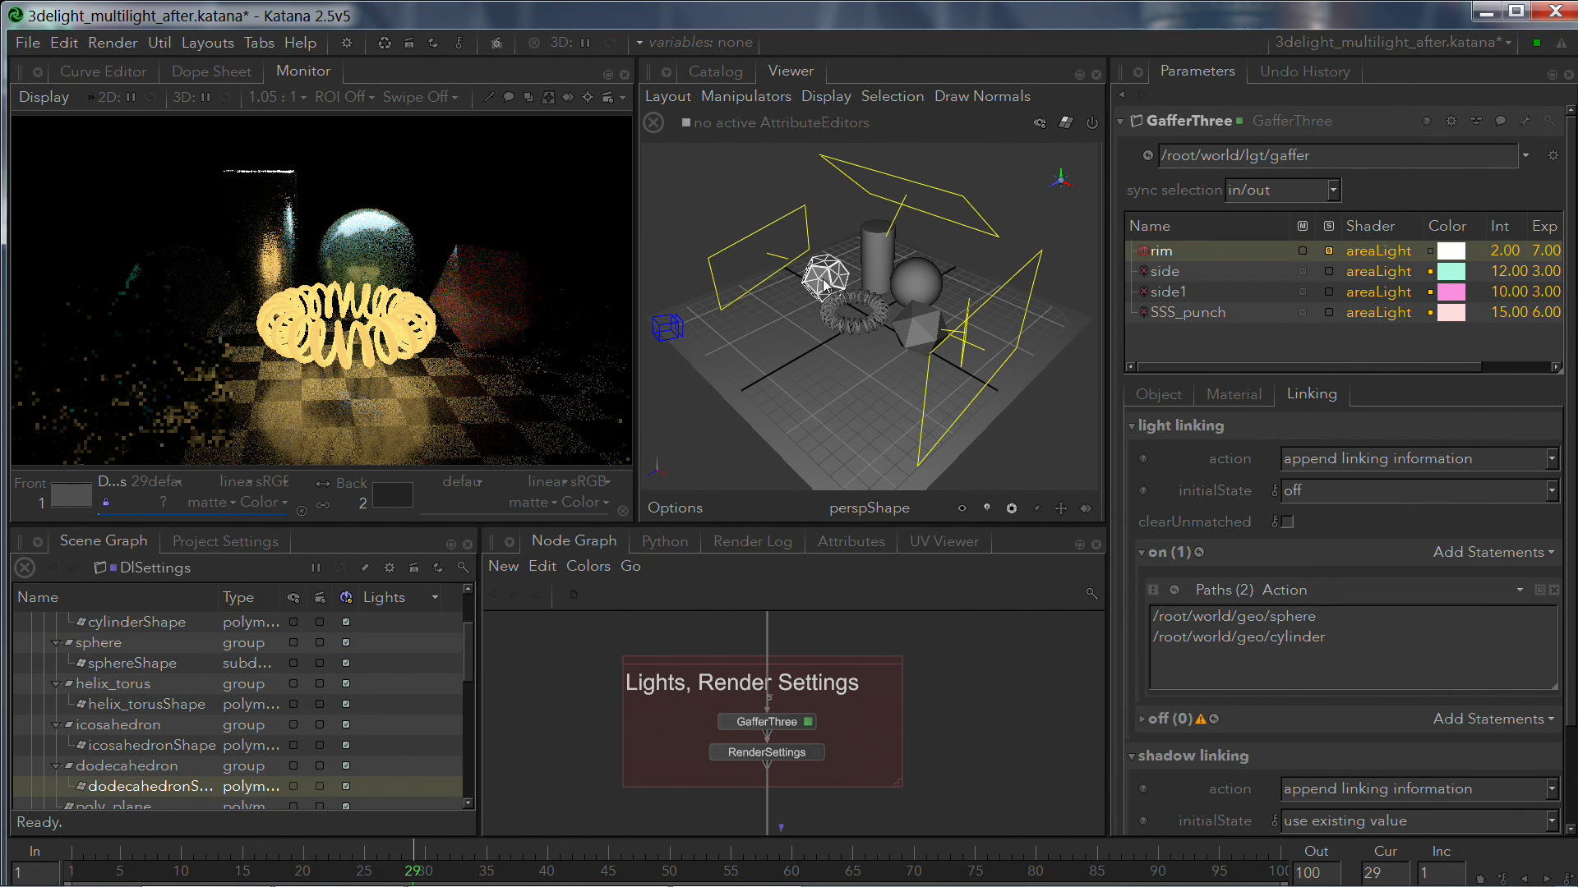
drag(820, 277, 1374, 655)
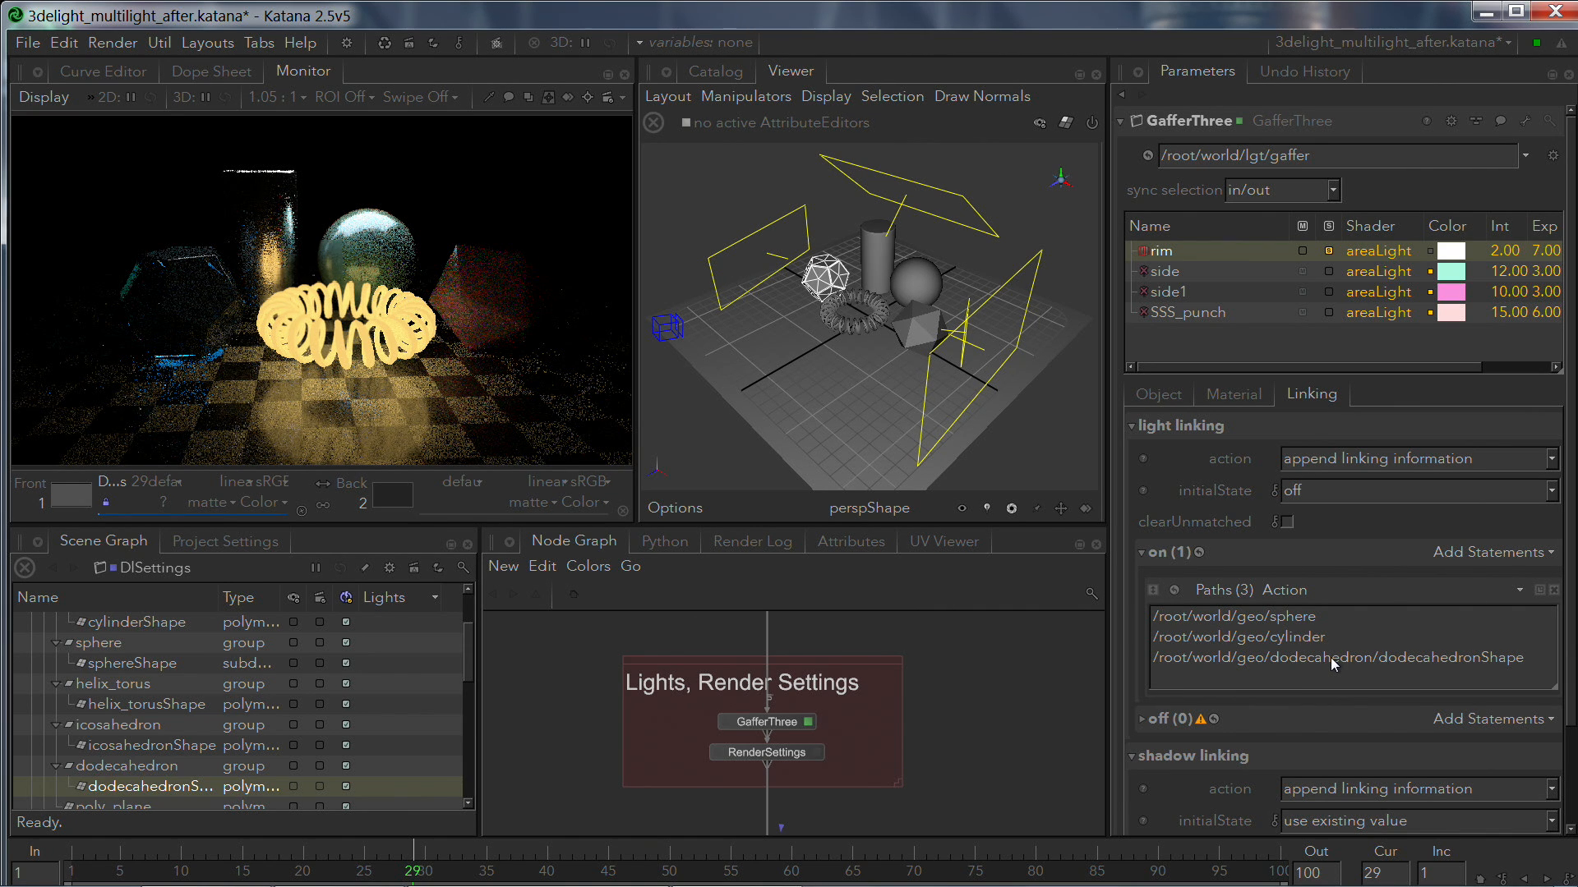
Step: Open the shadow linking initialState options and close them without changing the value
drag(1570, 588, 1571, 708)
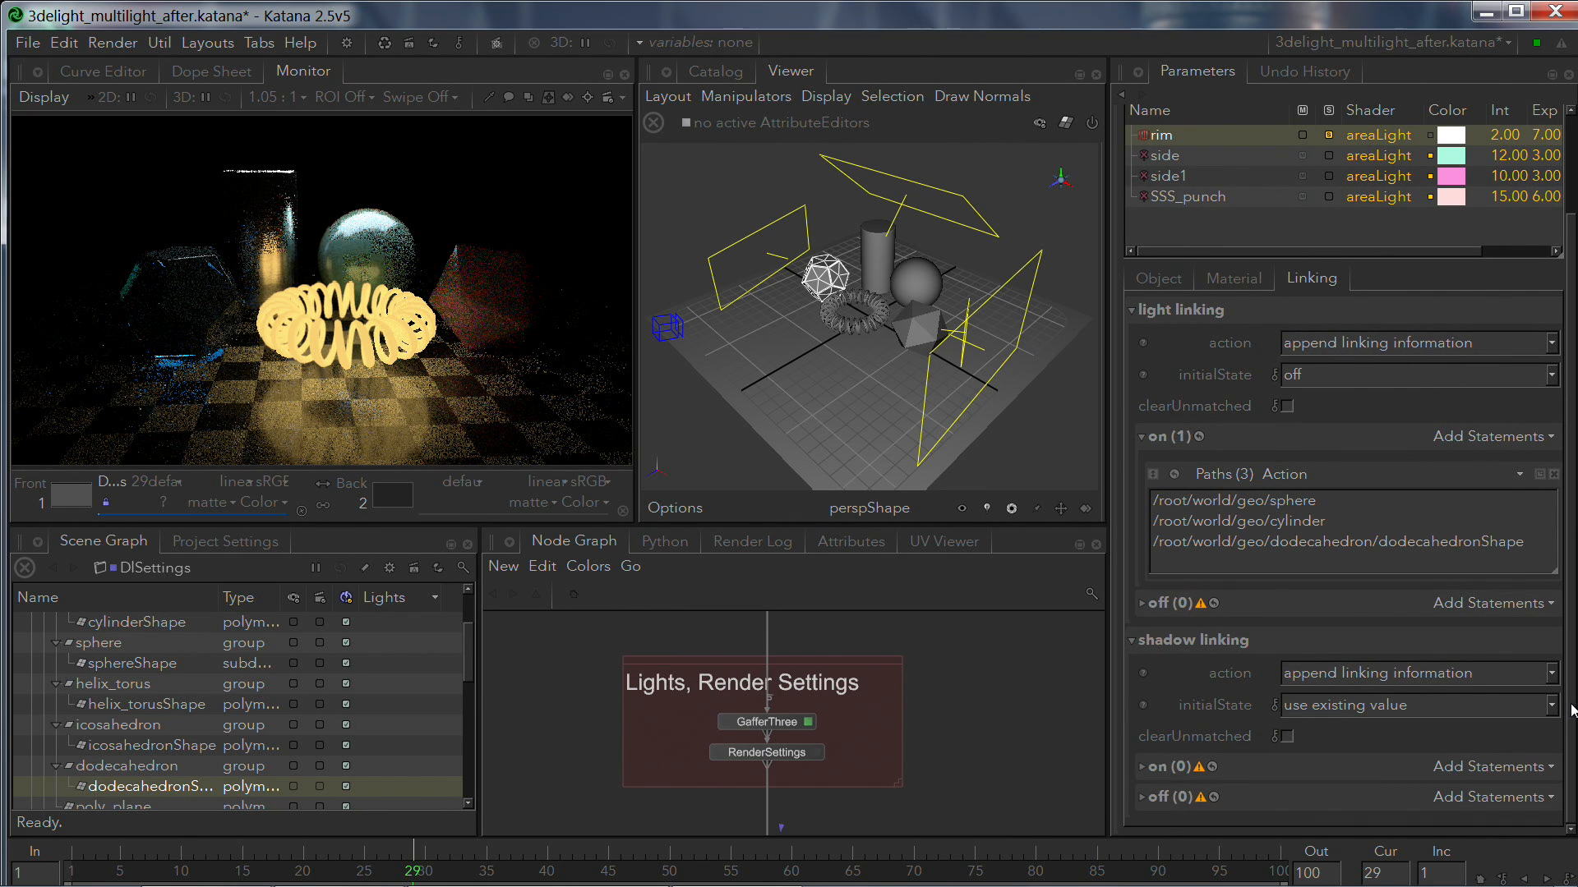
click(1456, 708)
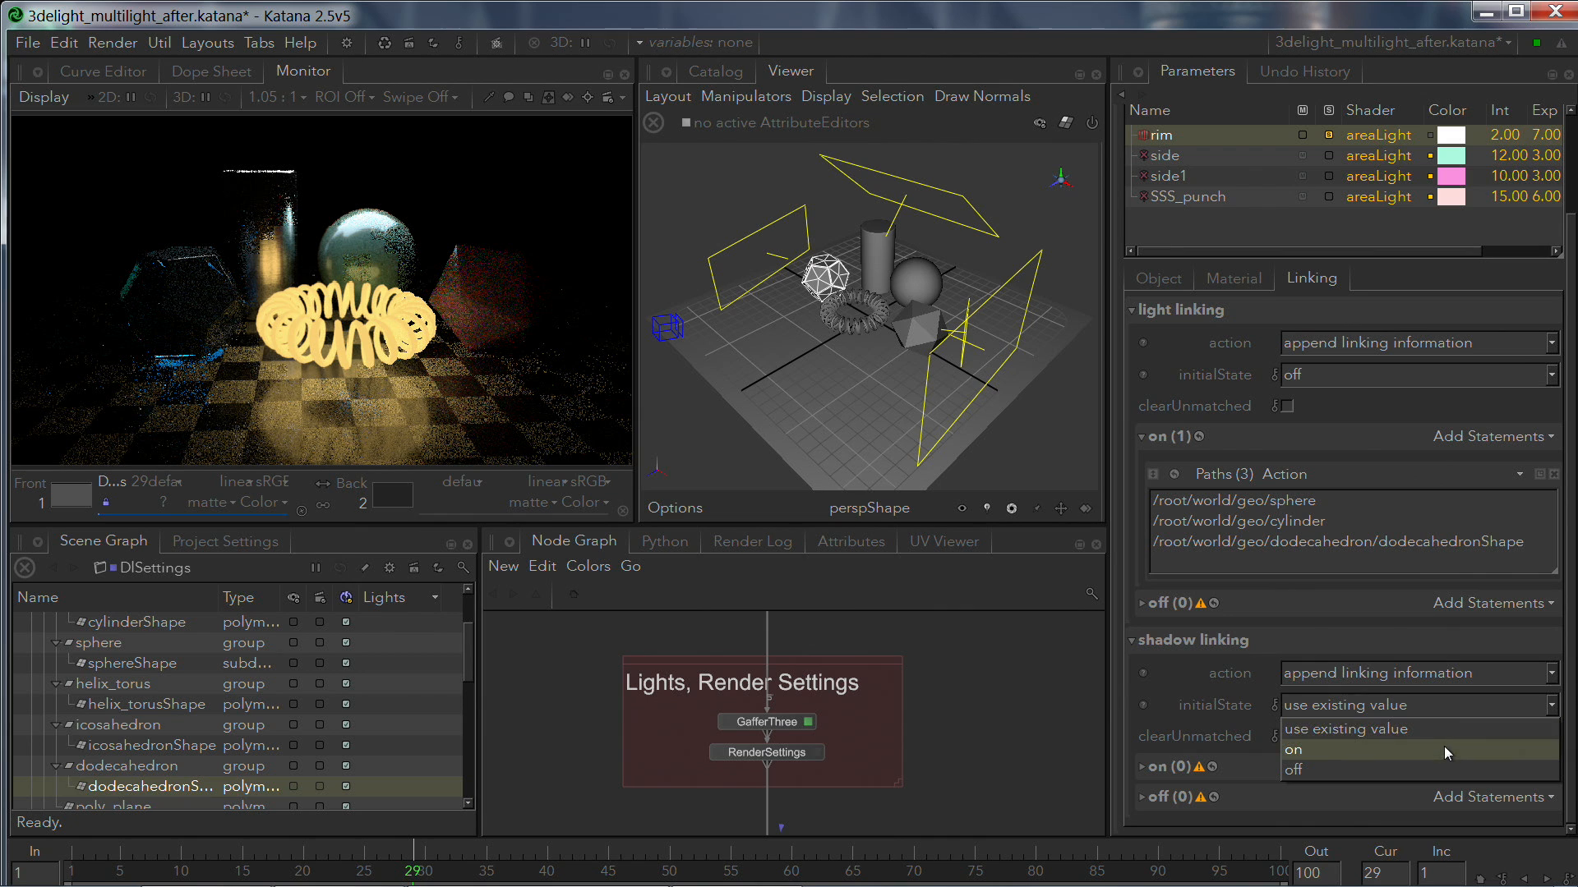
click(1568, 858)
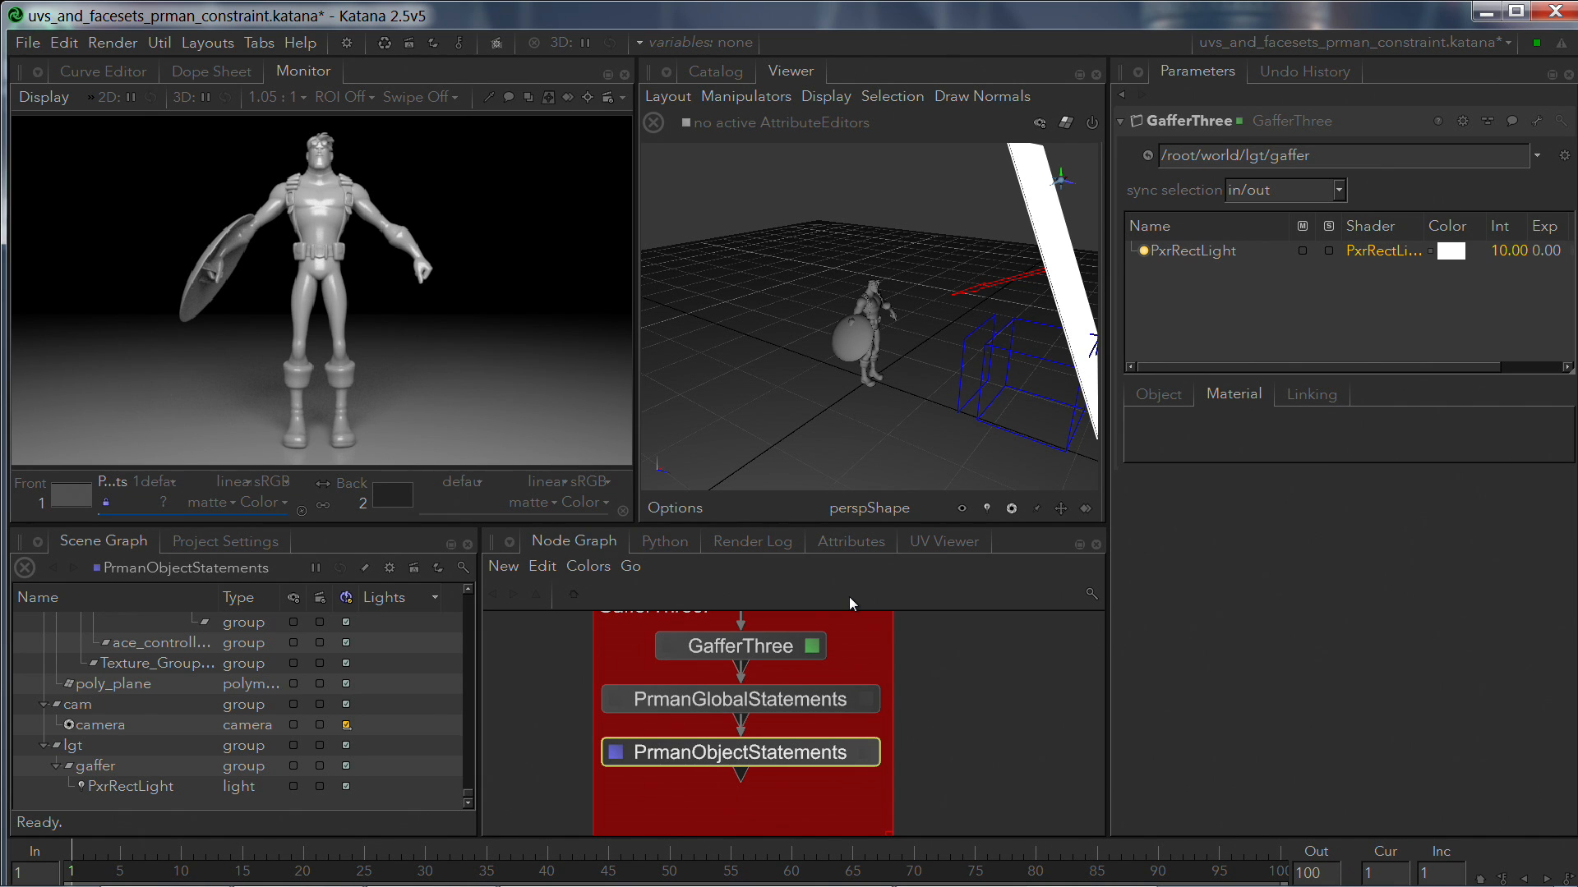
Step: Add a light filter to the GafferThree light list
mouse_move(968, 404)
alt+mouse_down()
mouse_move(909, 433)
mouse_move(907, 465)
mouse_move(1002, 411)
mouse_move(880, 411)
mouse_move(875, 429)
mouse_move(1014, 403)
mouse_move(1000, 402)
alt+mouse_up()
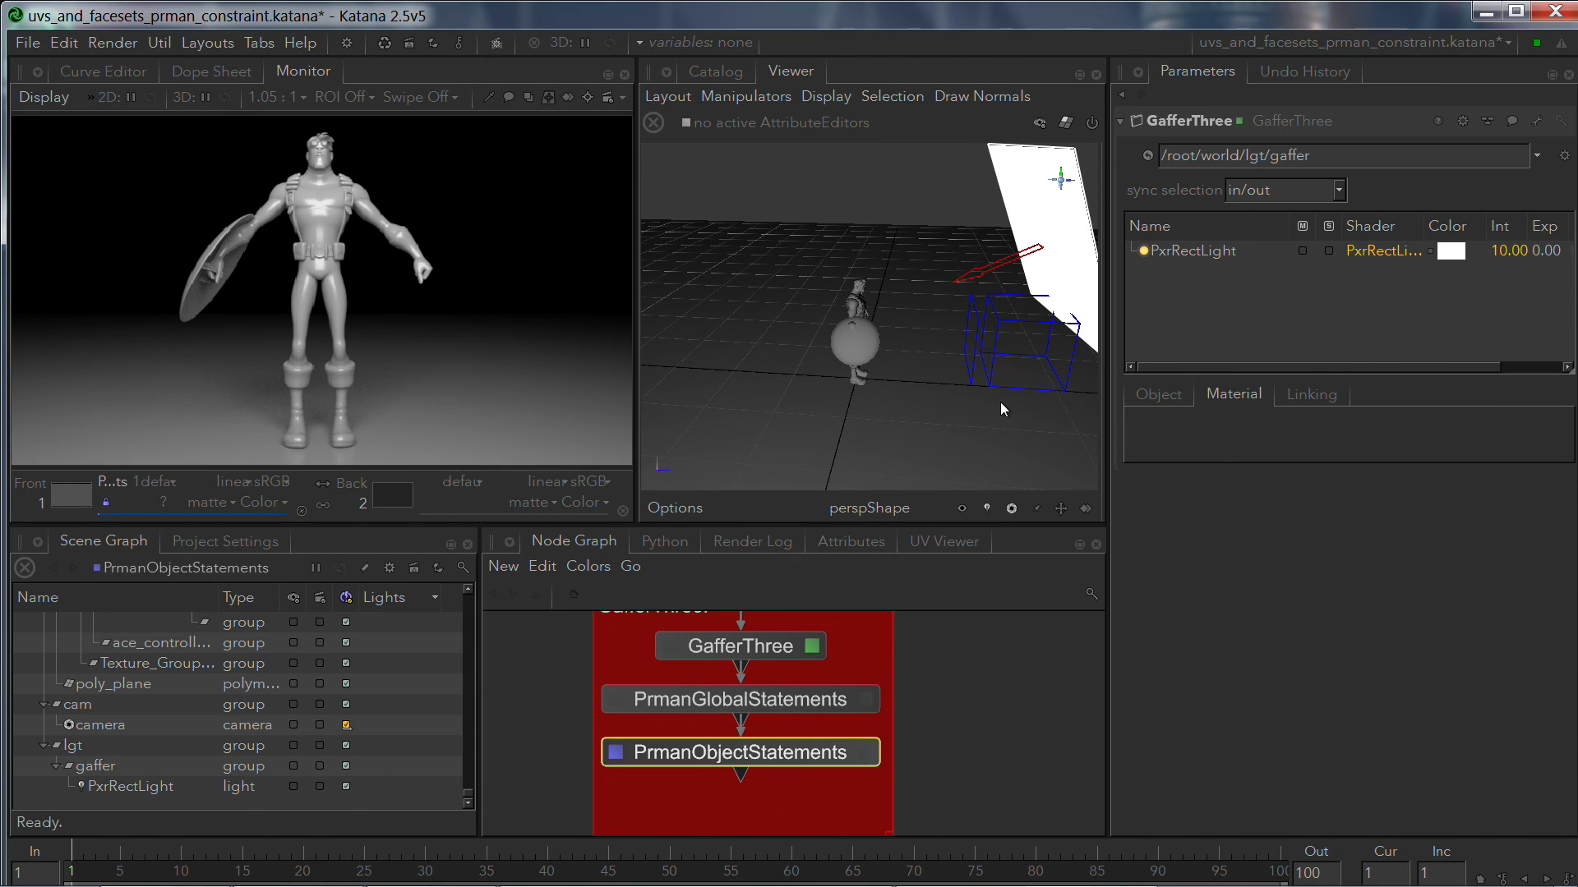
right_click(1162, 284)
mouse_move(1249, 309)
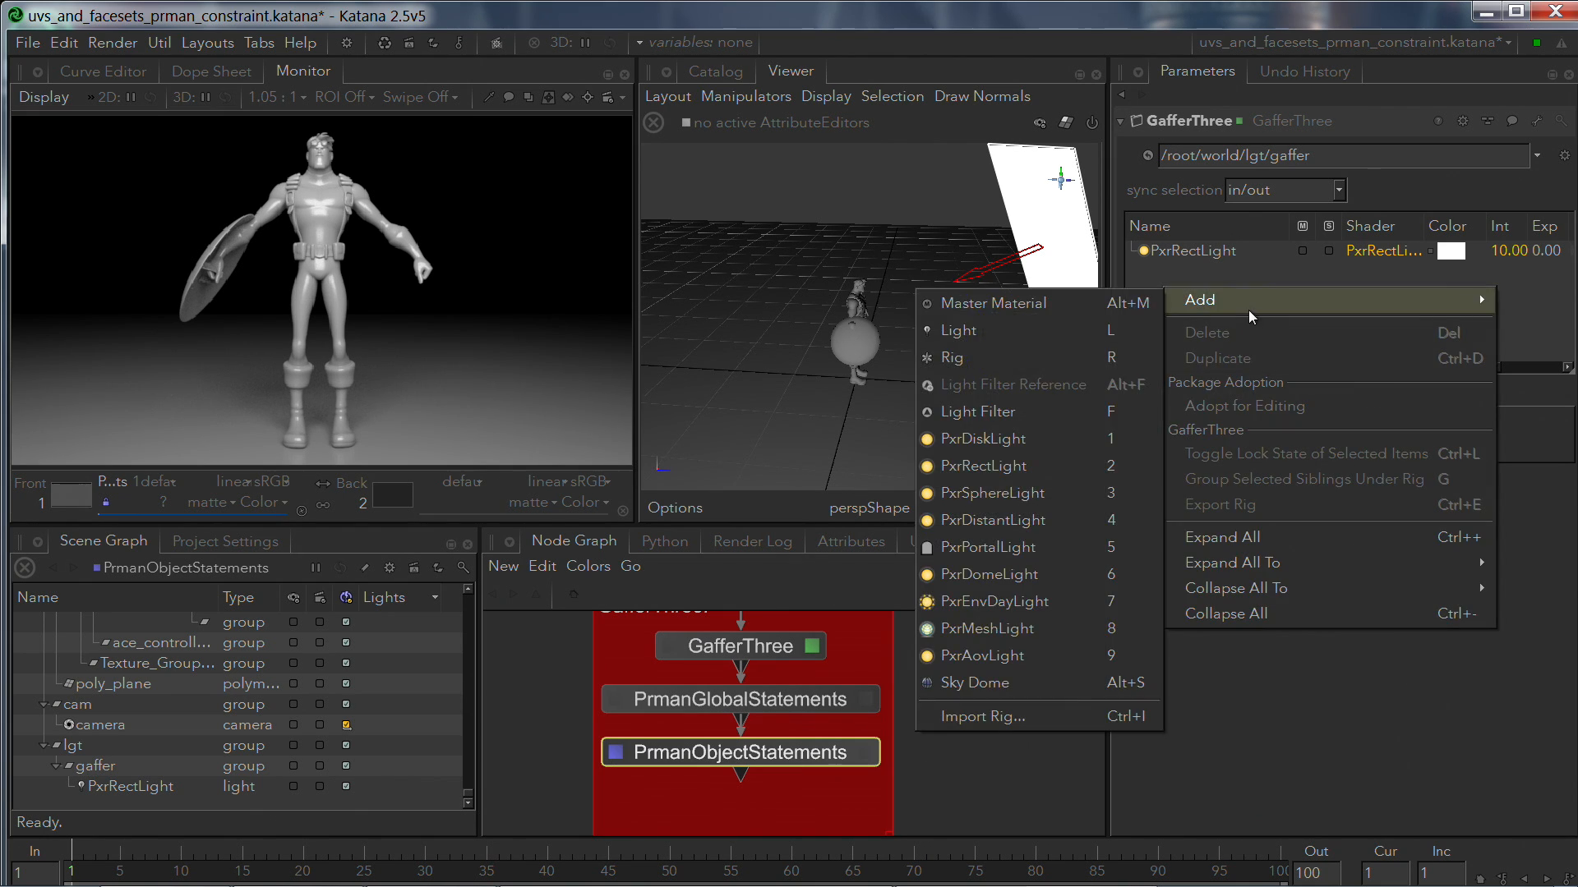
click(1070, 413)
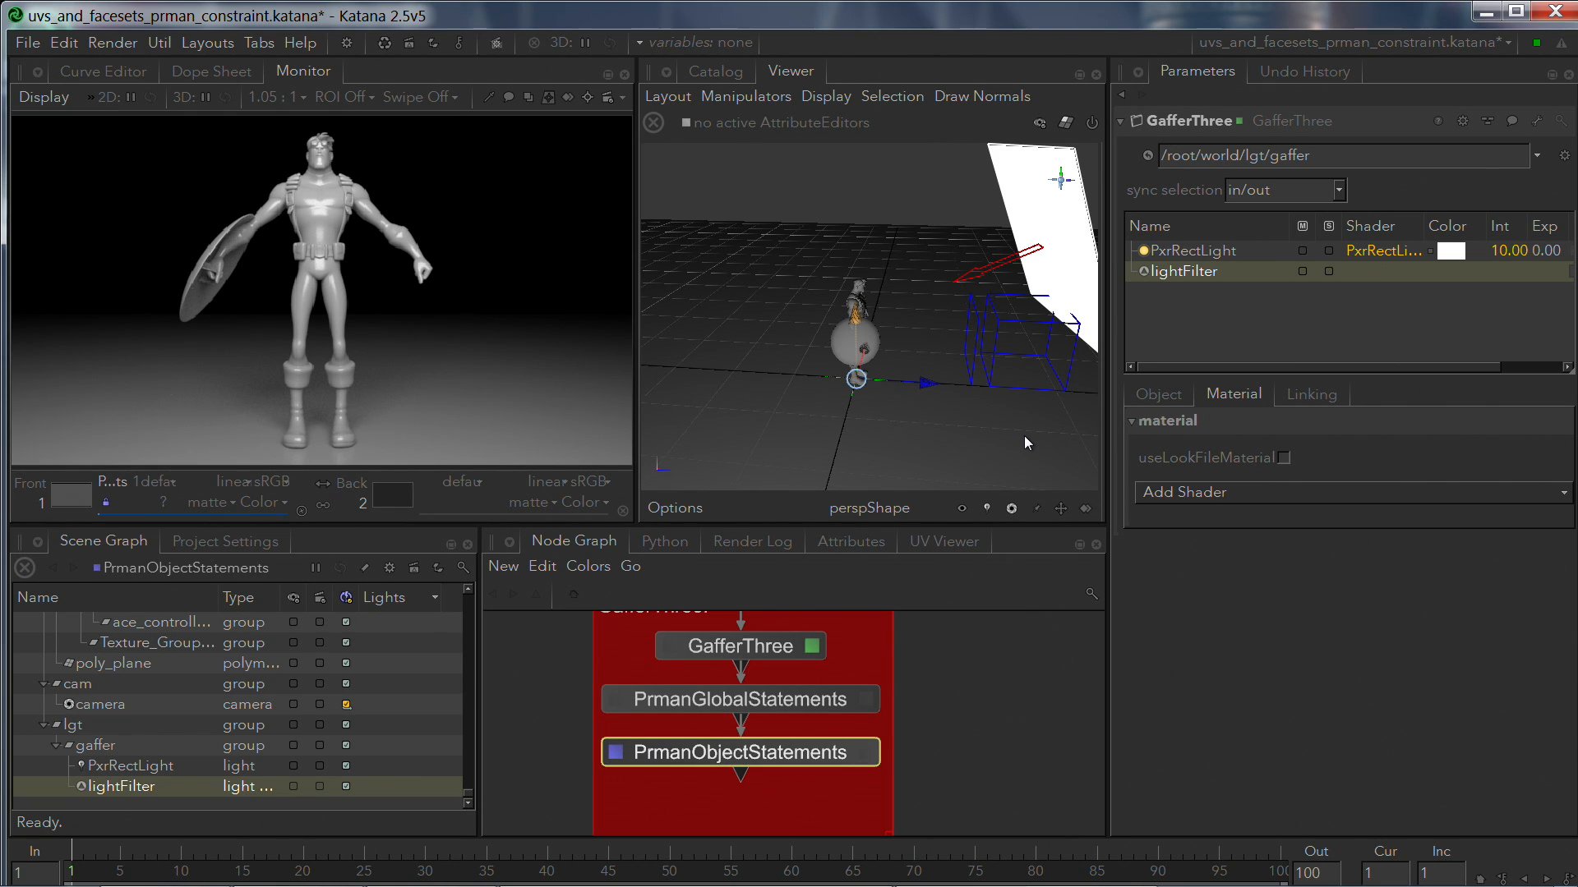
Step: Assign the PxrRodLightFilter shader to the new light filter
click(1378, 269)
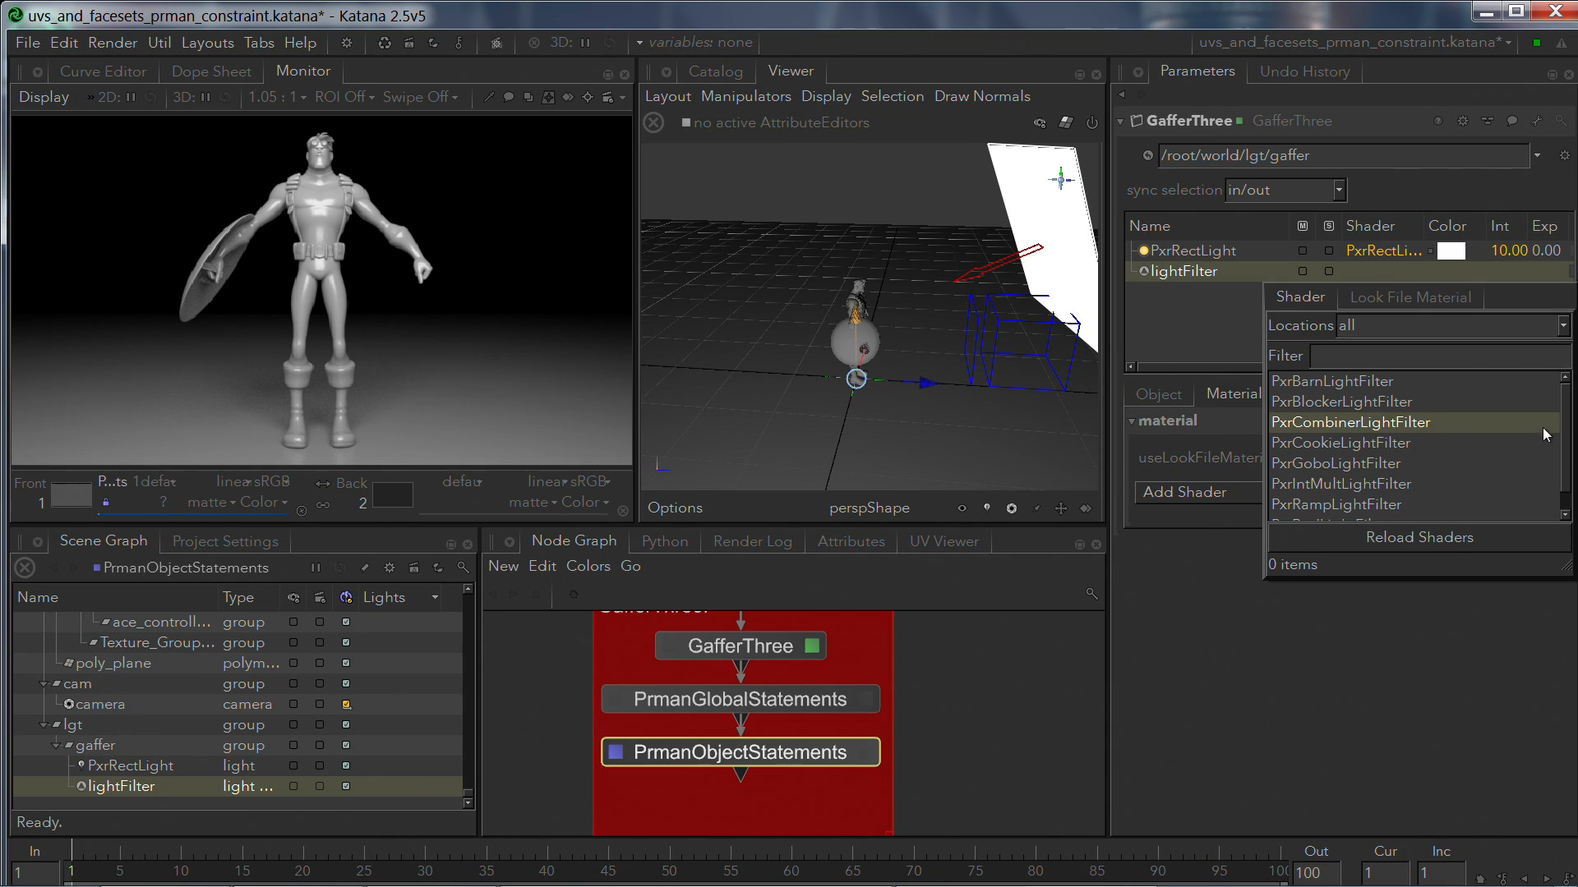
scroll(1564, 483, down, 1)
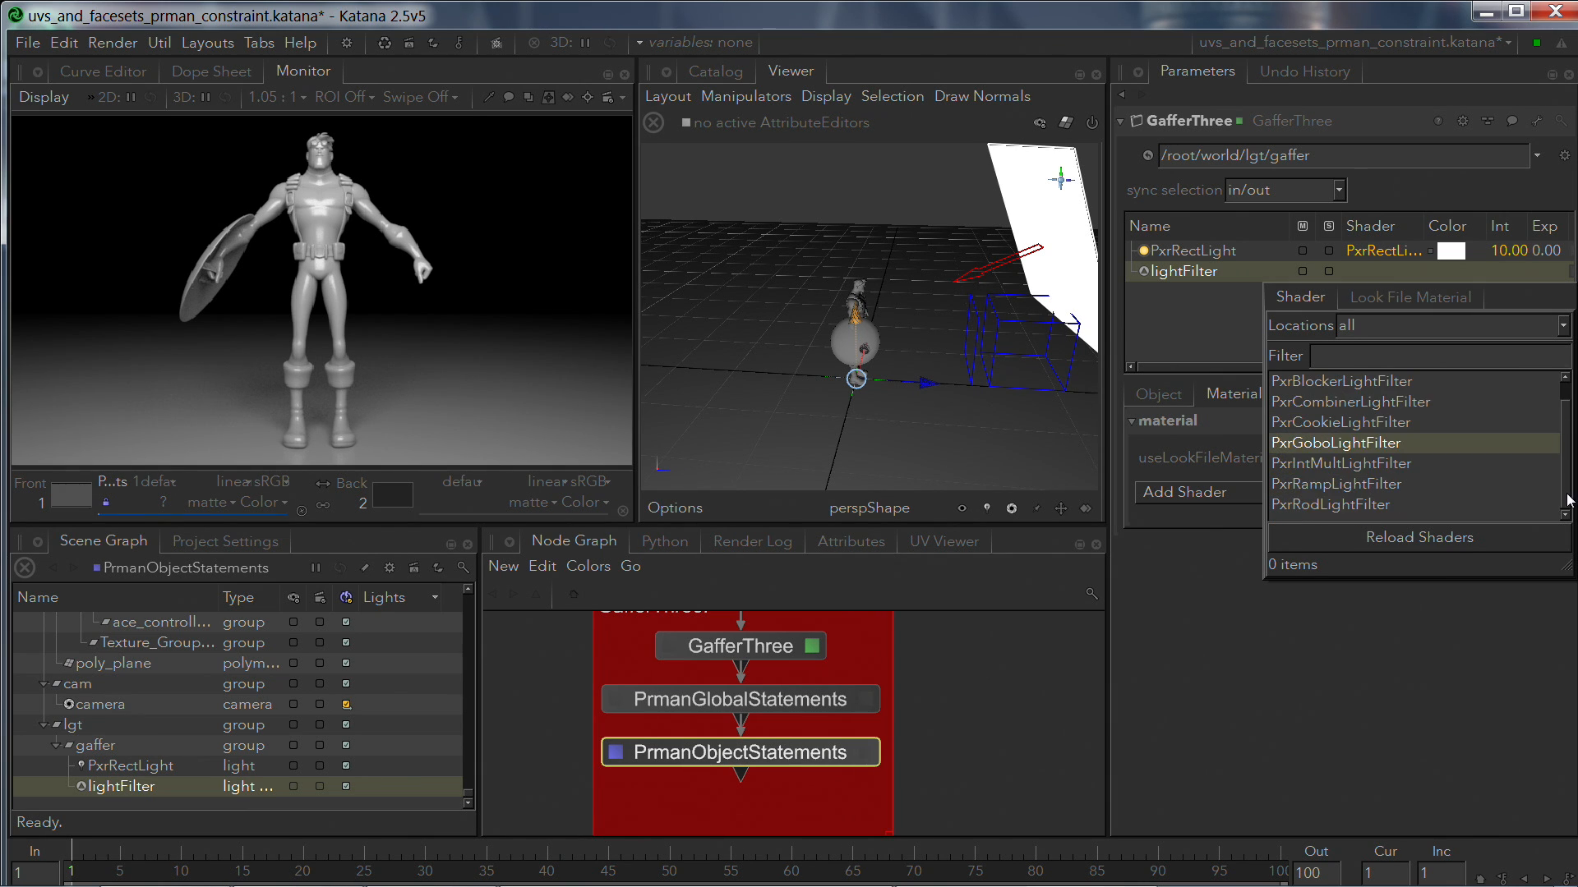
click(1396, 505)
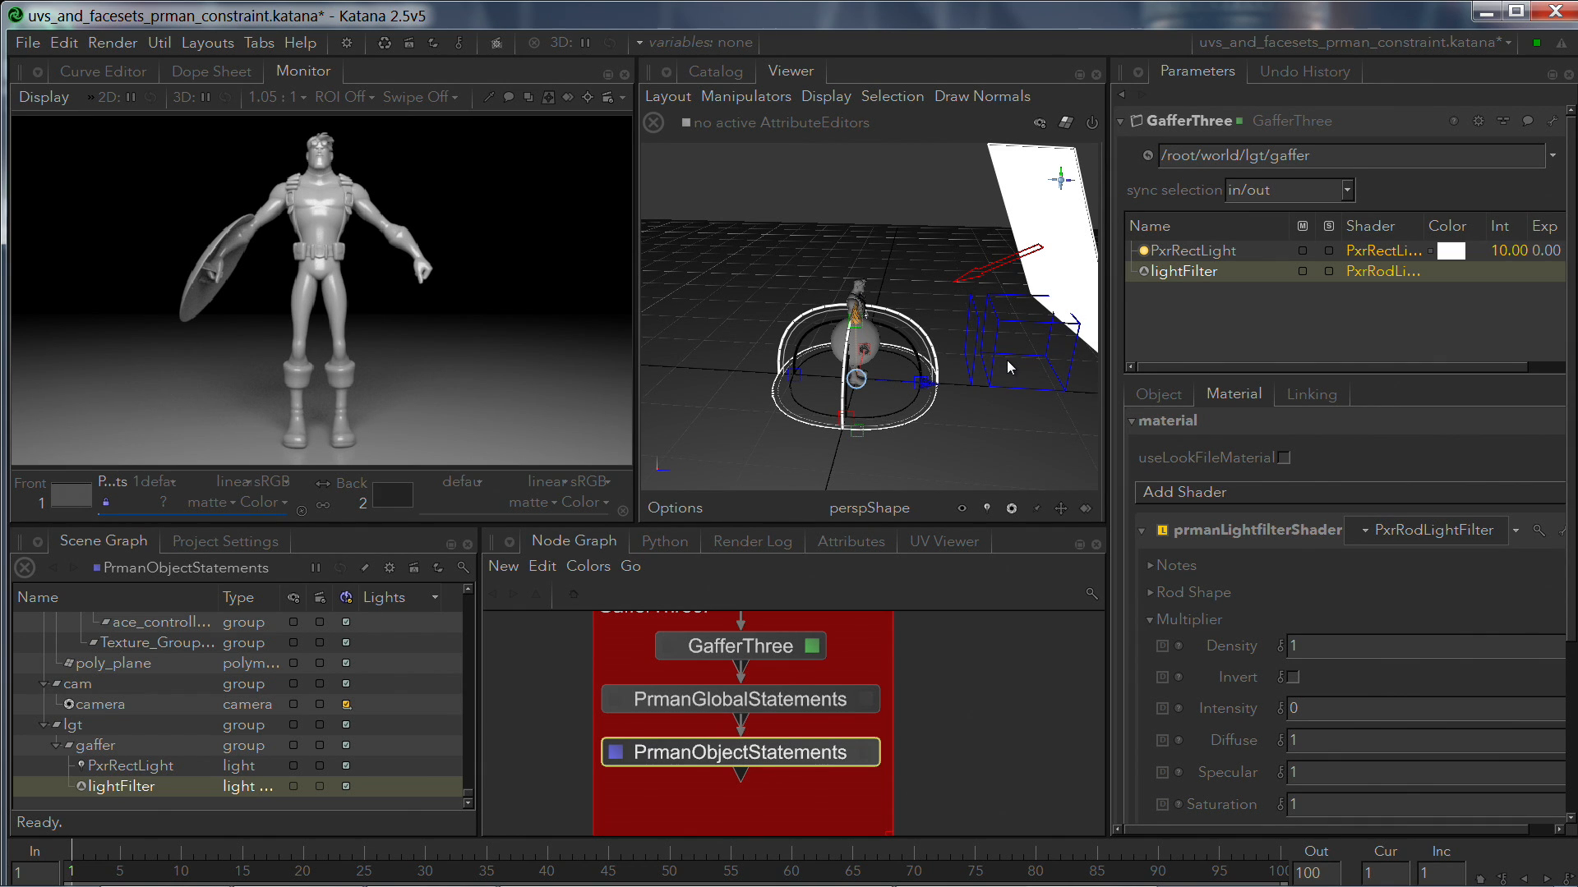
Step: Parent the light filter under PxrRectLight
drag(1194, 273, 1242, 263)
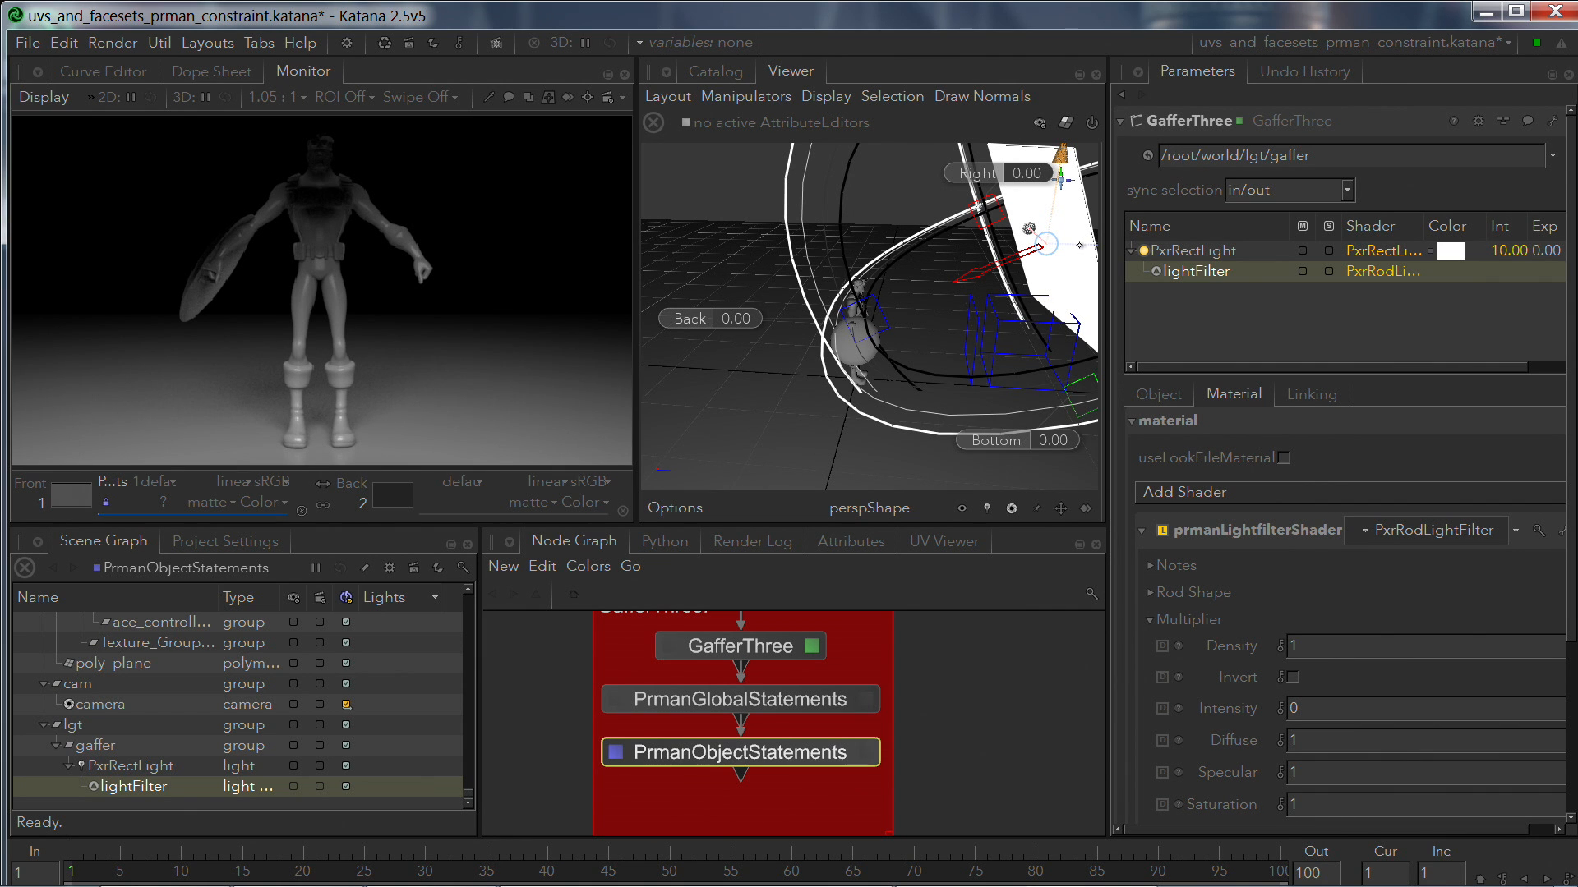
drag(1084, 246, 928, 326)
drag(857, 244, 864, 249)
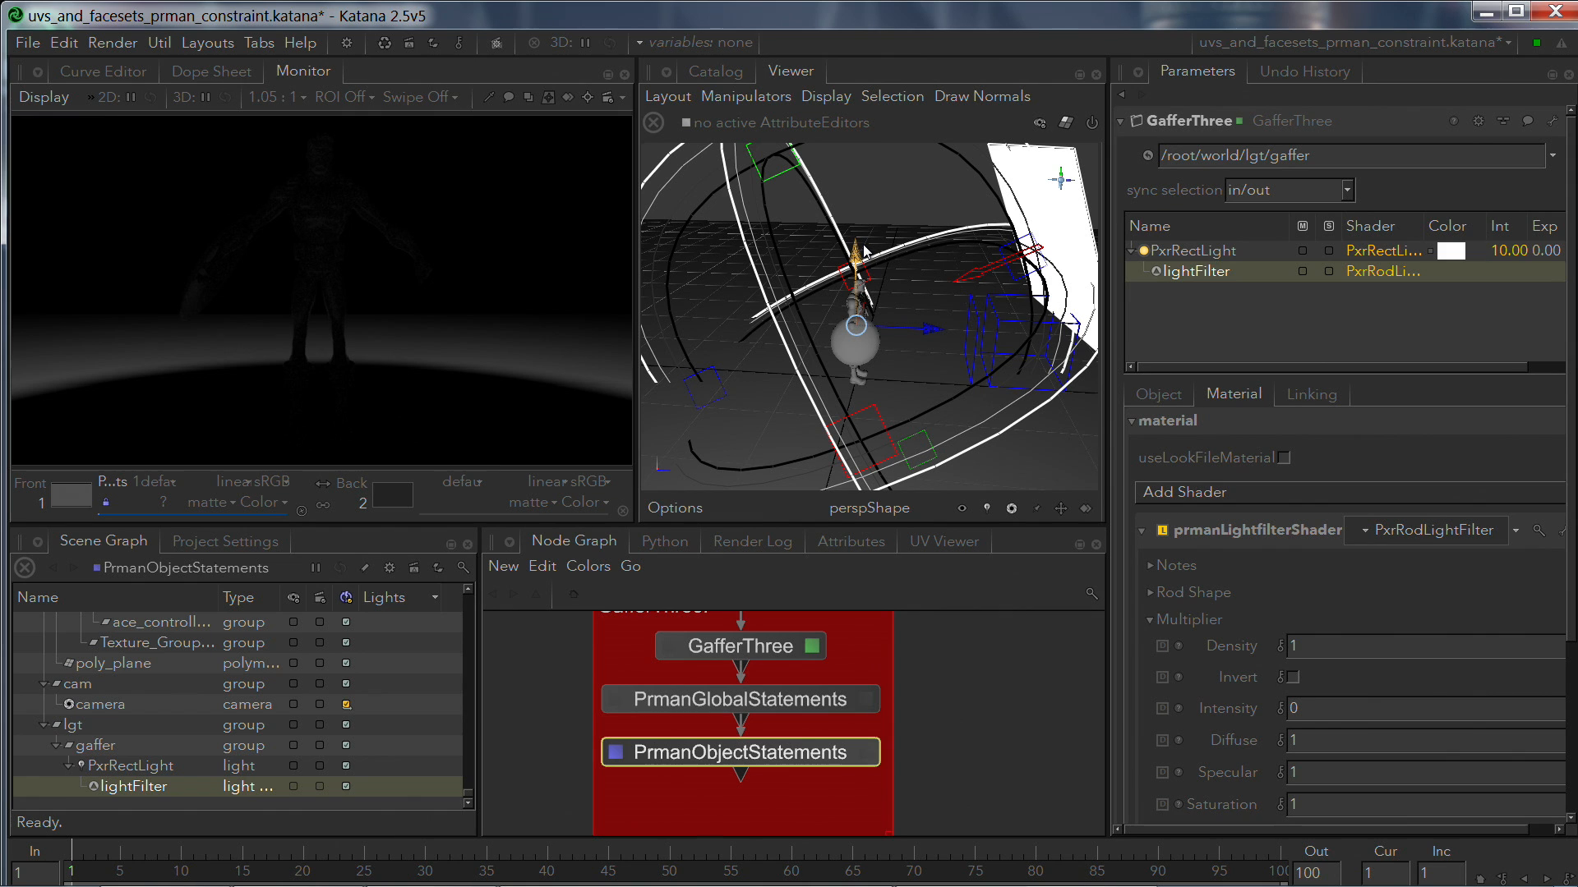
Step: Enable the rod filter's Invert option and rotate the filter
click(1291, 676)
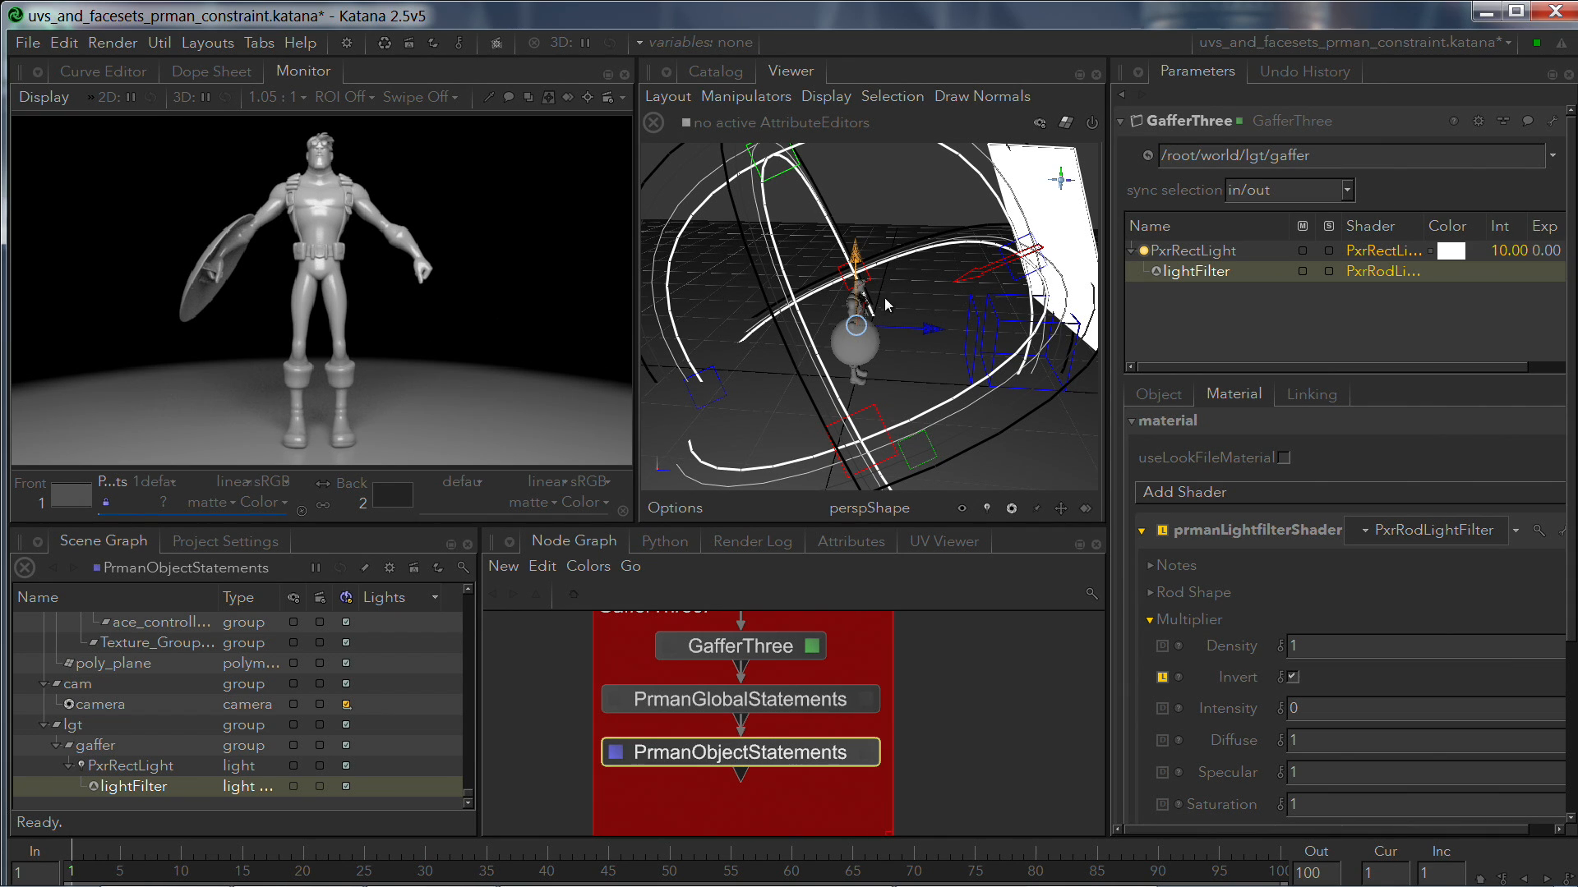
key(e)
drag(905, 280, 923, 289)
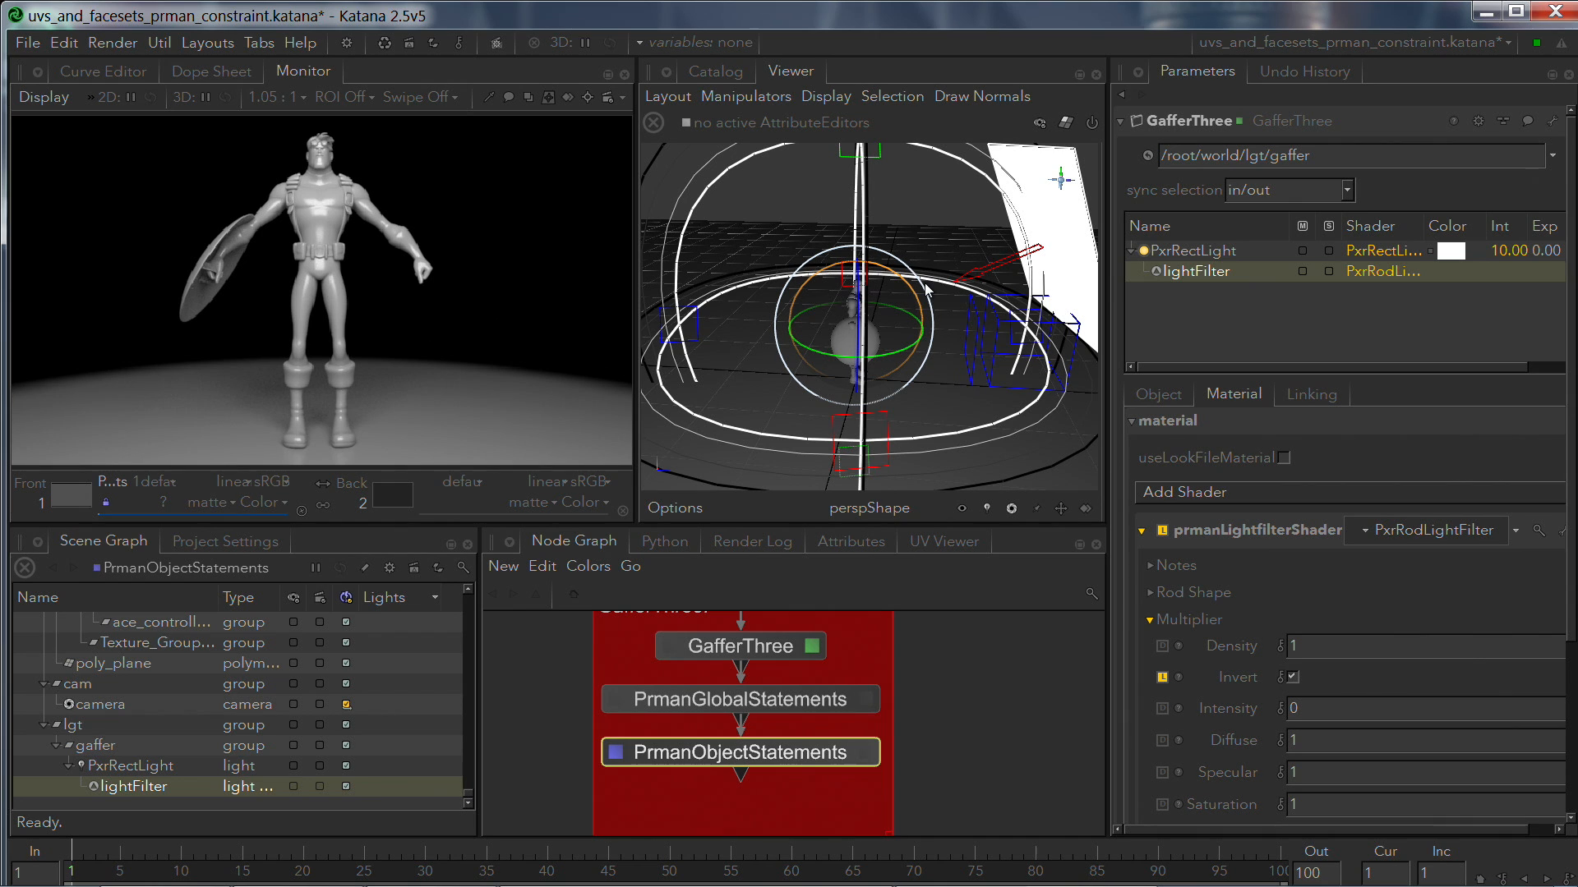
Step: Set the rod filter's Edge value to 5
drag(1572, 511, 1568, 731)
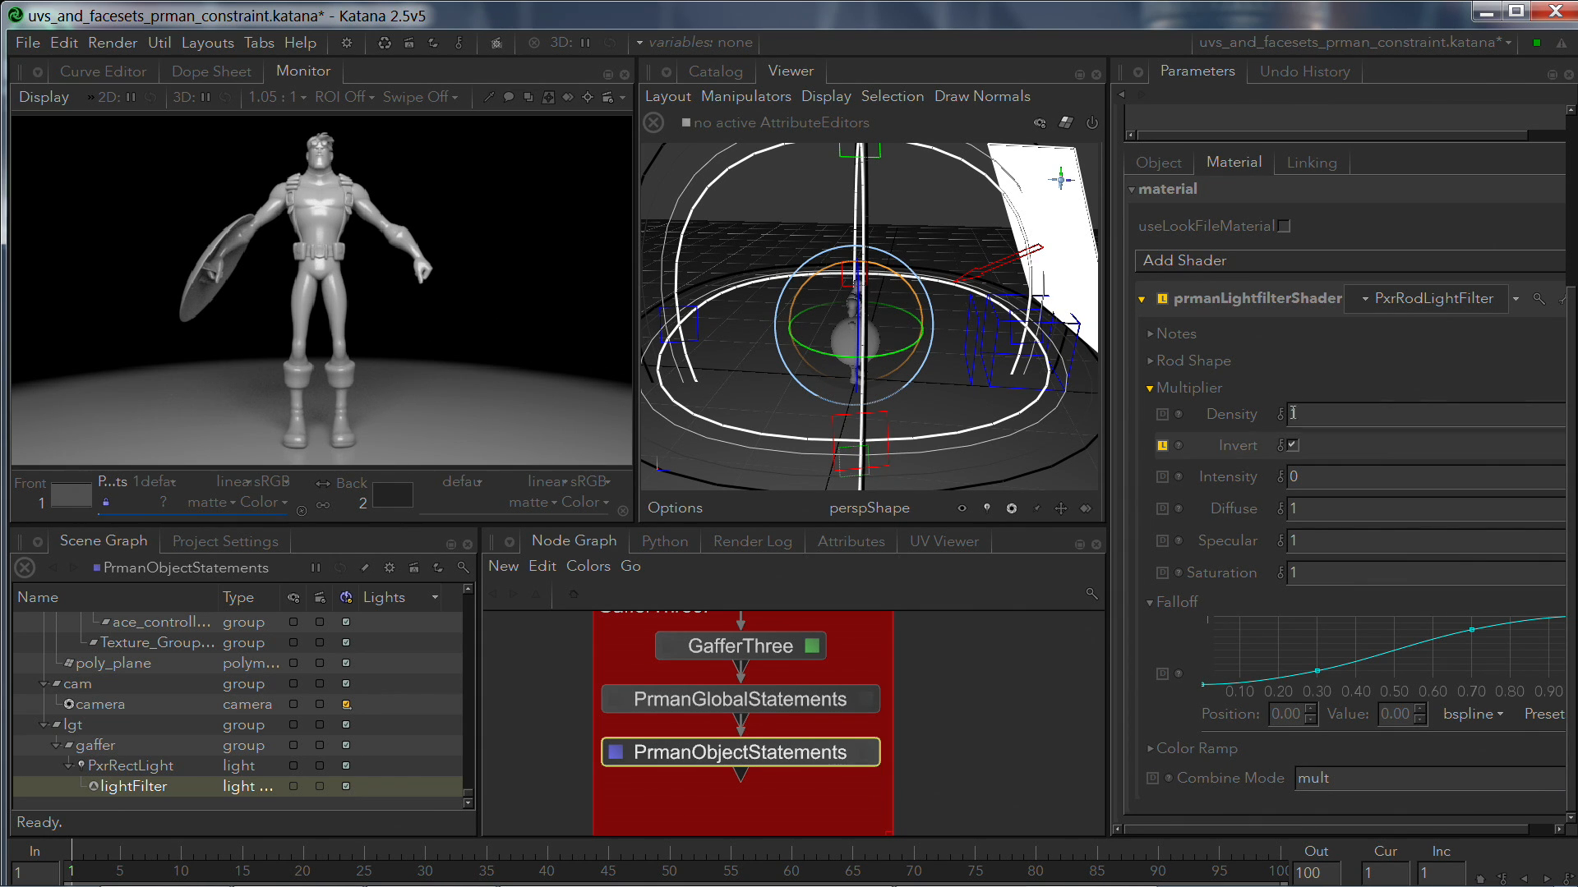
click(1201, 365)
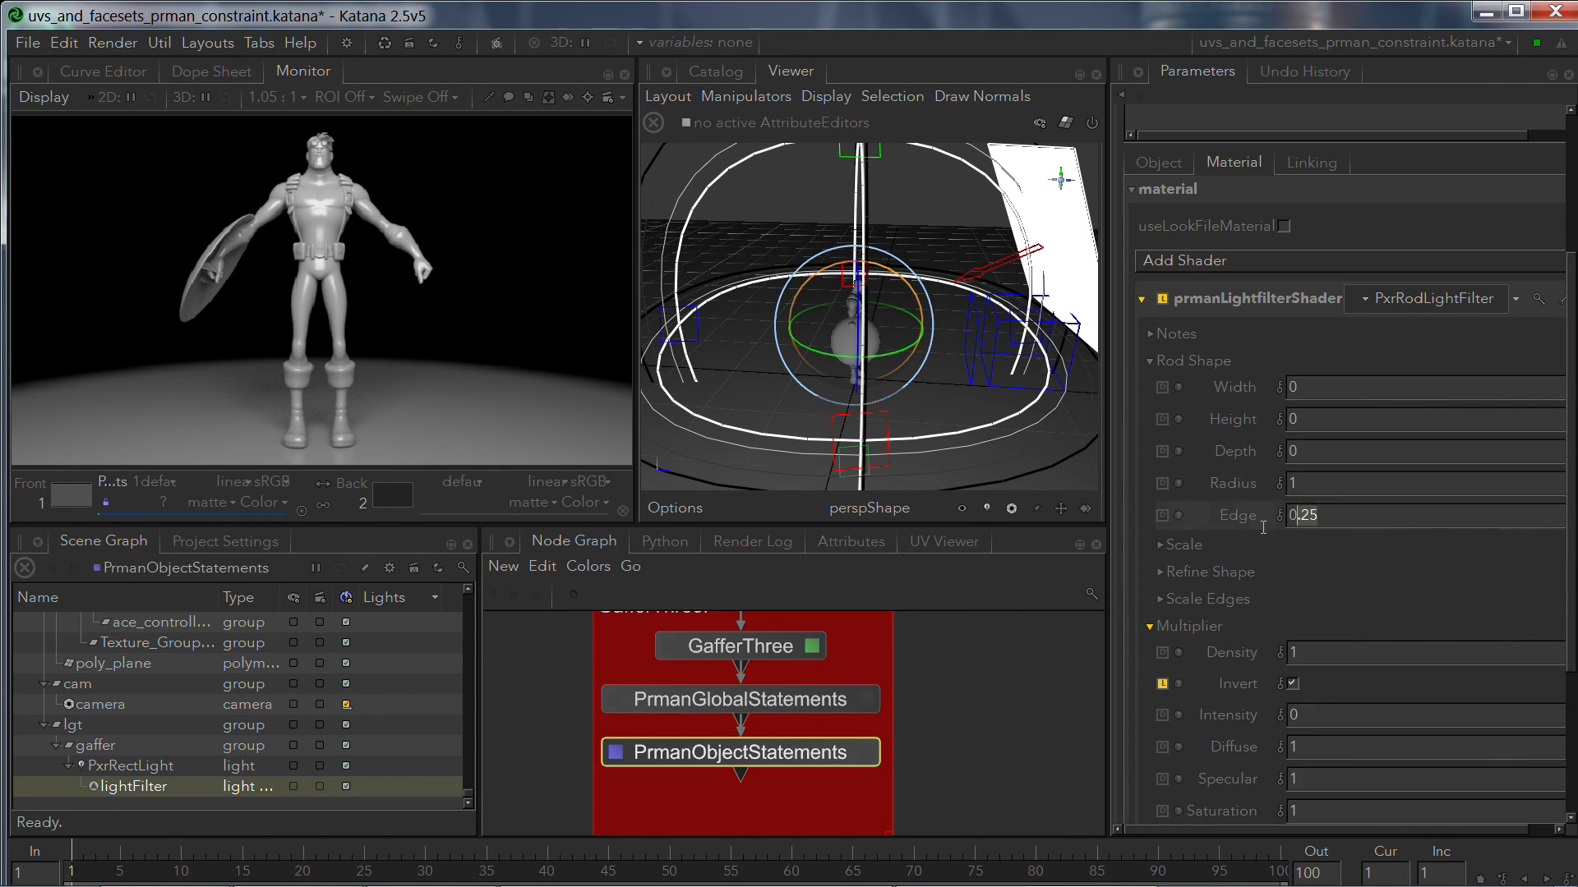
text(1)
key(Return)
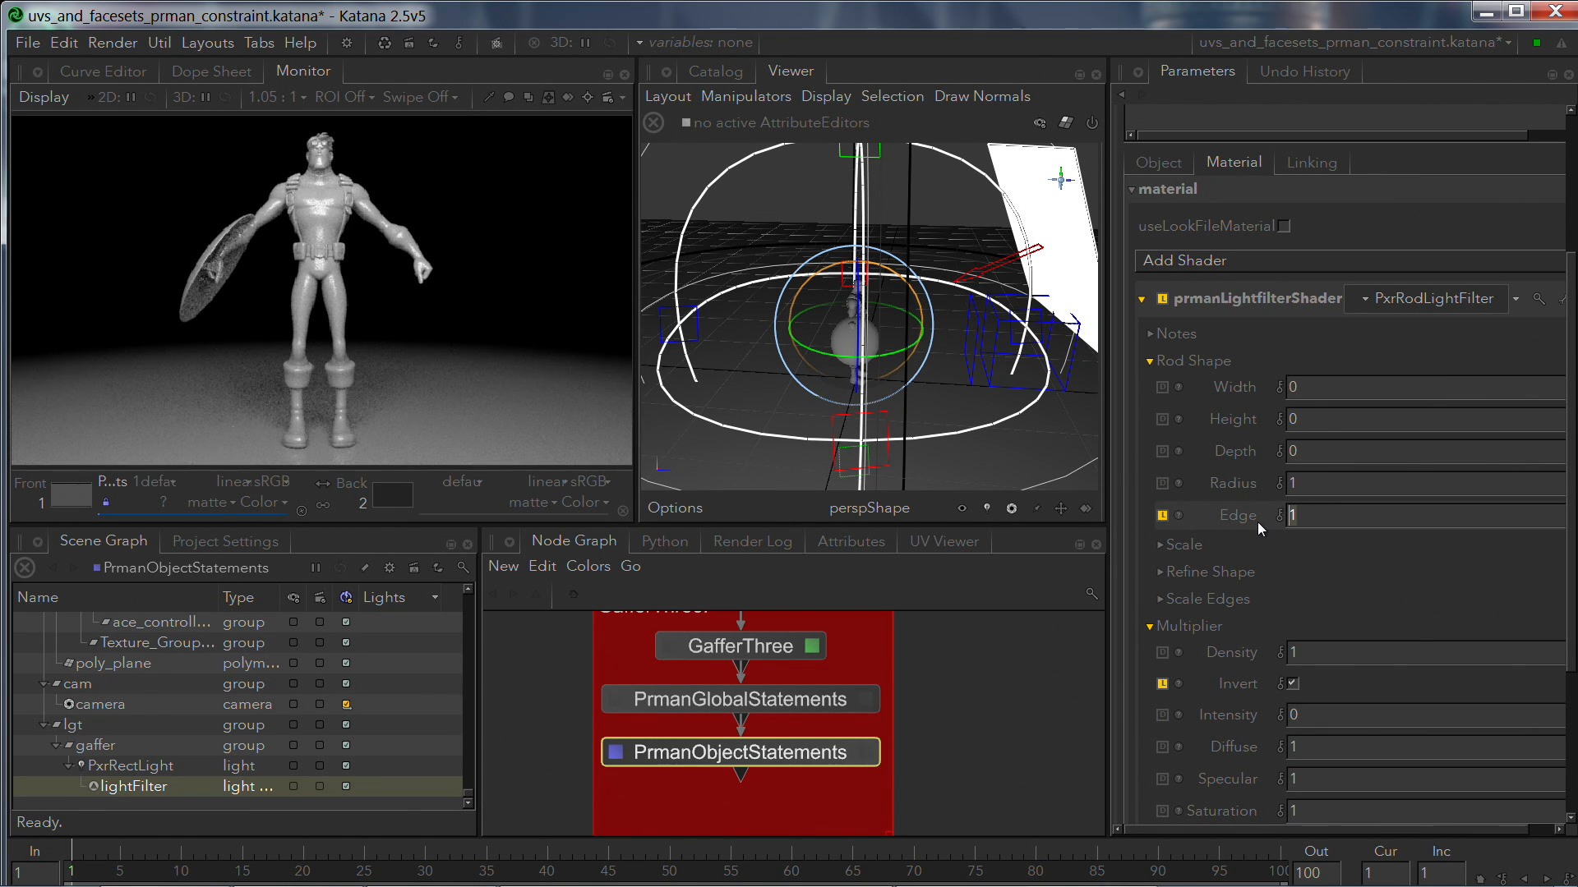
text(5)
key(Return)
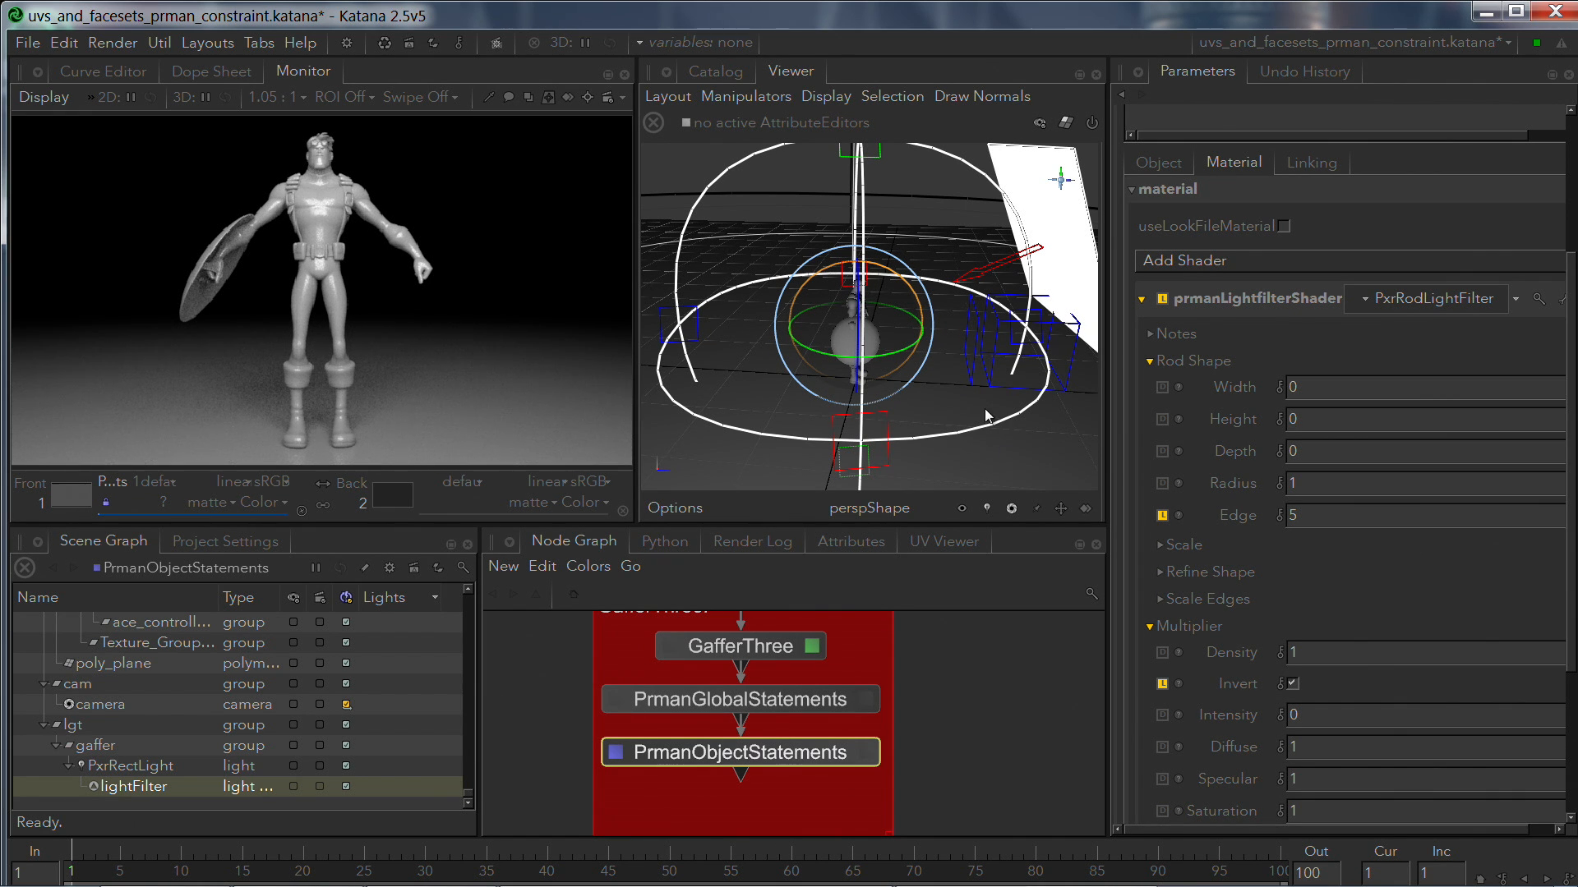
Step: Extend the rod filter's Front to about 0.62 and Back to about 0.53
alt+drag(991, 422, 790, 465)
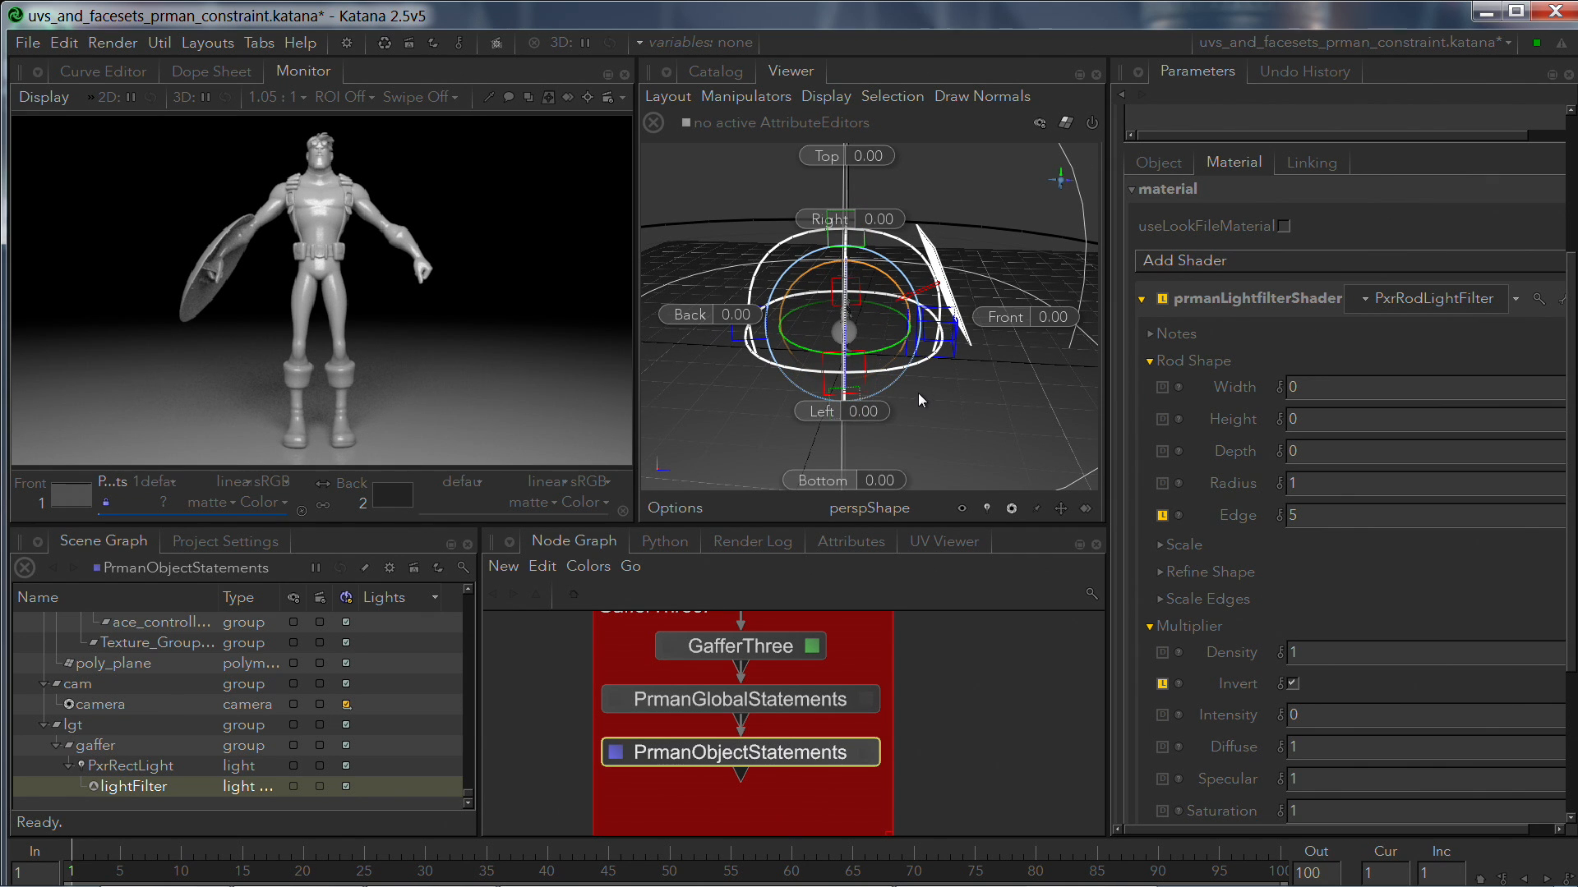
drag(1002, 325, 1062, 324)
drag(714, 323, 700, 326)
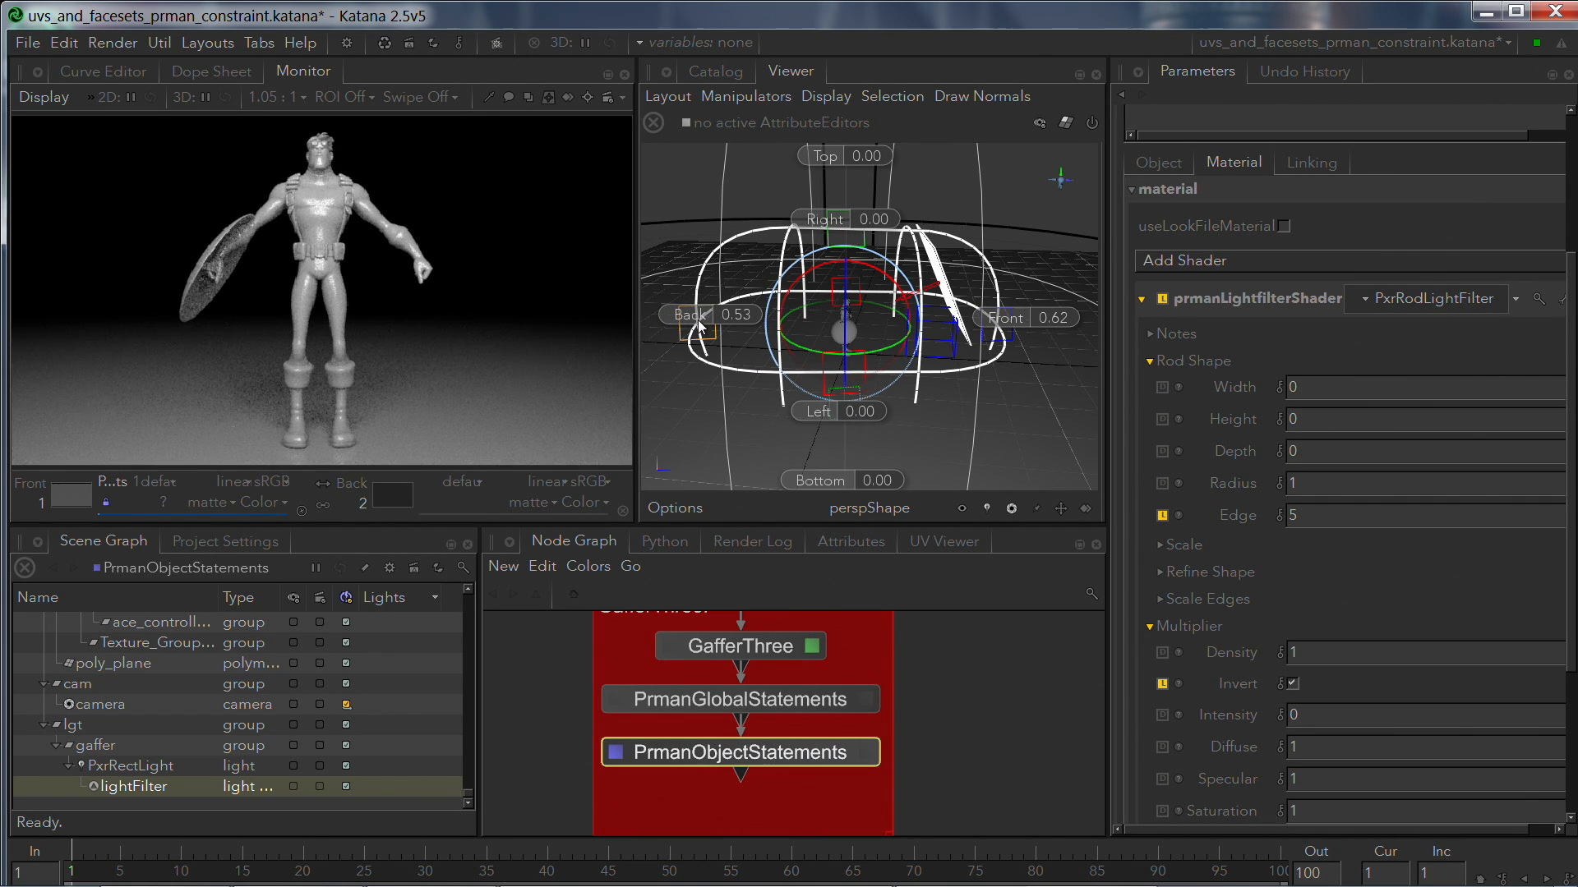
key(s)
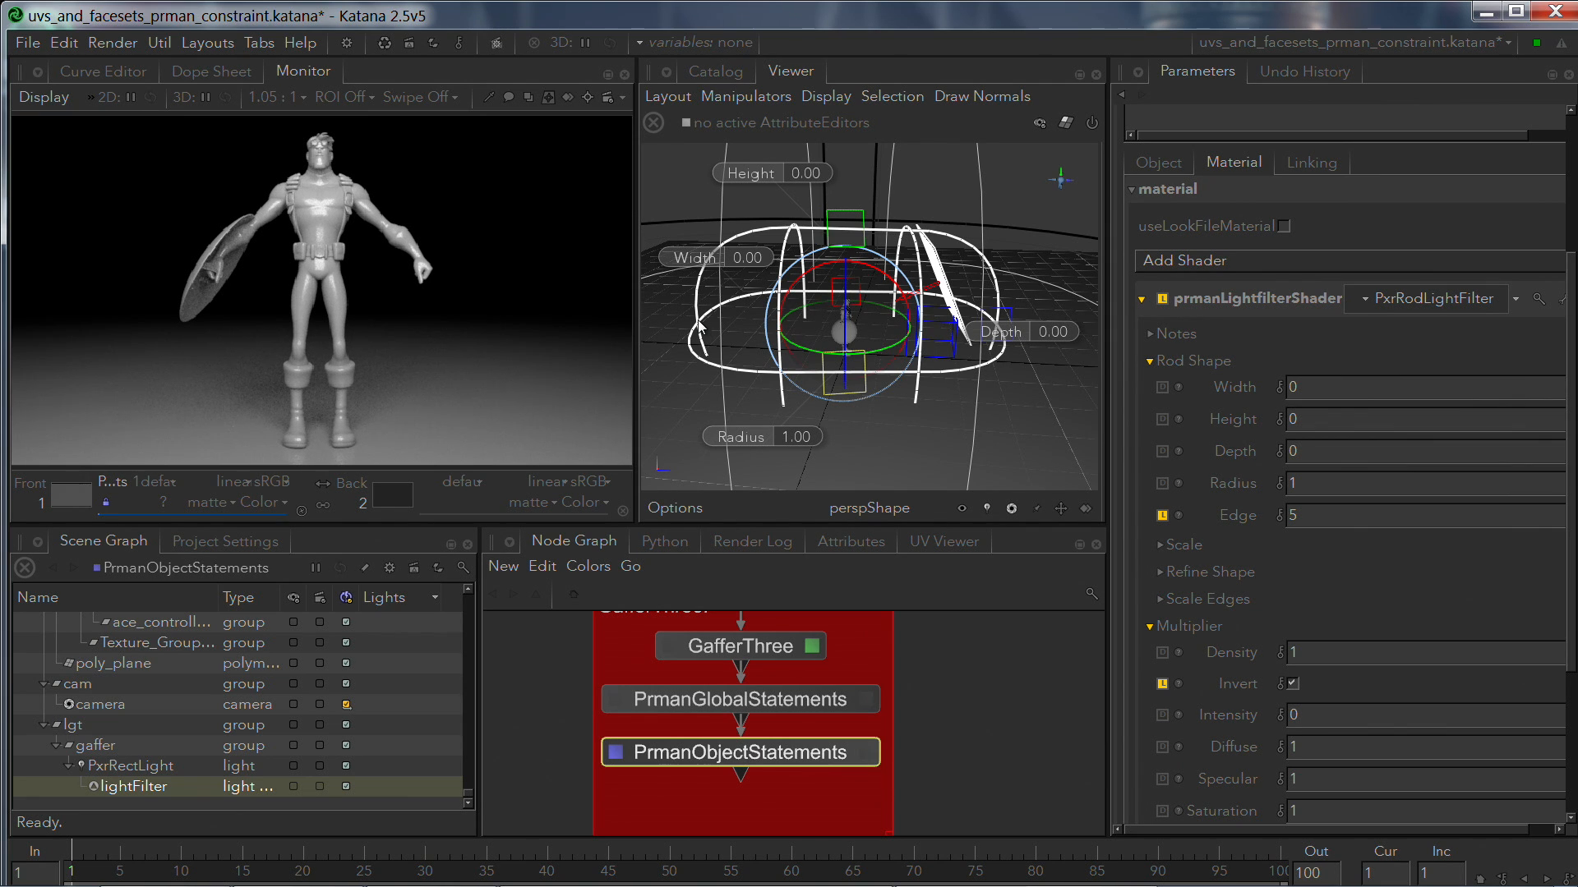
key(s)
key(s)
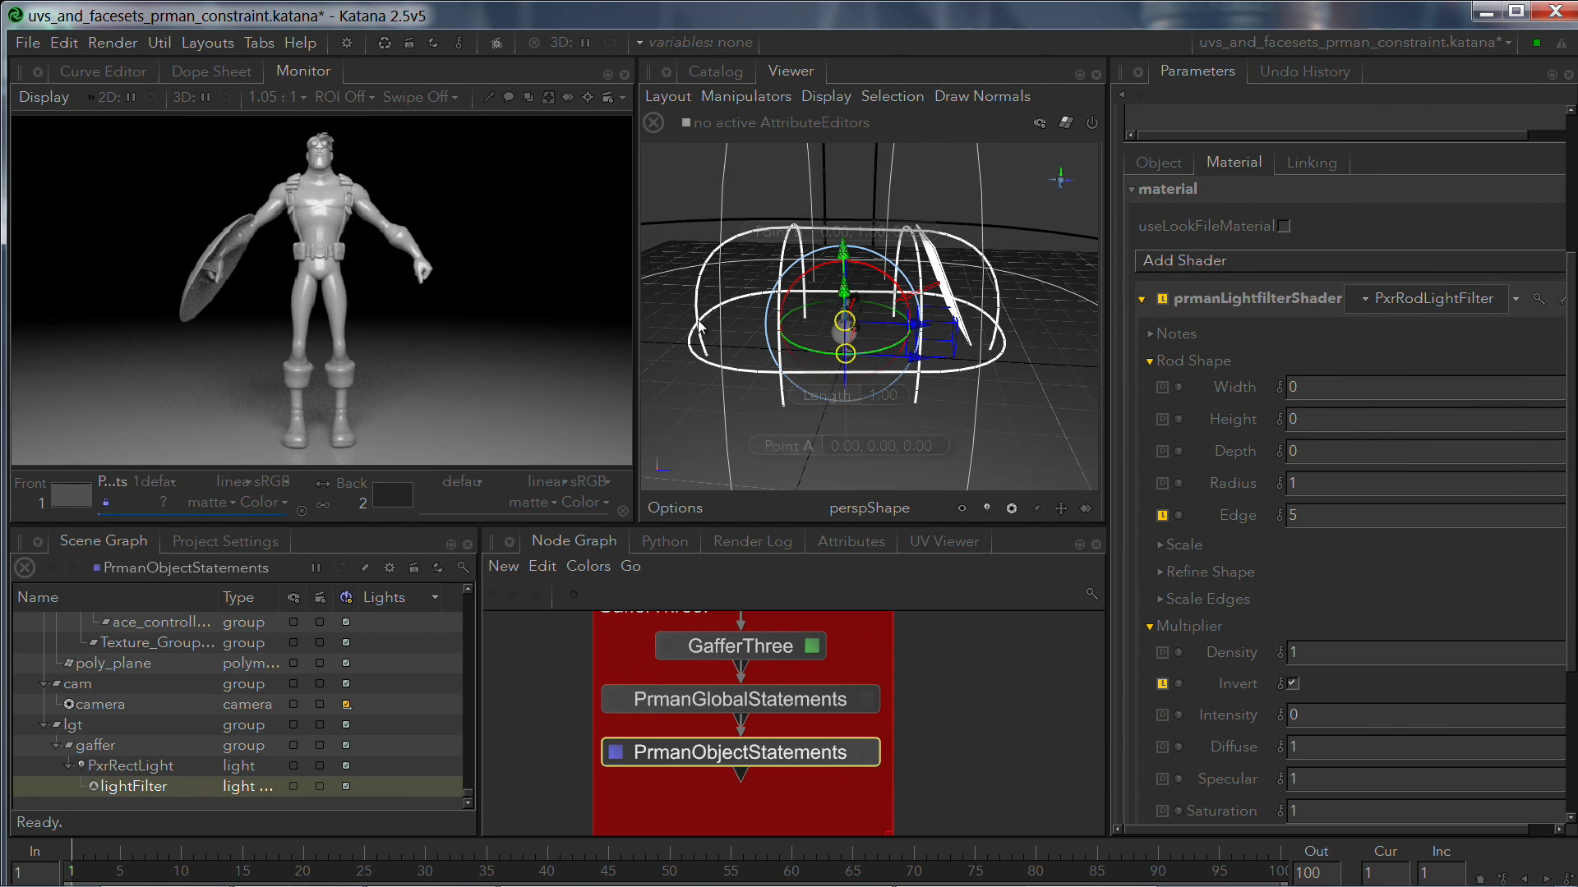
key(s)
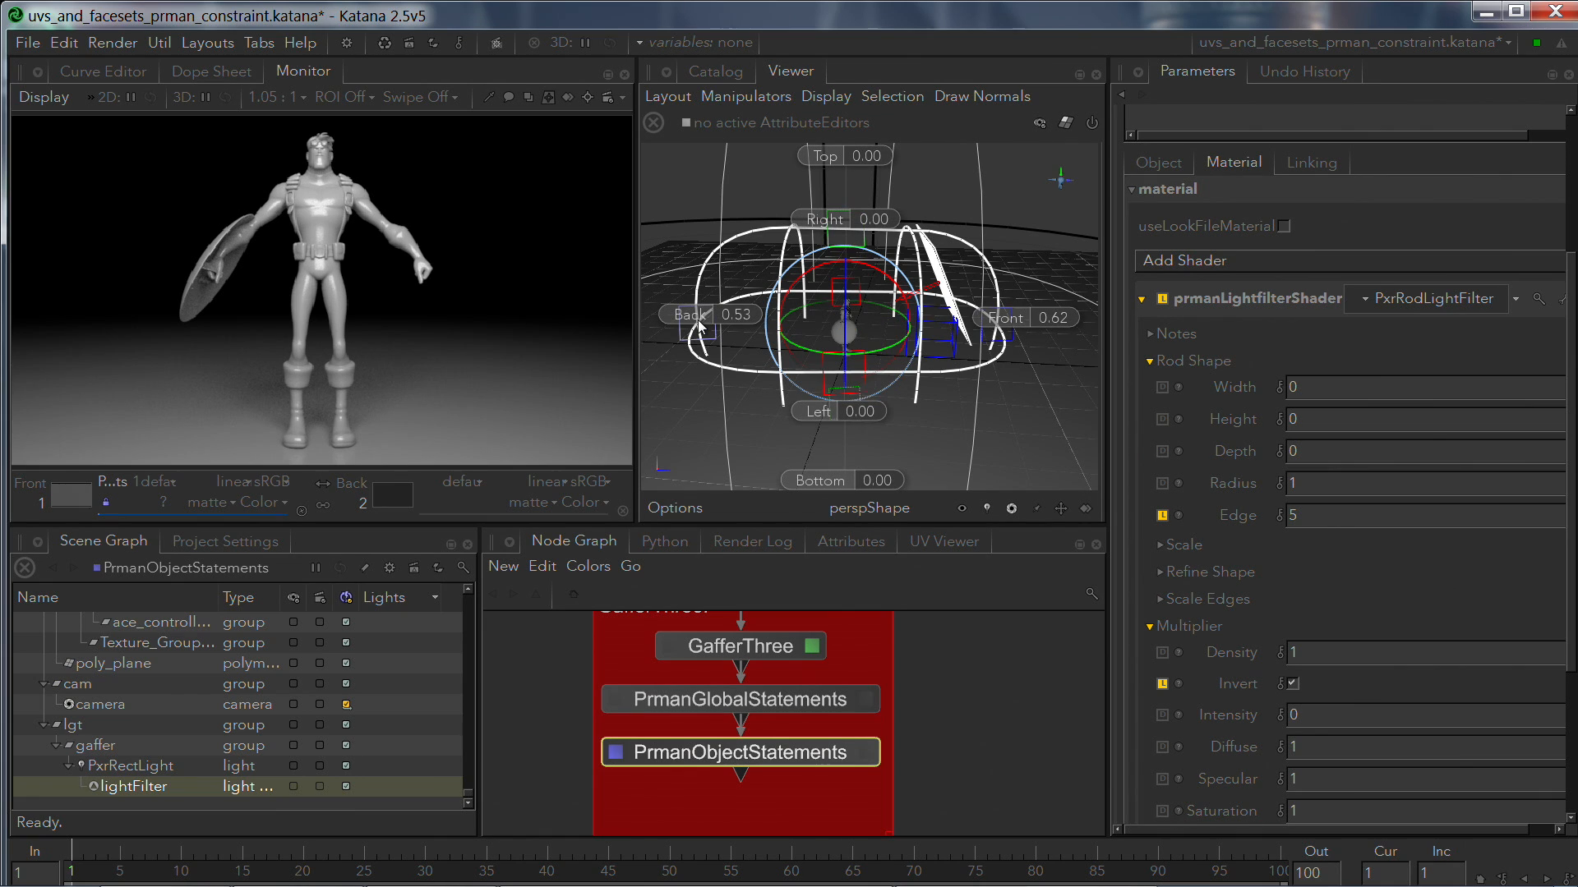
key(e)
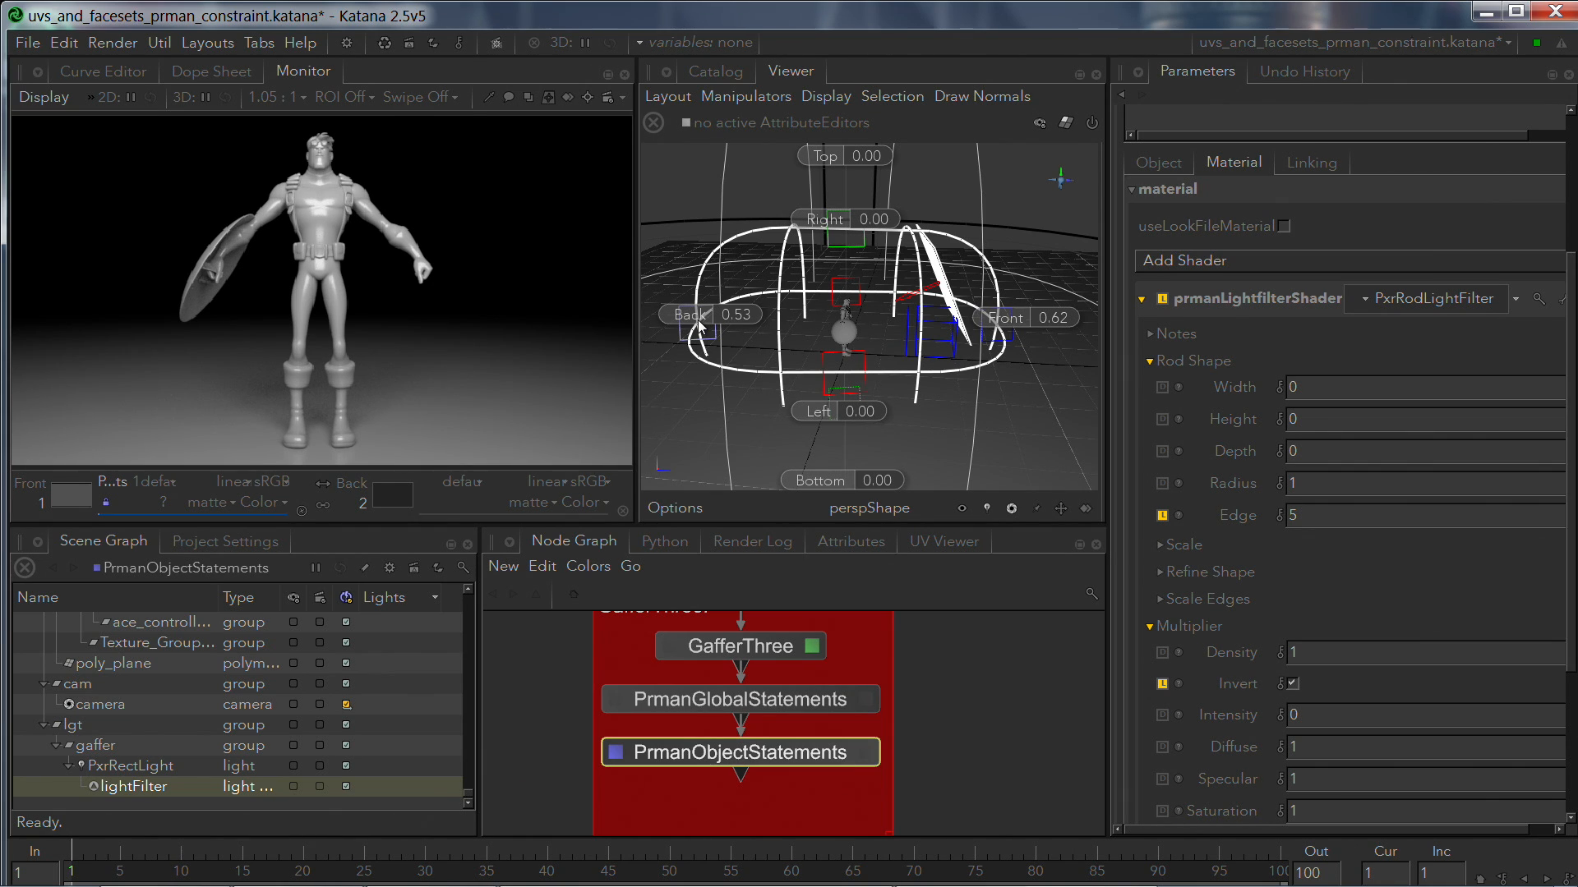
Step: Move the light filter back out from under PxrRectLight
click(1569, 159)
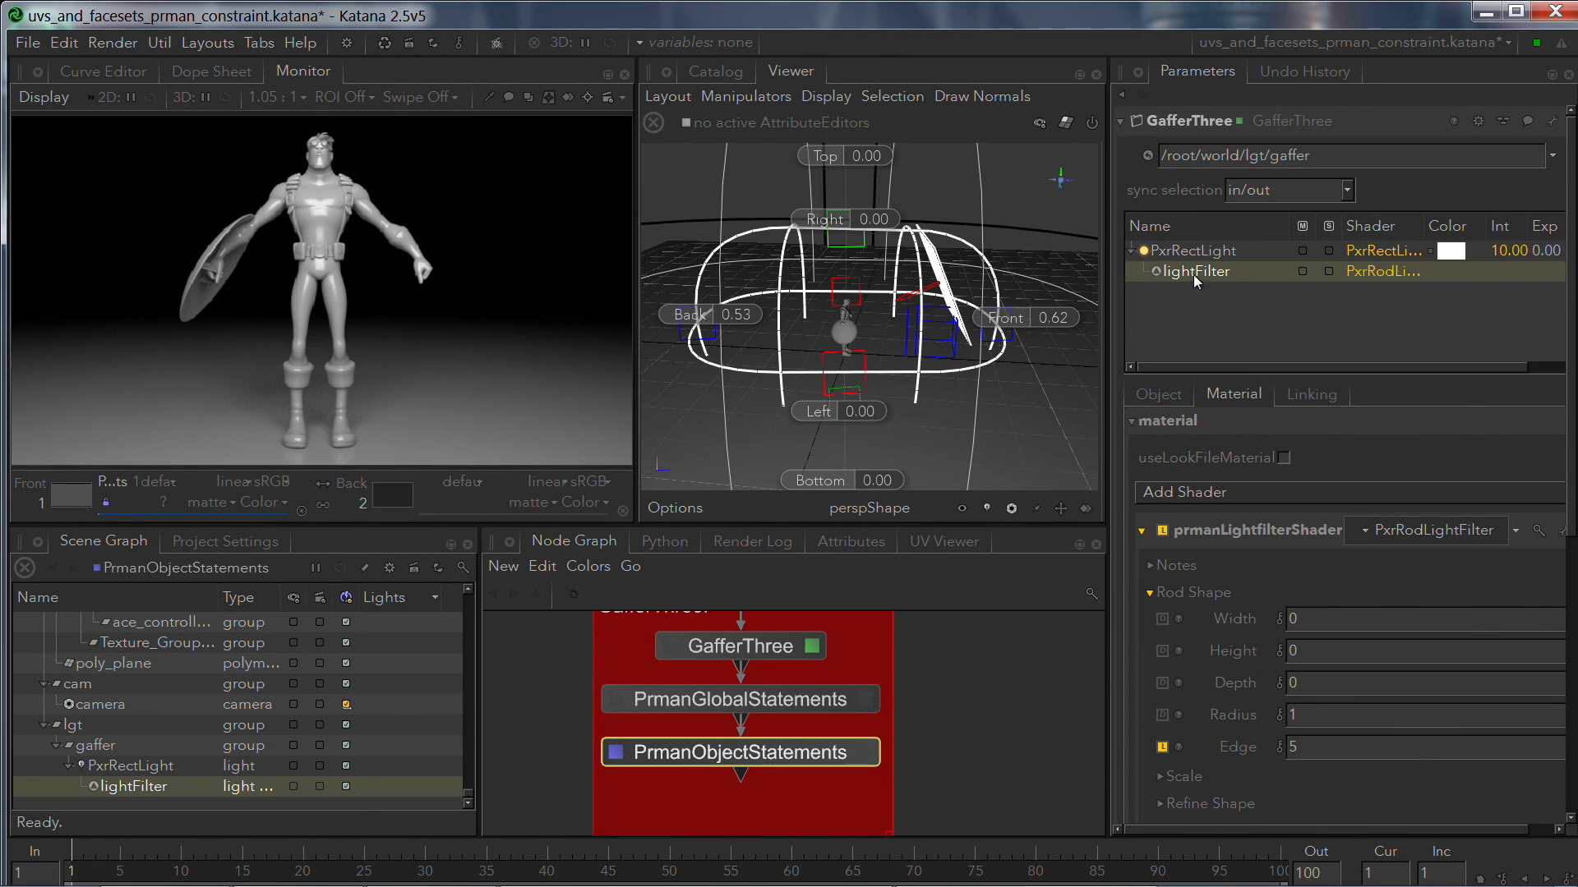
drag(1194, 274, 1147, 337)
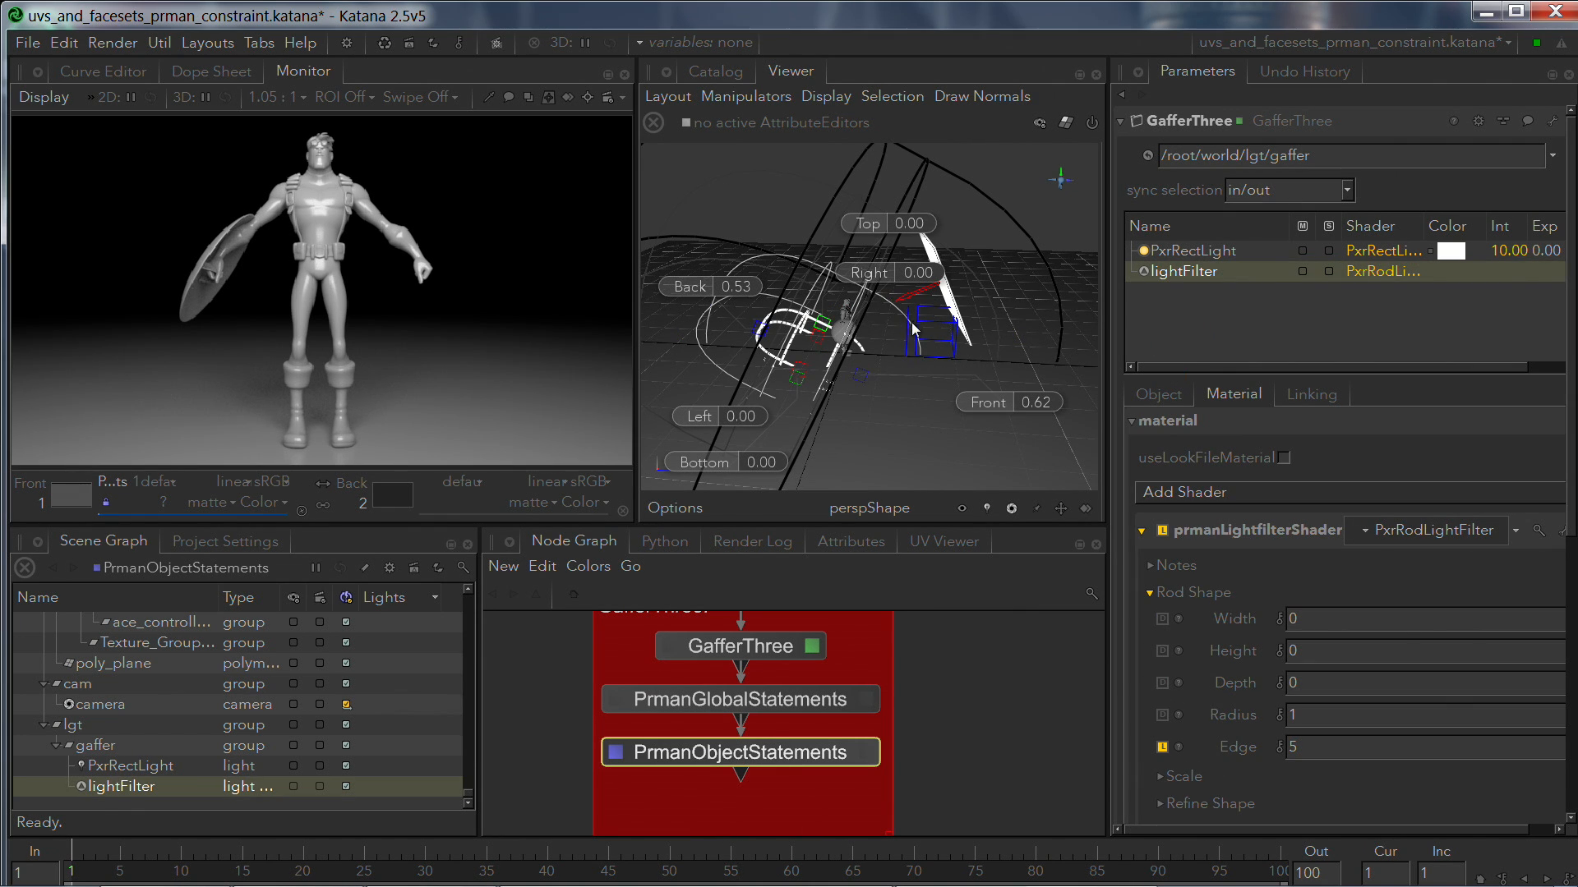
Step: Rotate and reposition the light filter around the character
key(e)
drag(861, 325, 831, 252)
key(w)
drag(886, 321, 920, 325)
drag(848, 240, 850, 248)
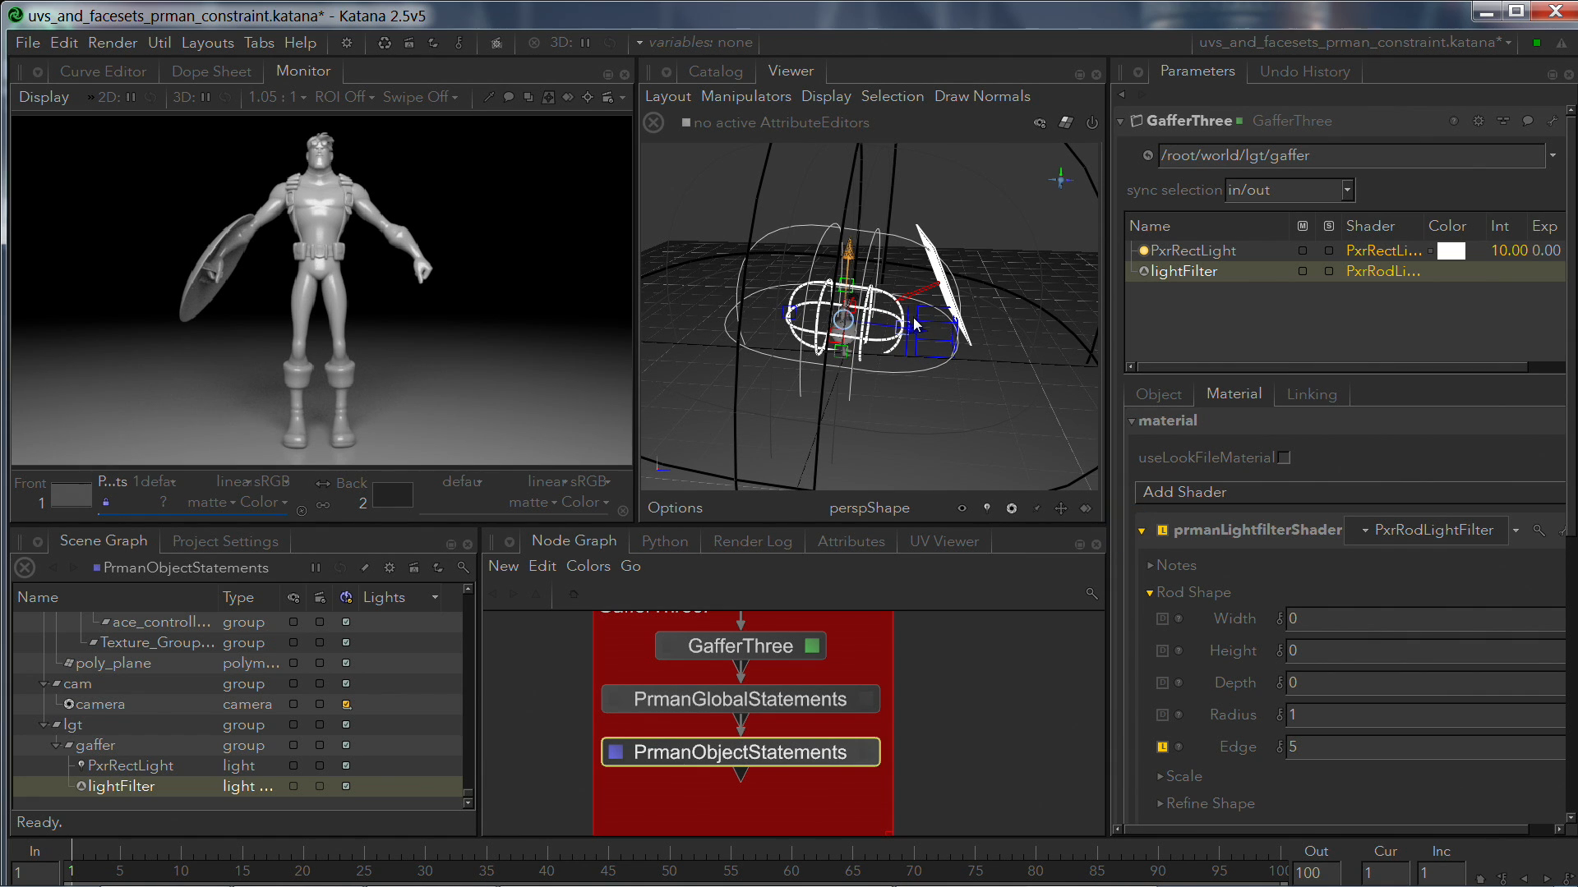
key(e)
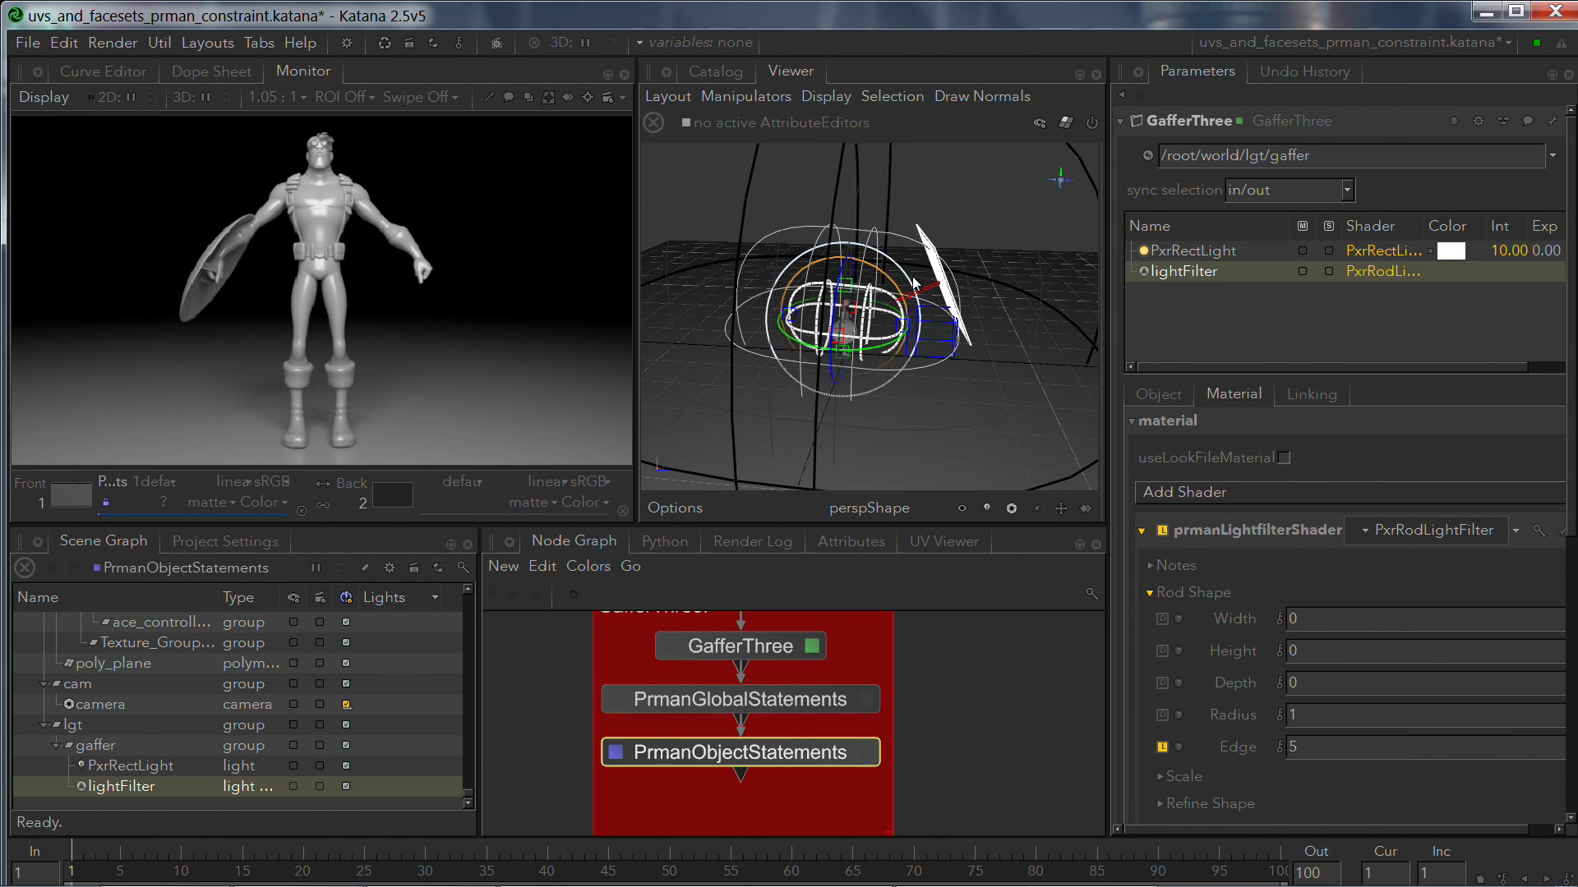
middle_drag(770, 734, 773, 739)
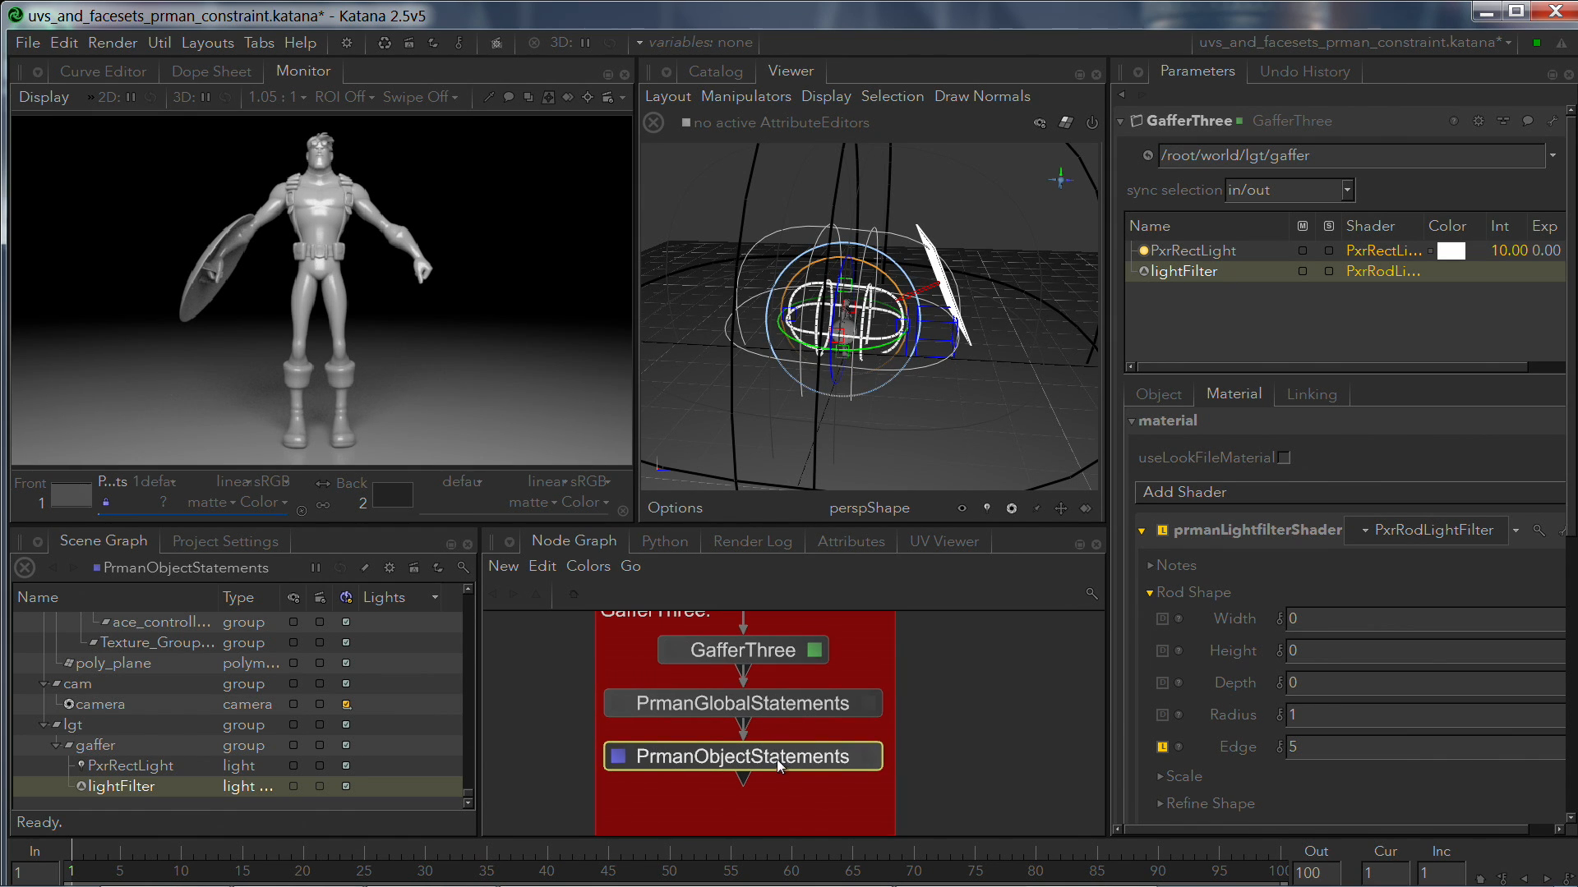
right_click(777, 759)
click(901, 596)
right_click(1158, 307)
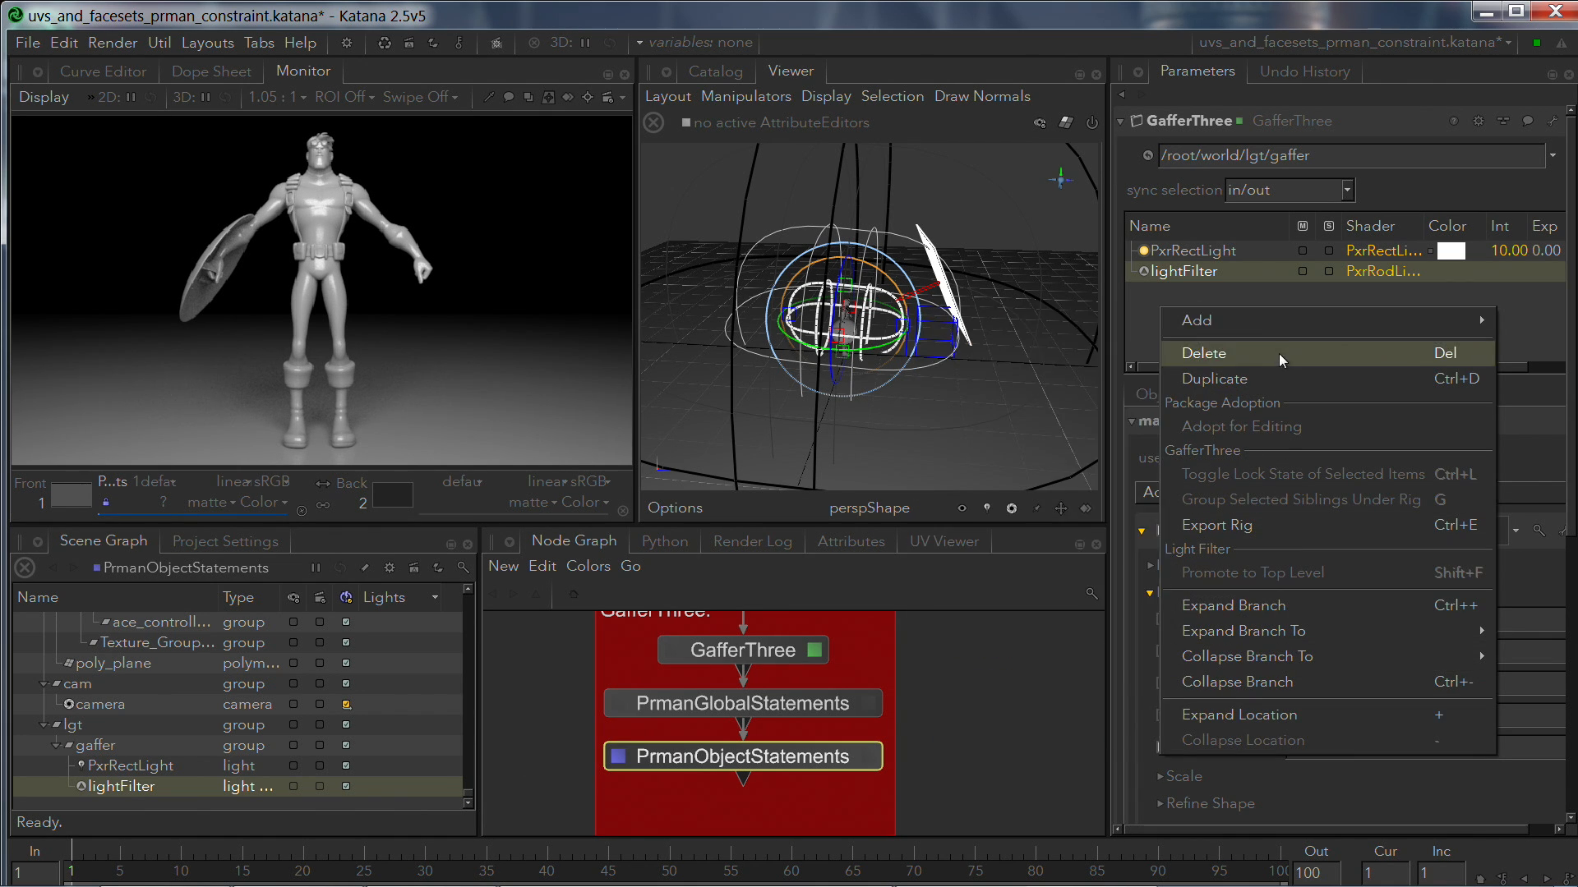
mouse_move(1264, 328)
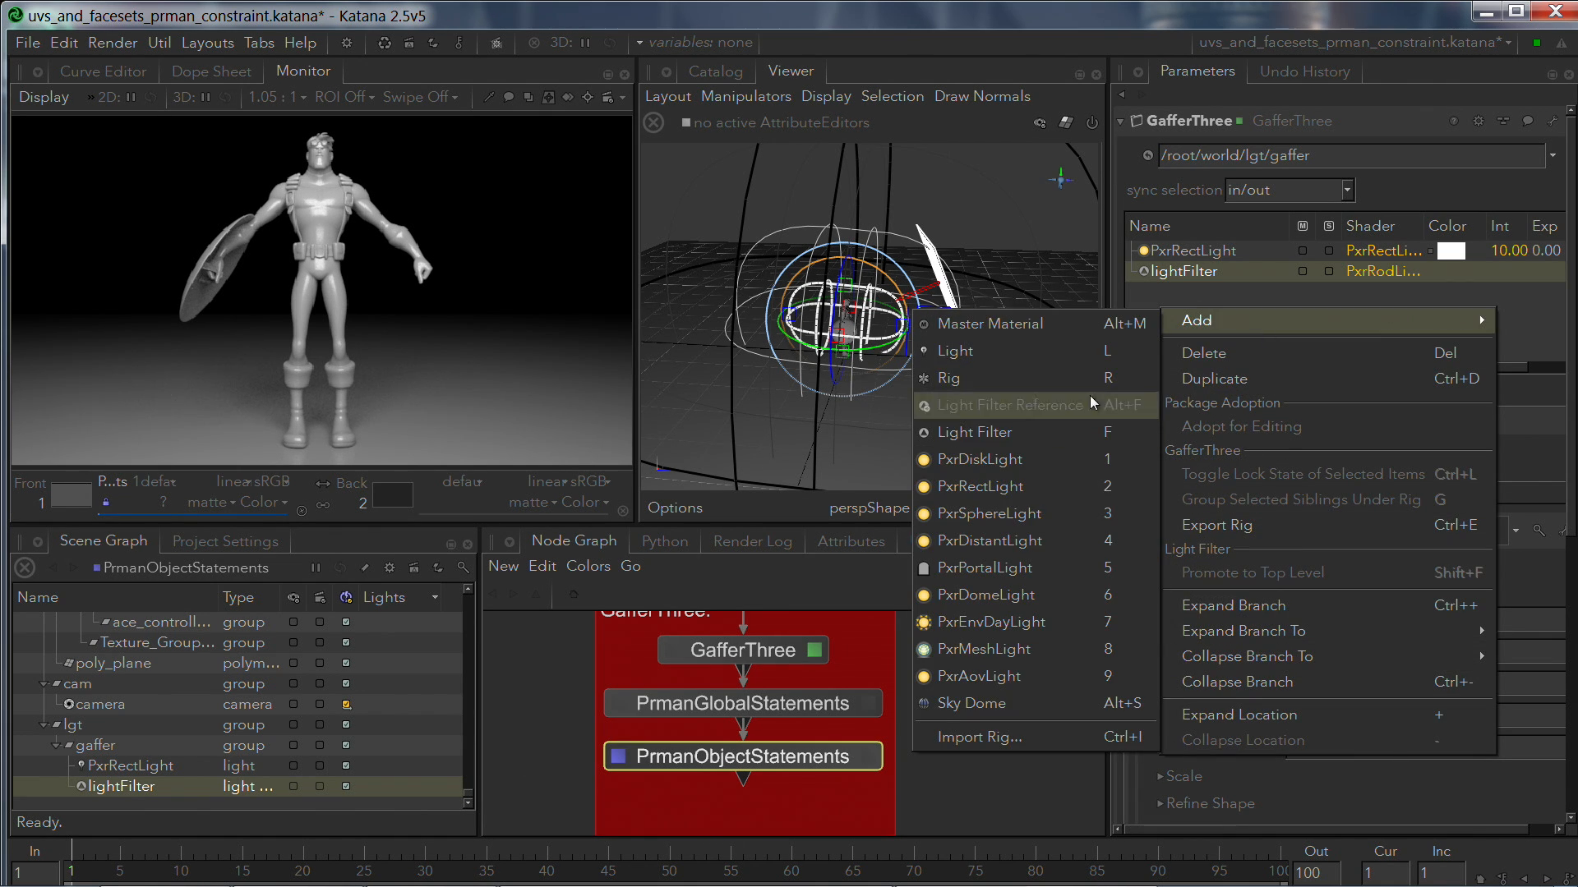
click(1221, 287)
click(1196, 310)
right_click(1172, 300)
mouse_move(1488, 310)
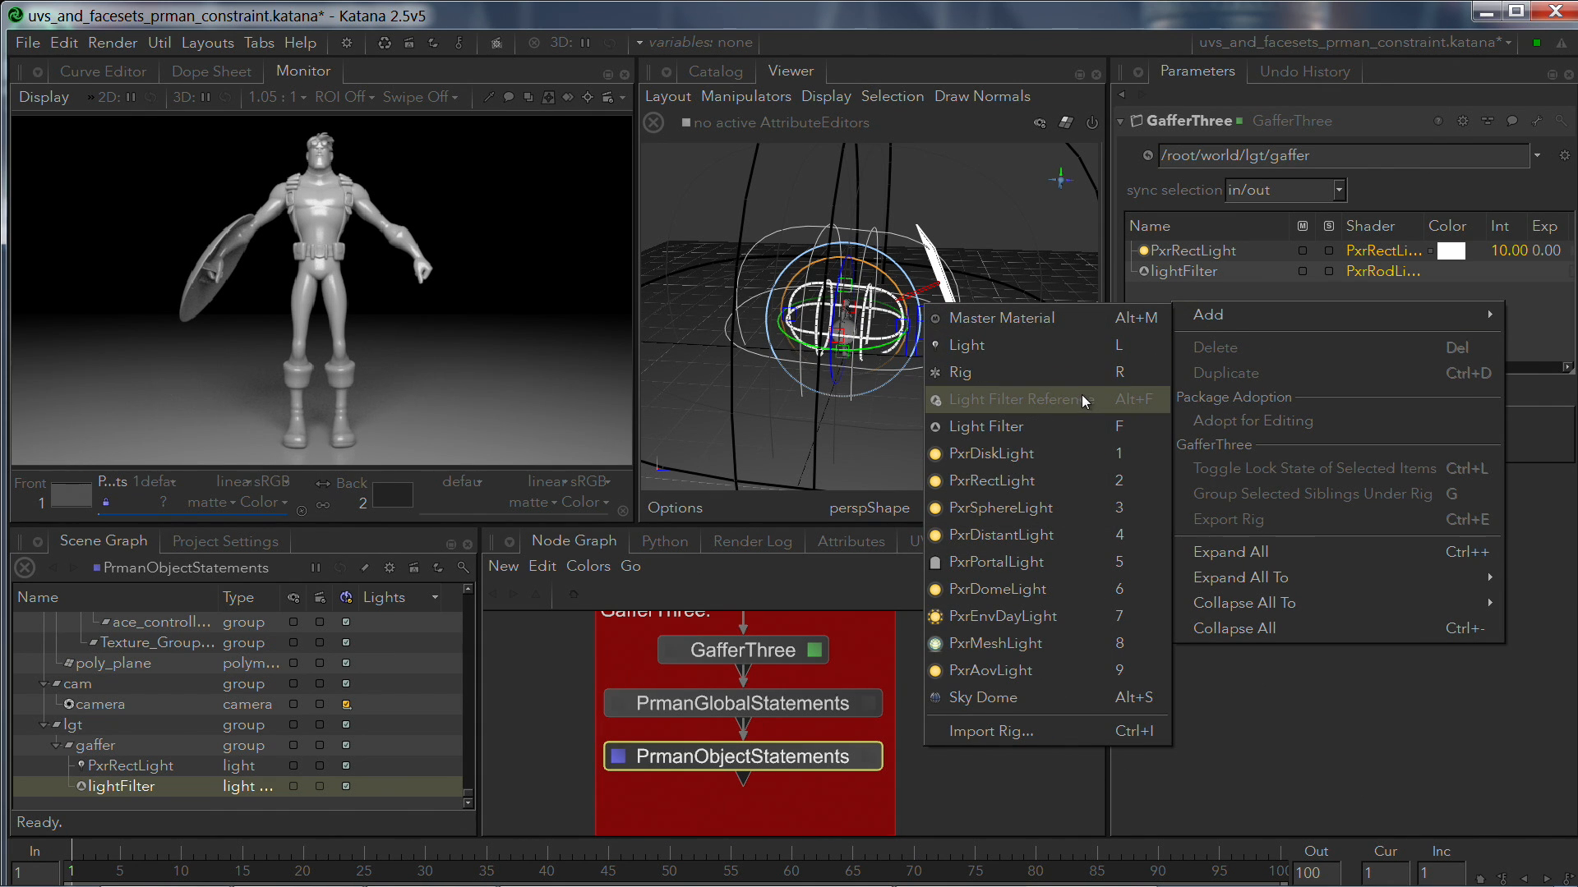
Step: Add a Light Filter Reference under PxrRectLight
click(1206, 254)
right_click(1159, 322)
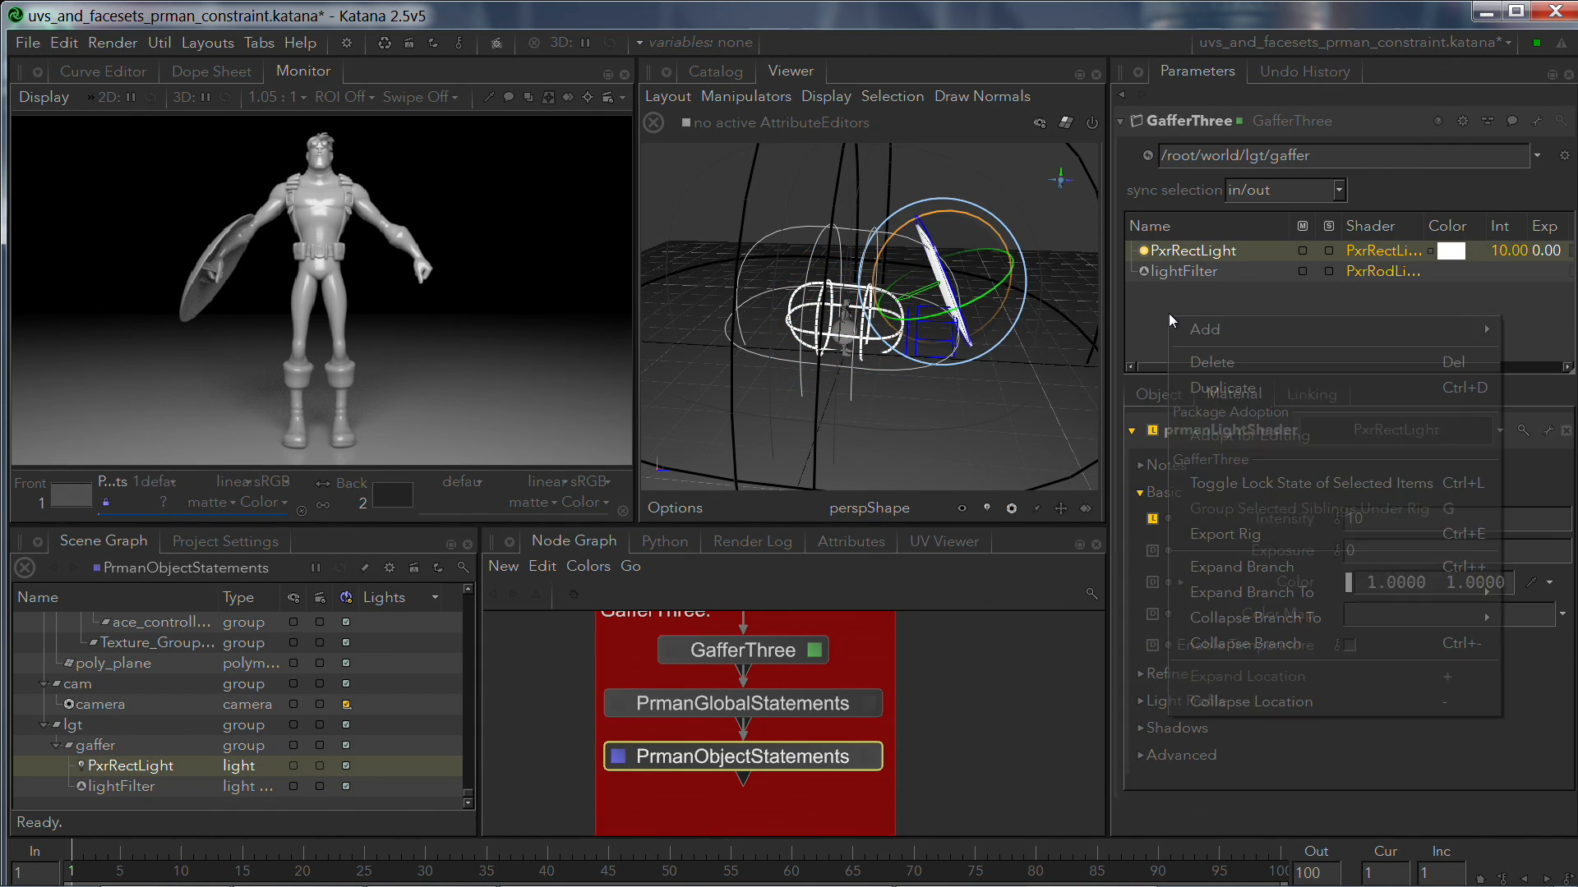
mouse_move(1264, 333)
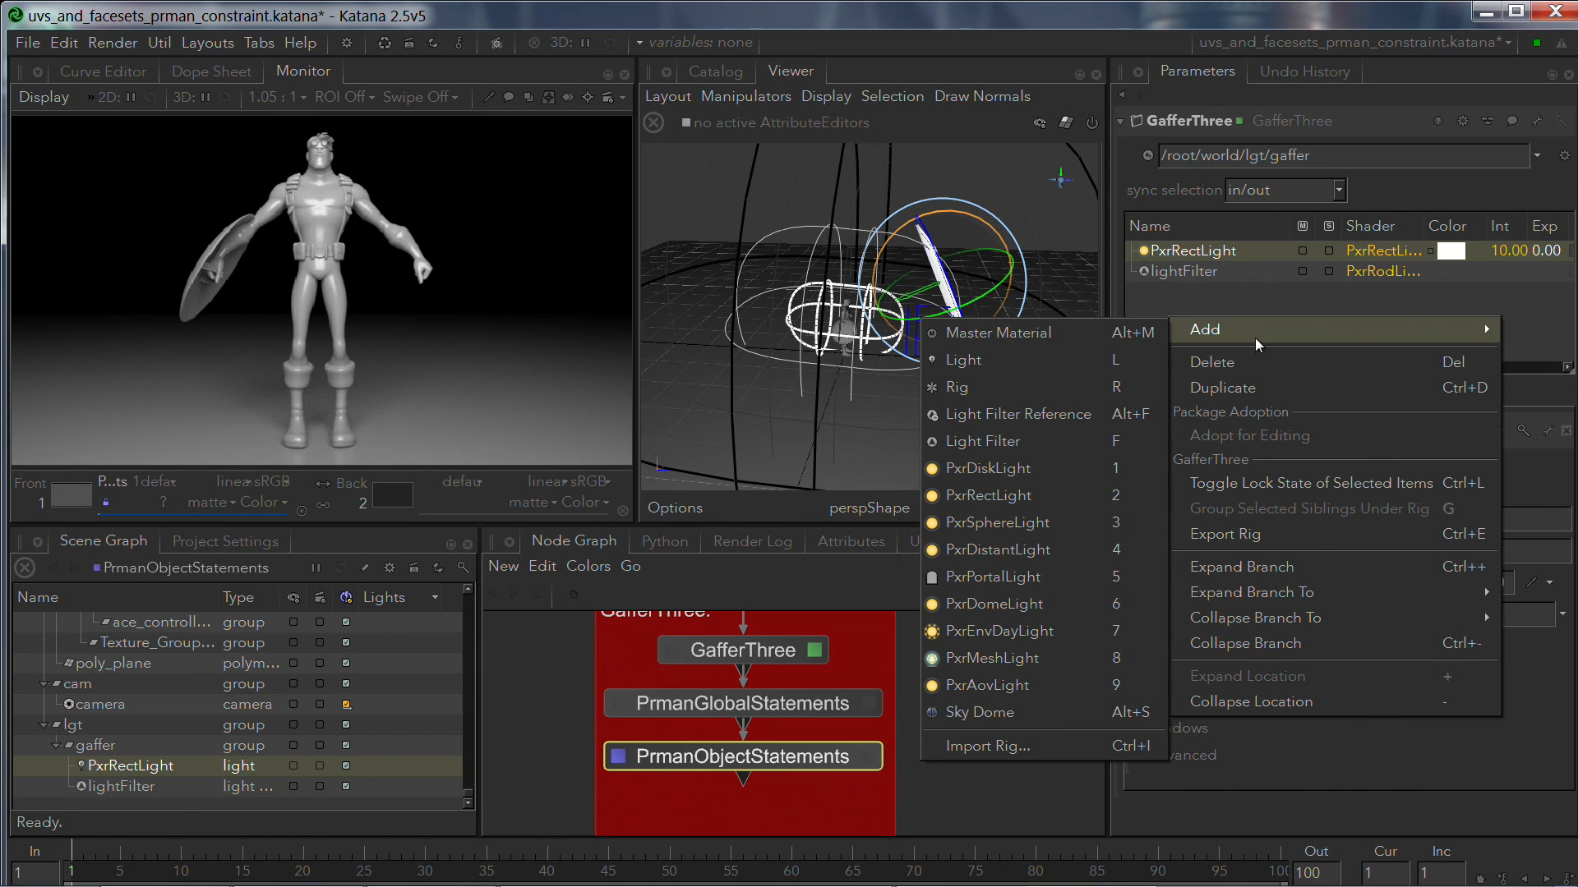
click(1044, 415)
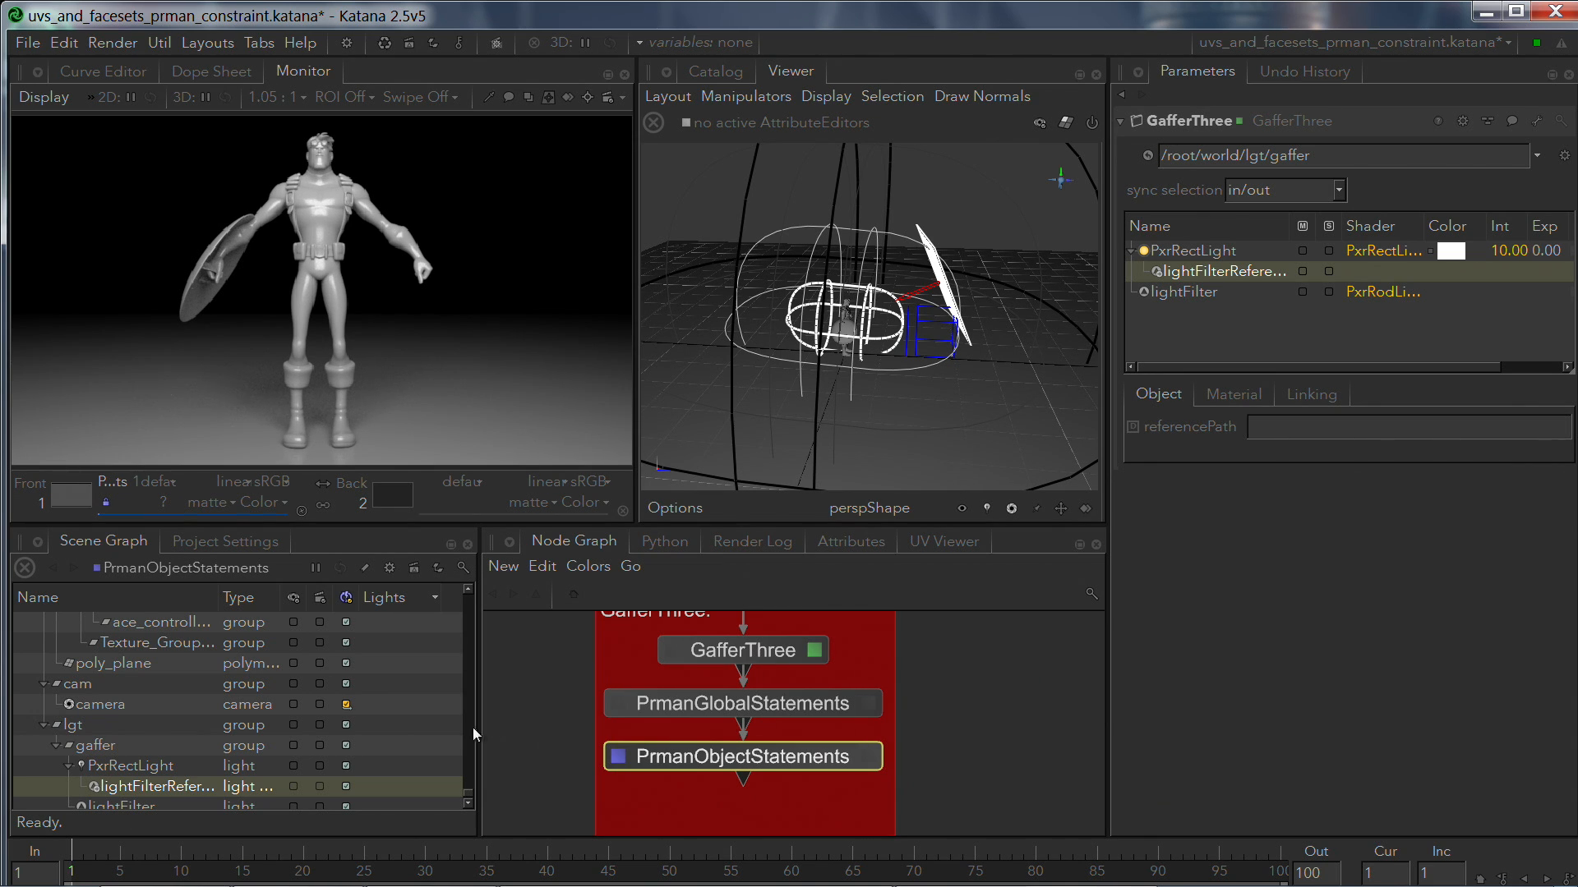
click(468, 802)
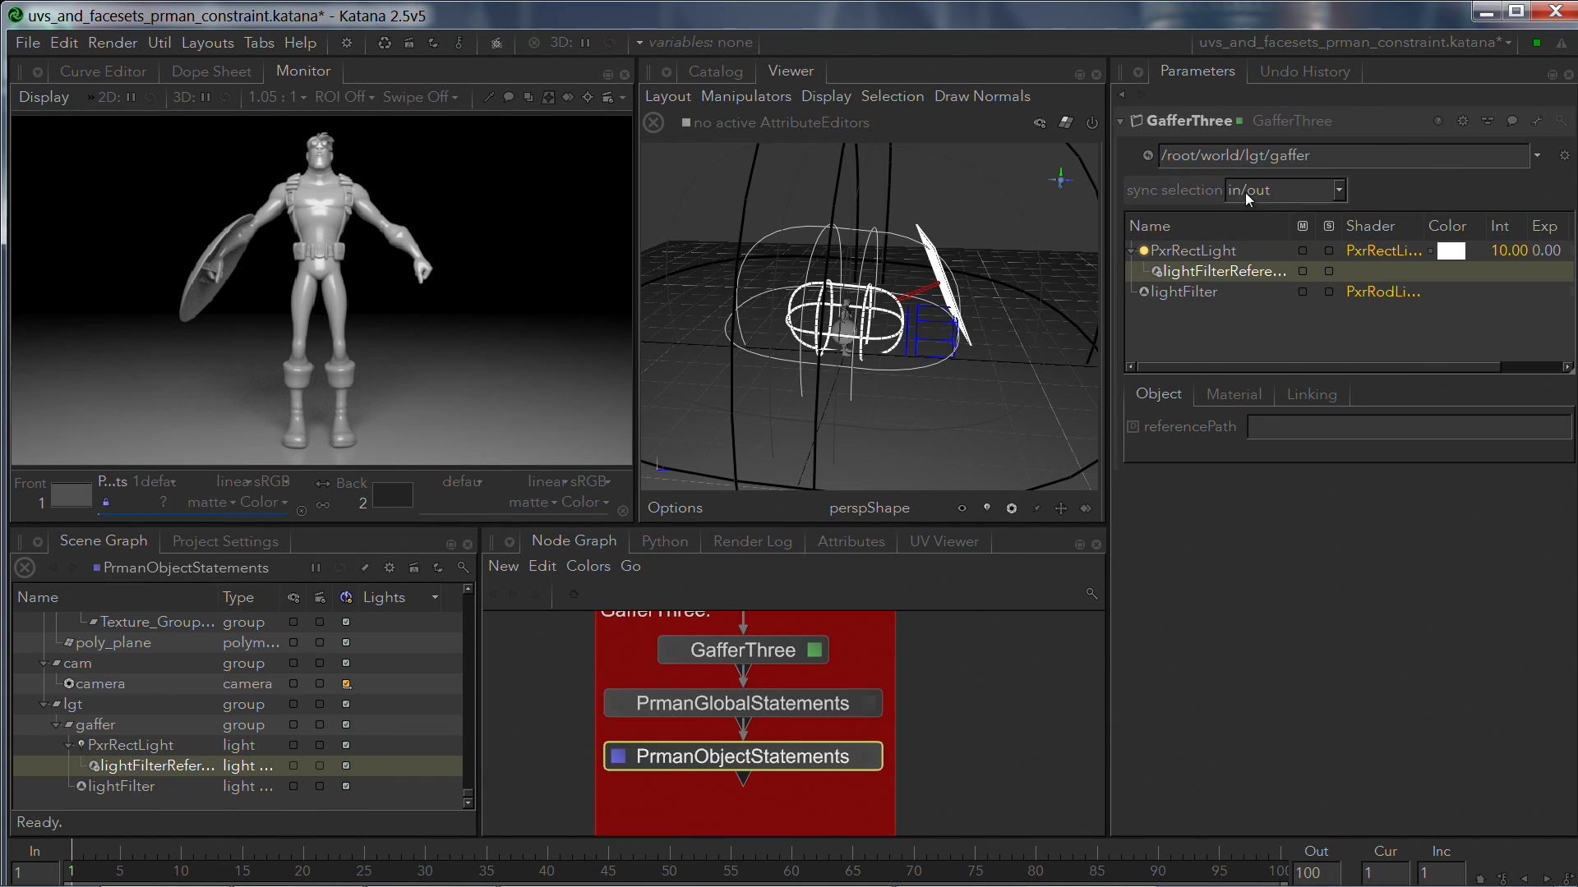
click(123, 785)
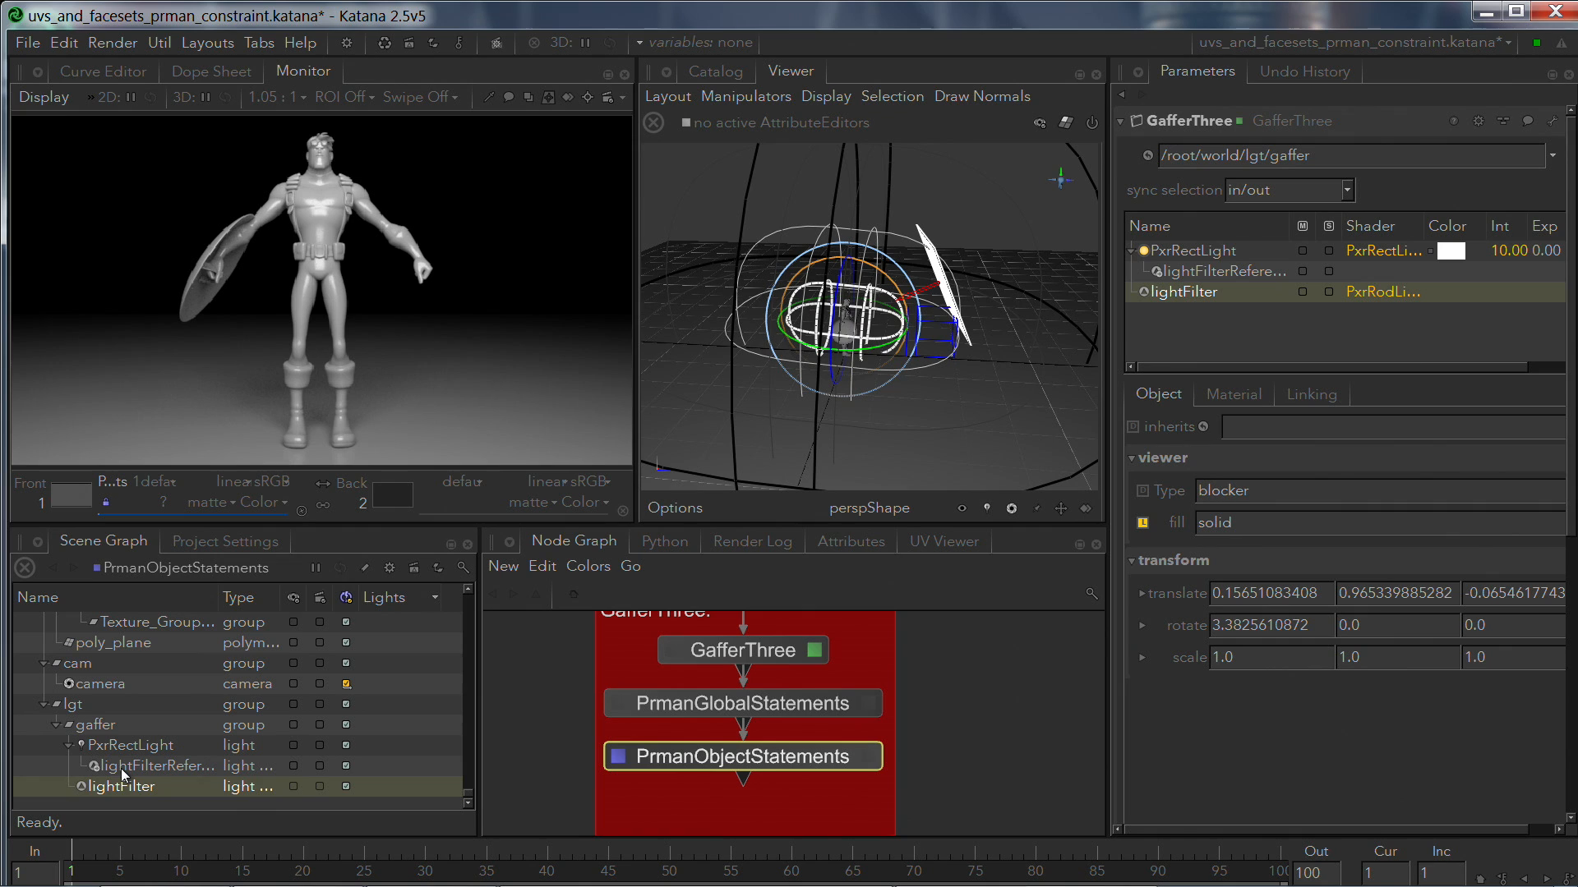
click(1254, 272)
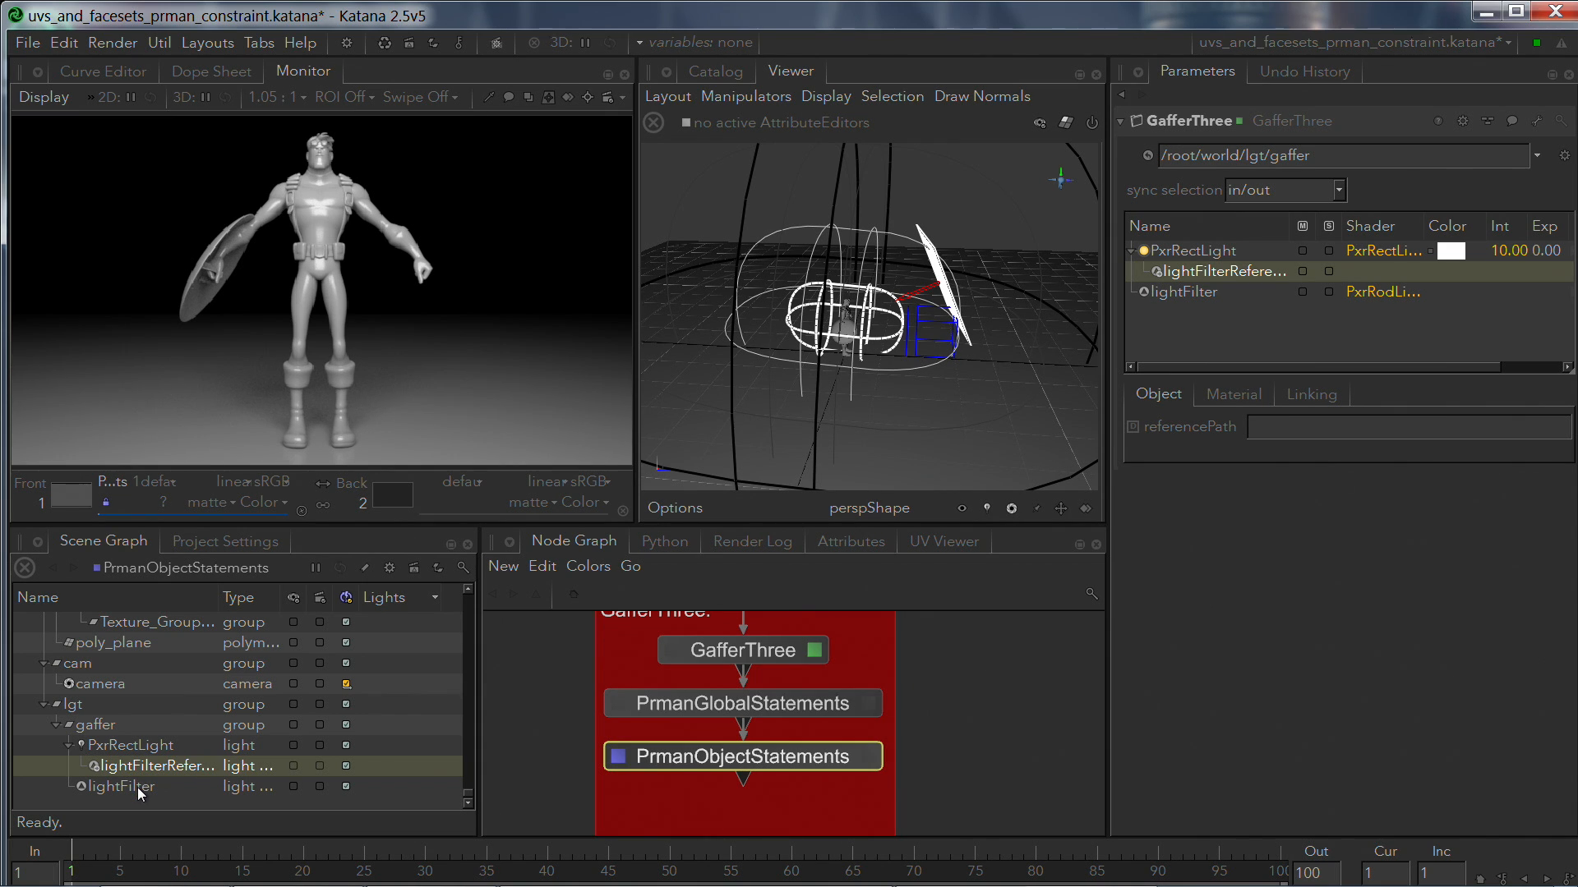
click(1305, 194)
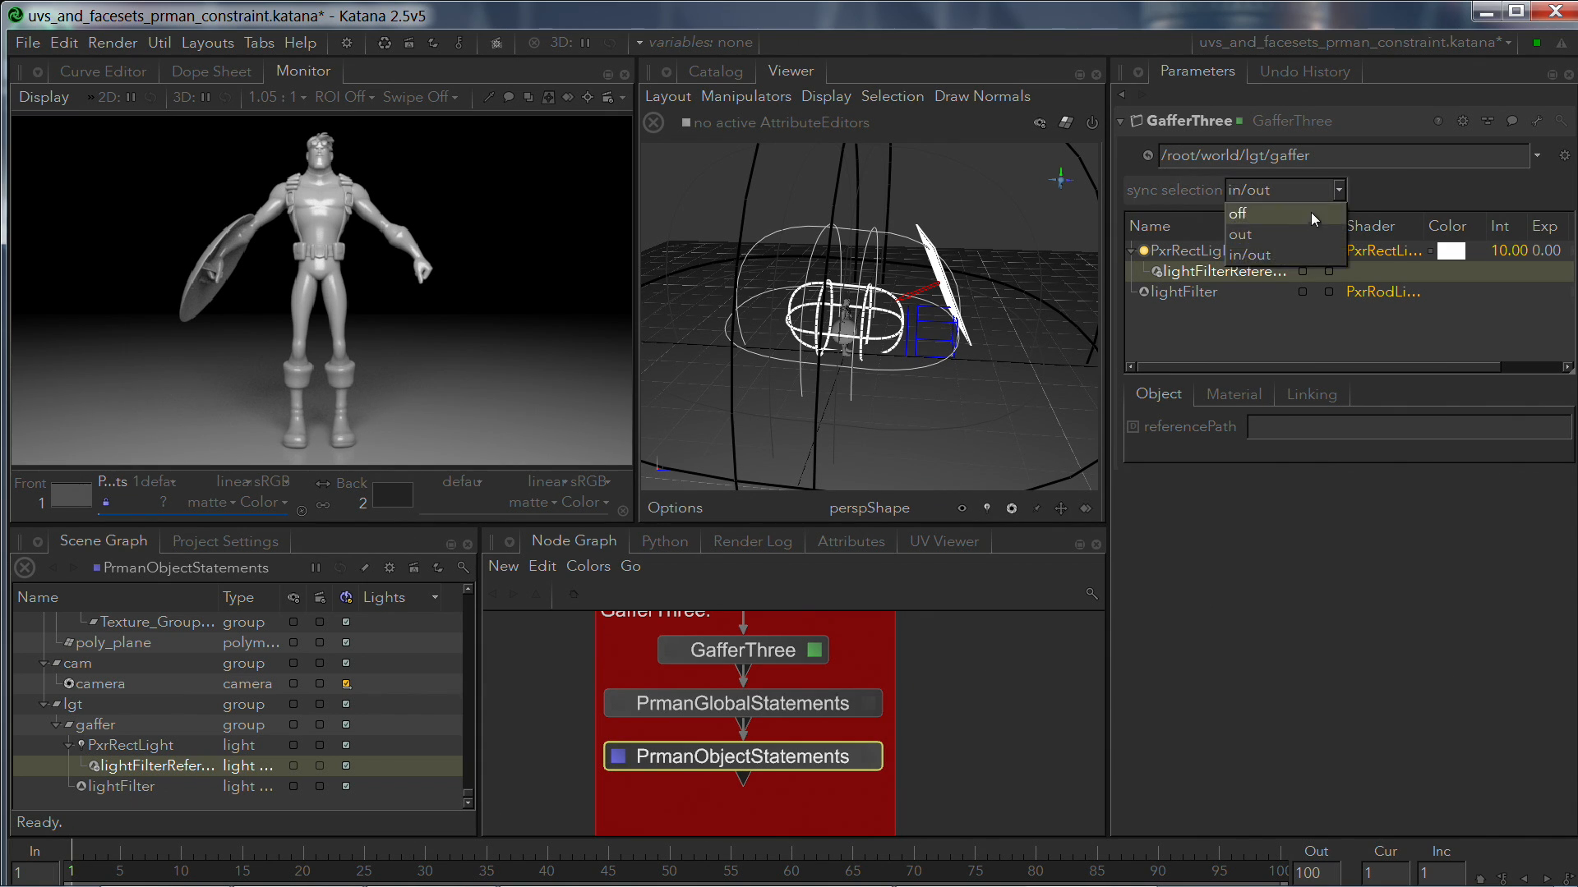
click(1310, 212)
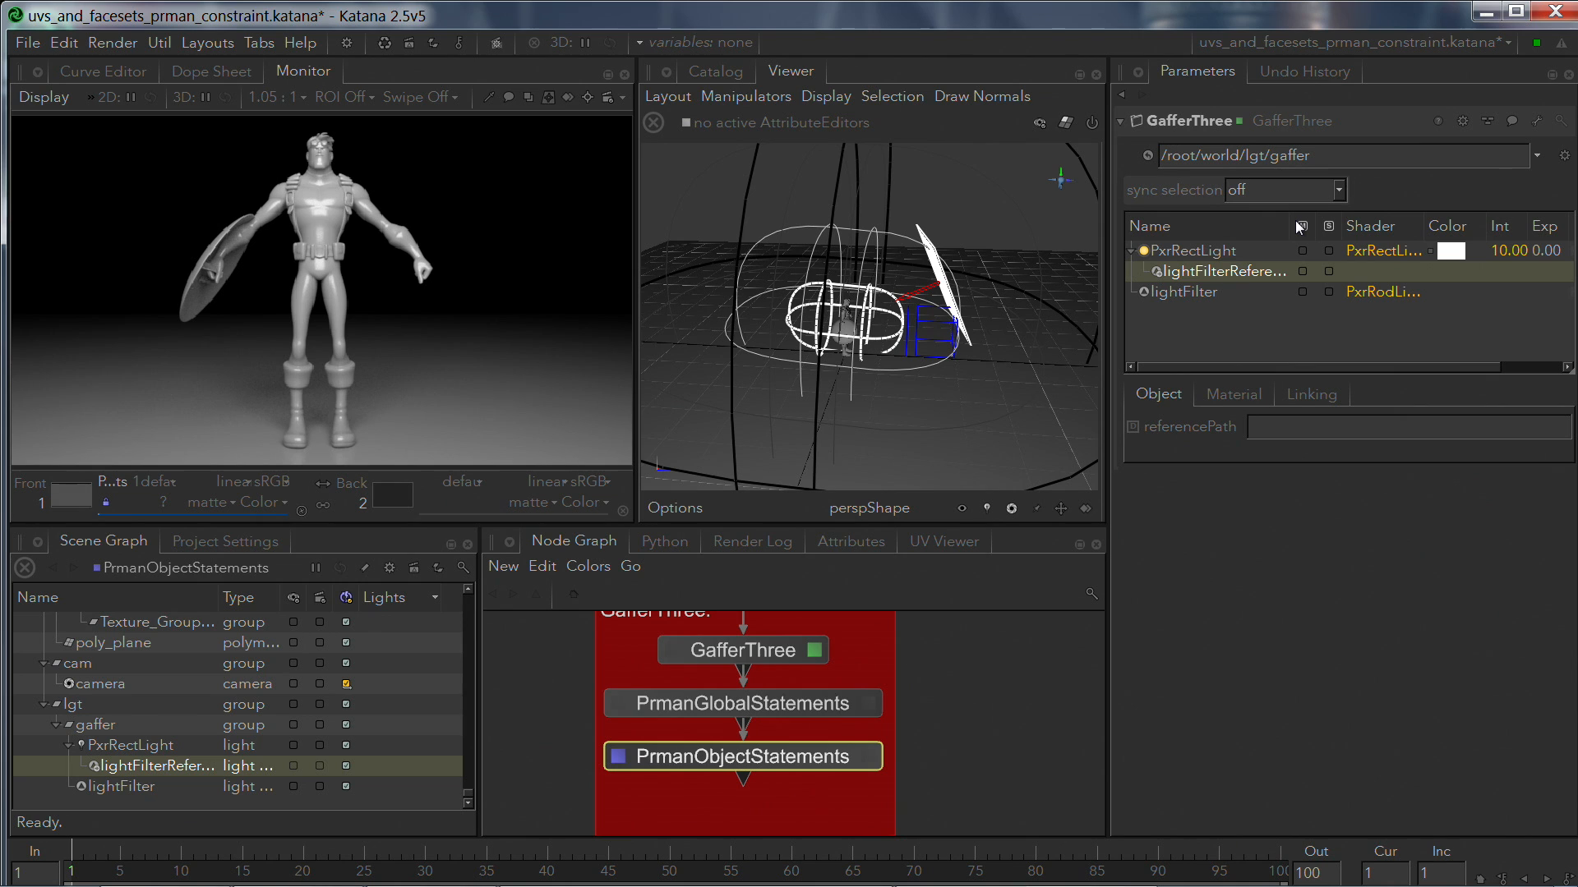
click(1220, 294)
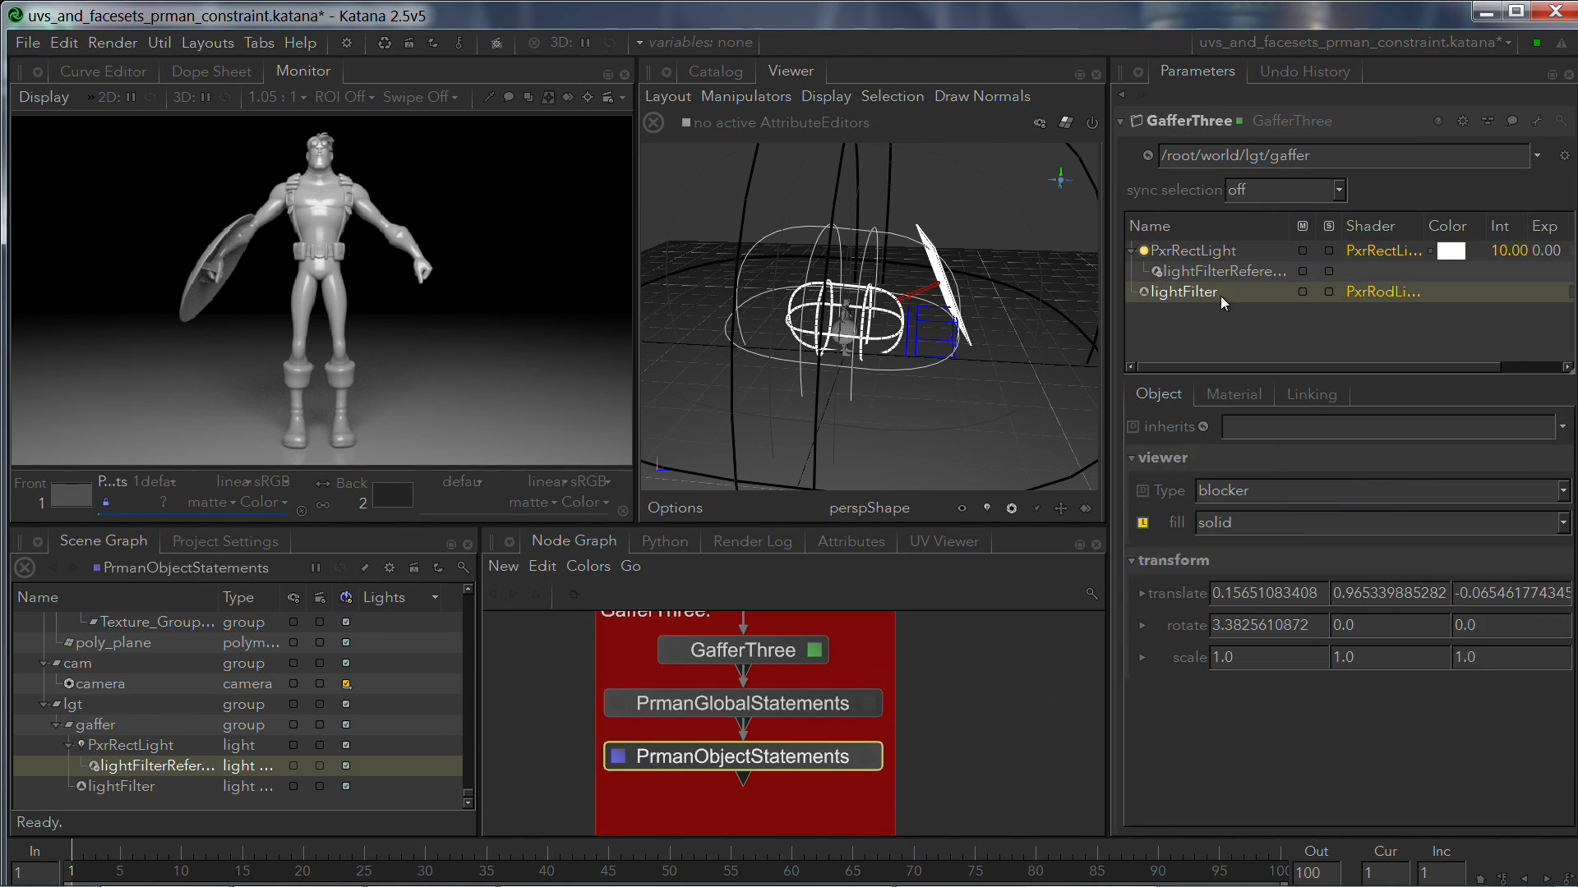
click(1229, 273)
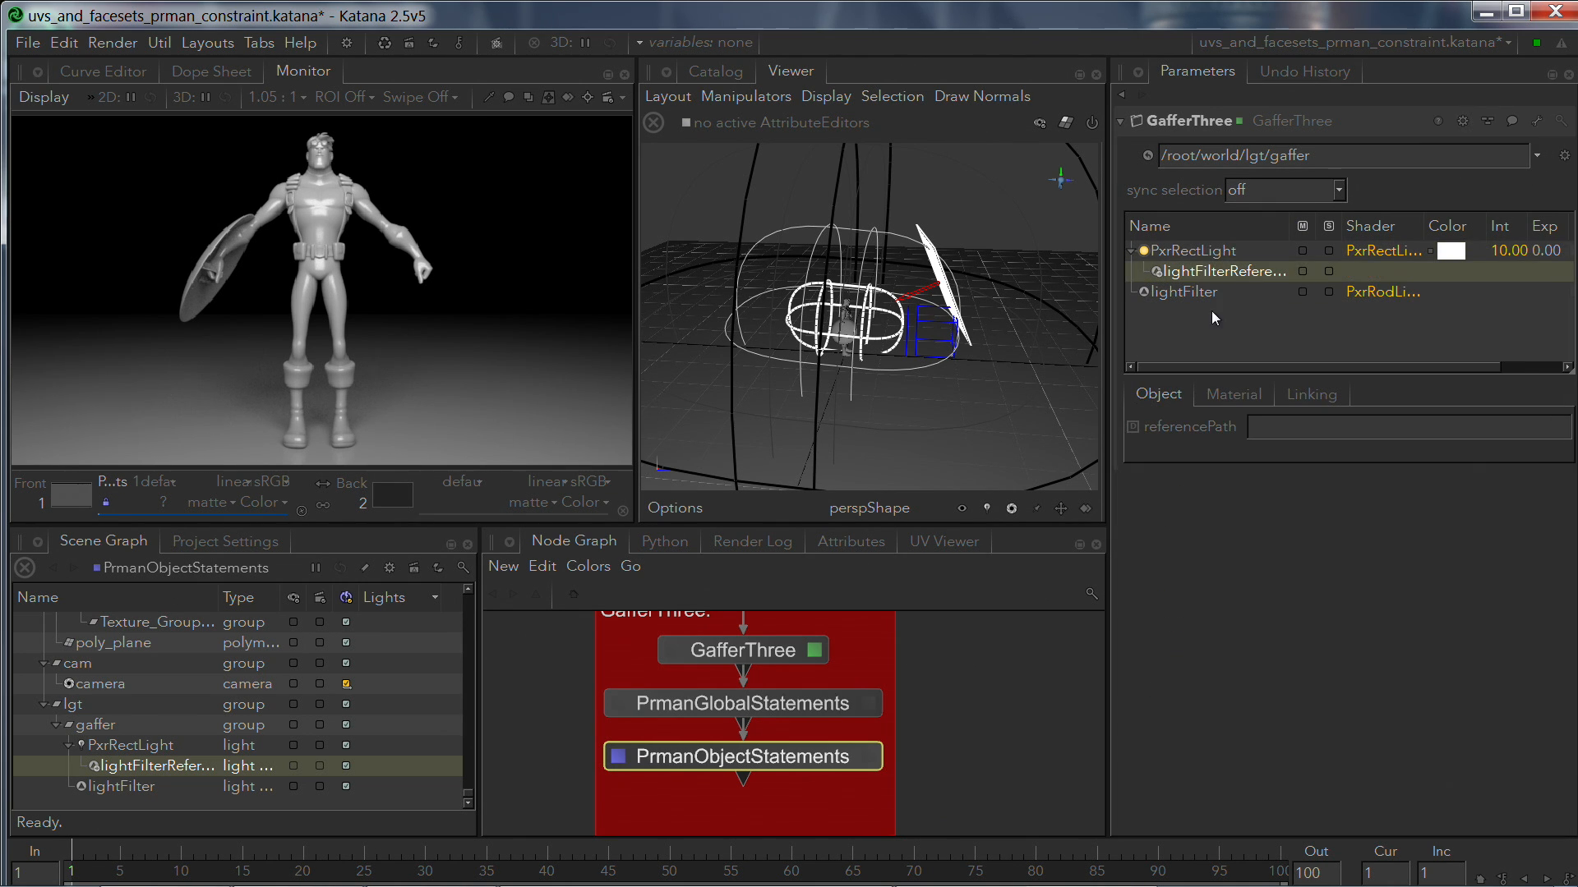
click(131, 785)
click(144, 744)
click(143, 789)
click(142, 752)
click(146, 786)
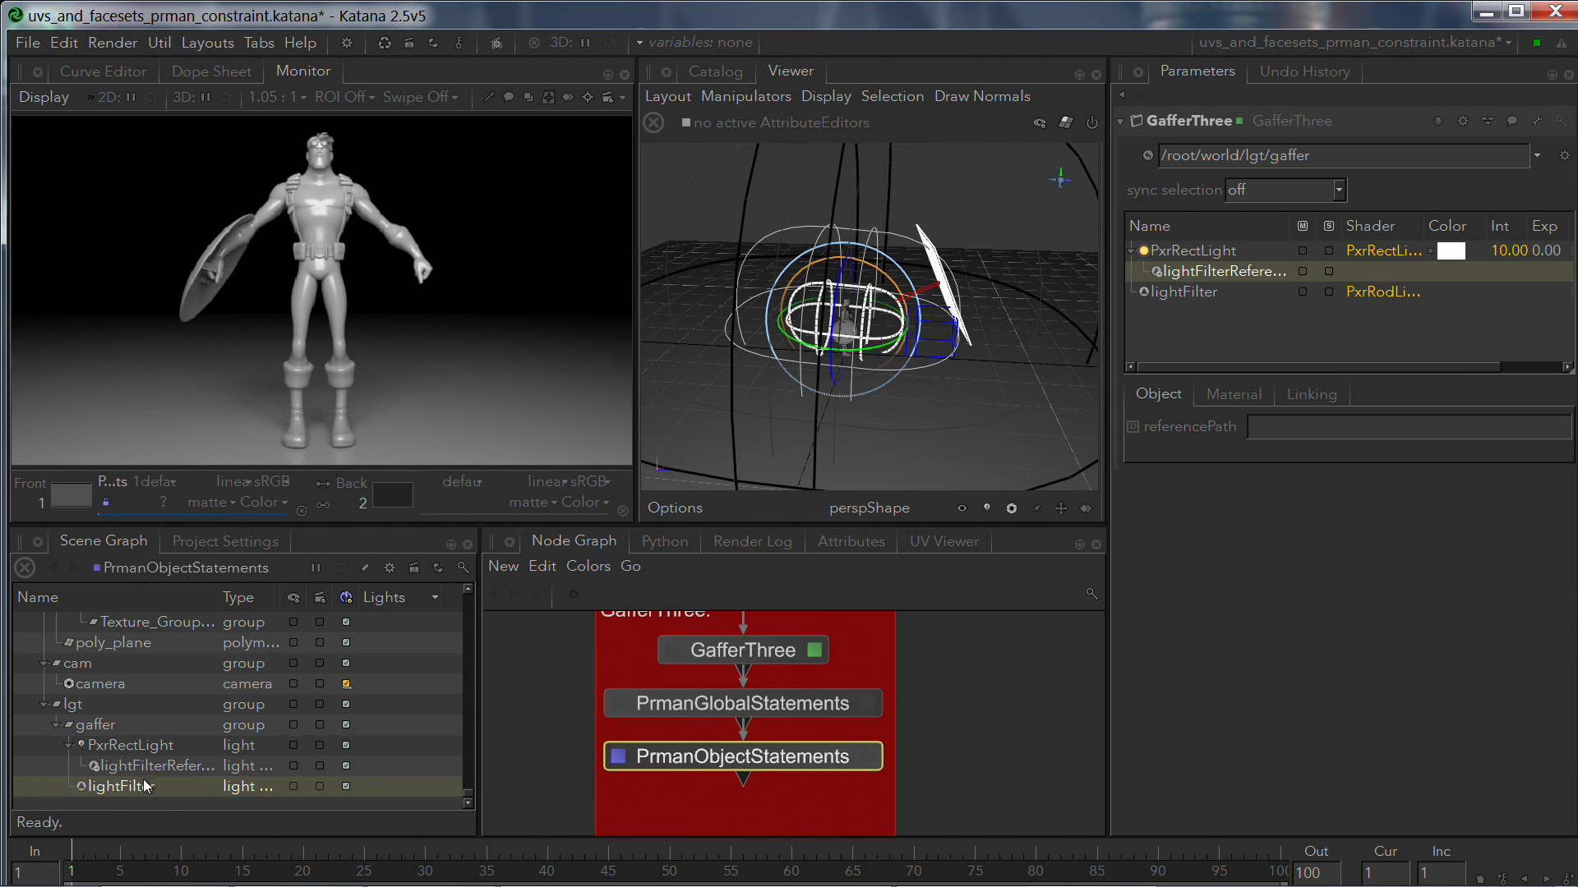
click(1309, 187)
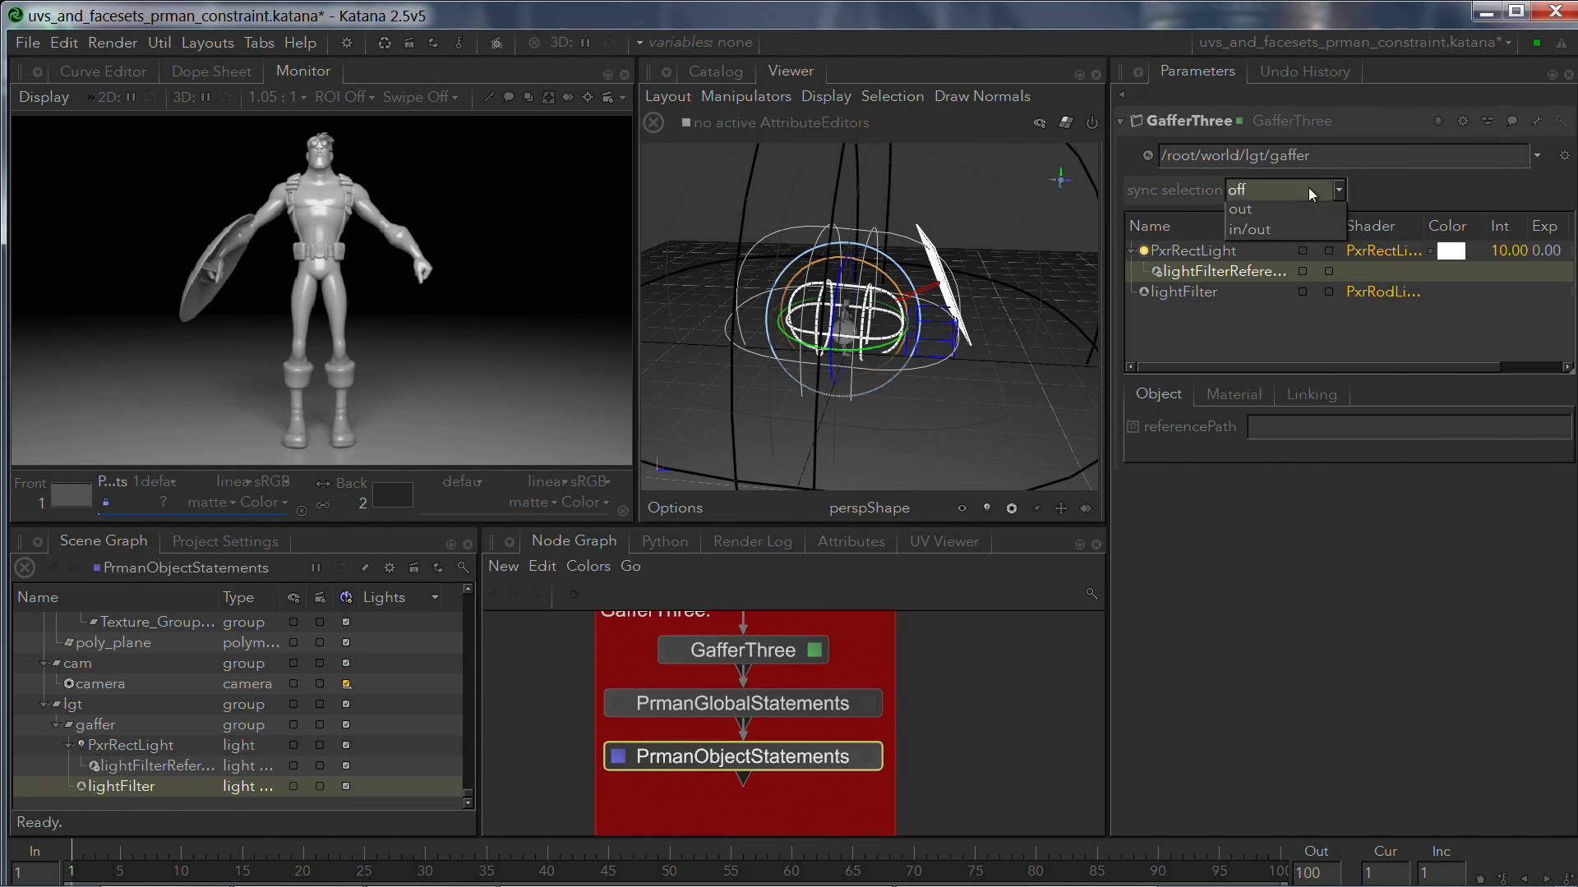
click(1303, 253)
Step: Set the light filter reference's referencePath to the lightFilter location /root/world/lgt/gaffer/lightFilter
click(1219, 289)
click(1222, 275)
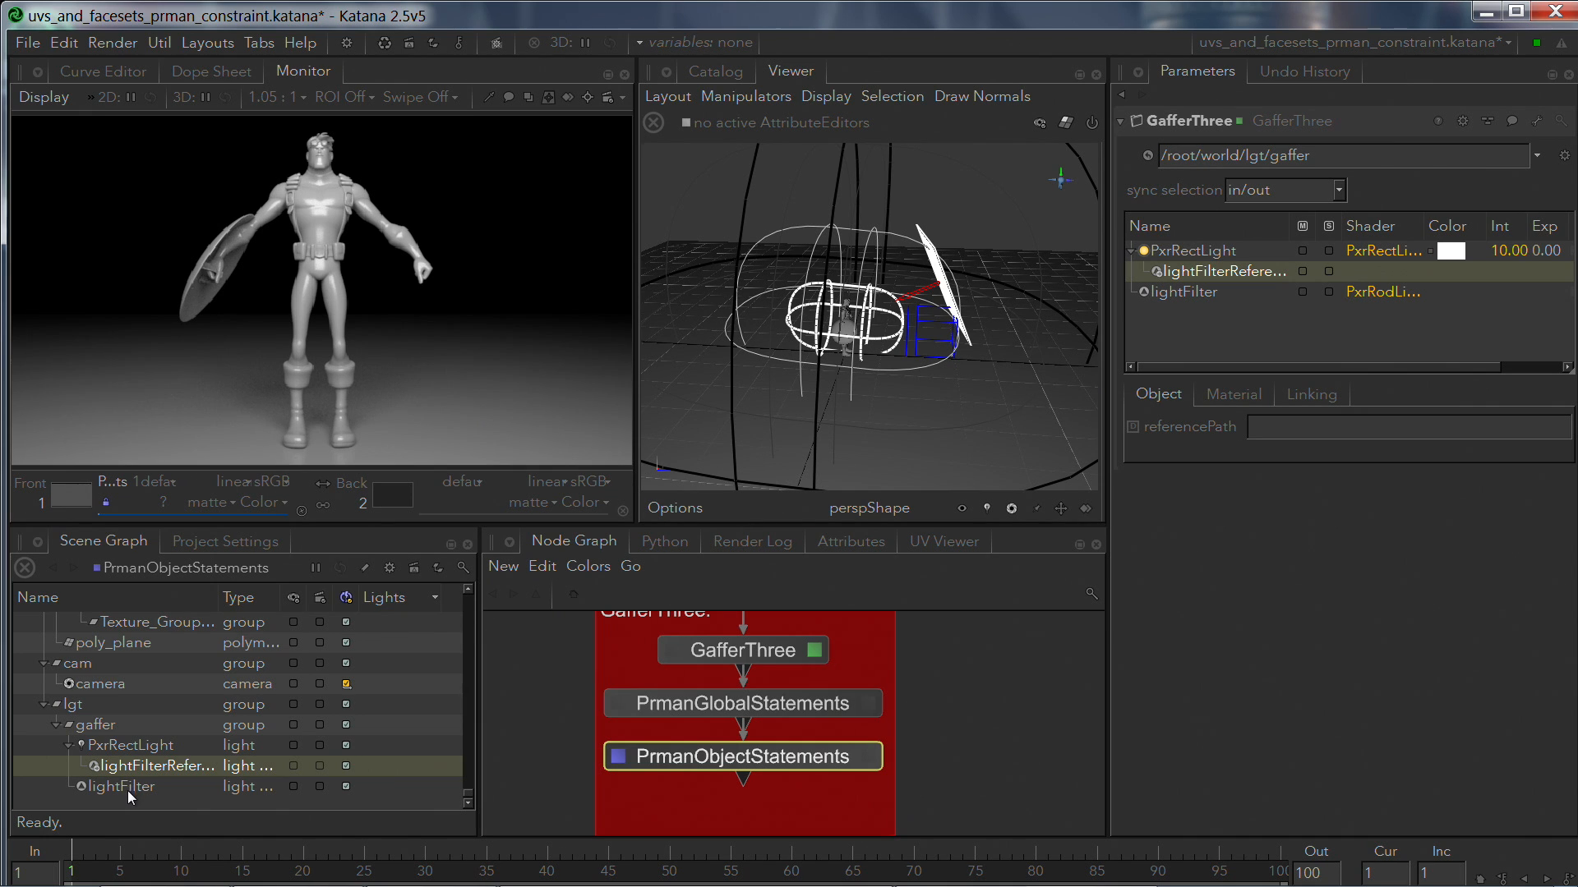
drag(129, 787, 174, 773)
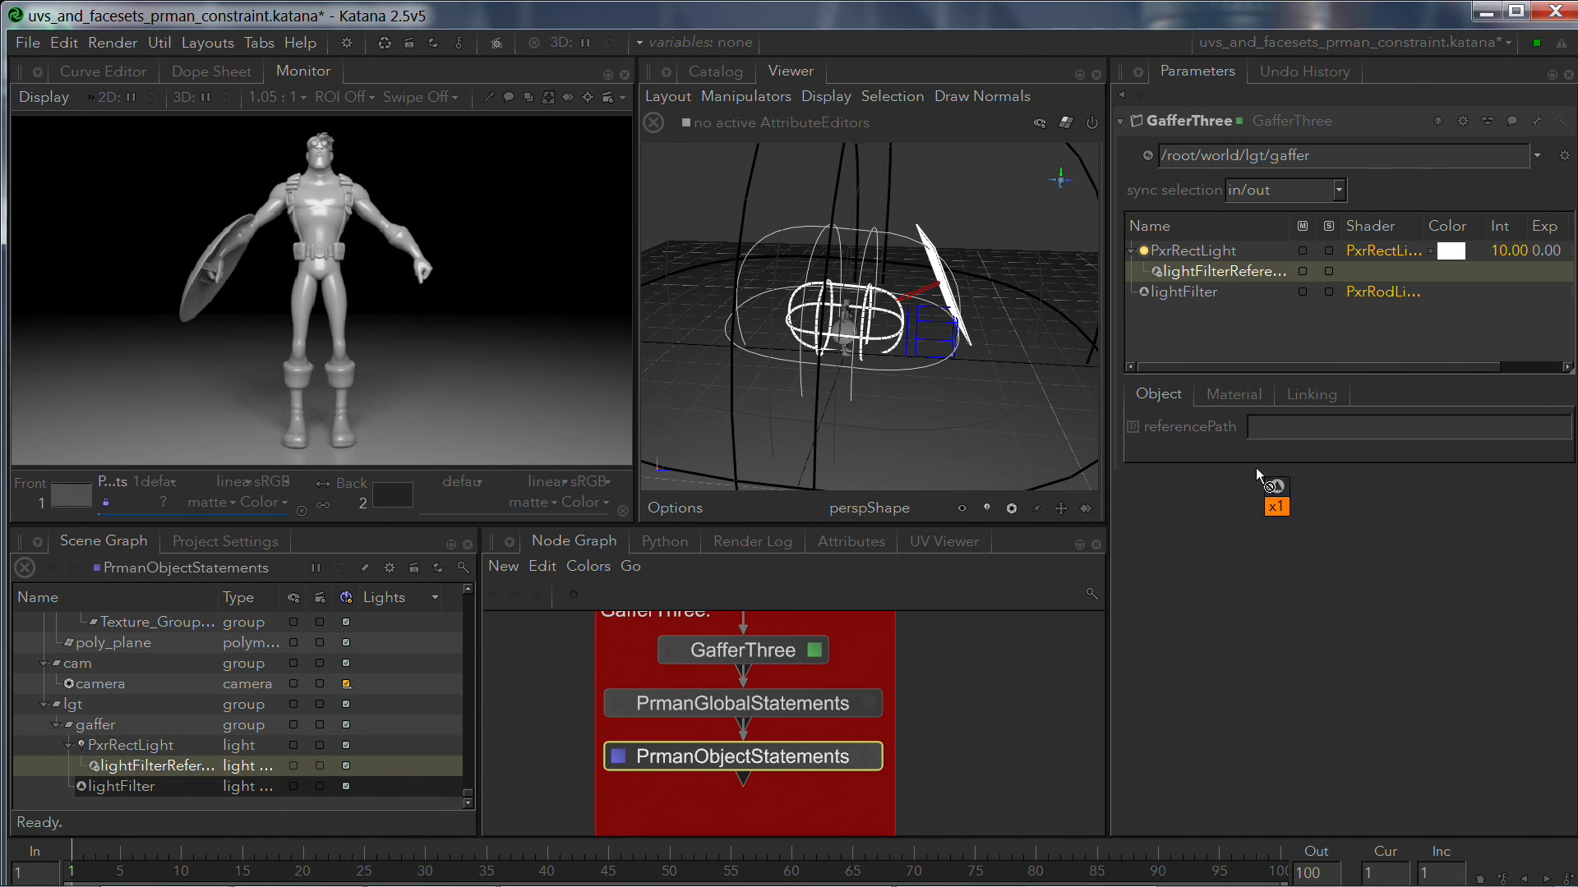
drag(1318, 461, 1325, 429)
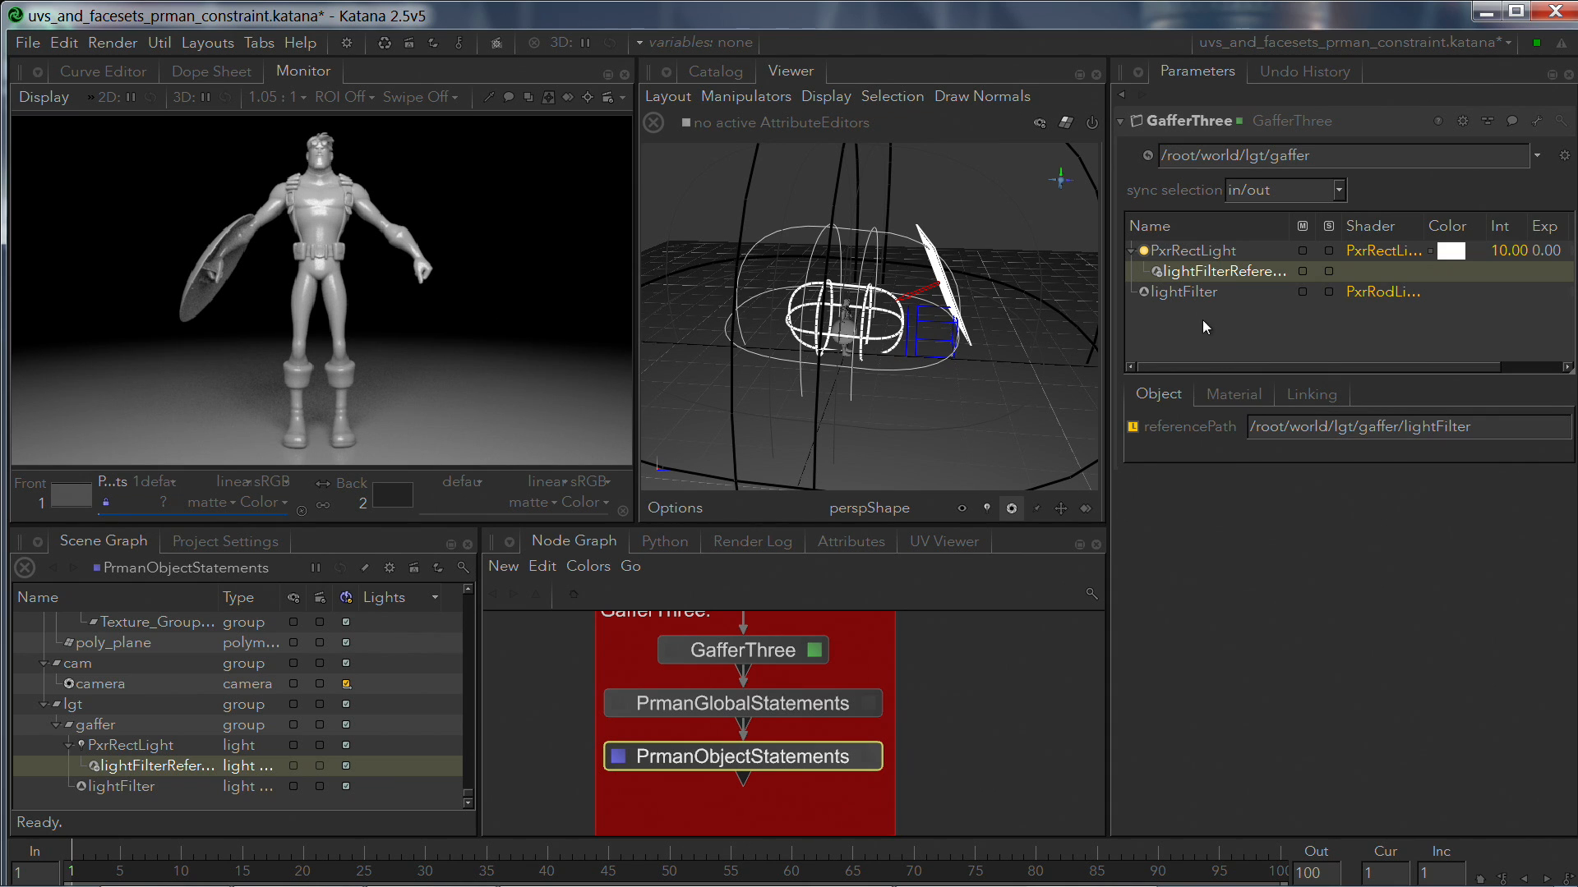
Step: Set the rod light filter's Edge value to 1
click(1198, 293)
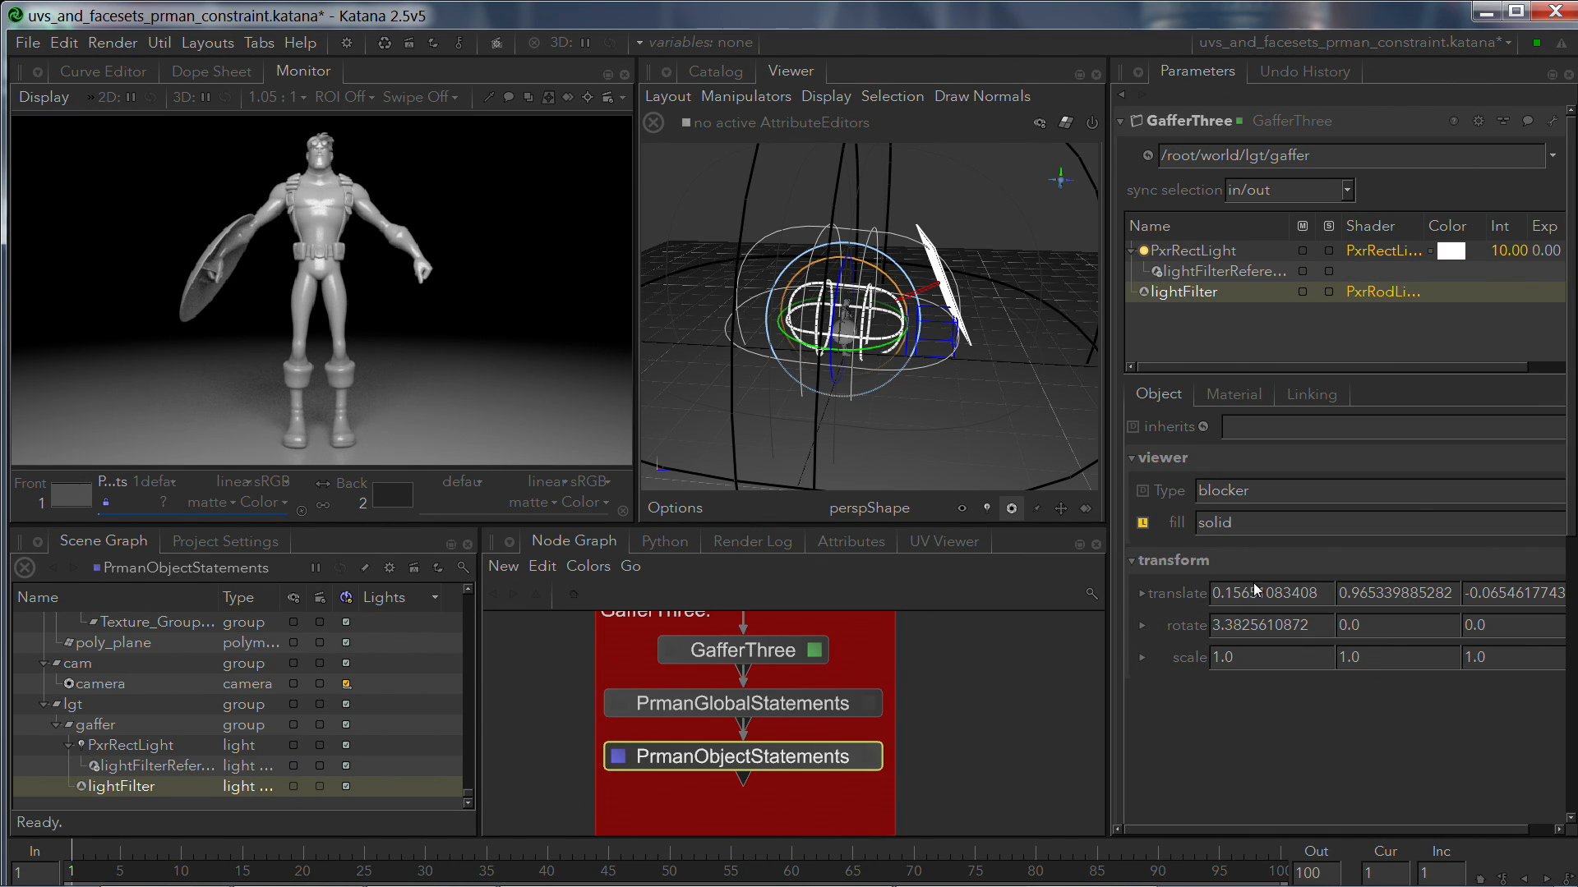
click(1232, 395)
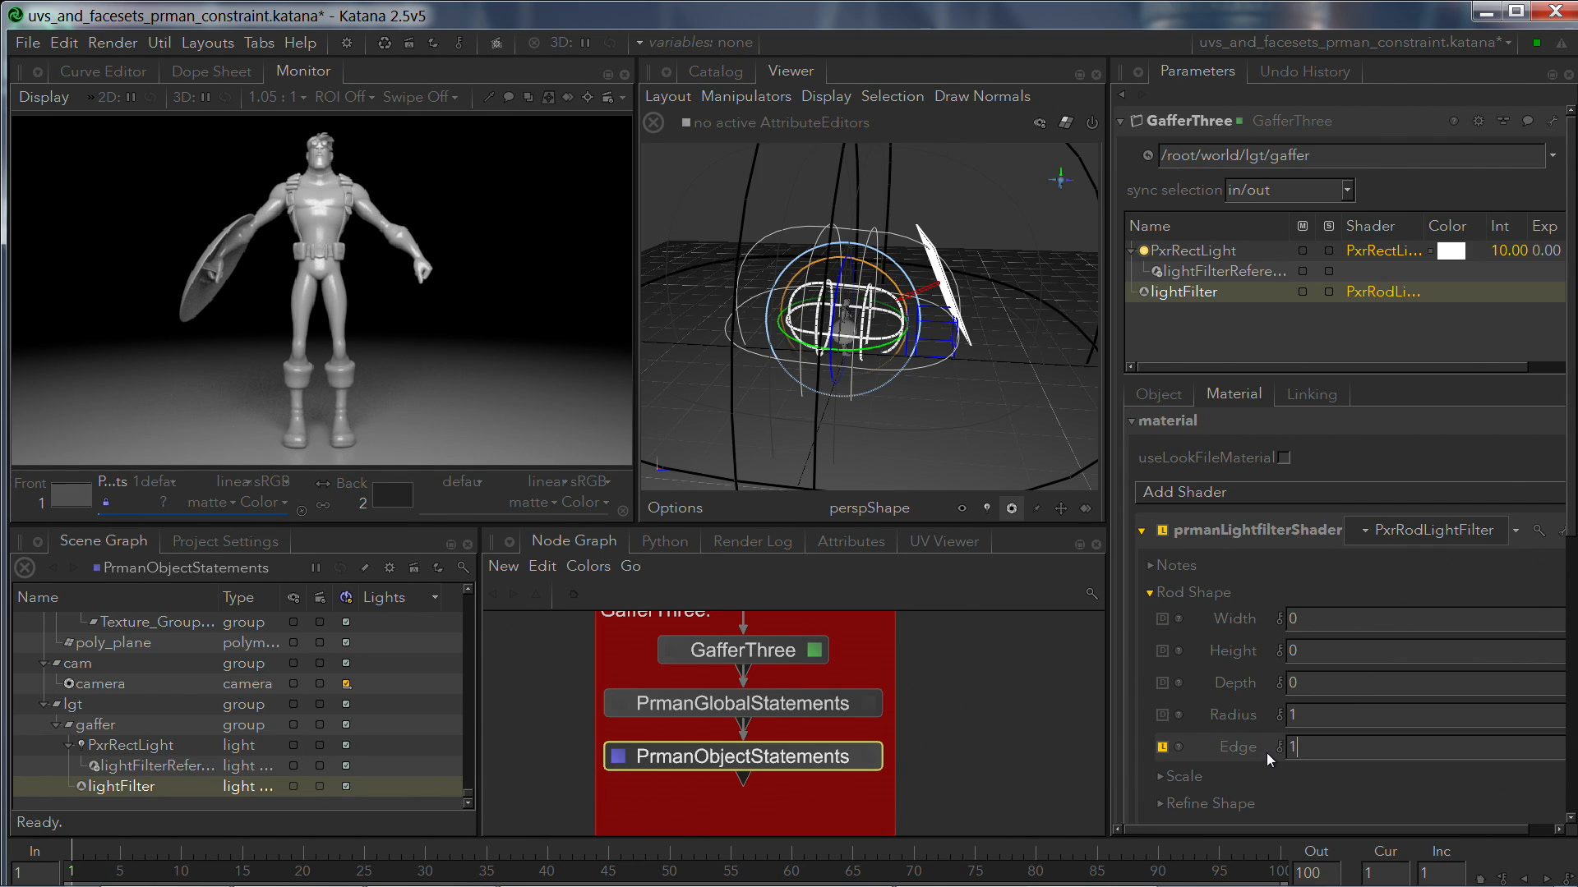
text(1)
key(Tab)
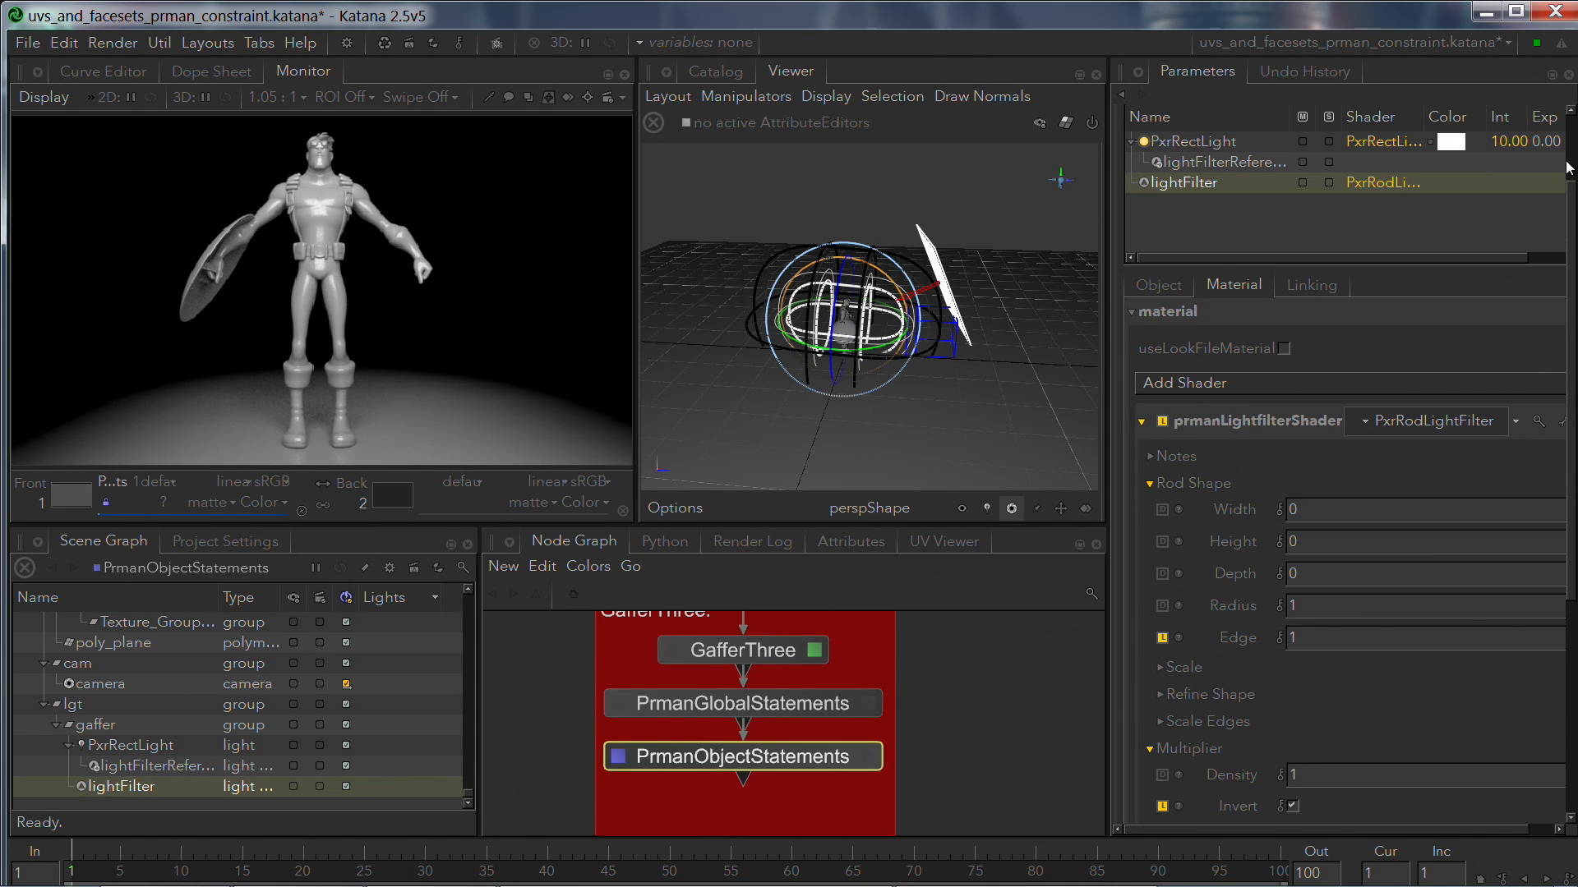
scroll(1565, 174, up, 2)
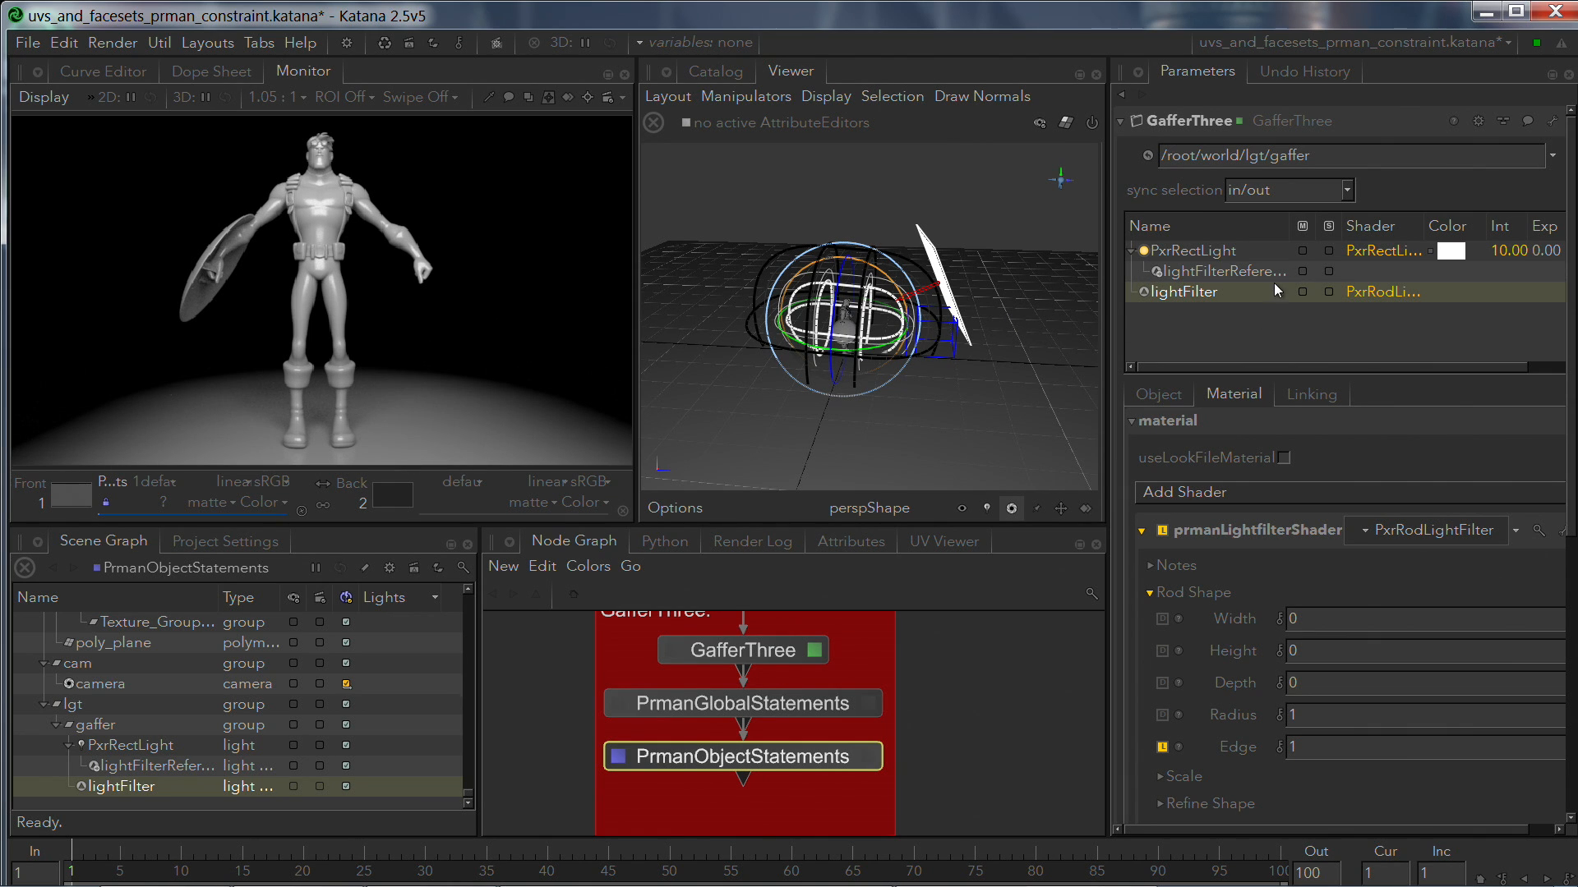
click(1189, 275)
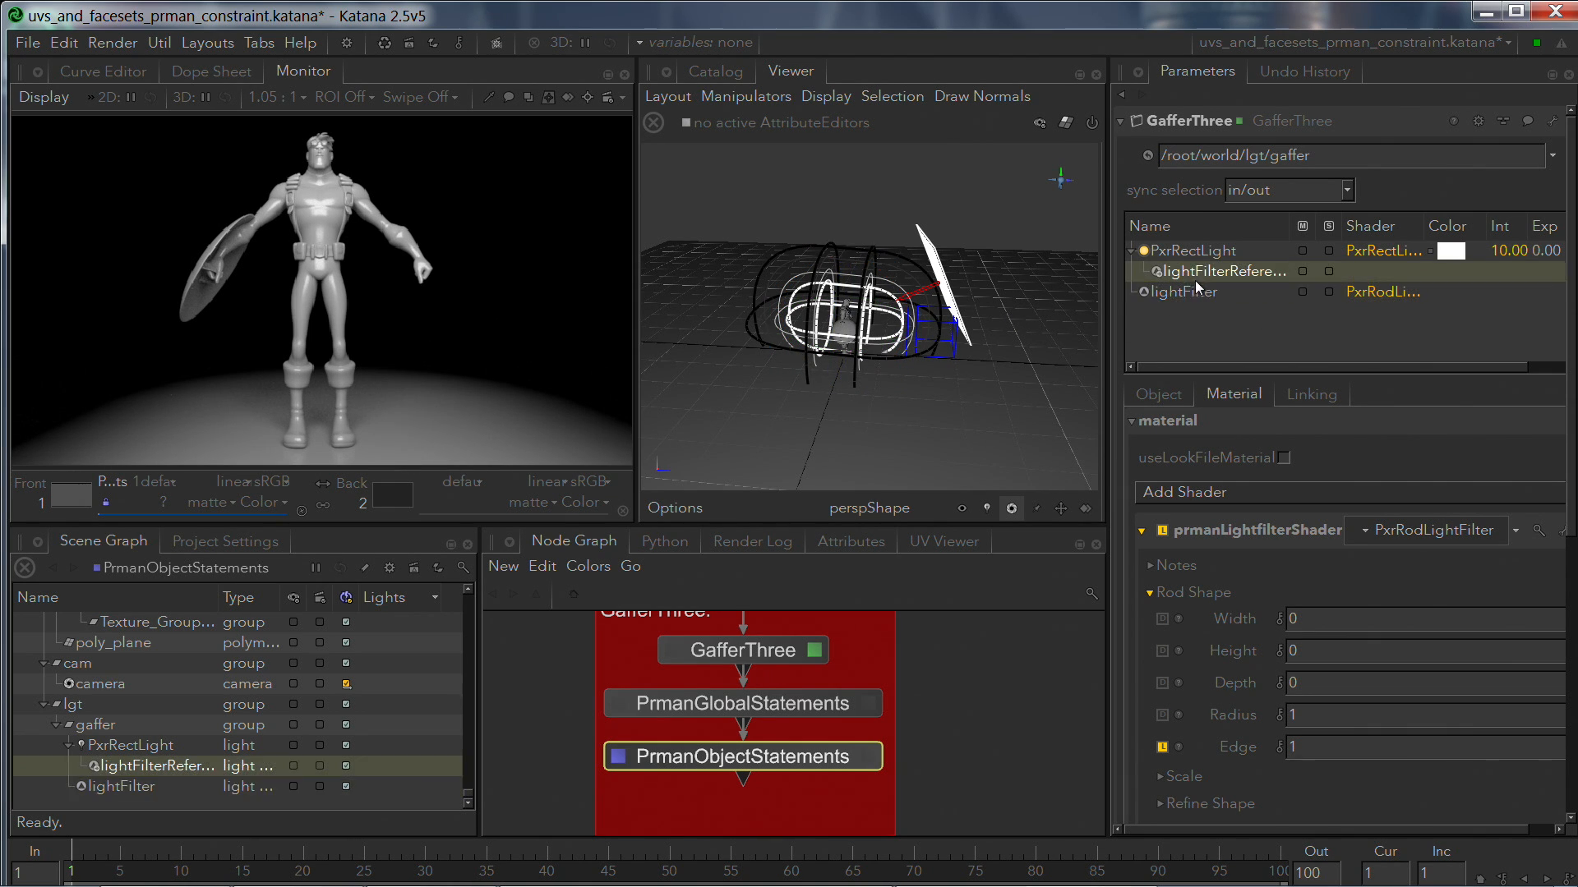
click(1186, 293)
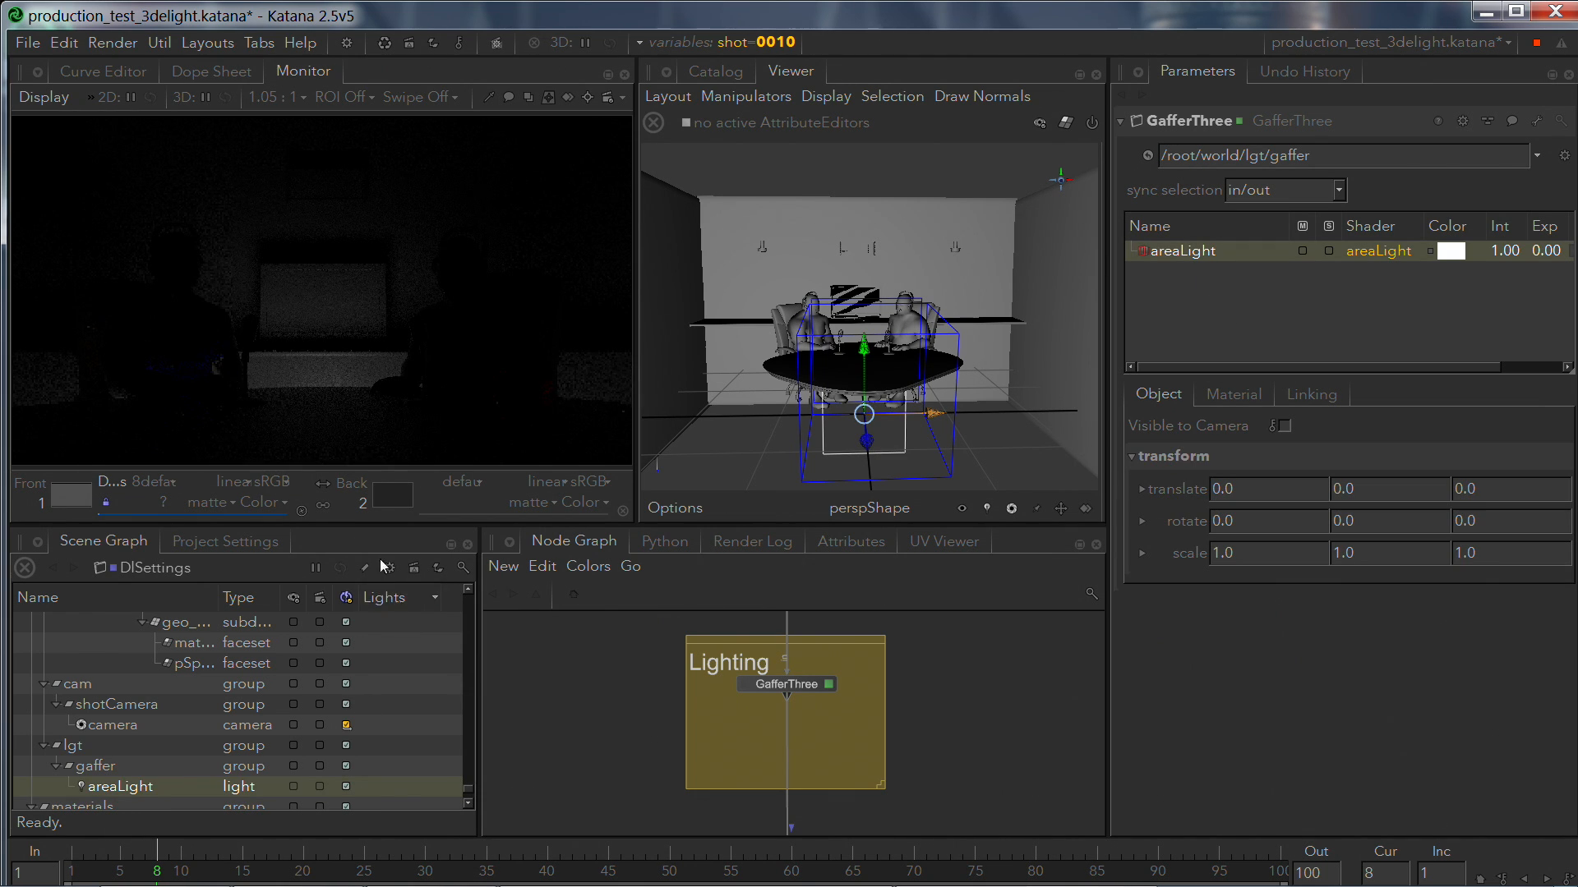
Step: Set the area light's linking on the root location to Included with Children
drag(470, 790, 466, 574)
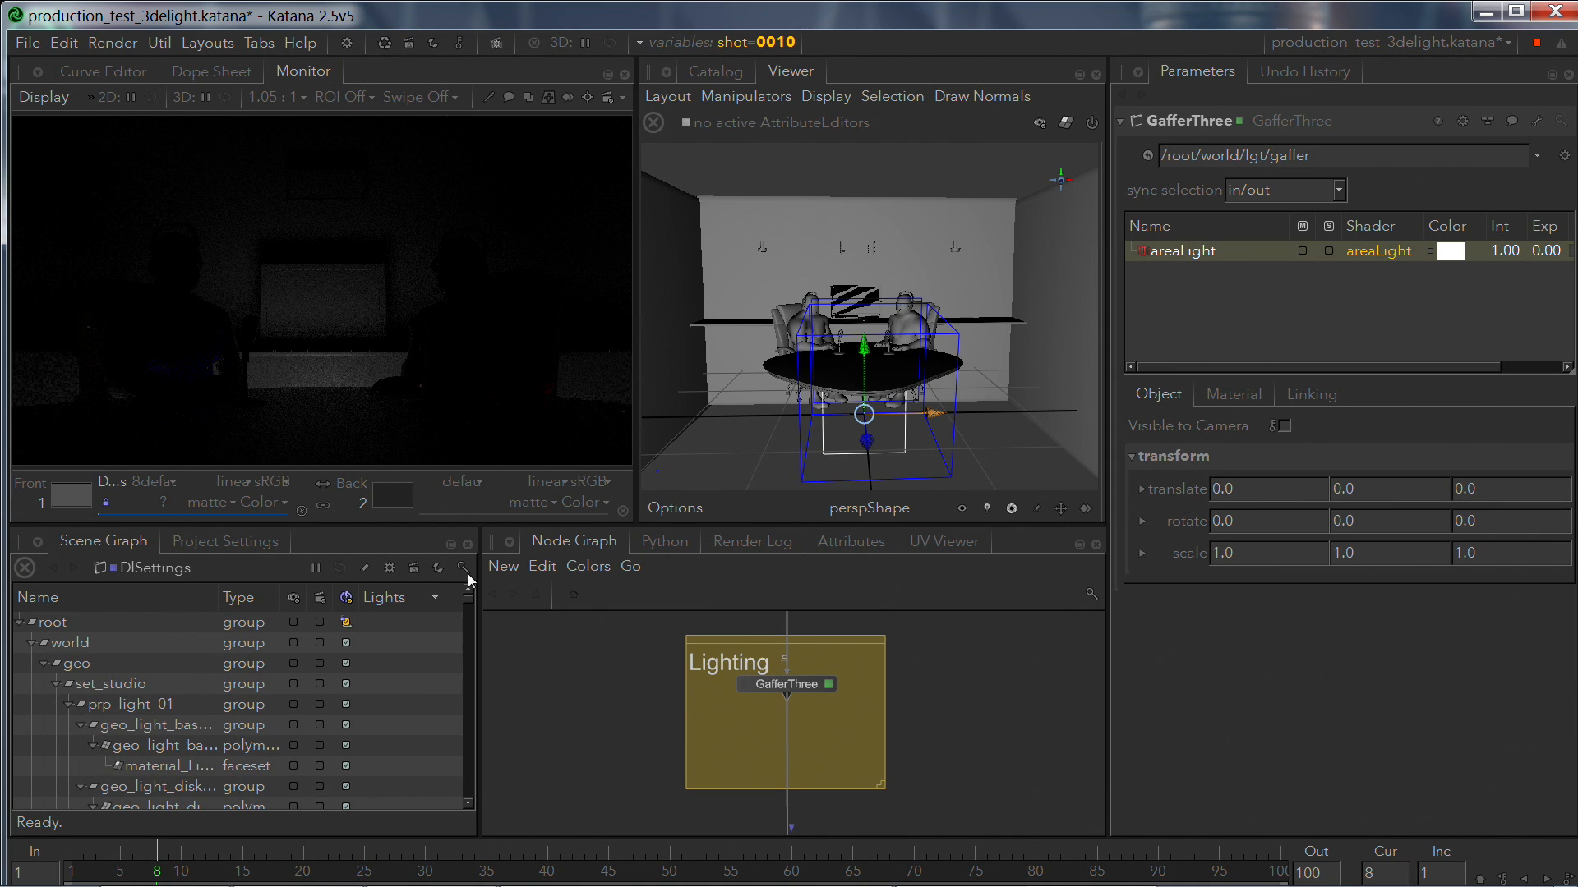
click(346, 622)
right_click(347, 622)
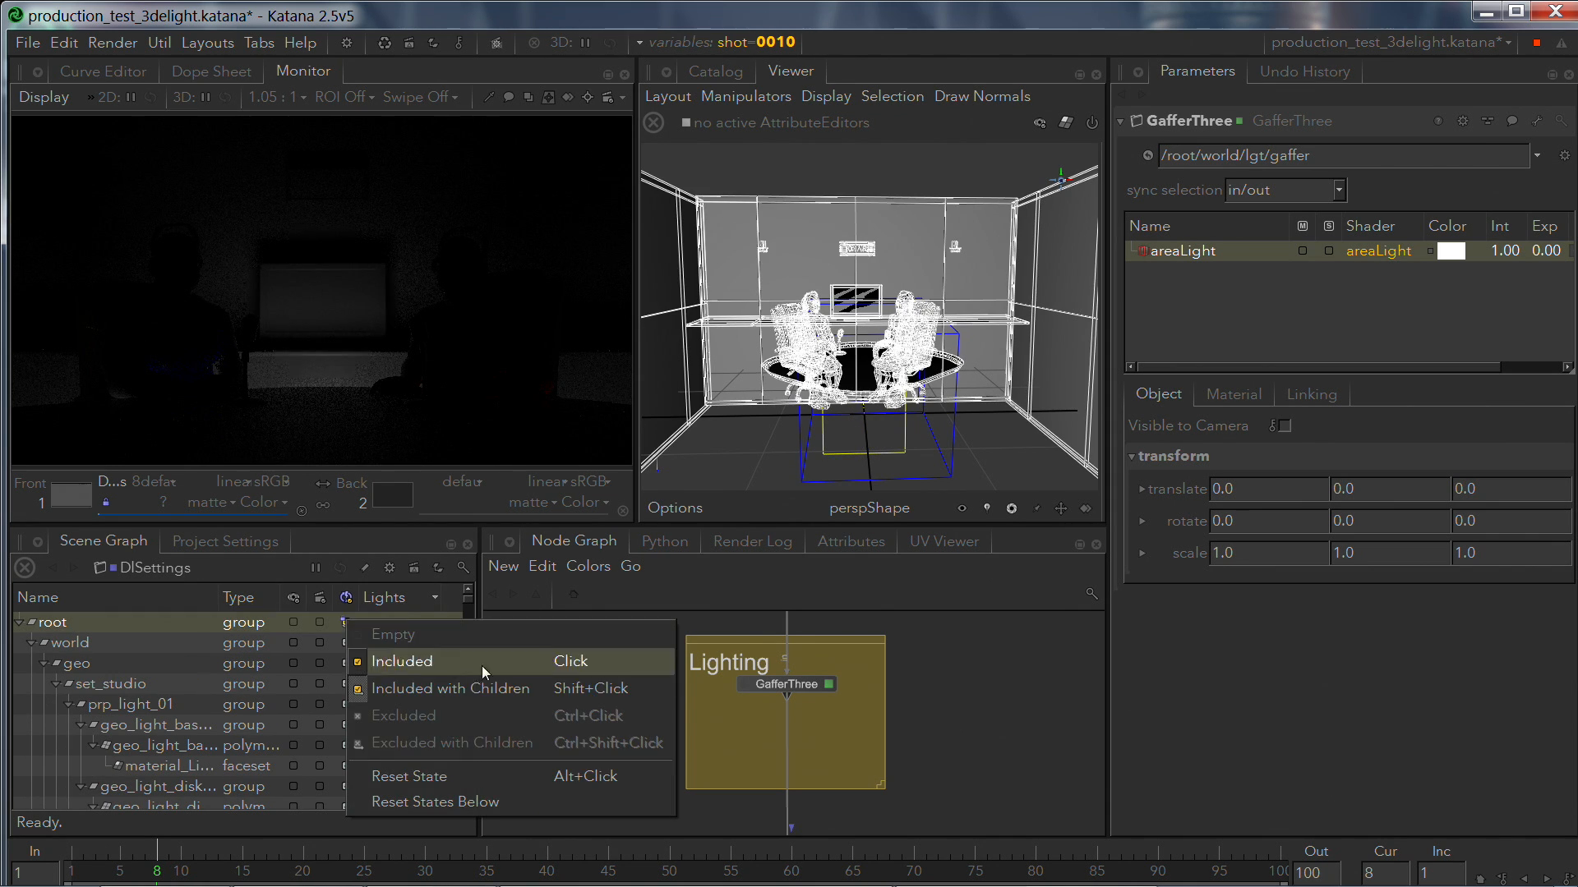
click(498, 687)
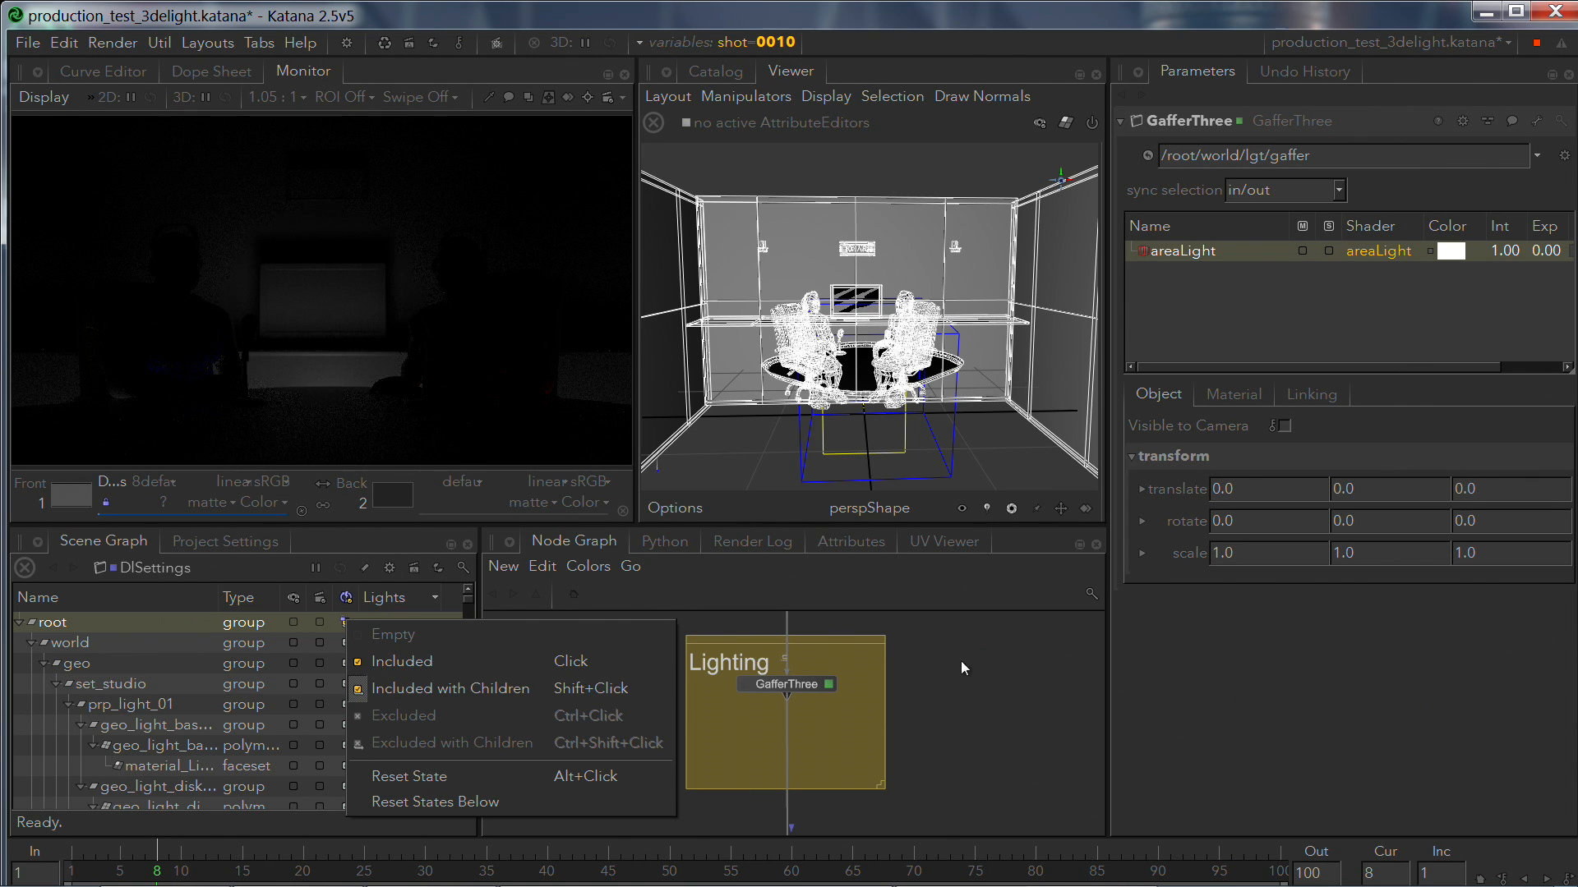
click(889, 452)
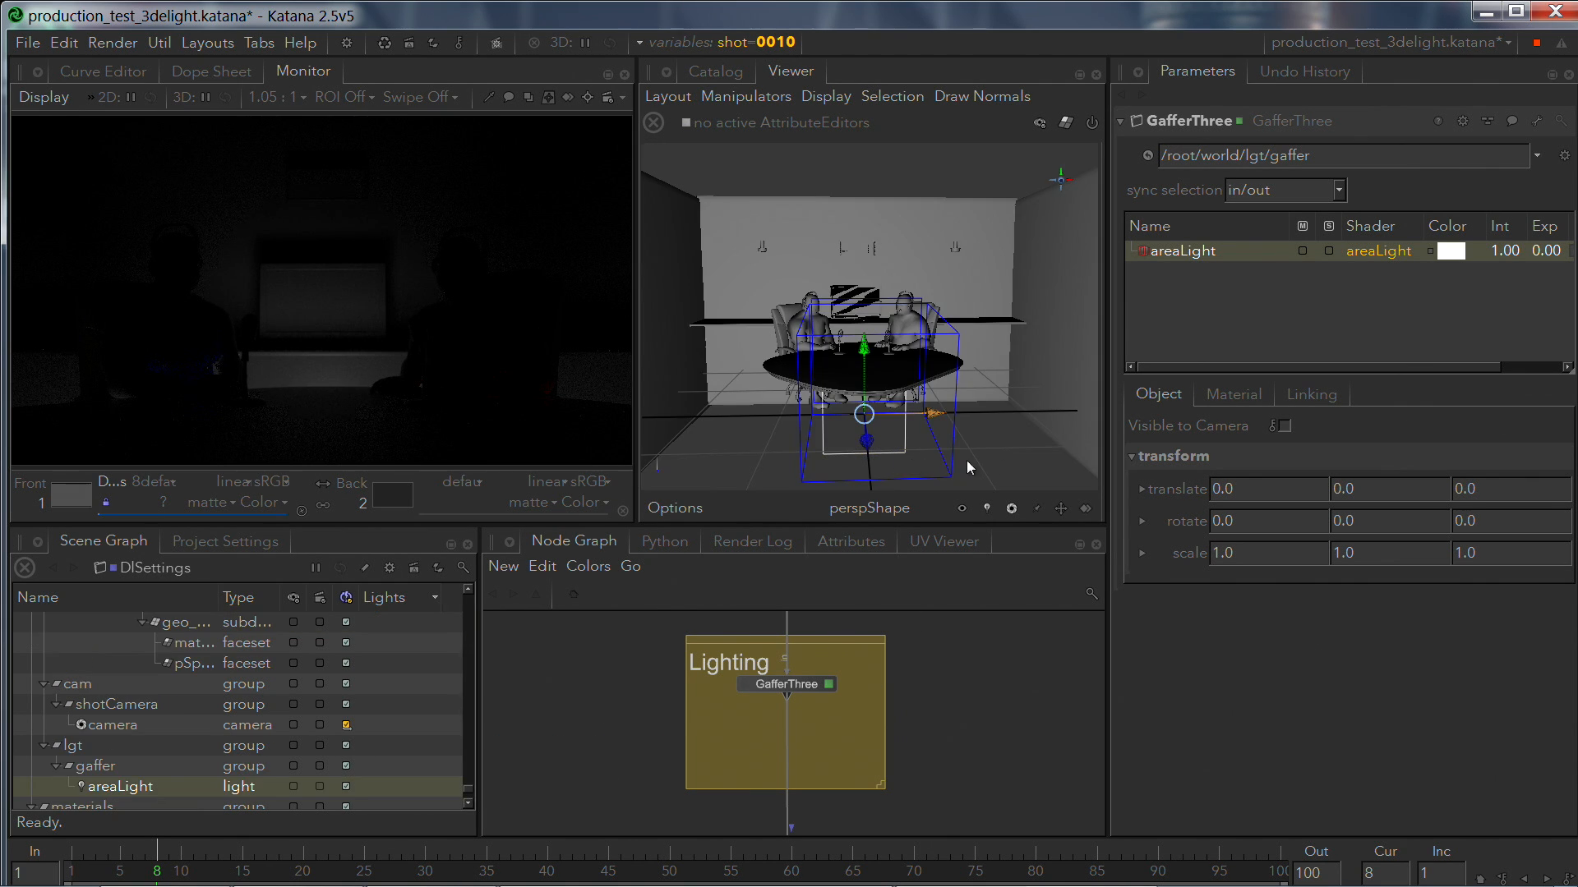
Step: Raise the area light and rotate it to about -98 degrees
drag(855, 355, 892, 242)
key(e)
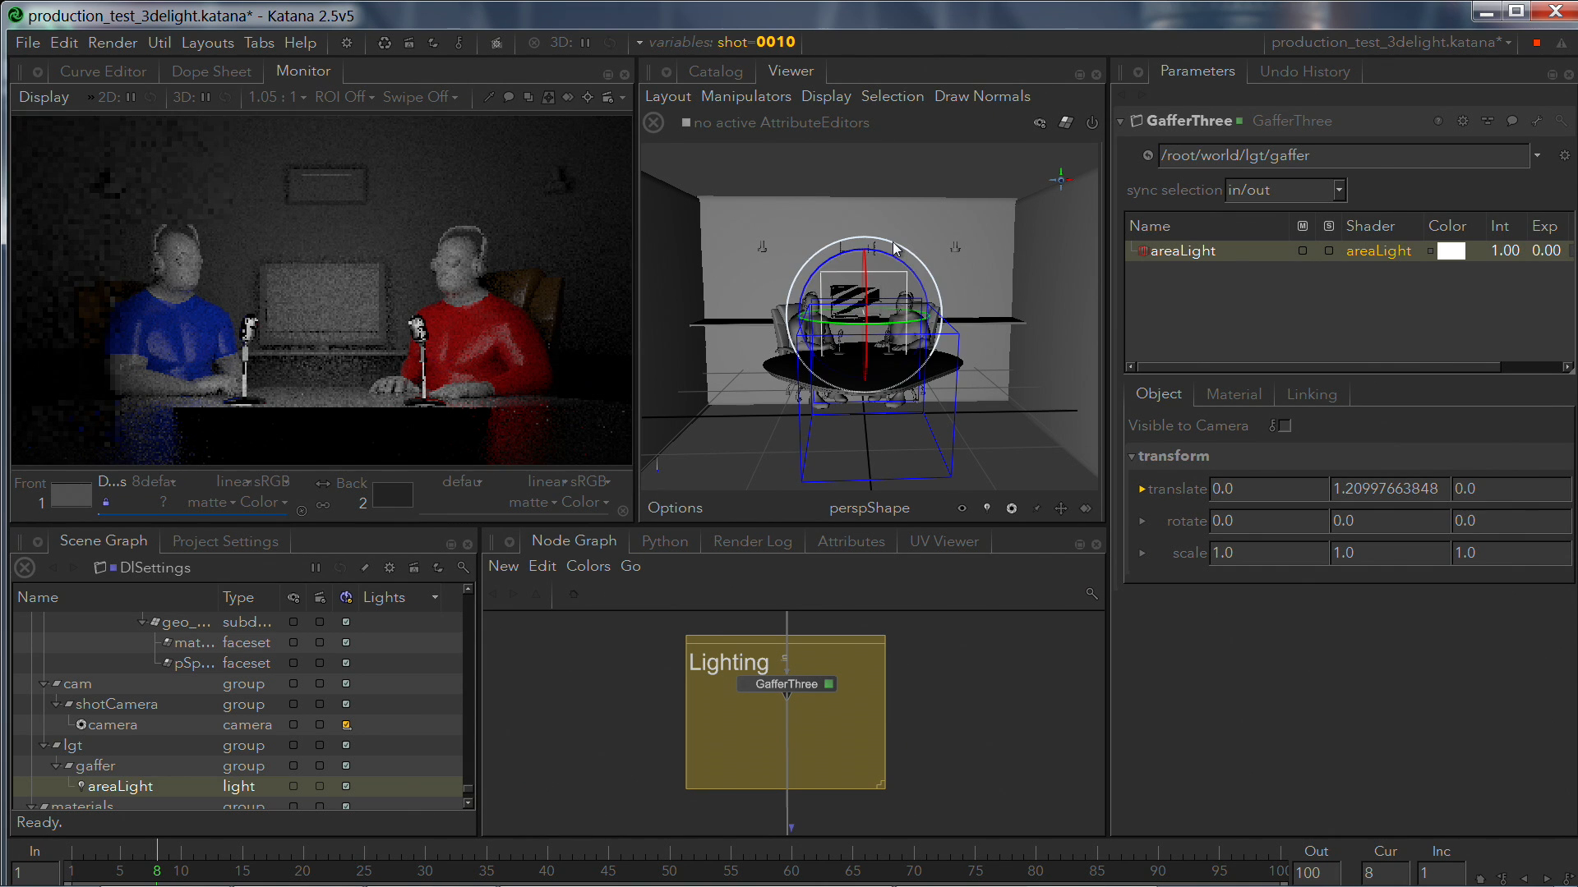
drag(877, 303, 894, 271)
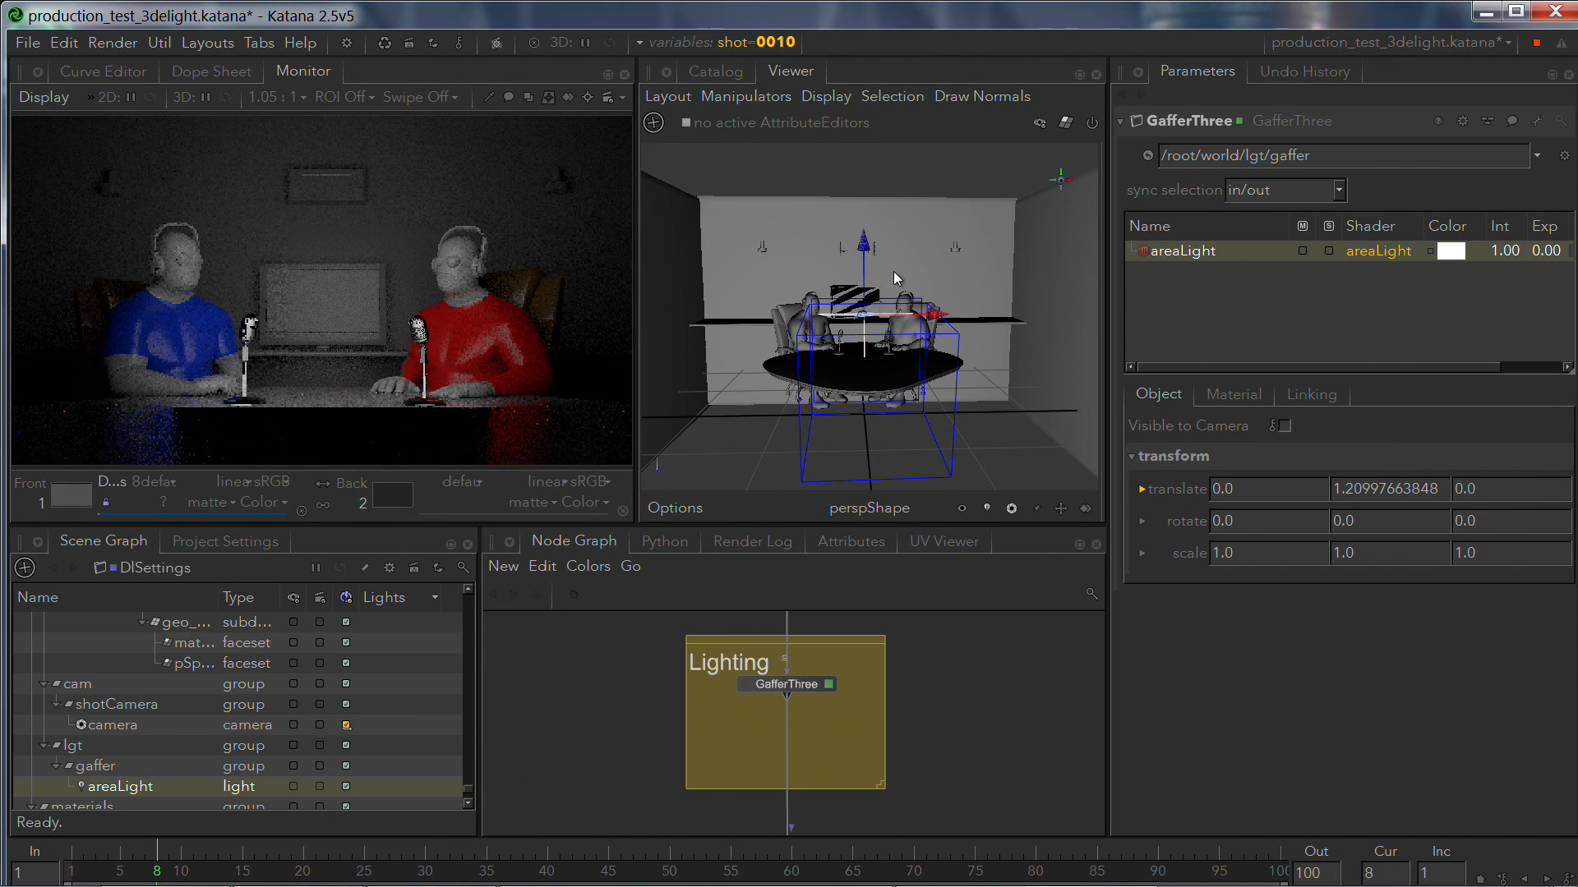
drag(865, 217, 936, 246)
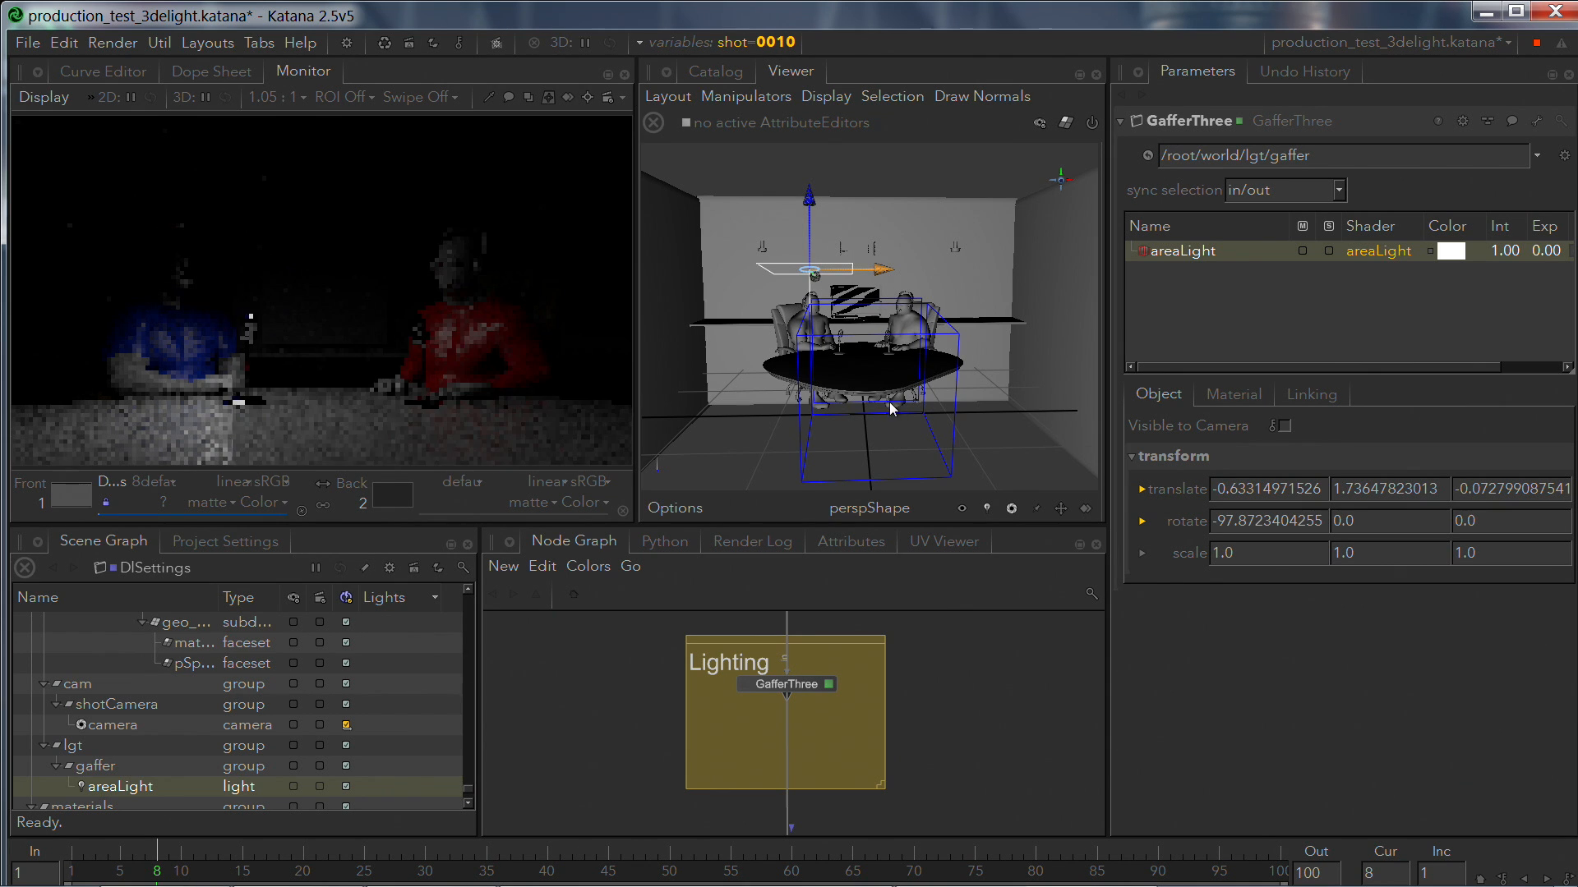
Step: Position the area light above the blue-shirted character's chair
alt+drag(825, 351, 827, 311)
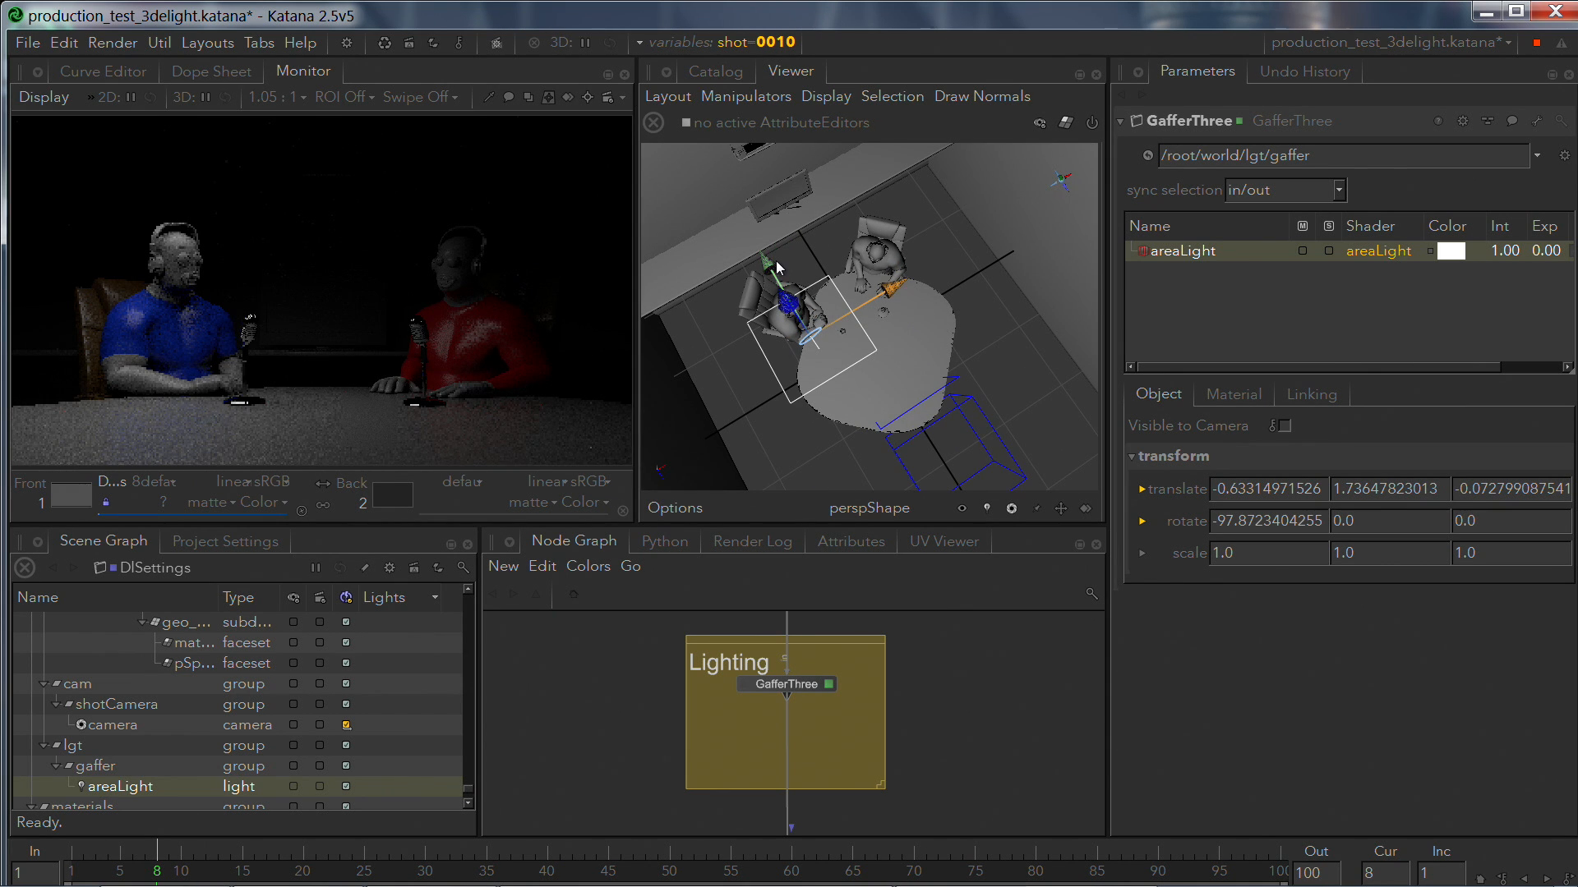
drag(776, 260, 777, 212)
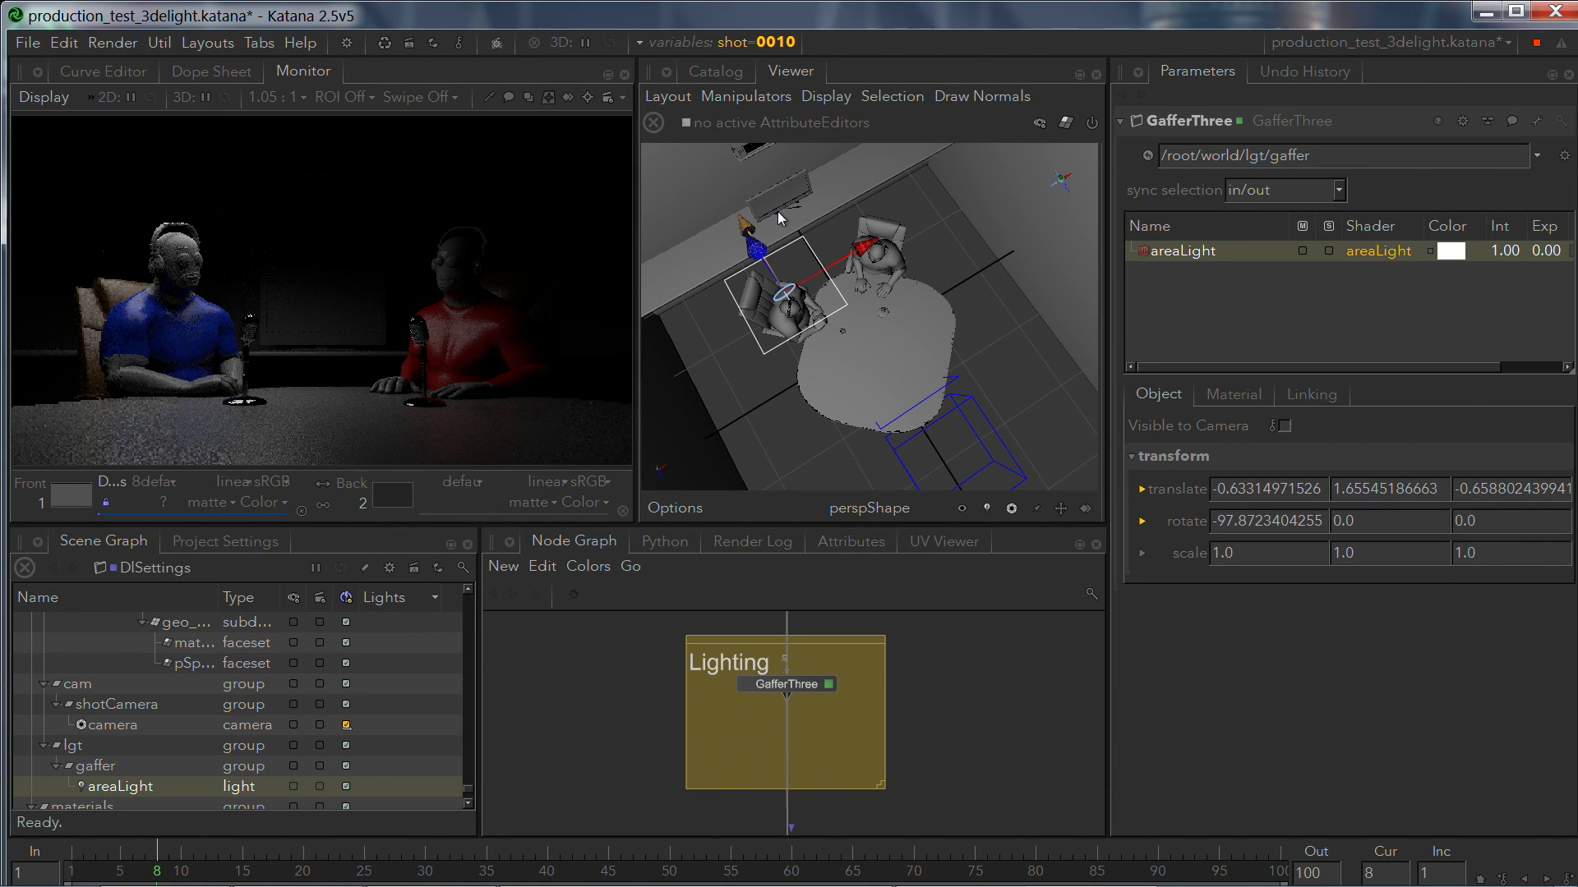
Step: Adjust the area light's uniform scale, settling at about 1.0
key(r)
drag(784, 290, 816, 282)
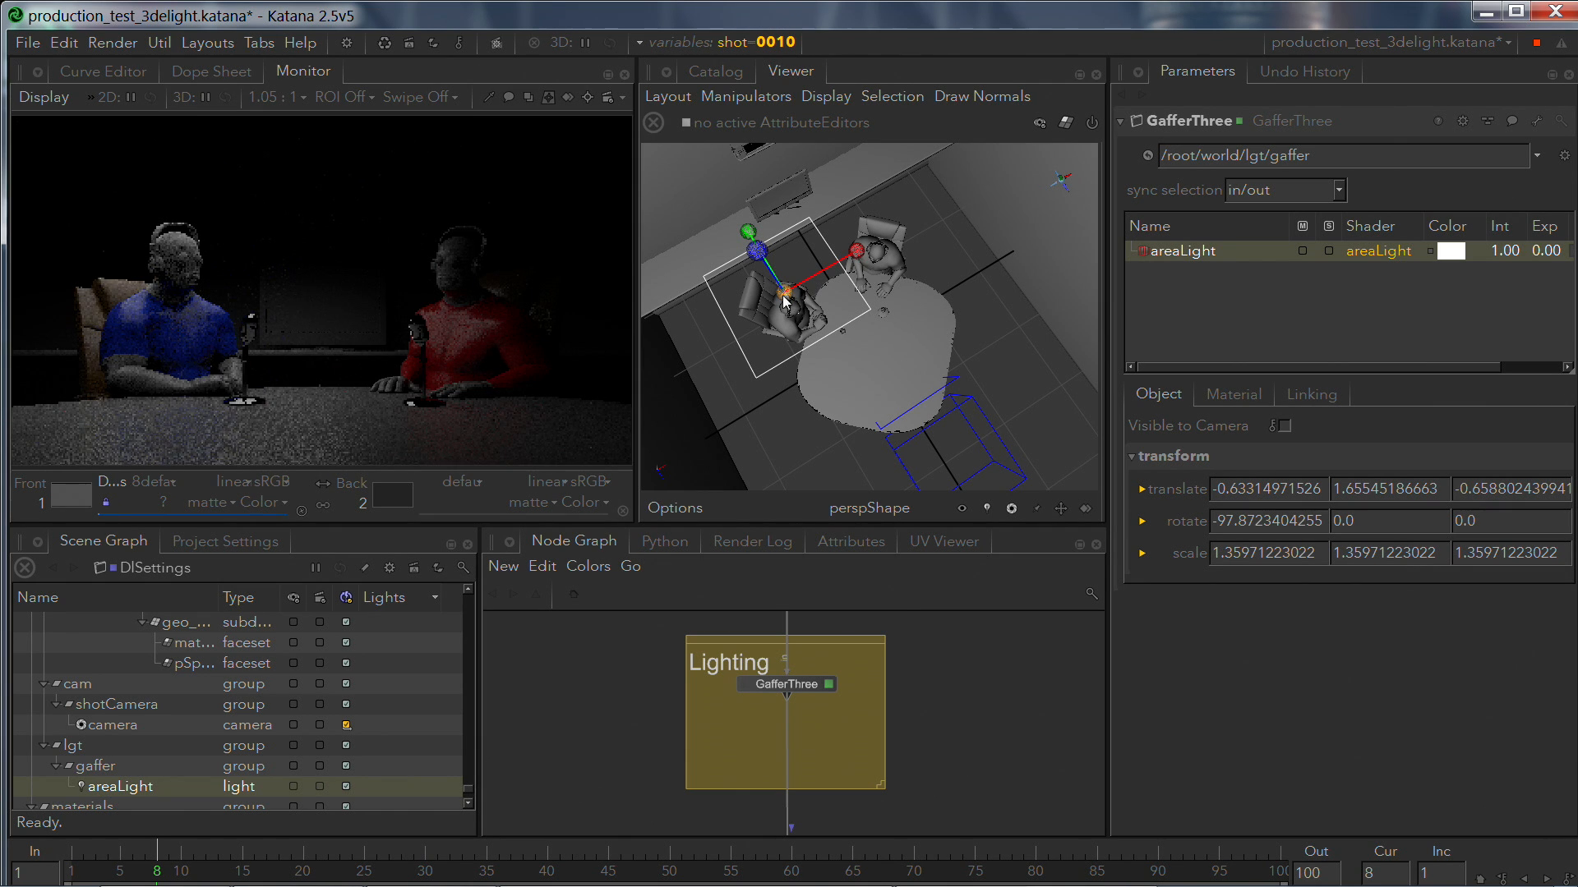
drag(782, 301, 771, 304)
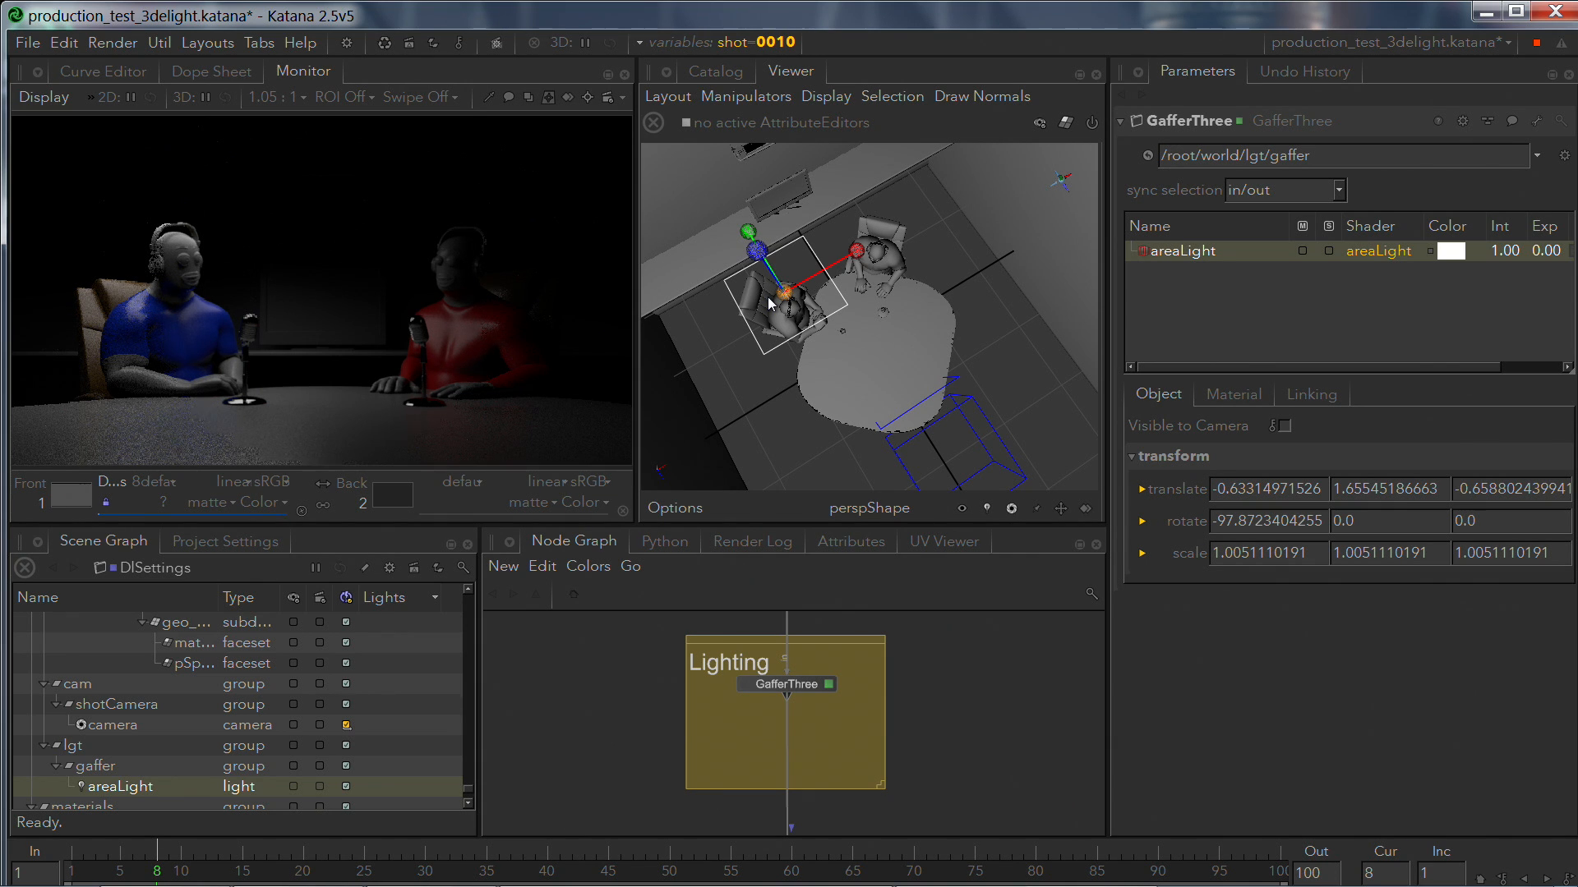
Step: Rename the area light key_brad
key(w)
key(BackSpace)
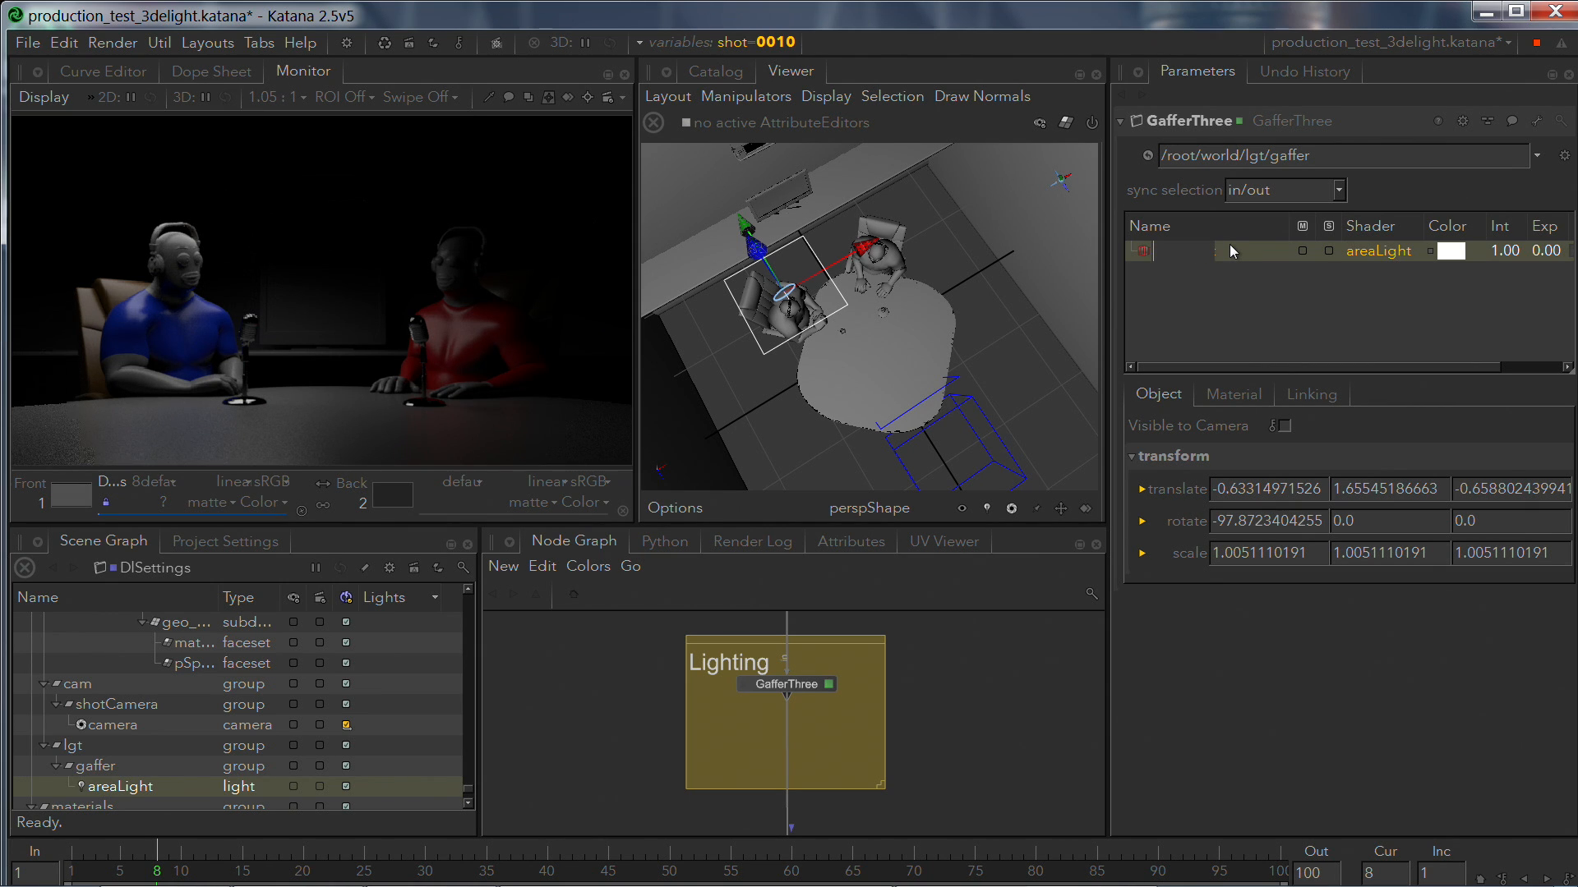
text(key_brad)
key(Return)
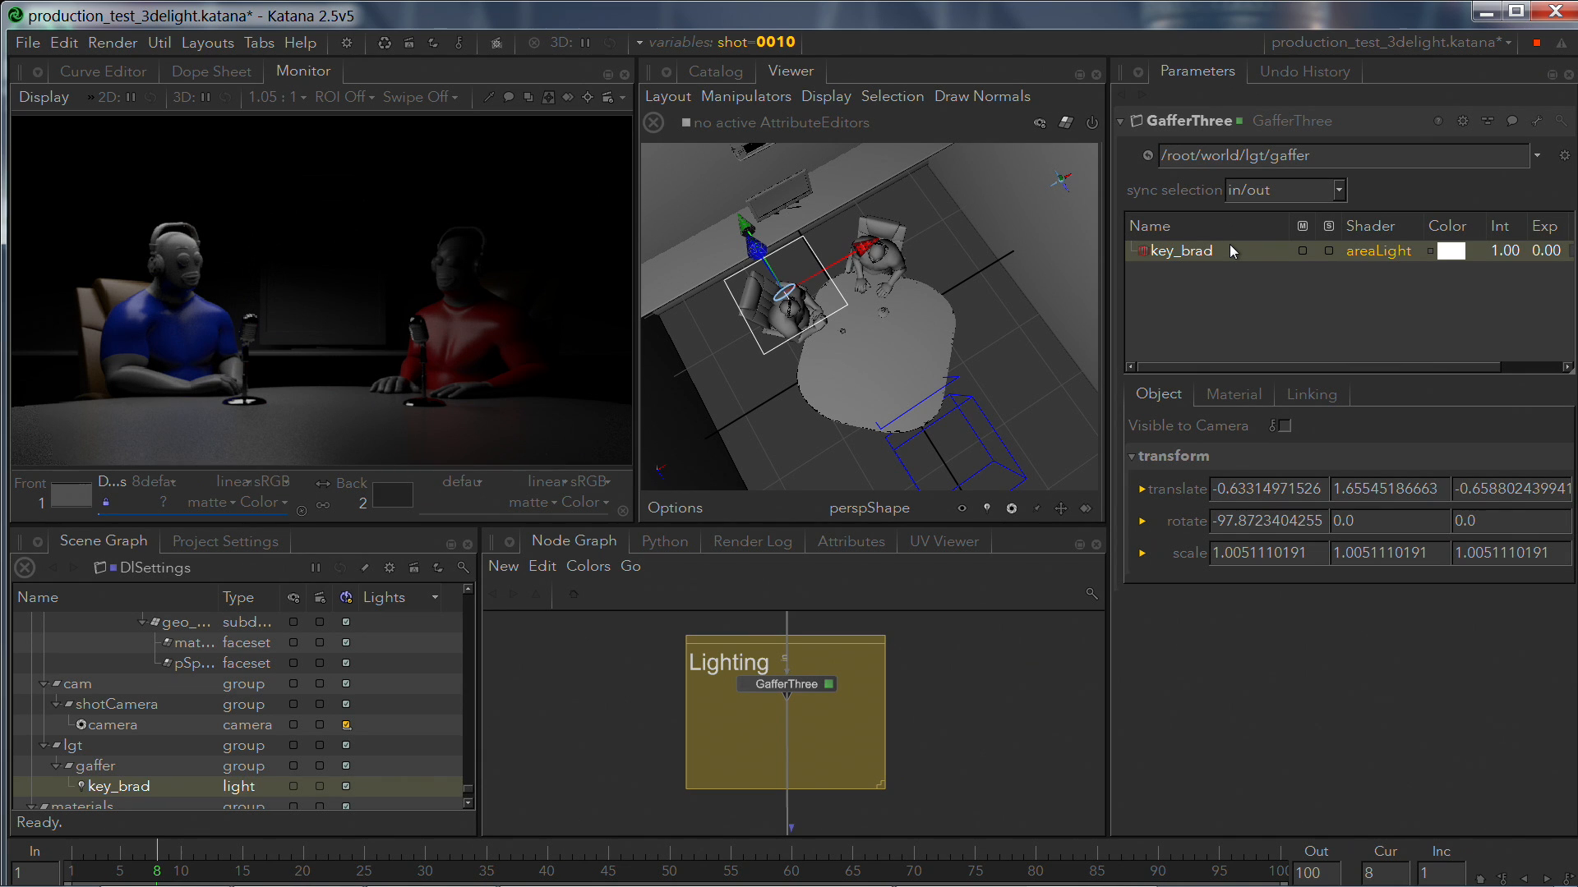
Step: Duplicate key_brad, rename the copy key_david, and move it above the red-shirted character's chair
key(ctrl+d)
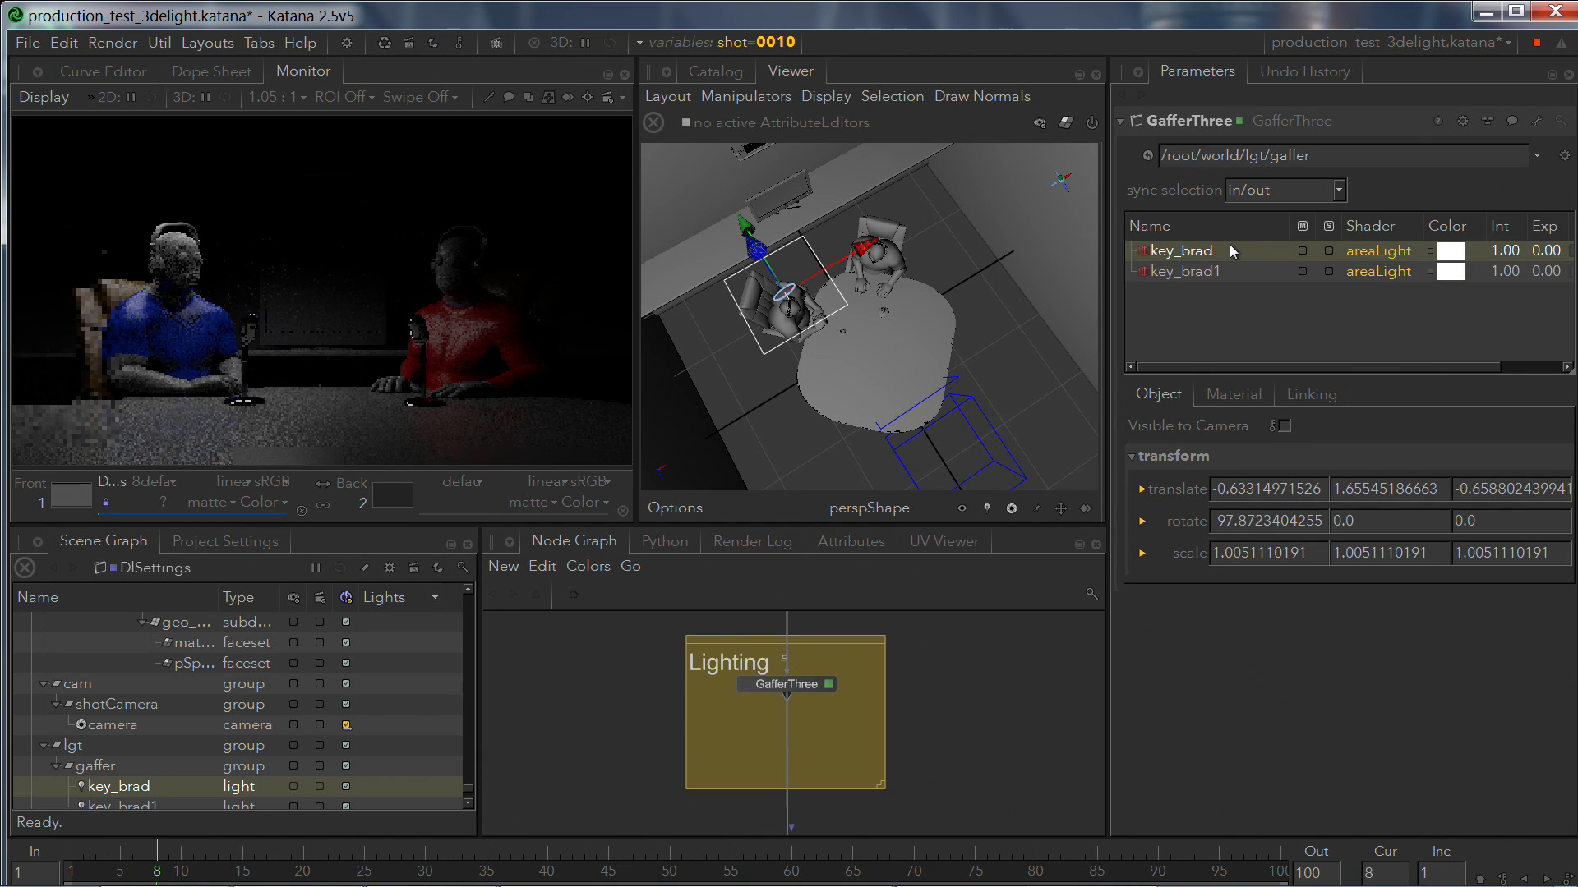
click(1195, 272)
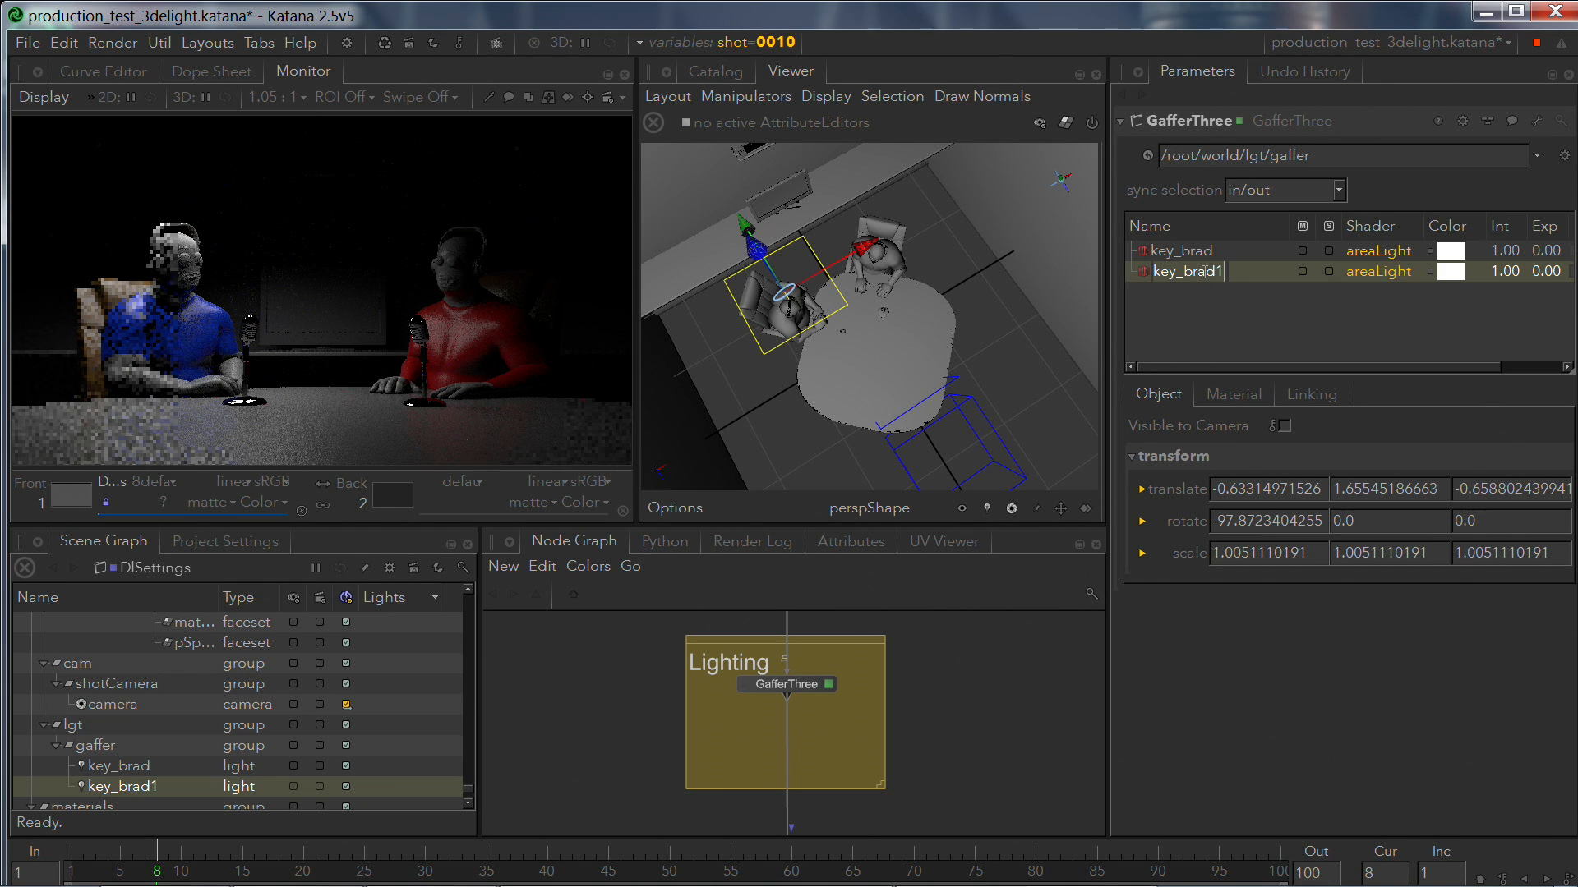
key(Right)
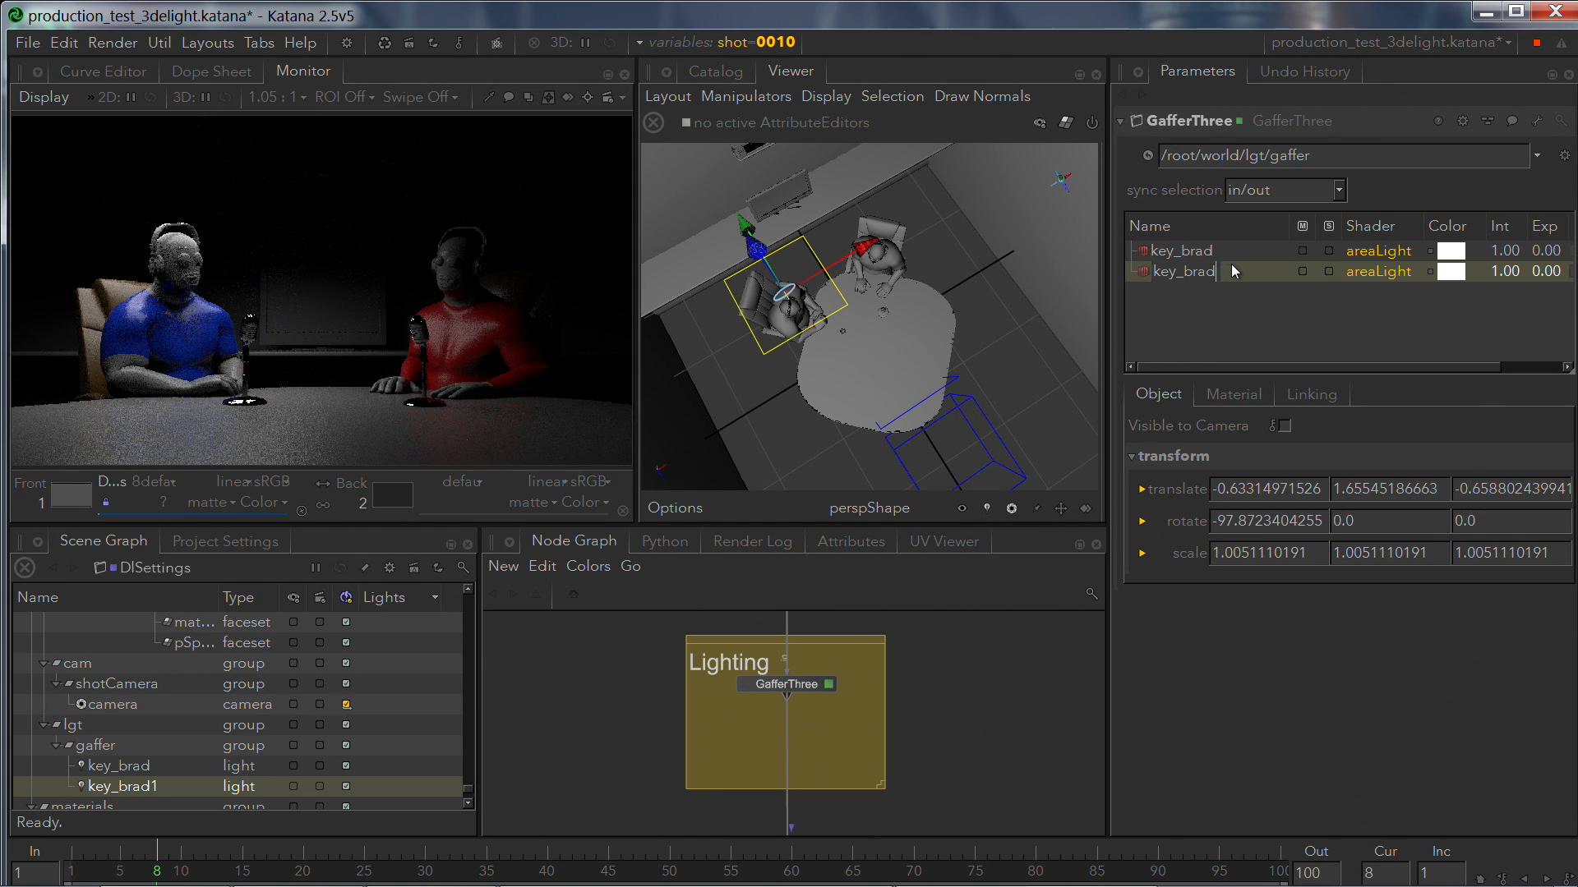
text(david)
key(Return)
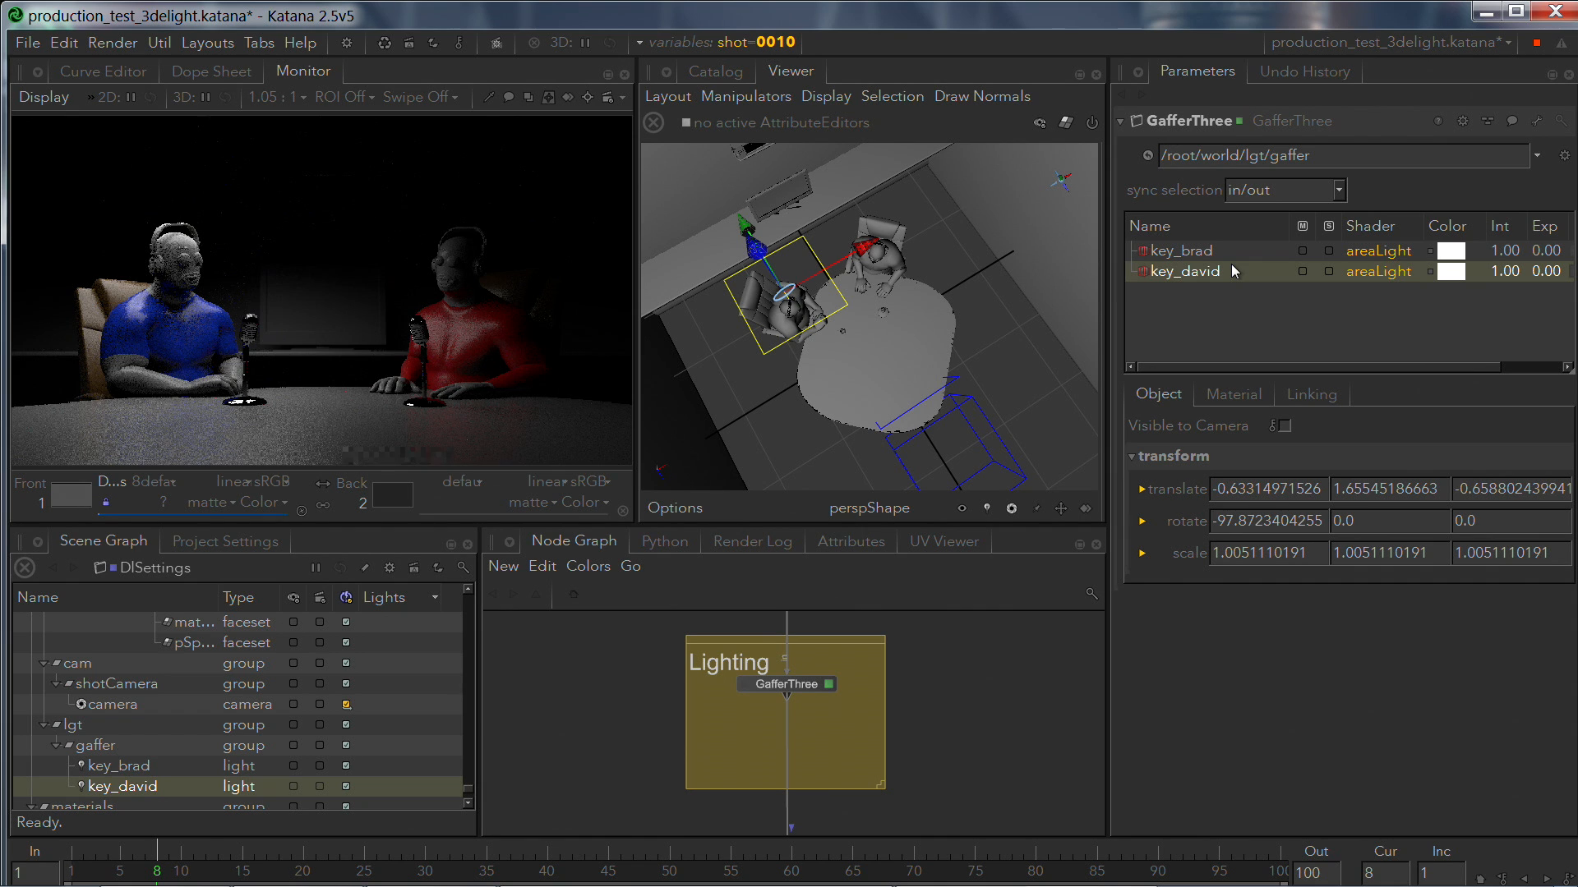
drag(863, 248, 945, 215)
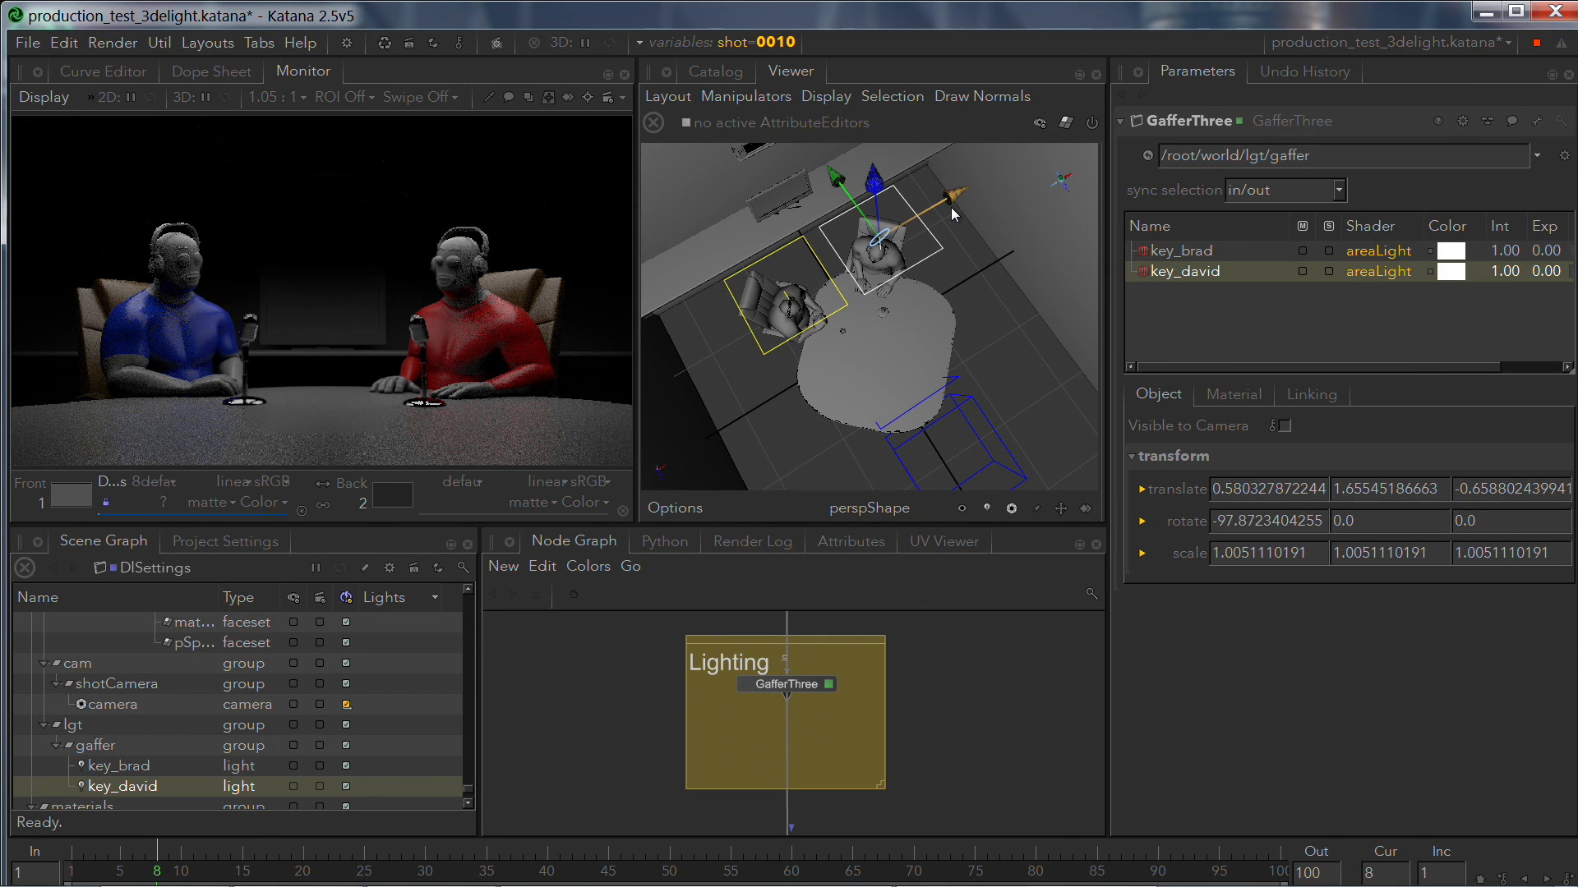
Step: Add a new area light to the GafferThree and name it fill
click(1183, 323)
key(ctrl+l)
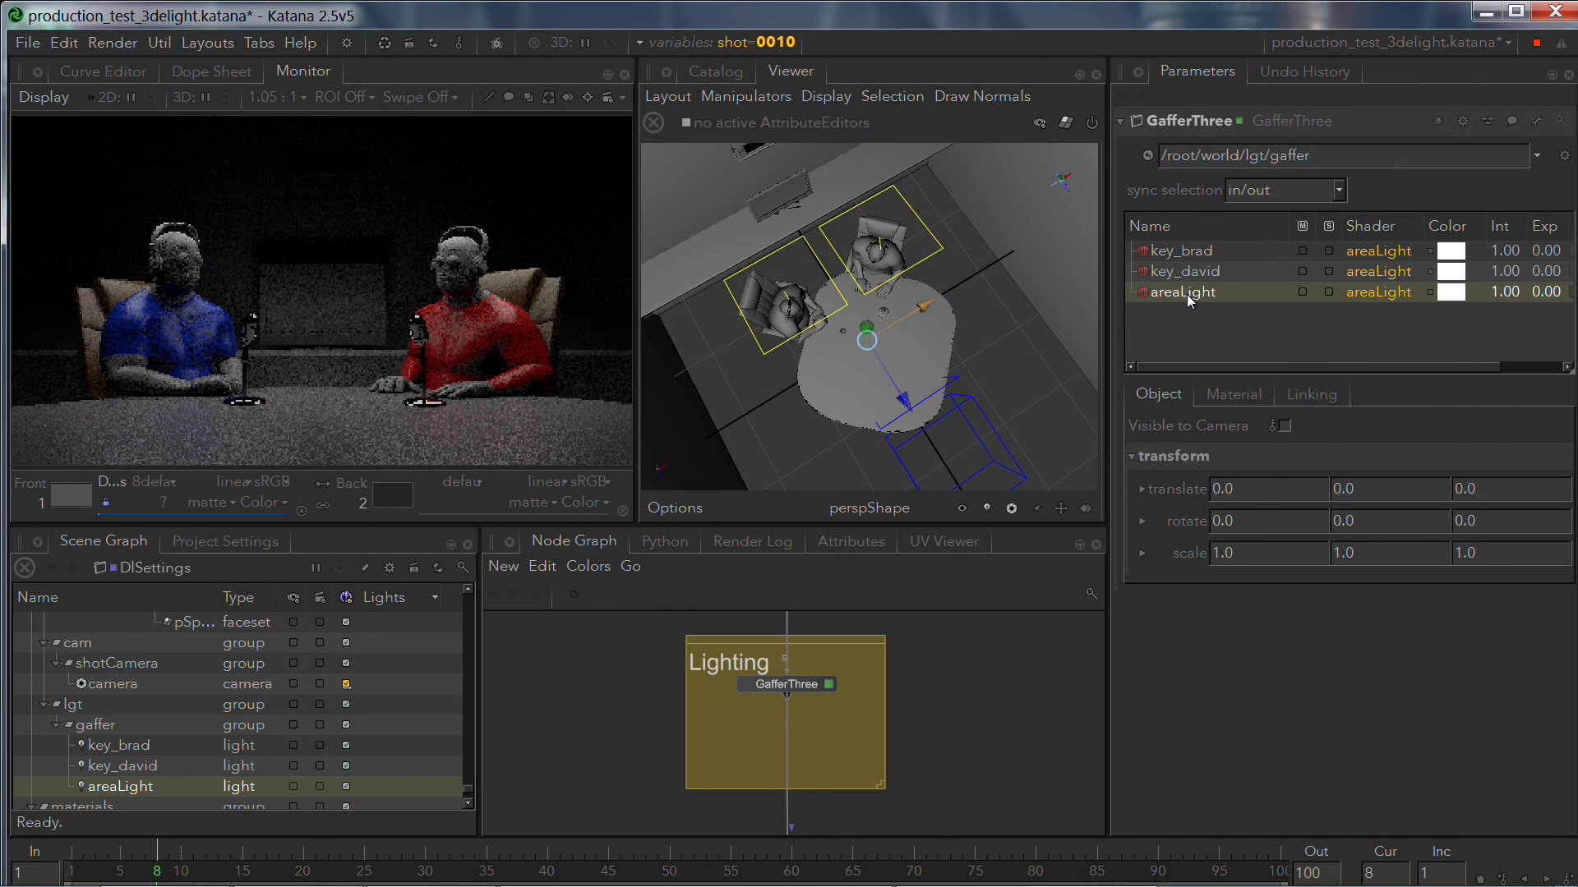
double_click(1187, 293)
key(BackSpace)
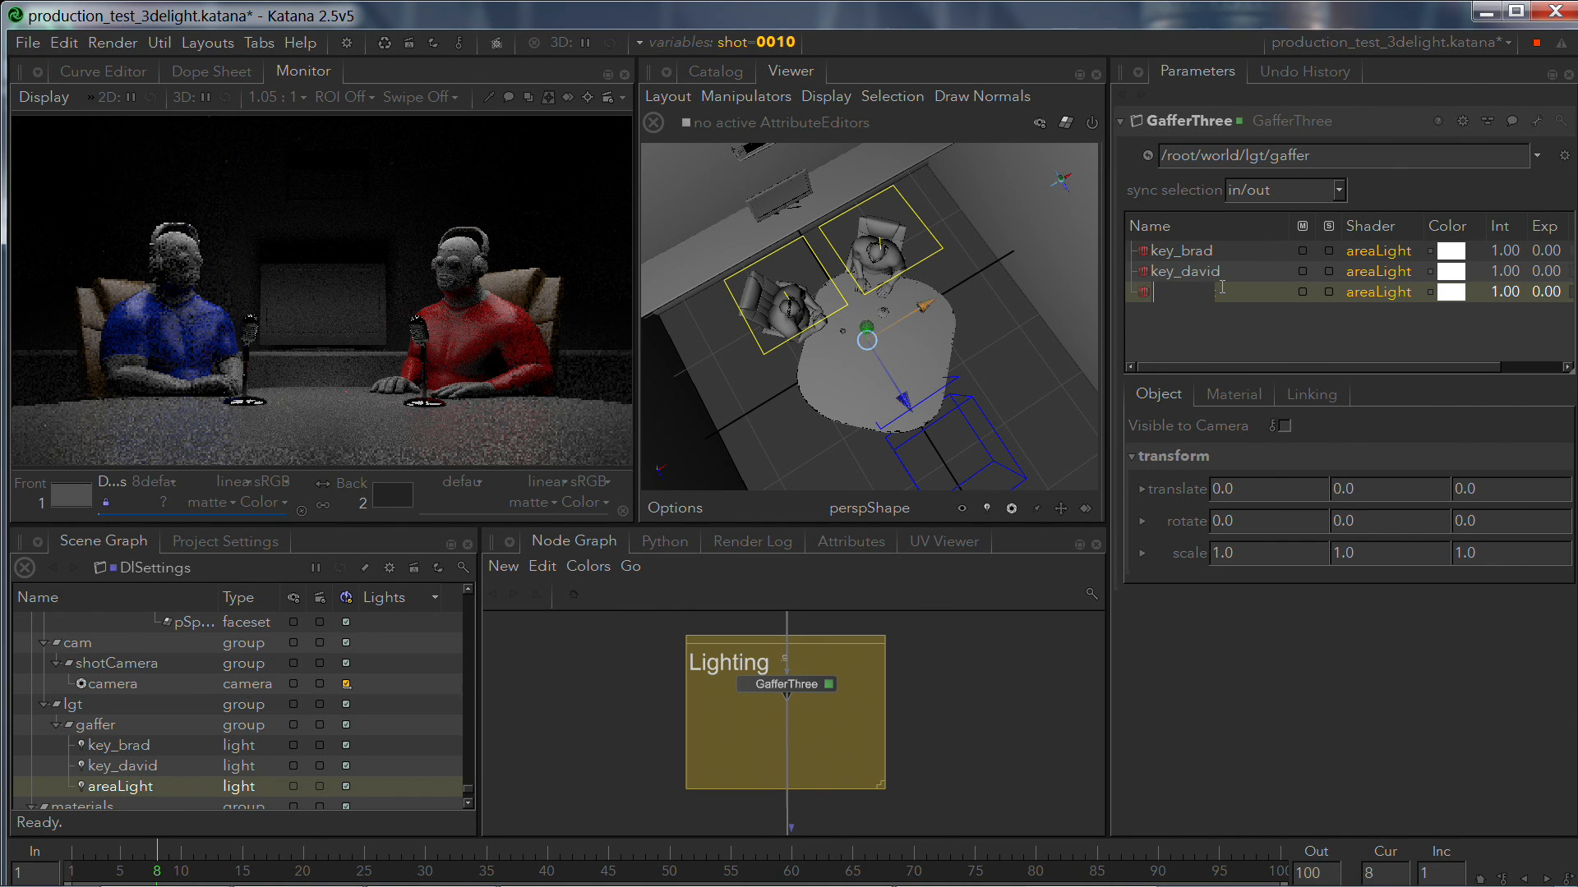
text(fill)
key(Return)
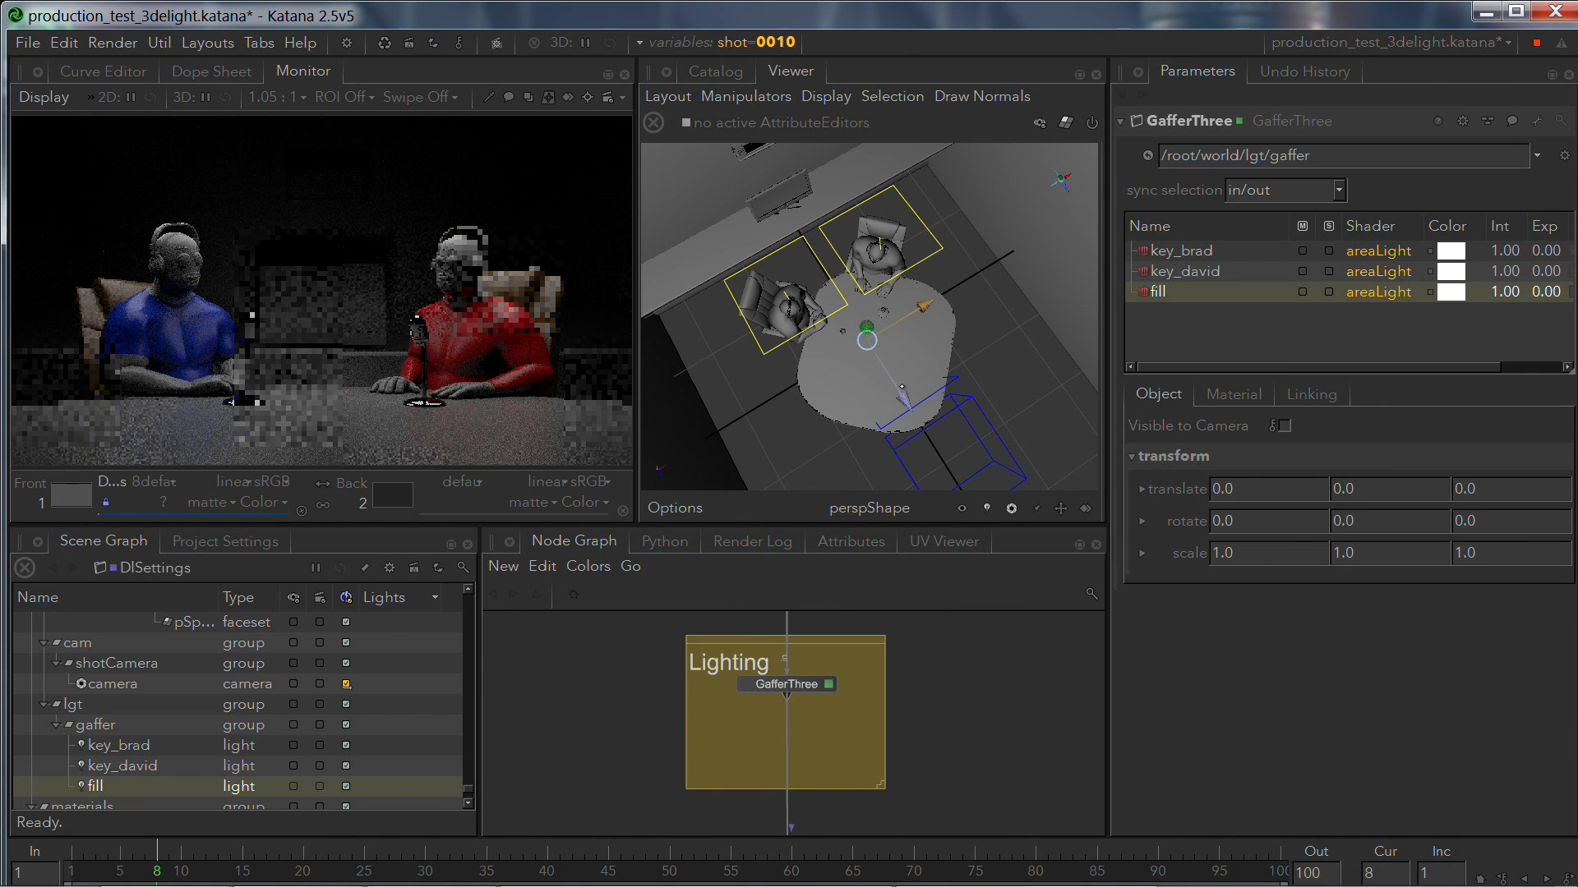
Step: Raise the fill light to a height of about 1.33
click(886, 438)
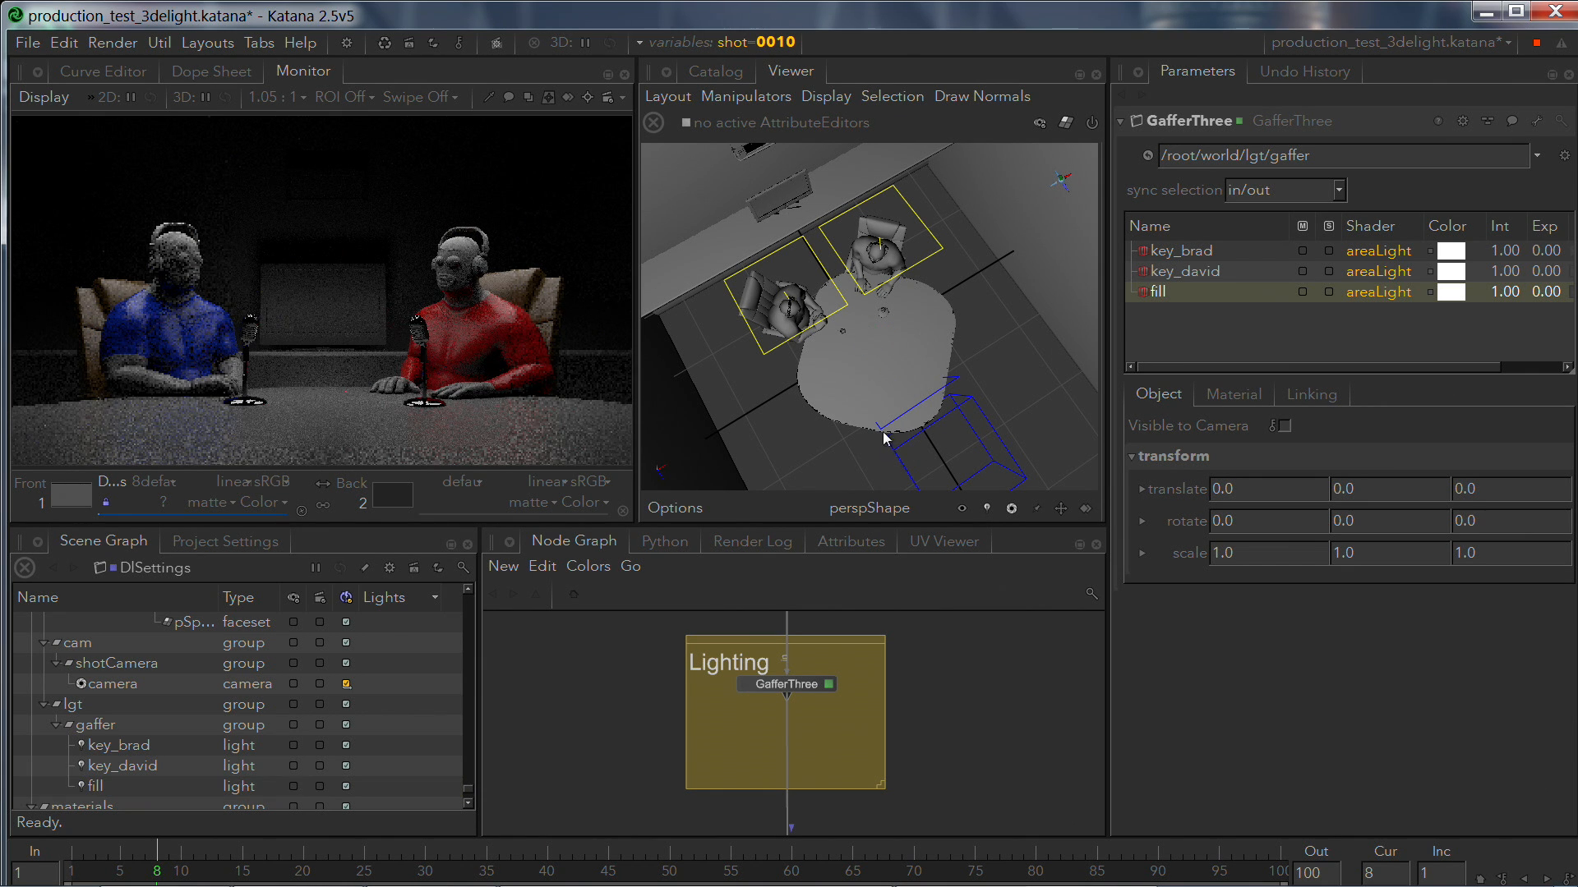
click(1181, 272)
click(1159, 292)
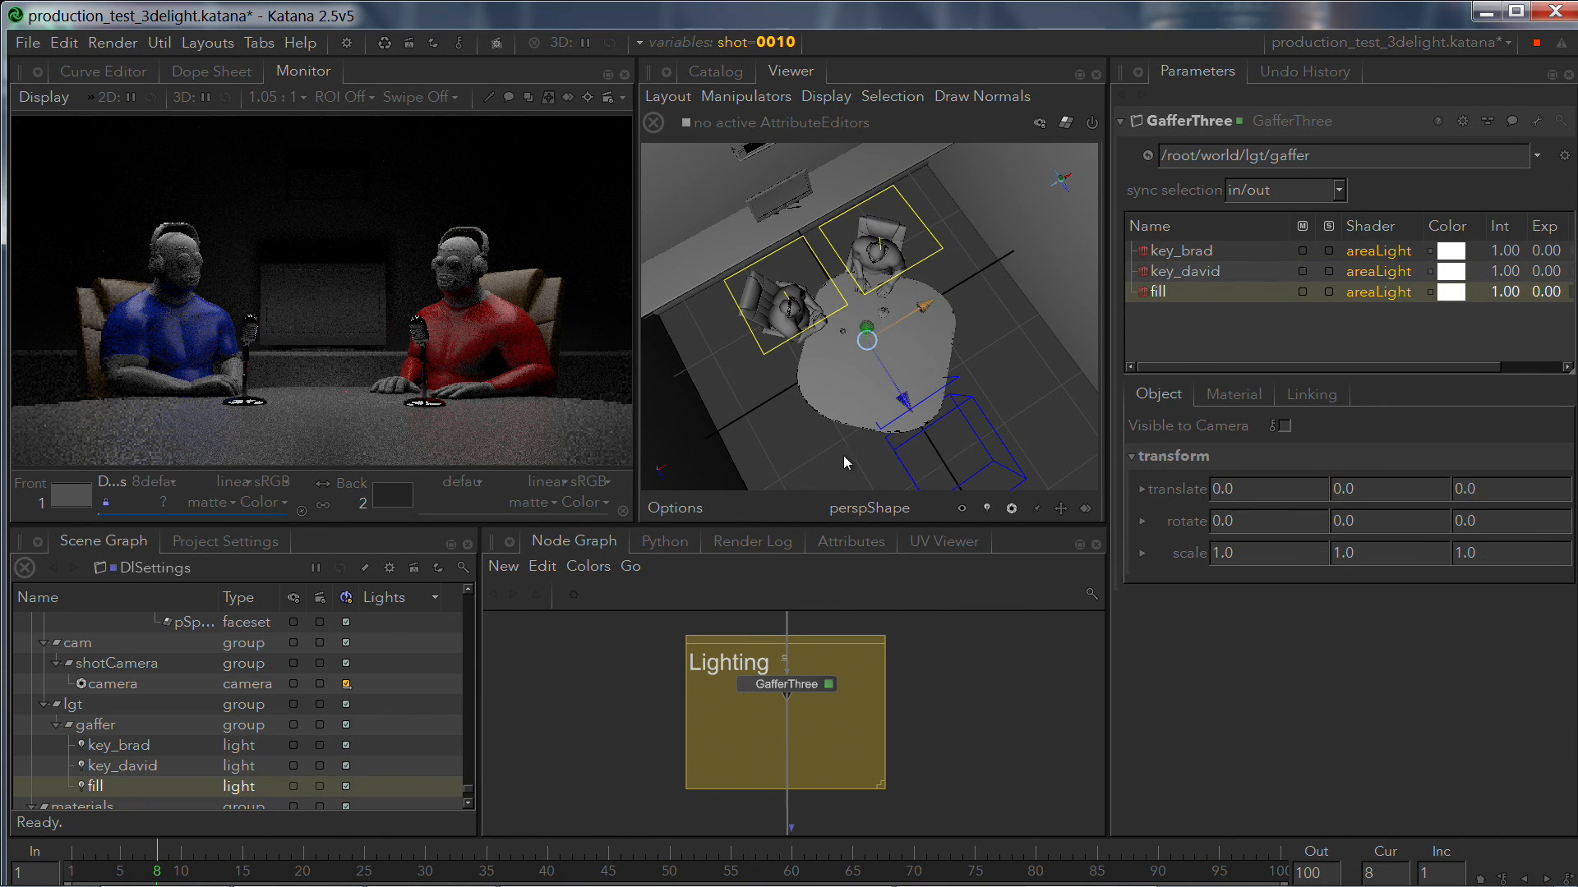
alt+drag(843, 455, 885, 243)
alt+drag(837, 393, 828, 452)
Step: Stretch the fill light to about 2.9 in X and move it forward to about 1.94 in Z
key(r)
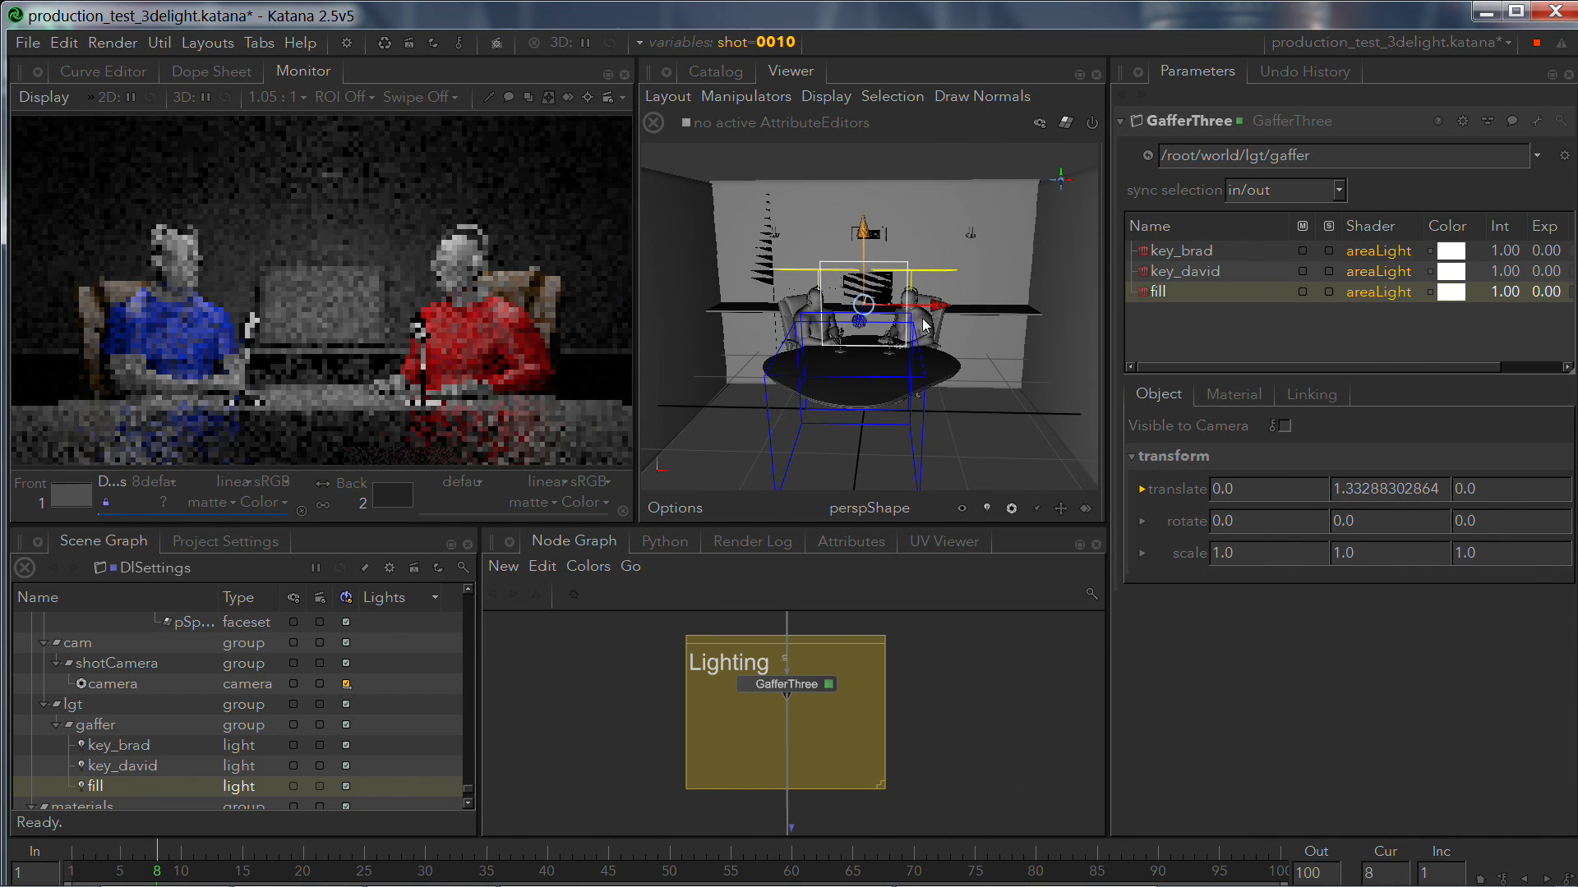
drag(933, 319, 1055, 312)
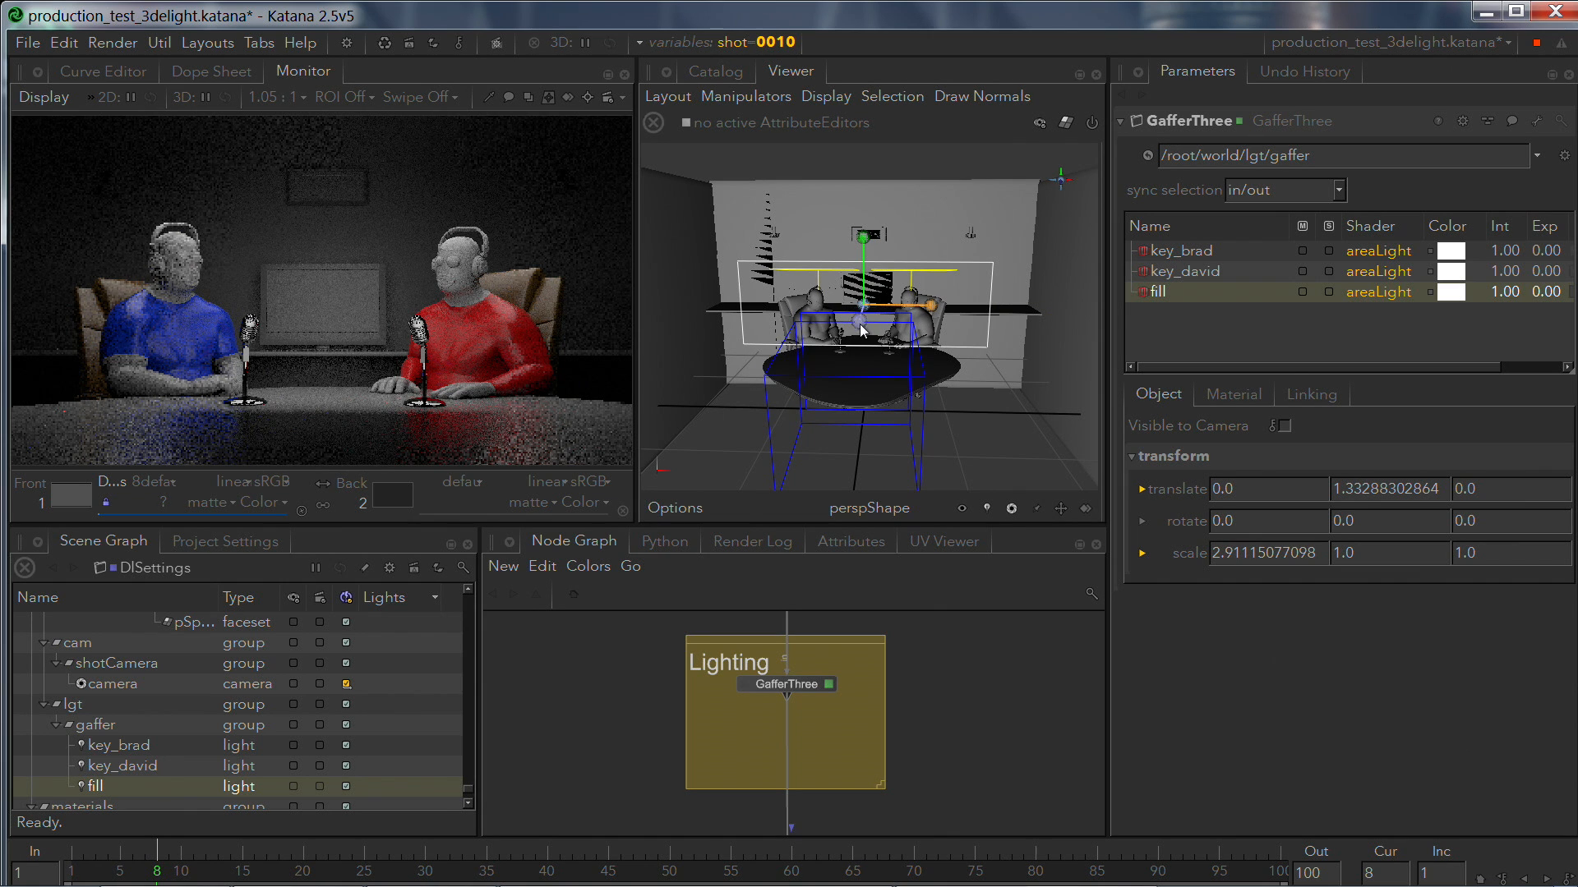
drag(877, 325, 895, 318)
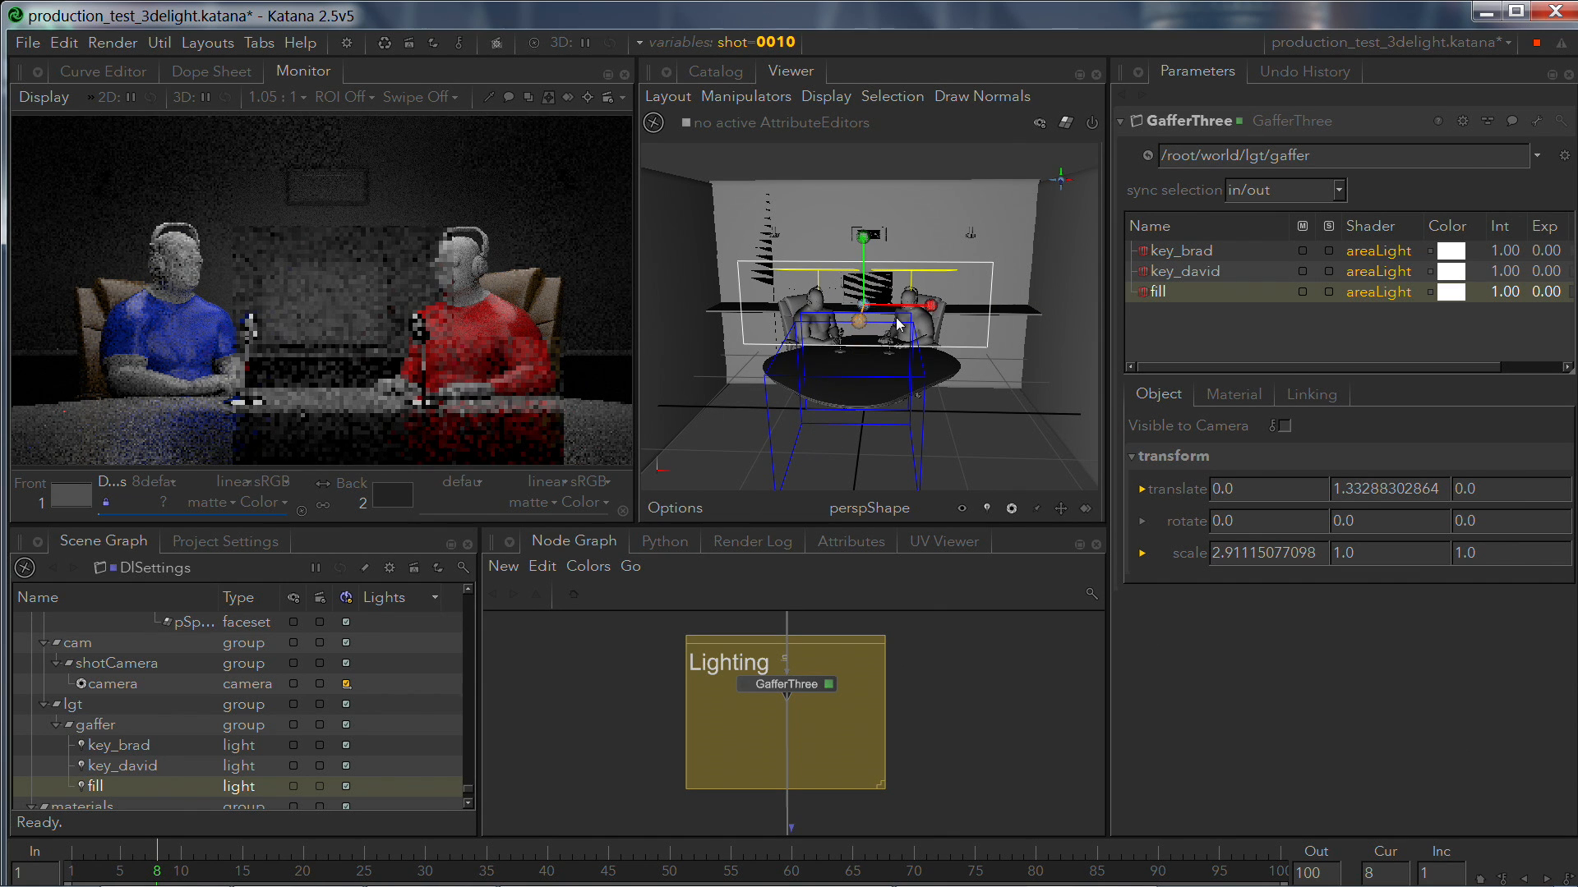
key(w)
drag(855, 328, 849, 411)
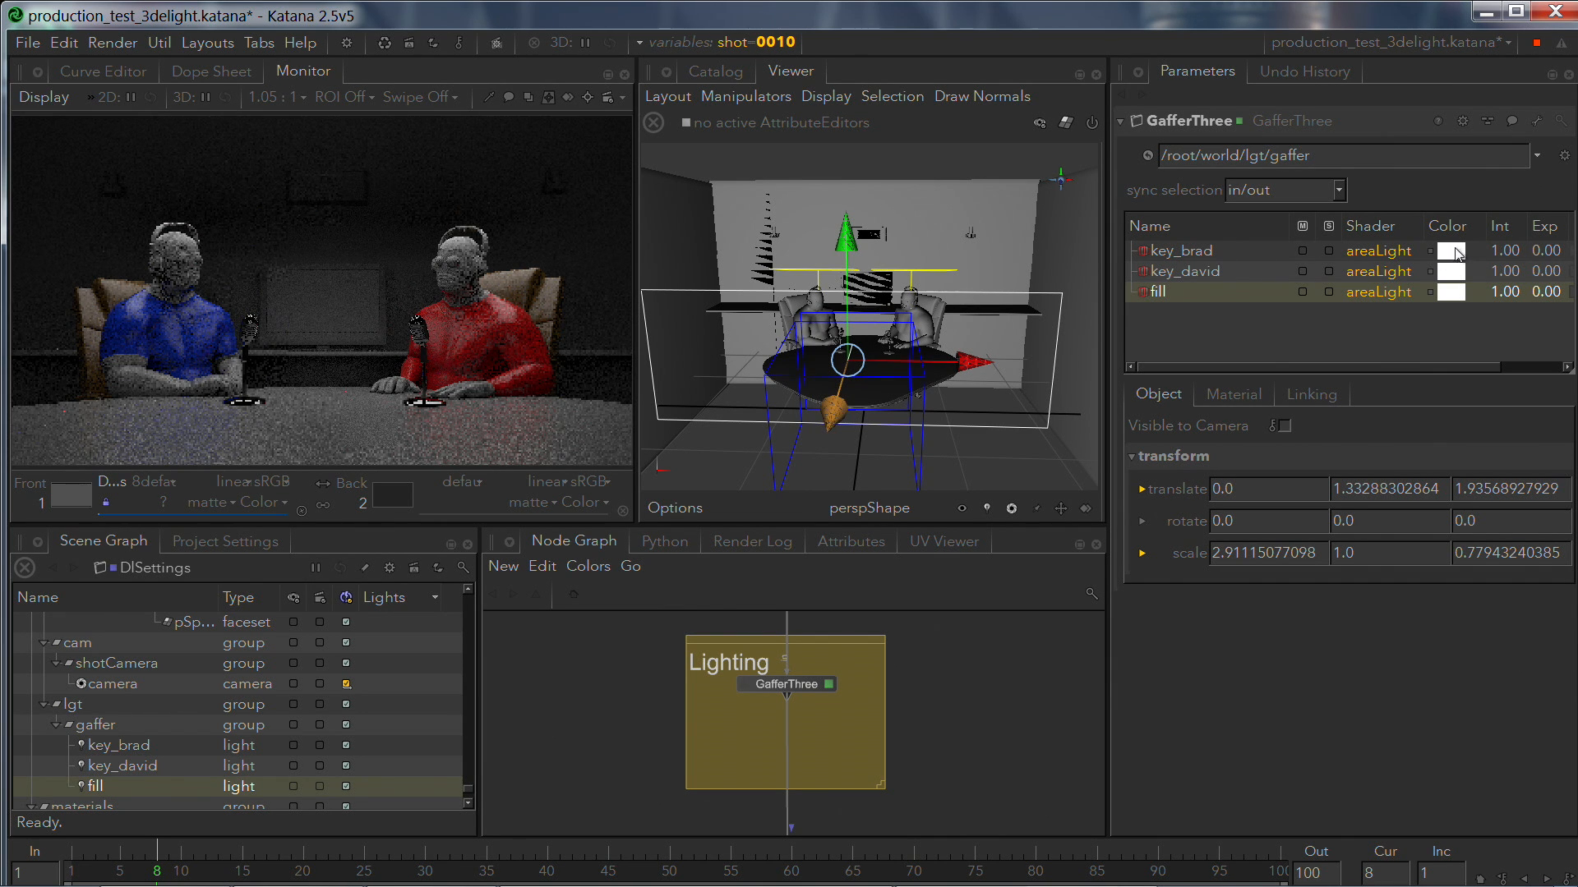
Step: Set key_brad's light color to a warm yellow of about 0.97, 0.89, 0.38
click(1451, 253)
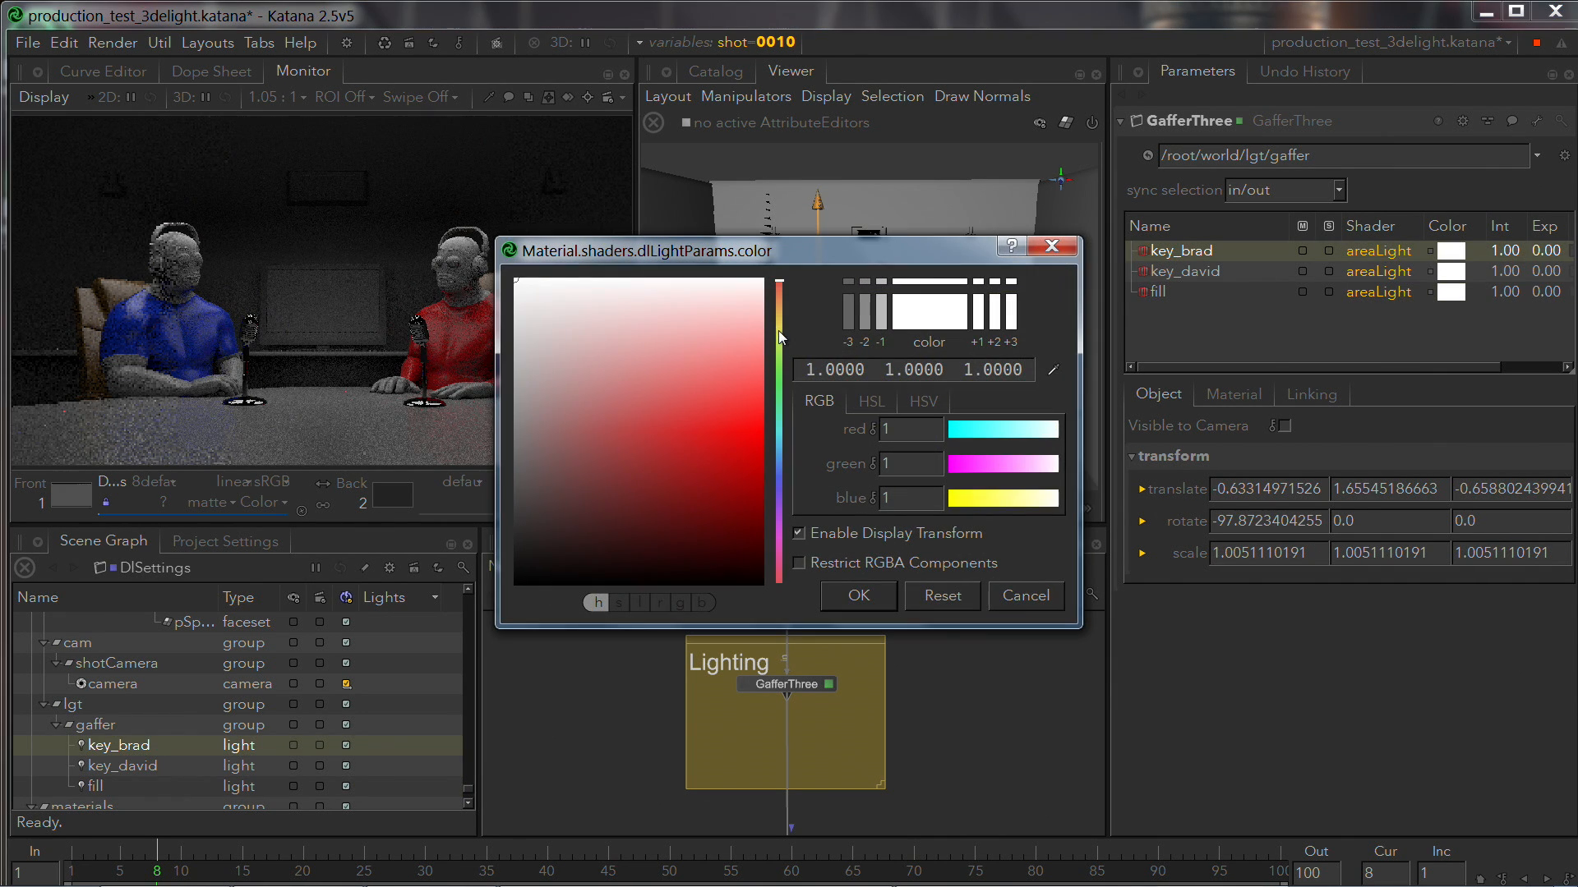
click(778, 333)
click(743, 334)
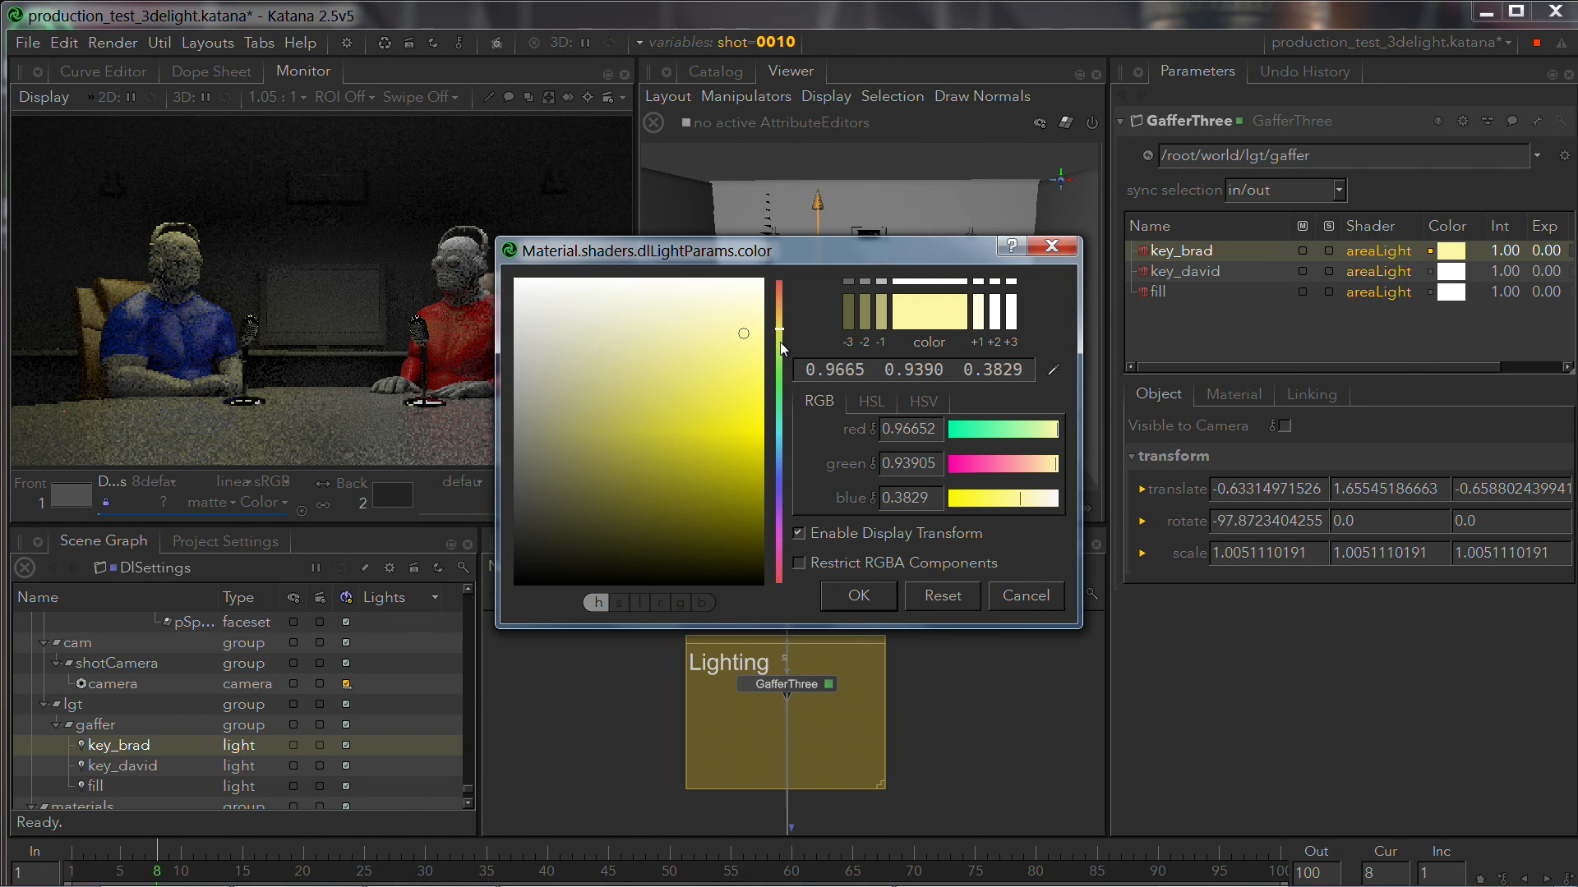
drag(782, 332, 782, 325)
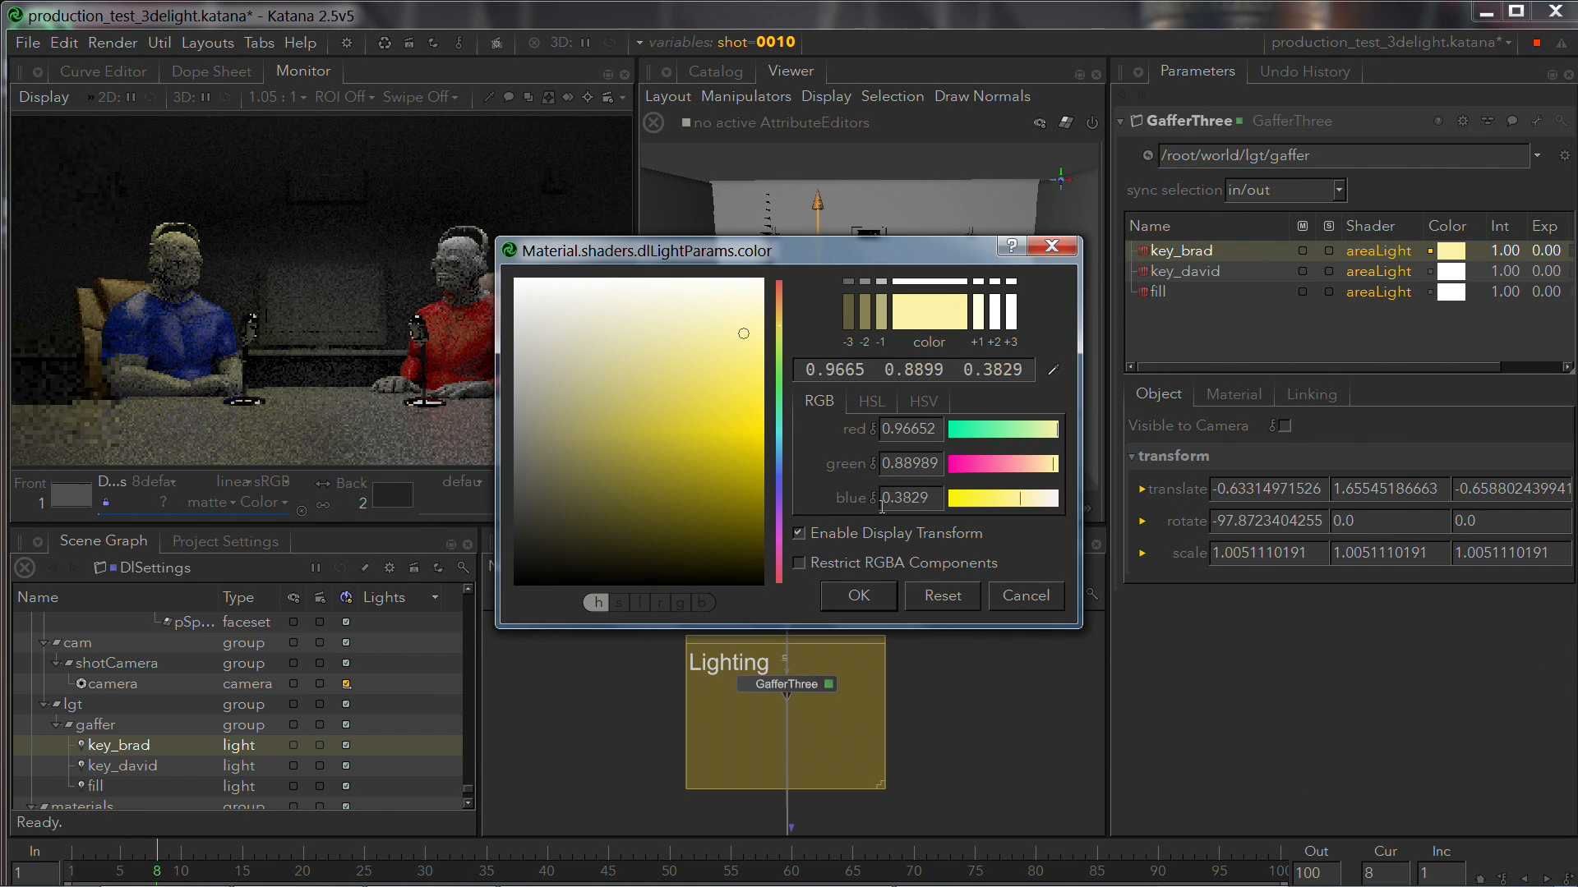
click(859, 595)
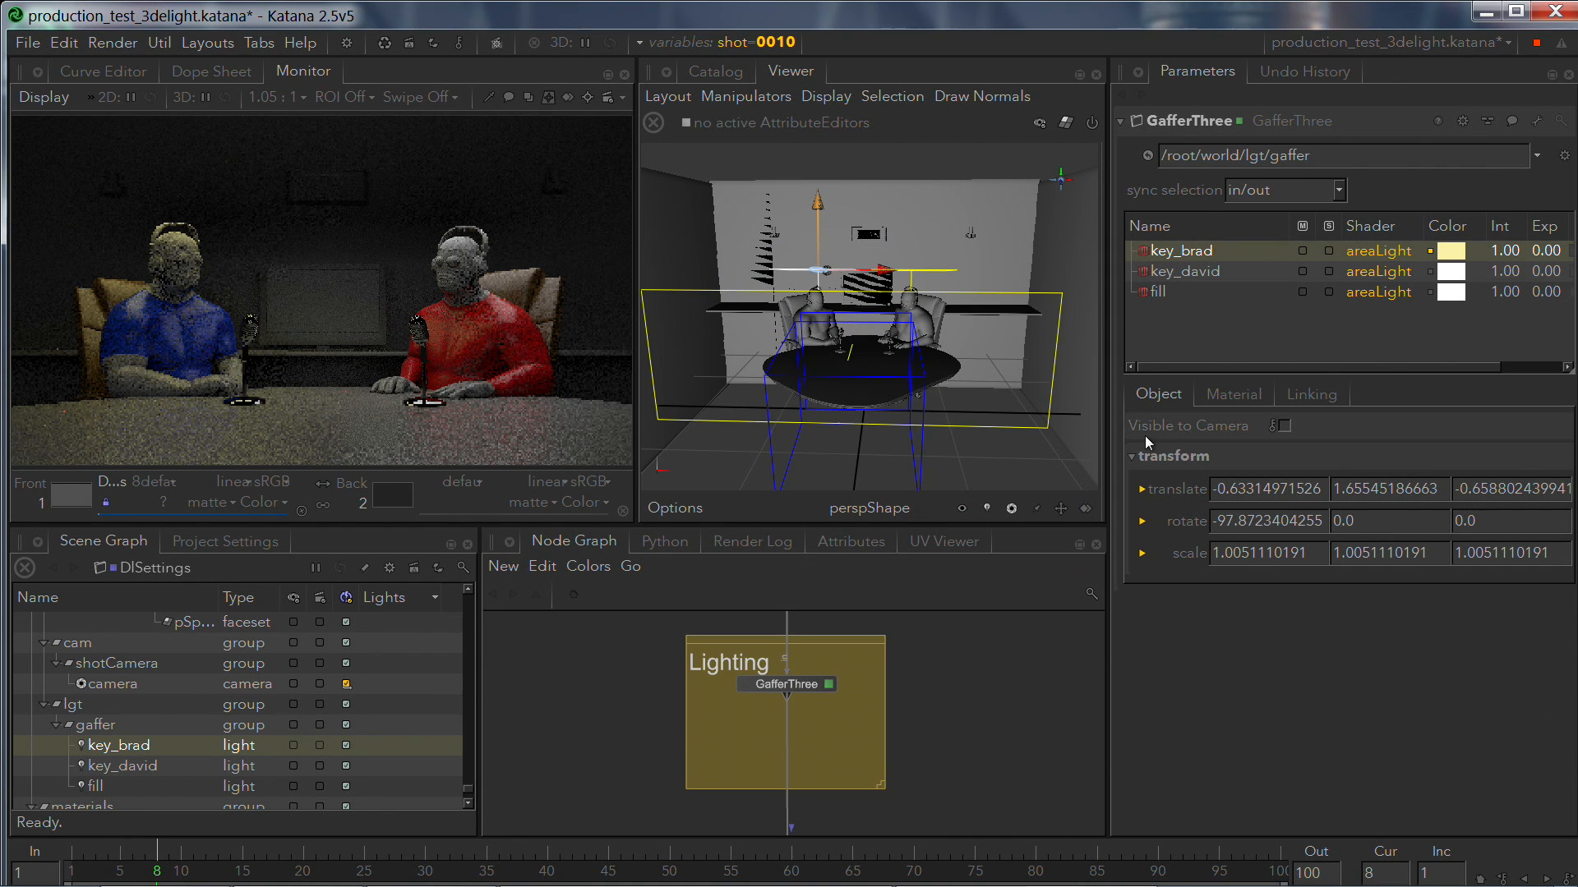
Step: Copy key_brad's color and paste it onto key_david's color
right_click(1452, 256)
click(1451, 272)
right_click(1454, 277)
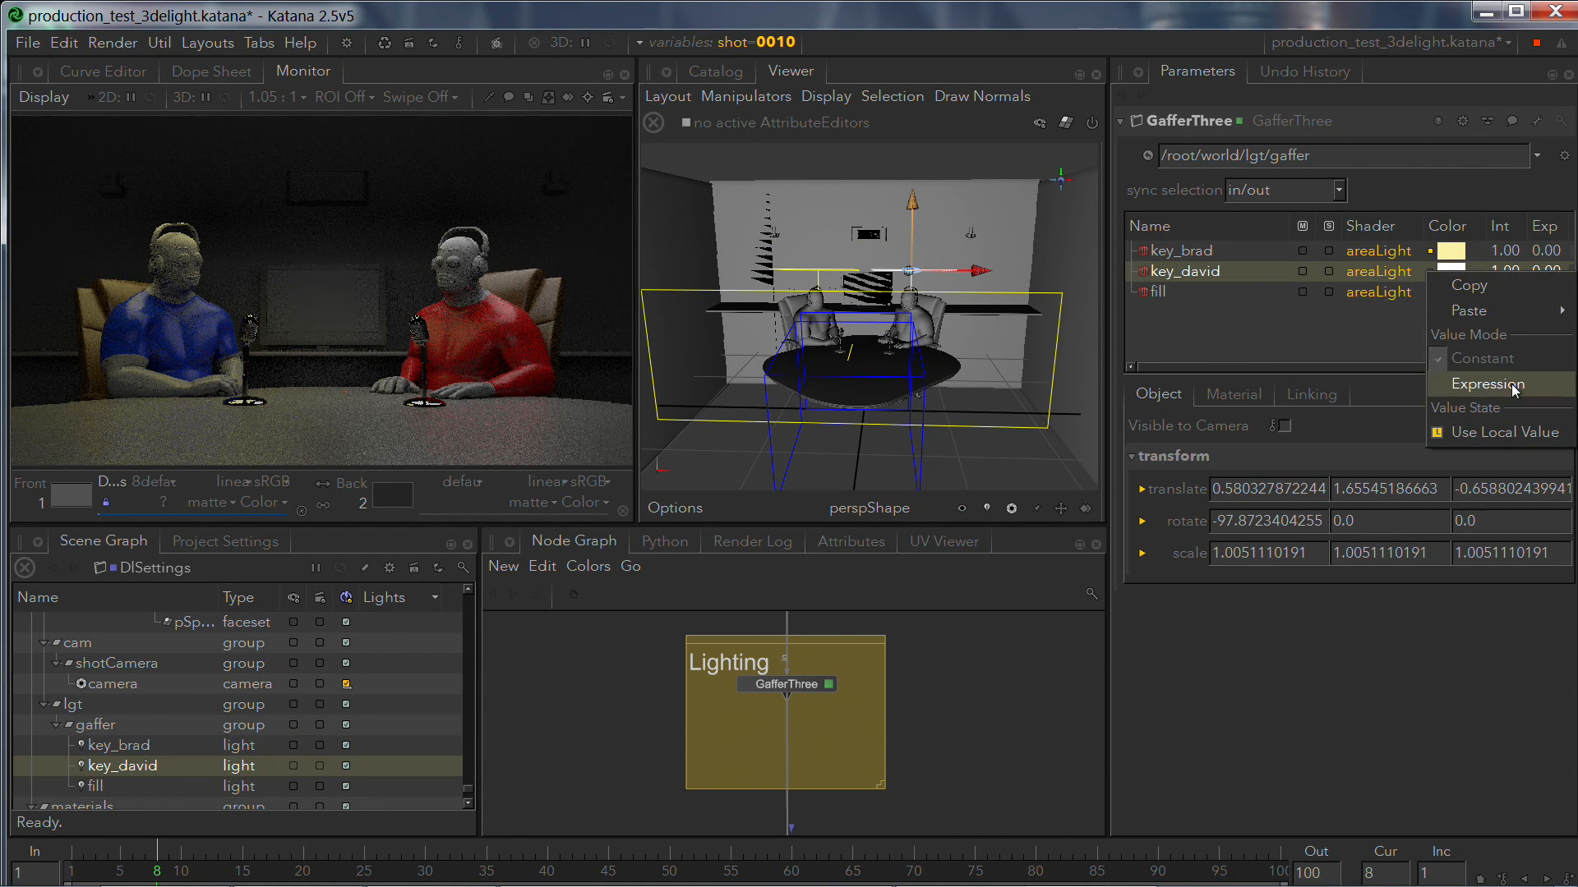
mouse_move(1471, 311)
click(1324, 359)
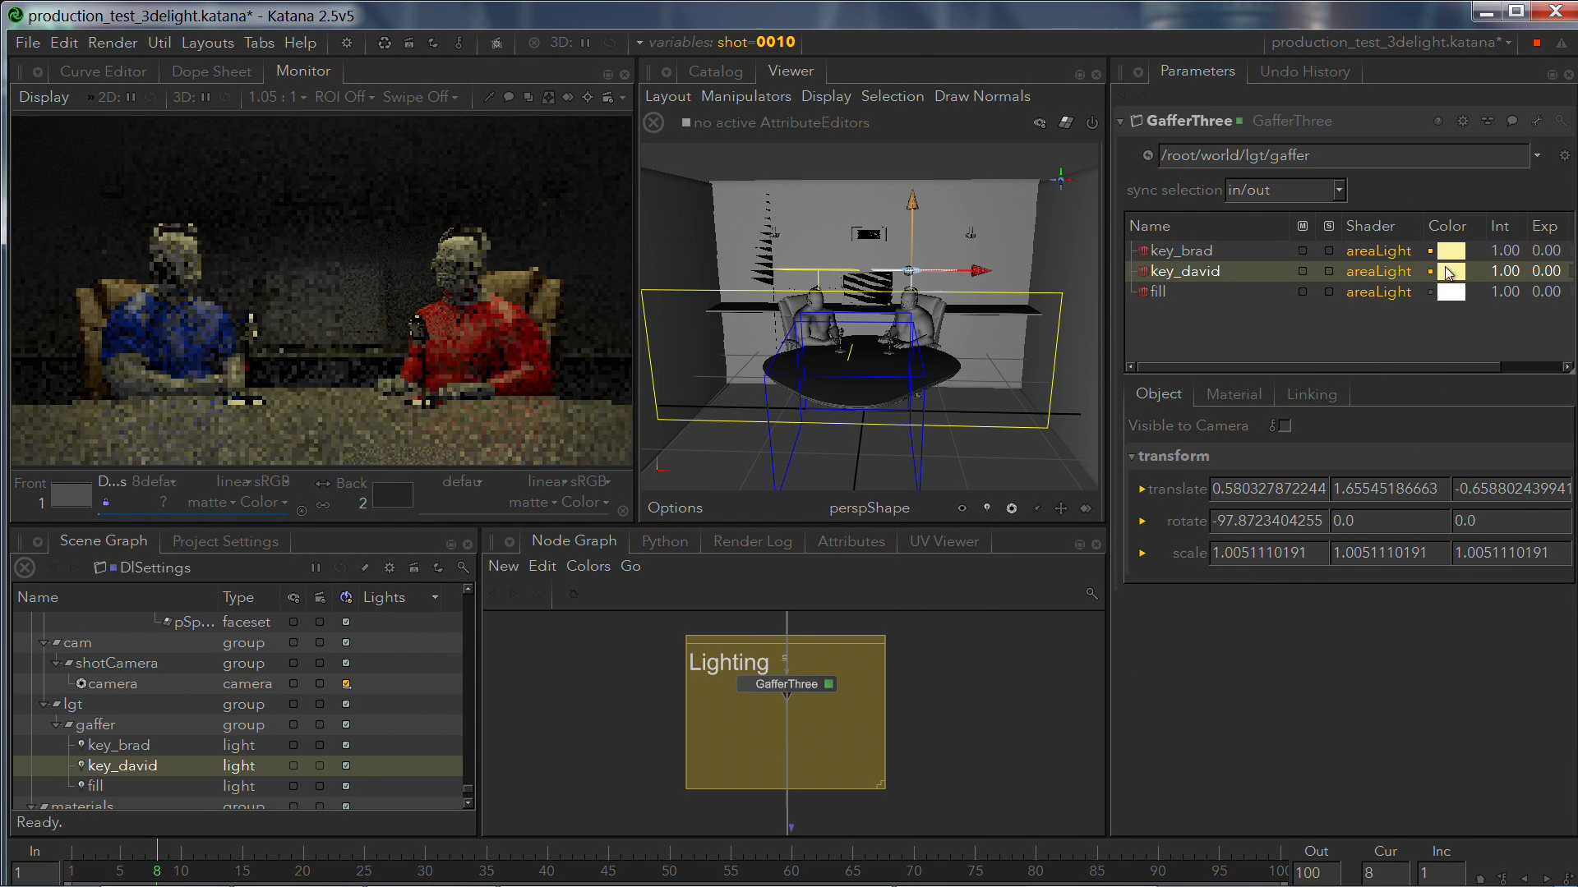
Step: Set the fill light's color to a saturated blue
click(1451, 293)
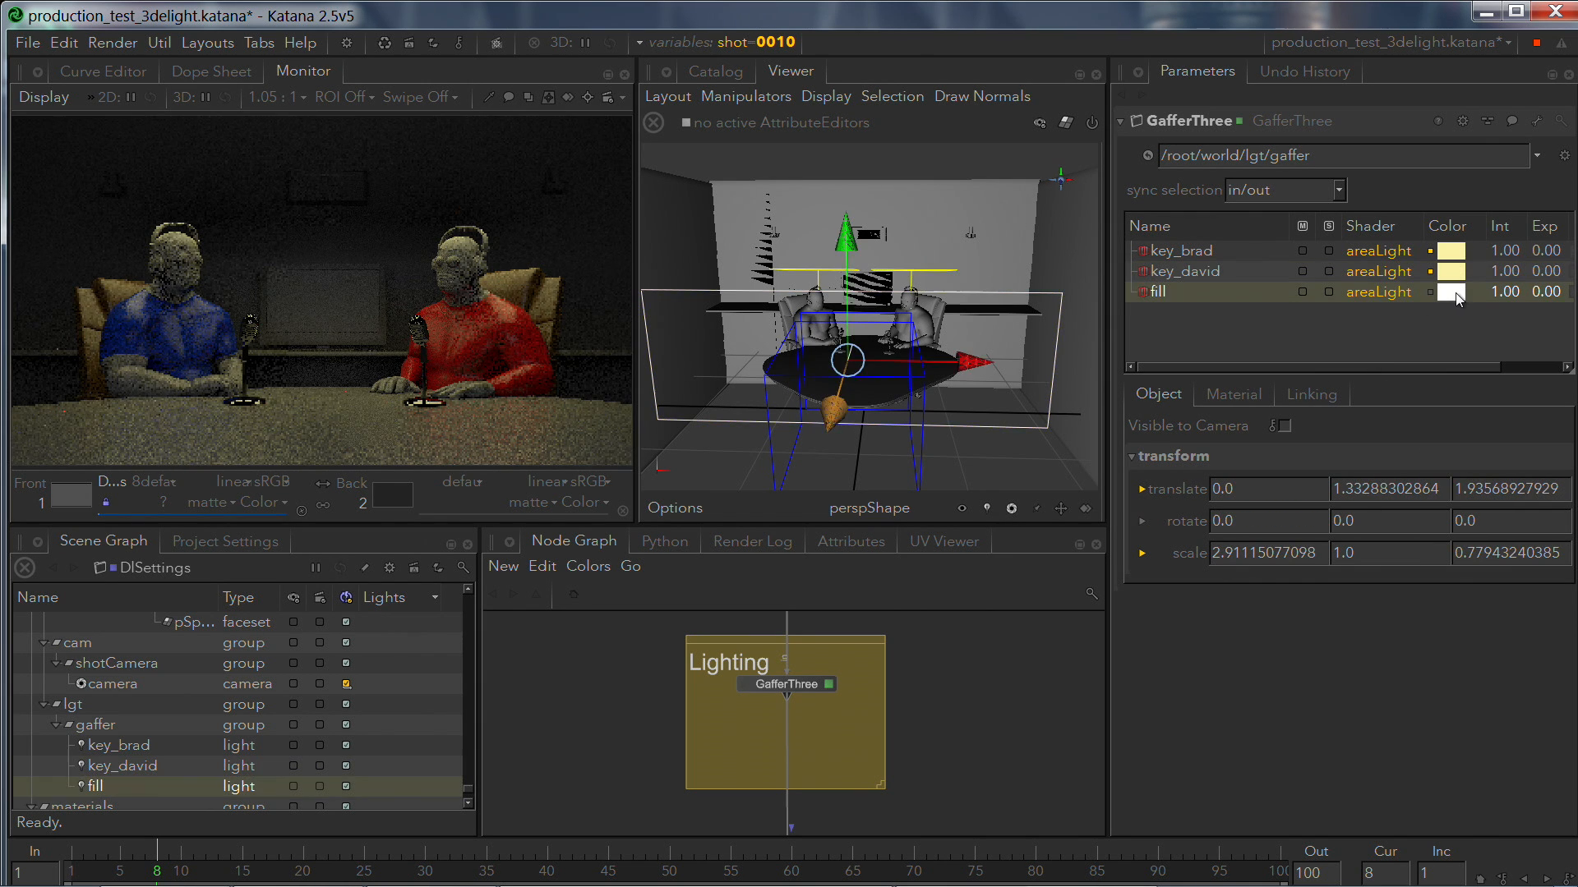
click(777, 482)
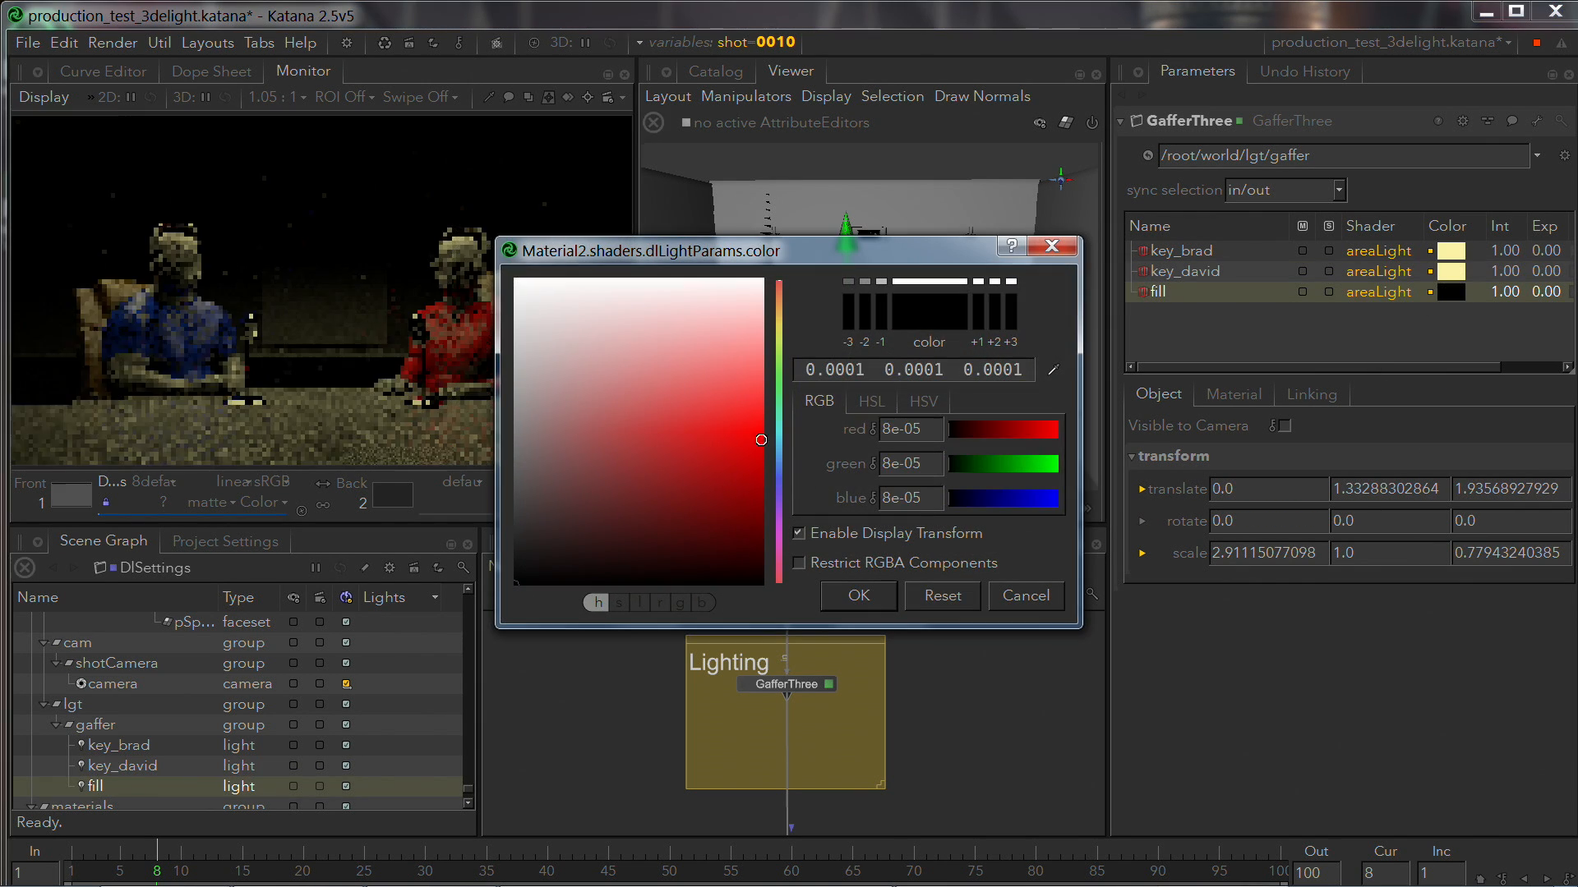
click(781, 470)
drag(734, 359, 725, 335)
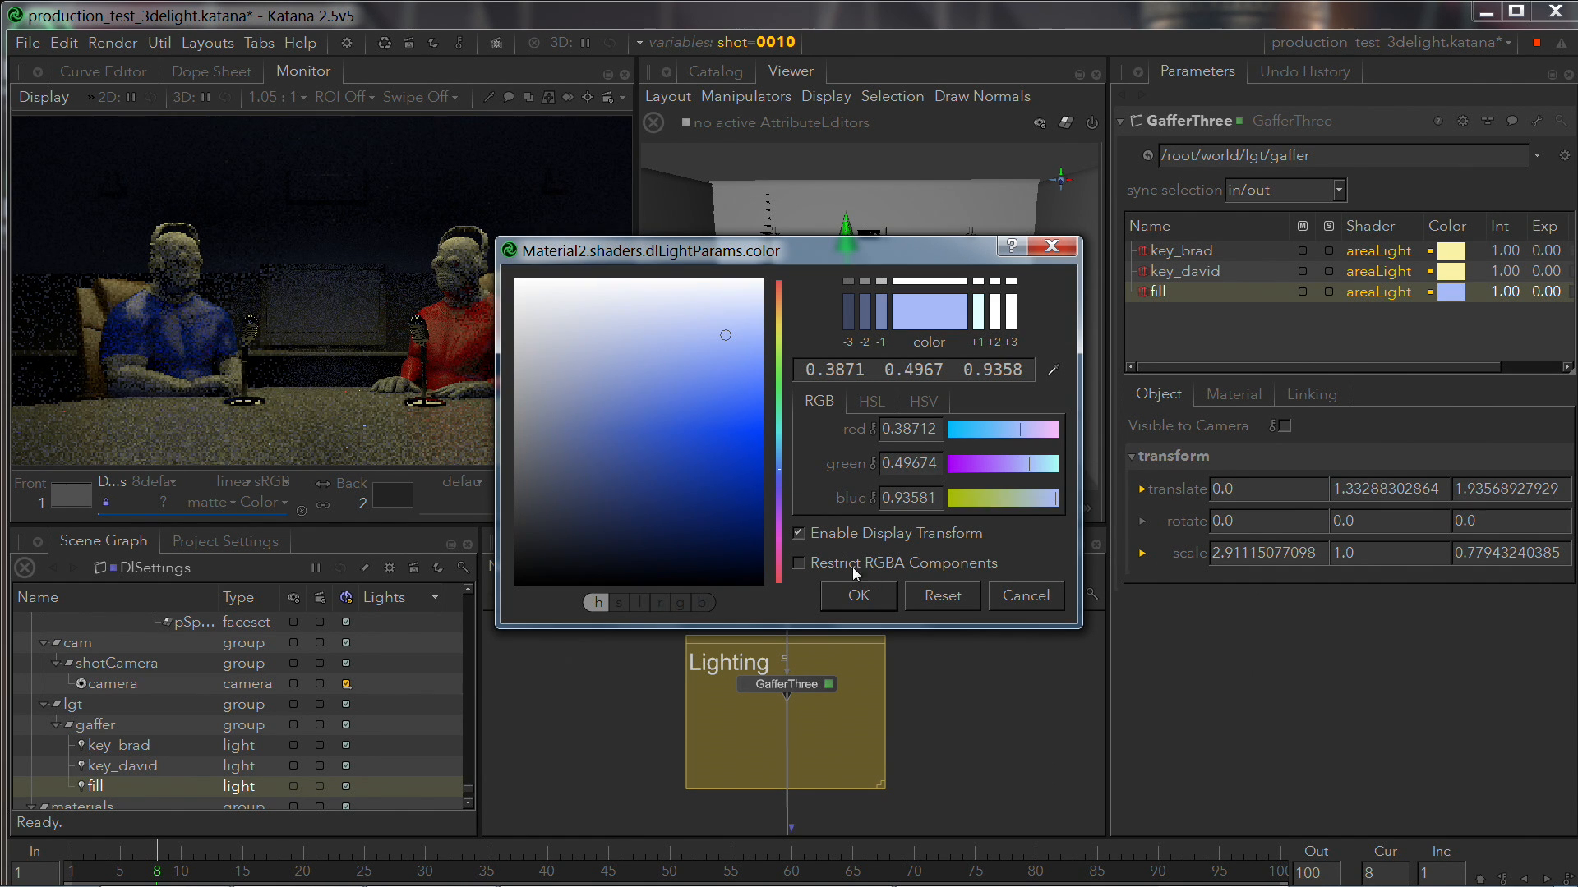
drag(730, 341, 745, 415)
click(851, 594)
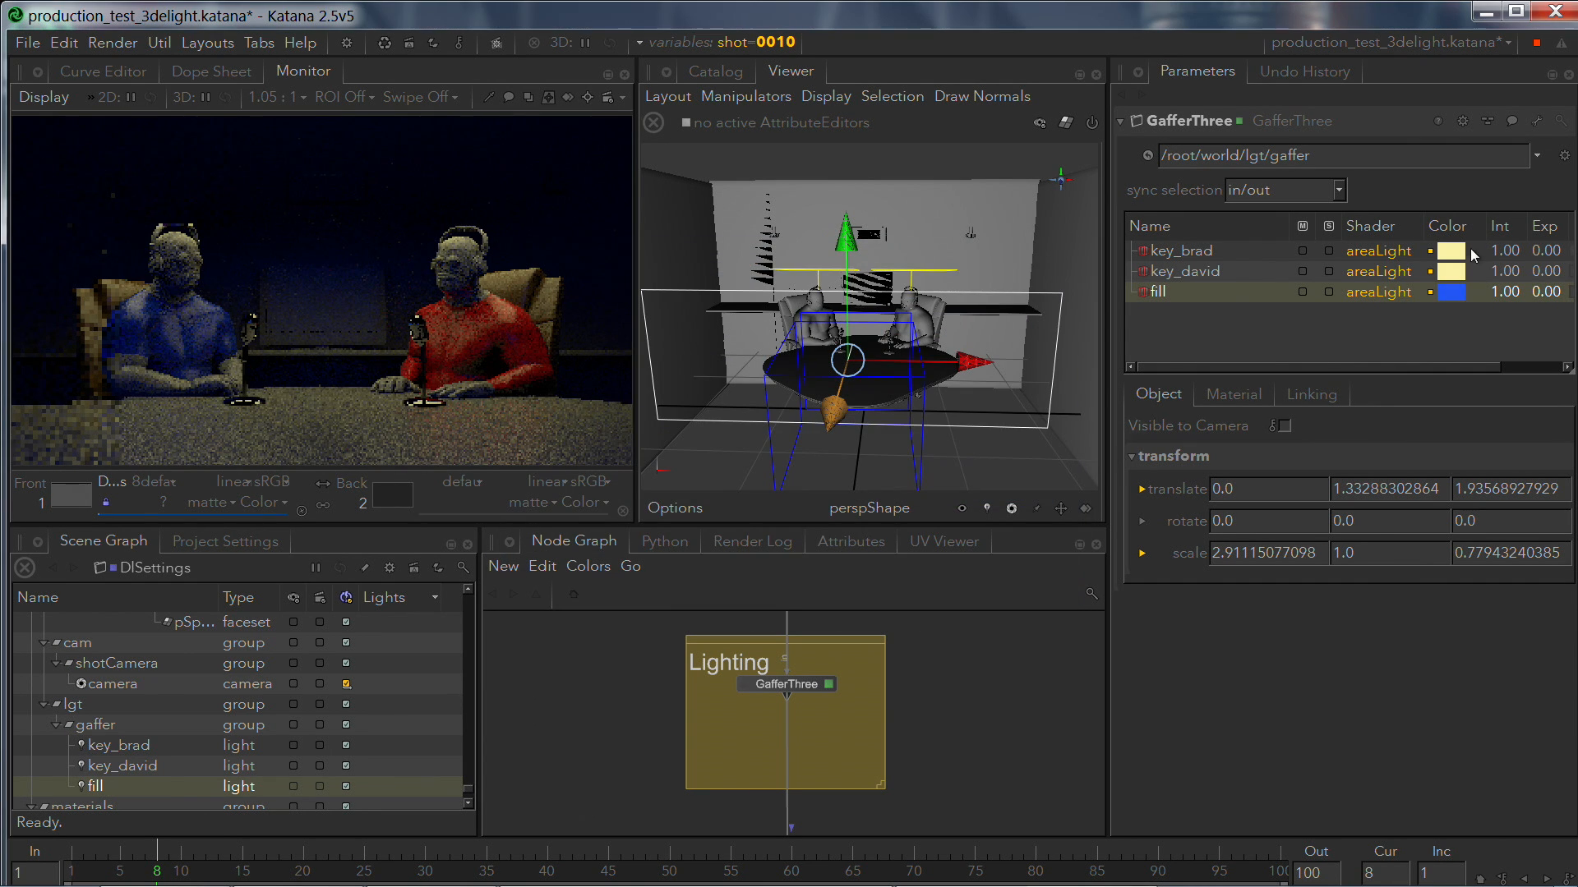
Step: Set the fill light's intensity to 3 and both key lights' intensities to 4
click(1522, 286)
click(1522, 286)
click(1508, 270)
click(1521, 265)
click(1520, 265)
click(1520, 265)
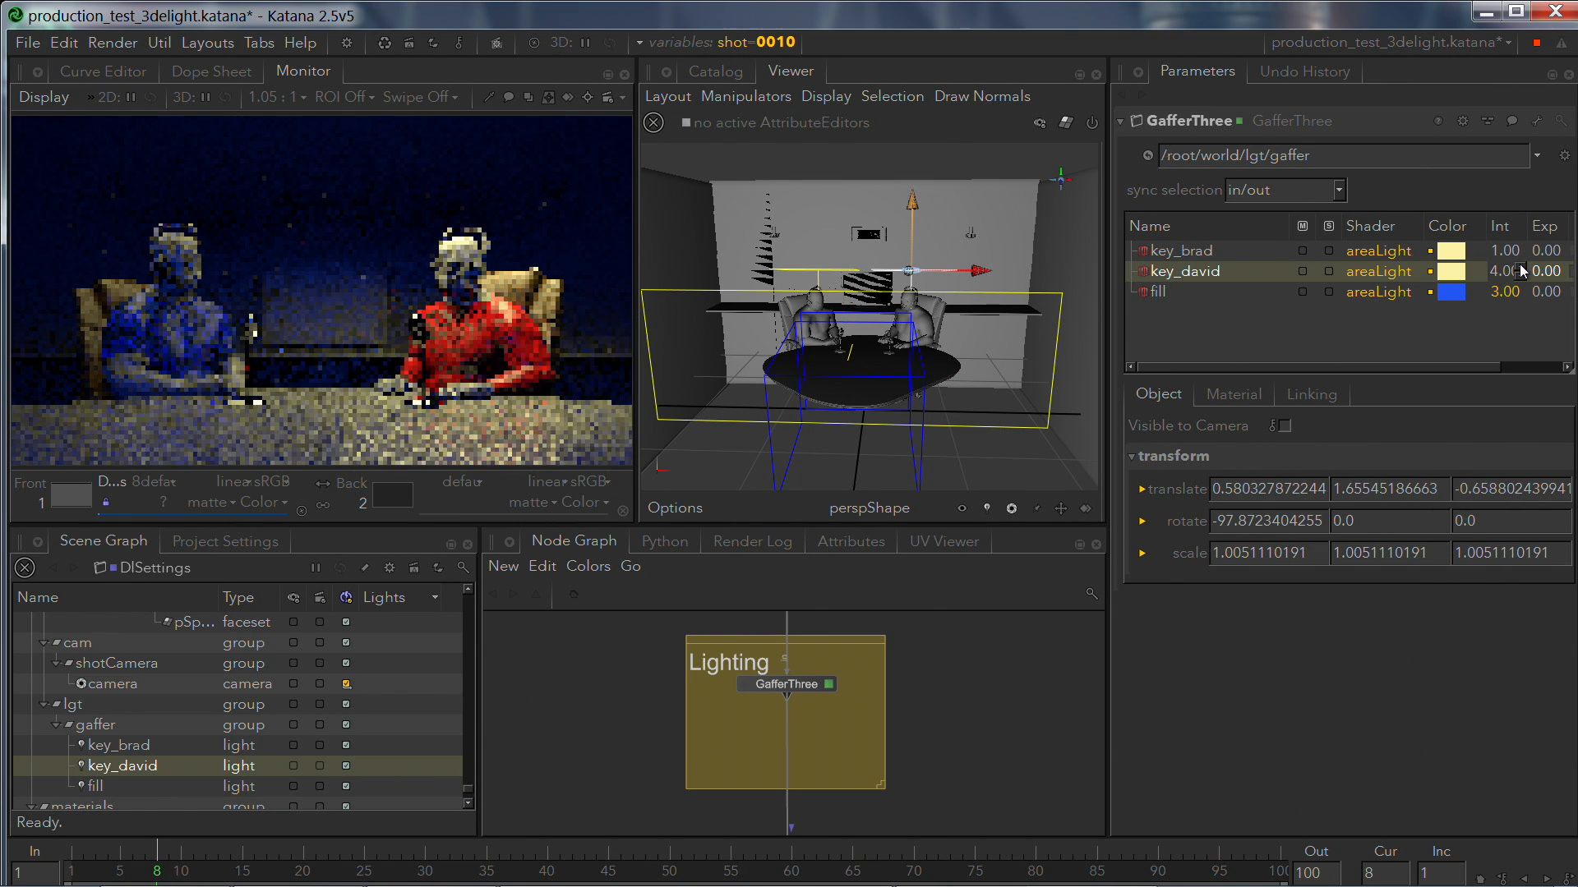
click(1510, 251)
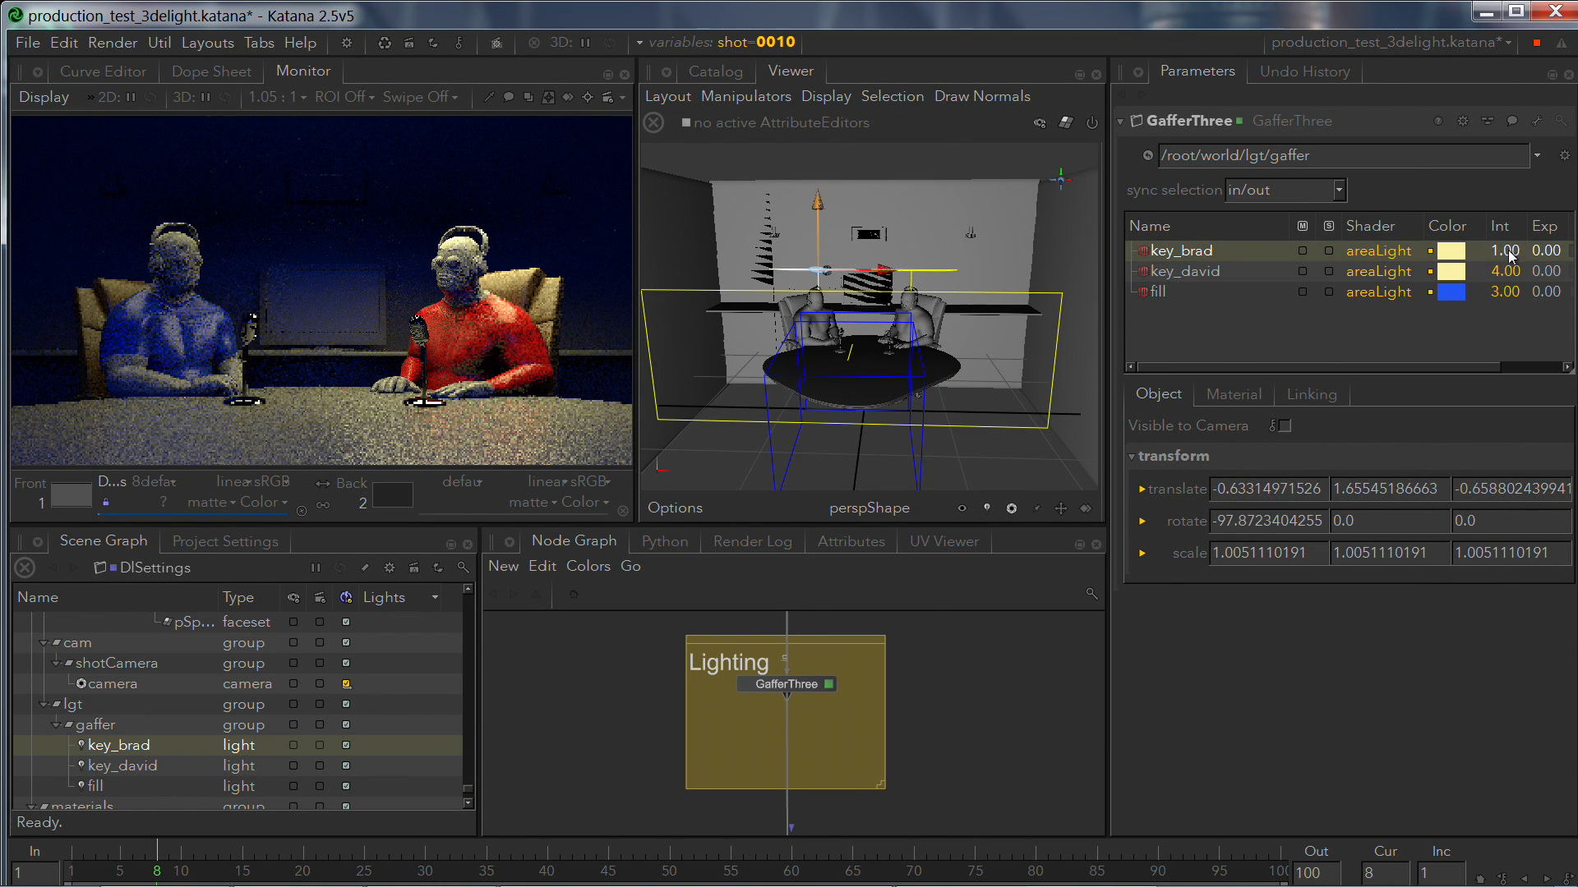
double_click(1516, 251)
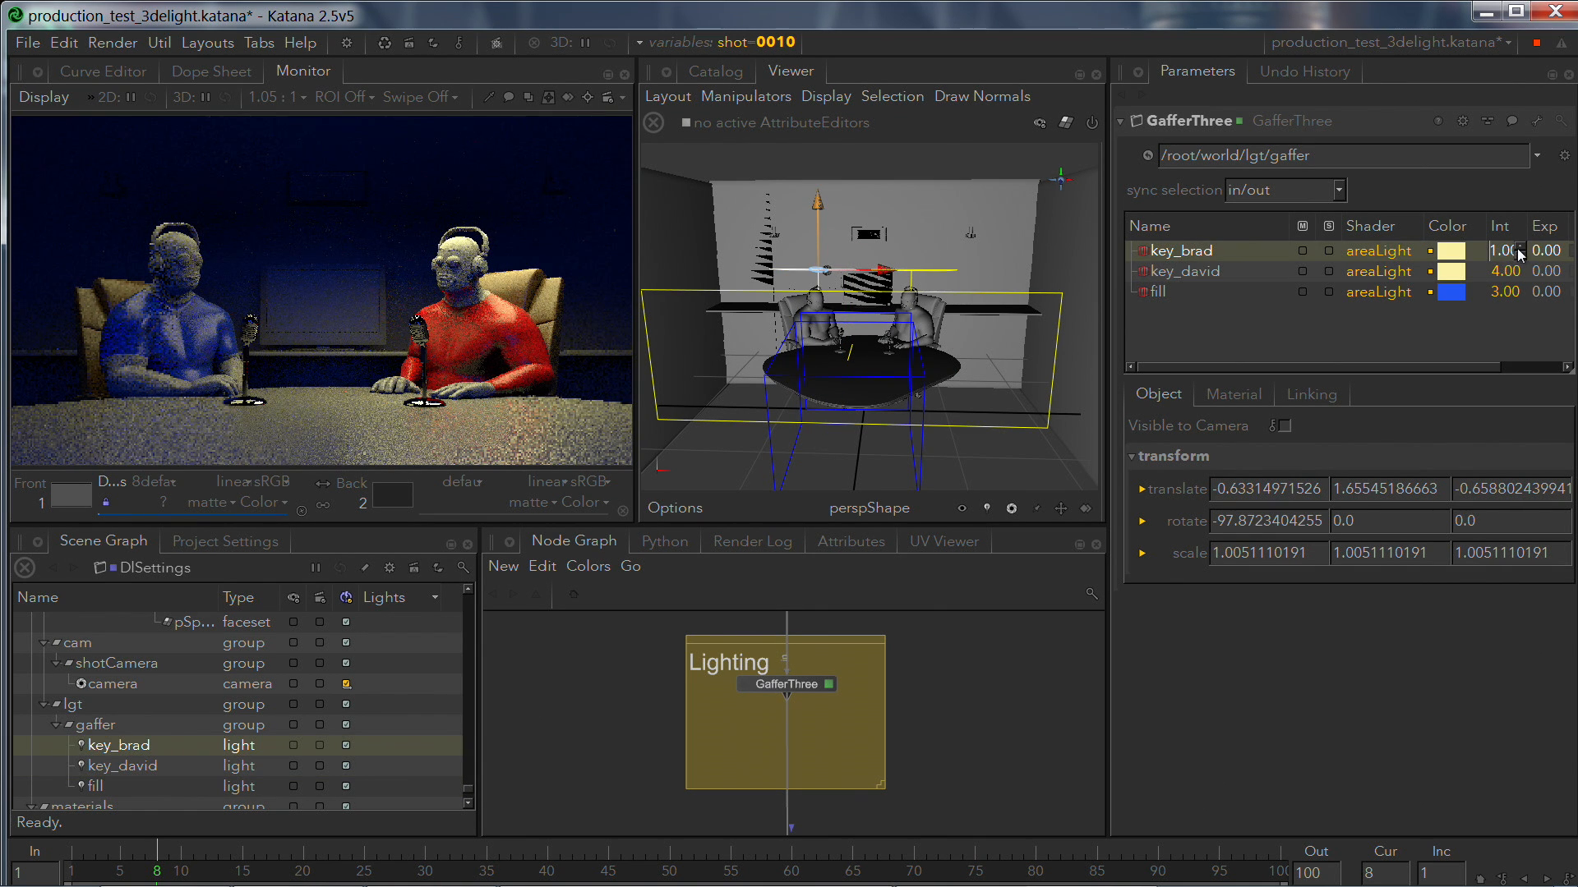
click(1519, 245)
click(1519, 245)
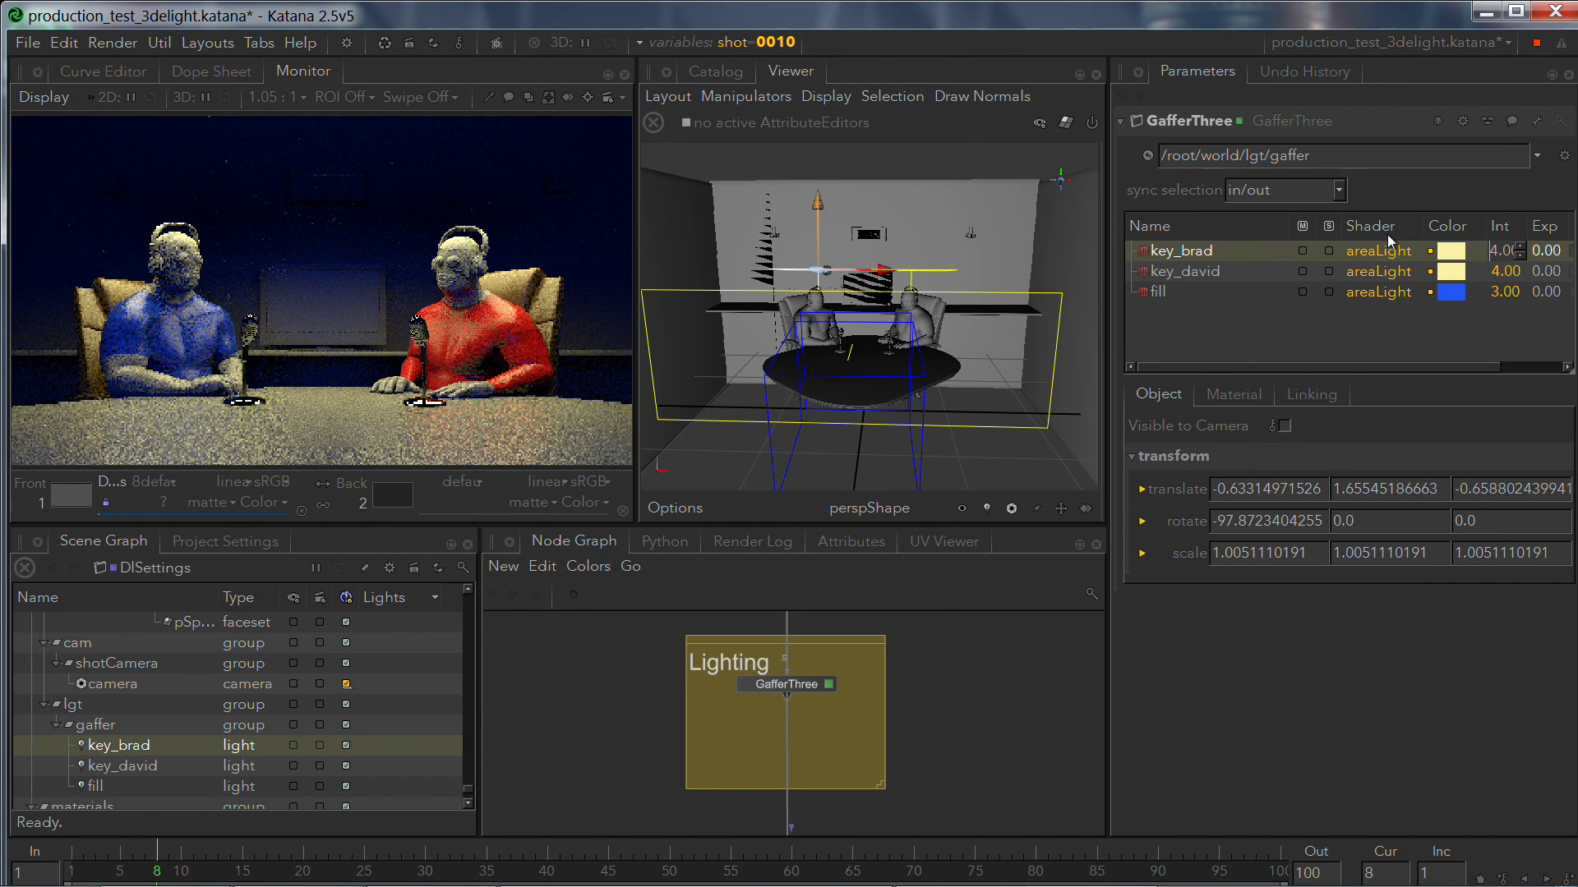
Step: Set key_brad's light linking initial state to off
click(1426, 321)
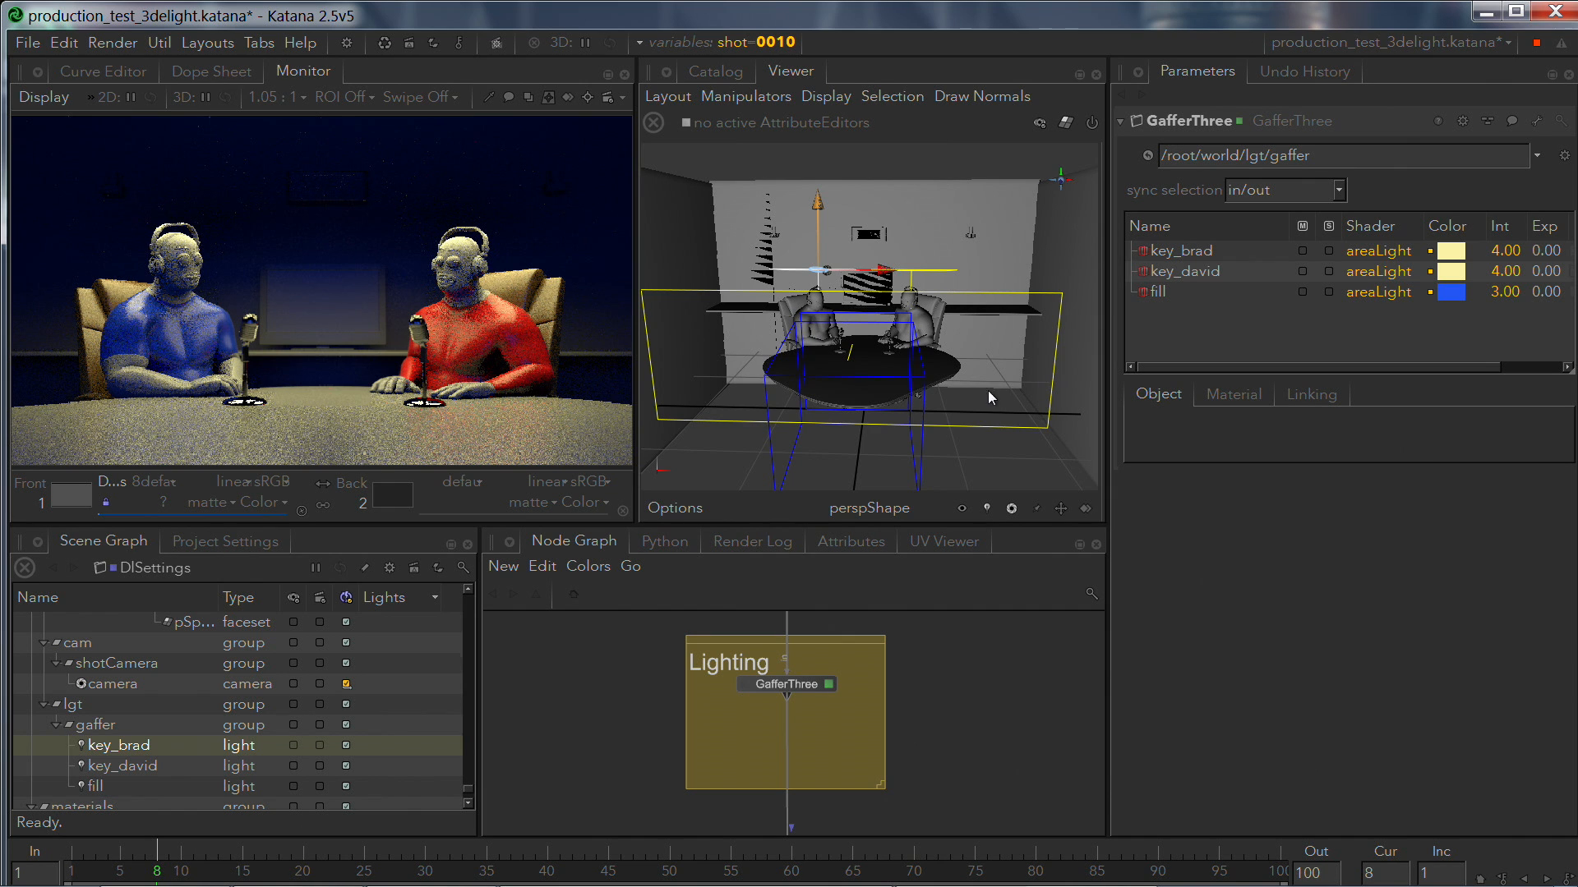
alt+drag(988, 391, 1014, 412)
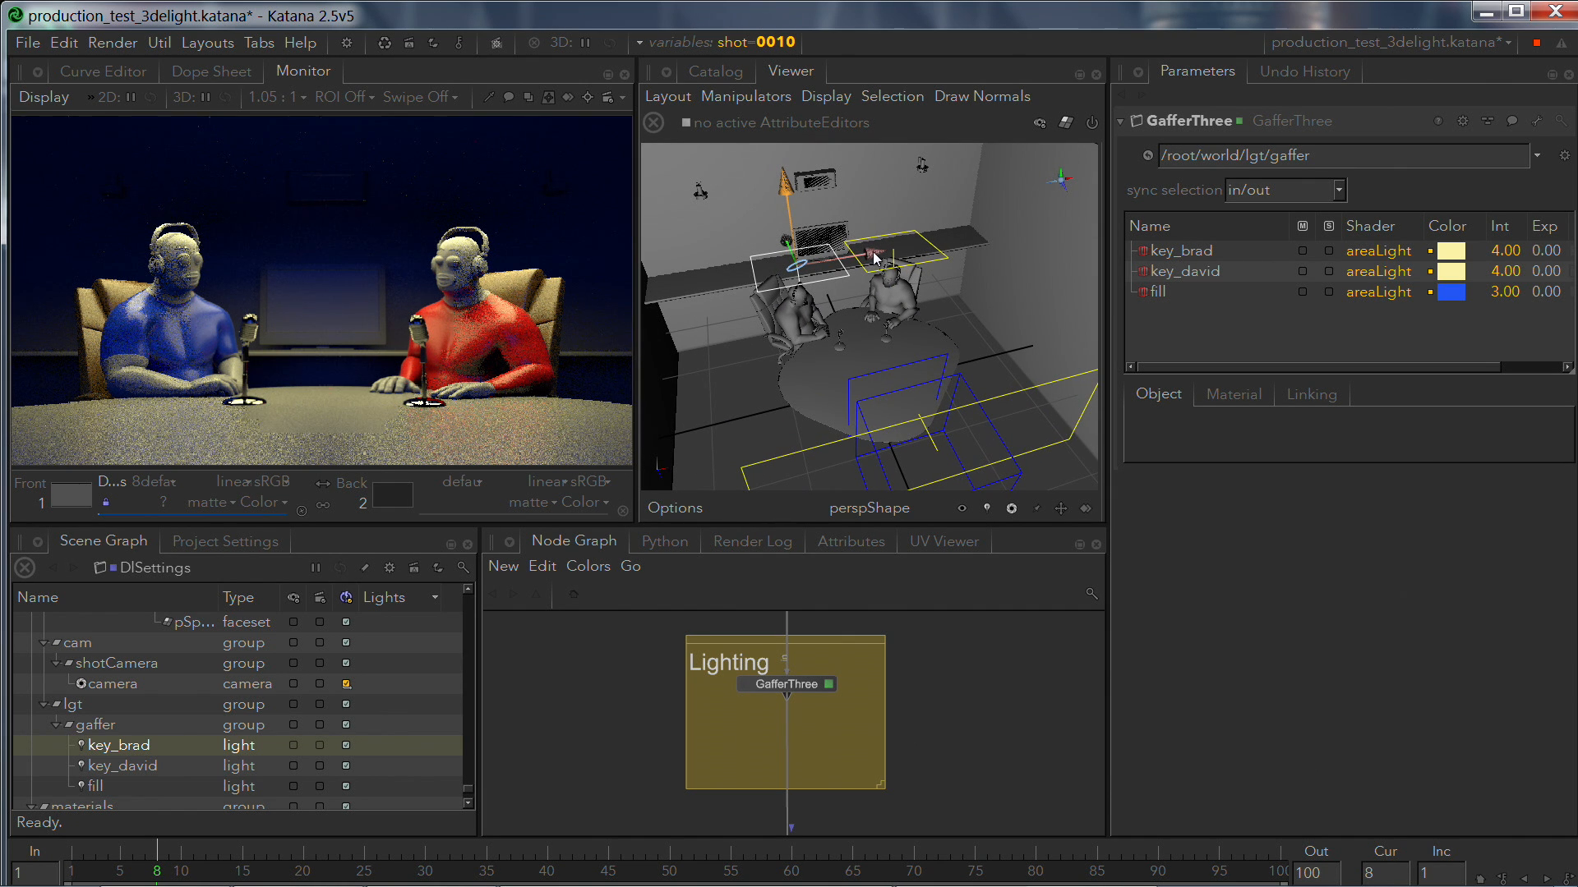
drag(873, 258, 871, 259)
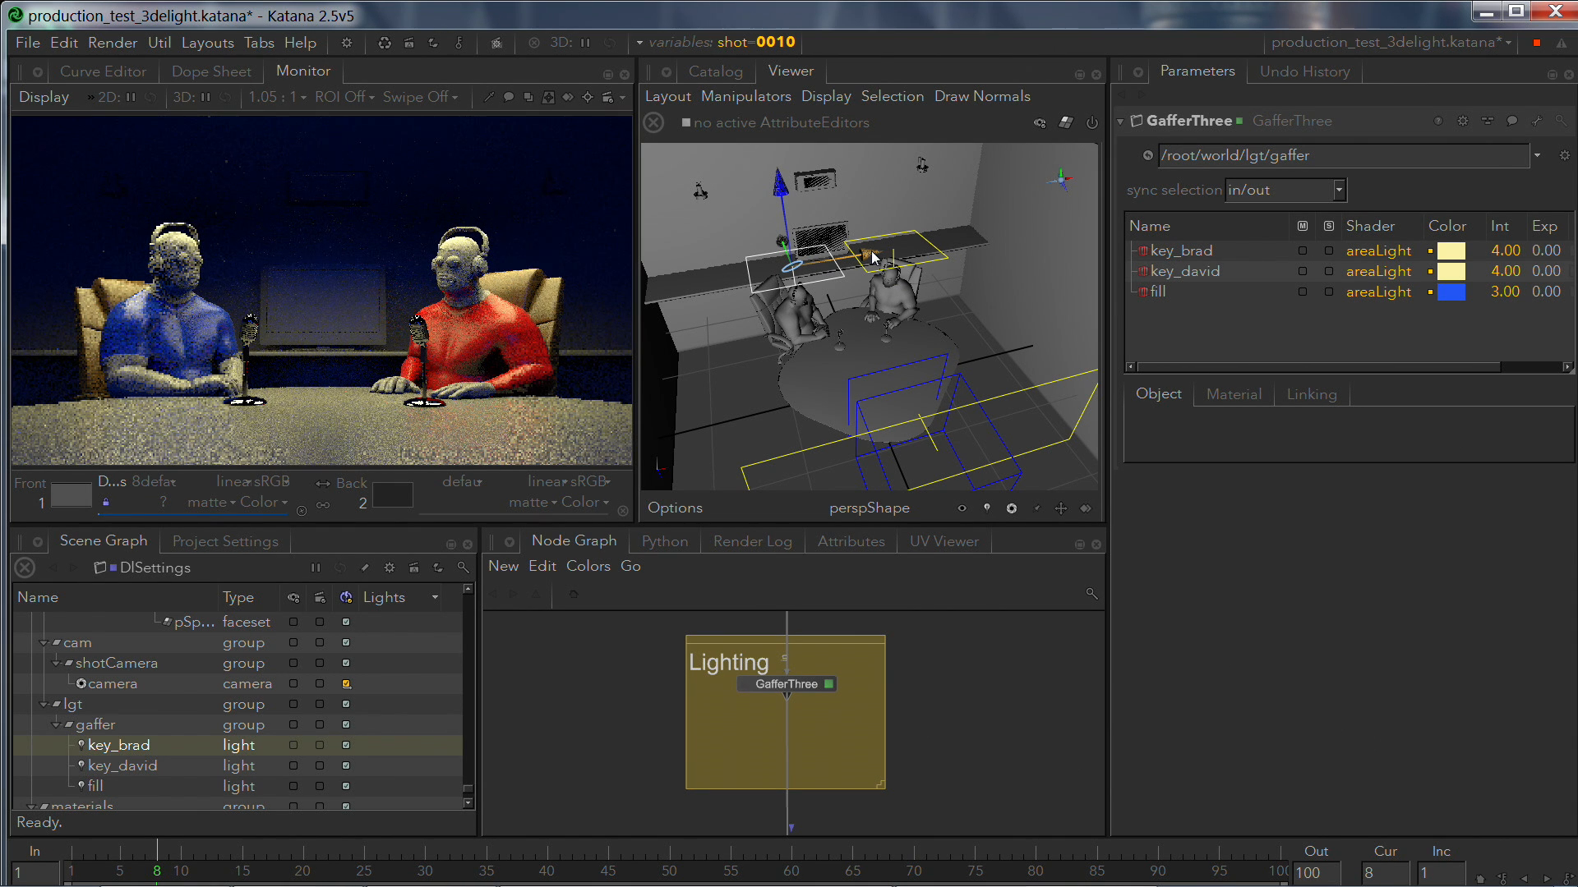
click(1188, 251)
click(1318, 396)
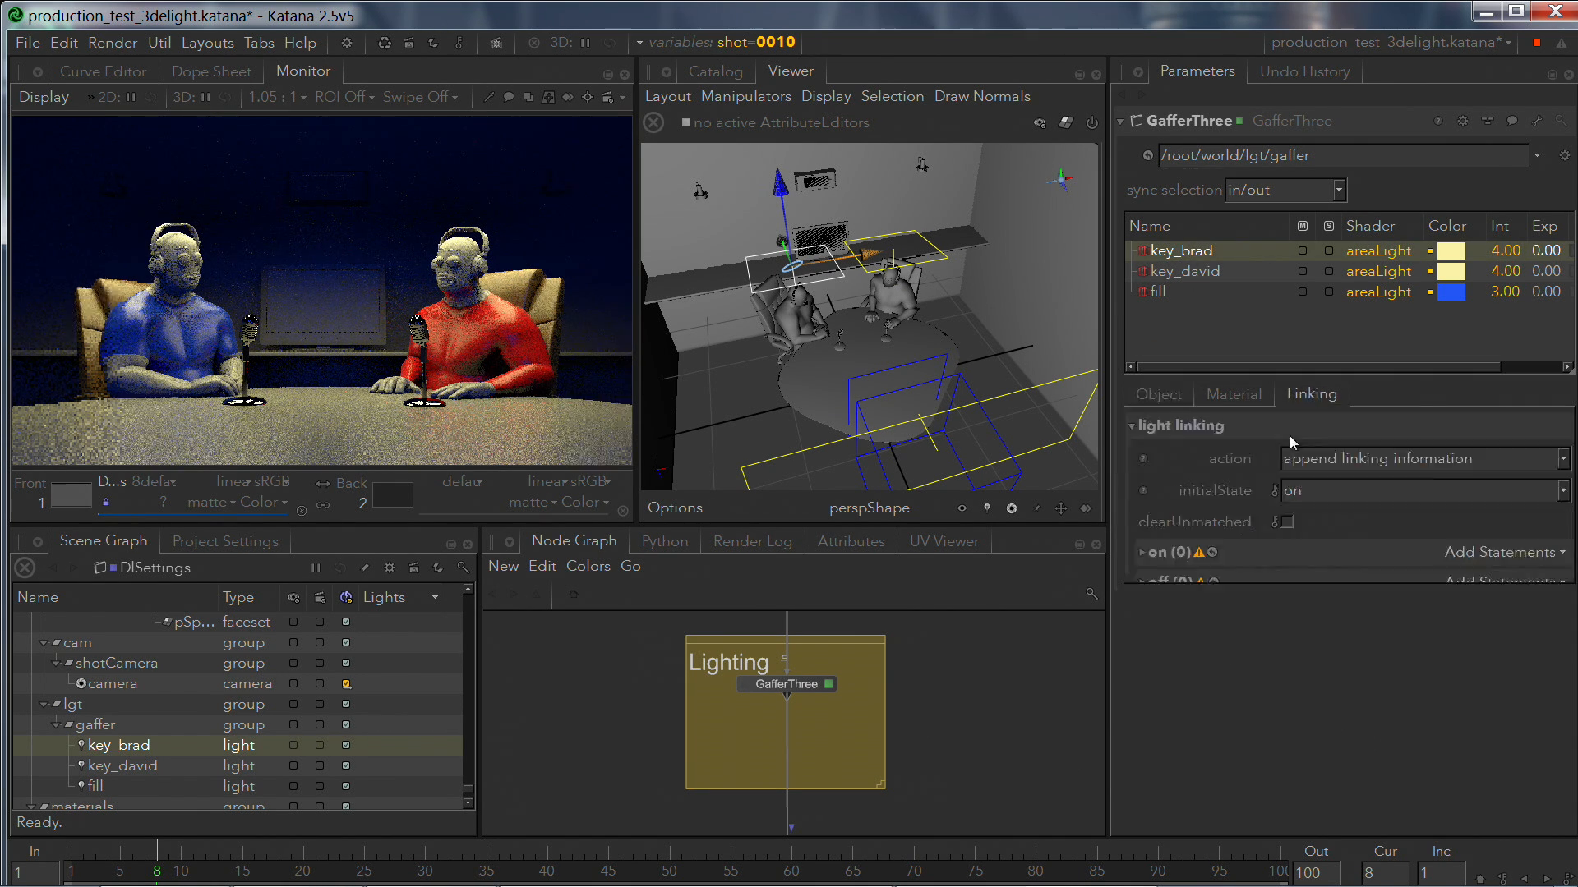
click(1319, 490)
click(1331, 554)
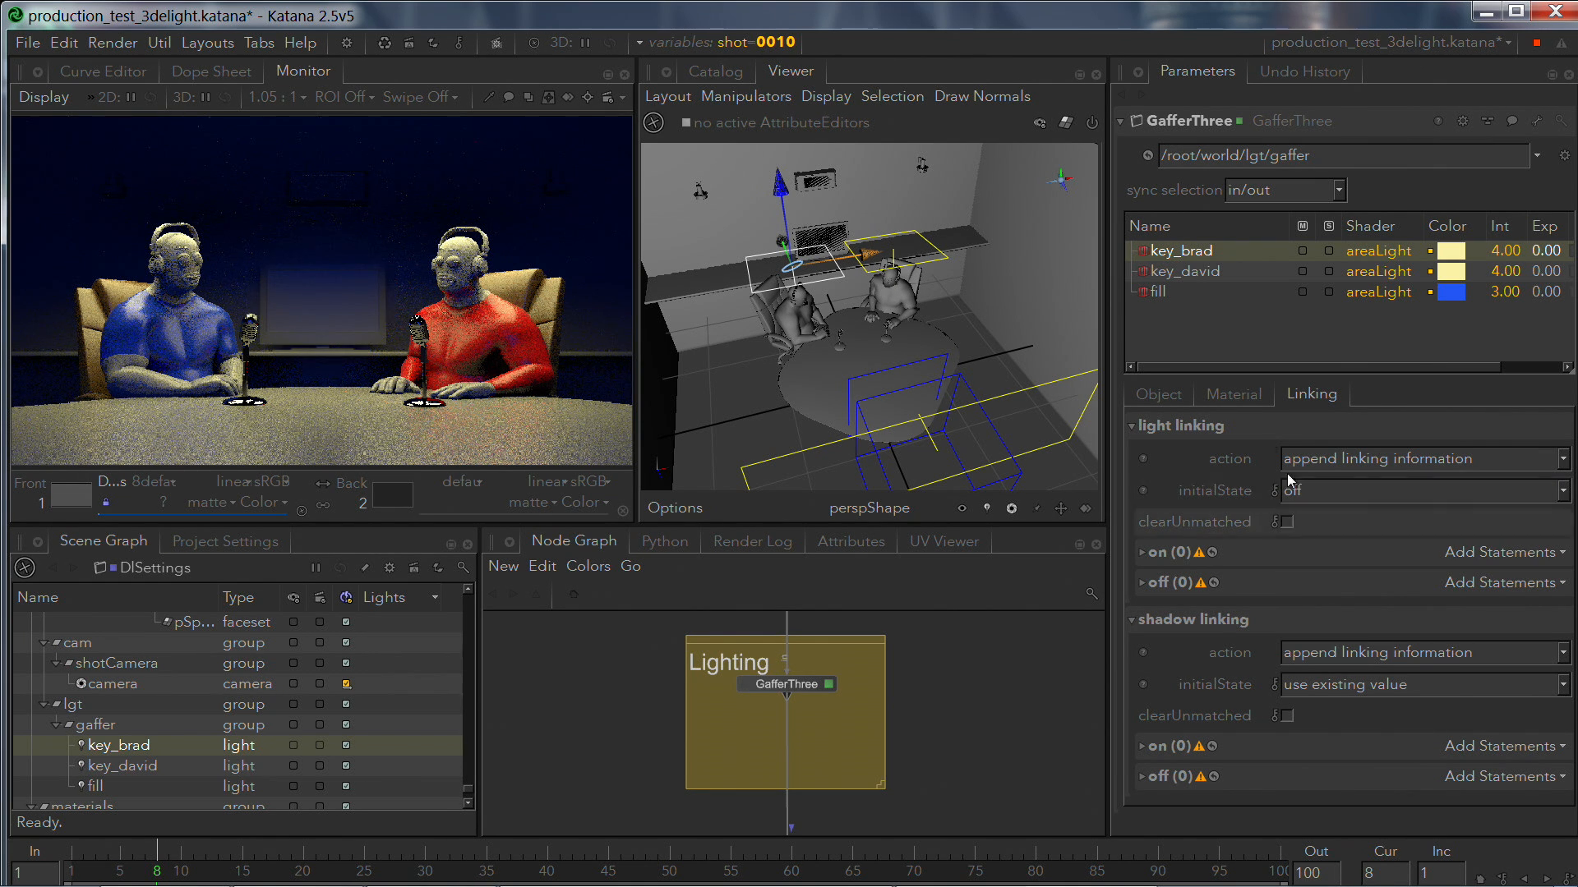
Step: Set key_david's light linking initial state to off
click(1205, 272)
click(1341, 492)
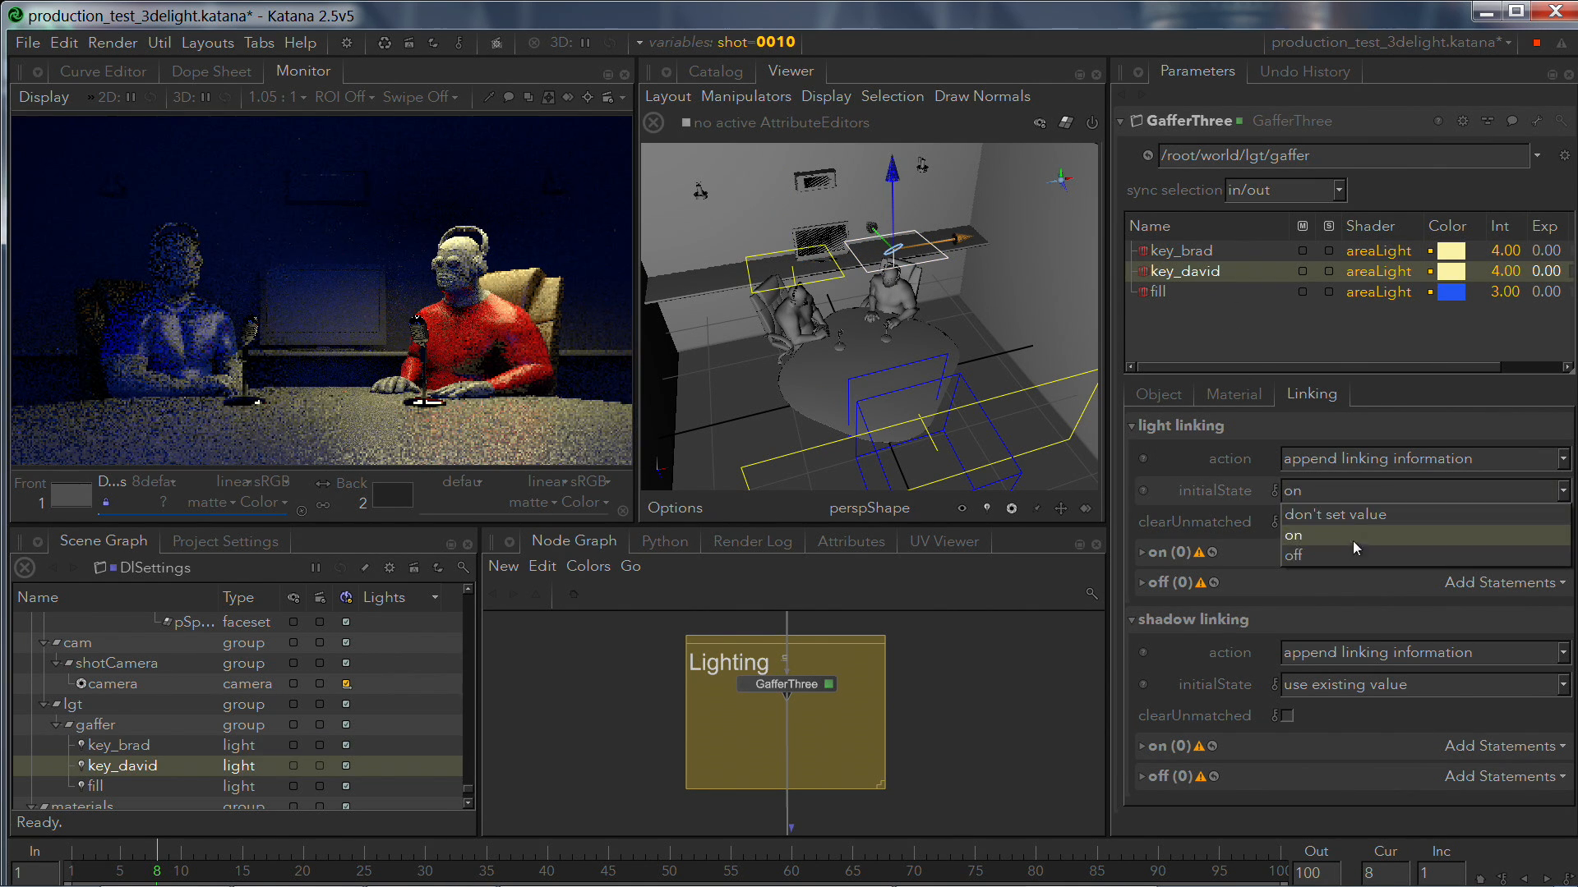
click(1348, 554)
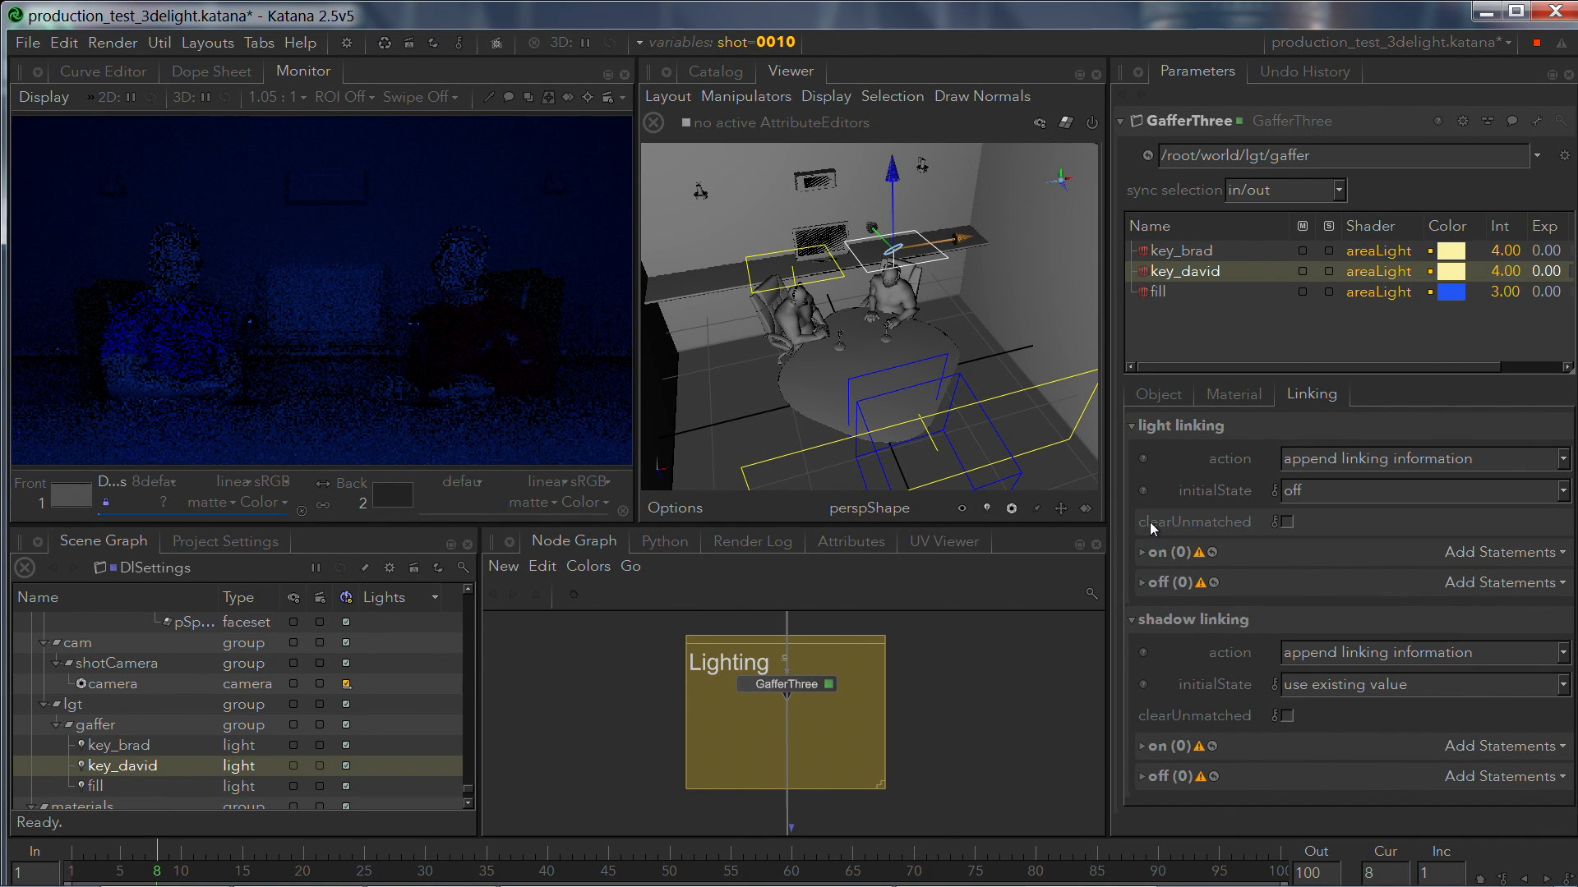
Step: Pick Brad in the render and add the chr_bolo_brad group to key_brad's light linking on list
click(1208, 253)
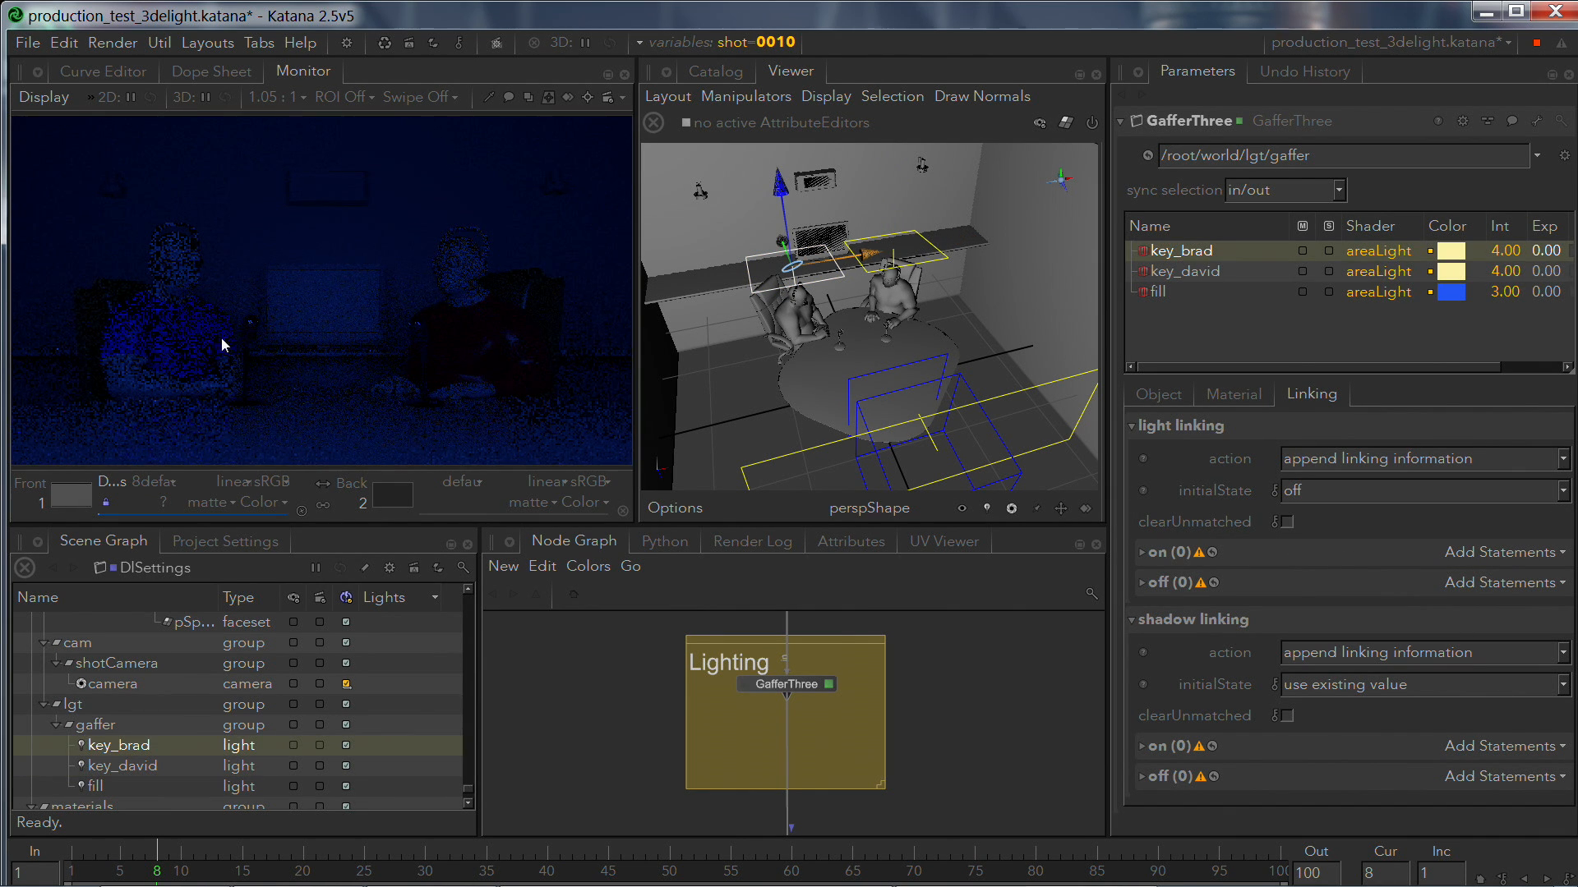
click(489, 97)
click(197, 360)
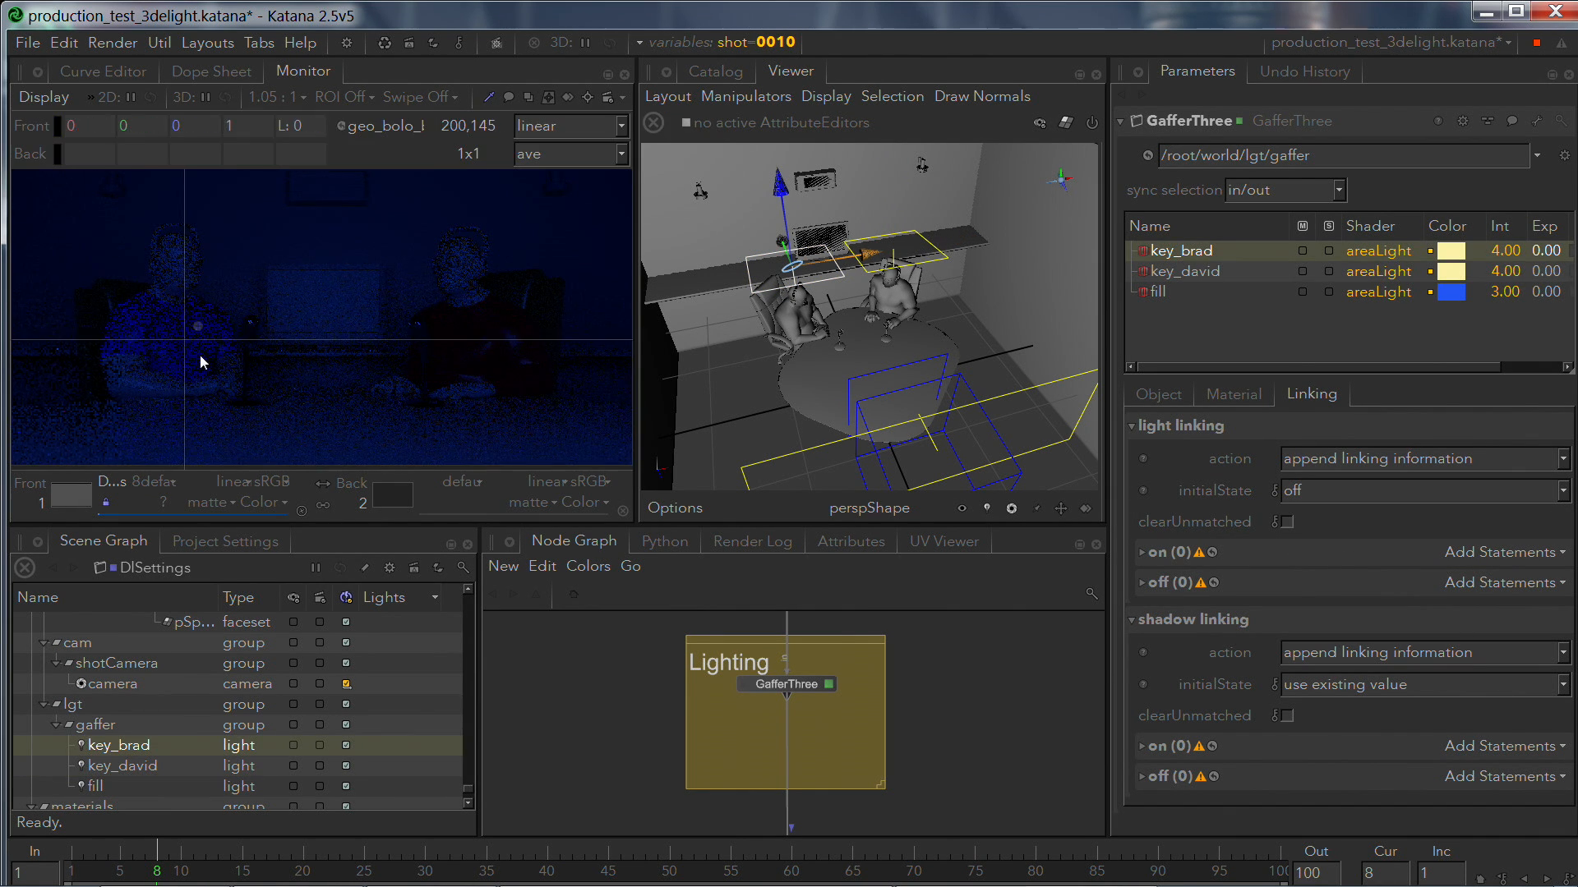
click(340, 127)
click(433, 138)
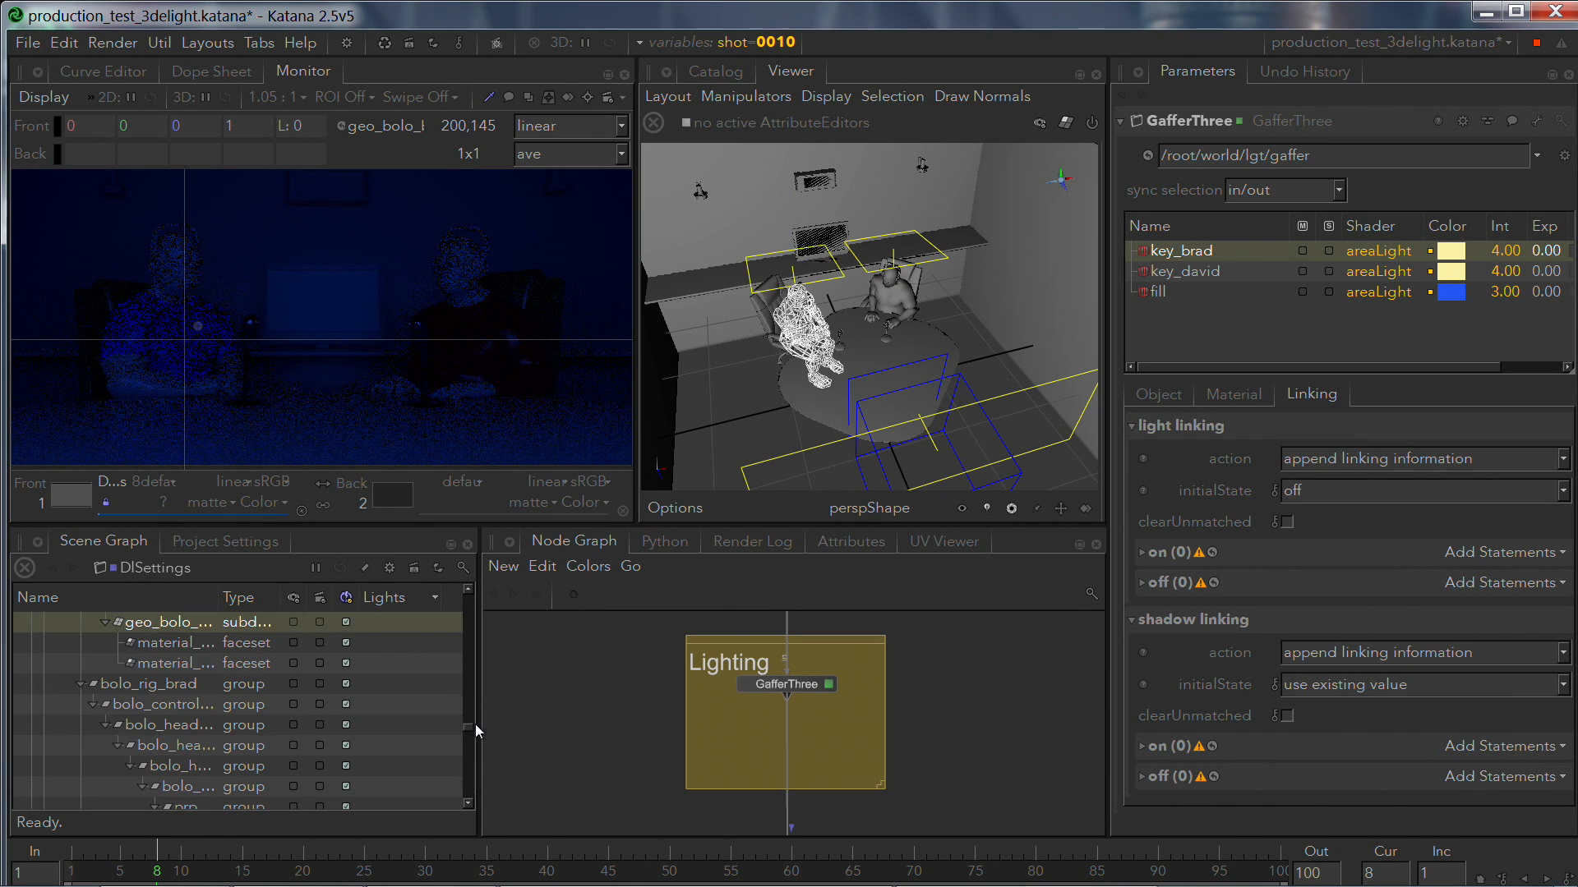
scroll(470, 722, up, 3)
scroll(470, 722, down, 2)
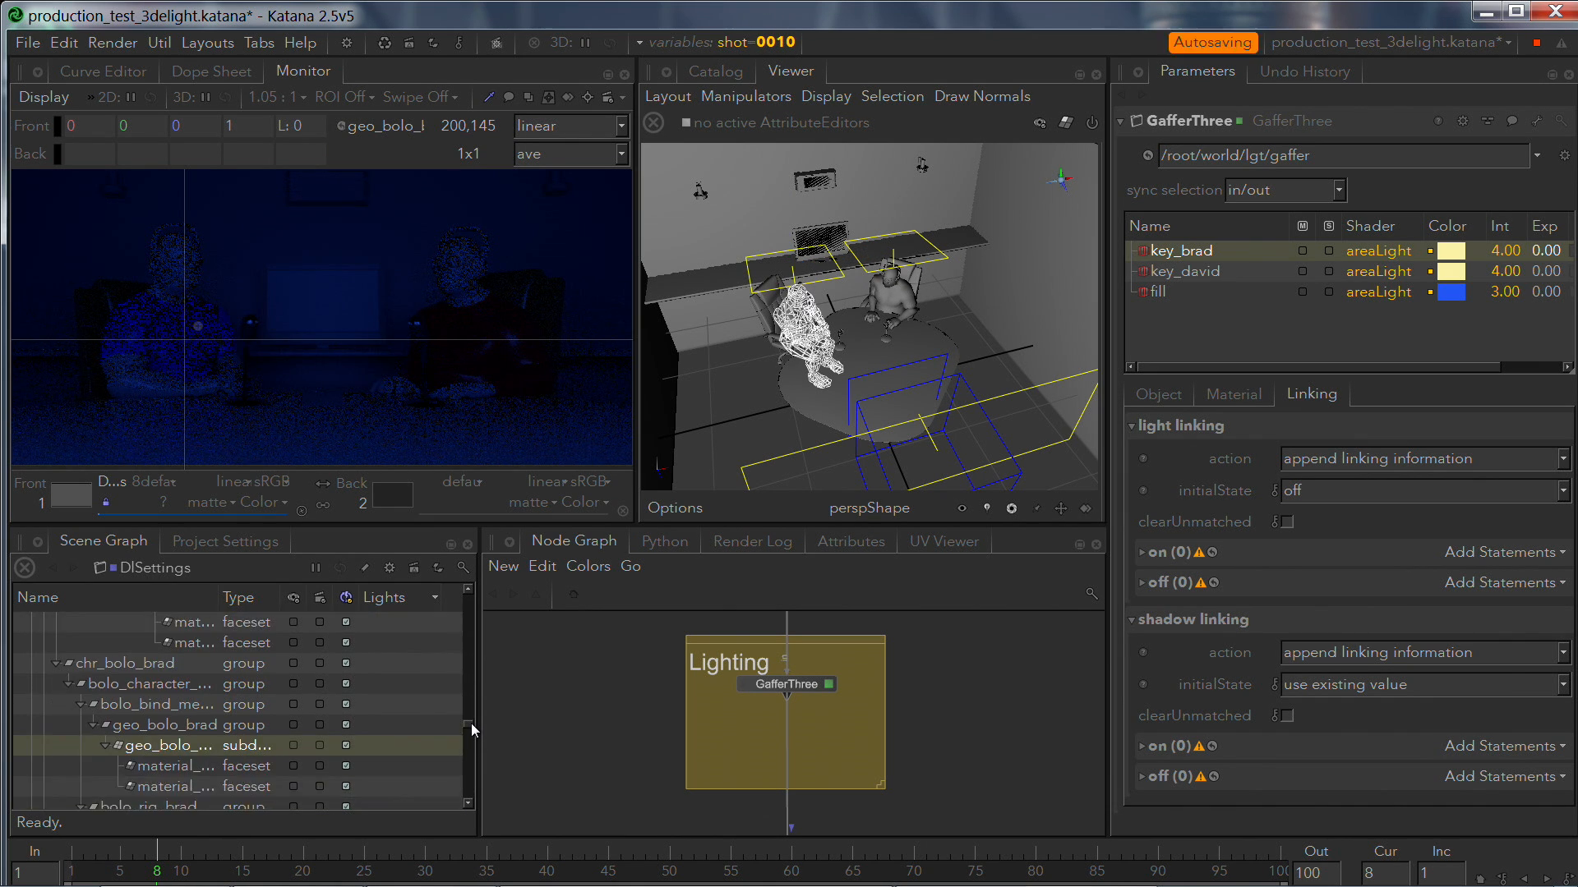
drag(171, 636, 1488, 553)
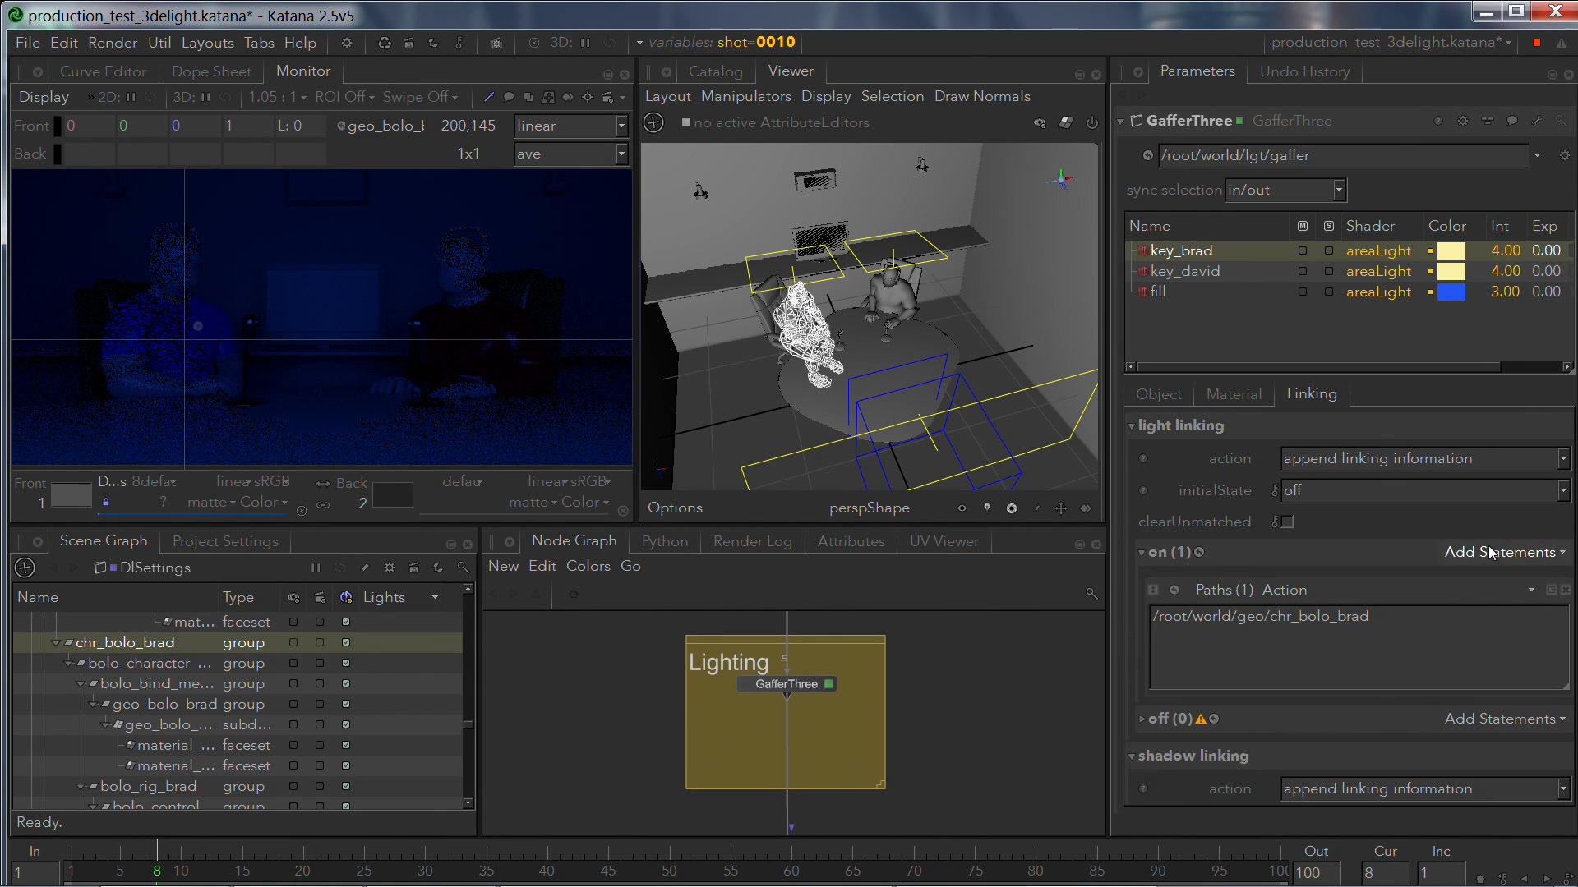
Step: Pick David in the render and add the chr_bolo_david group to key_david's light linking on list
click(1208, 271)
click(478, 313)
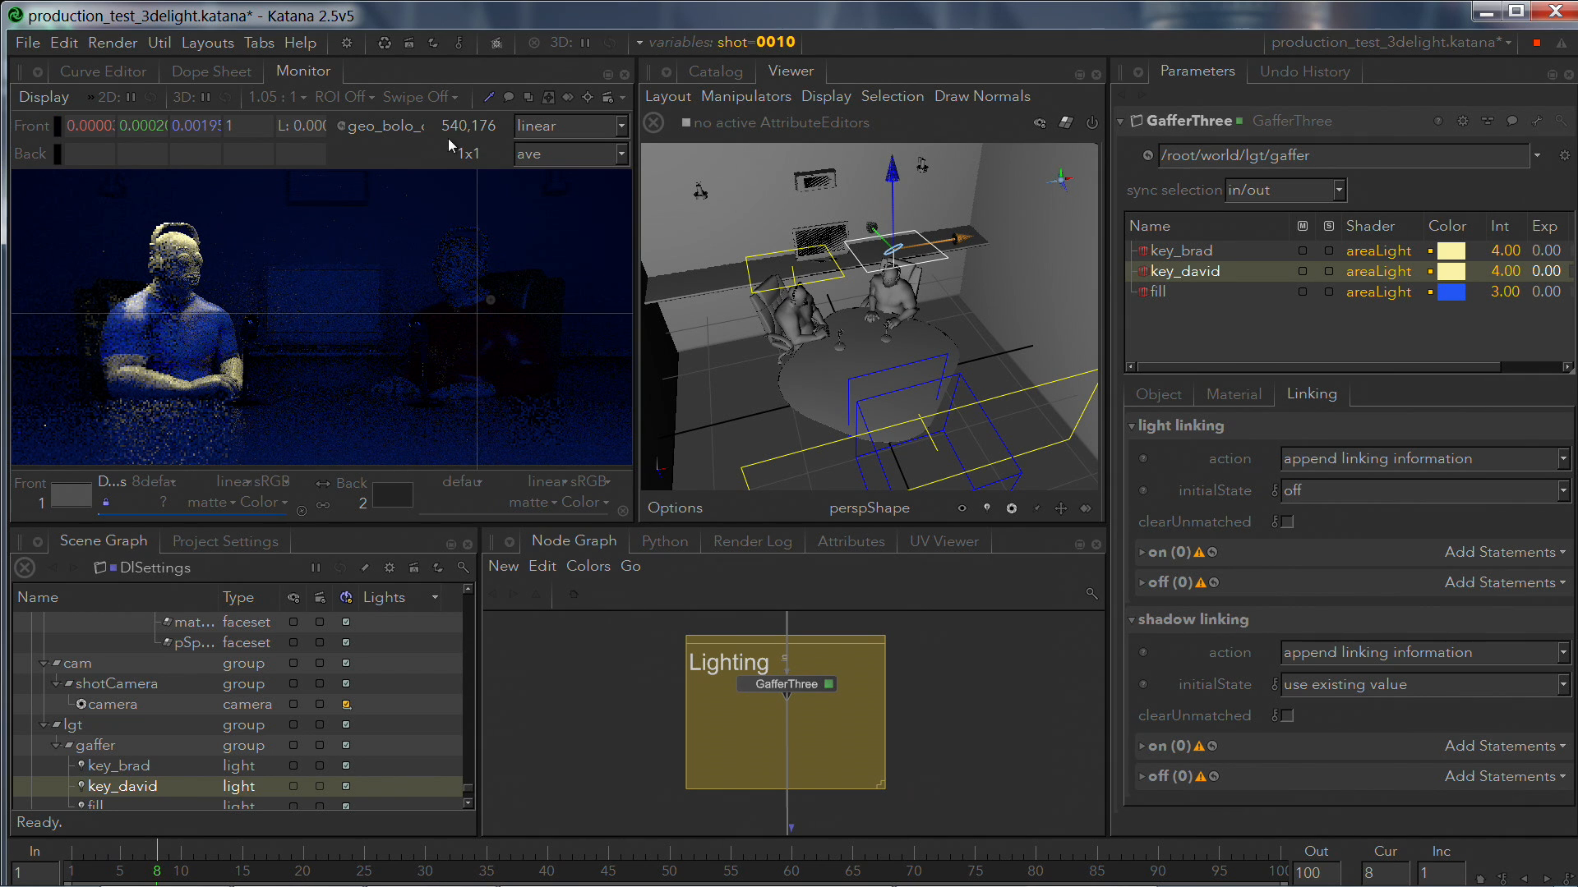
click(343, 128)
click(387, 146)
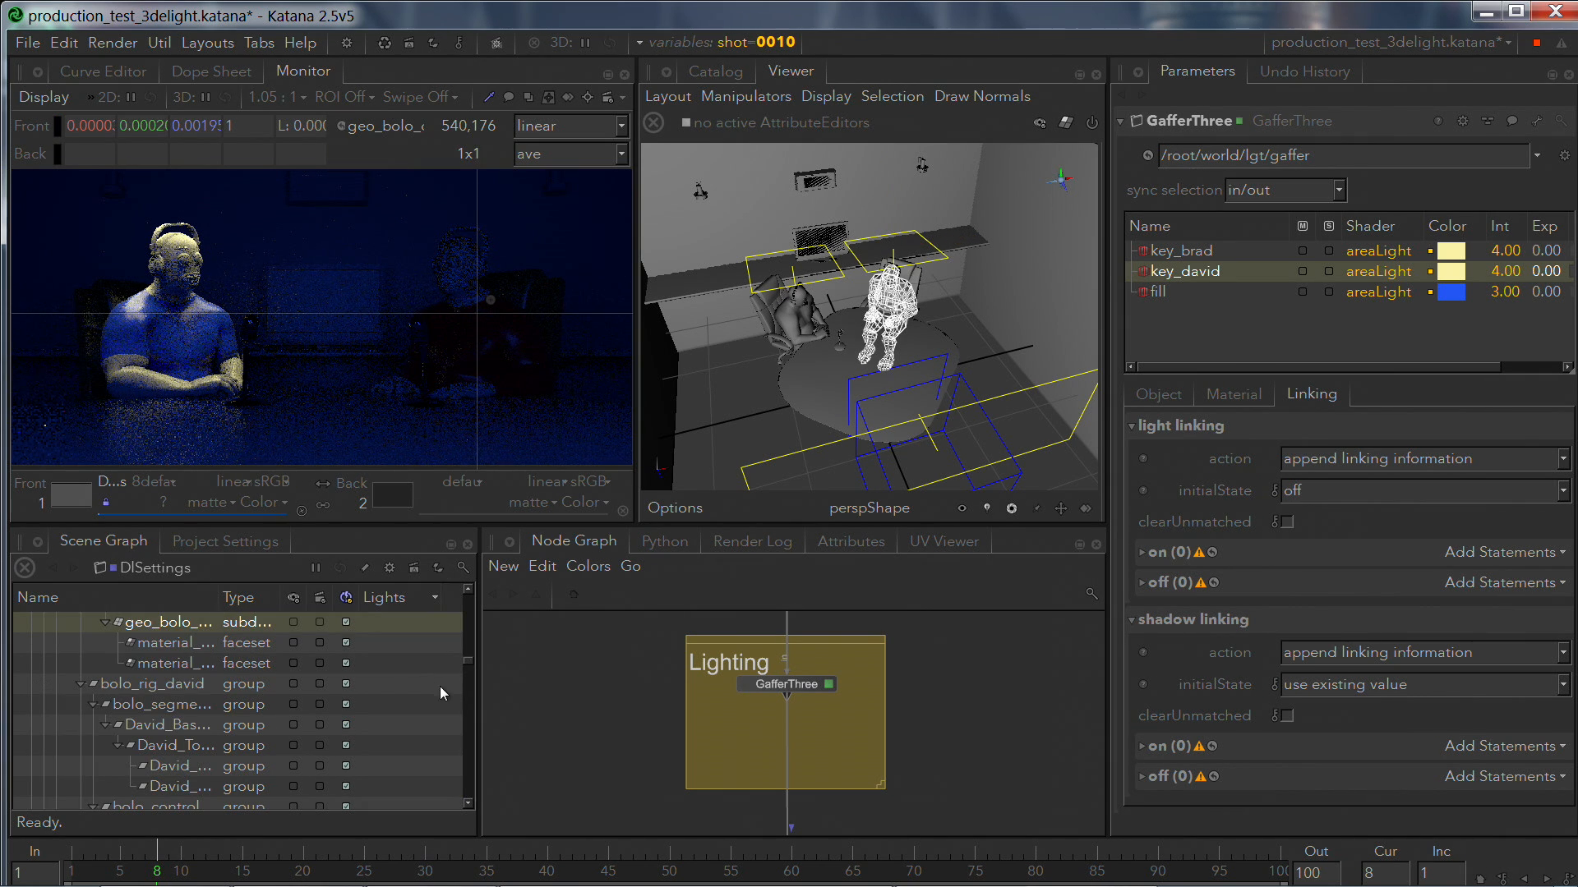
click(468, 588)
click(467, 588)
click(468, 587)
click(468, 588)
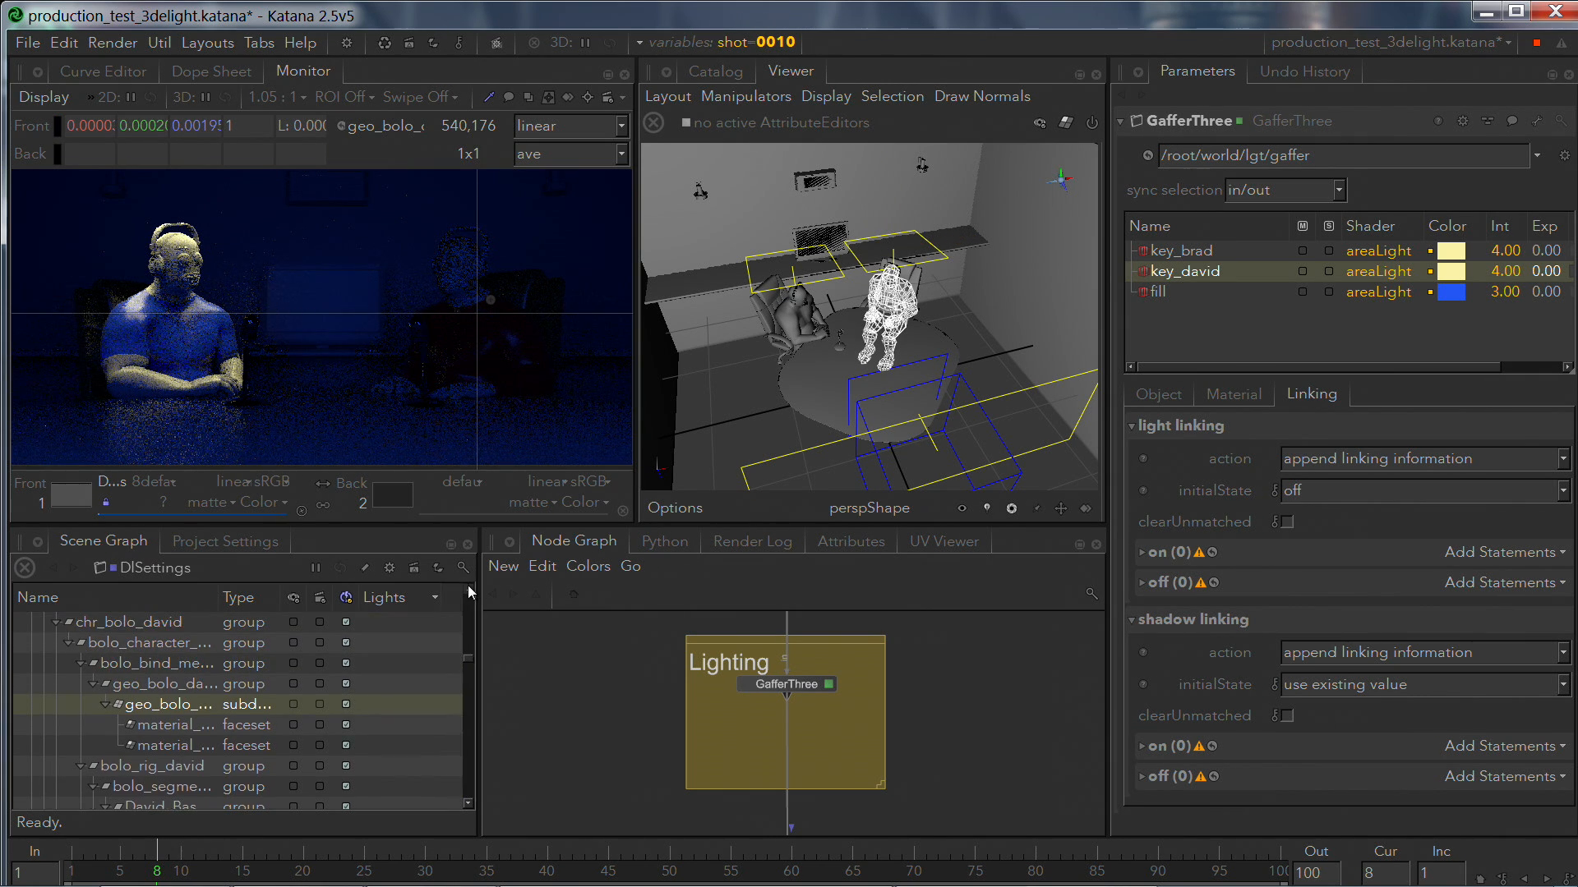
click(468, 588)
click(467, 588)
click(467, 588)
drag(176, 684, 1497, 558)
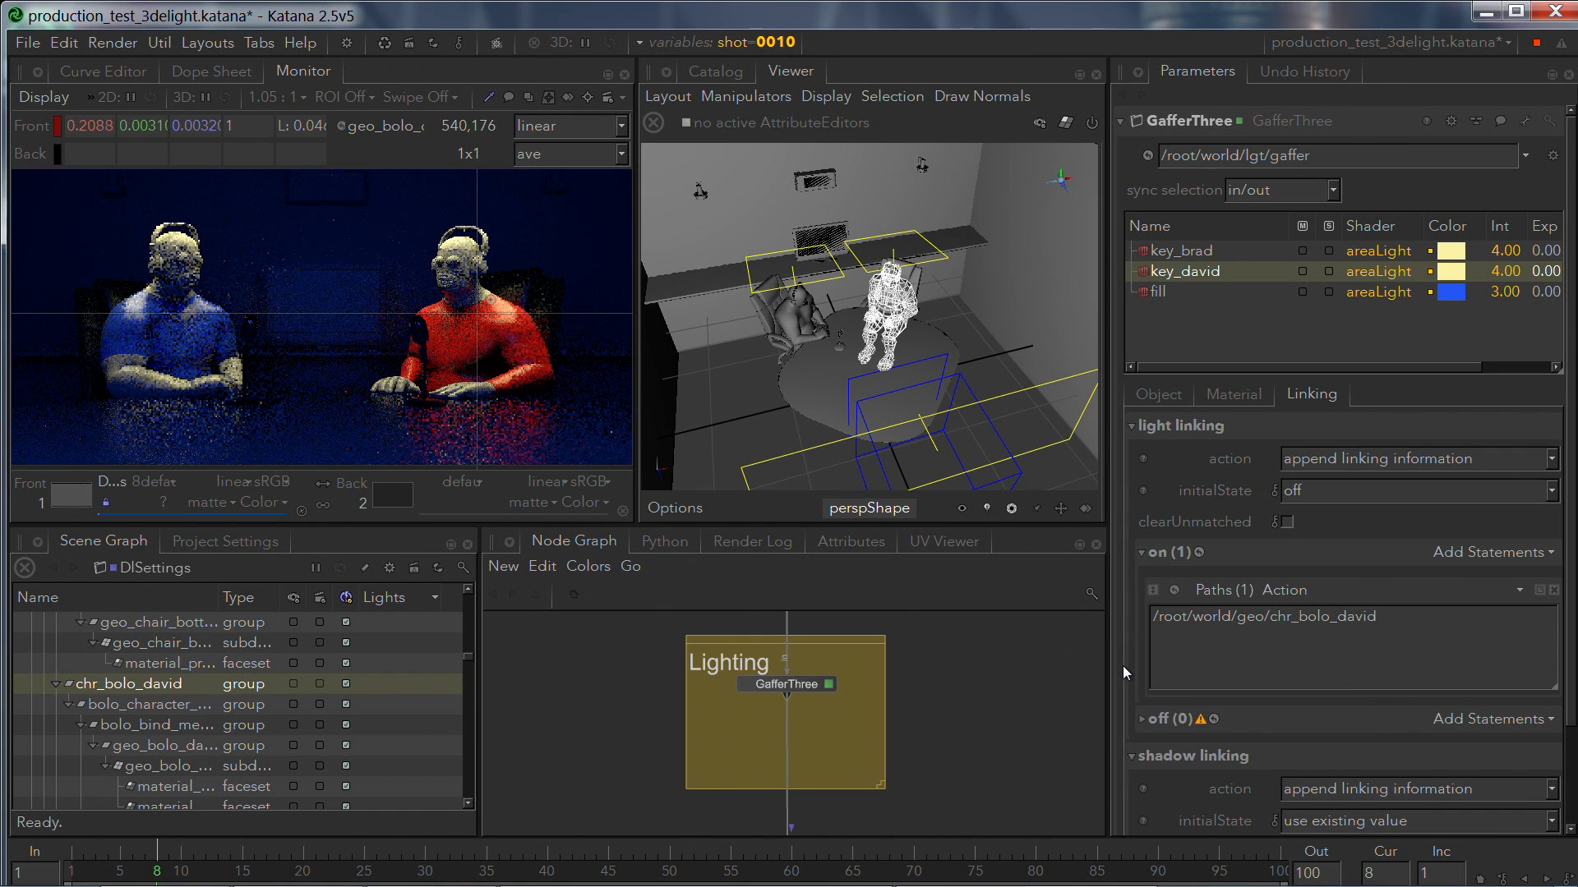
Step: Add a new area light to the gaffer and rename it key_top
click(1205, 253)
click(1213, 272)
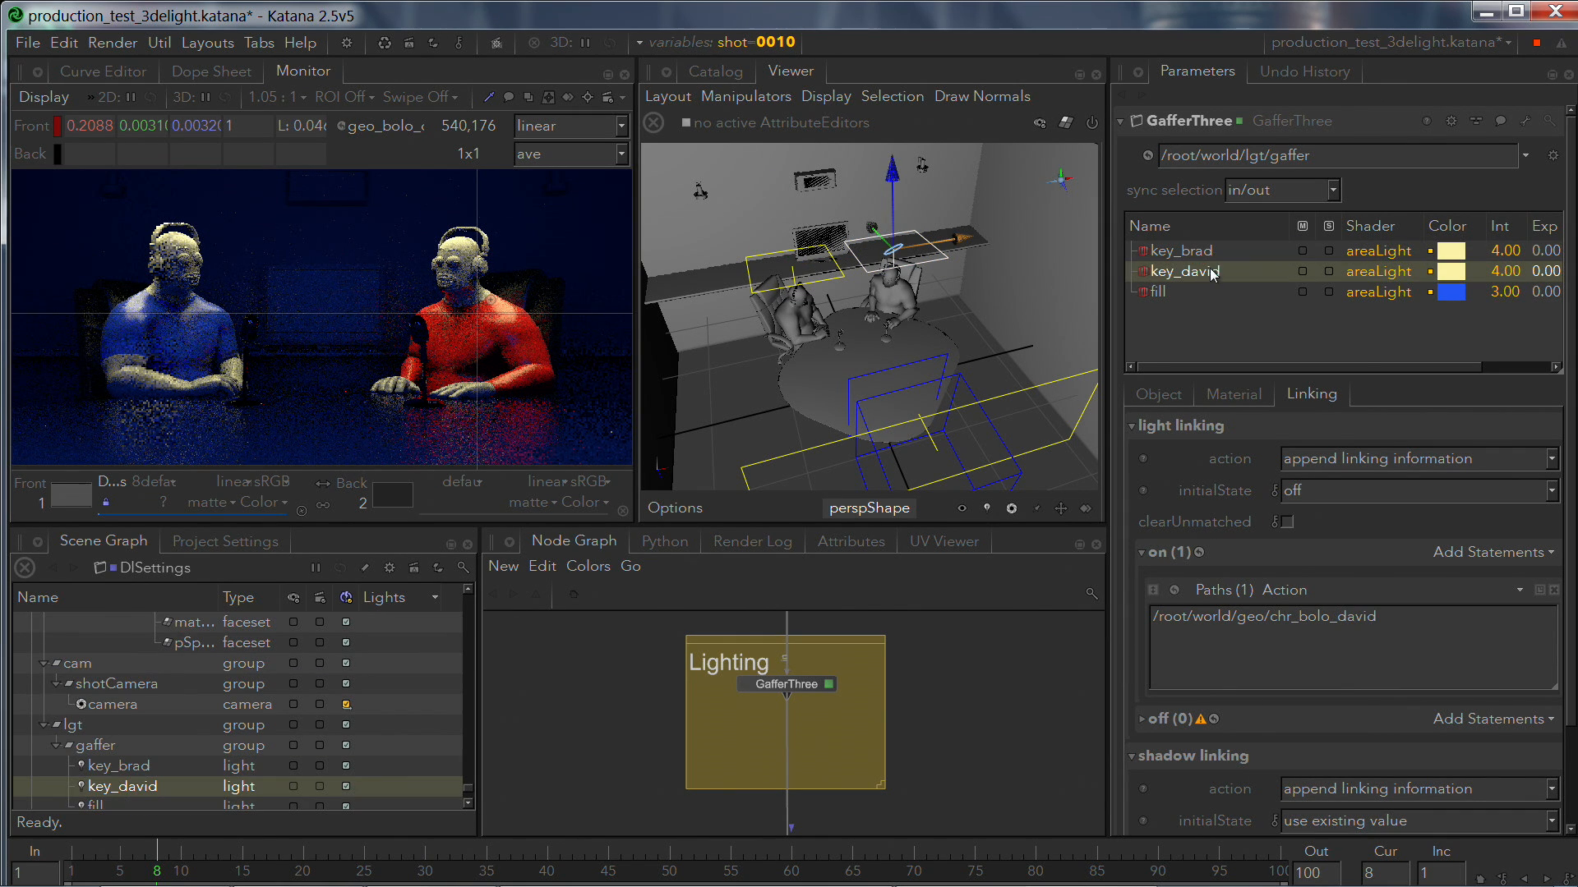
click(1202, 317)
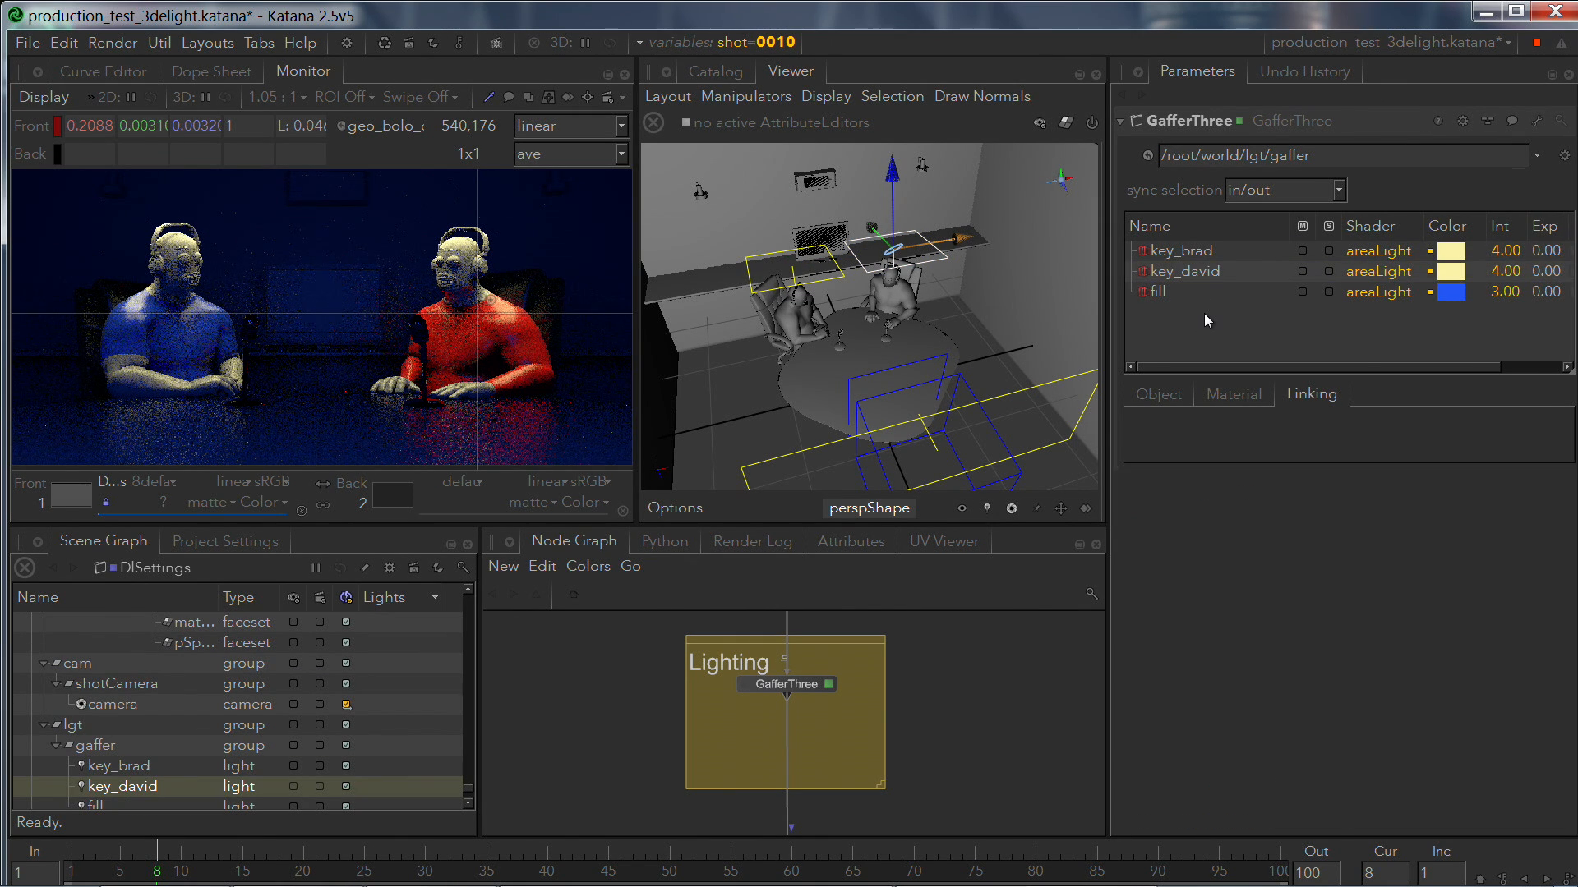
key(ctrl+shift+a)
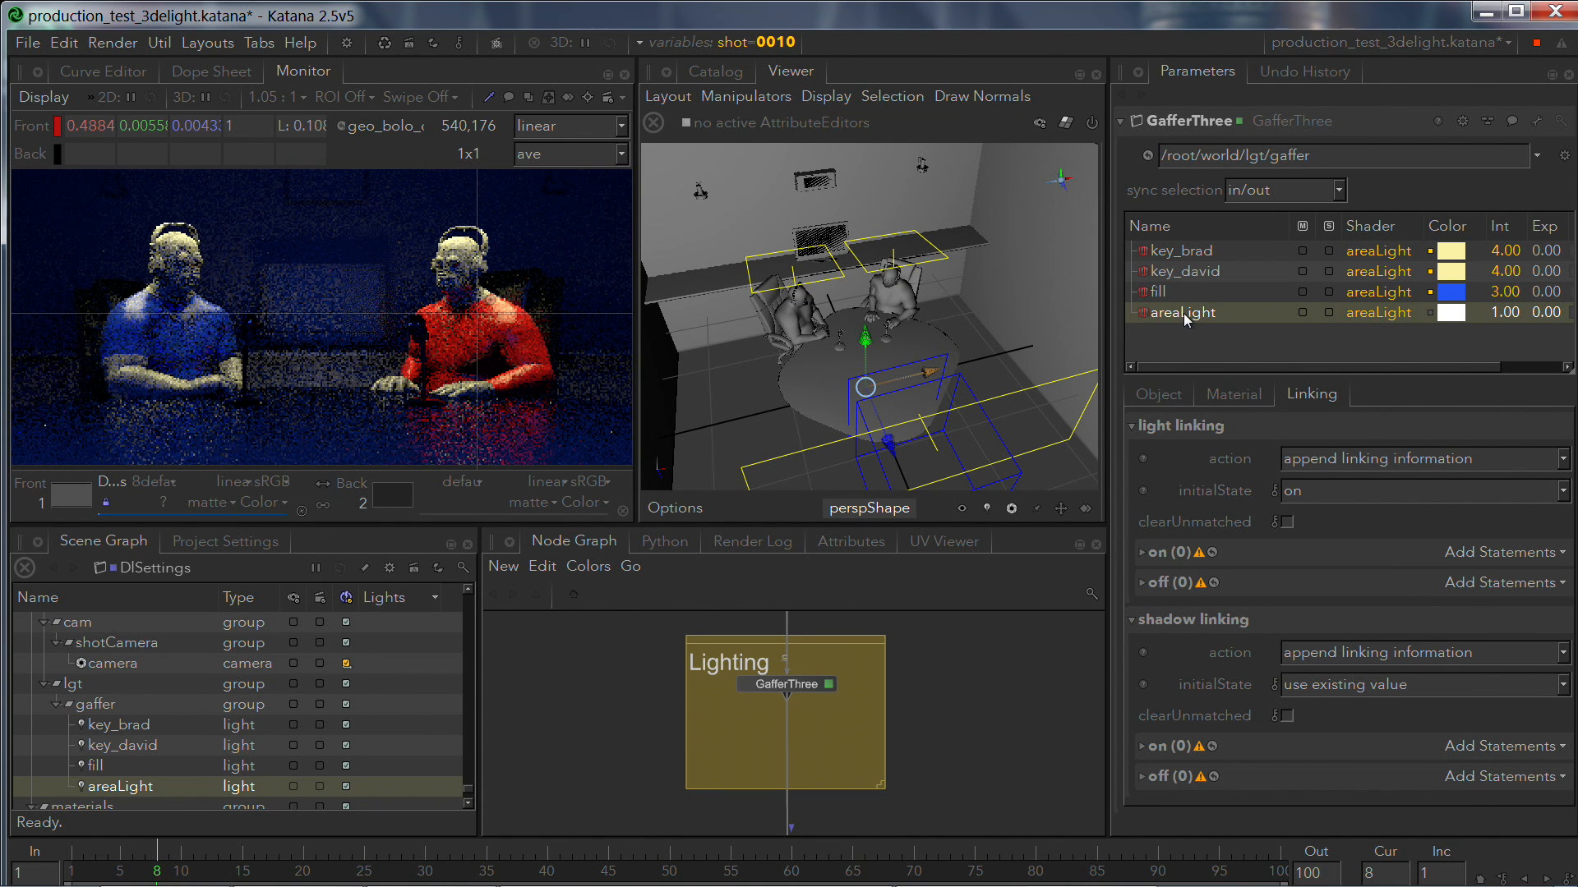
double_click(1190, 314)
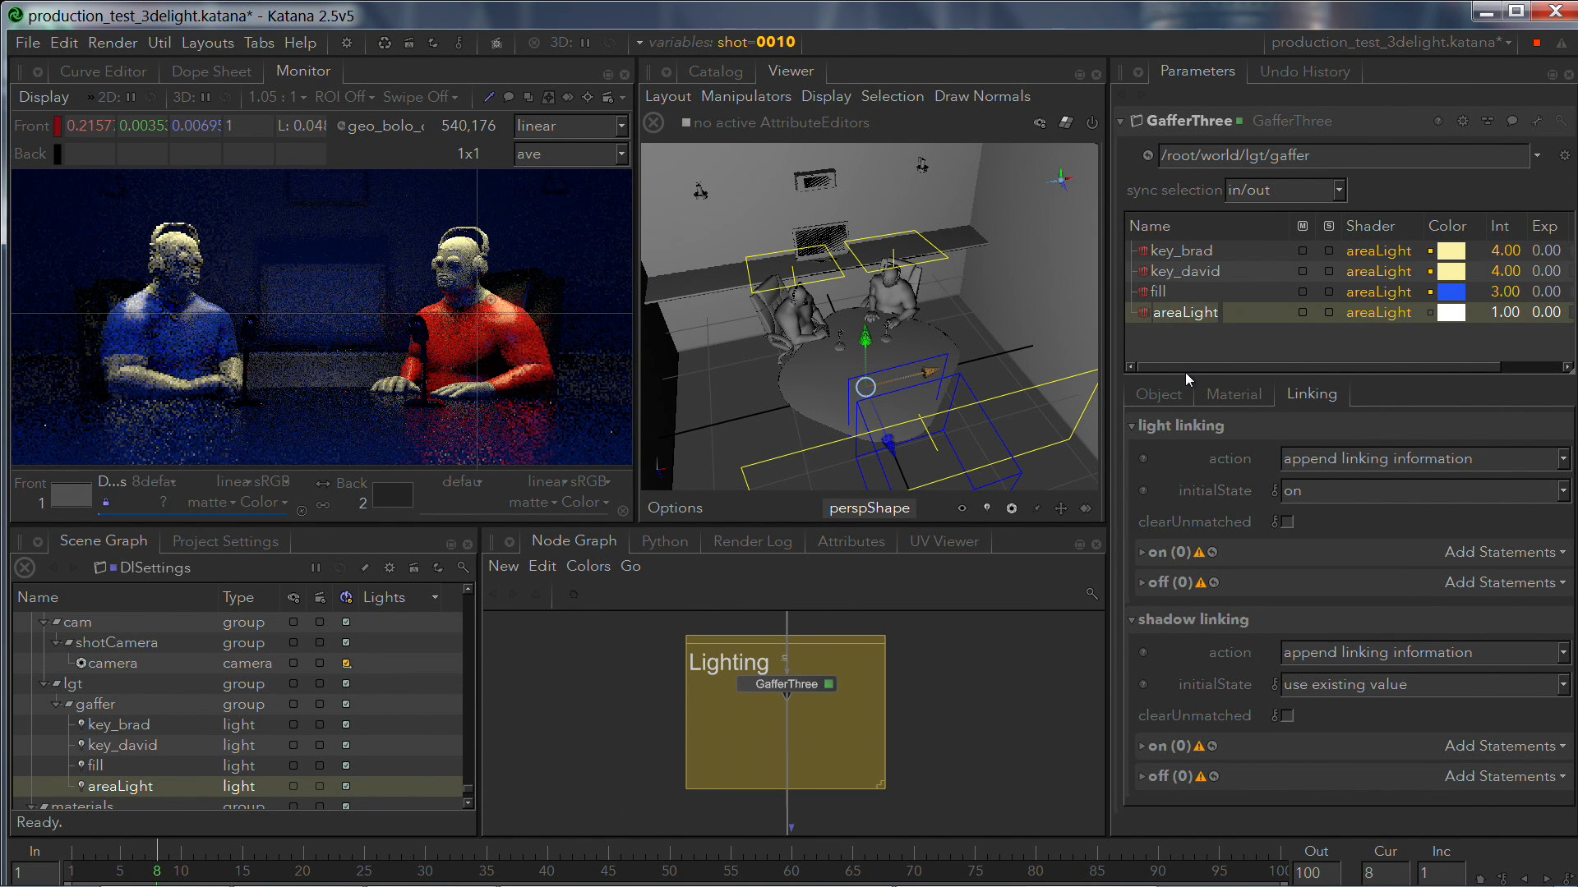
key(BackSpace)
text(ke)
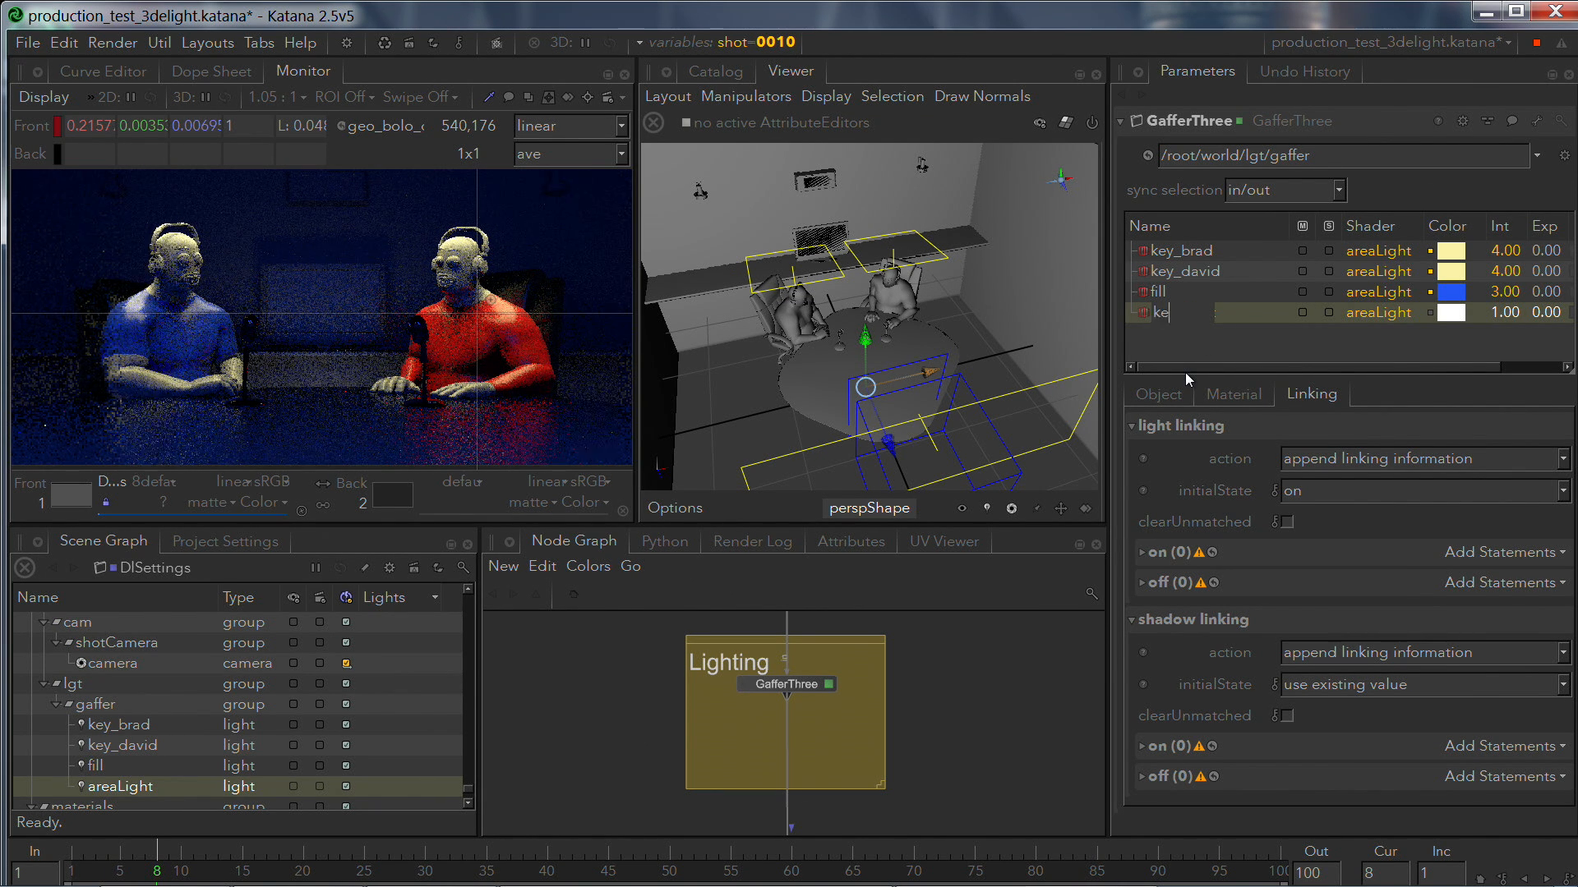
text(y_top)
key(Return)
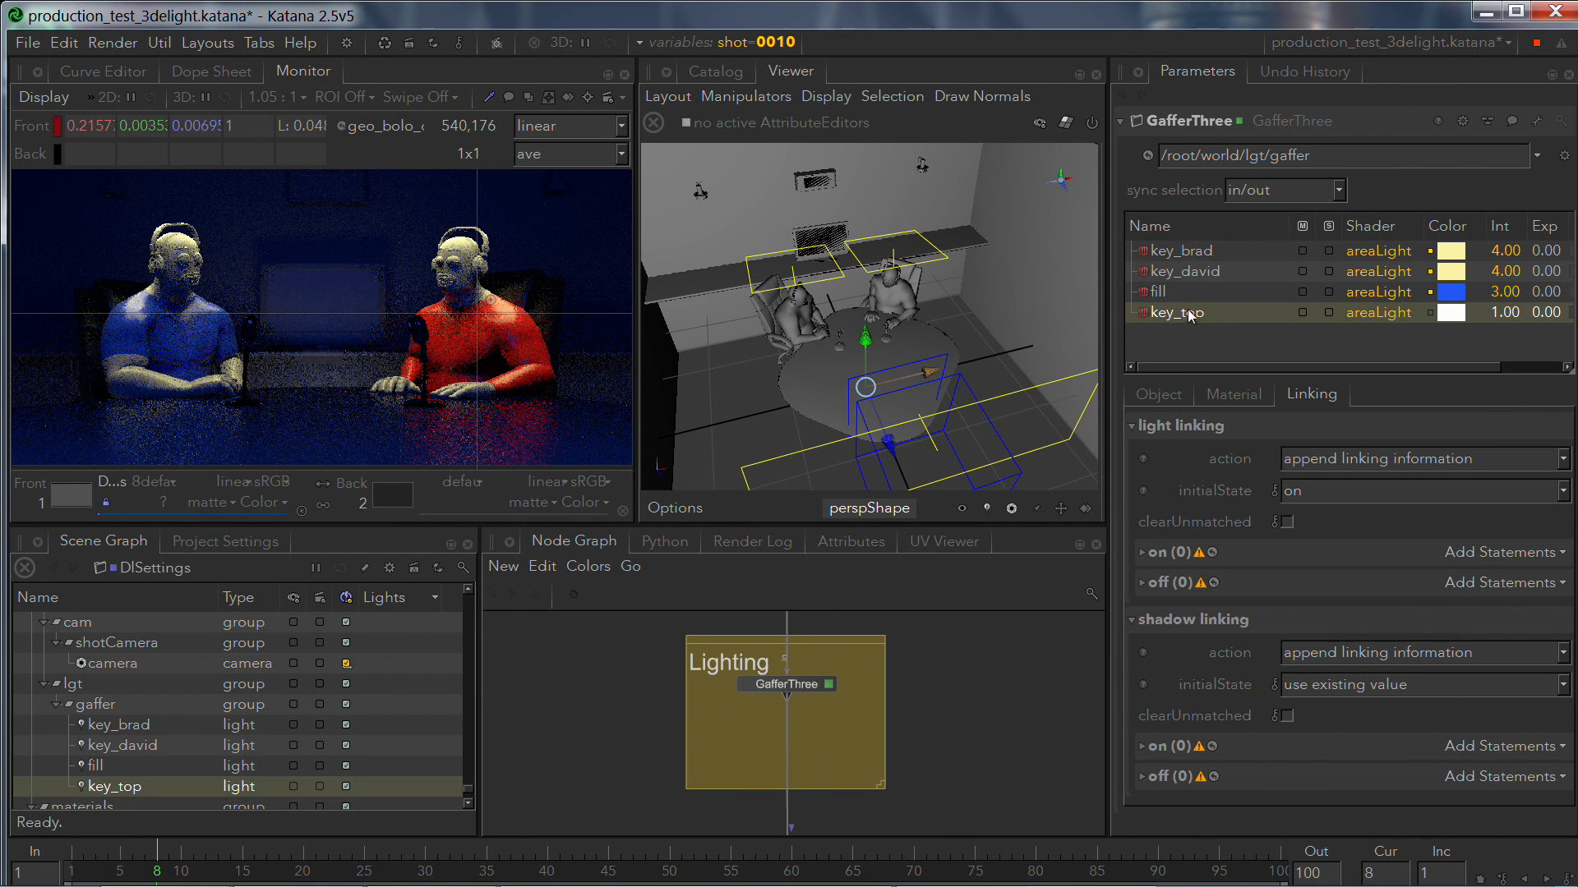
Step: Order key_top after key_david and move and rotate it to hang above the table
drag(1192, 314, 1212, 292)
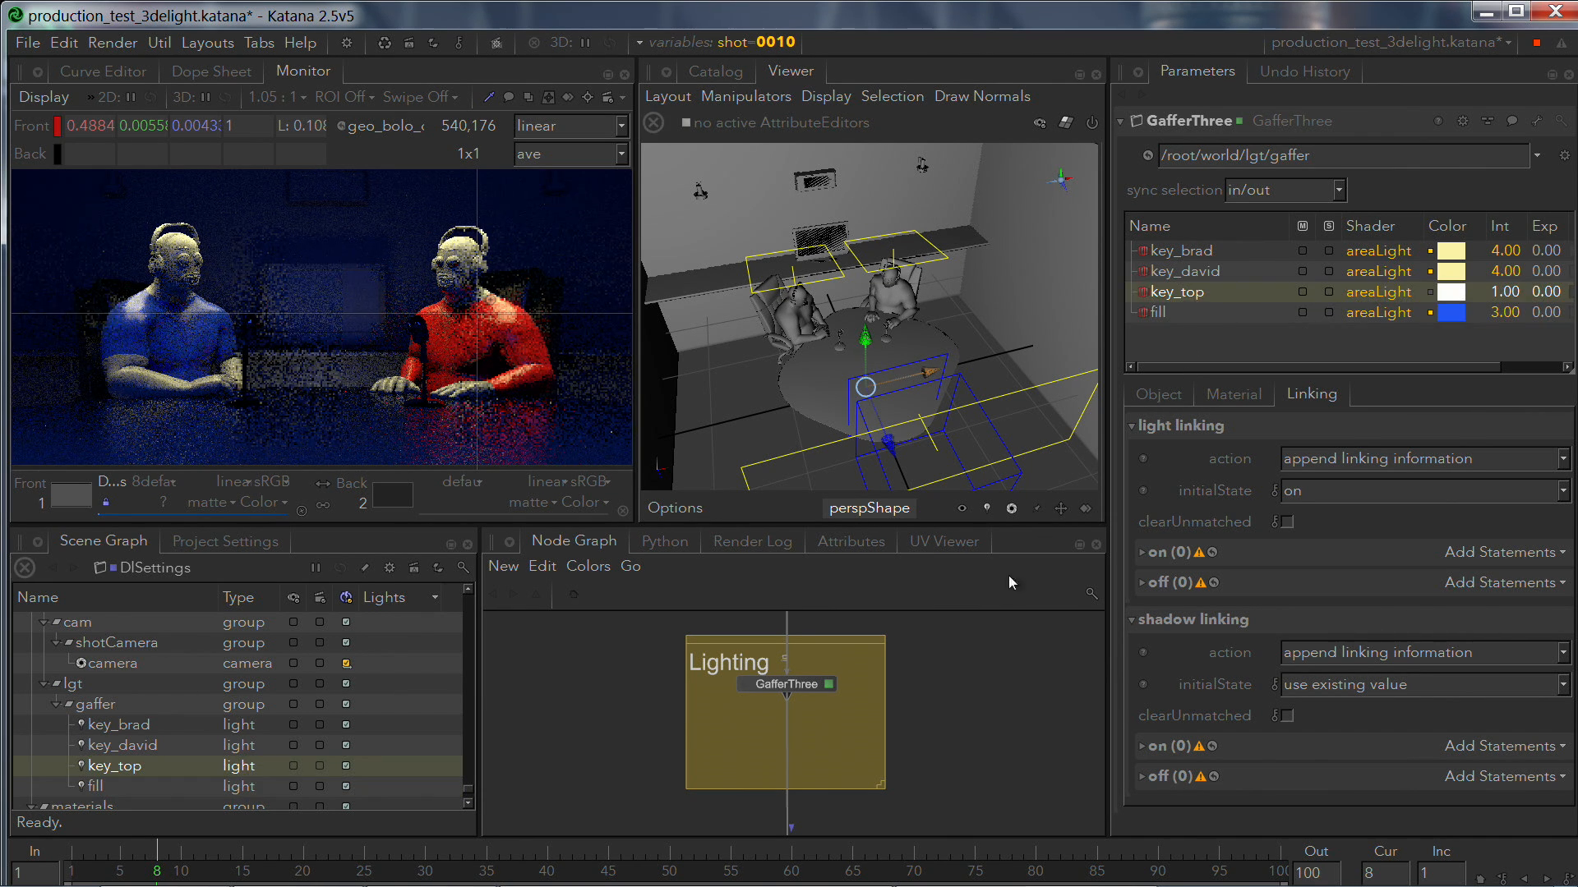
drag(864, 339, 866, 175)
key(e)
drag(904, 262, 918, 153)
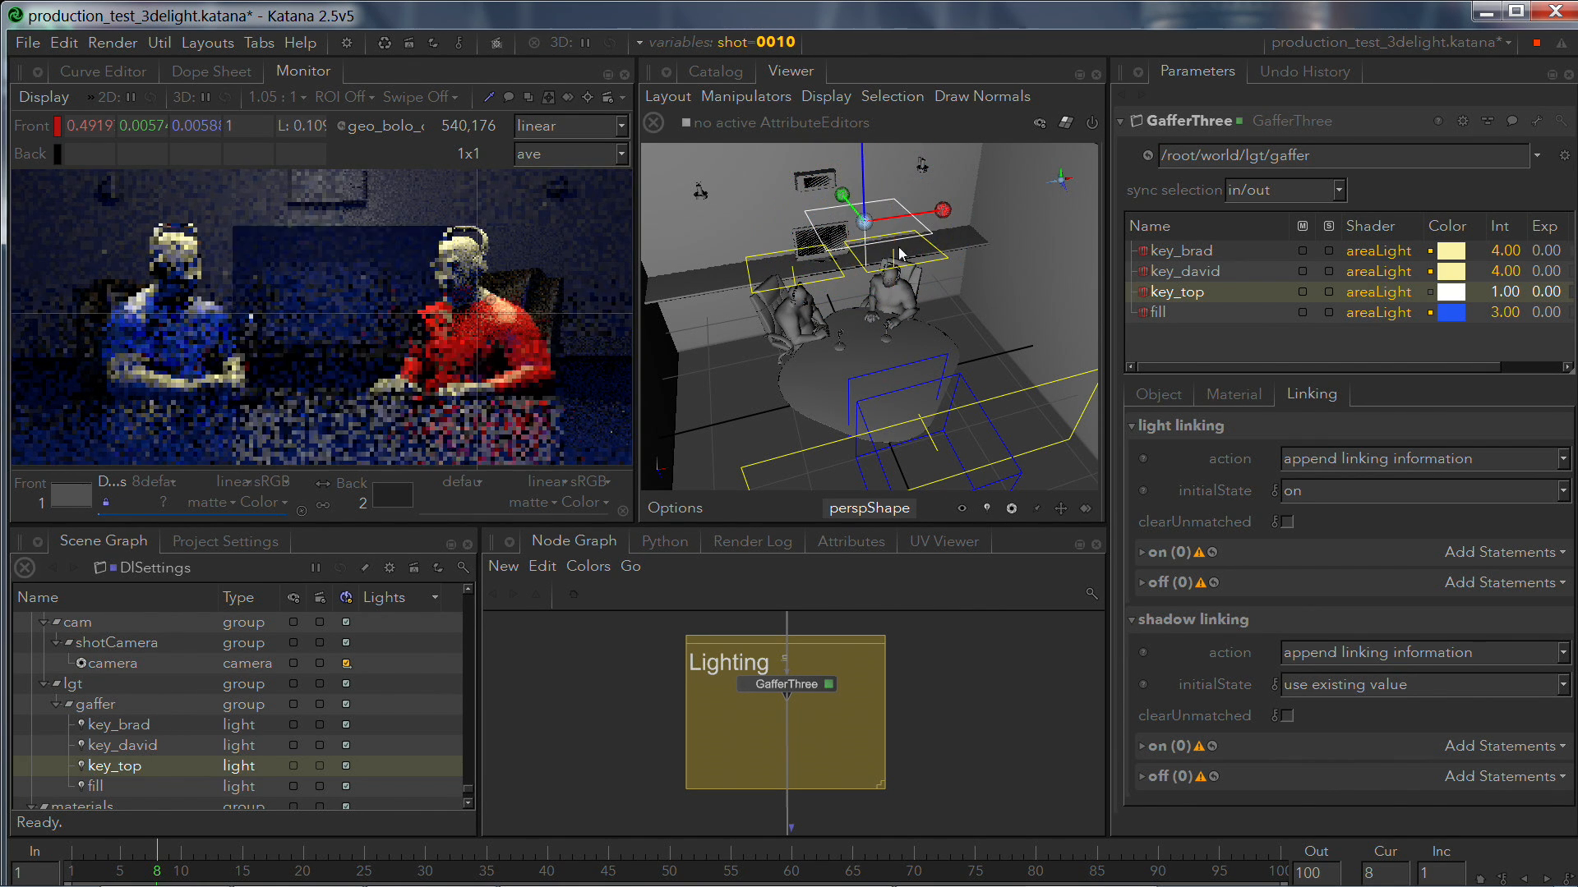
key(w)
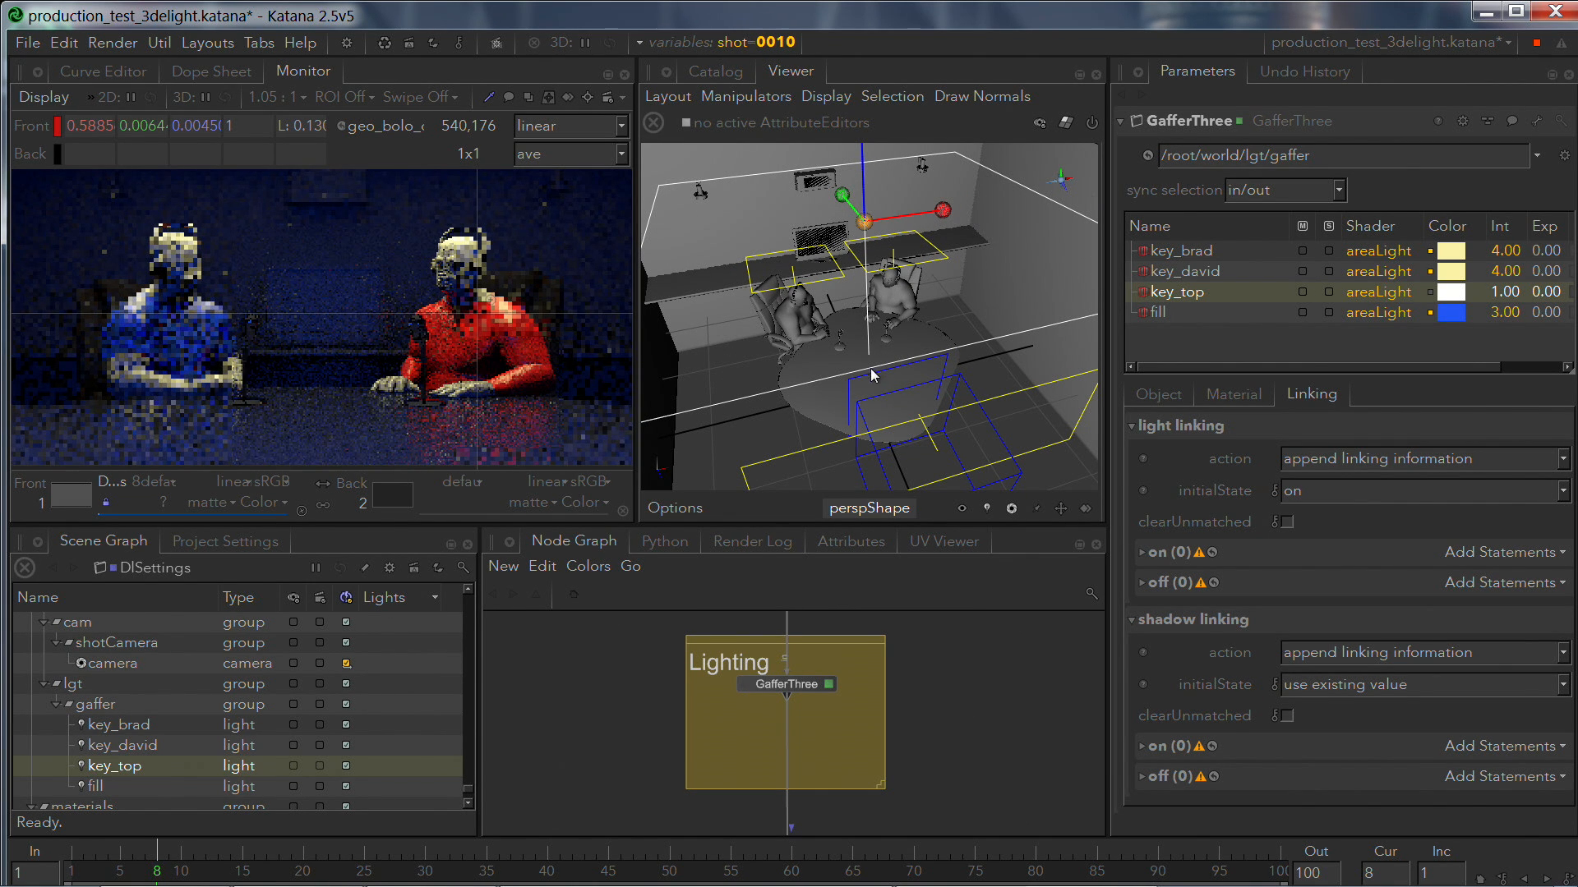
alt+drag(883, 370, 881, 277)
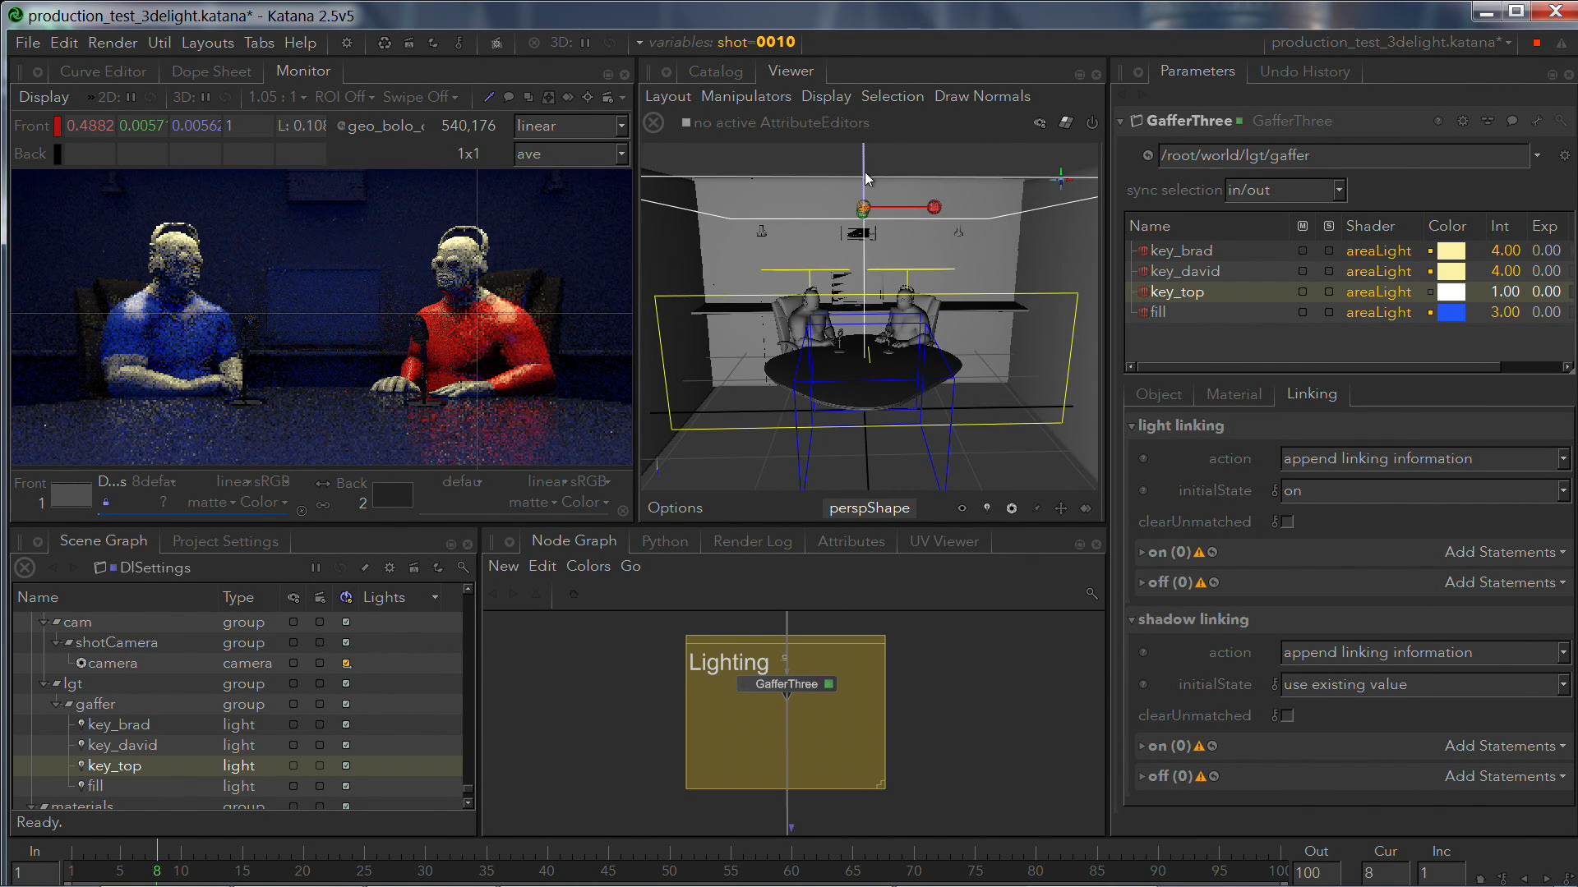
drag(870, 164, 866, 153)
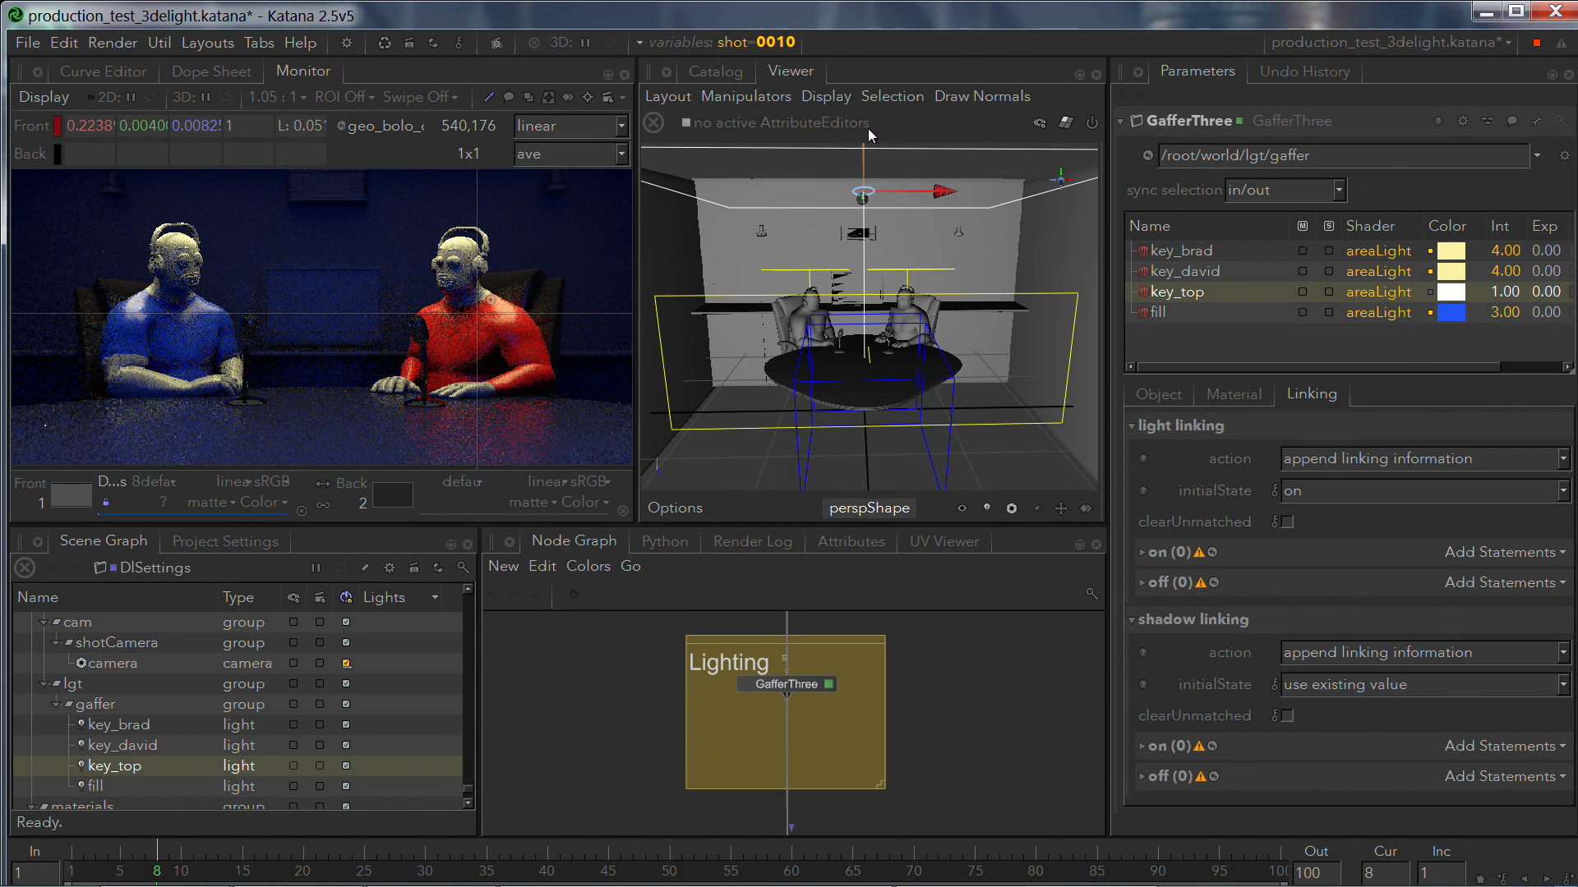
Step: Set key_top's intensity to 9 and both key lights' intensities to 3
click(1521, 288)
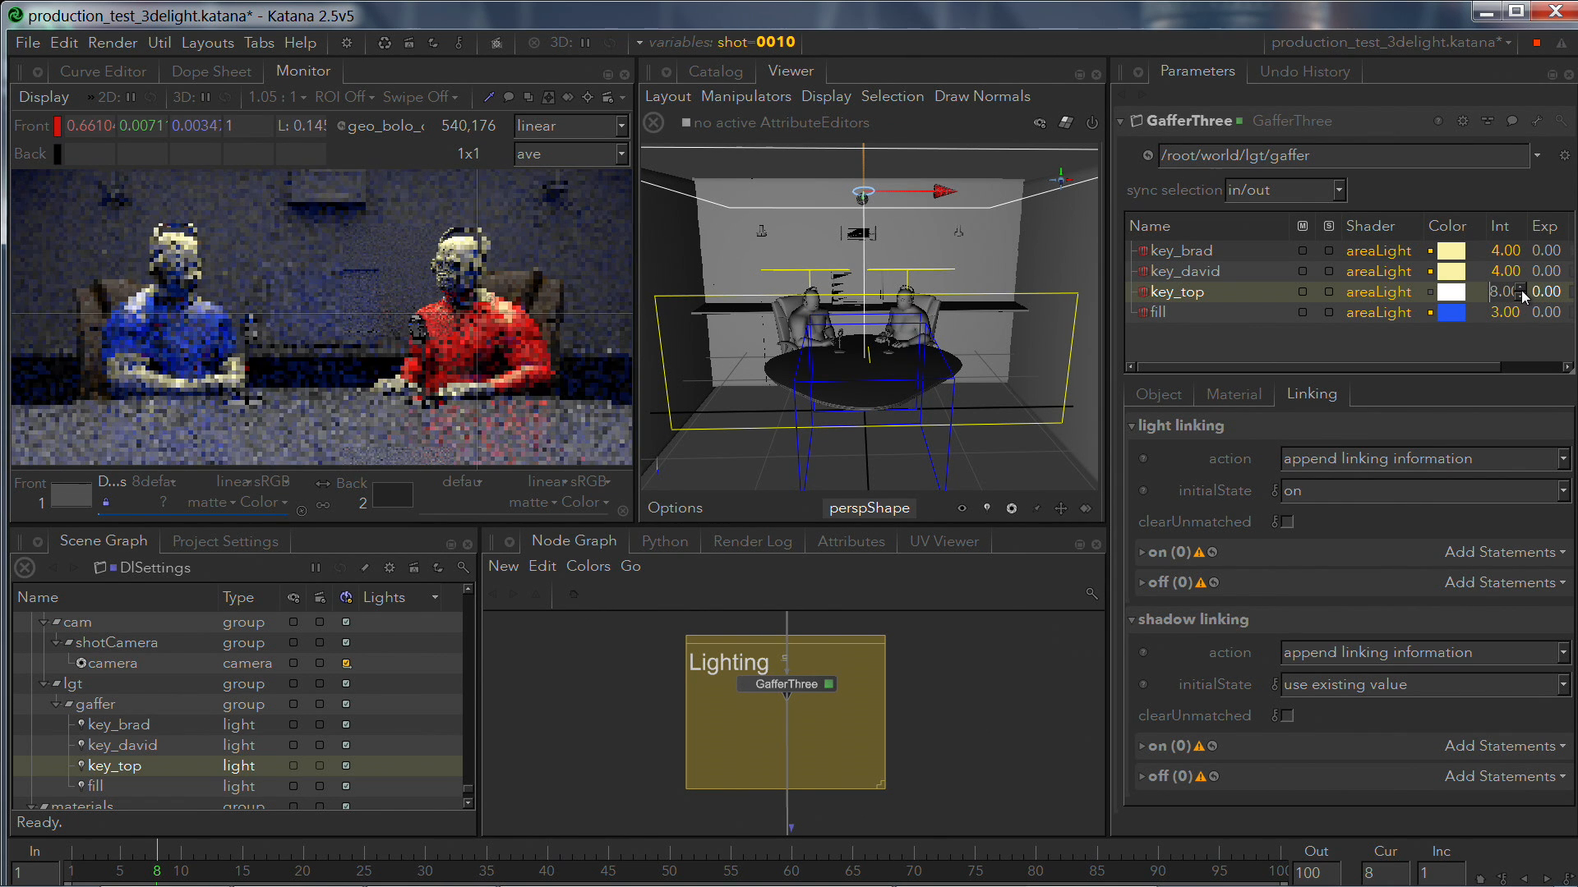
click(1521, 290)
click(1519, 269)
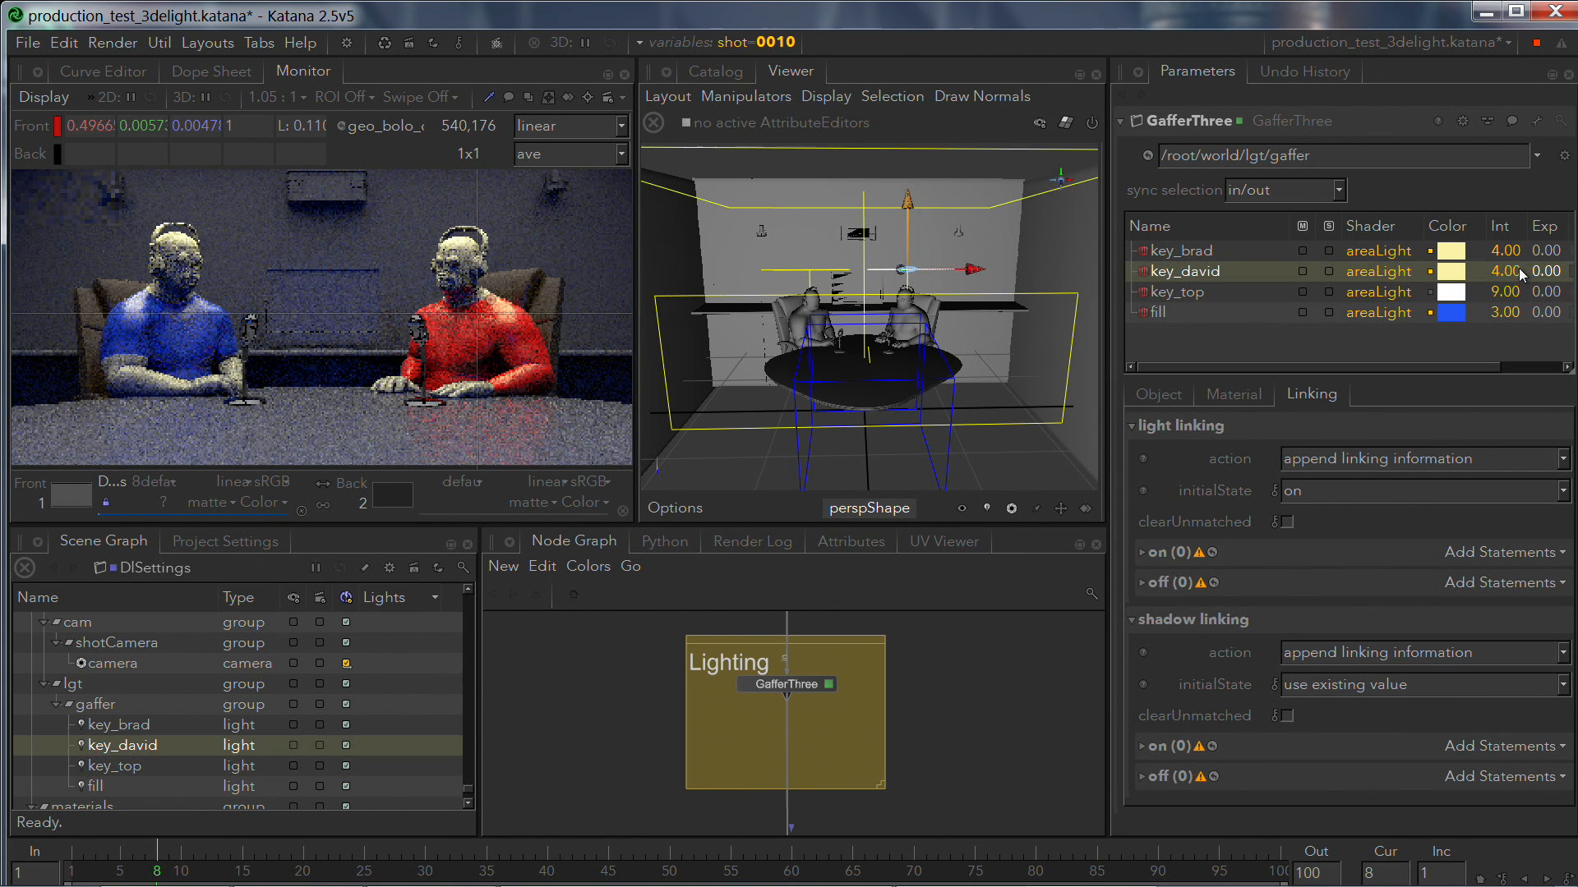
click(1523, 274)
click(1507, 250)
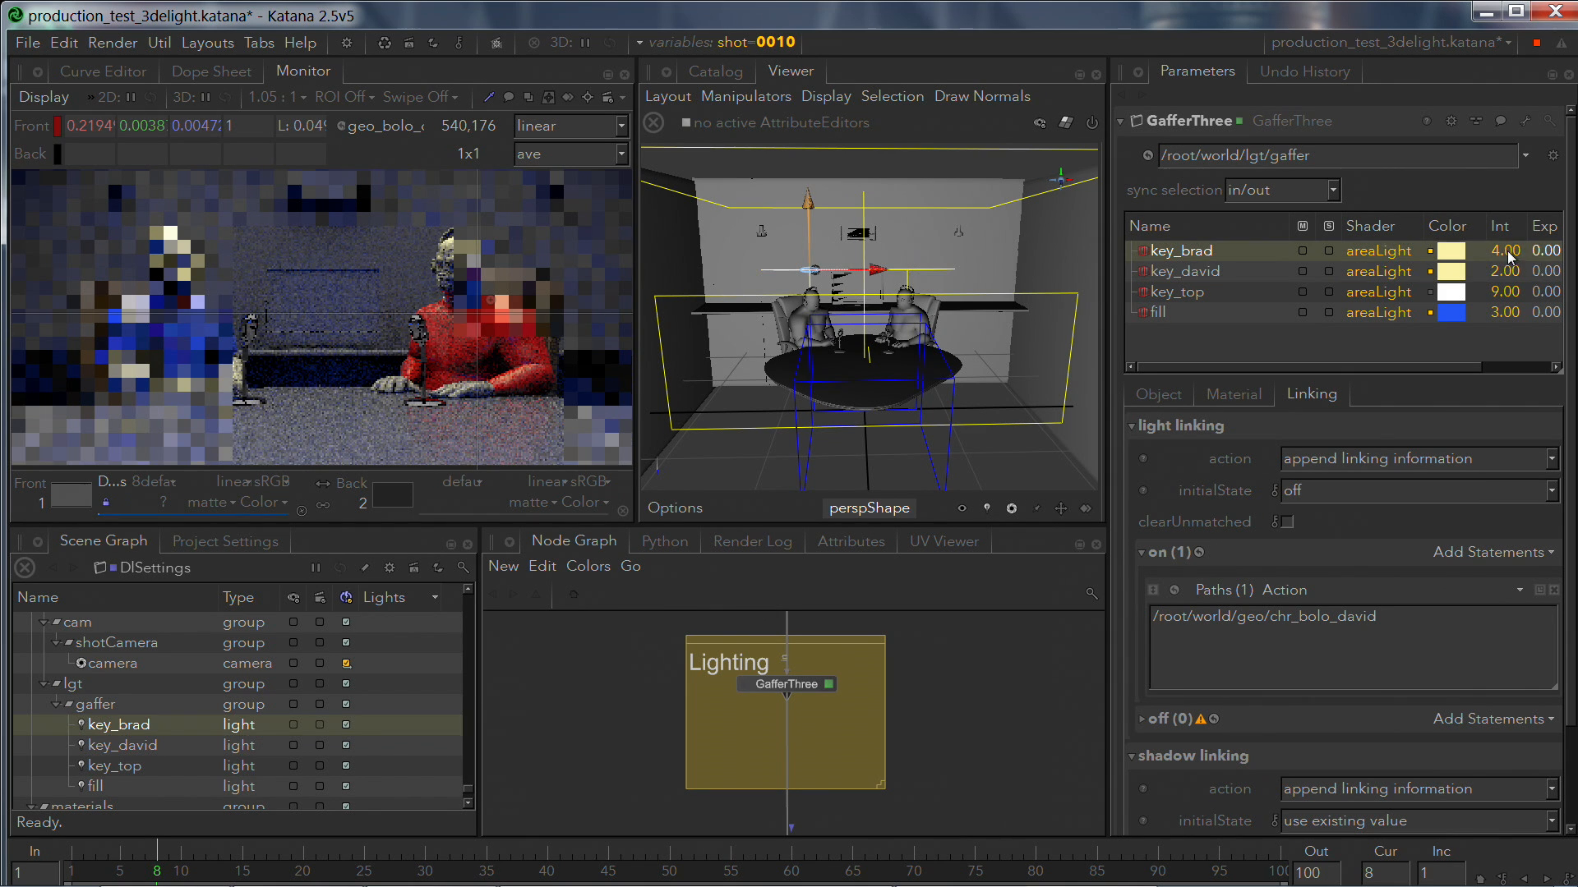
double_click(1521, 256)
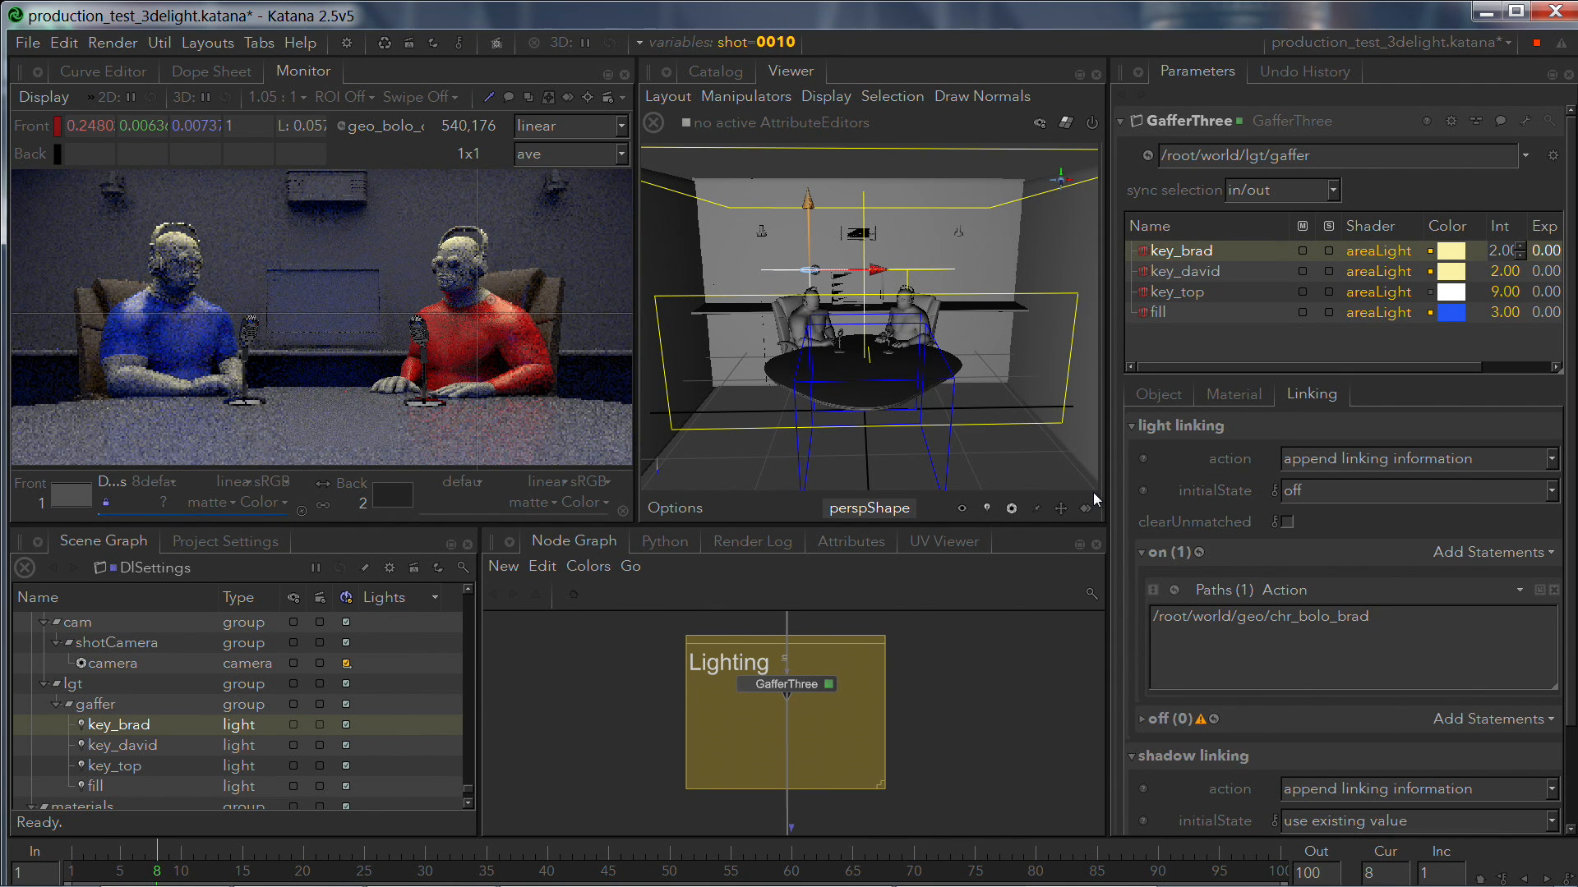
click(1525, 263)
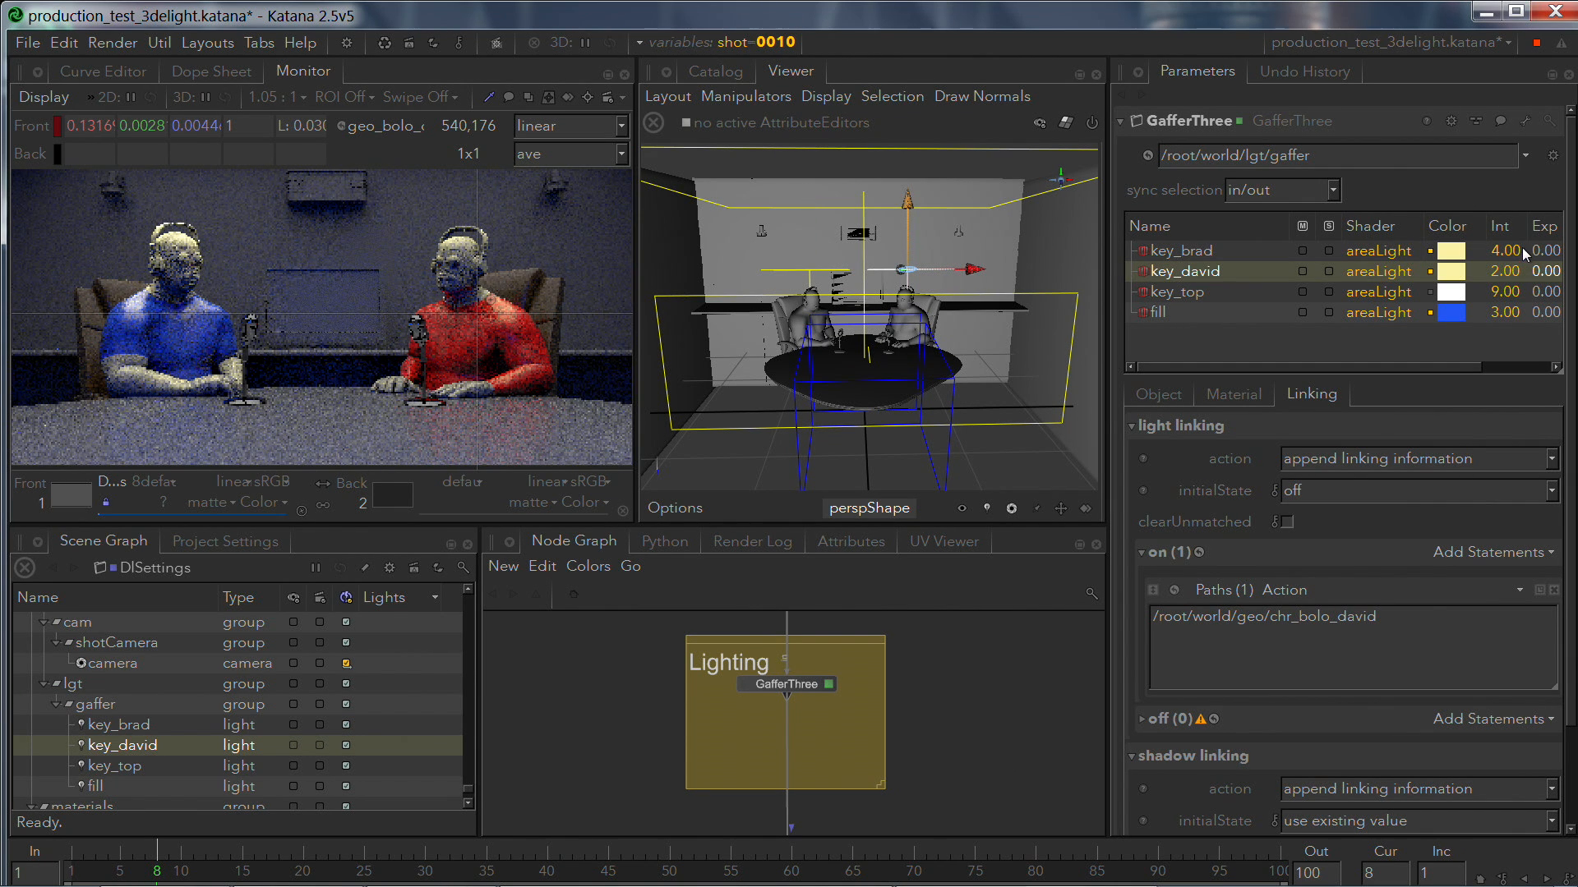
click(1518, 247)
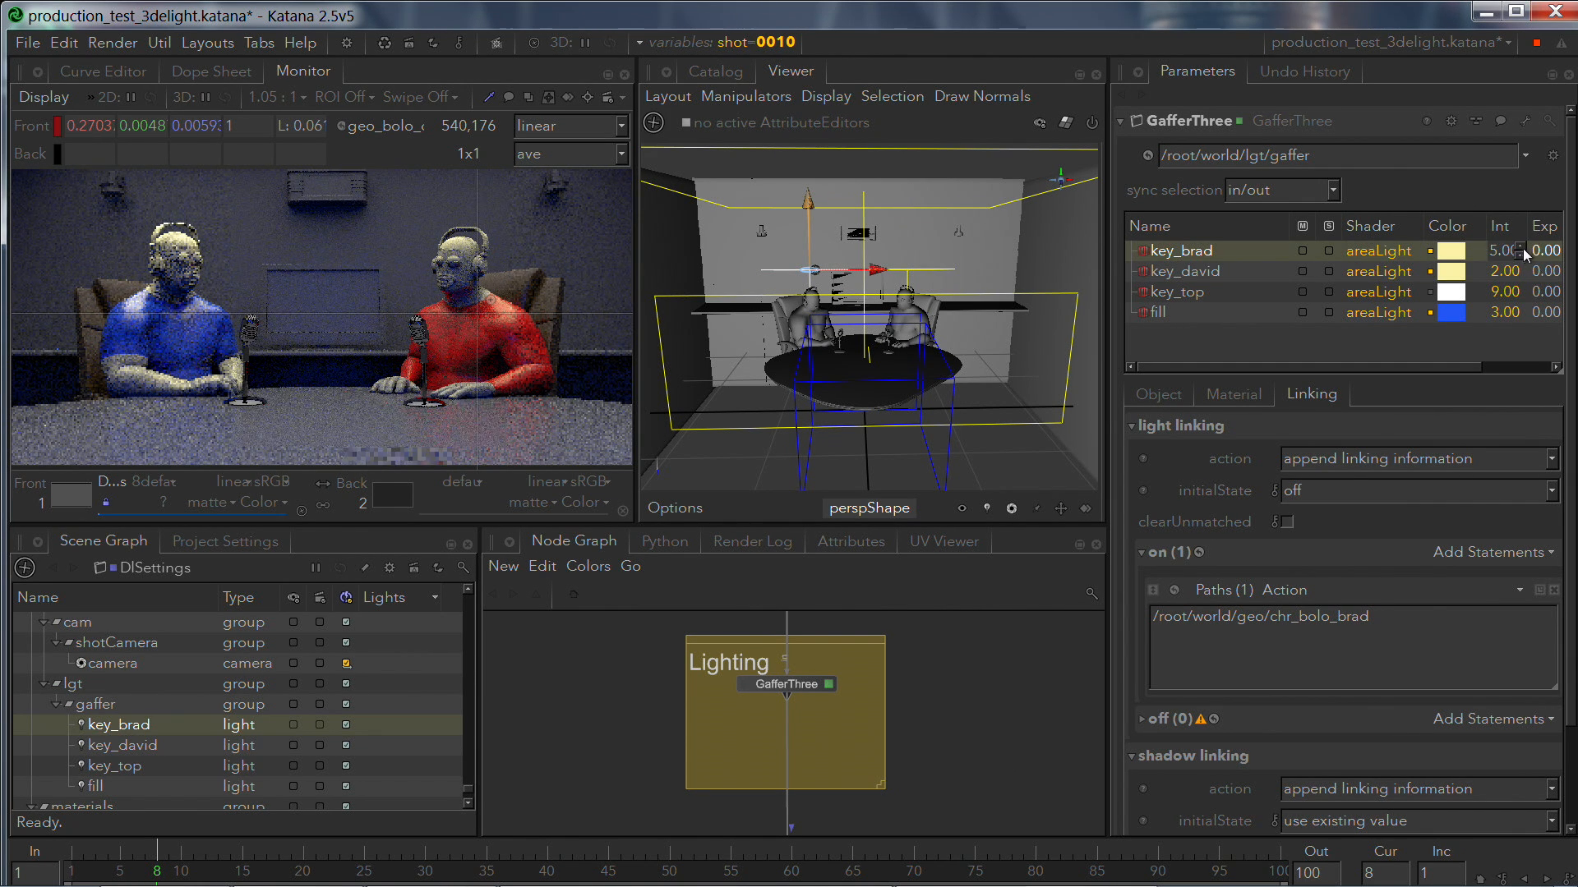
click(1520, 254)
click(1516, 267)
click(1519, 266)
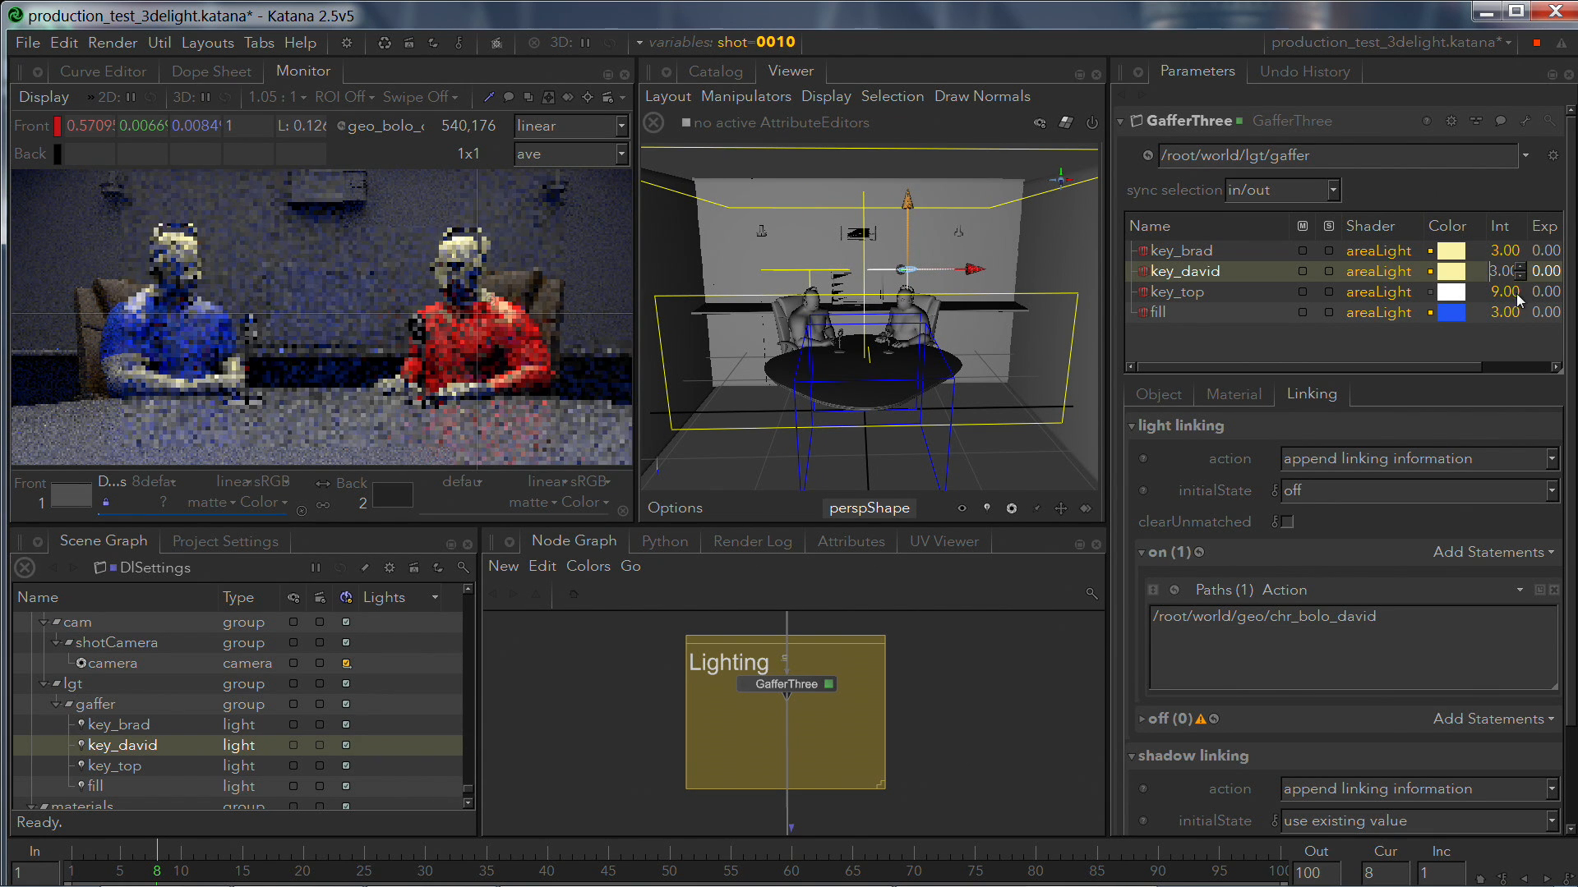
Step: Set key_top's intensity to 5
click(1514, 311)
click(1509, 296)
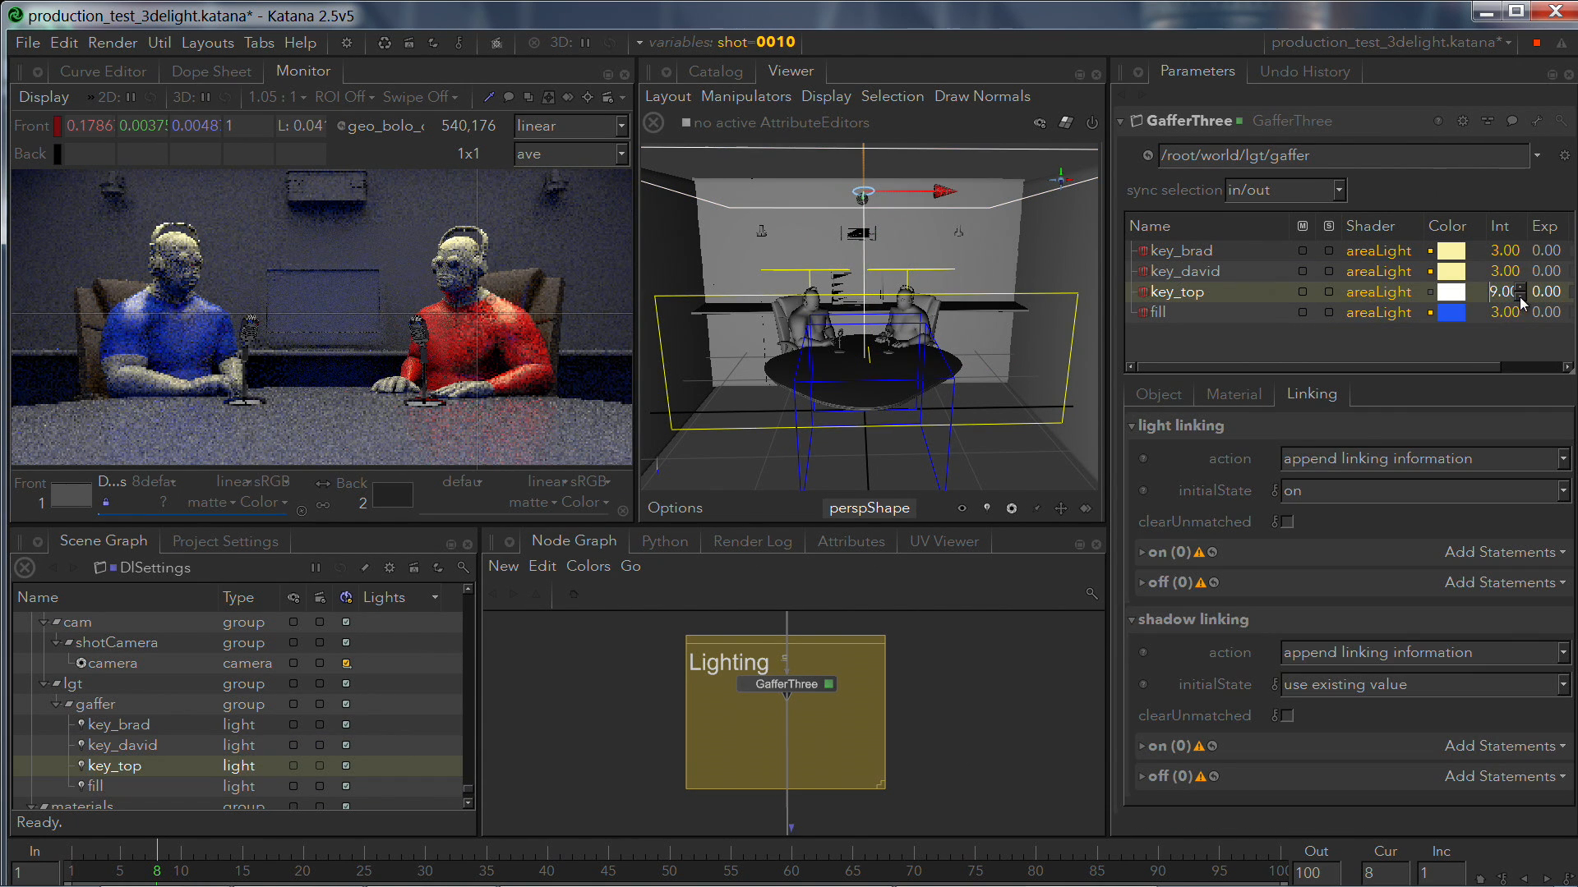
click(1519, 298)
click(1519, 298)
click(1517, 298)
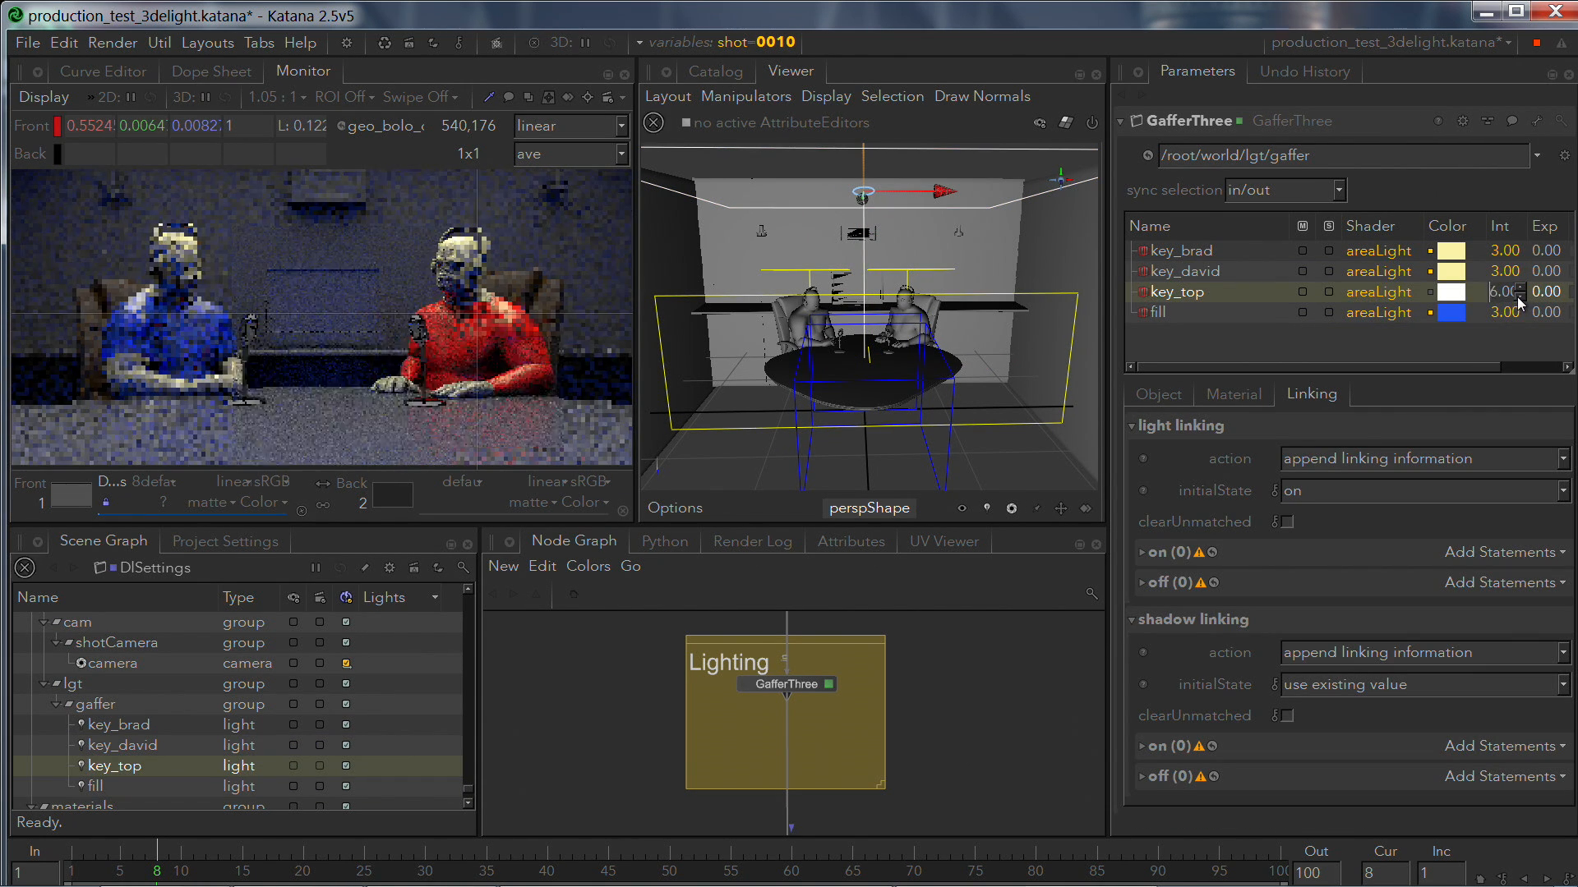
click(1517, 298)
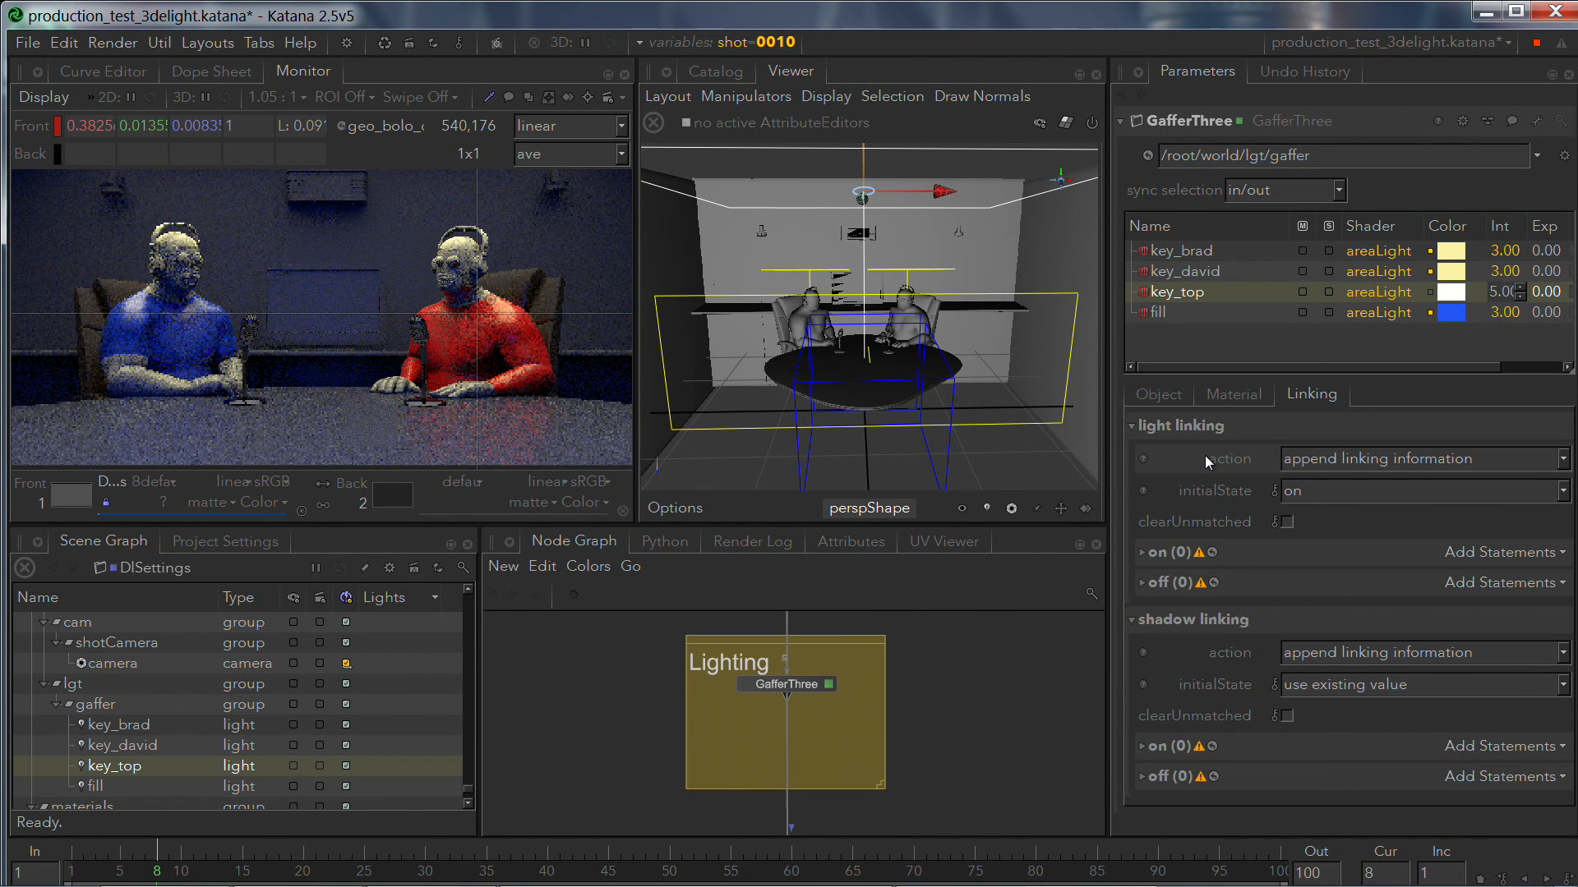
Step: Set the DlSettings maximum ray trace depths for diffuse, specular, reflection and refraction to 7
middle_drag(865, 729, 883, 510)
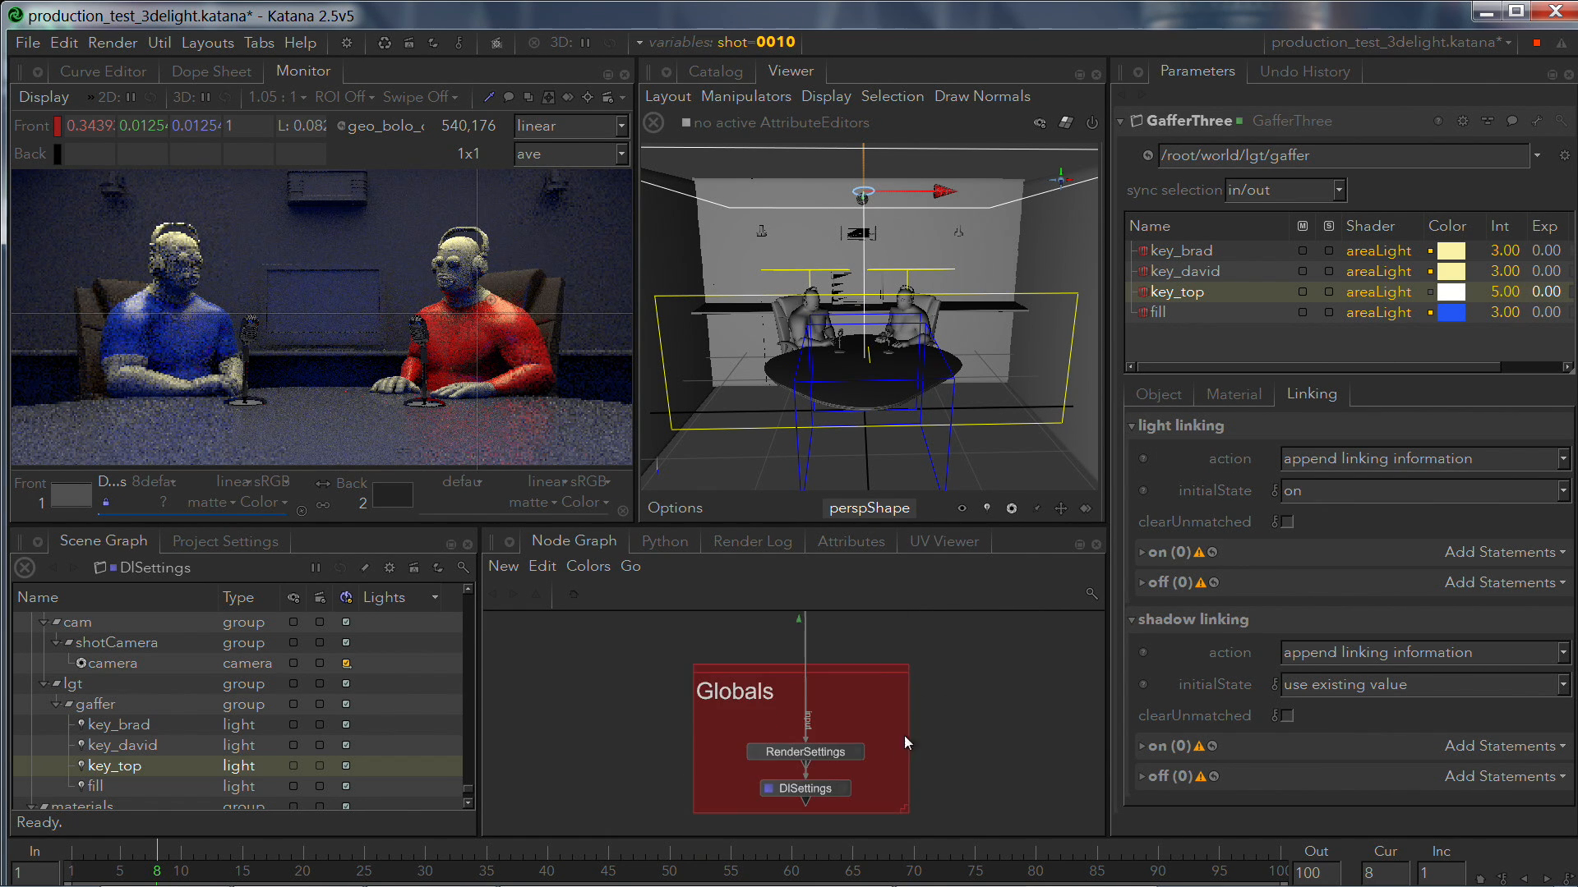
click(844, 788)
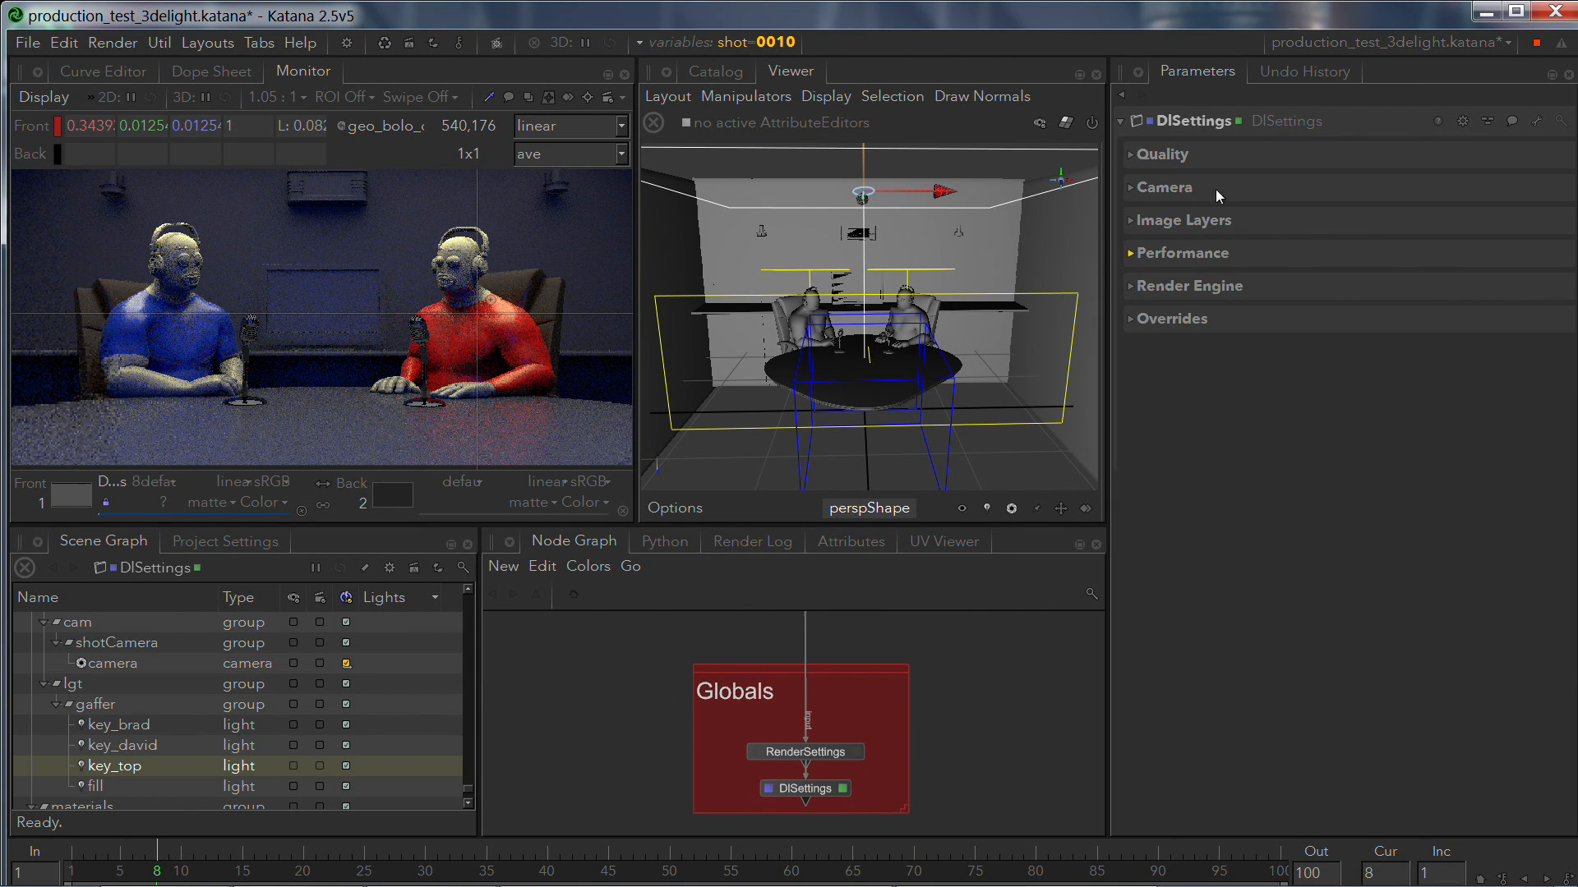
click(1185, 154)
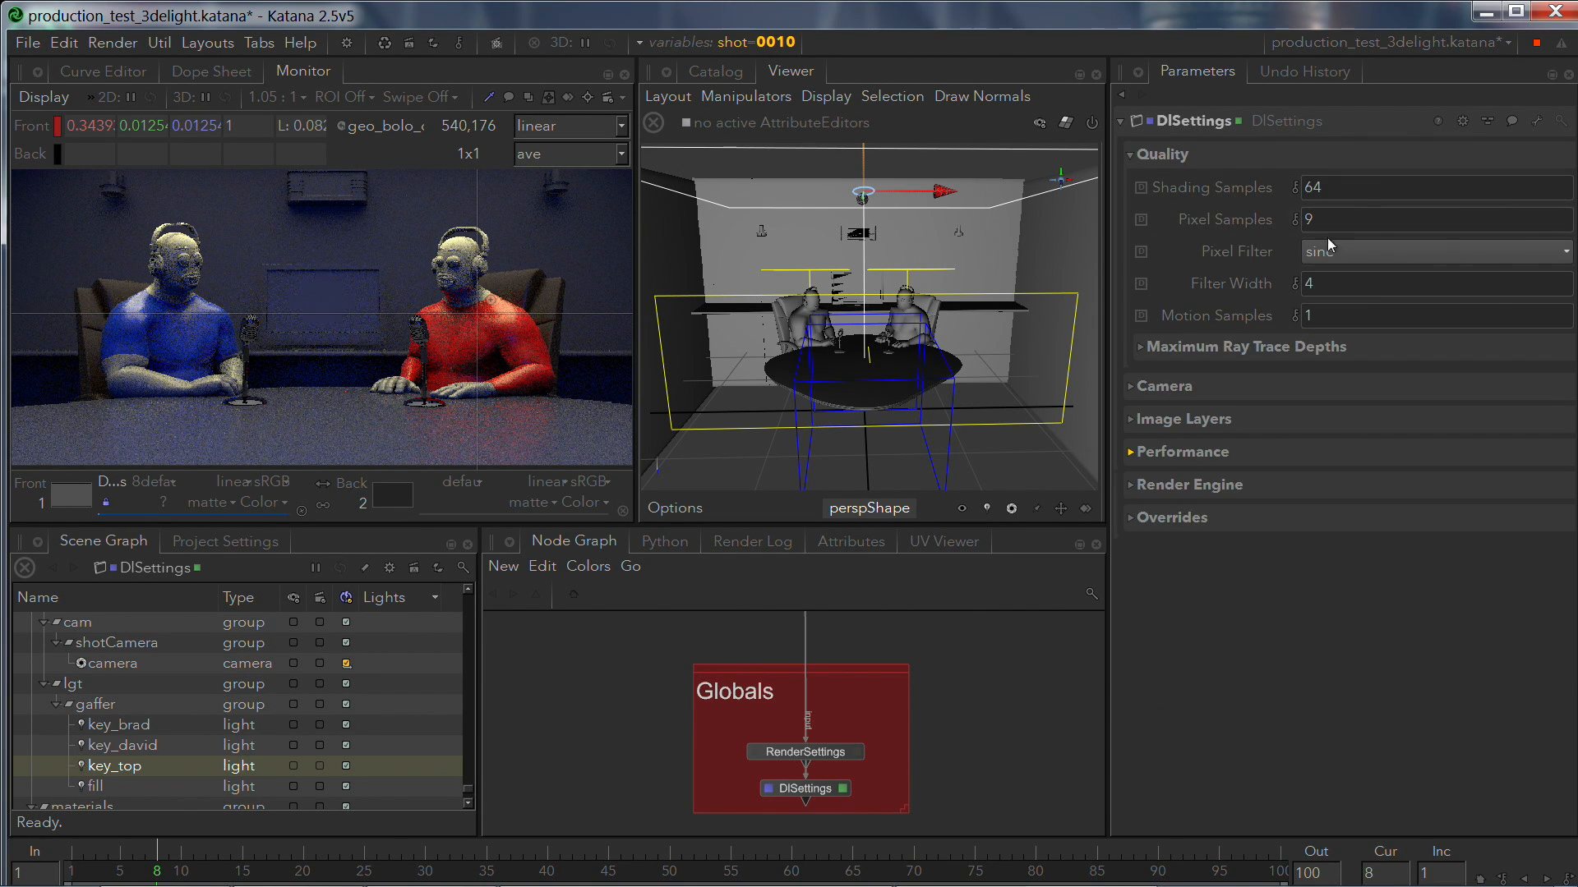
click(1221, 348)
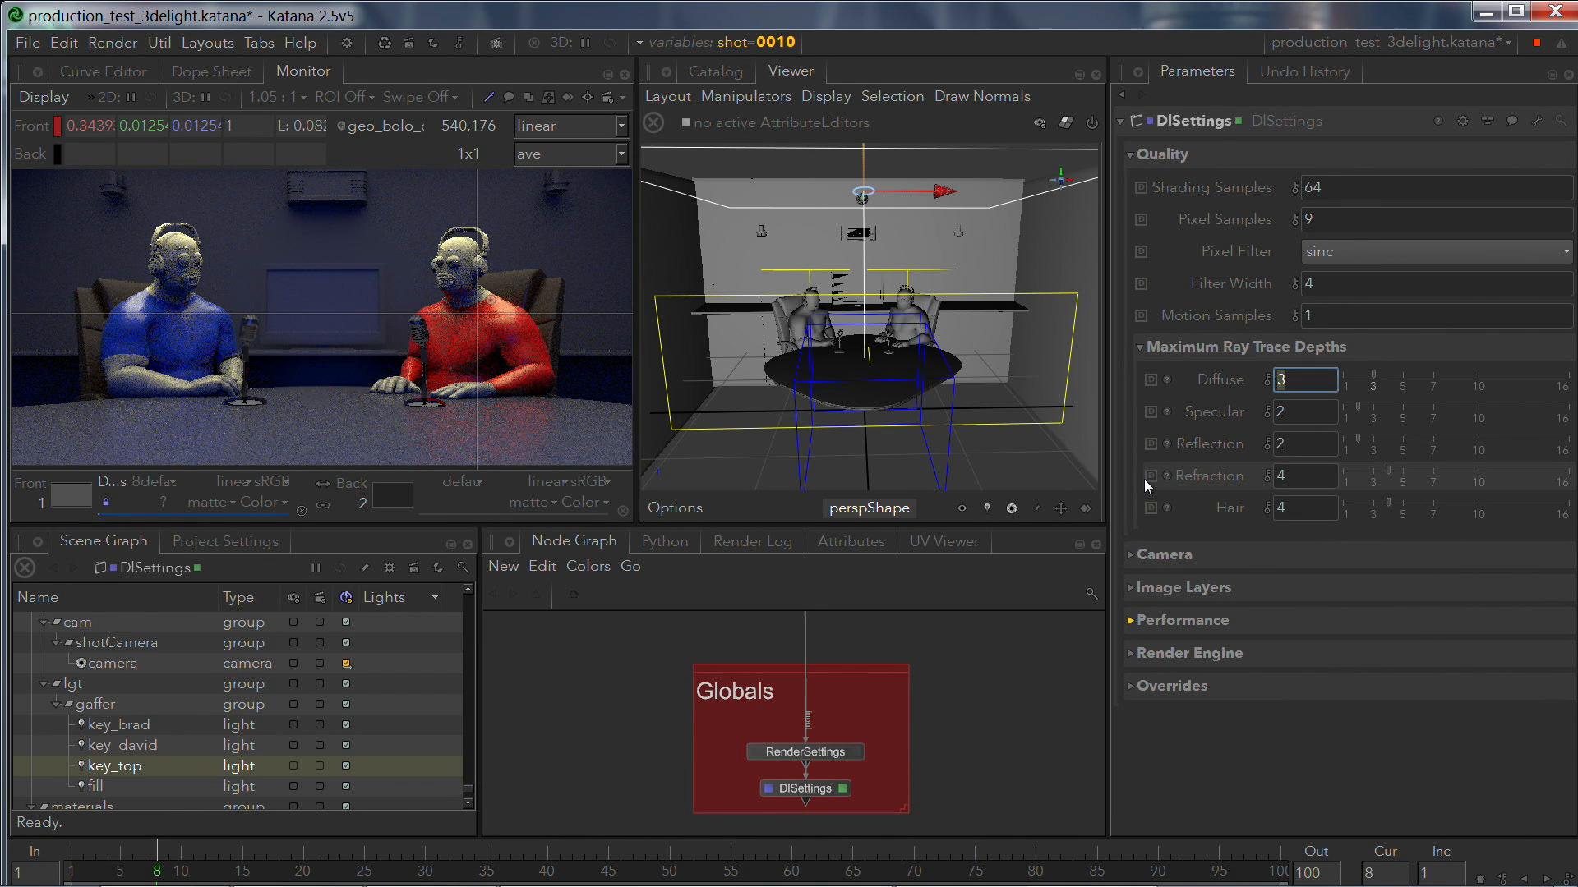
text(7)
key(Tab)
text(7)
key(Tab)
text(7)
key(Tab)
text(7)
key(Tab)
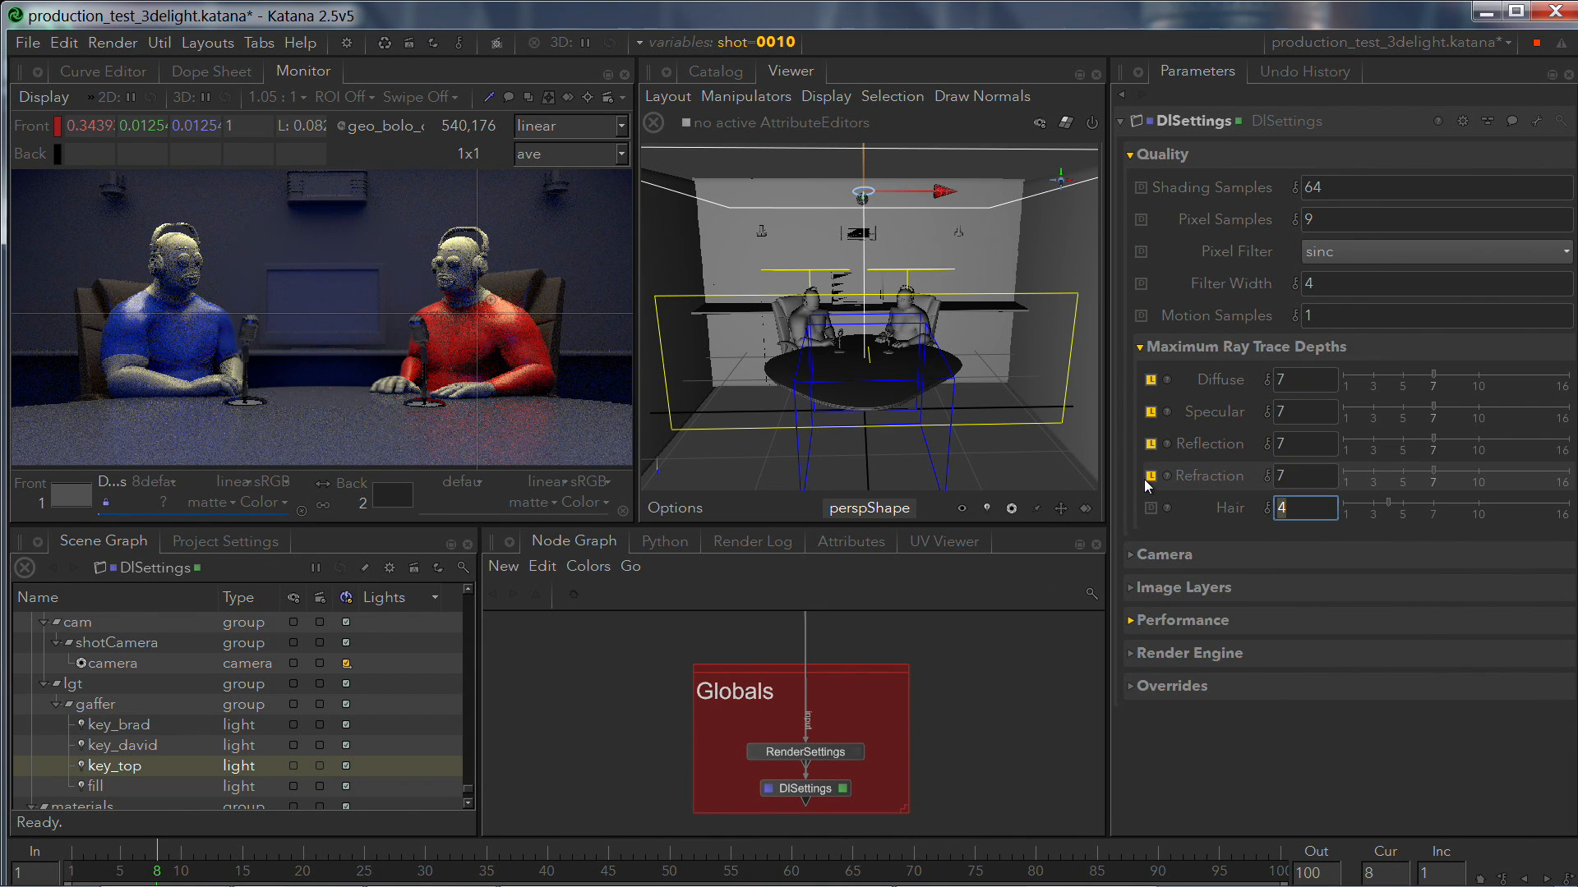
Step: Start a preview render from the DlSettings node
right_click(805, 790)
click(914, 580)
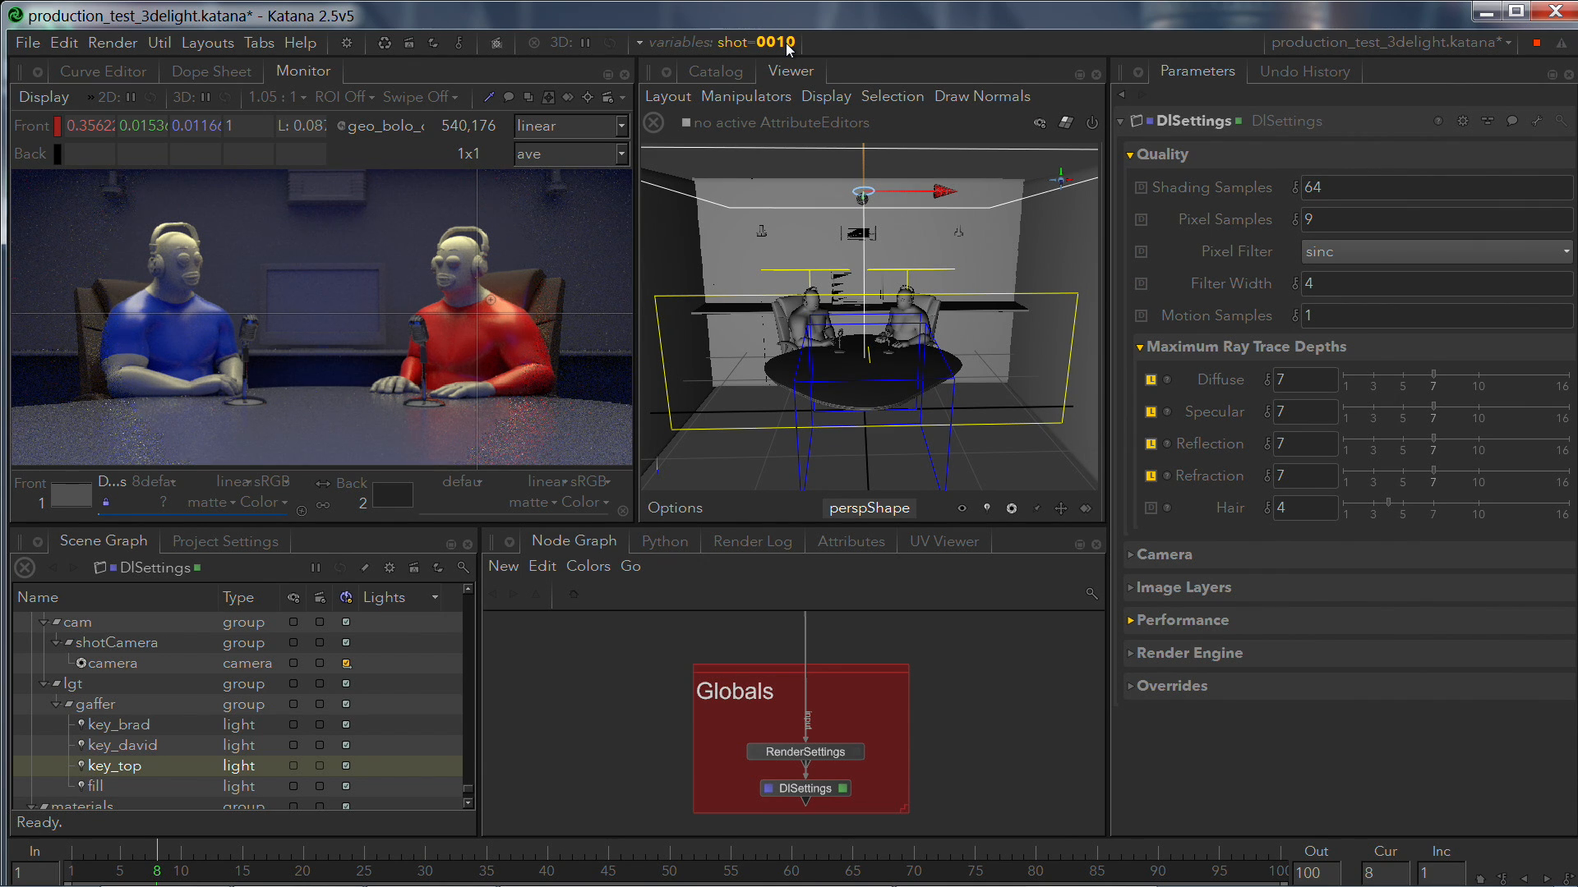
middle_drag(904, 641, 919, 748)
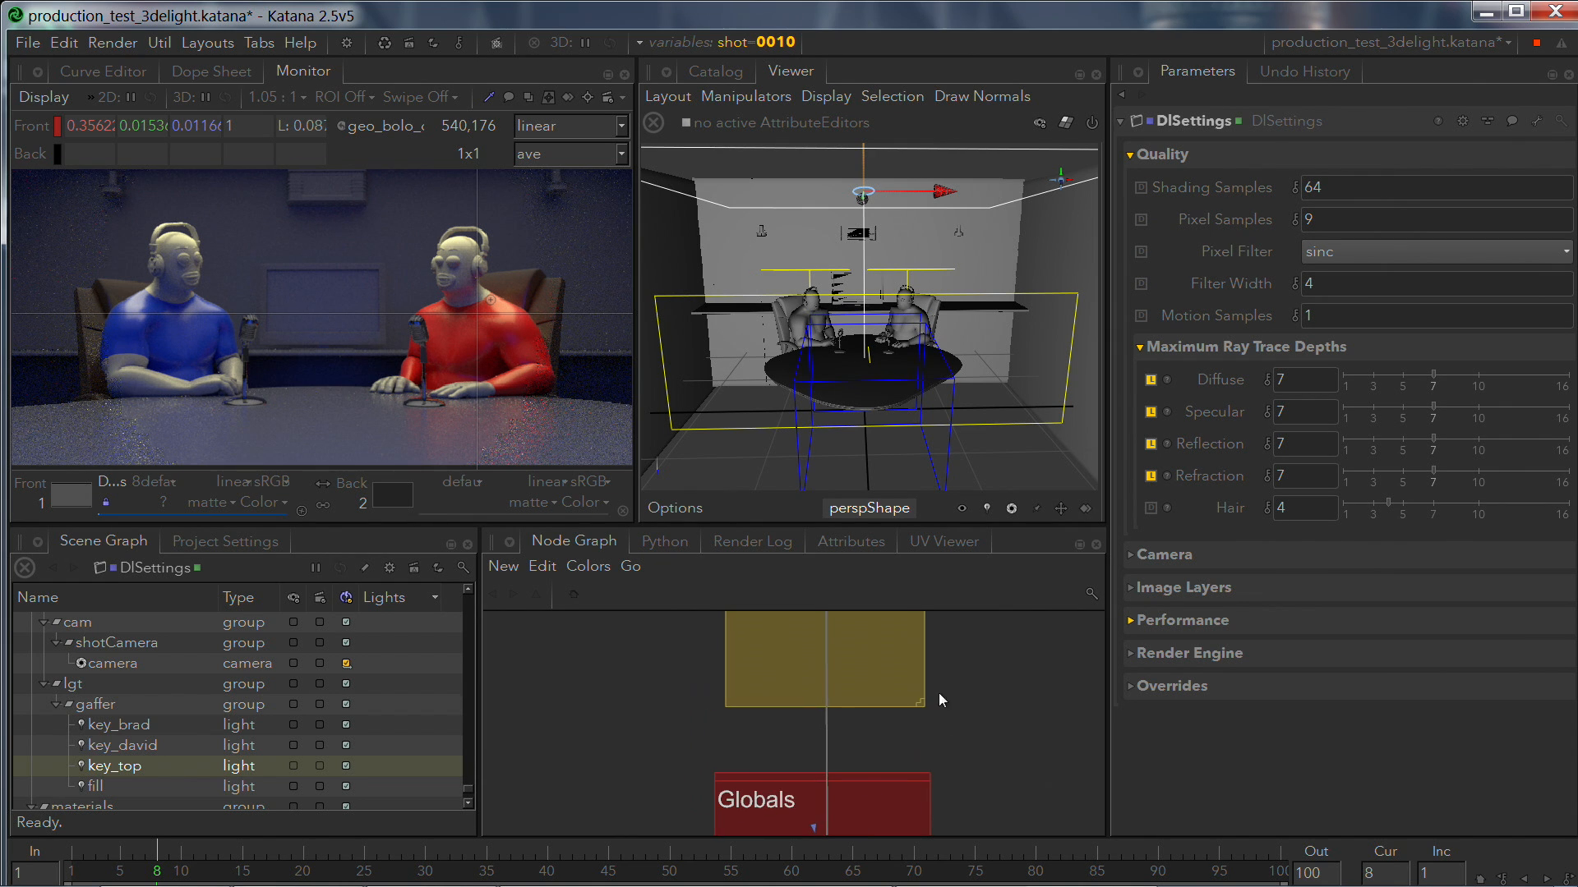
mouse_move(956, 618)
middle_down()
mouse_move(952, 715)
mouse_move(885, 733)
middle_up()
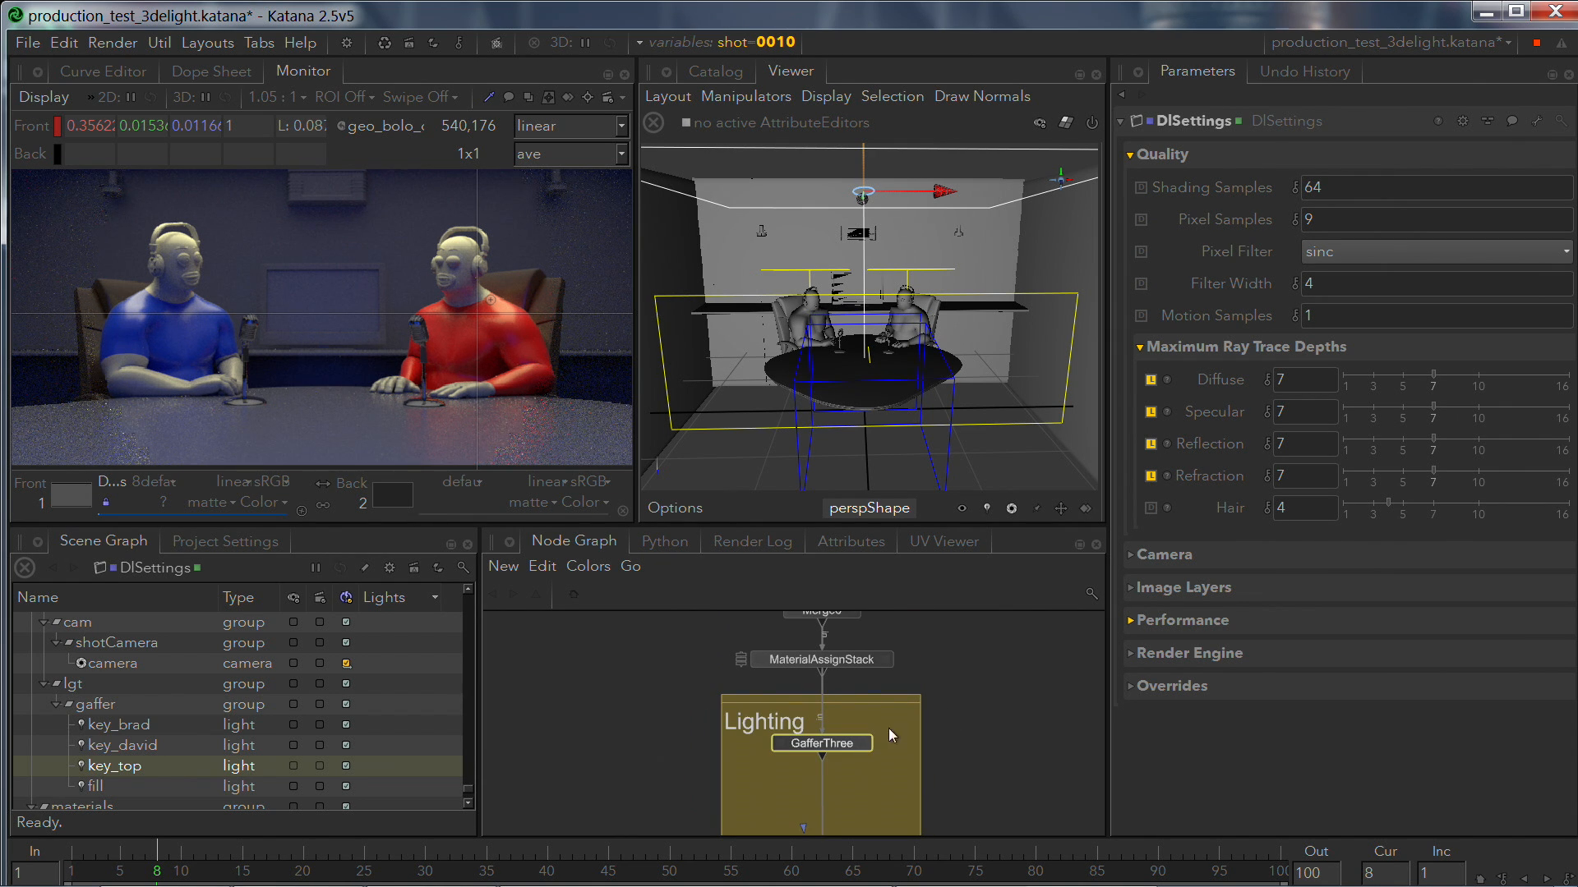
click(864, 744)
click(1160, 337)
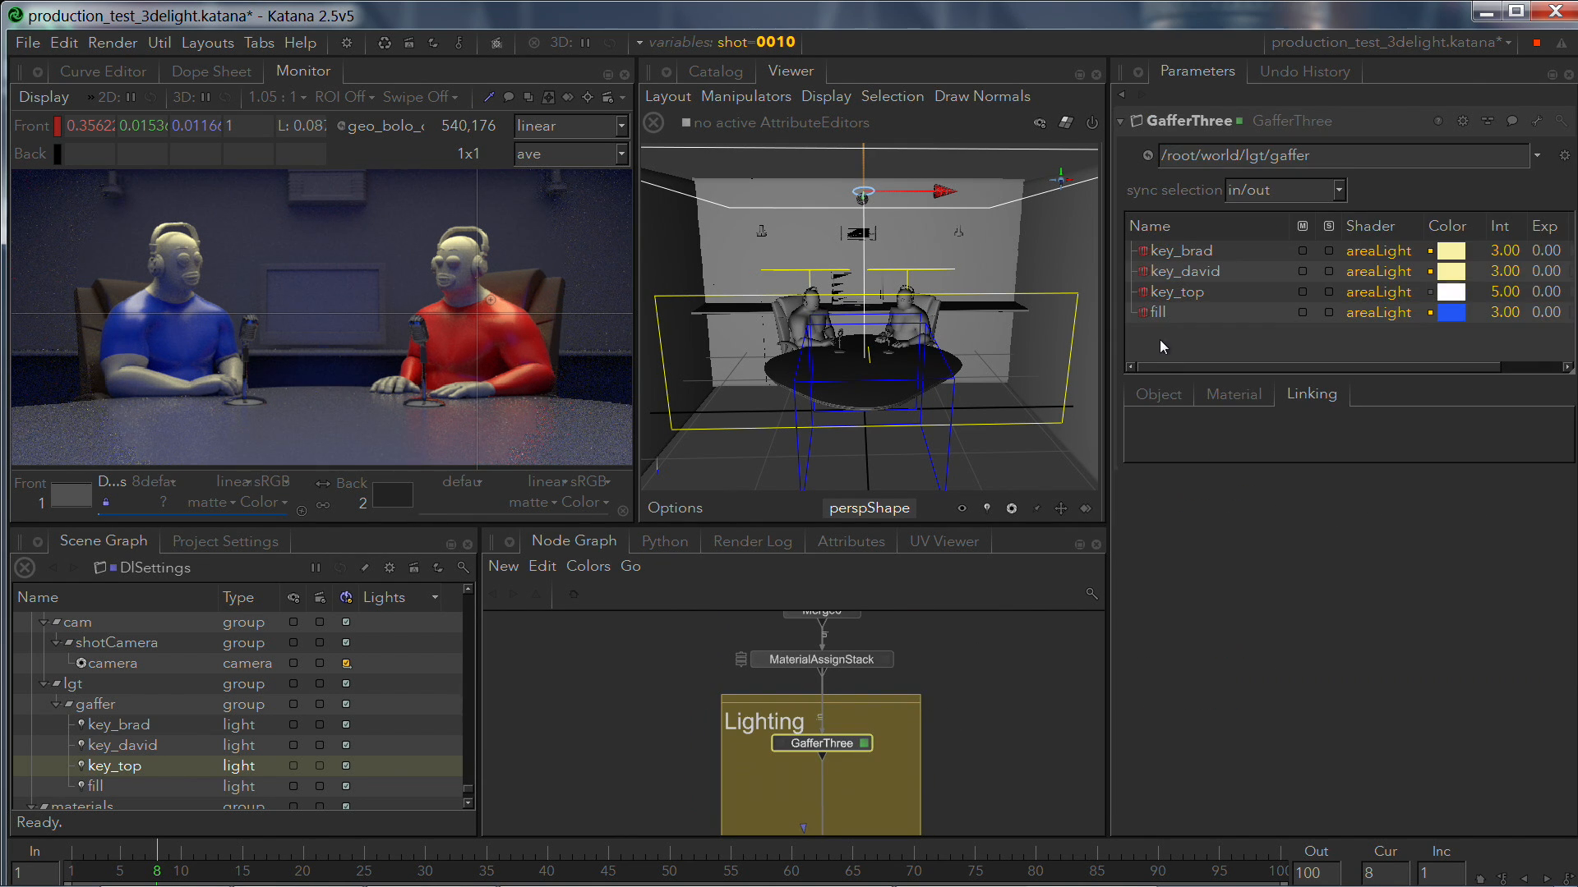
right_click(1162, 338)
mouse_move(1192, 354)
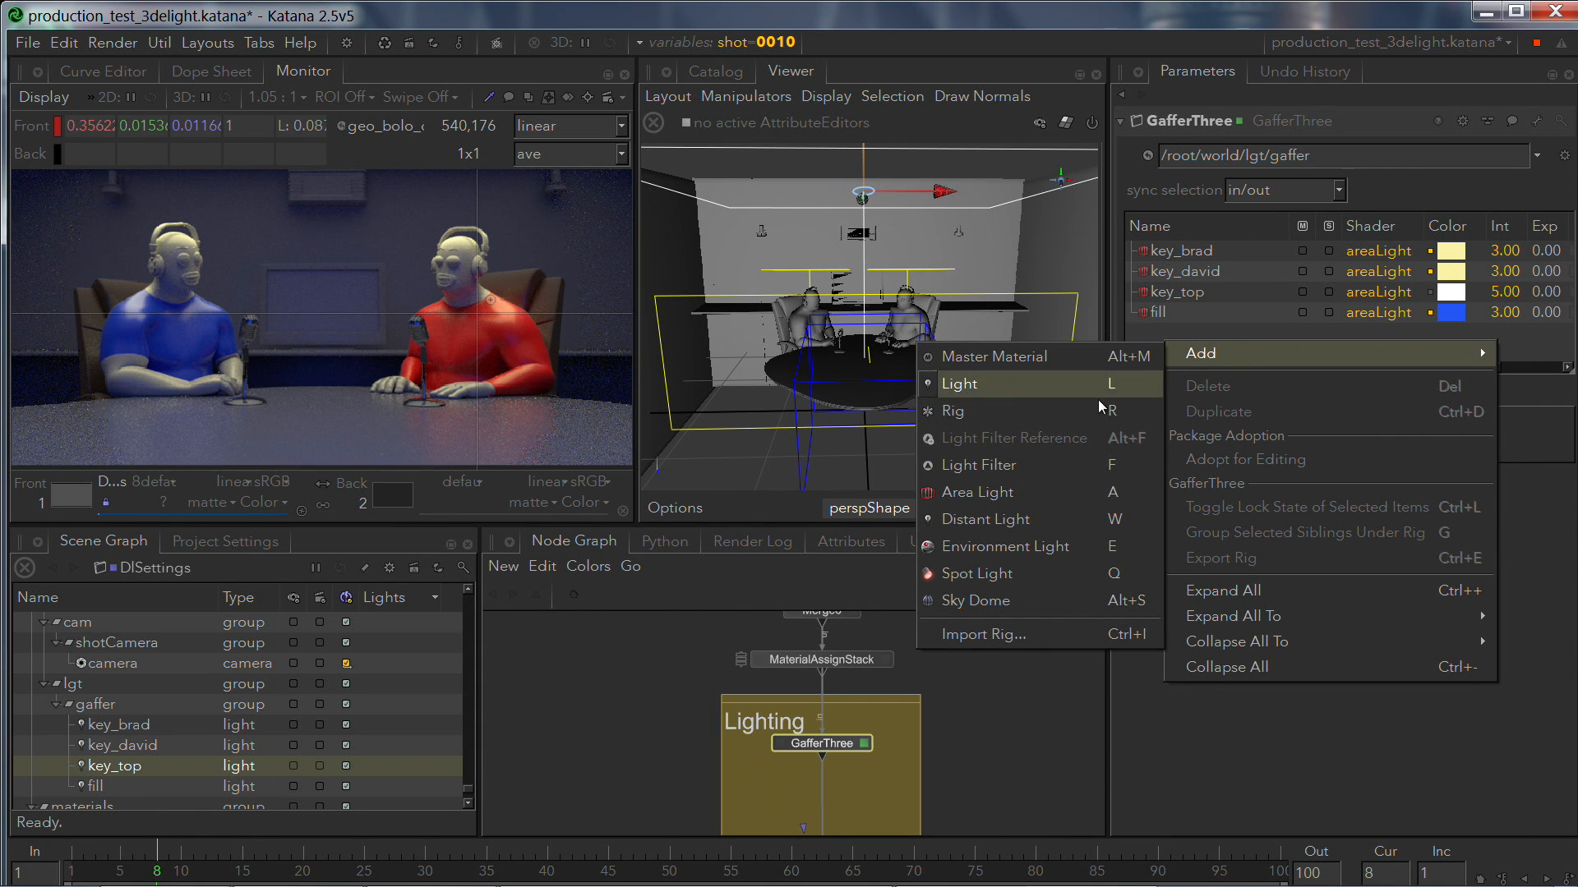
click(1093, 493)
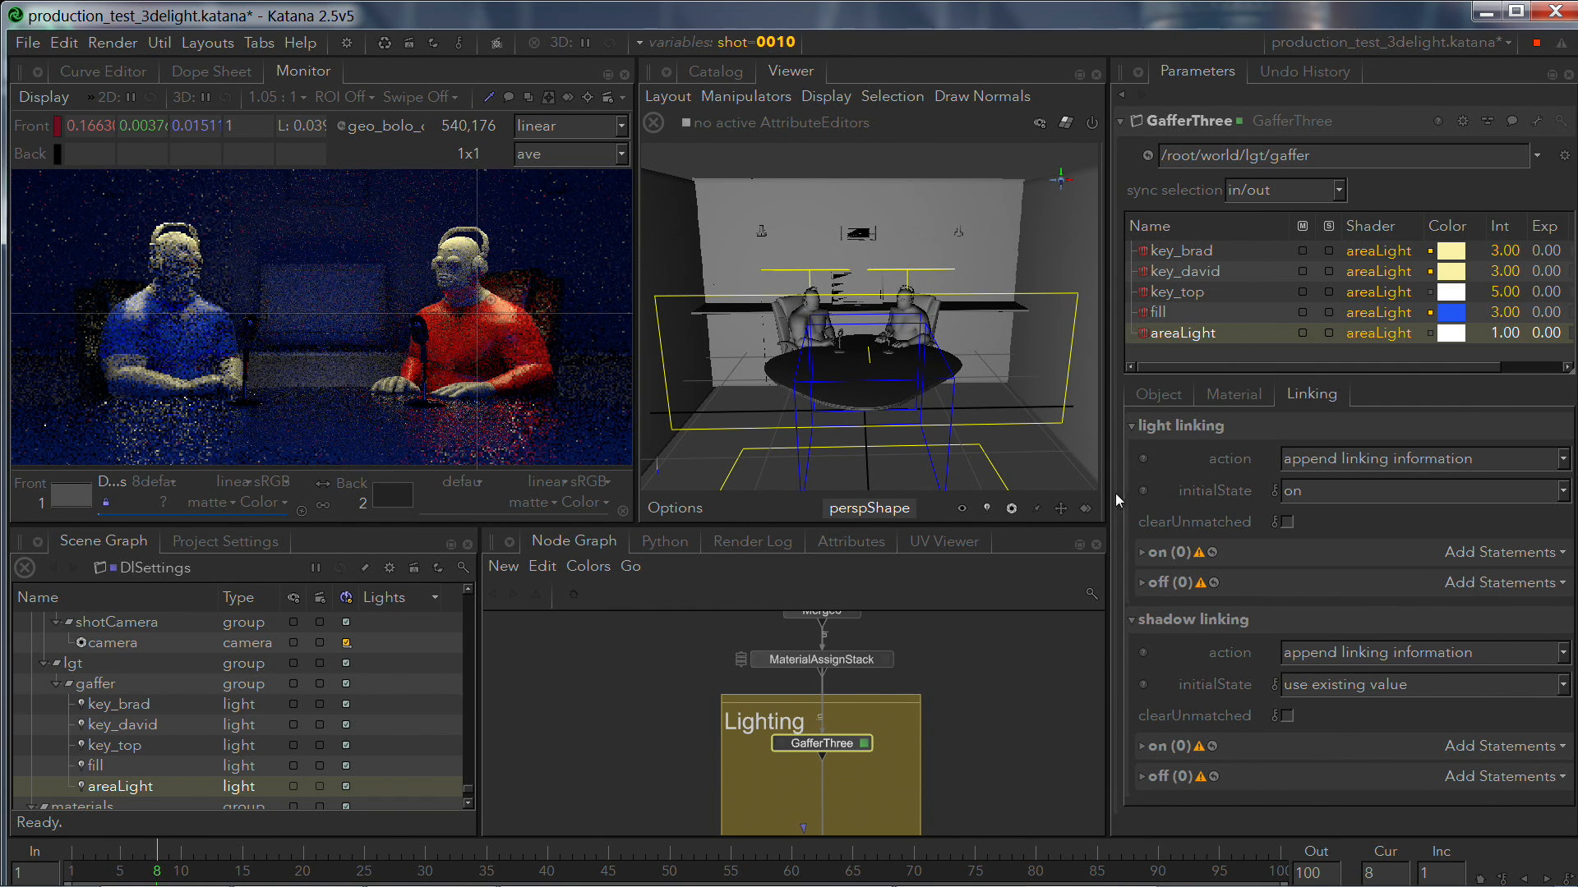
key(Delete)
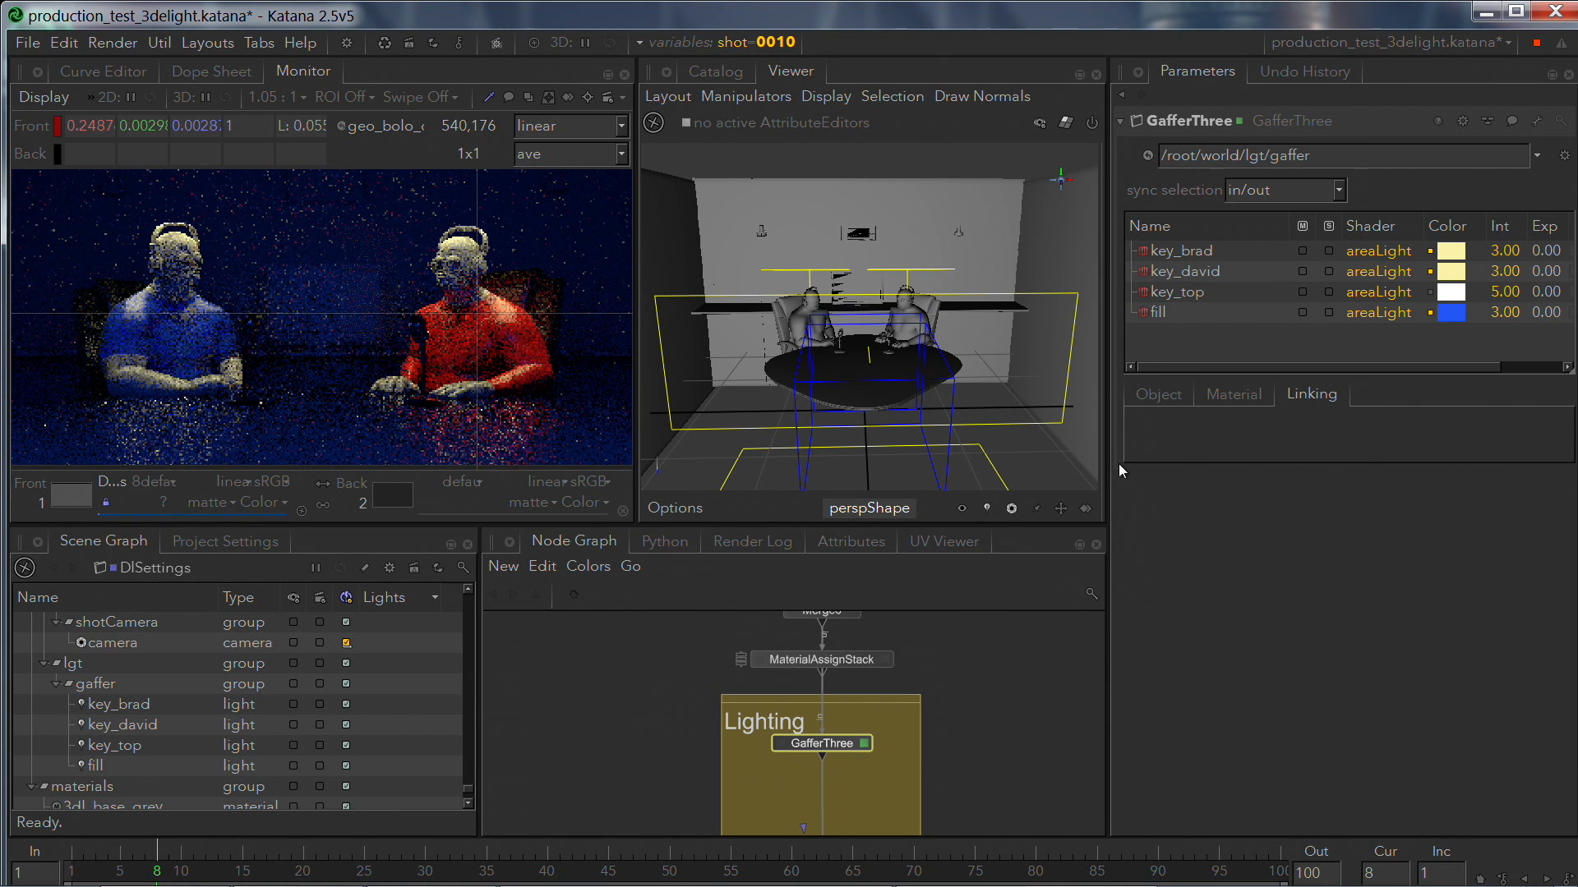
Step: Select key_top and move it back up to hang above the table
click(1193, 294)
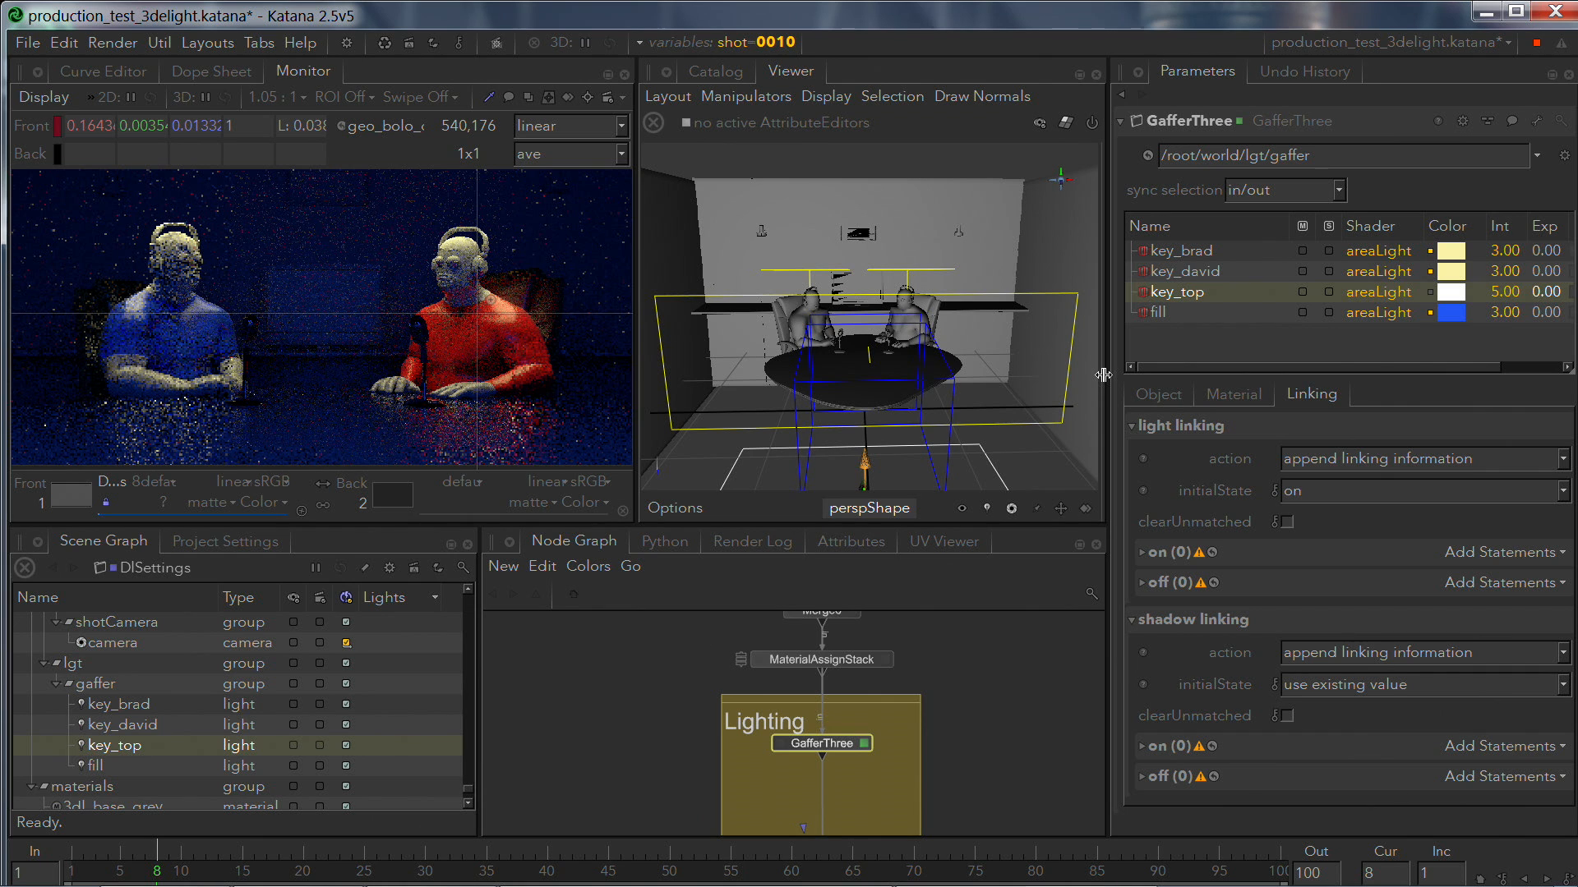
middle_drag(955, 449, 931, 176)
click(929, 175)
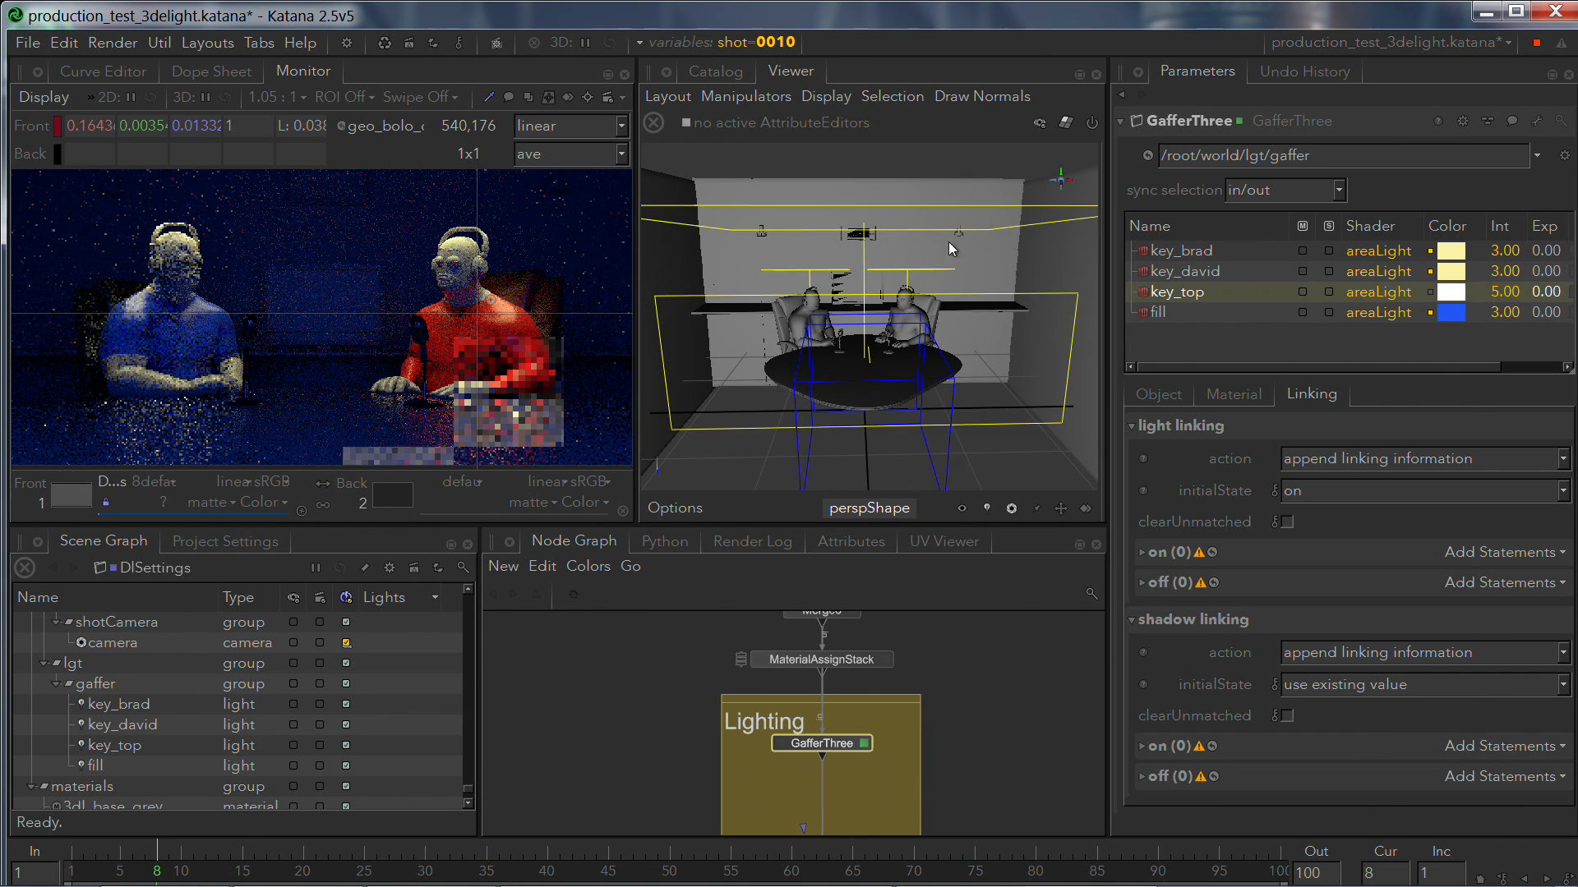
click(1072, 207)
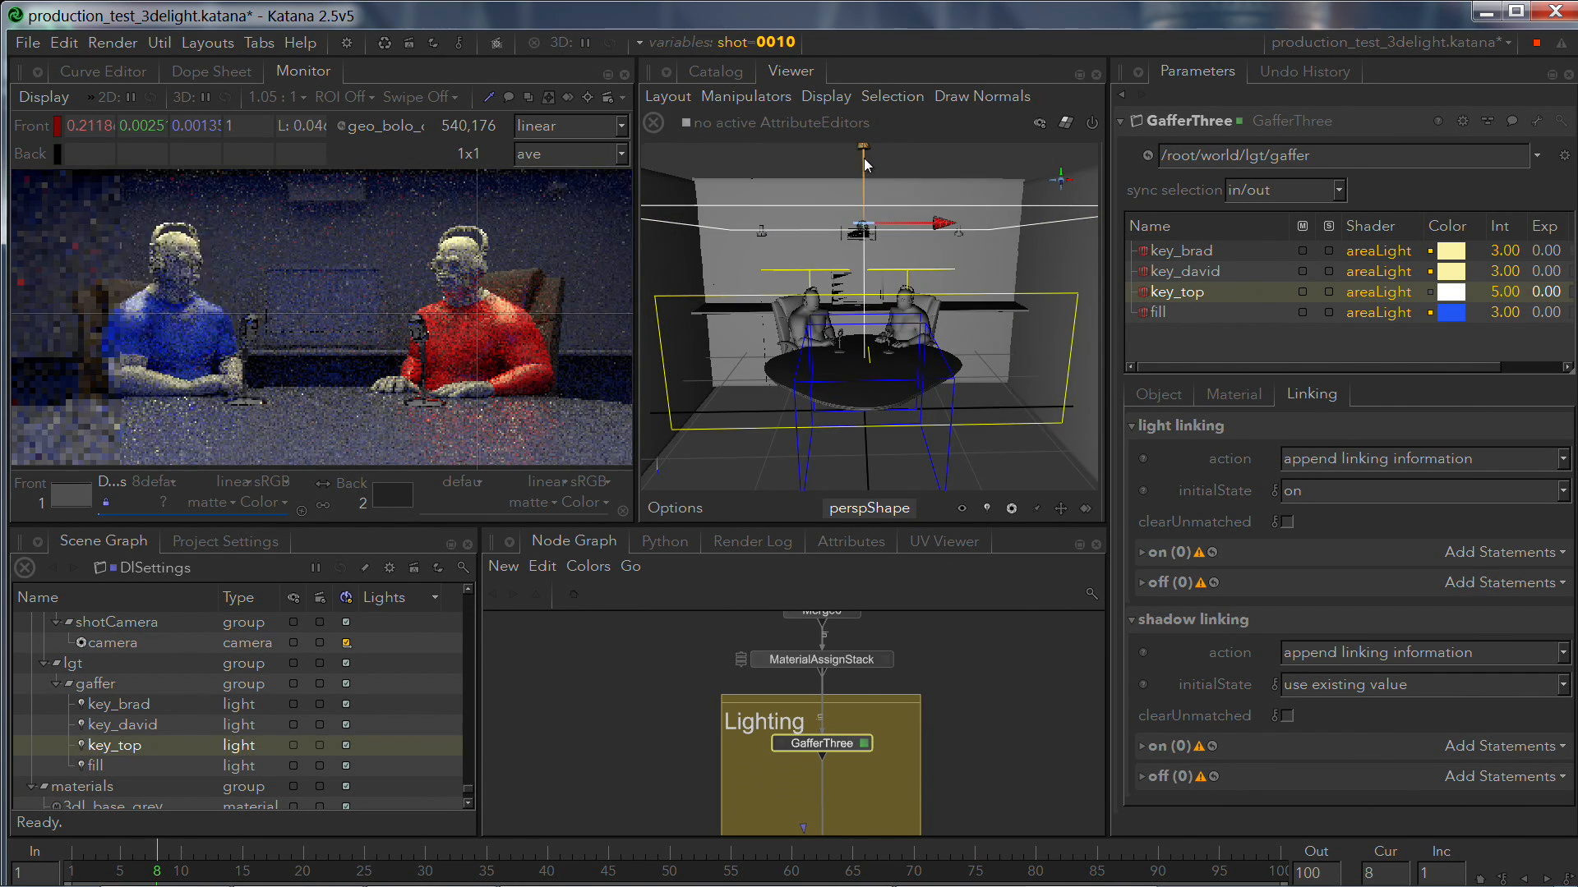
drag(864, 158, 875, 115)
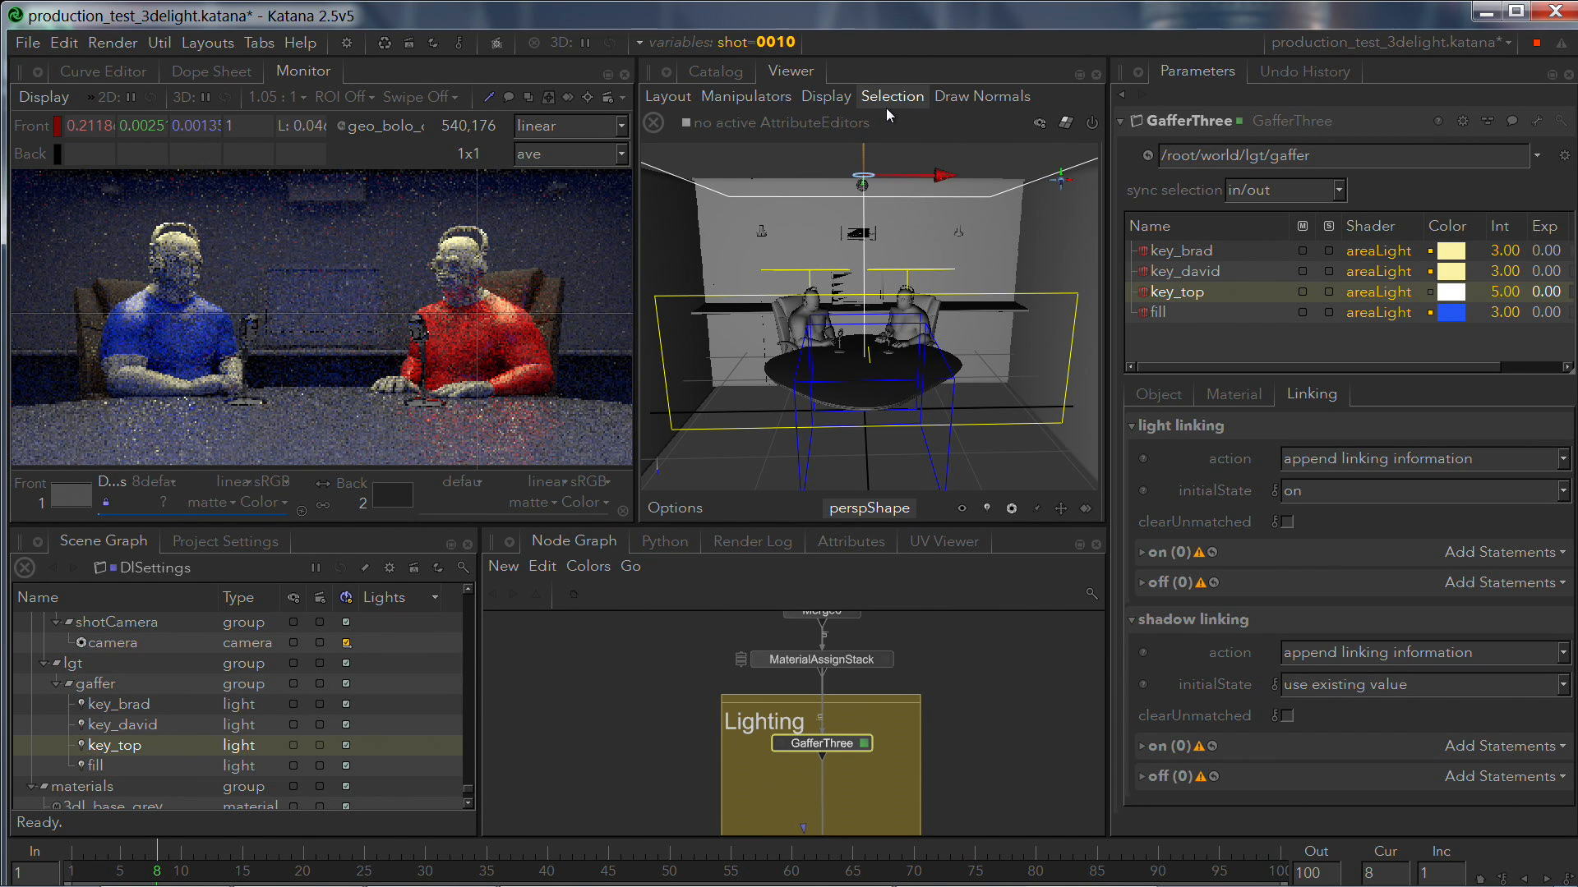
Step: Add a new area light to the gaffer and raise it above the table
click(1170, 333)
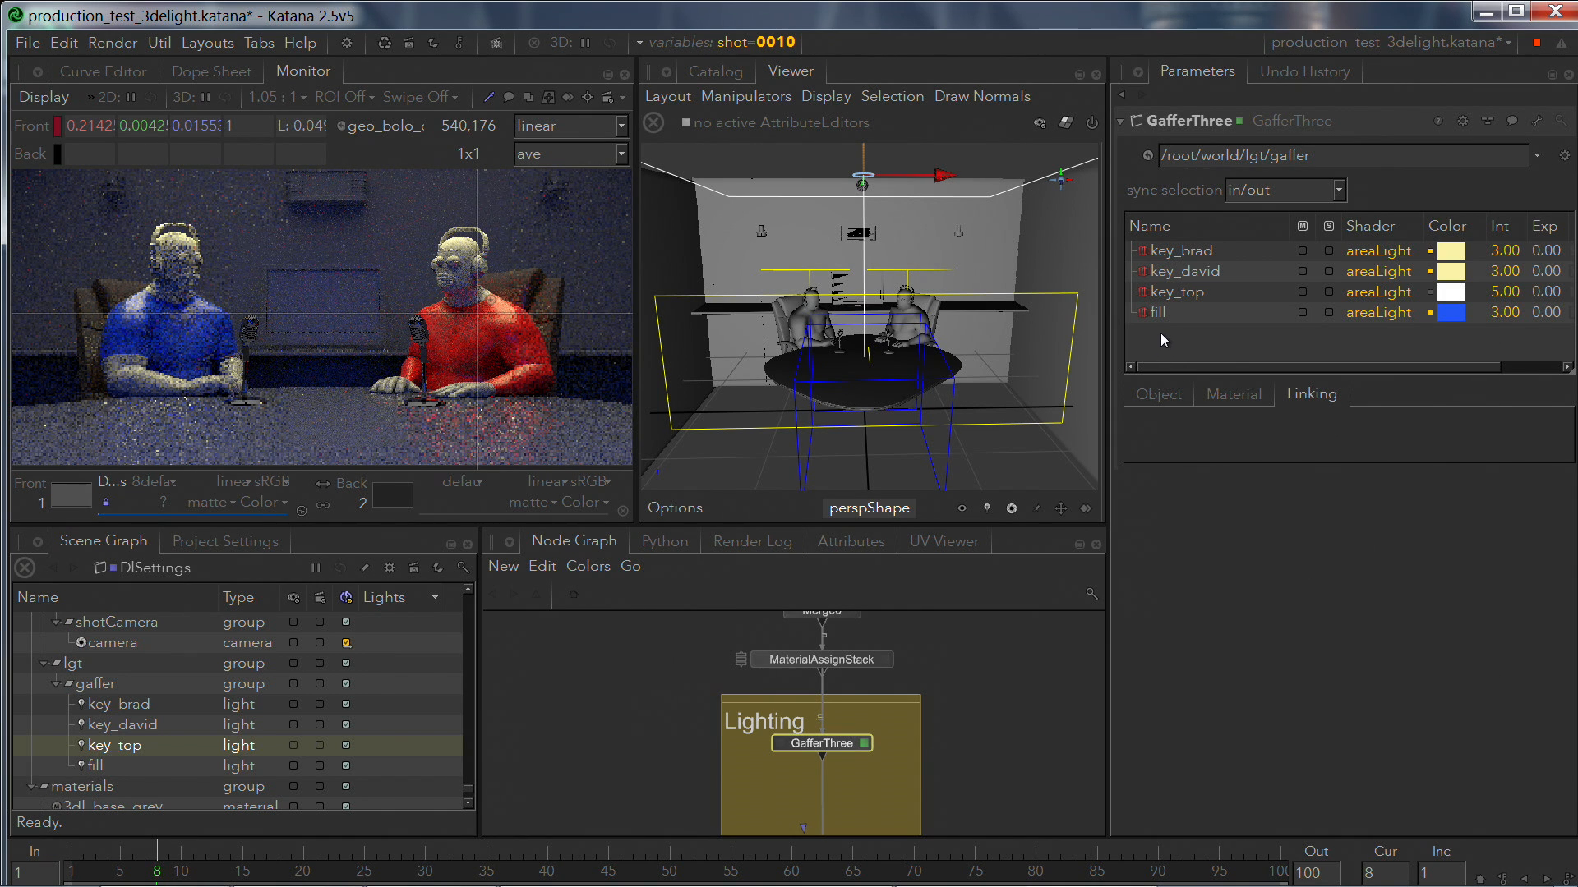
right_click(1160, 333)
mouse_move(1249, 348)
click(1034, 483)
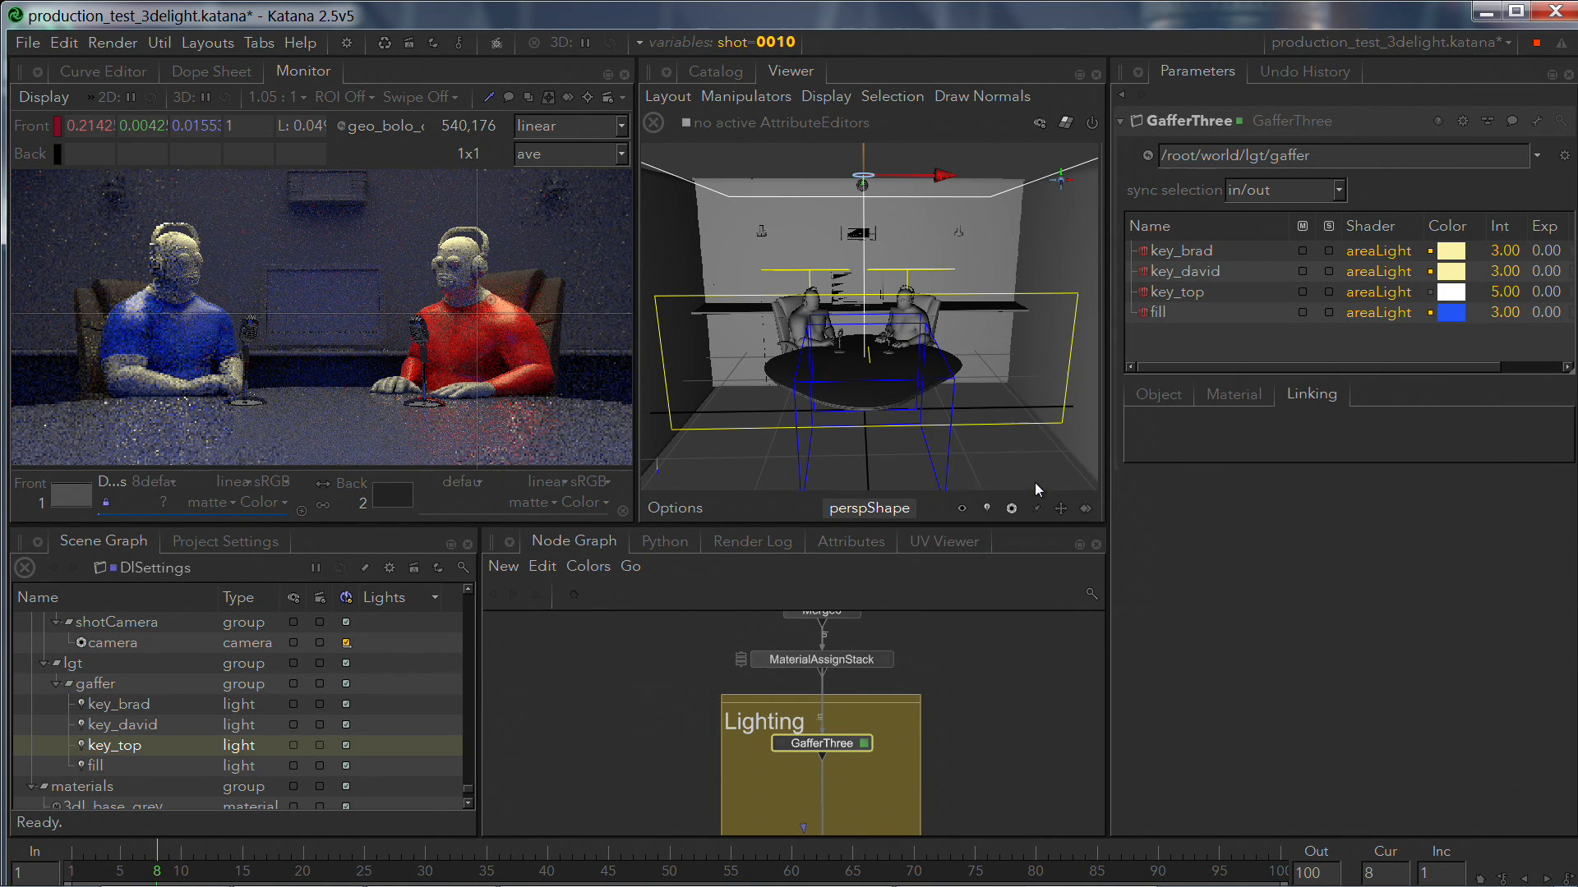
drag(869, 448, 869, 196)
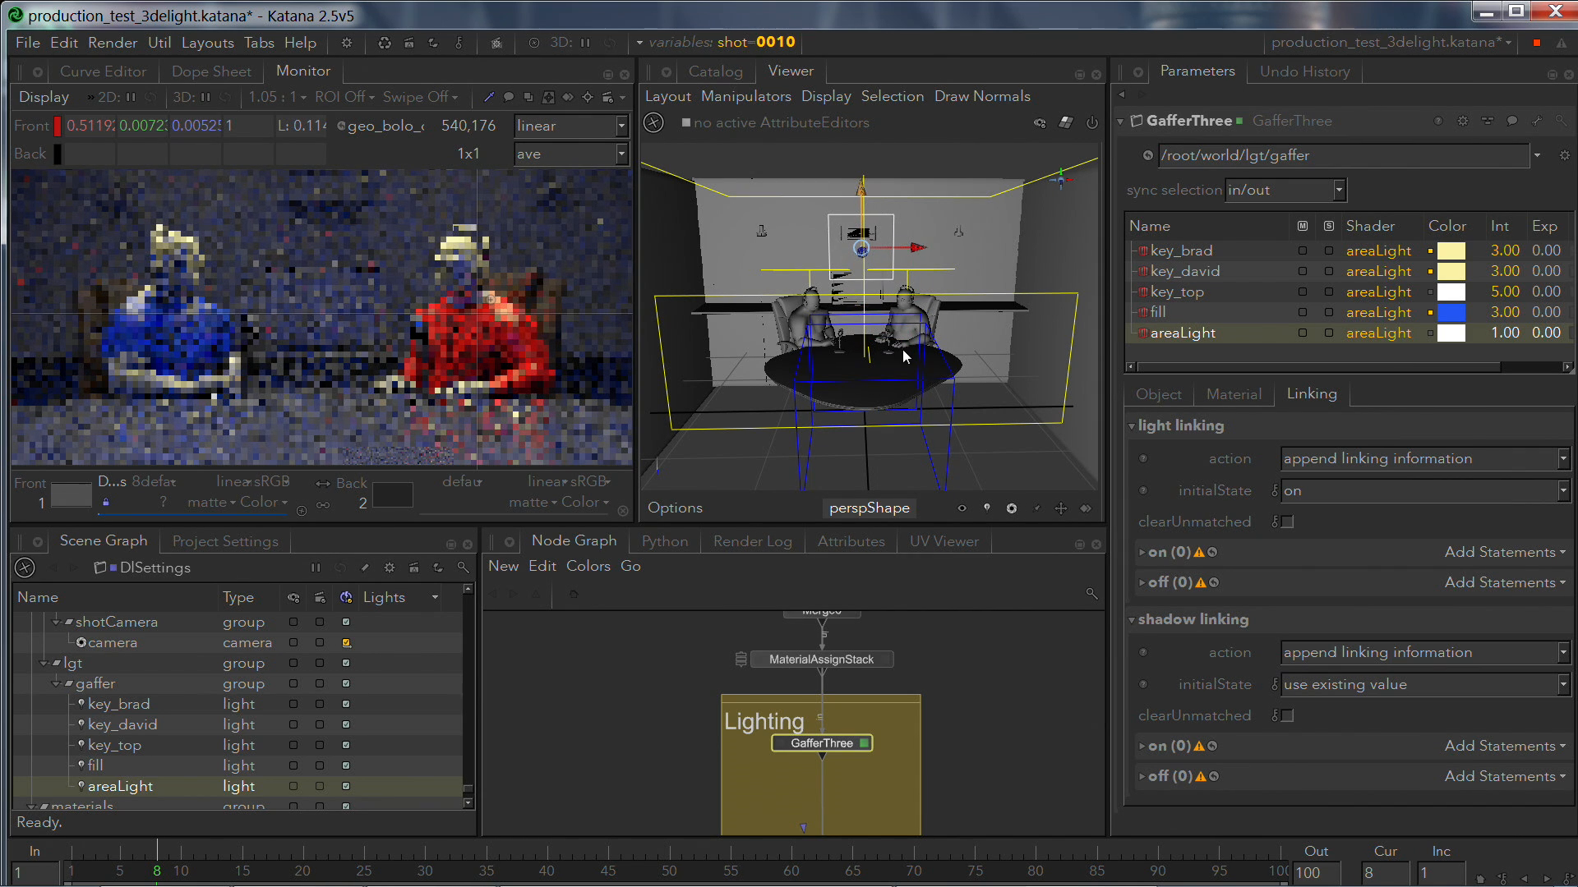
Step: Move and rotate the new area light to sit behind the two characters as a rim light
key(e)
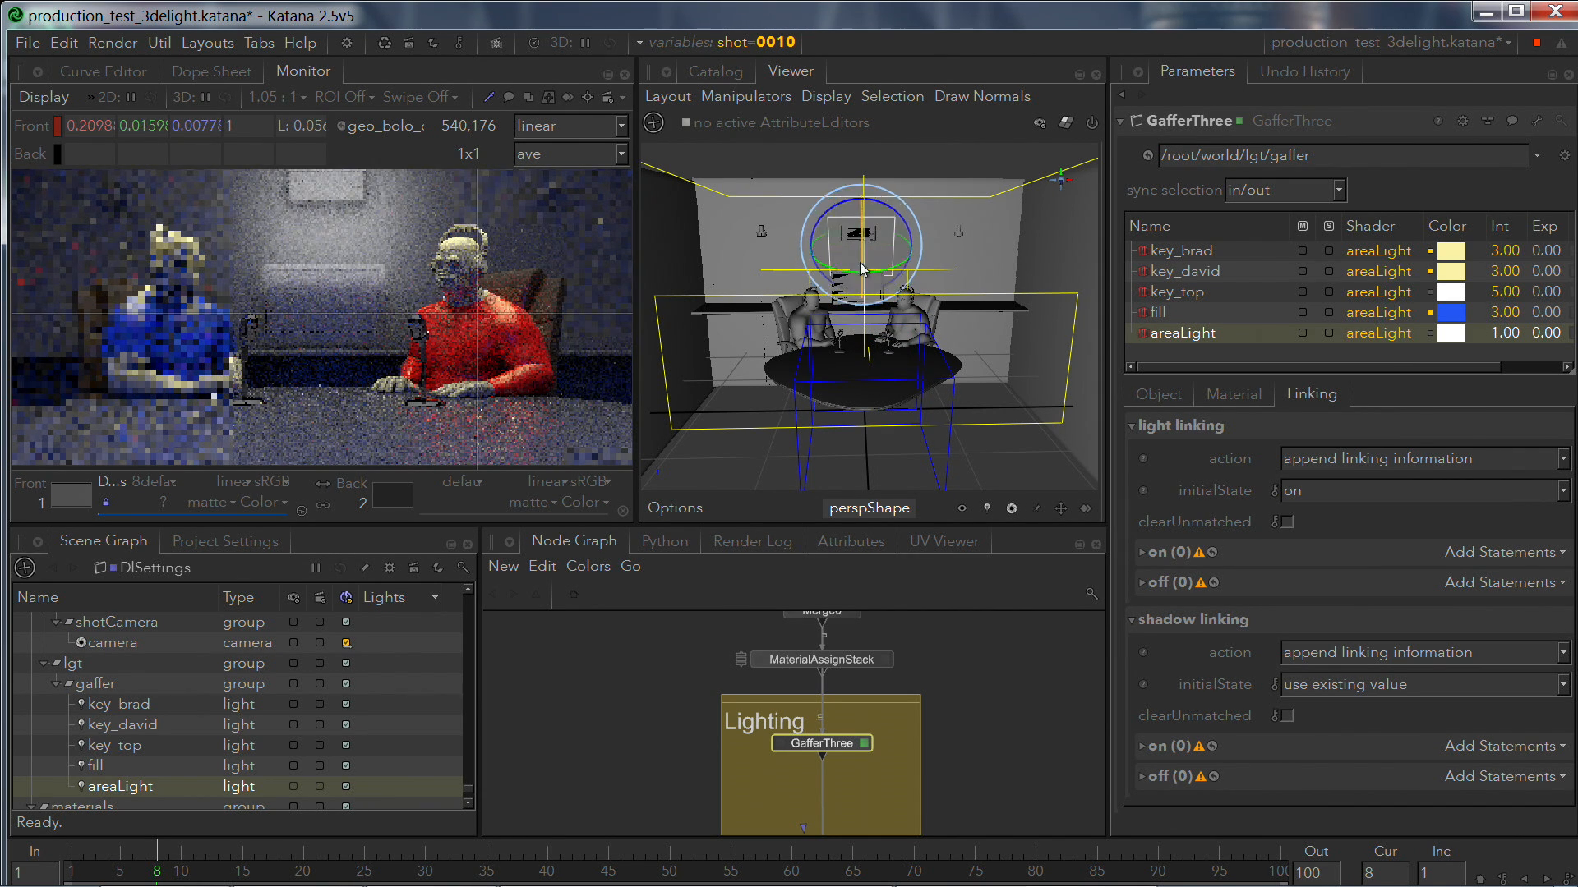
key(w)
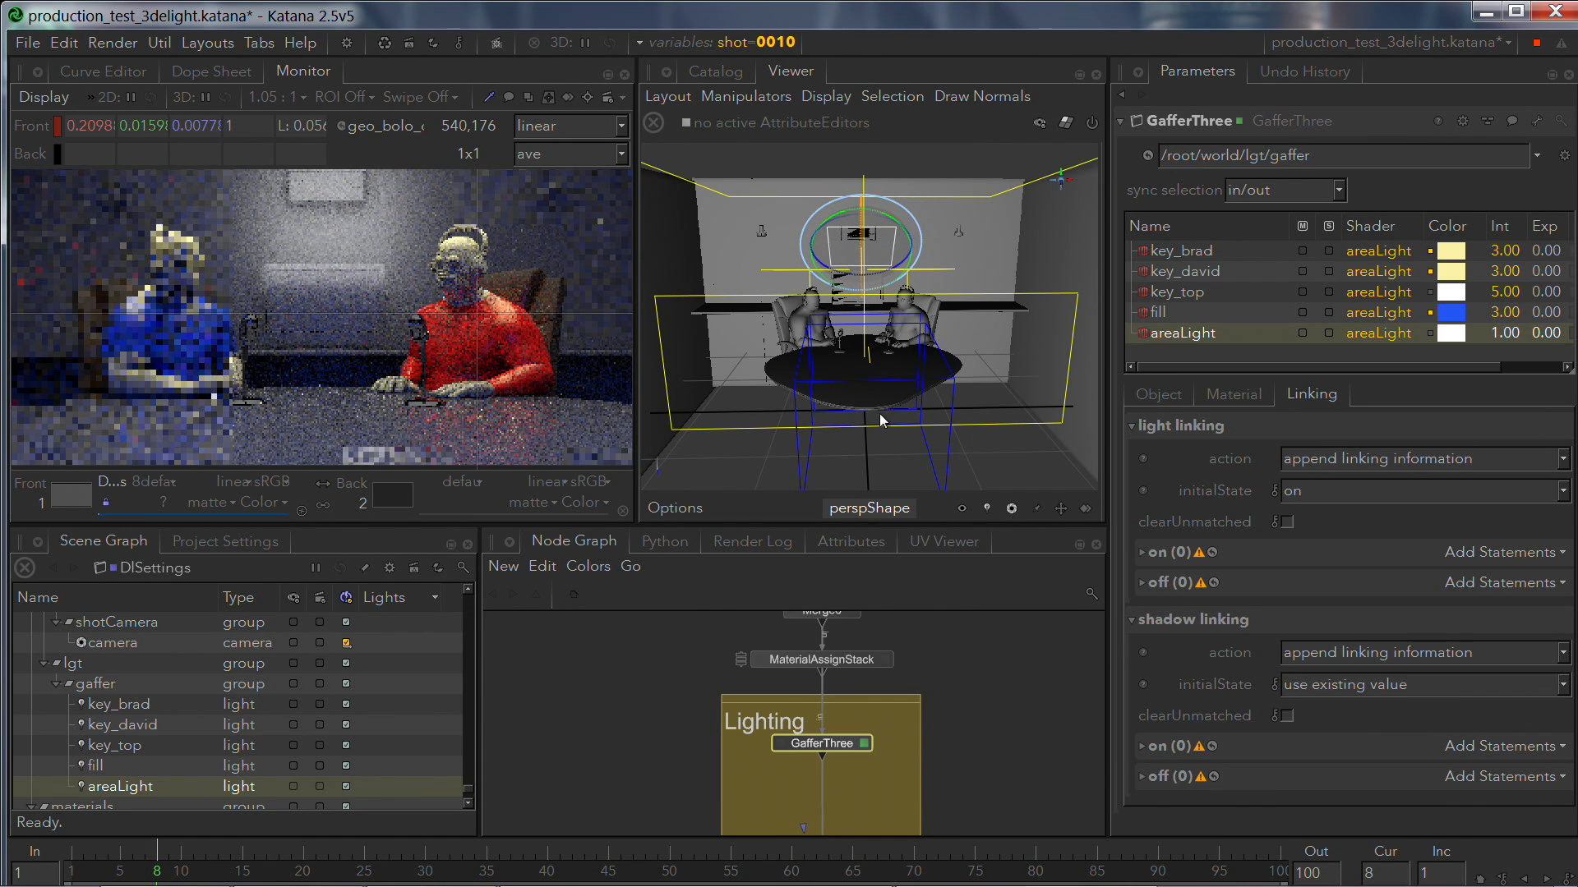
drag(909, 248, 1053, 266)
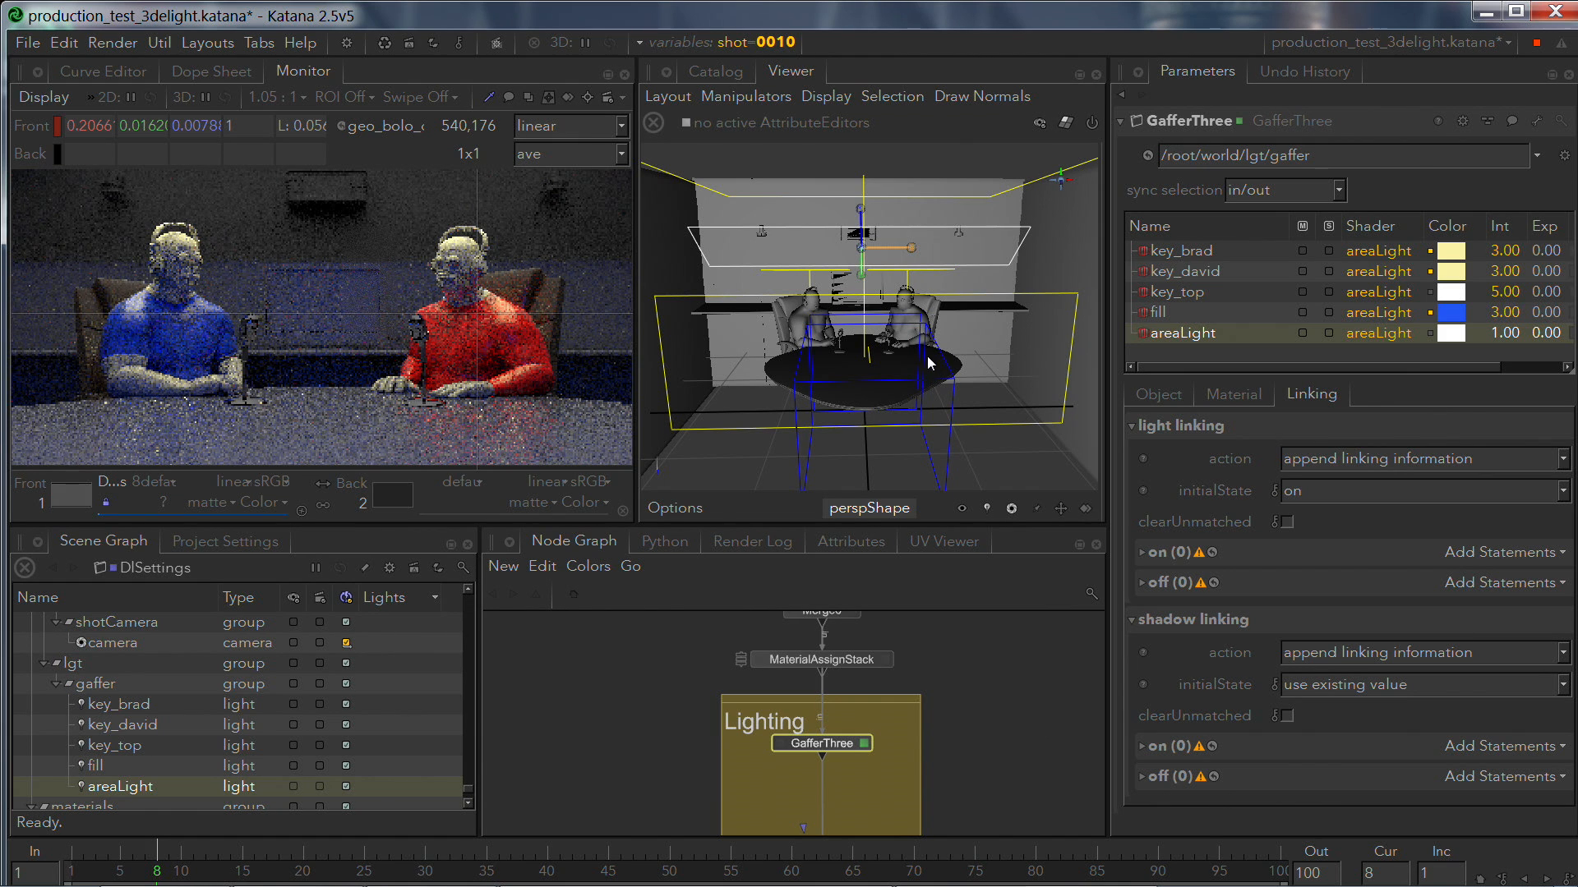
alt+drag(1019, 329, 978, 334)
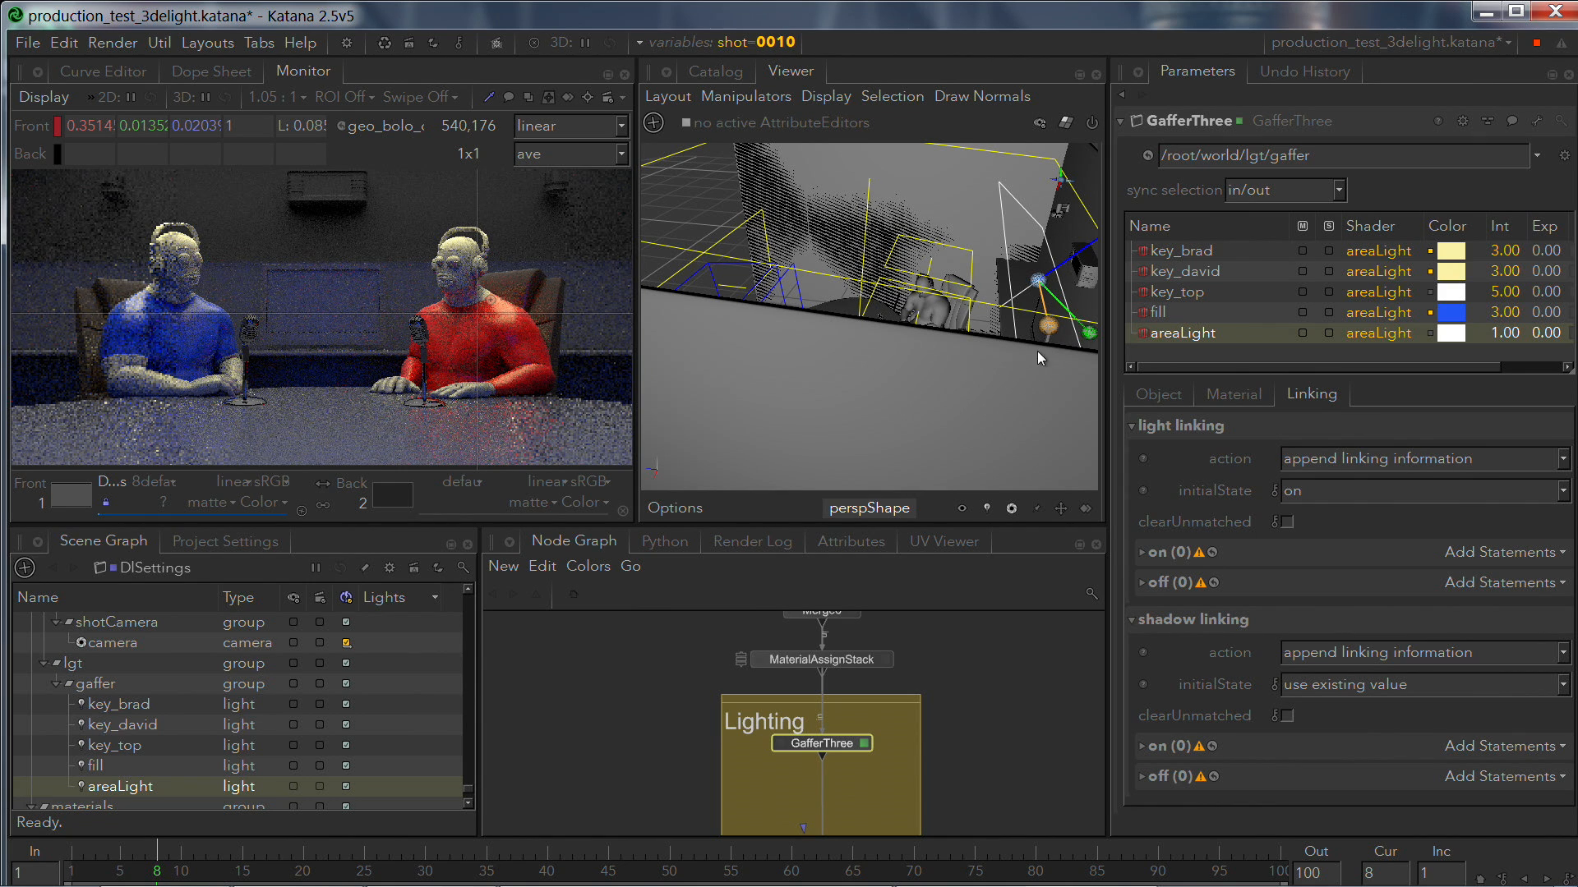
drag(1048, 329, 1063, 354)
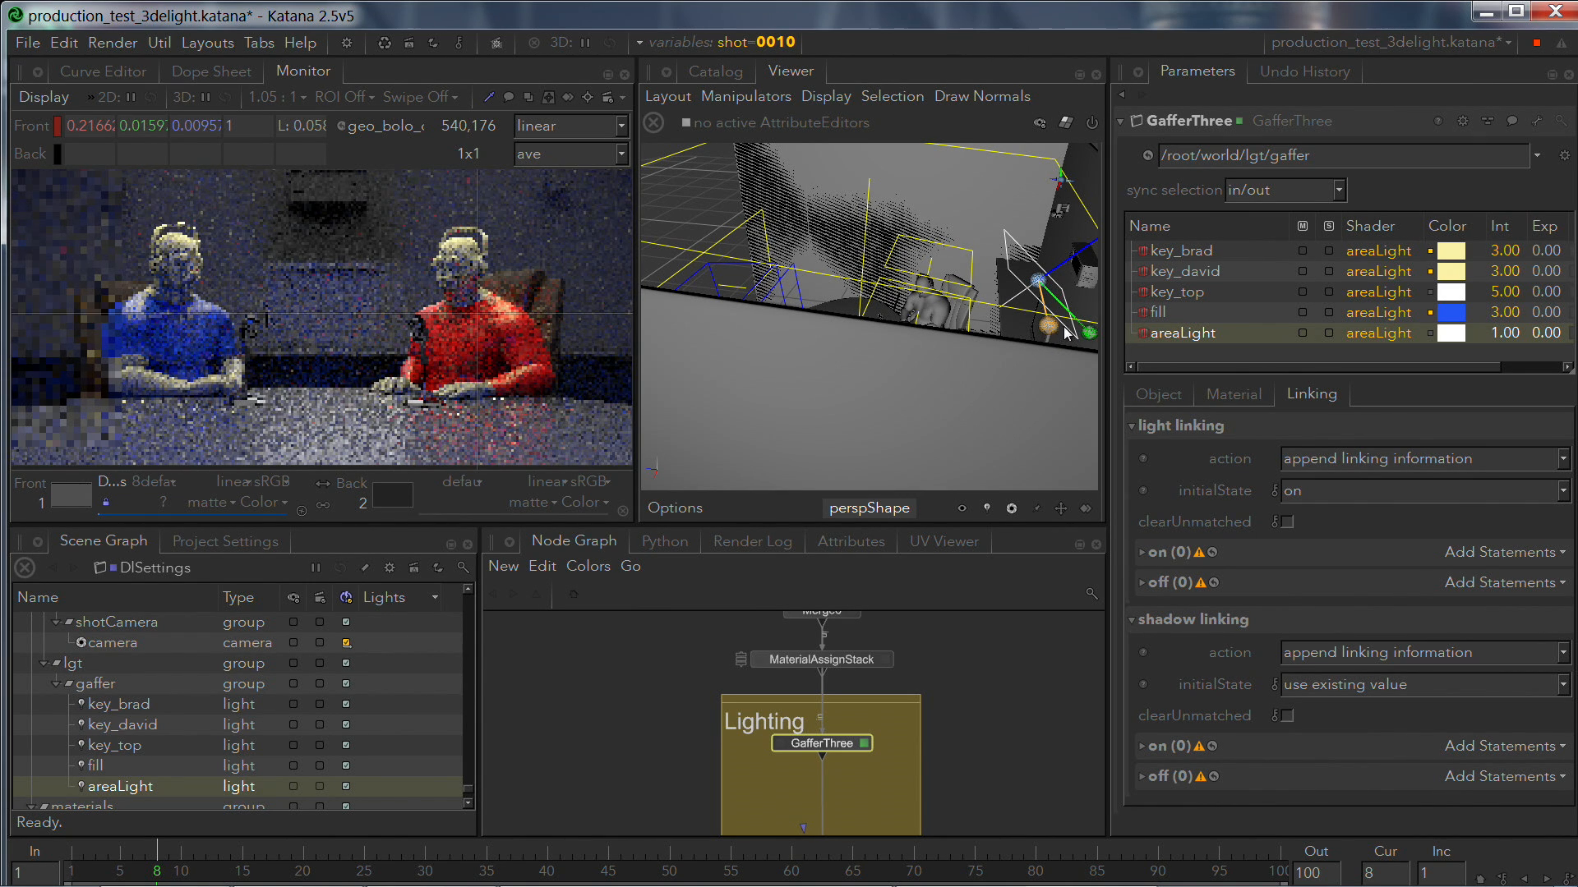
key(w)
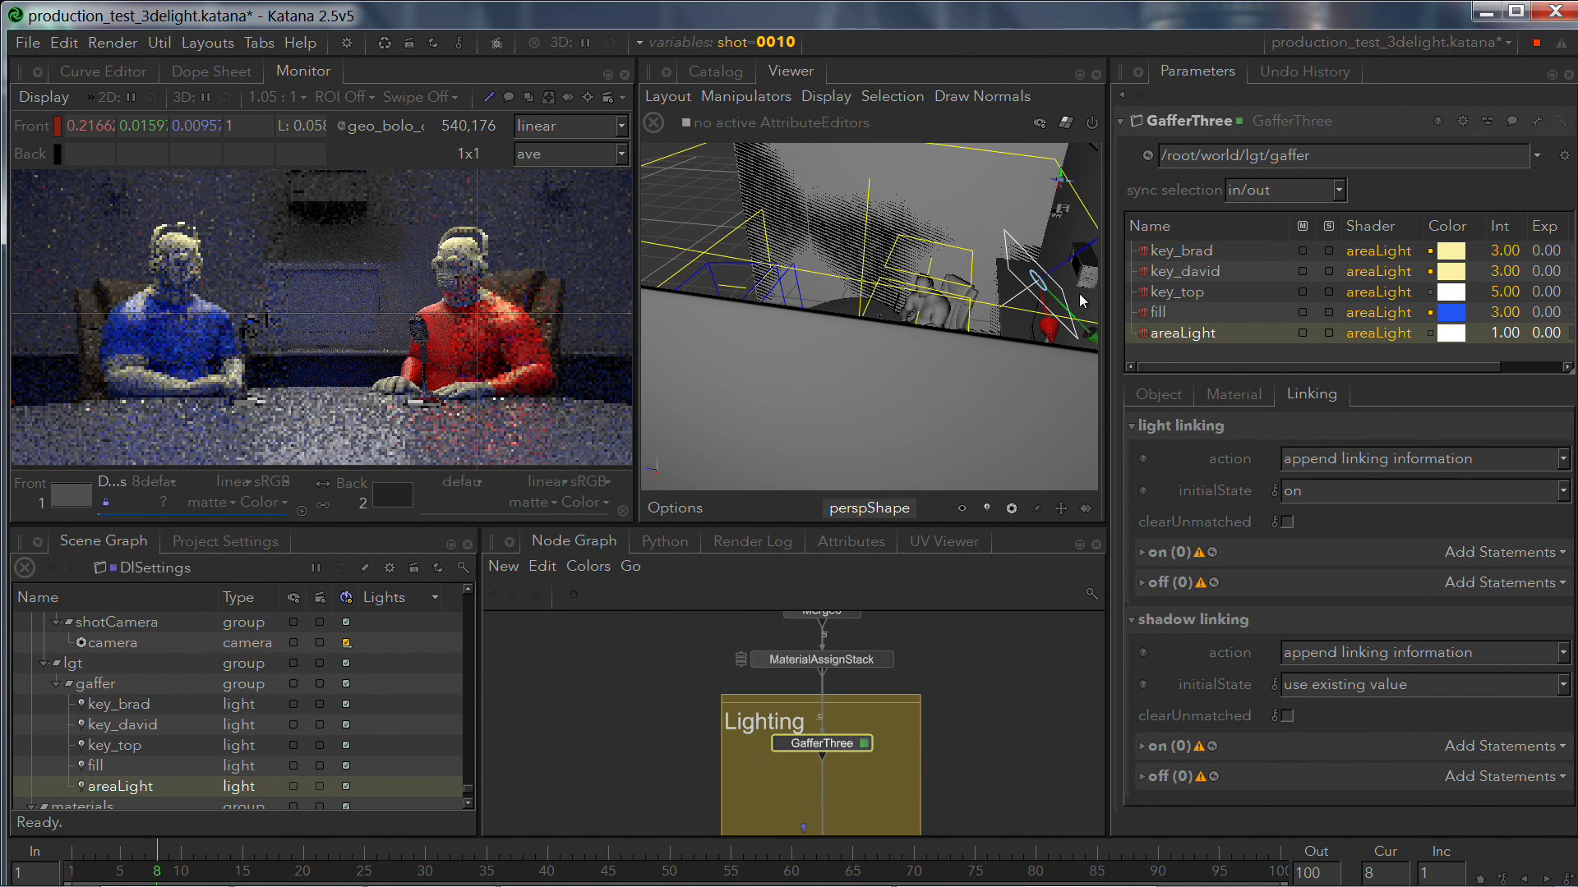
drag(1087, 338, 1076, 330)
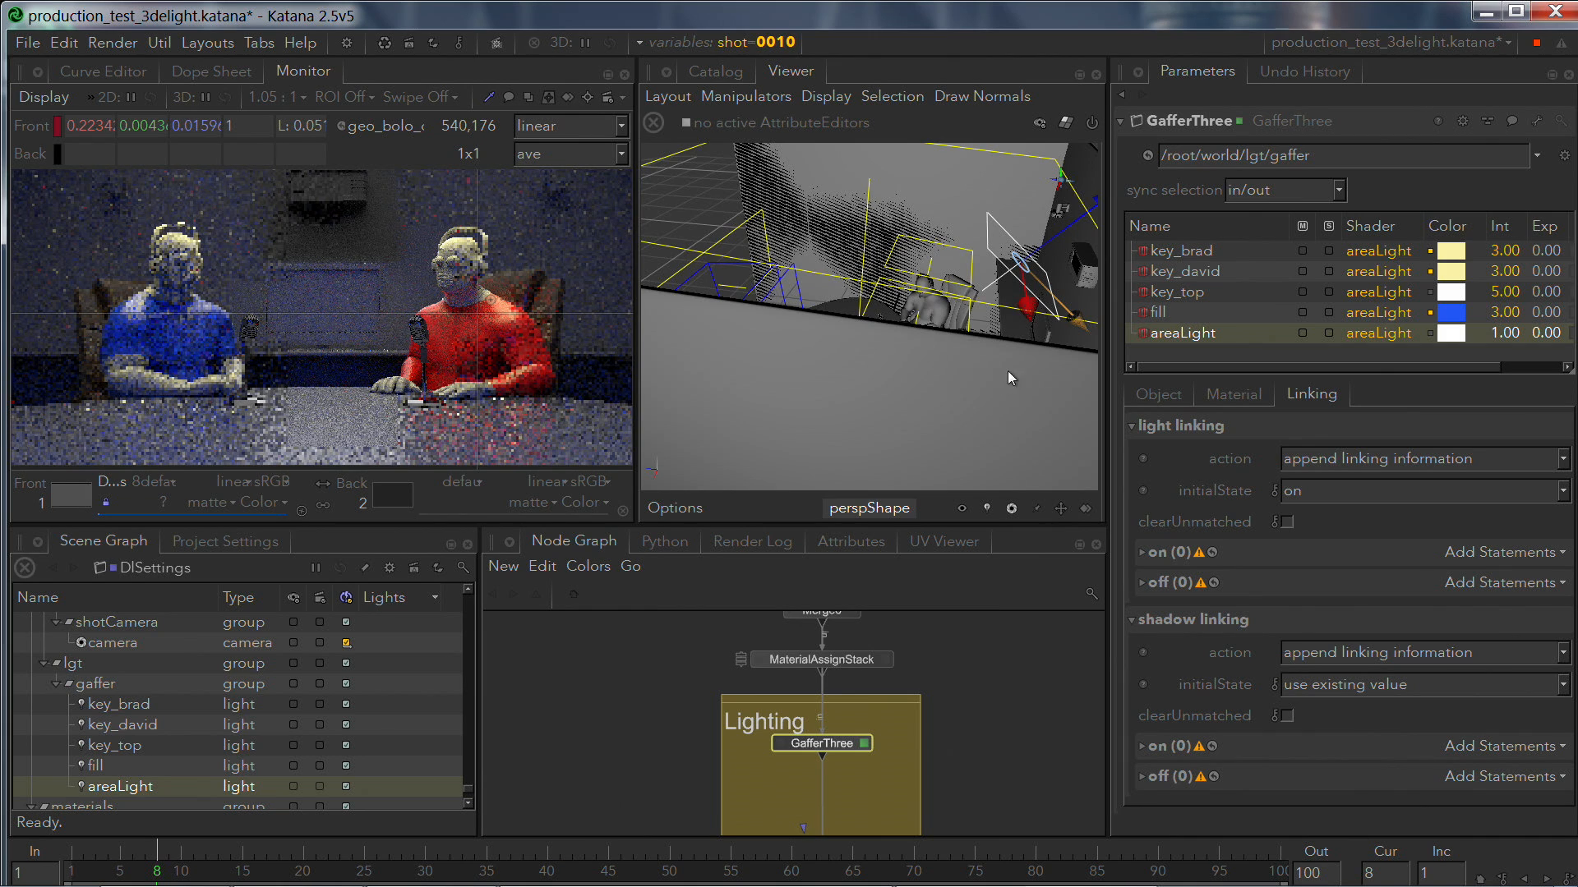
mouse_move(1007, 371)
alt+mouse_down()
mouse_move(999, 405)
mouse_move(1032, 389)
alt+mouse_up()
drag(1074, 338, 1058, 328)
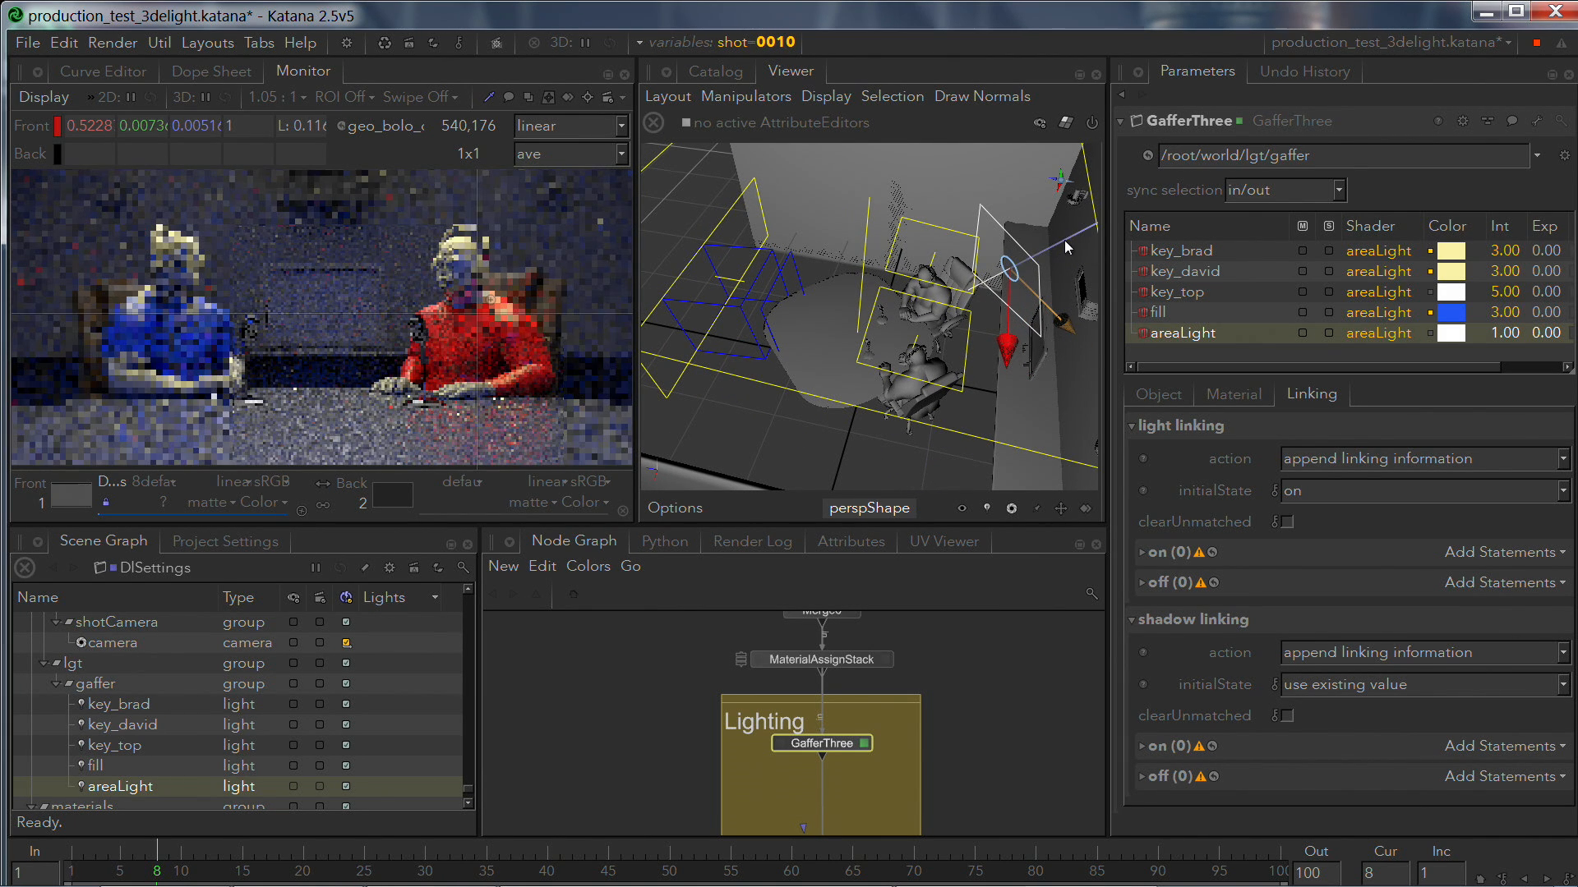
drag(1063, 240, 944, 508)
key(r)
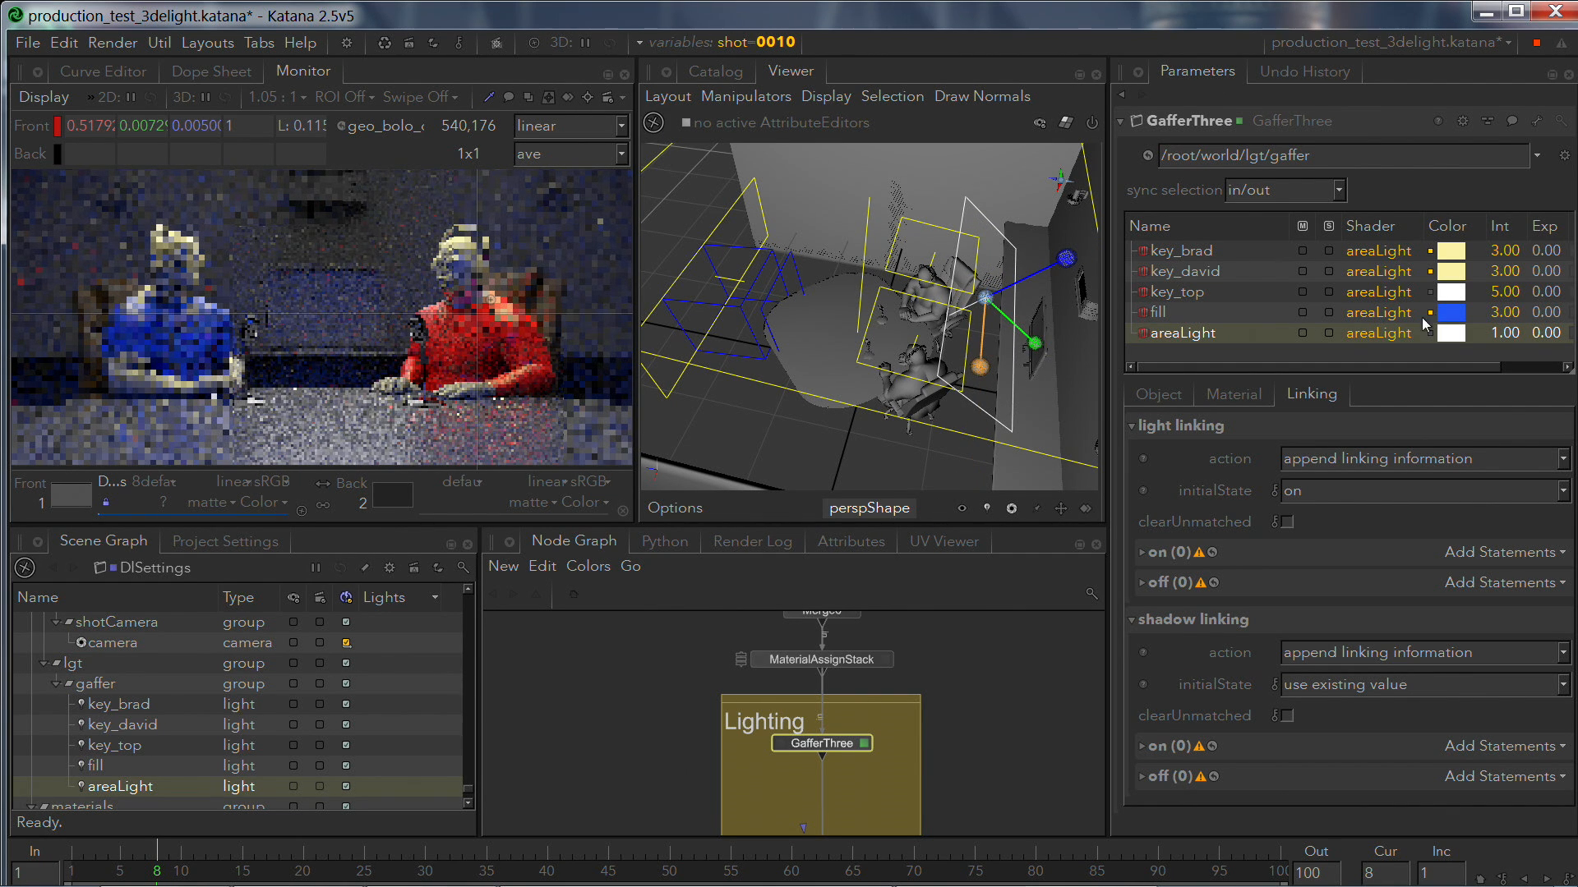
Step: Rename the new area light rim
double_click(1185, 337)
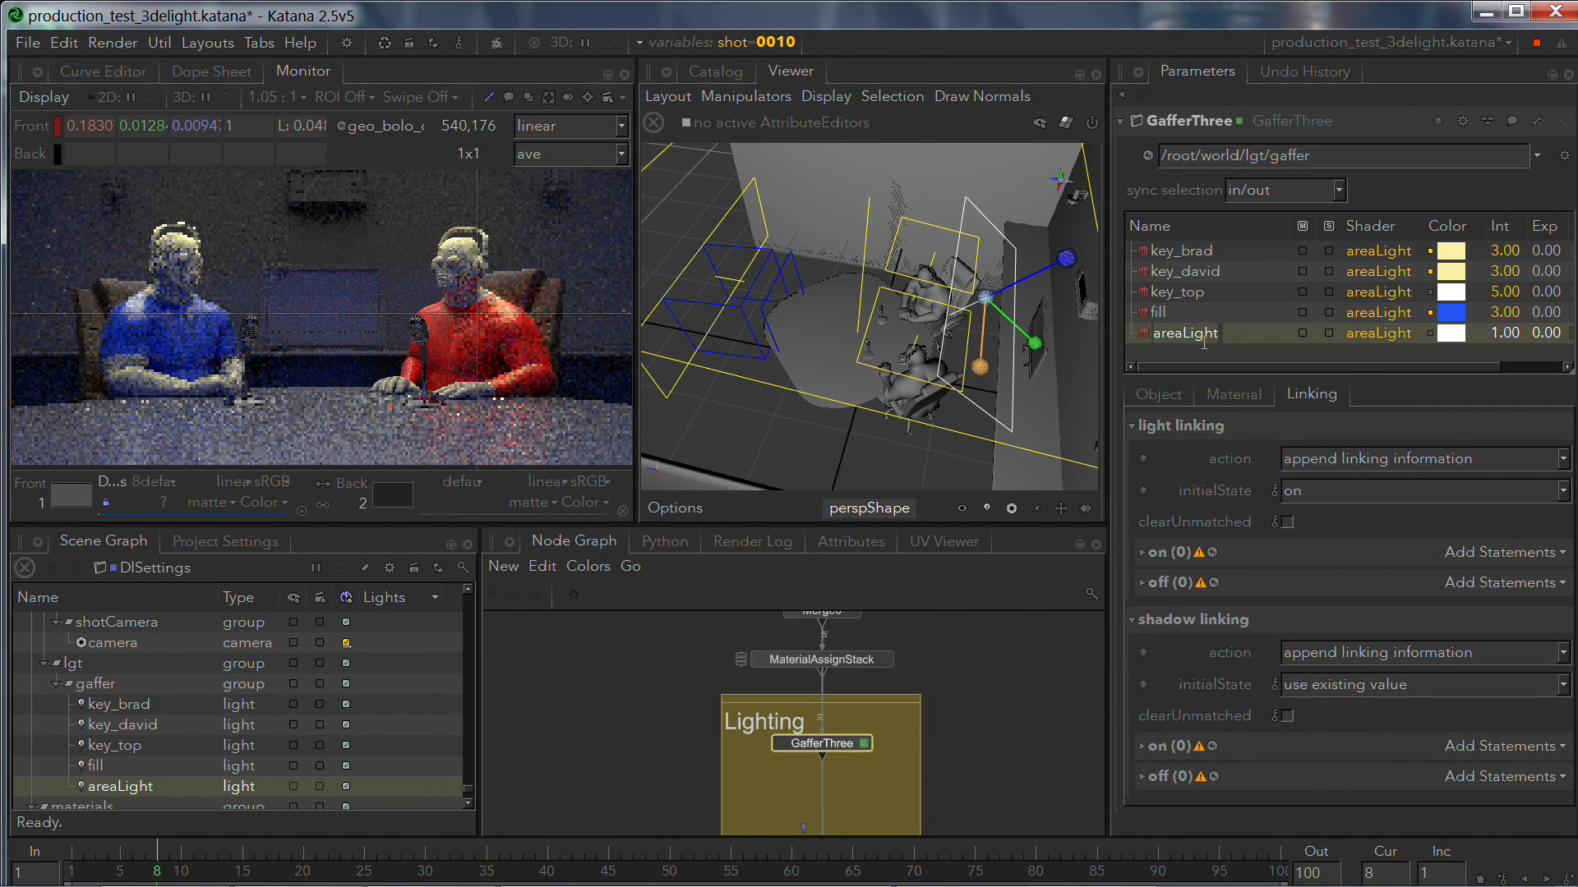
key(BackSpace)
text(r)
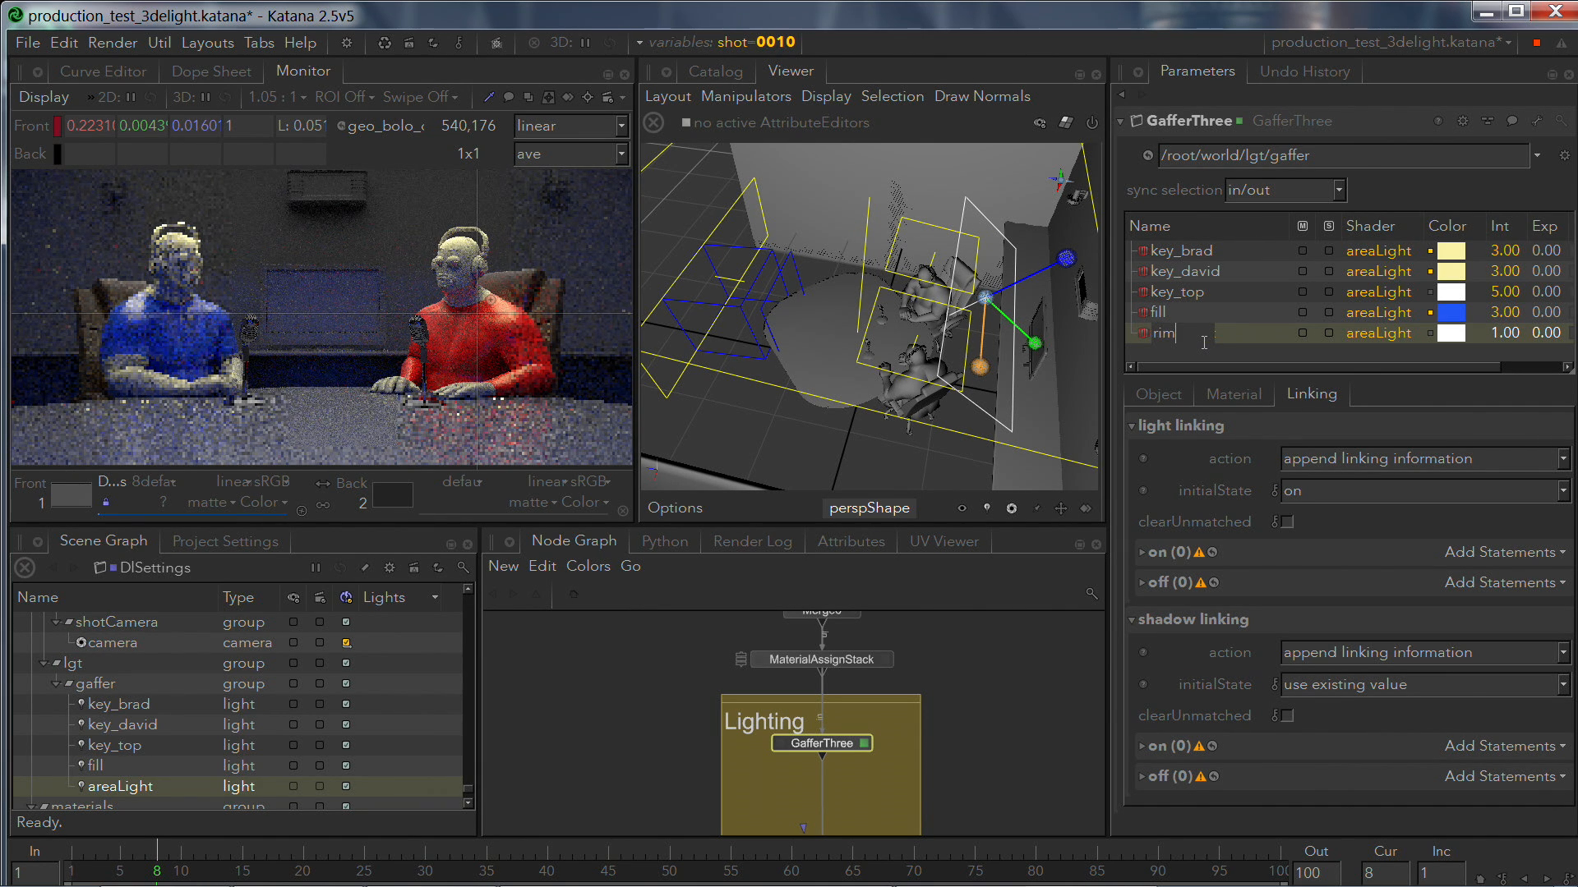
text(im)
key(Return)
Step: Set the rim light's intensity to 5
double_click(1508, 333)
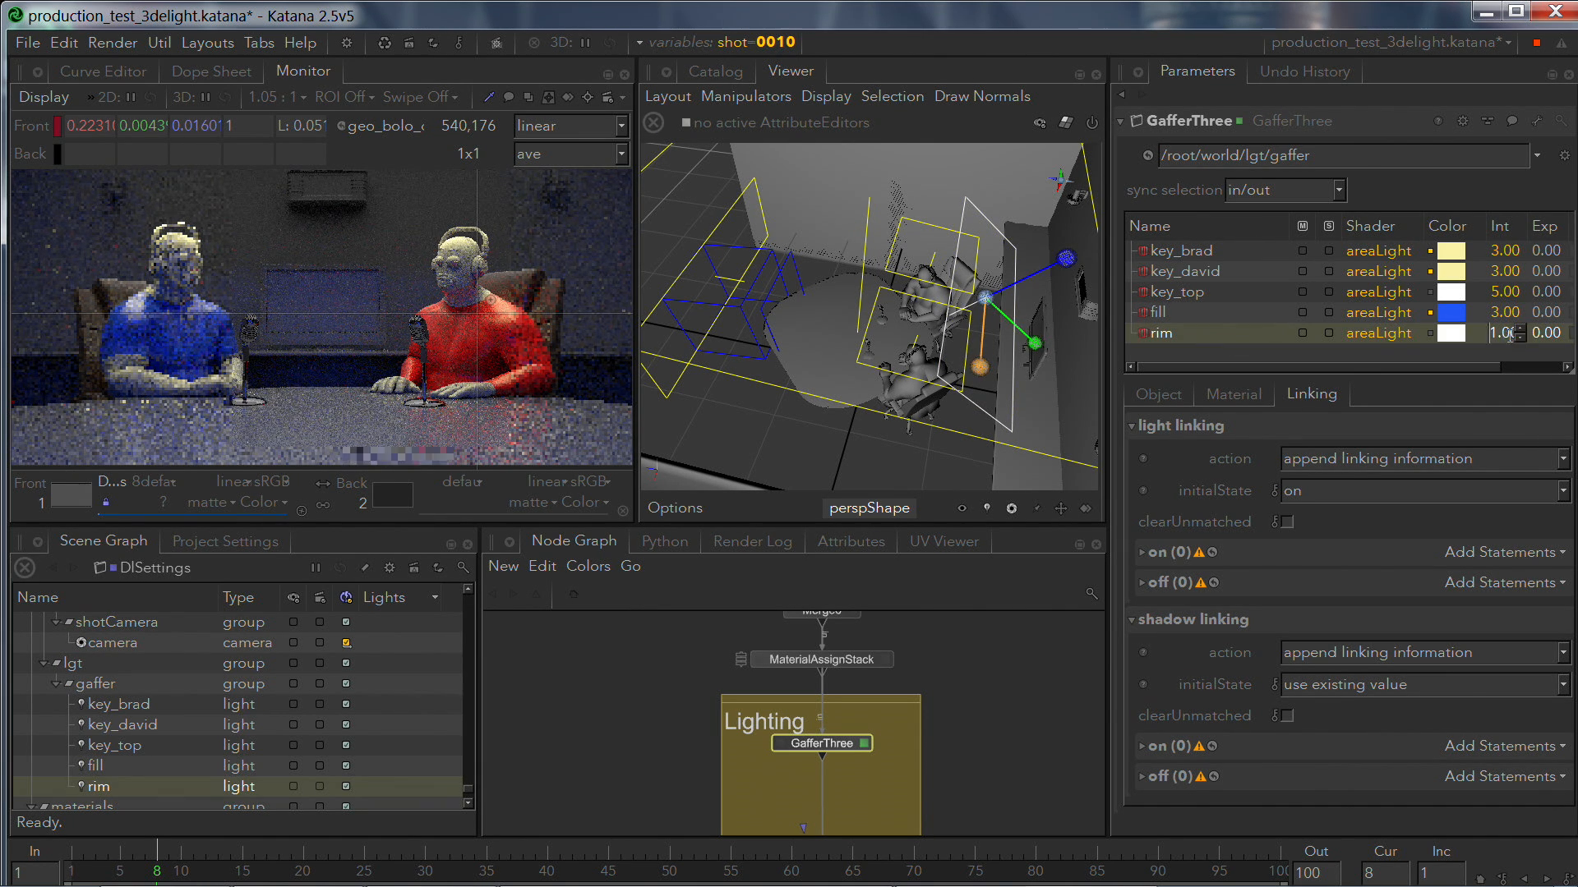
click(1520, 330)
click(1521, 329)
click(1521, 329)
click(1521, 329)
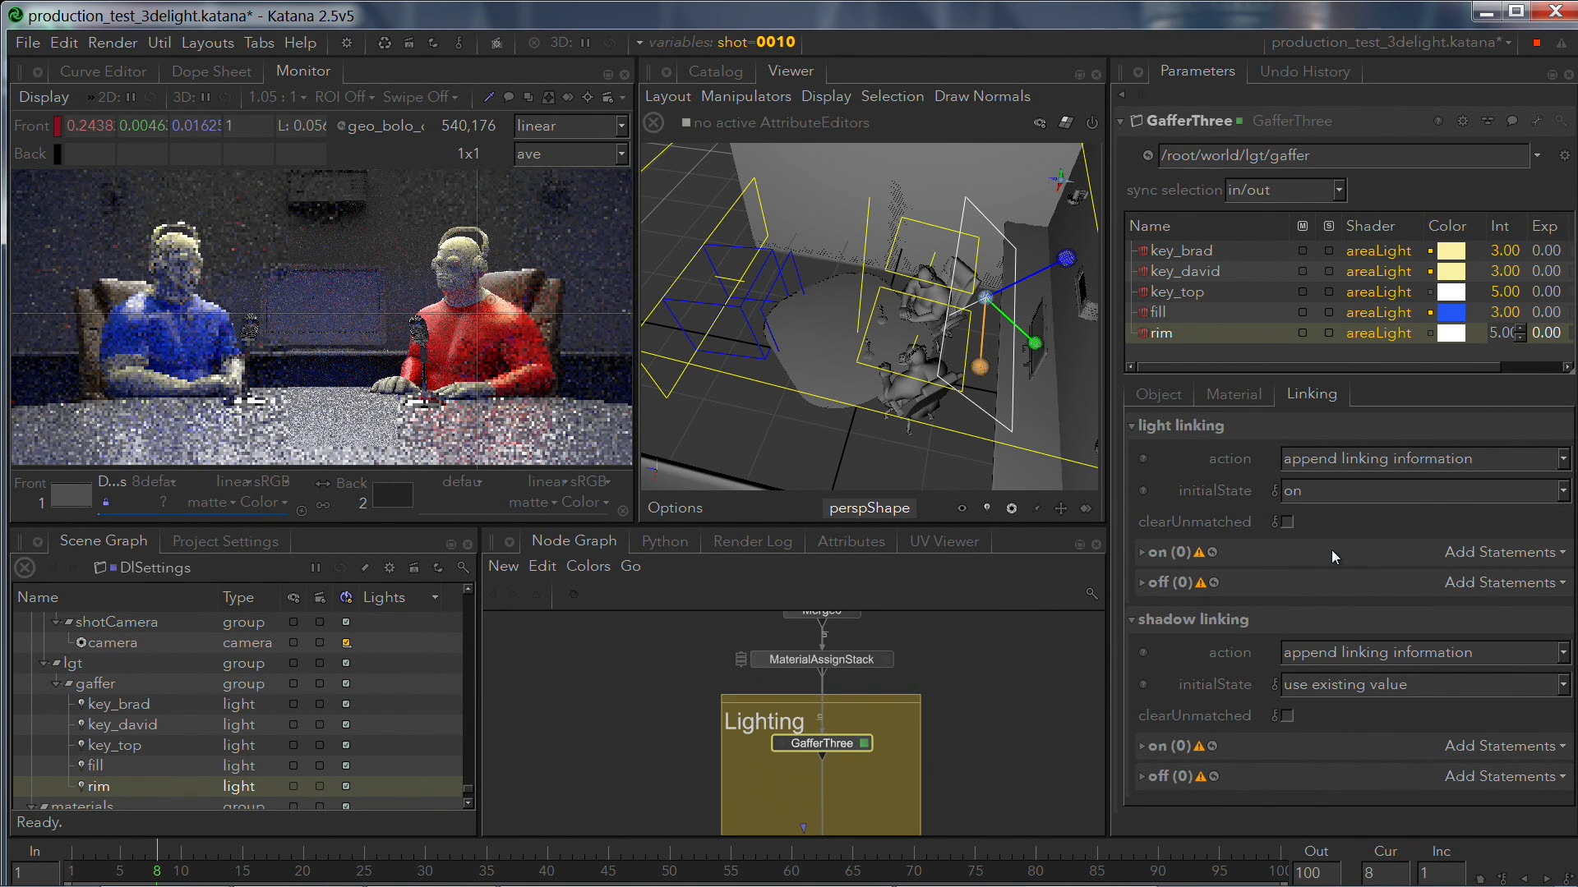
Step: For the rim light, set the light linking initial state to off and add a custom on statement
click(1195, 310)
click(1190, 332)
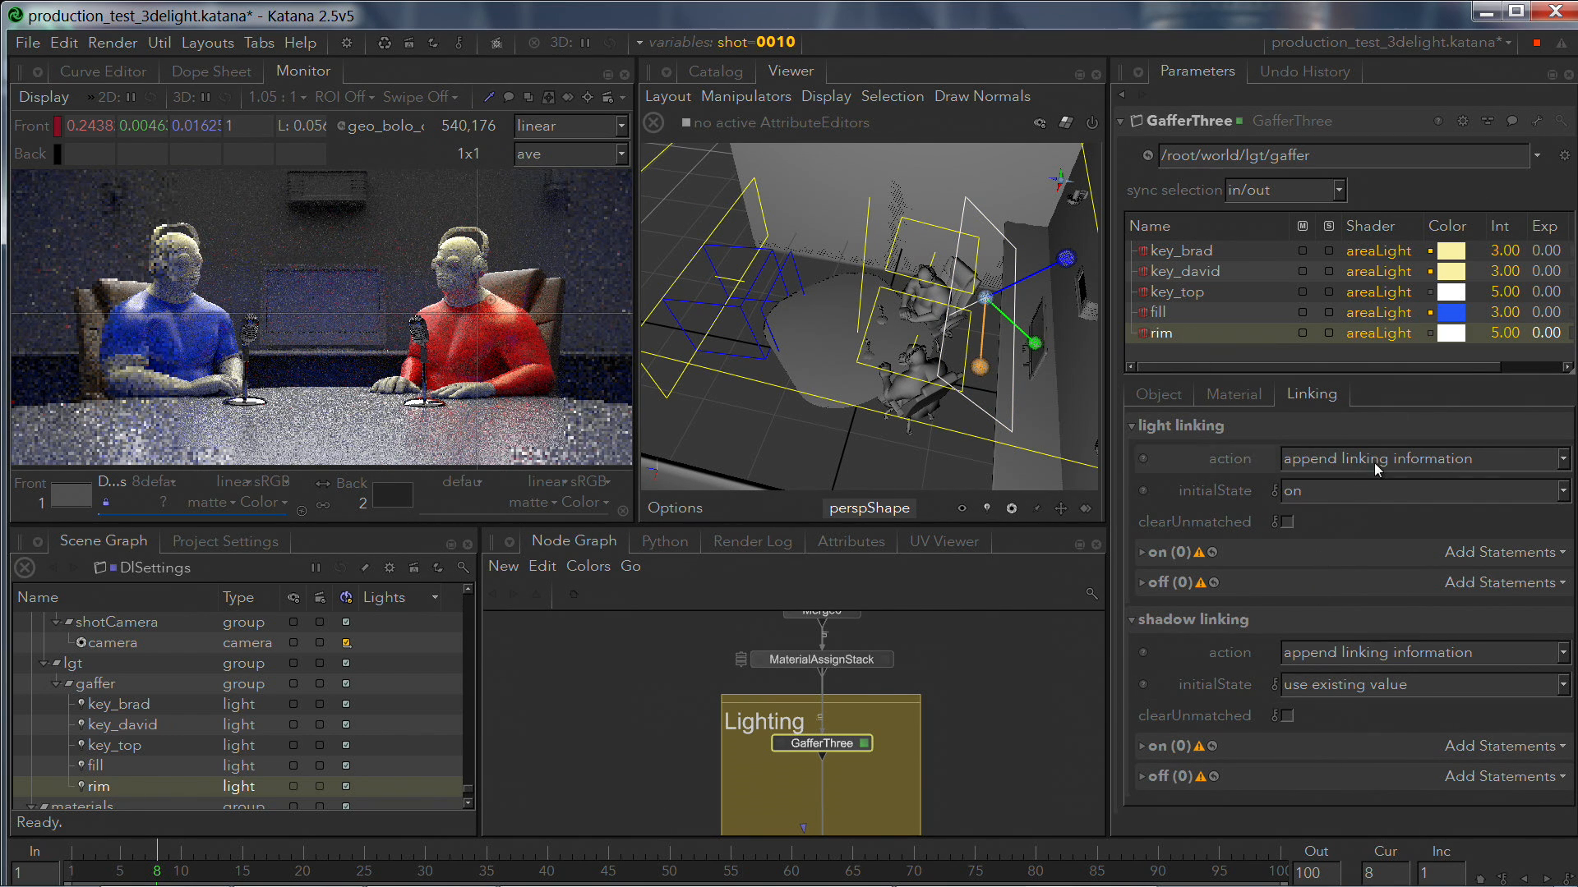
click(1382, 489)
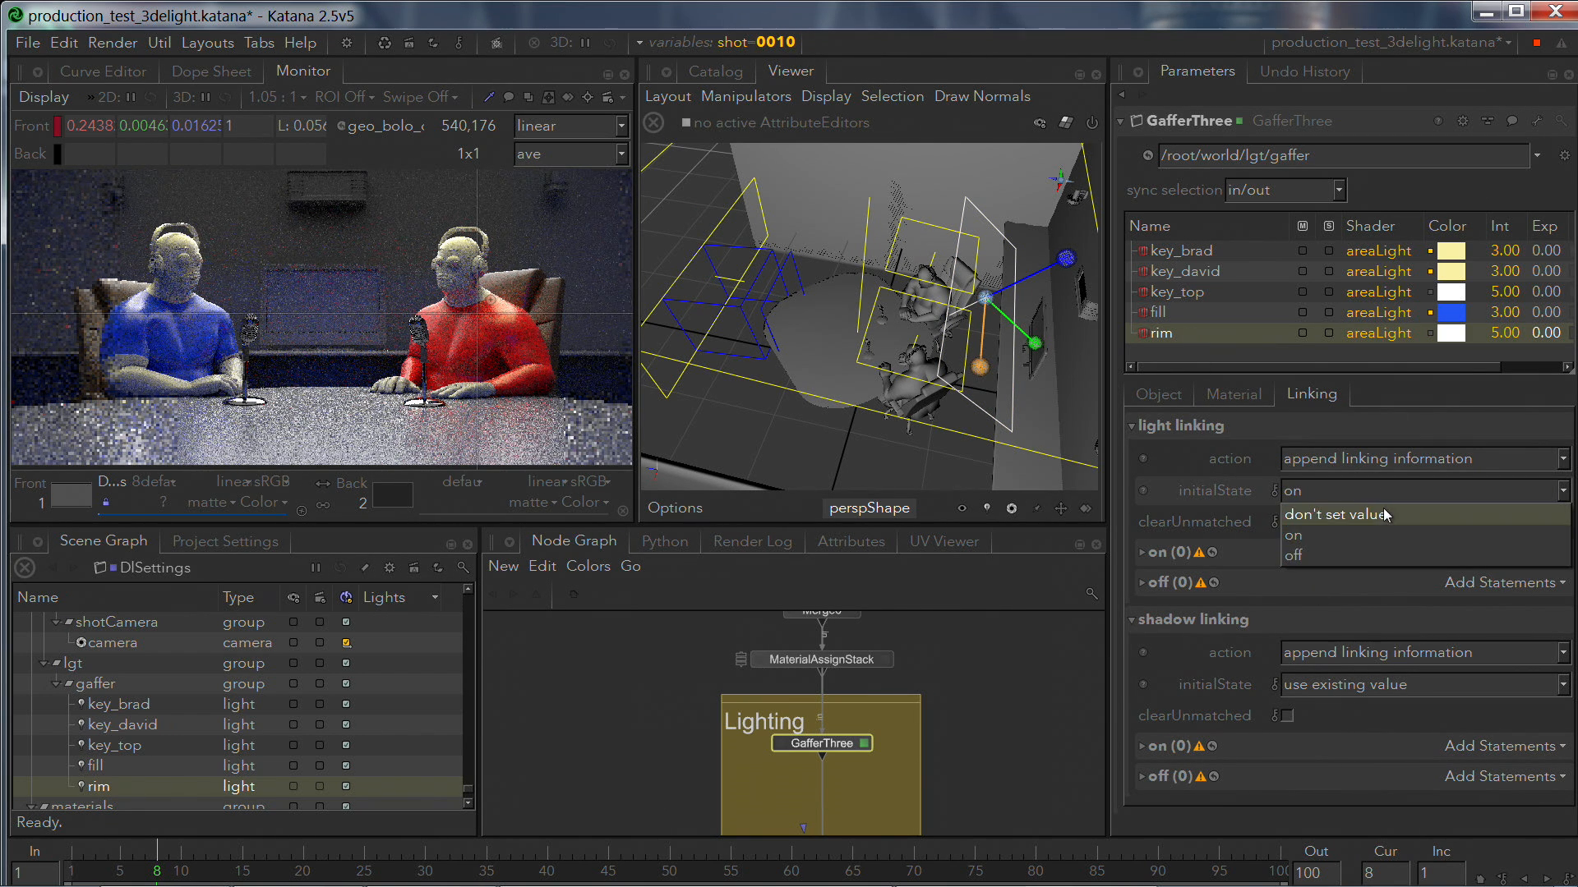
click(1371, 551)
click(1481, 552)
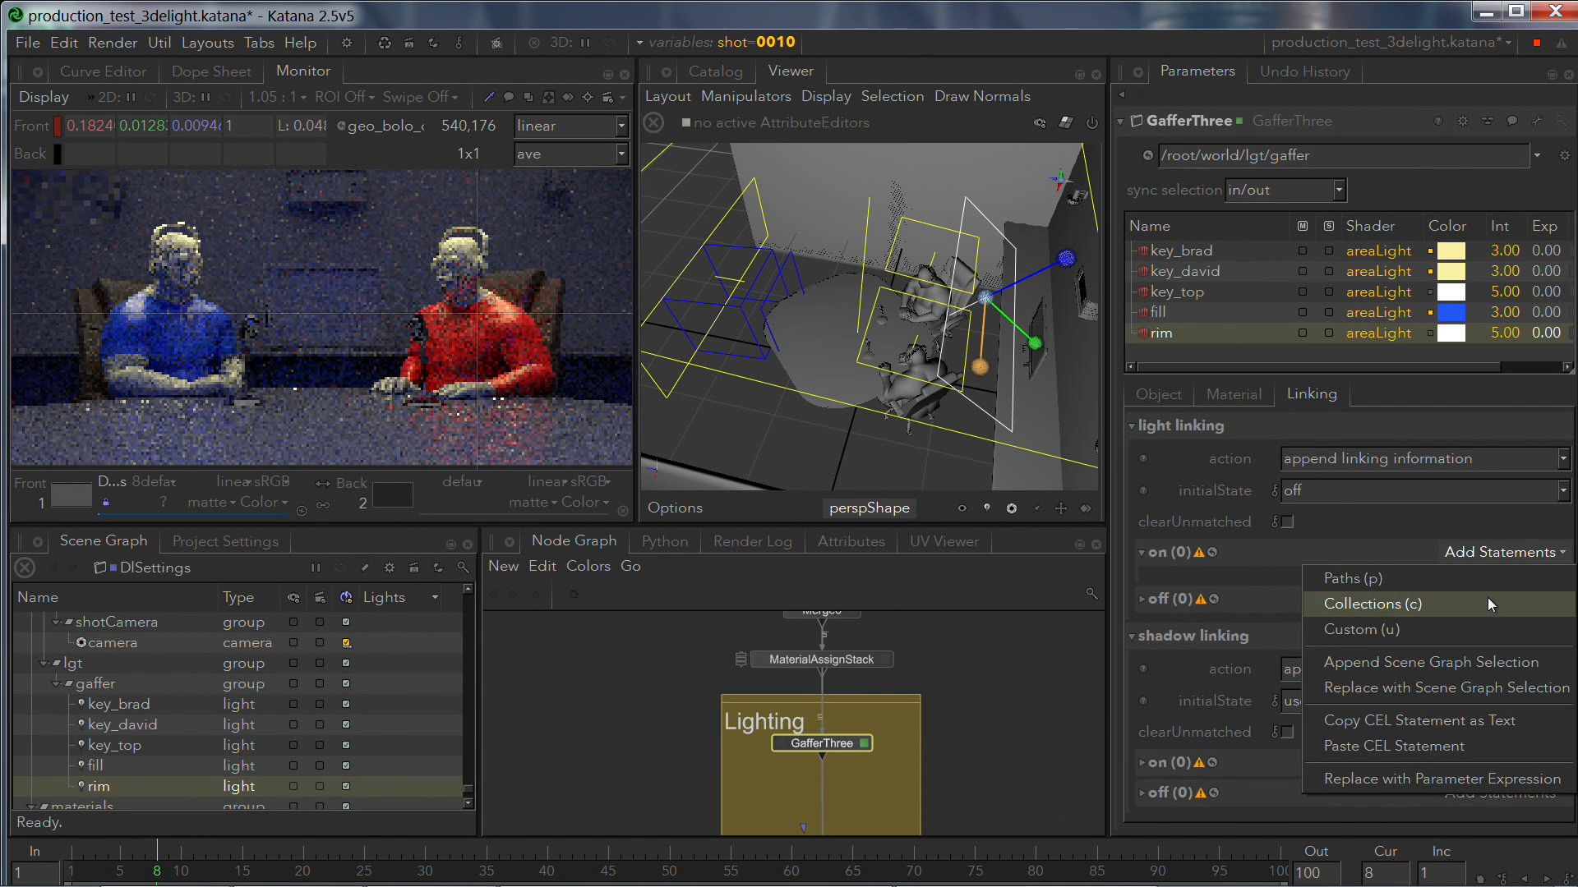
click(1482, 629)
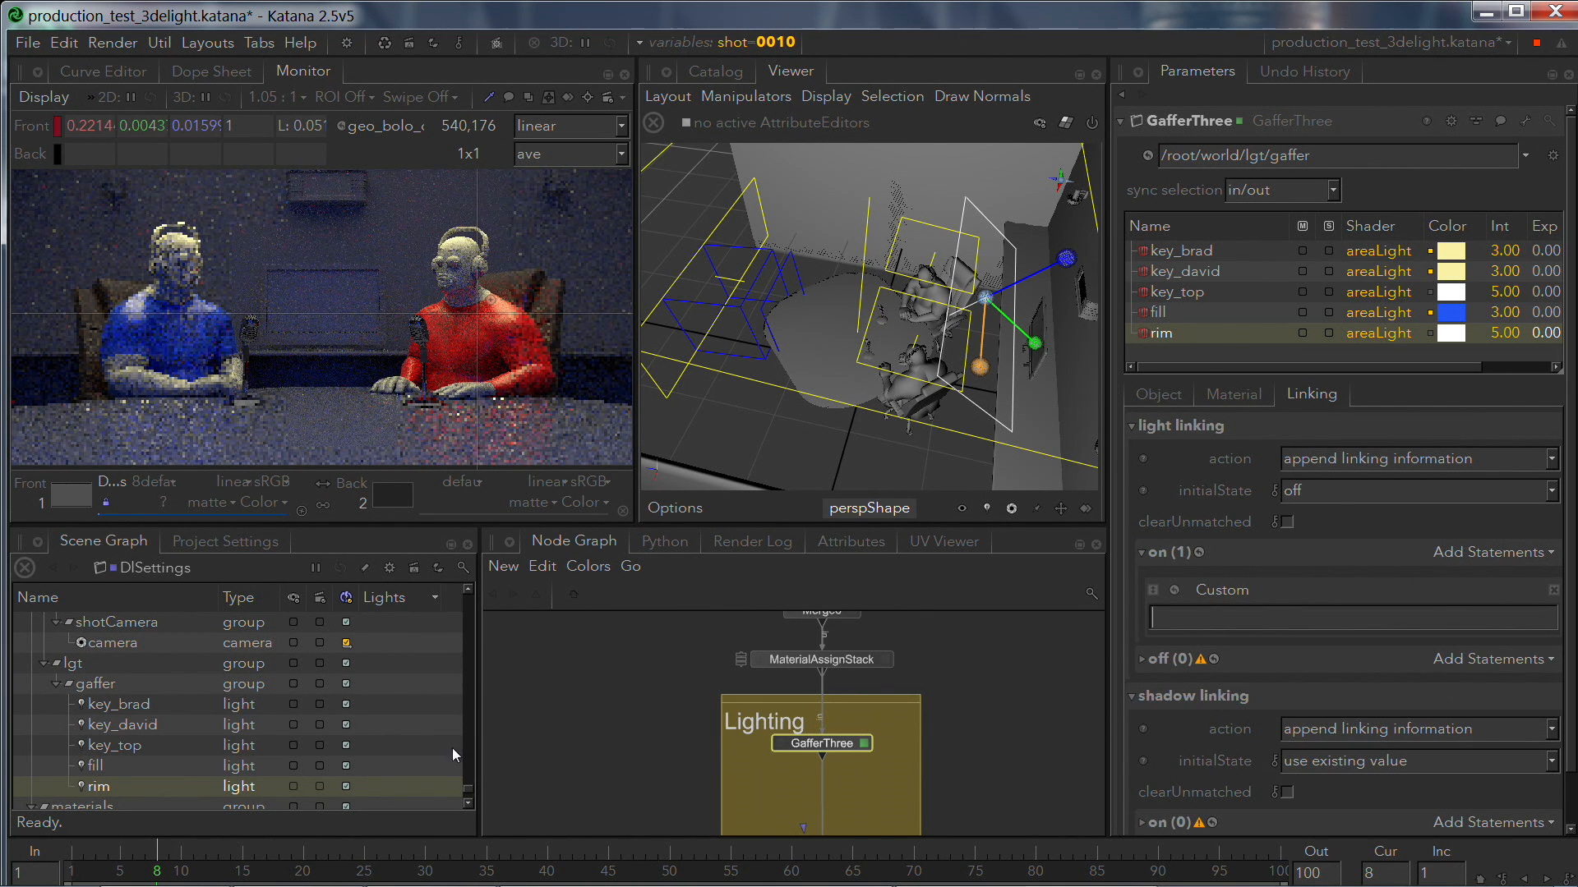
Step: Link the rim light to both characters by entering /root/world/geo/chr* in the custom on statement
drag(469, 788, 483, 615)
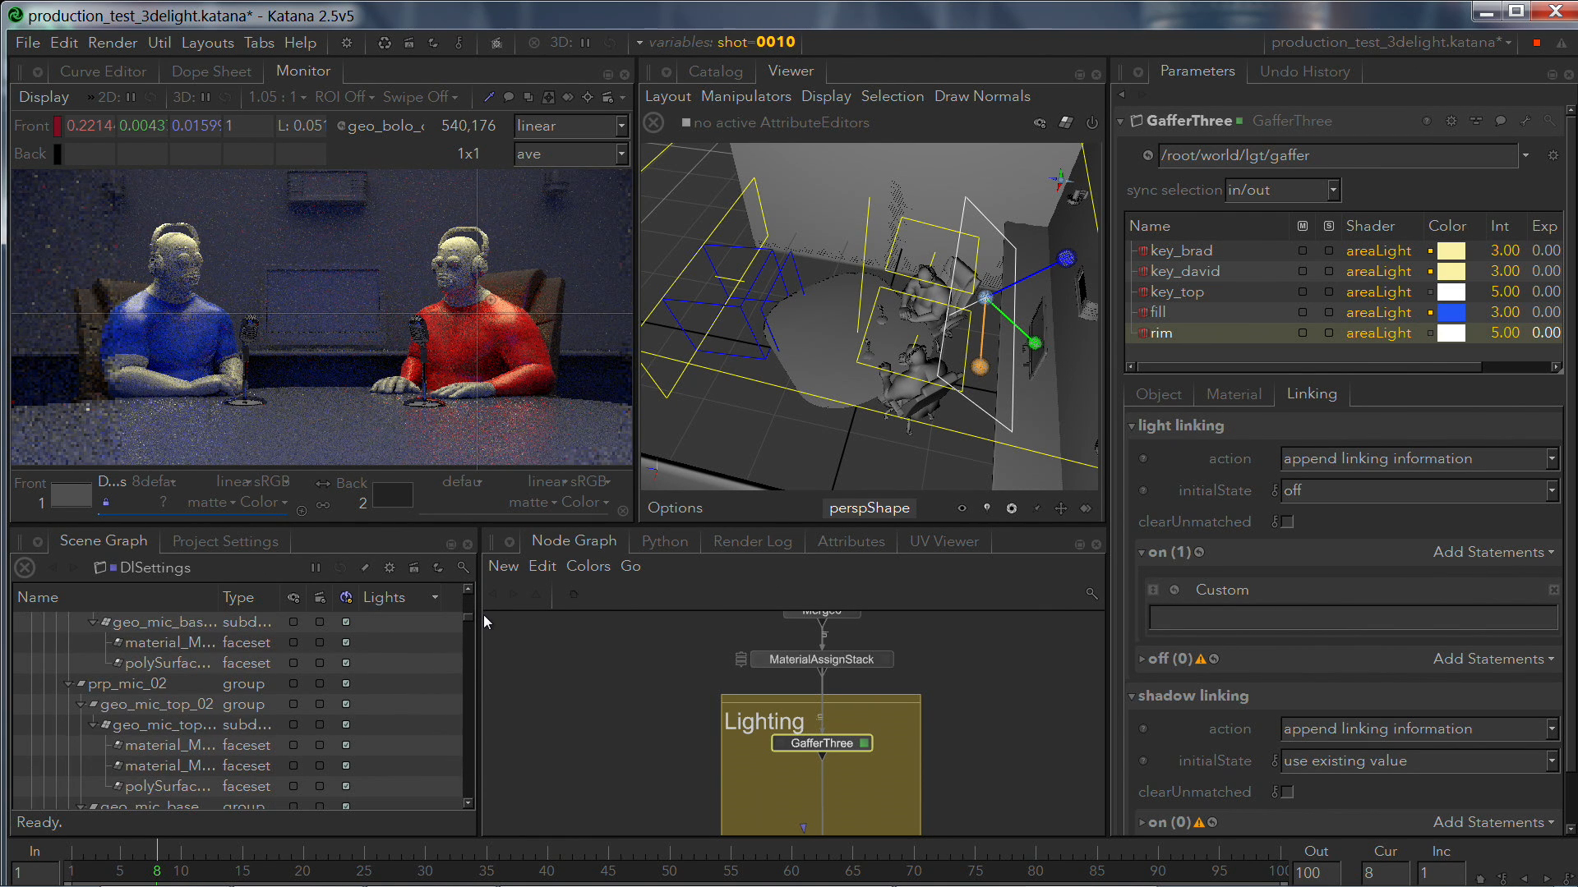
click(505, 325)
click(342, 126)
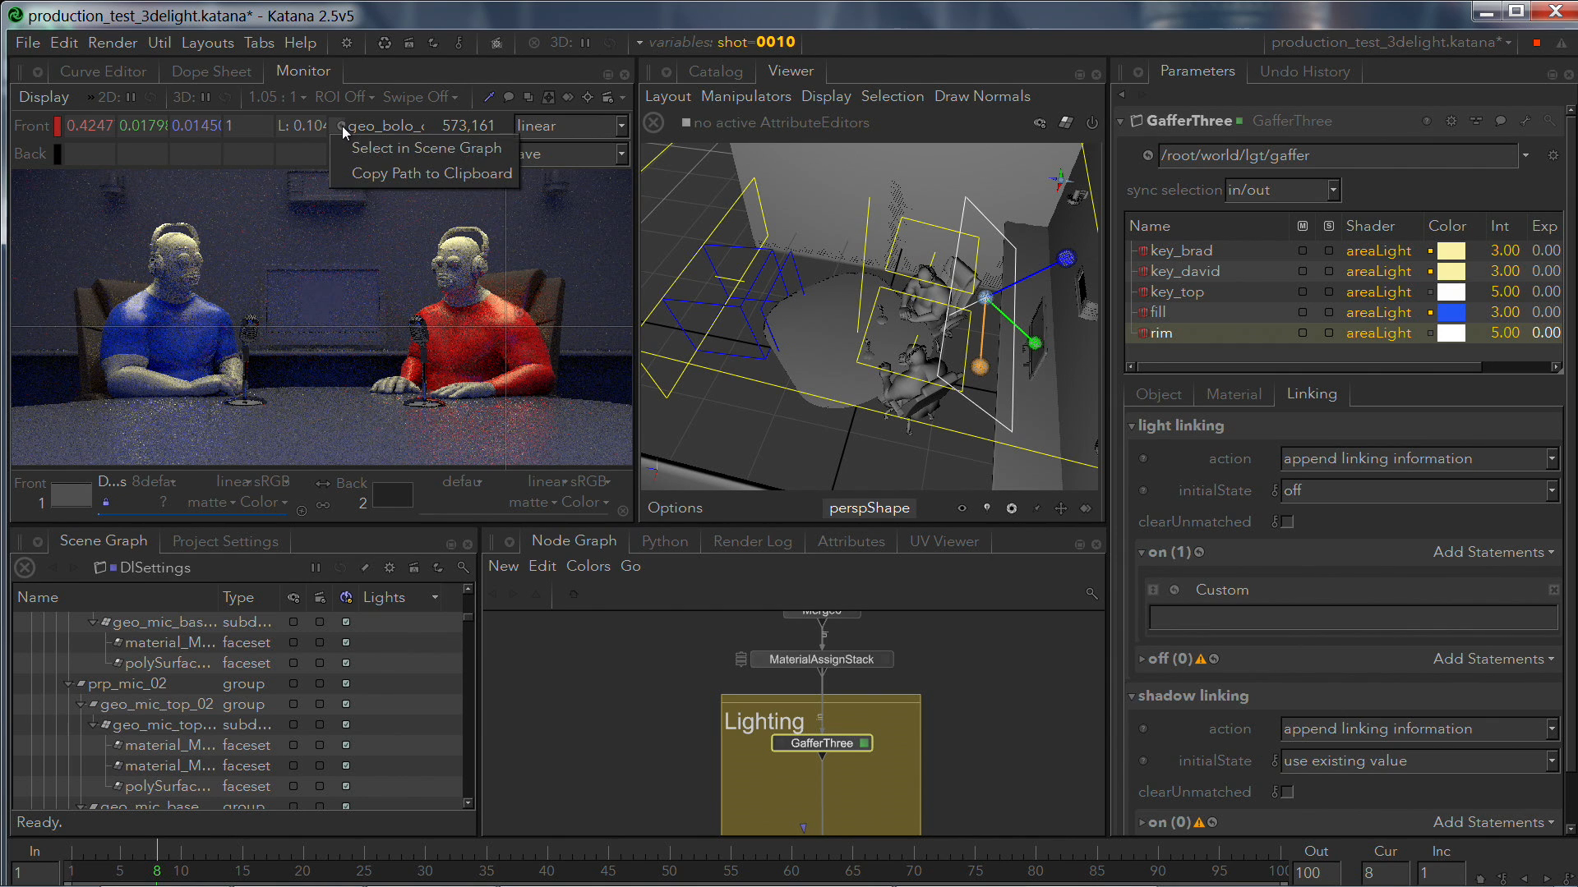
click(428, 145)
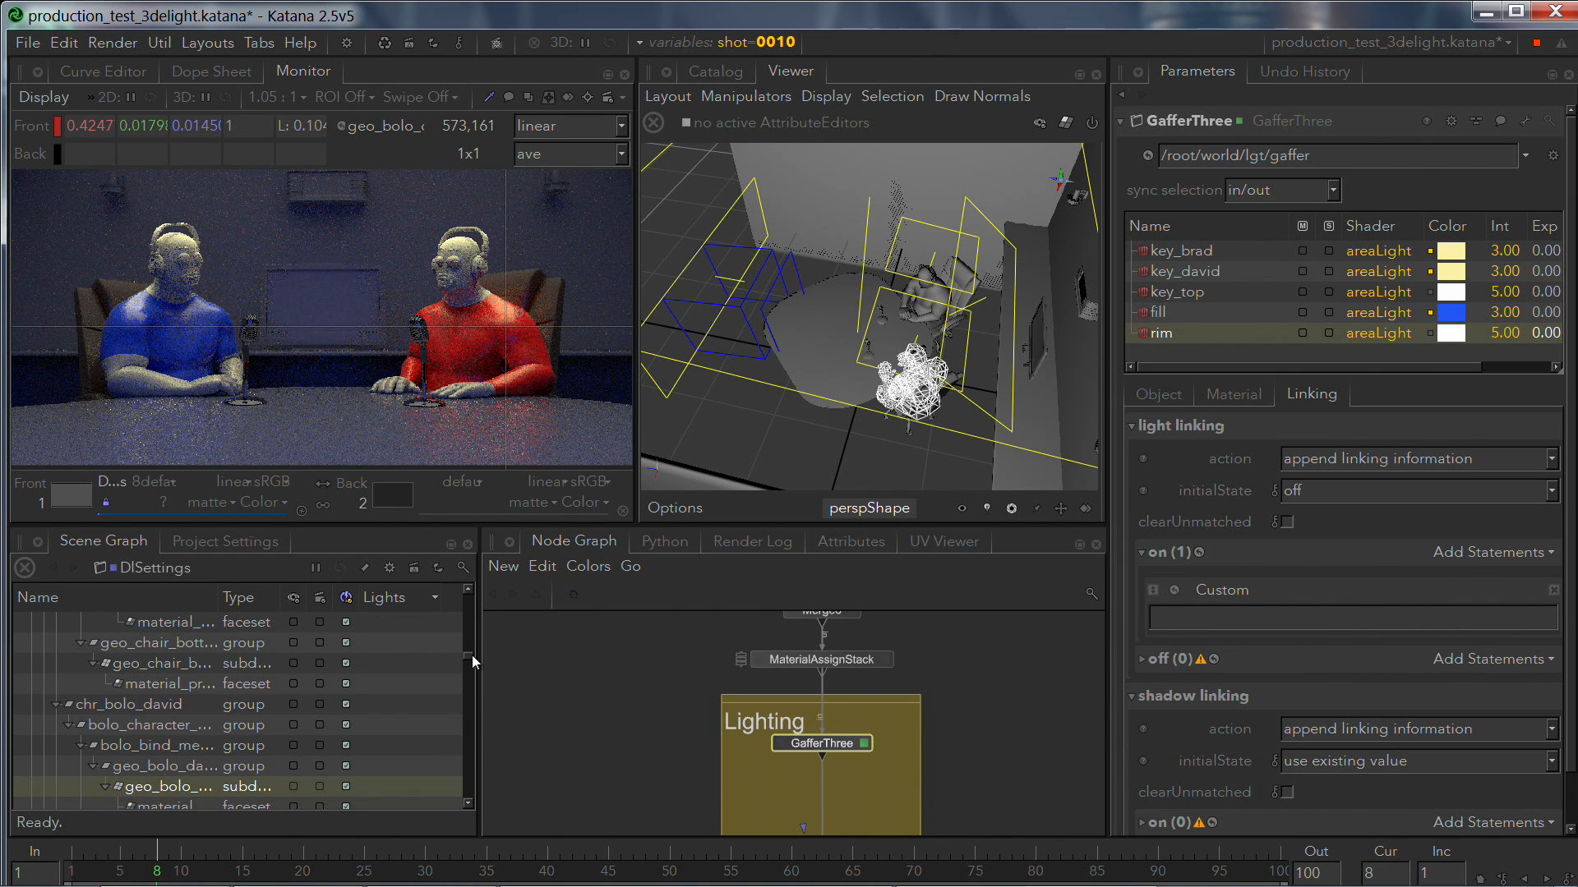
click(174, 708)
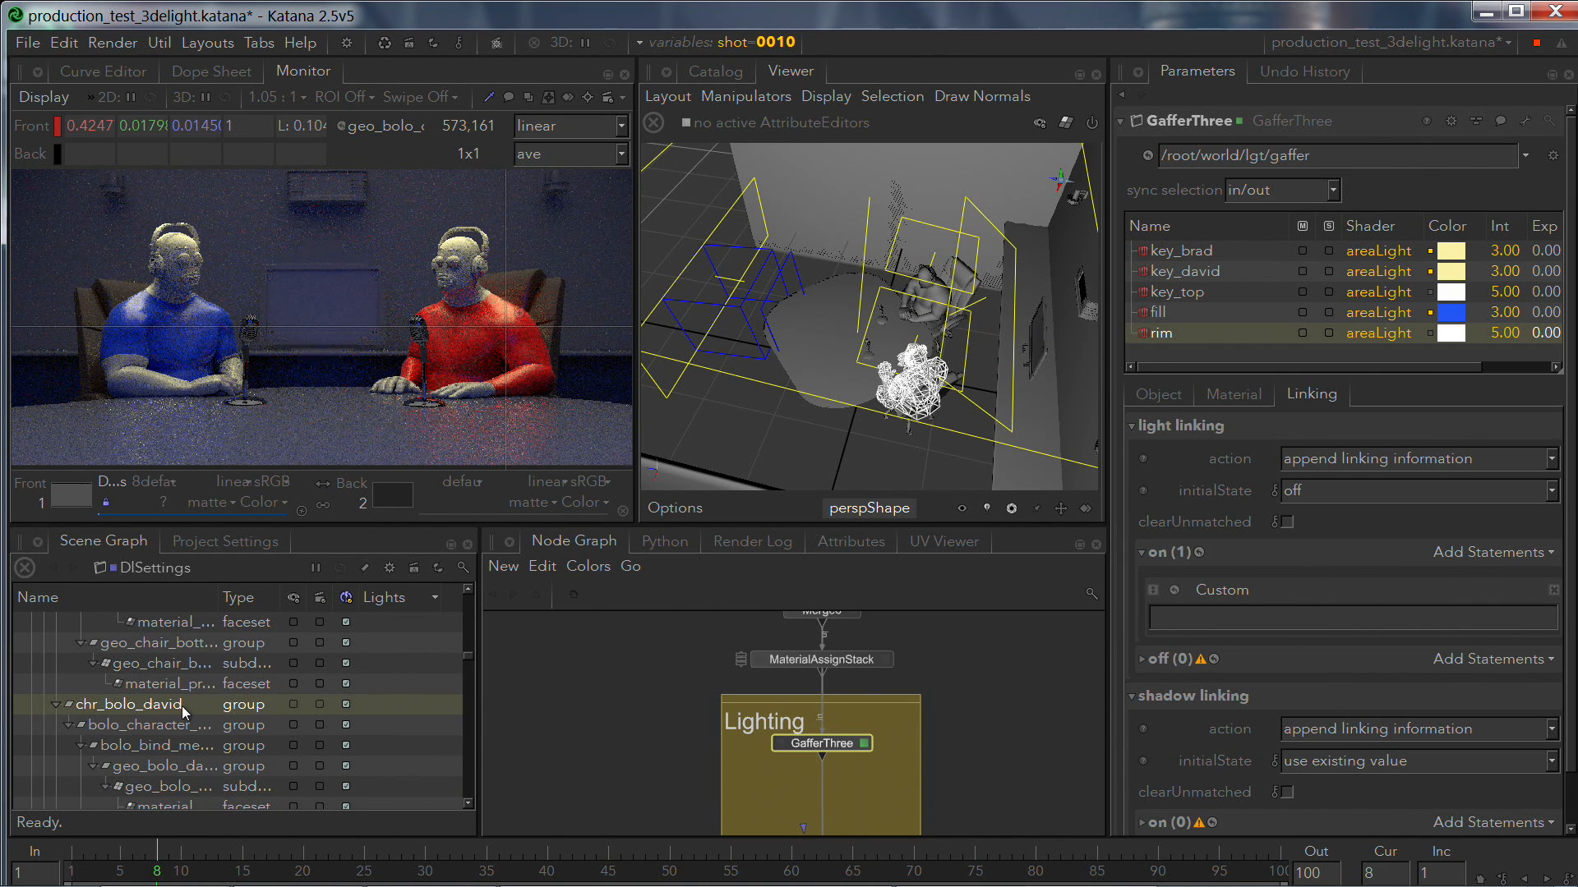
middle_drag(181, 706, 1236, 600)
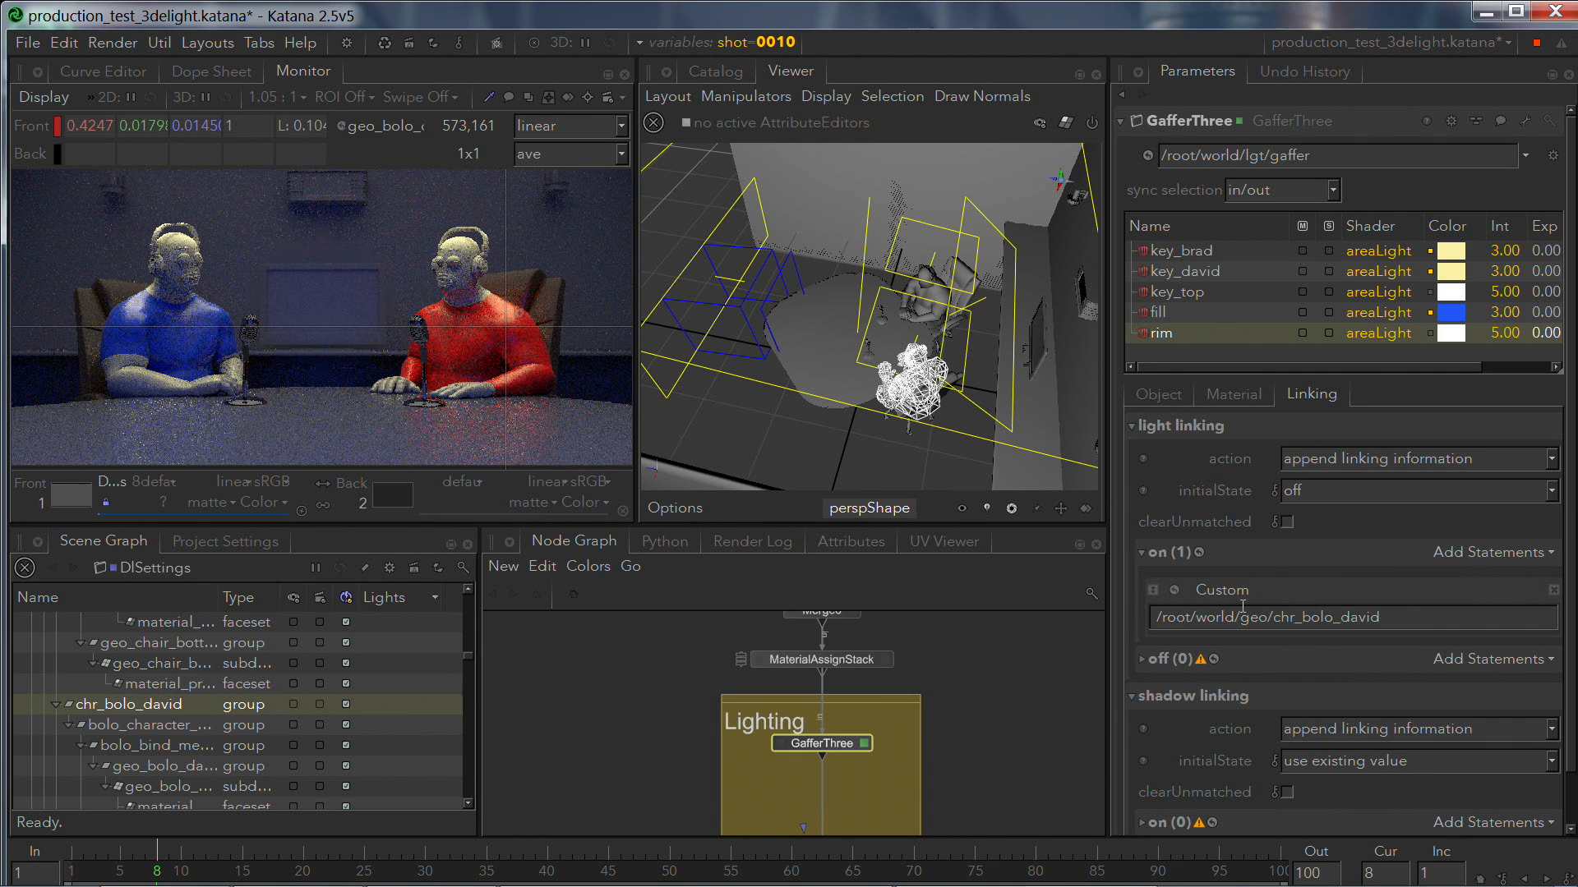
key(BackSpace)
key(BackSpace)
key(BackSpace)
key(BackSpace)
key(BackSpace)
key(BackSpace)
key(BackSpace)
key(BackSpace)
key(BackSpace)
key(BackSpace)
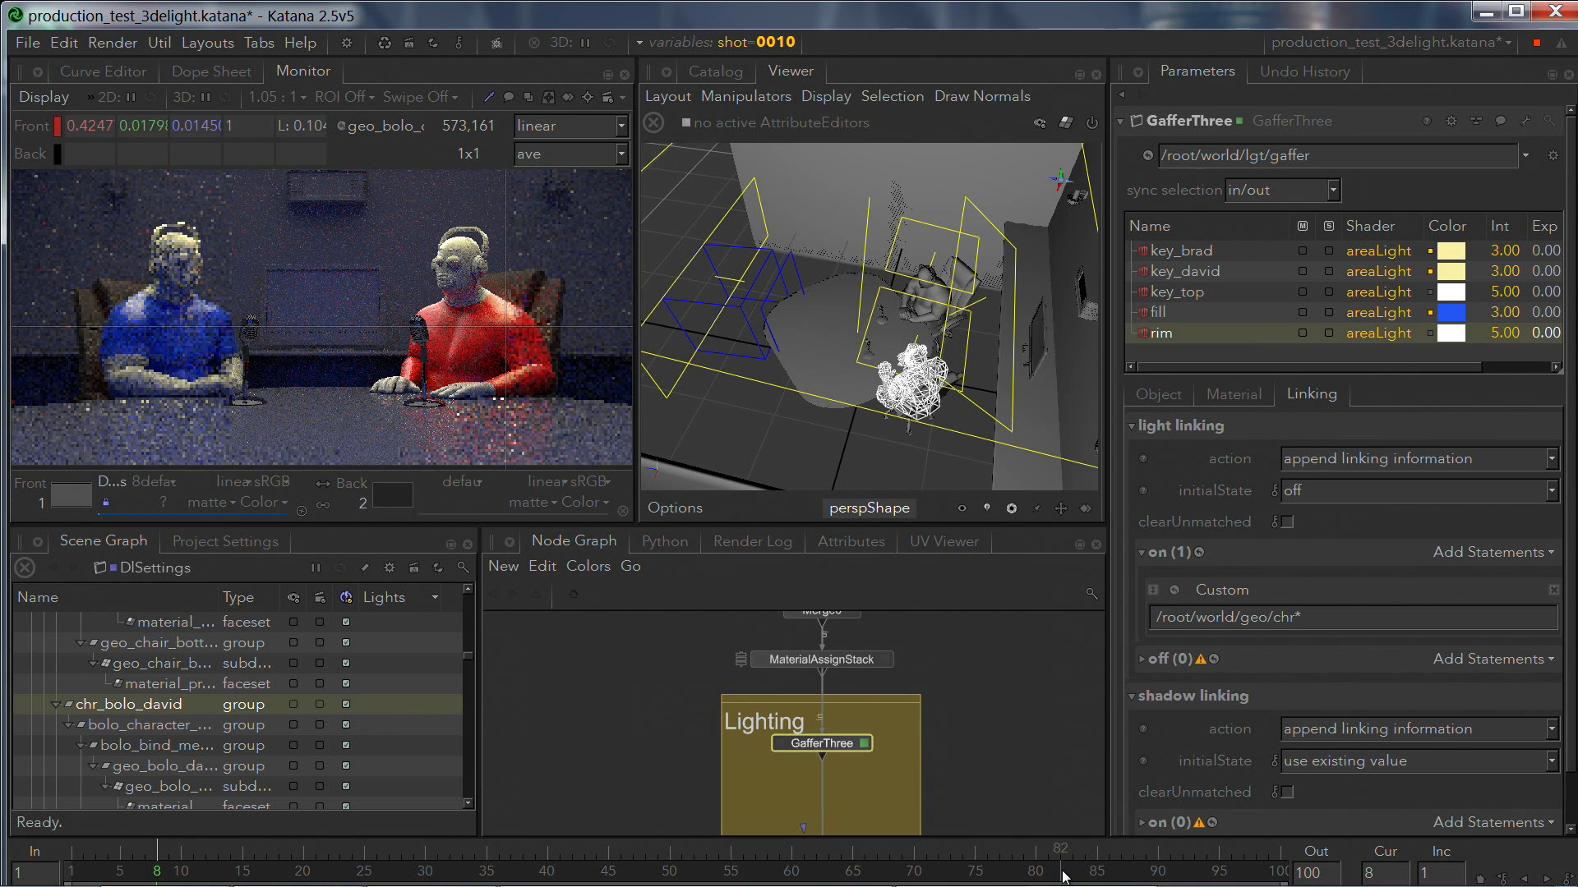
key(Return)
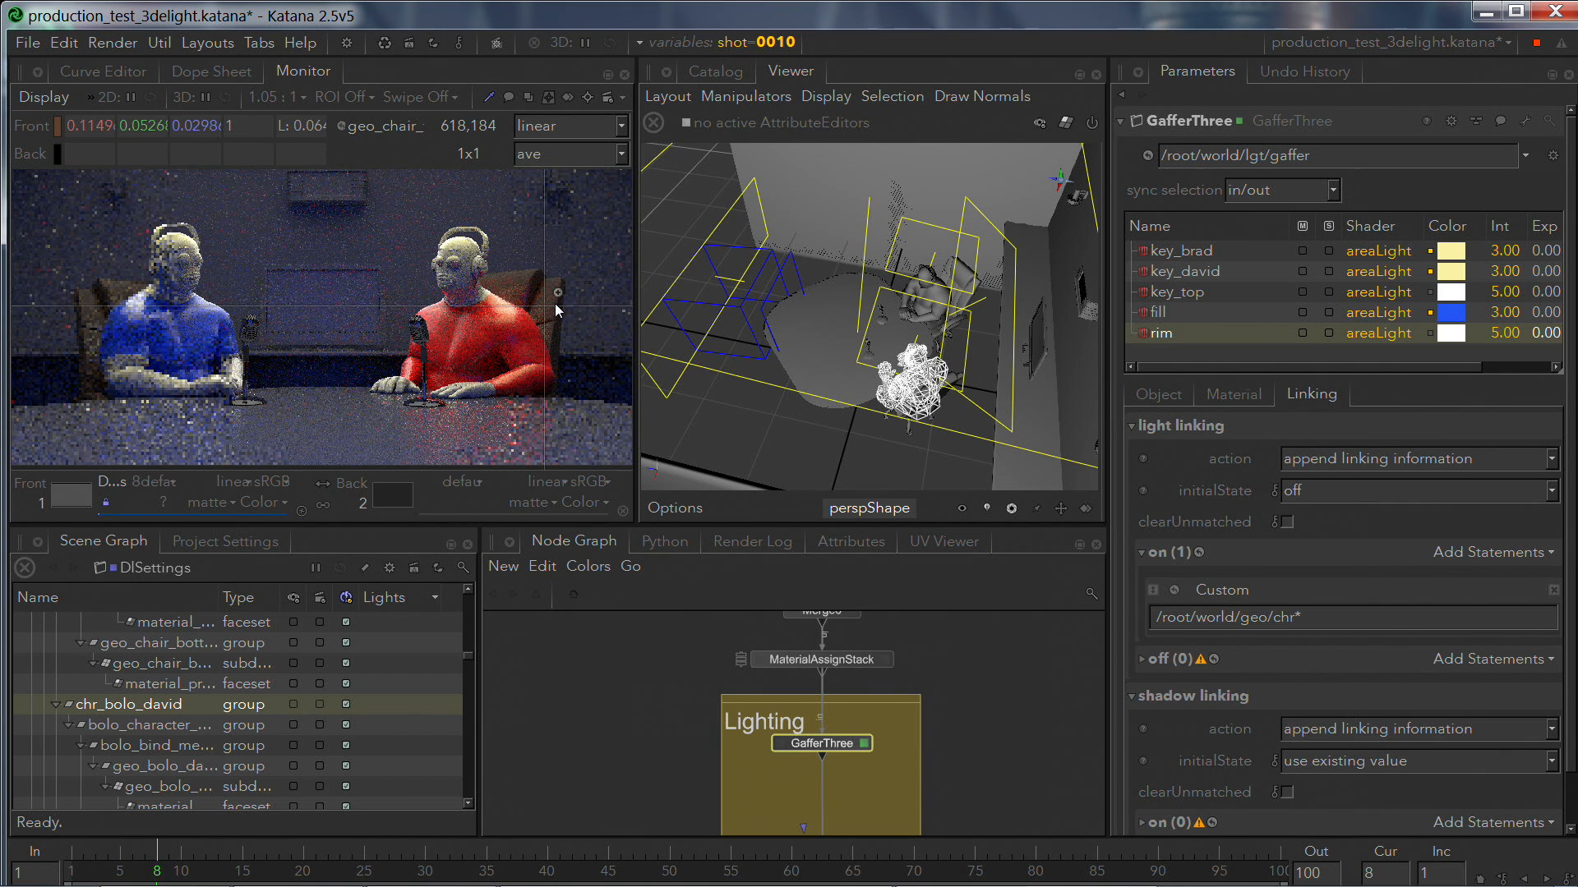
Step: Append /root/world/geo/prp_chair* to the rim light's on statement so the chairs are also lit
click(340, 126)
click(388, 150)
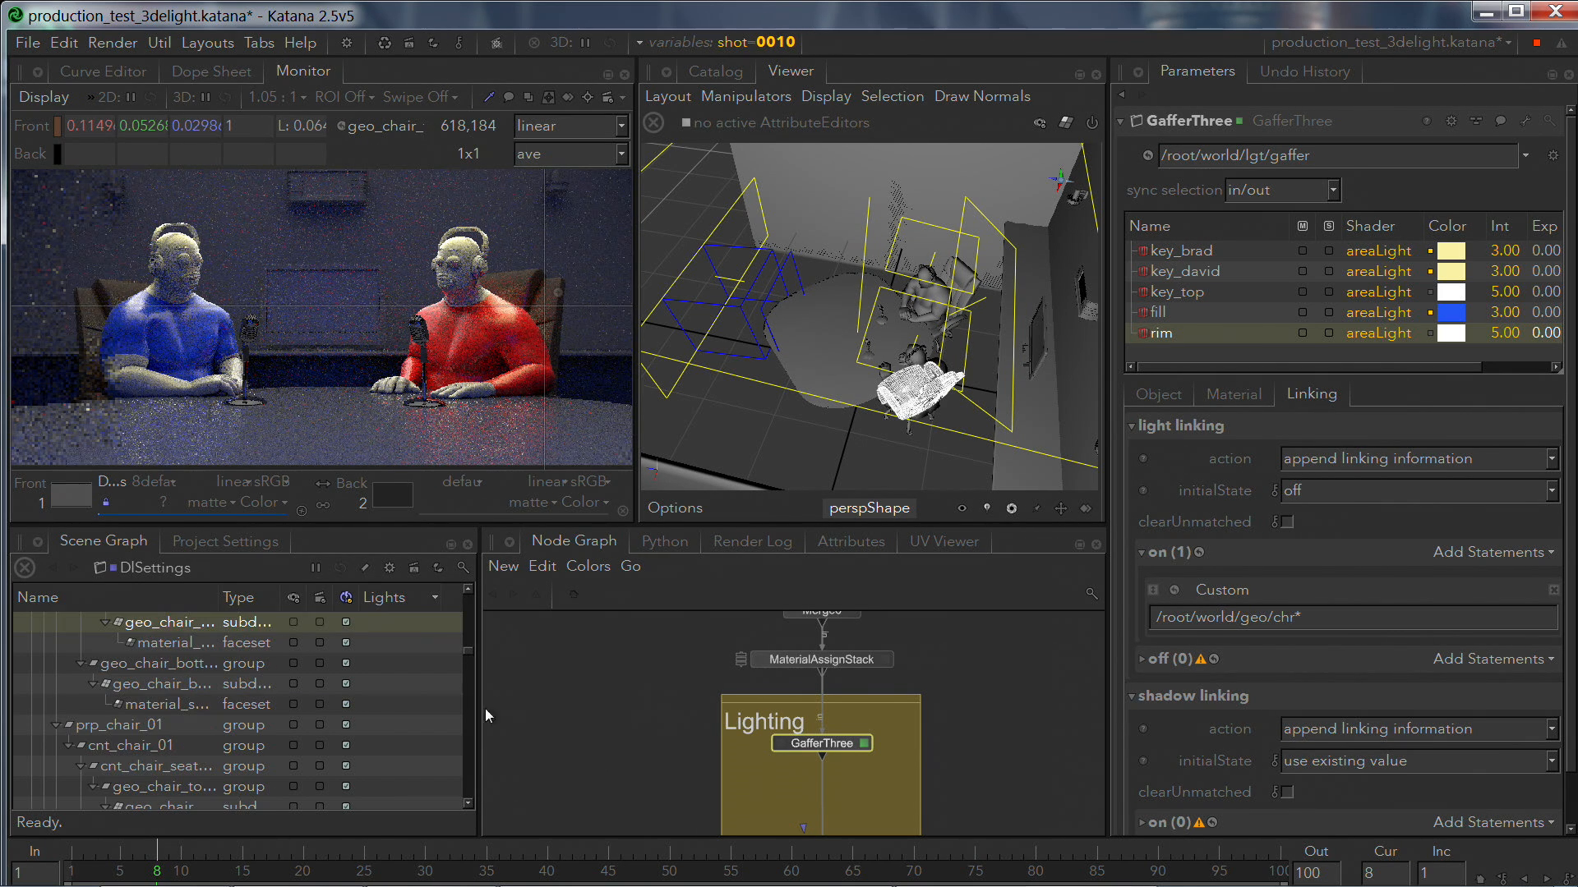
scroll(472, 644, up, 3)
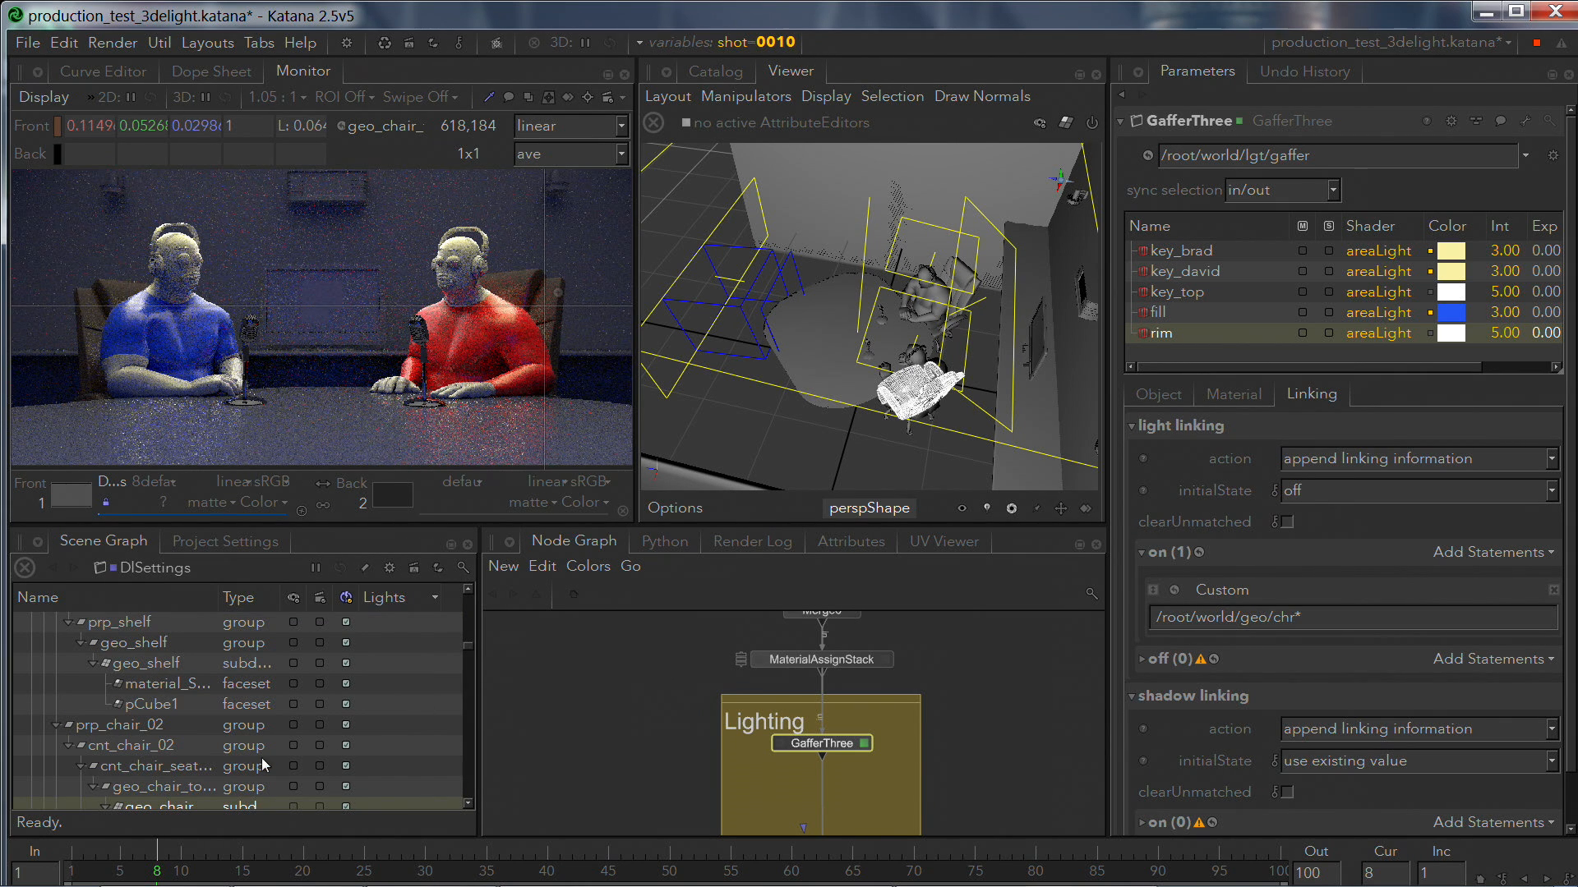
click(153, 729)
middle_drag(142, 727, 1312, 550)
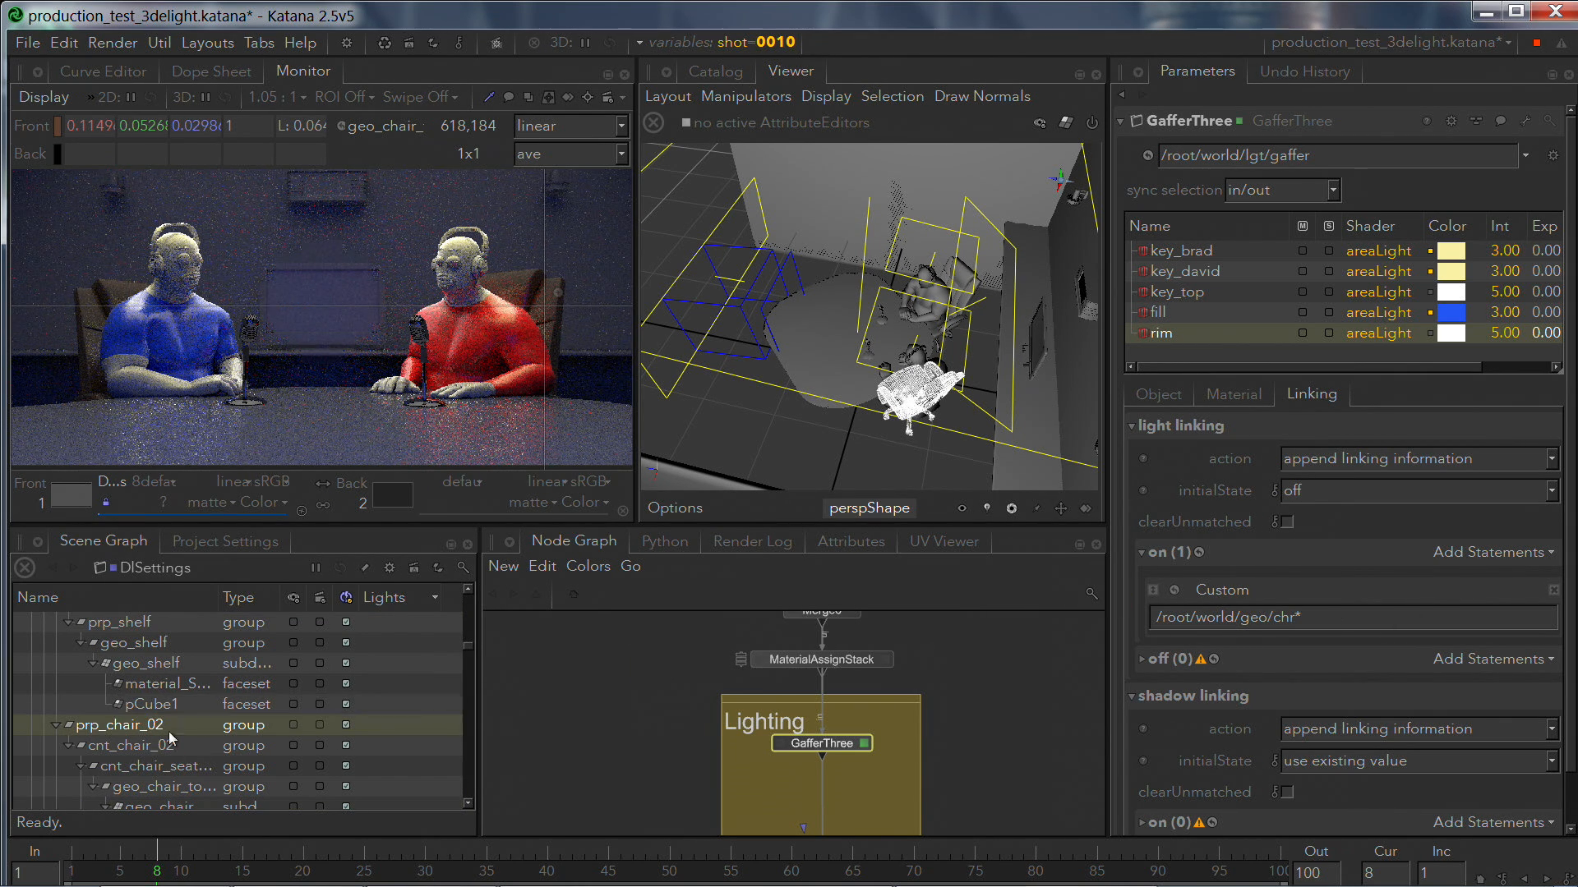
middle_drag(170, 735, 1371, 619)
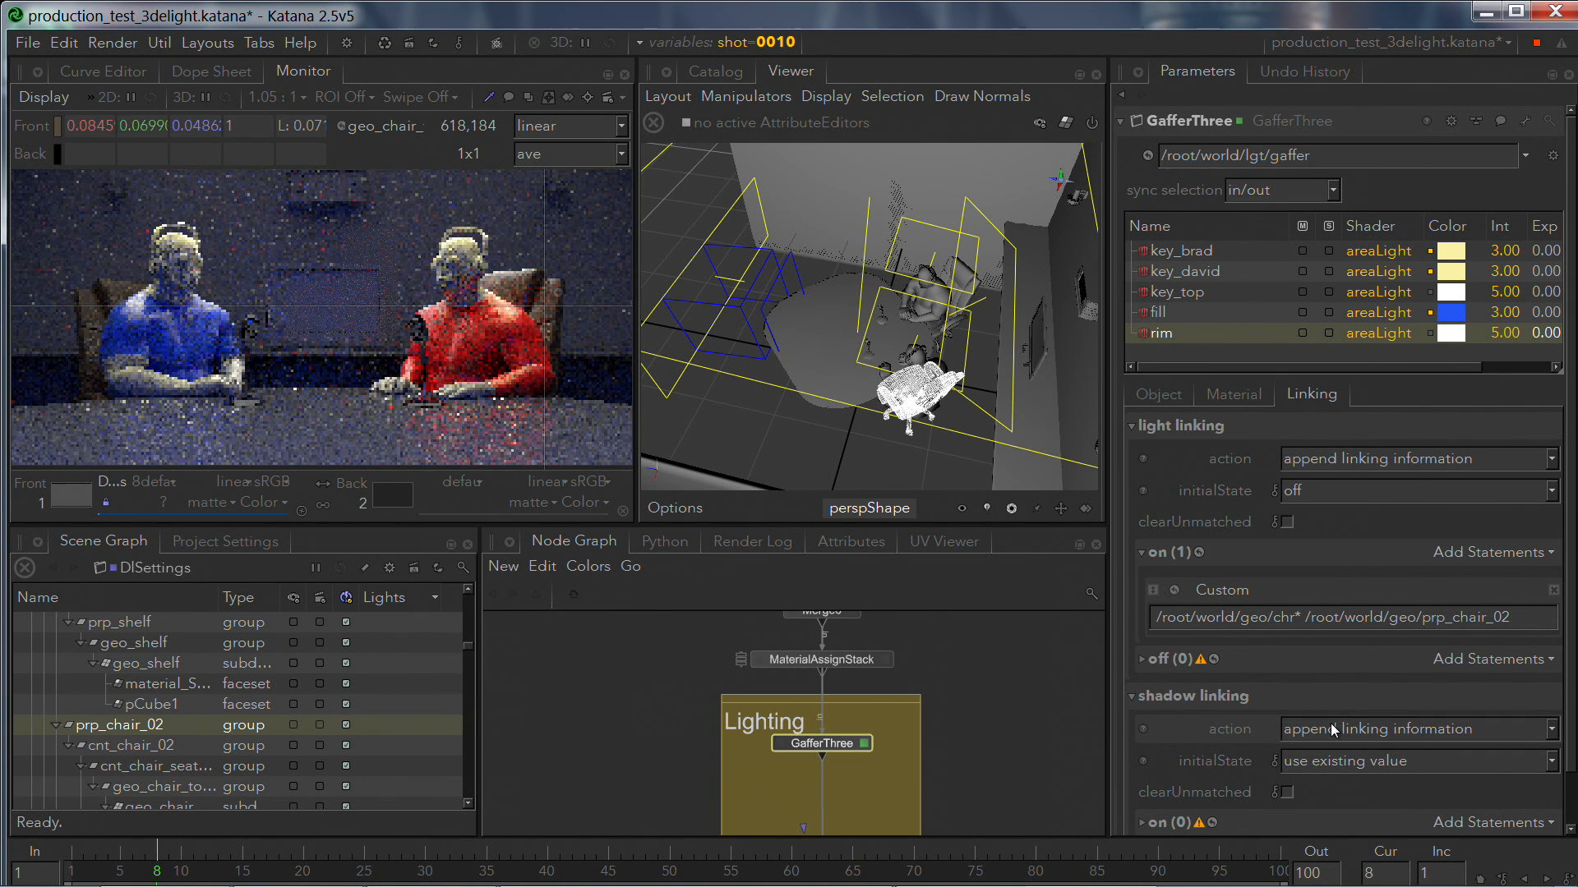
key(BackSpace)
key(BackSpace)
key(BackSpace)
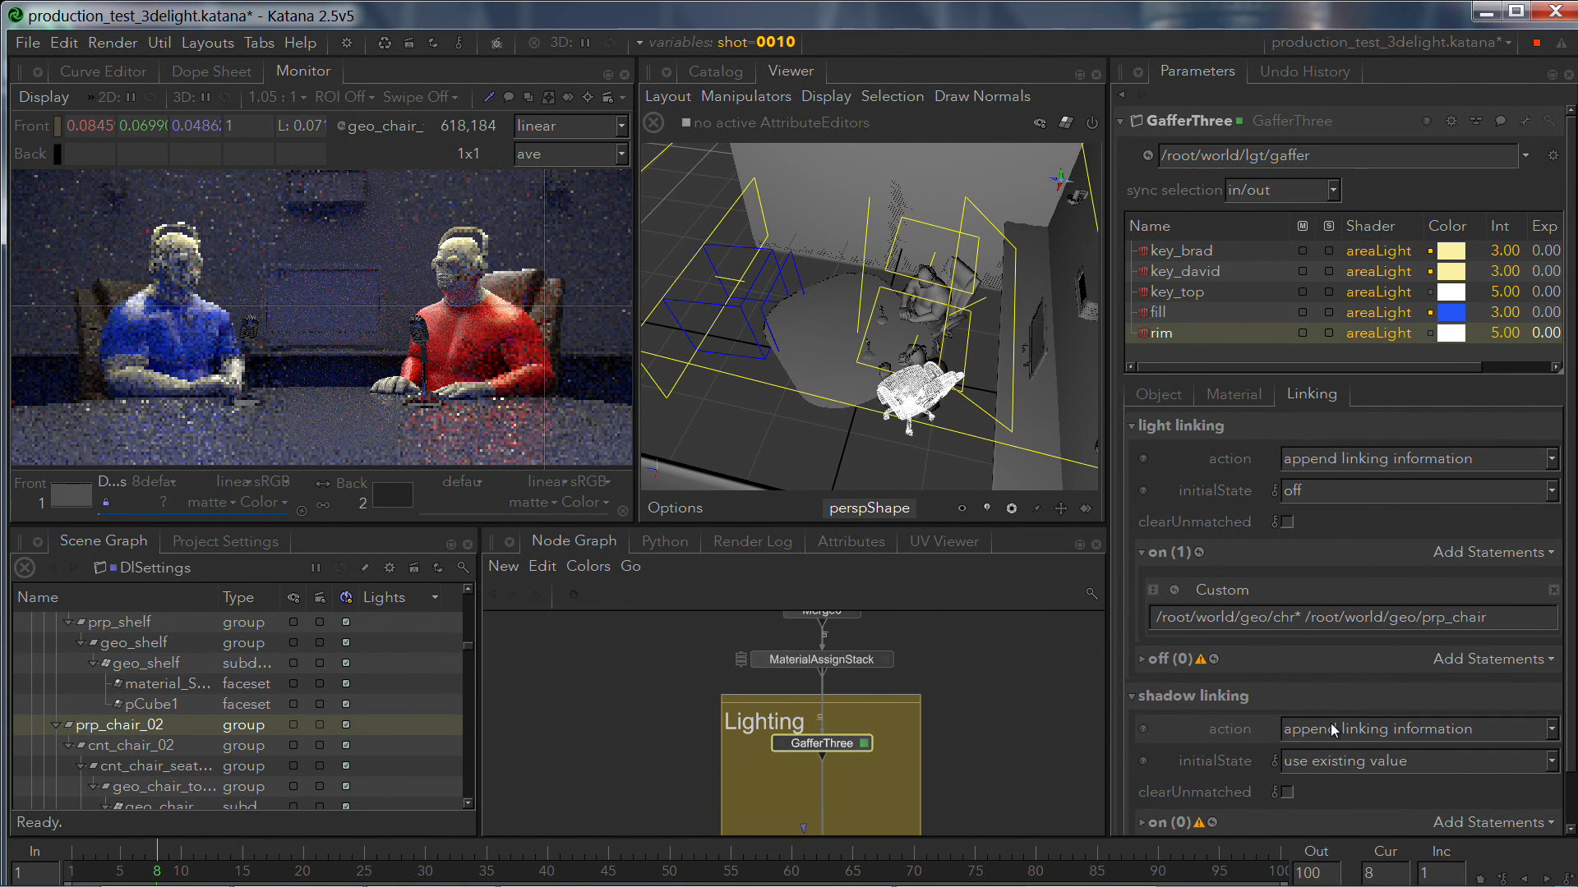
text(*)
key(Return)
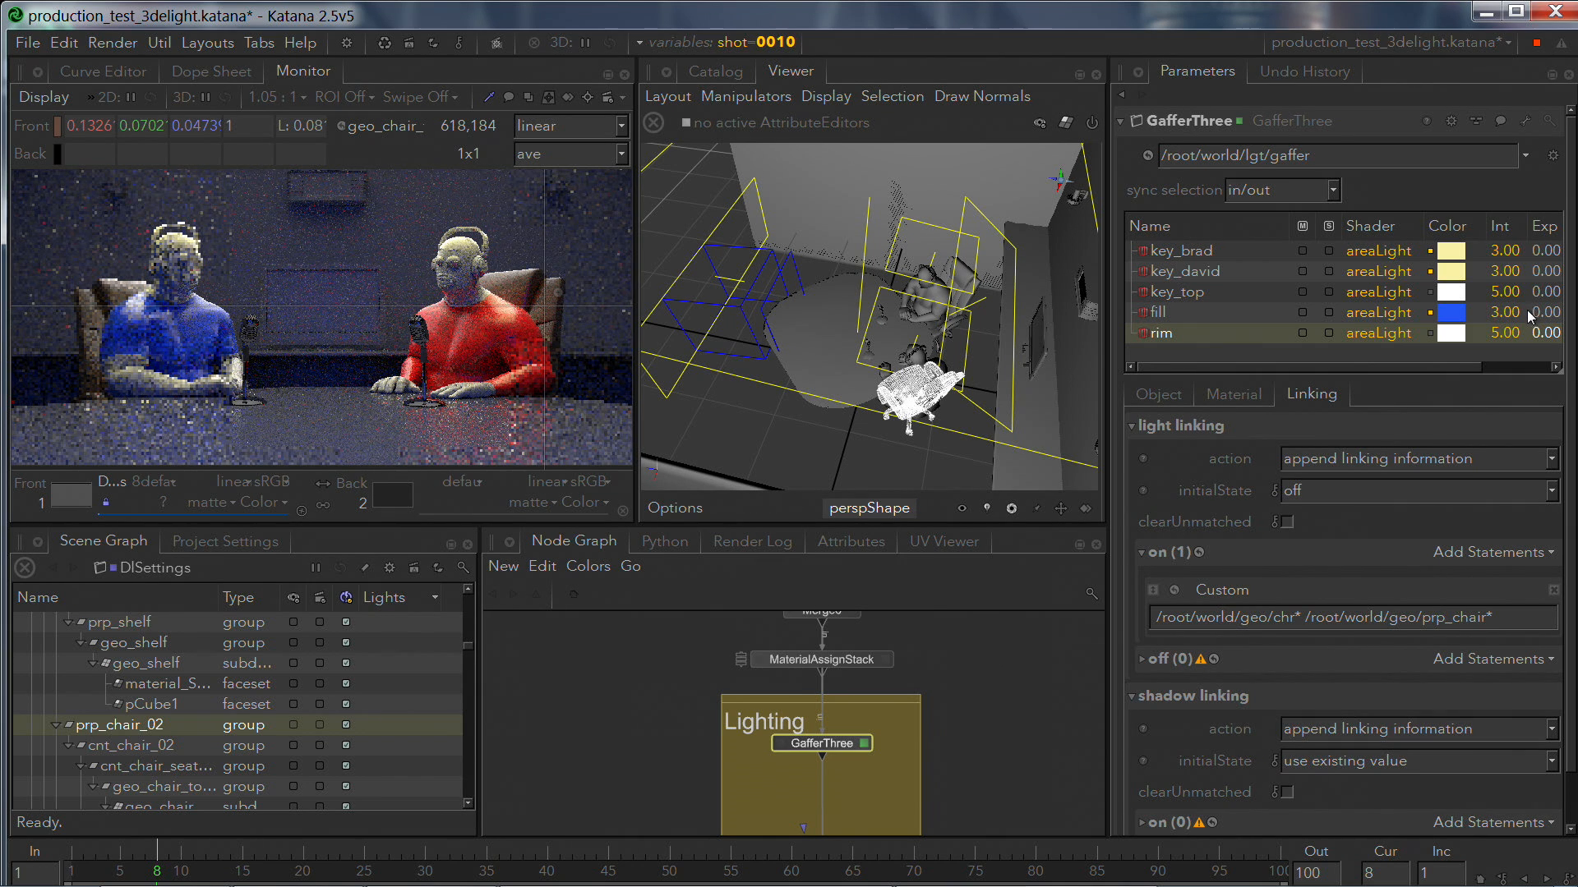
Step: Set the top light's intensity to 6 and change its color to a warm orange of 0.7595, 0.3738, 0.1864
click(1512, 292)
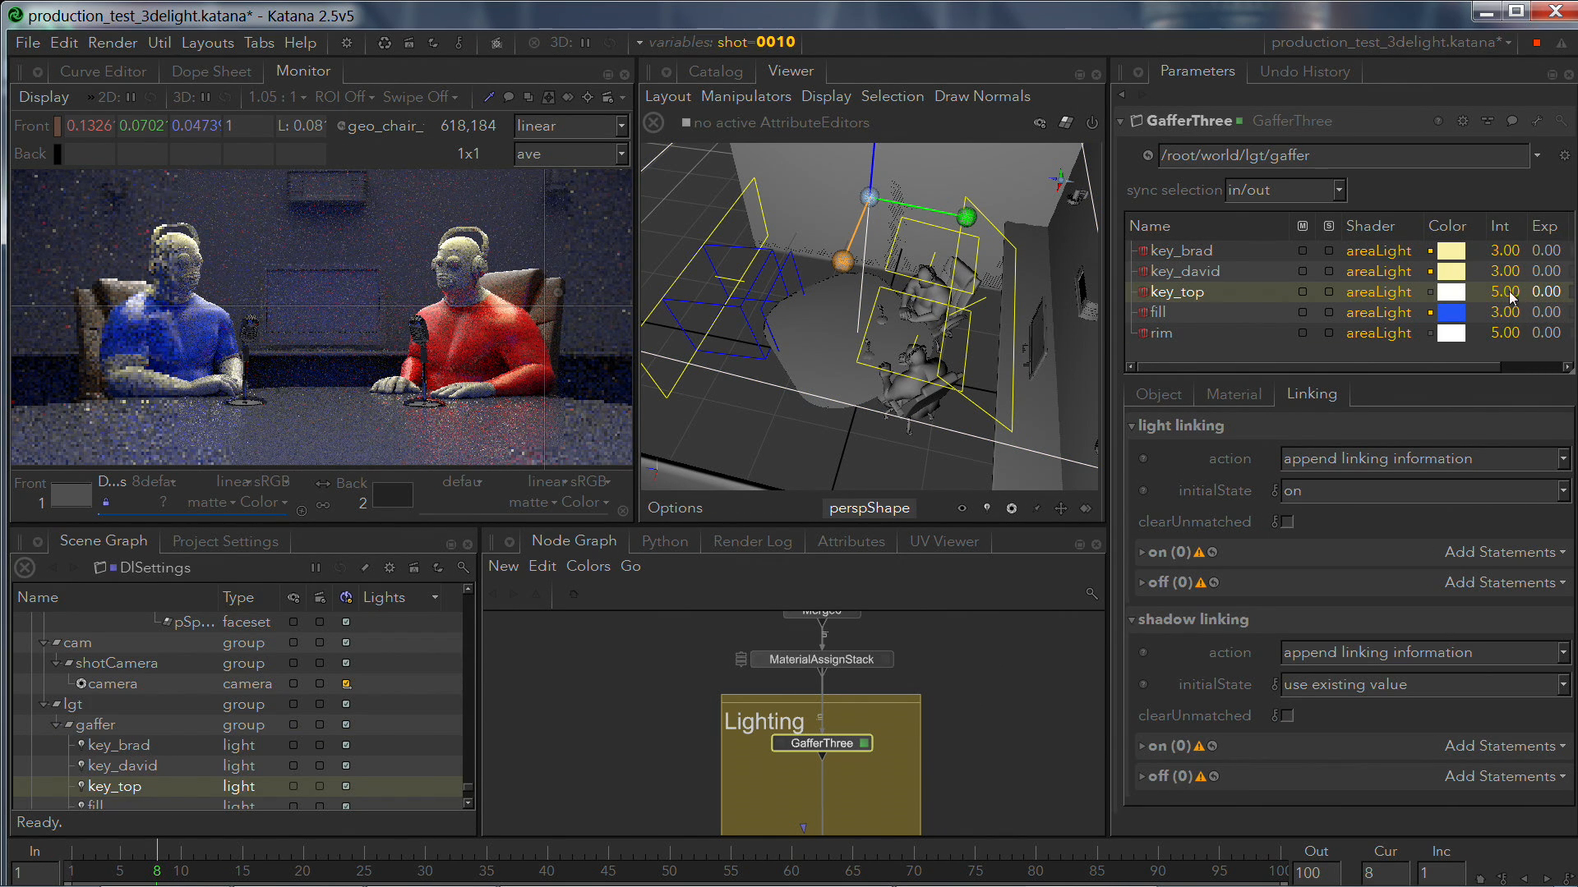
double_click(1505, 294)
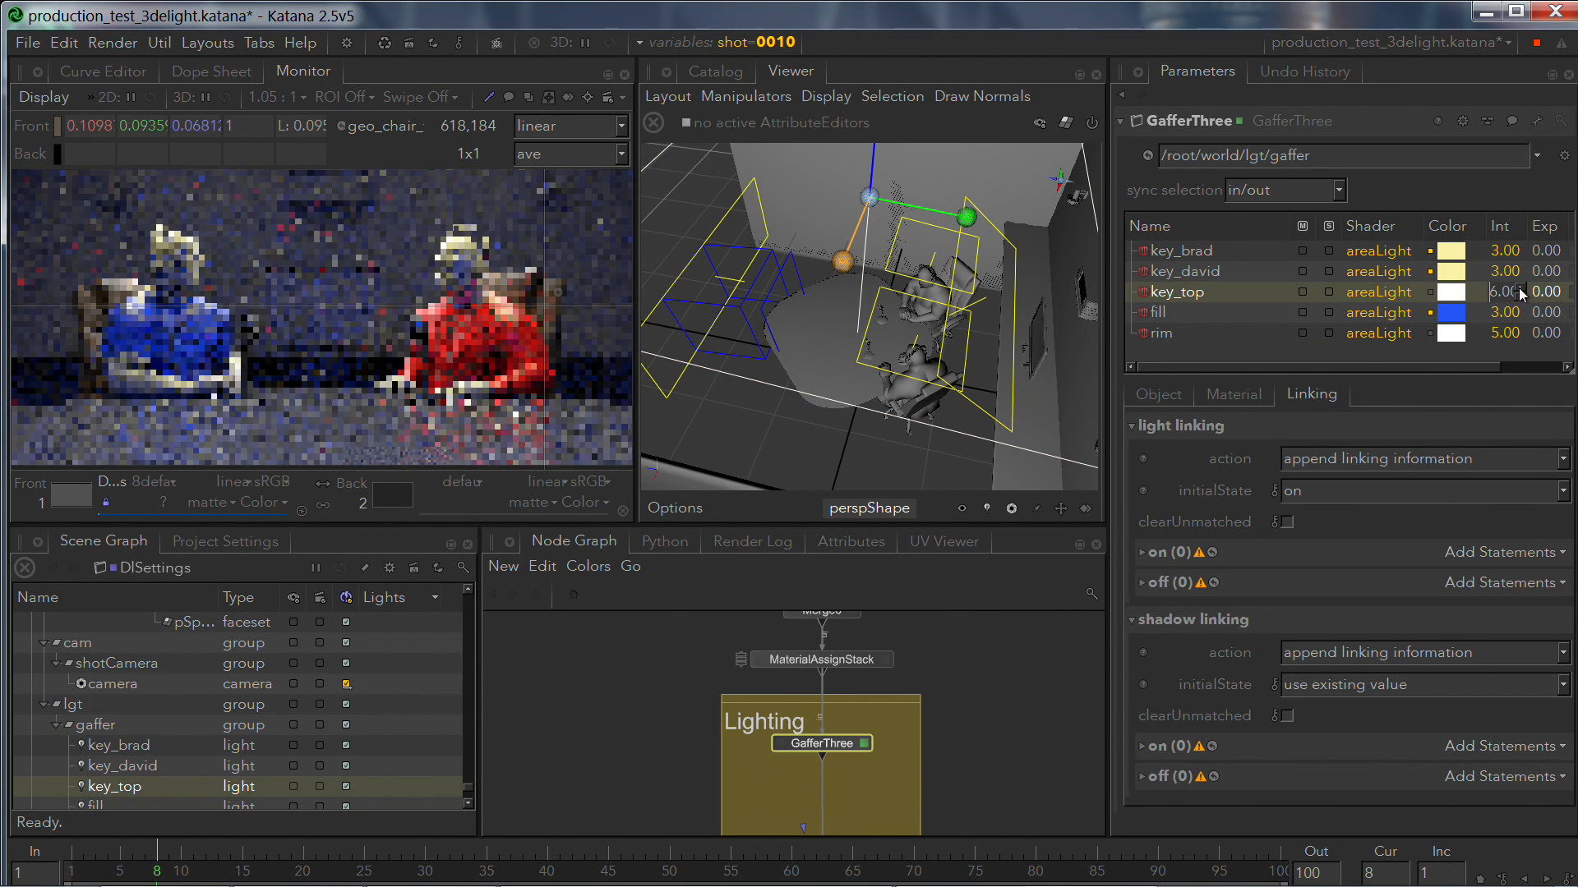
click(1453, 294)
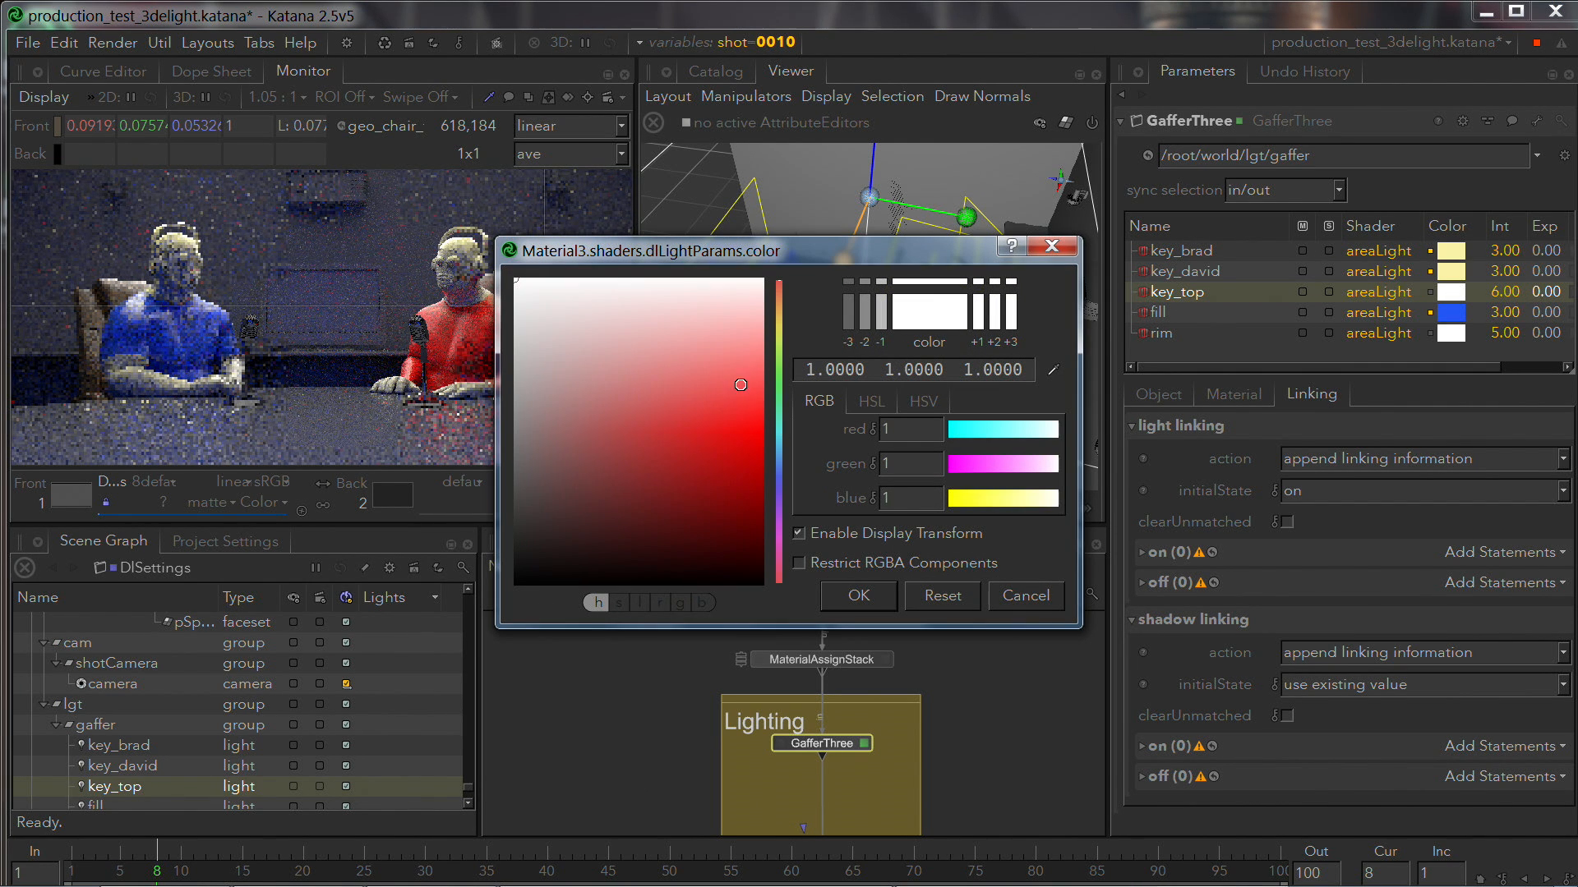
drag(739, 375, 675, 377)
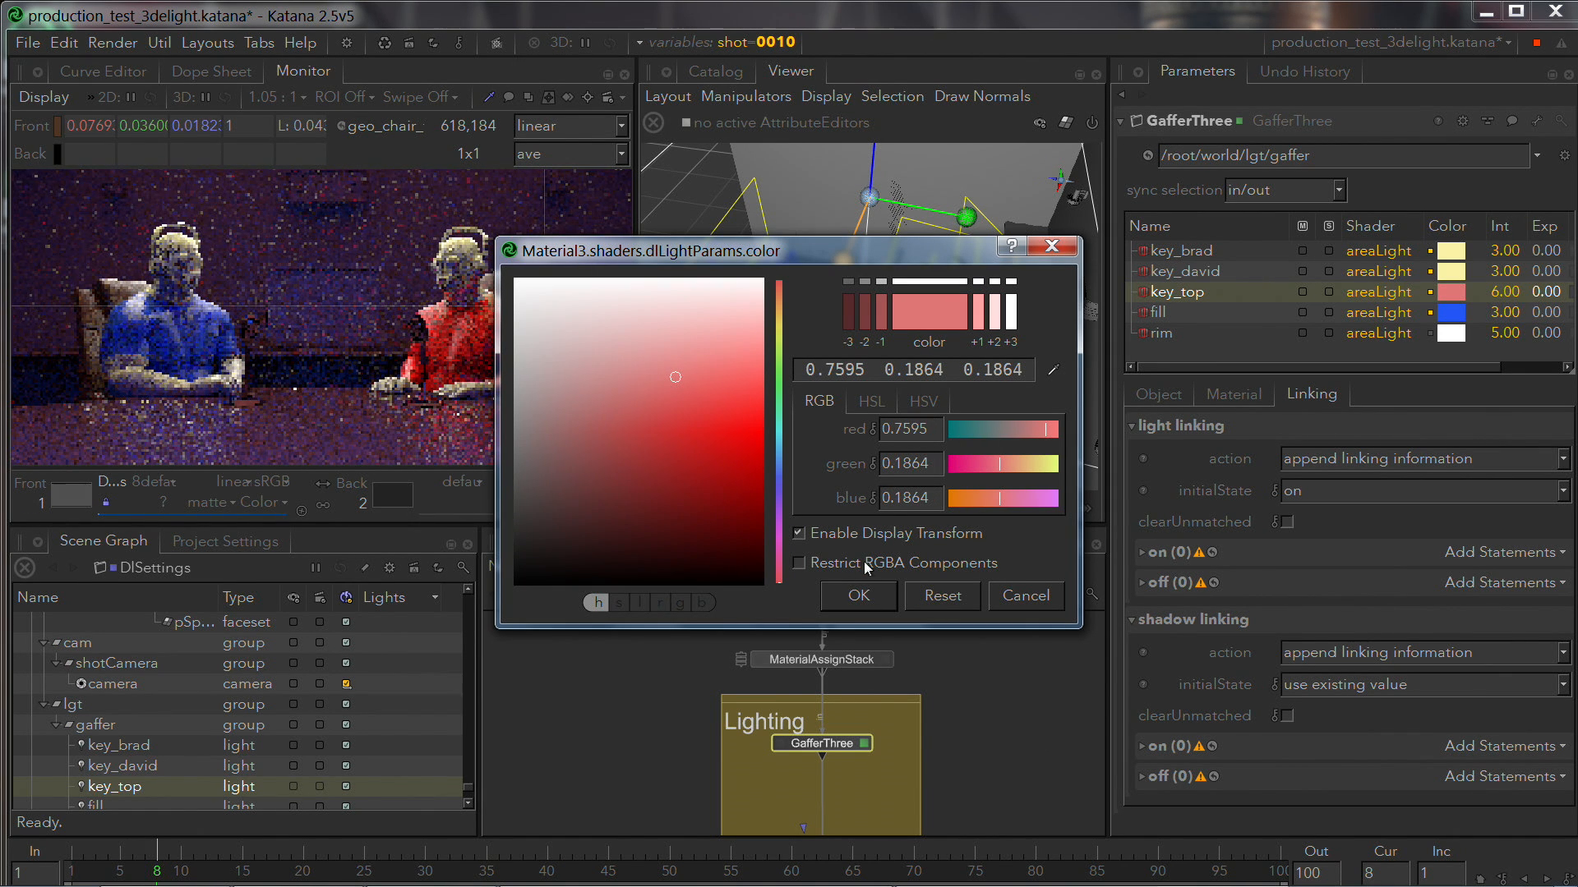
click(780, 335)
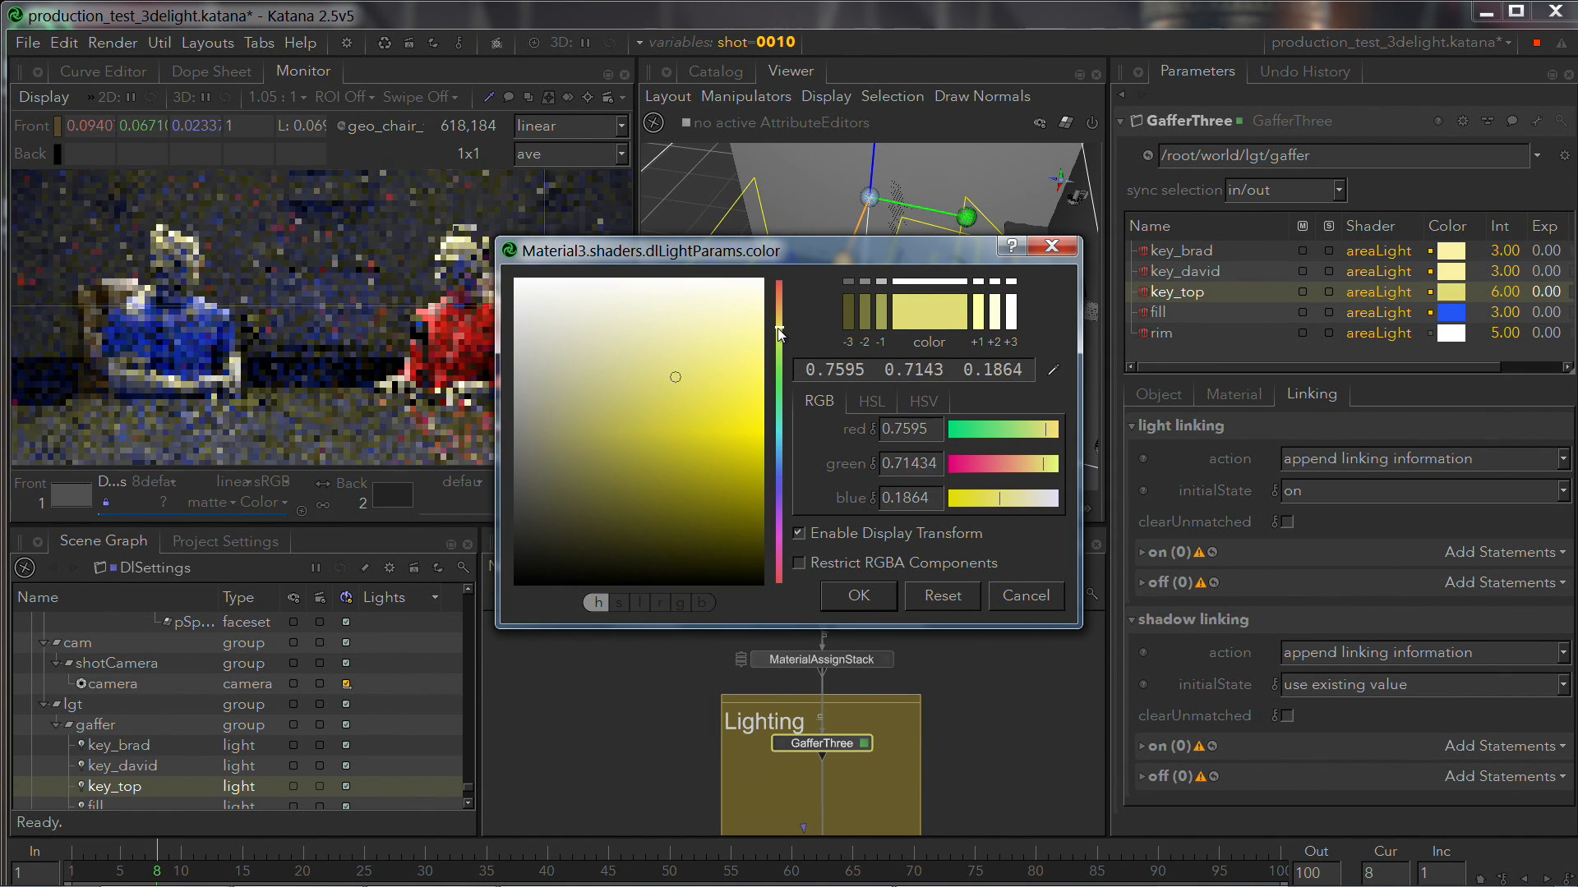
drag(779, 335, 785, 298)
click(859, 595)
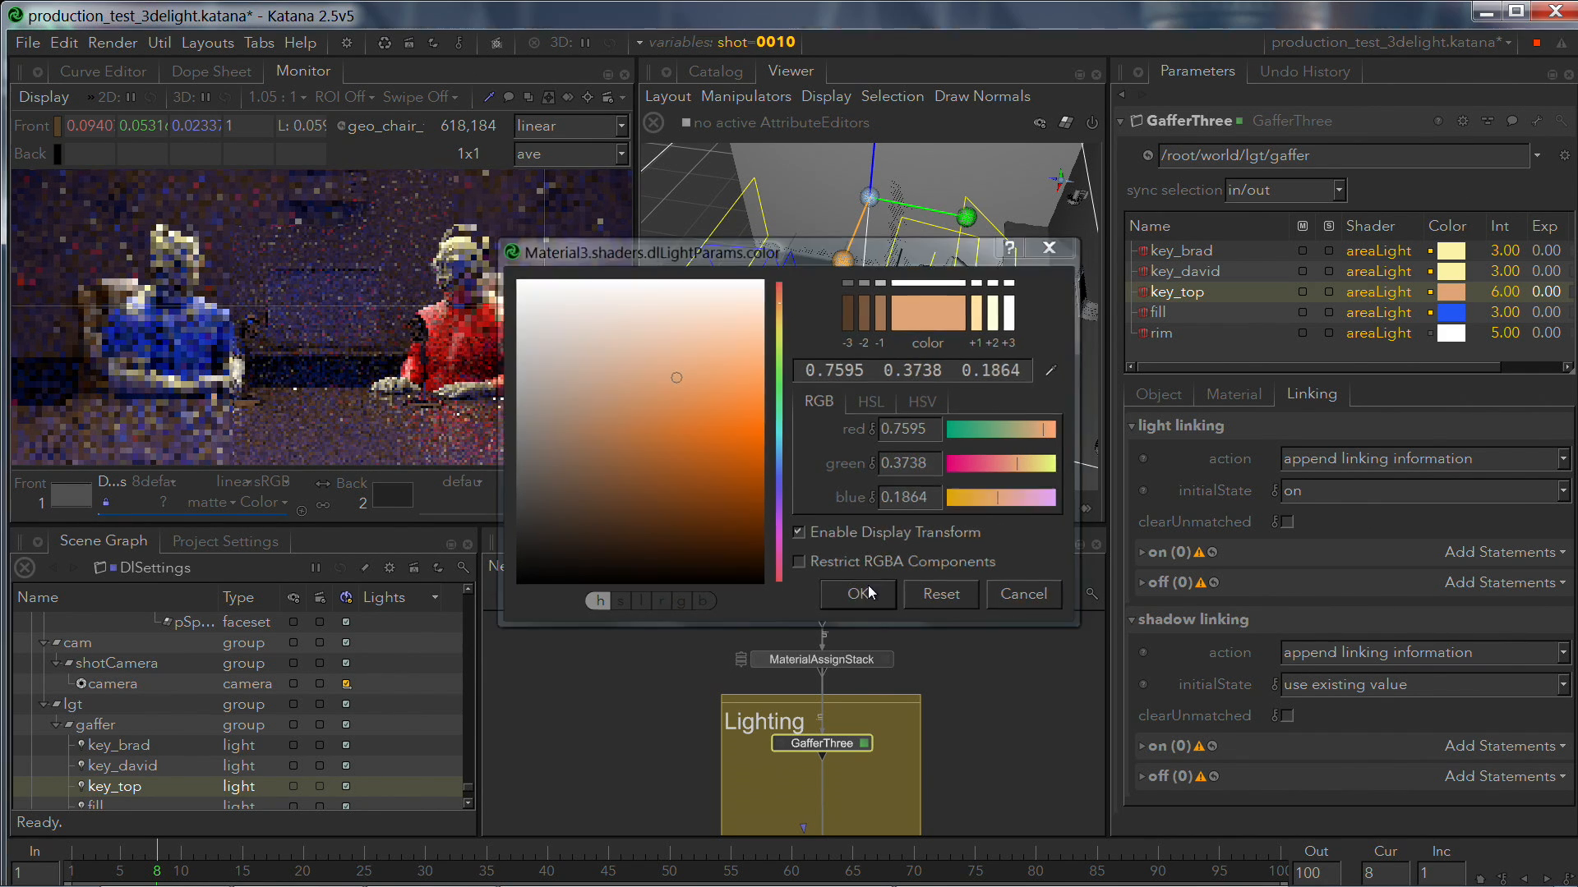
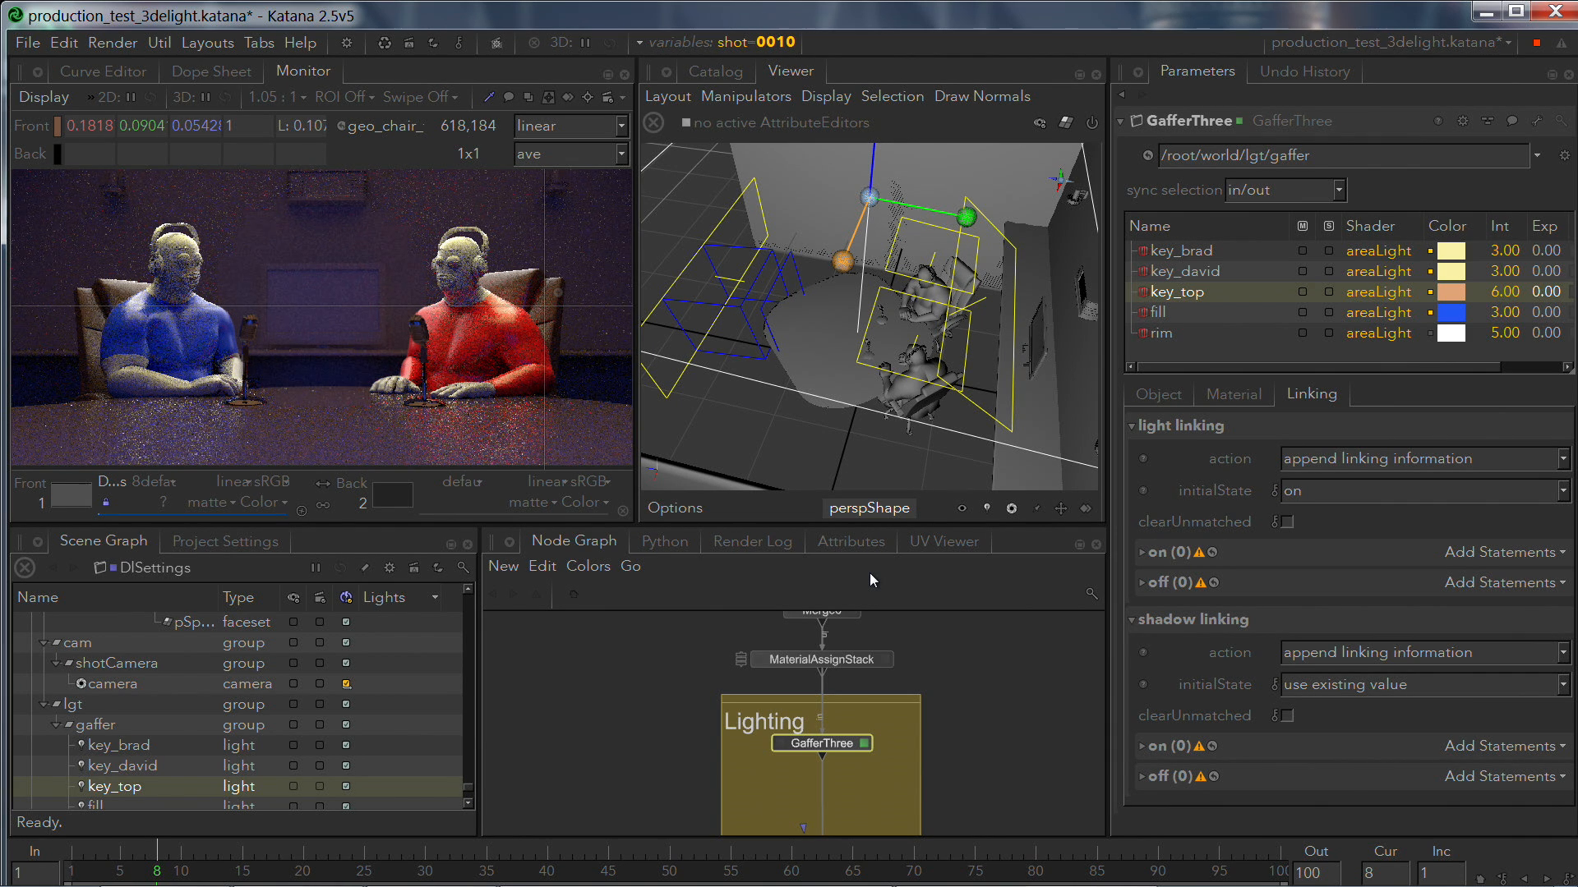
Step: Switch the shot graph state variable to 0040 to preview that shot
click(787, 44)
click(858, 146)
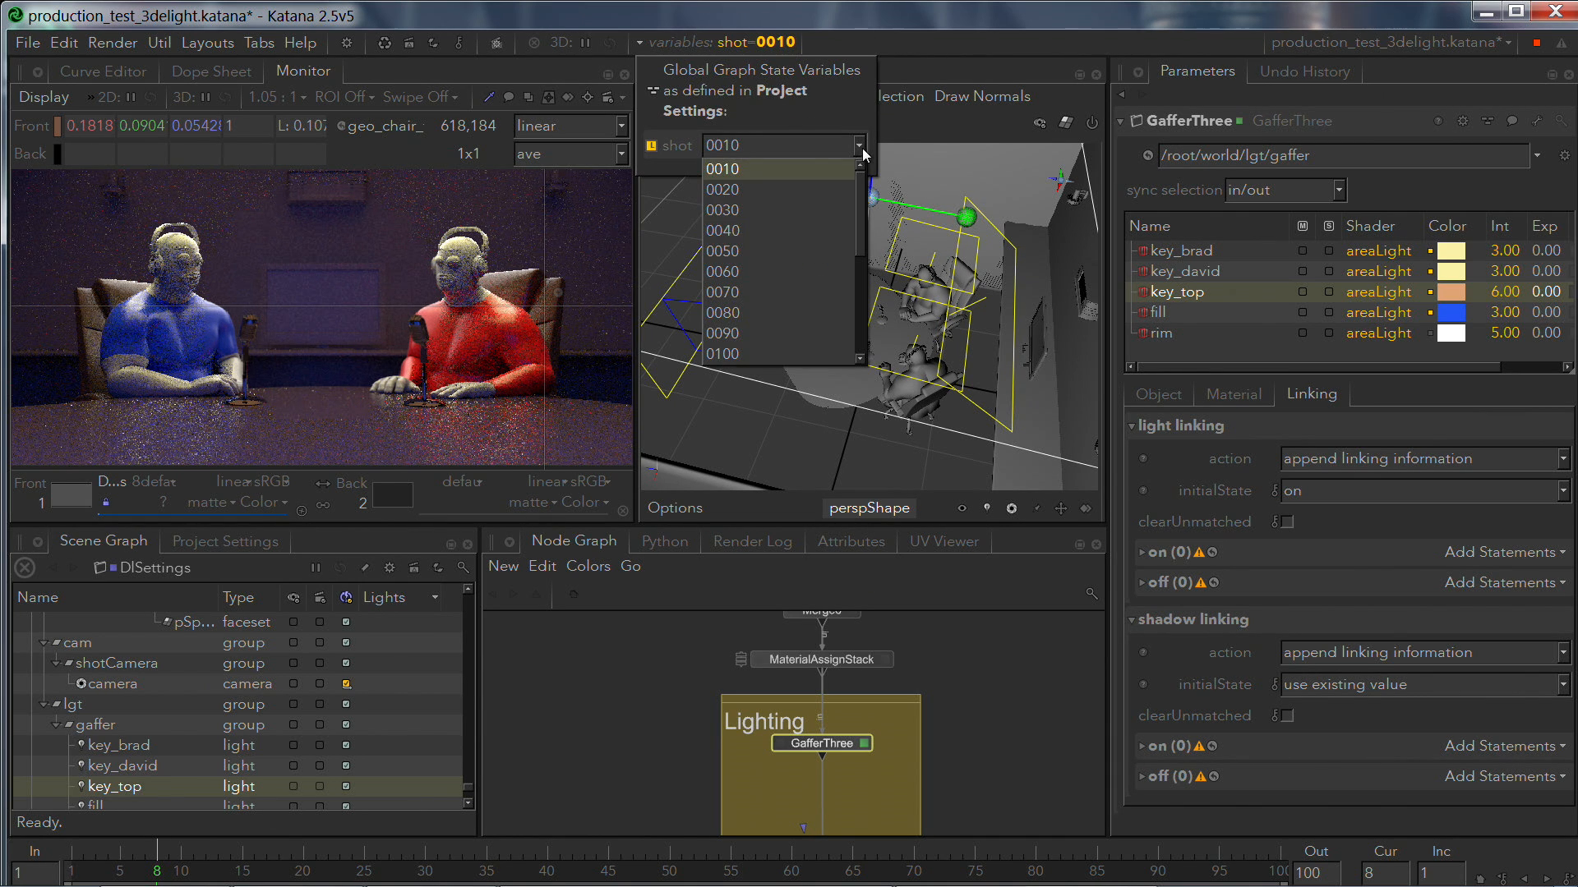
click(831, 224)
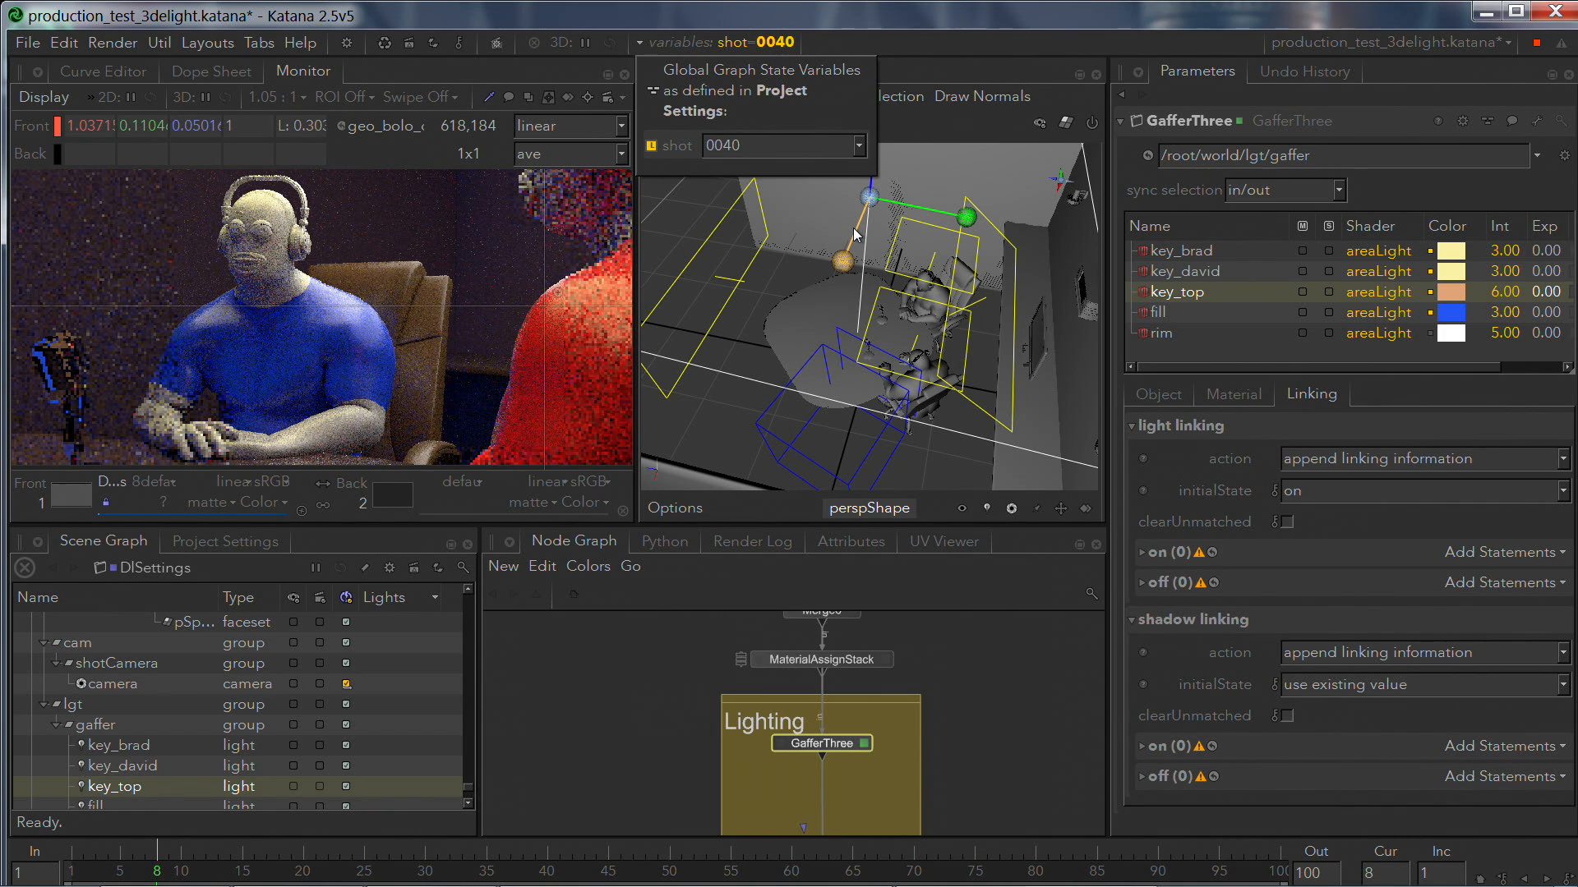
Step: Inspect the shot variable under the variables section of the project settings
click(963, 677)
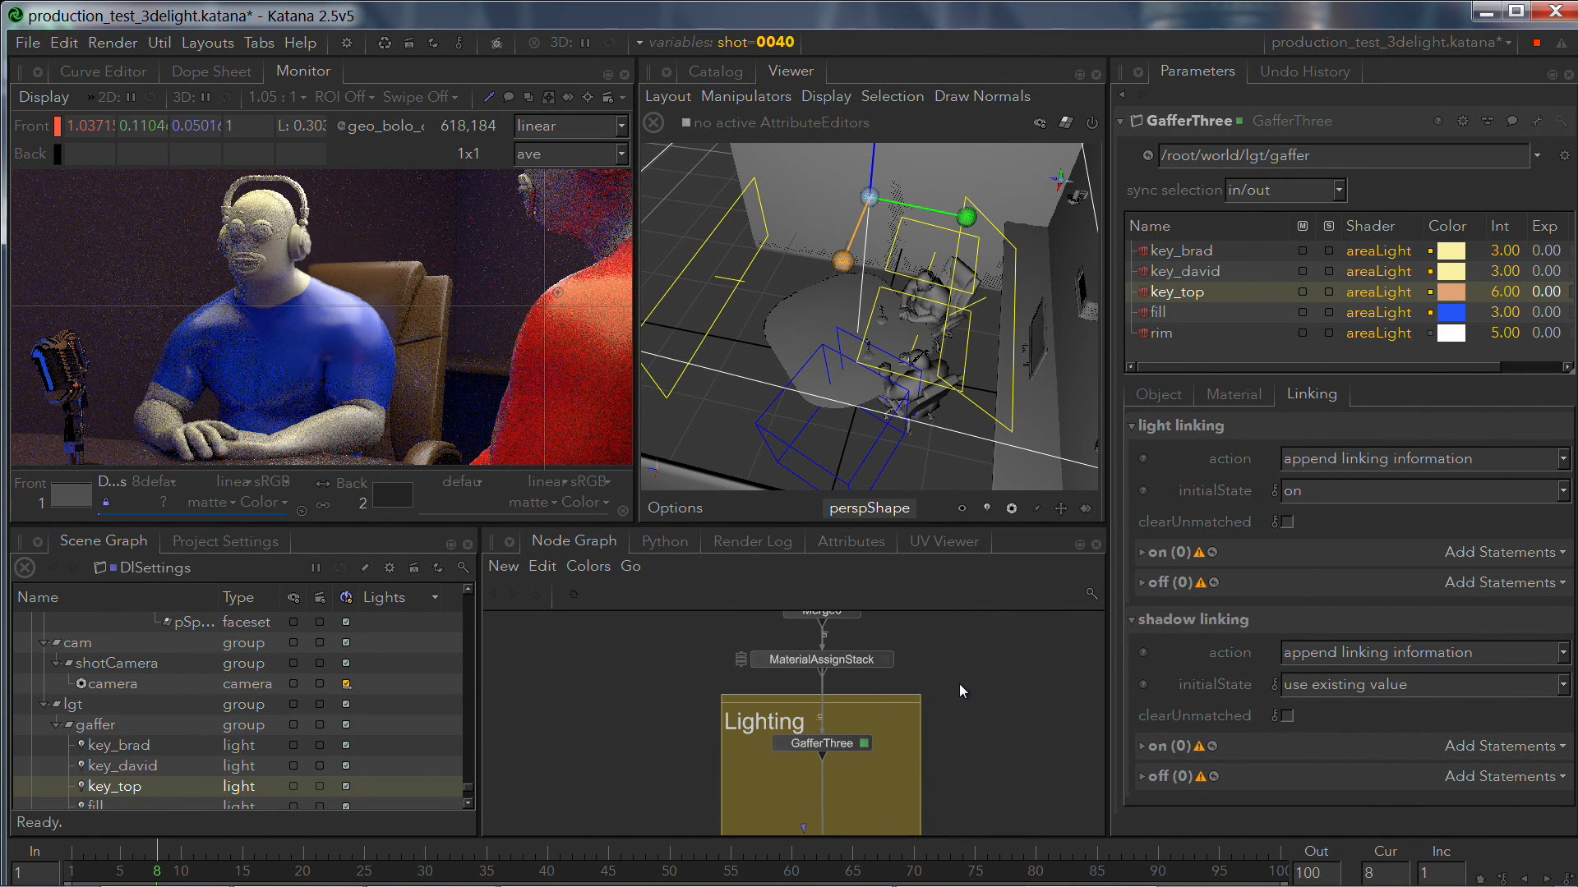
click(225, 540)
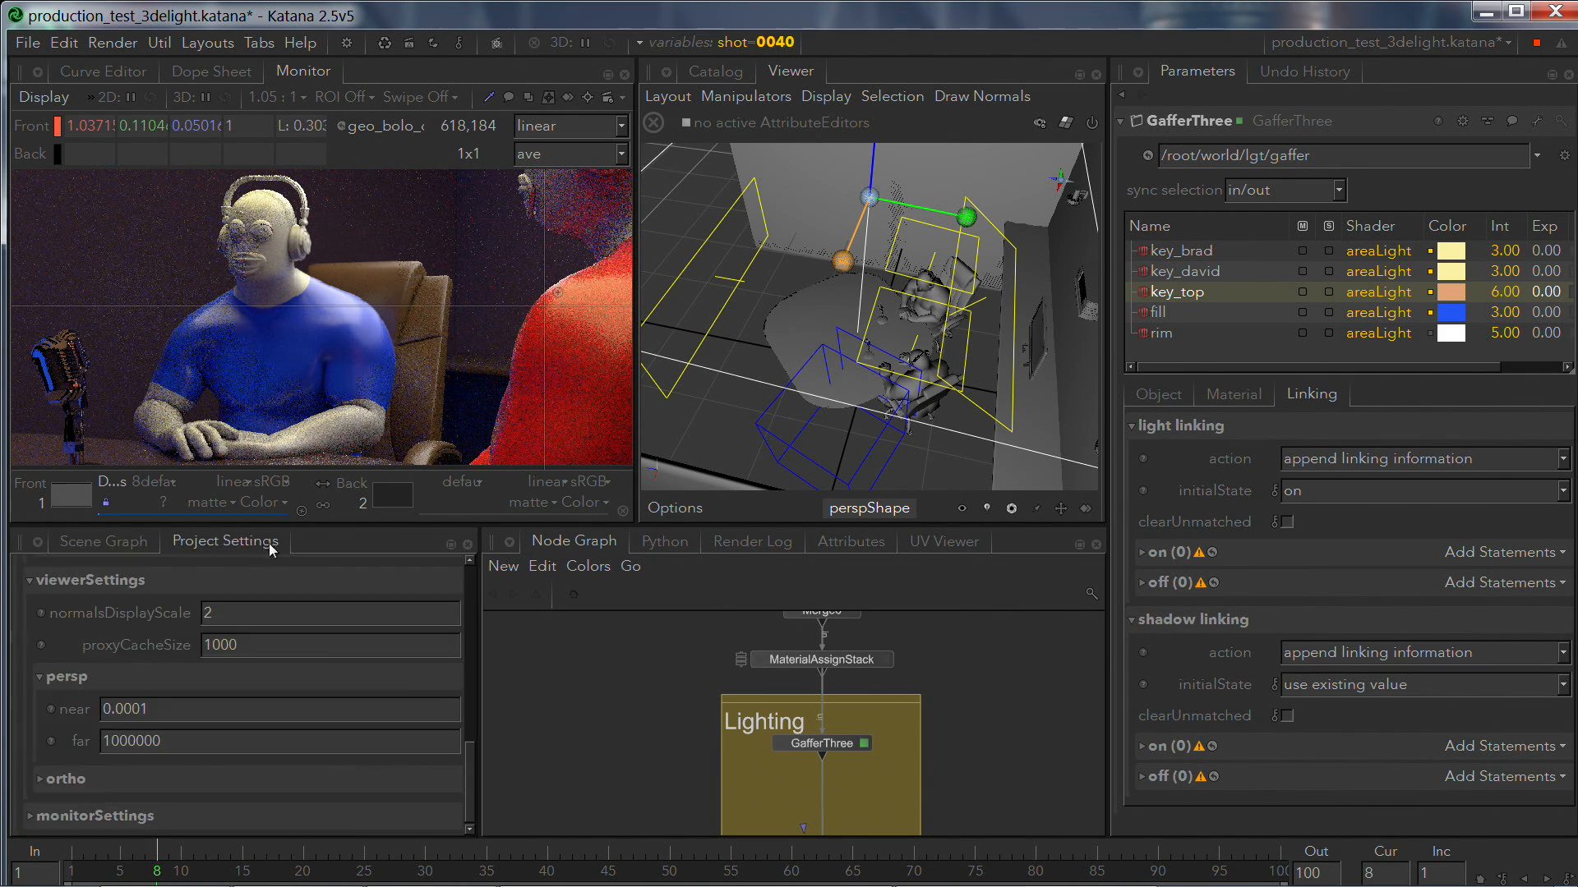
drag(474, 763, 469, 681)
click(70, 725)
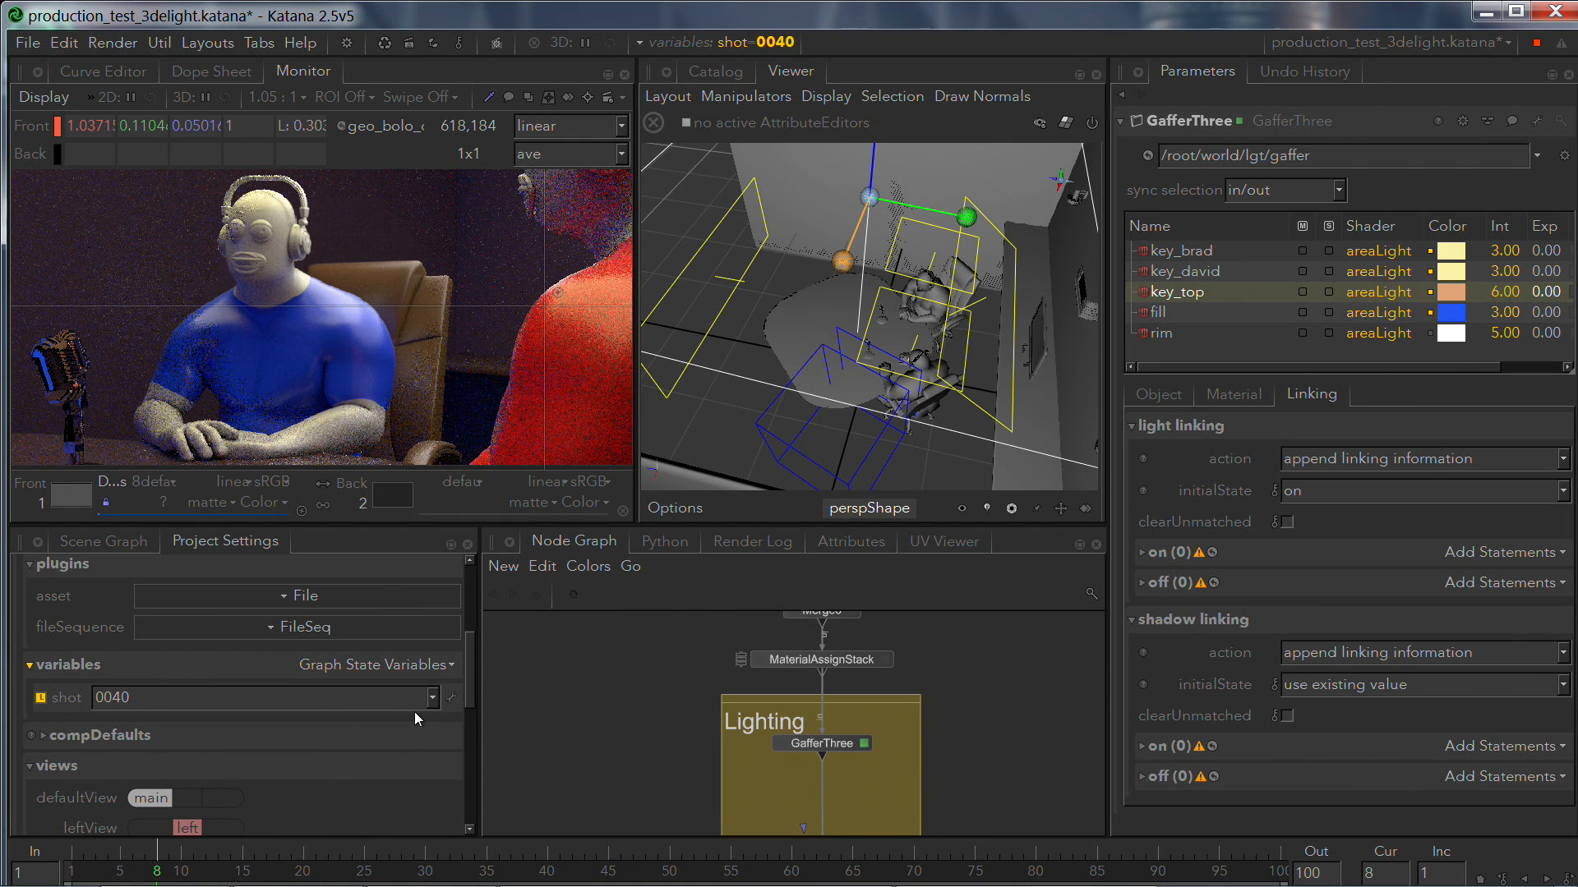
click(432, 698)
drag(437, 539, 445, 495)
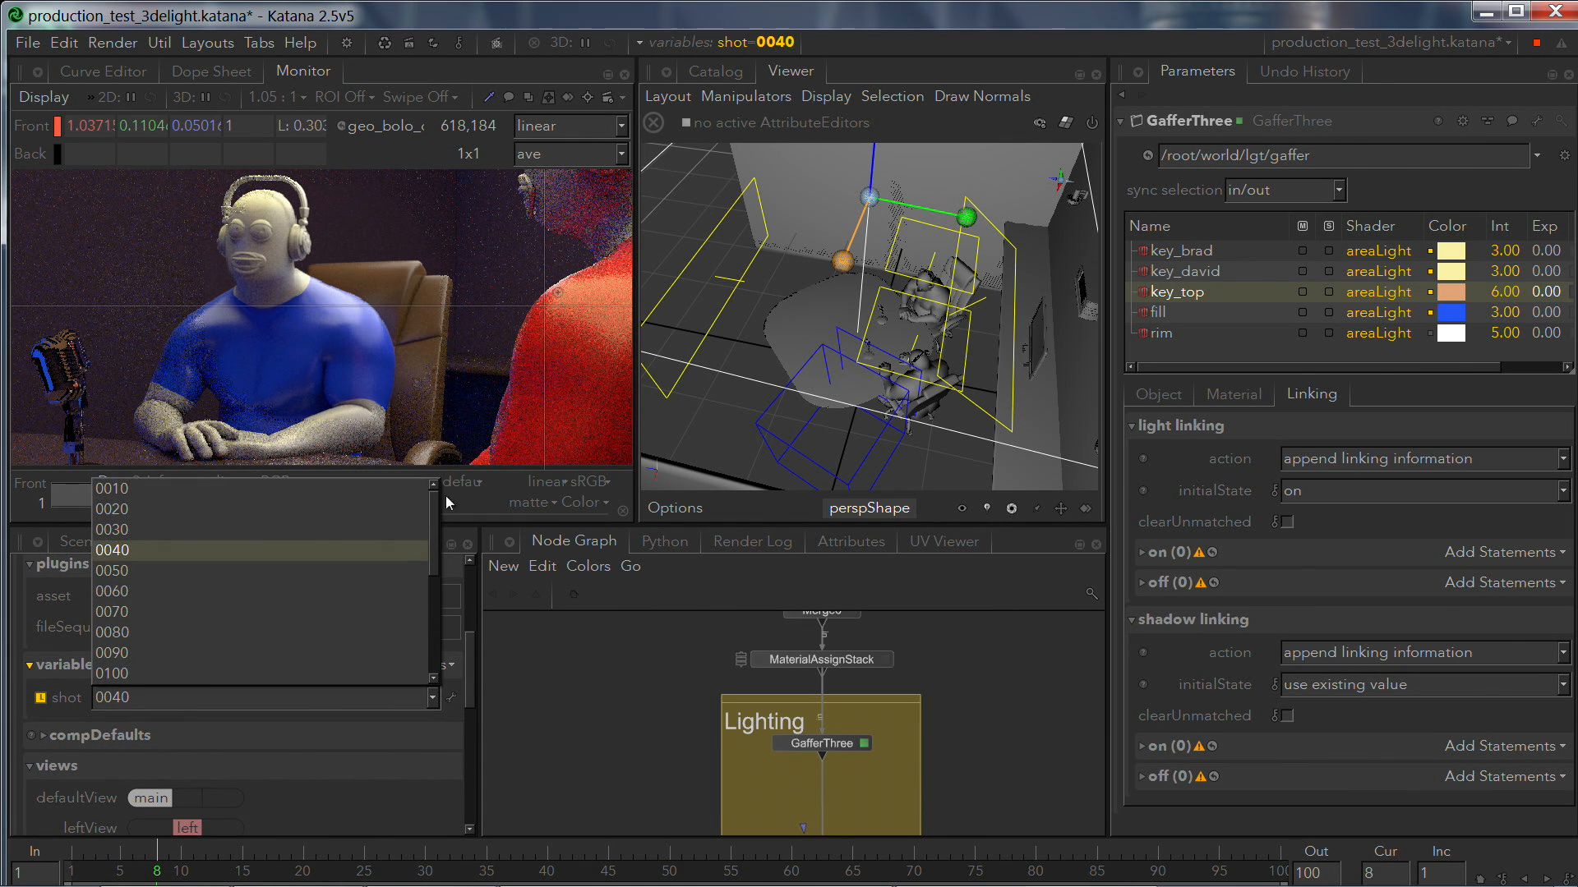
click(633, 682)
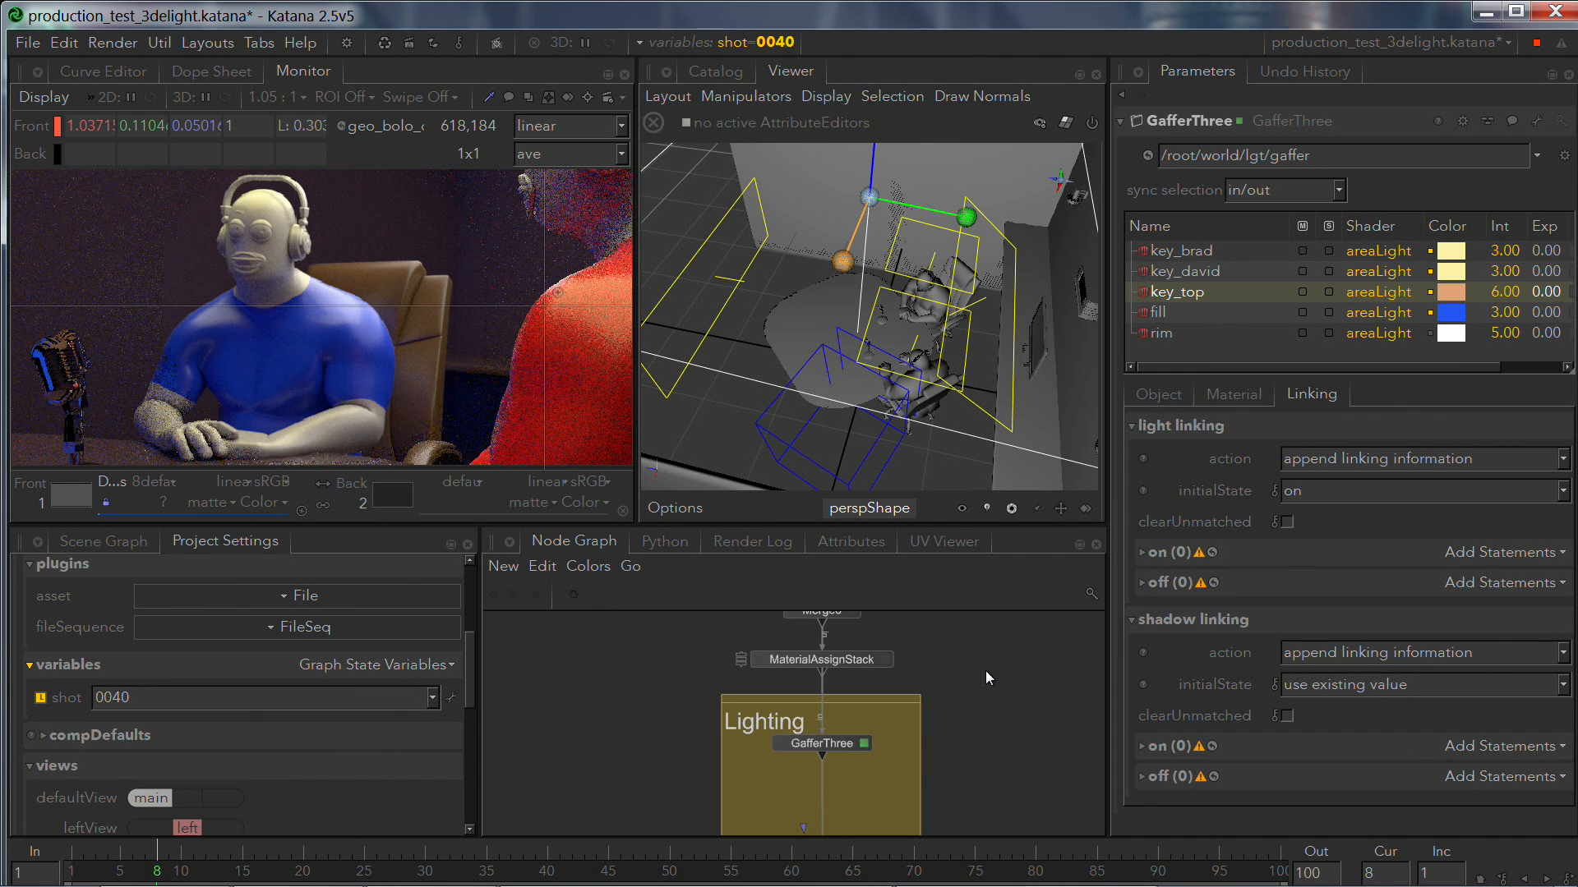
Step: Switch the shot graph state variable to 0080
click(782, 46)
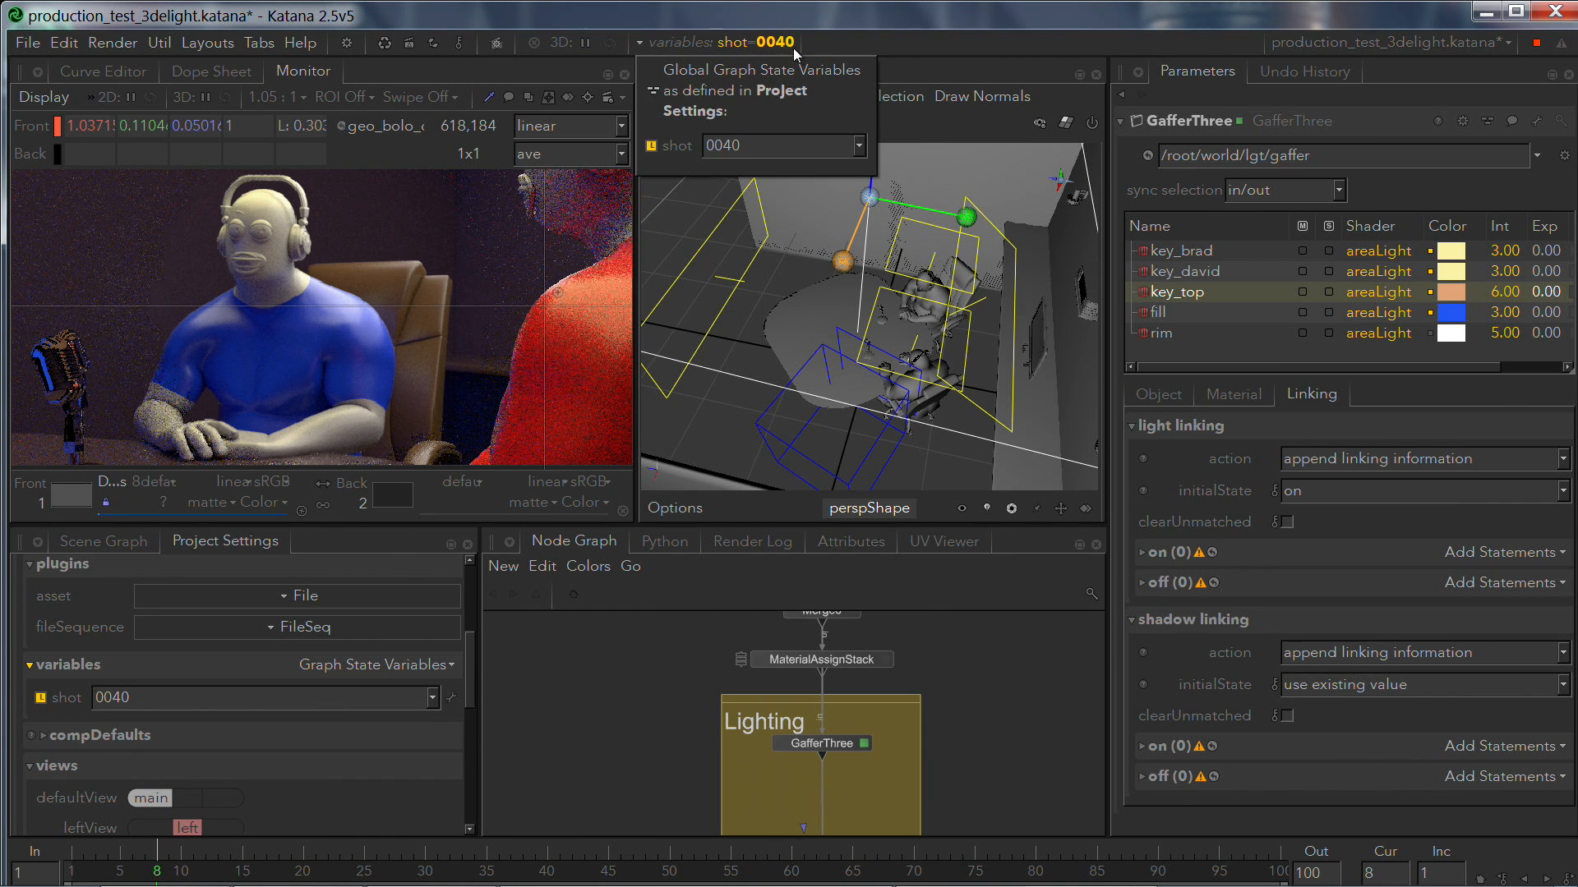
click(858, 146)
click(815, 312)
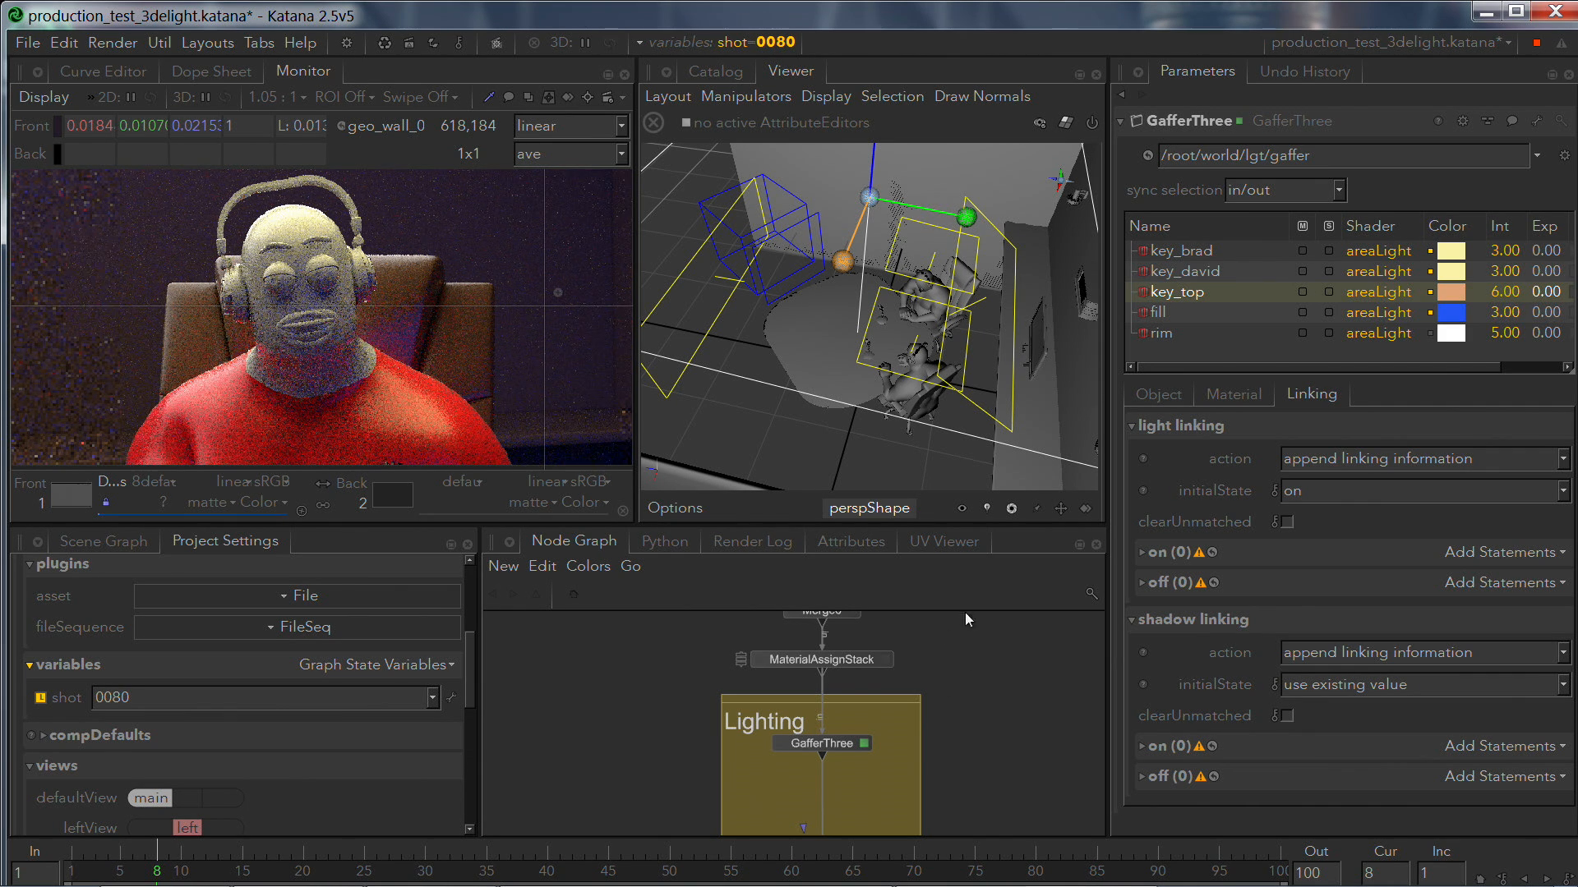
Step: Group the GafferThree node and convert the group into a LiveGroup
click(820, 743)
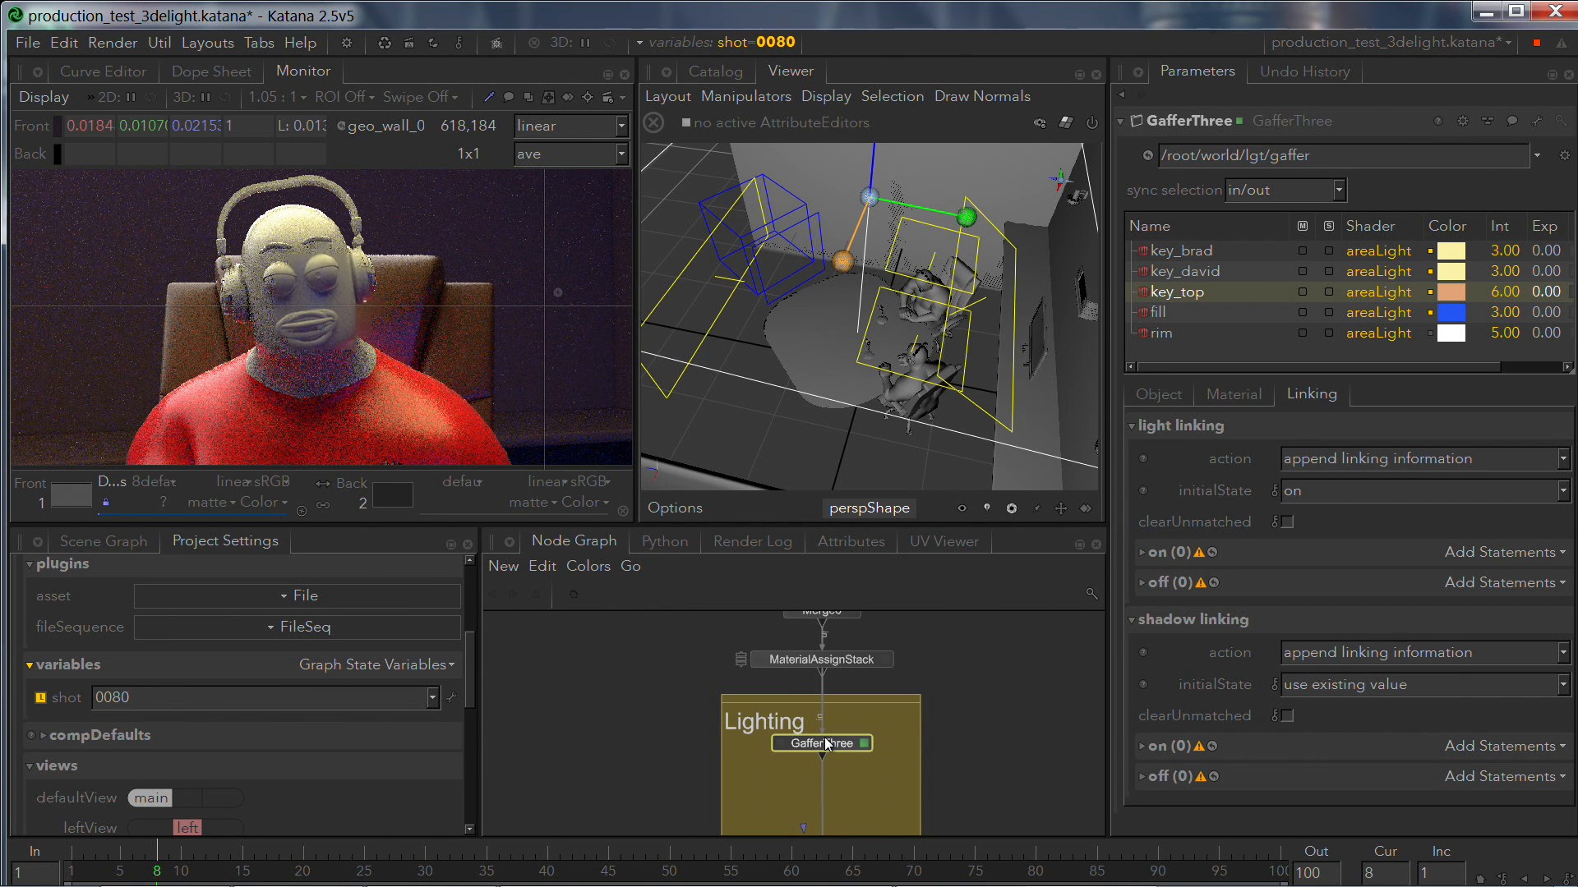
key(g)
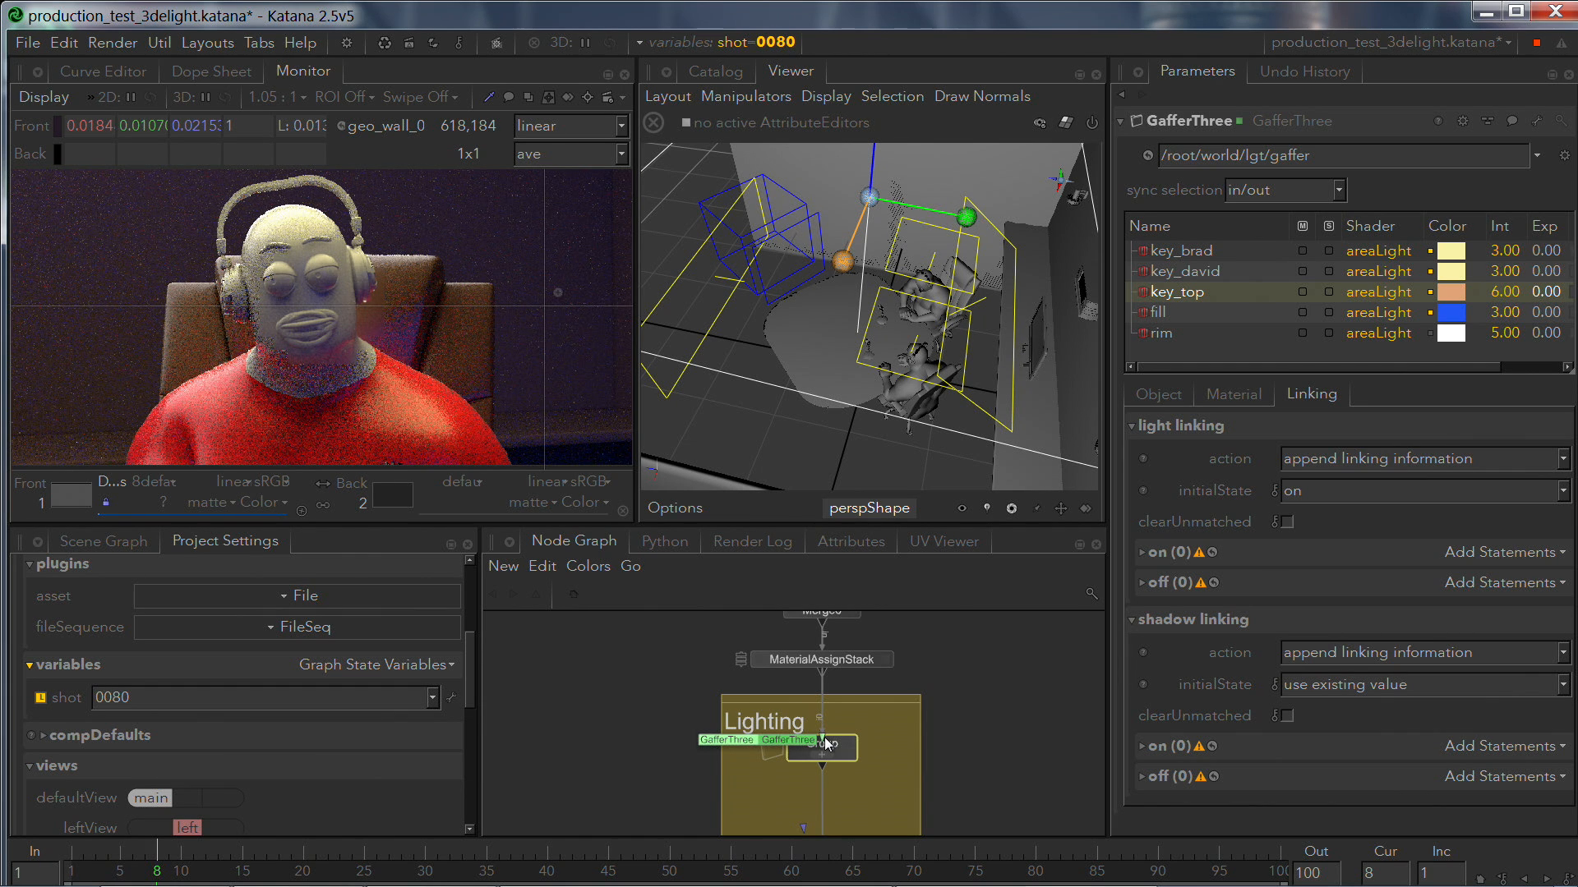
right_click(843, 750)
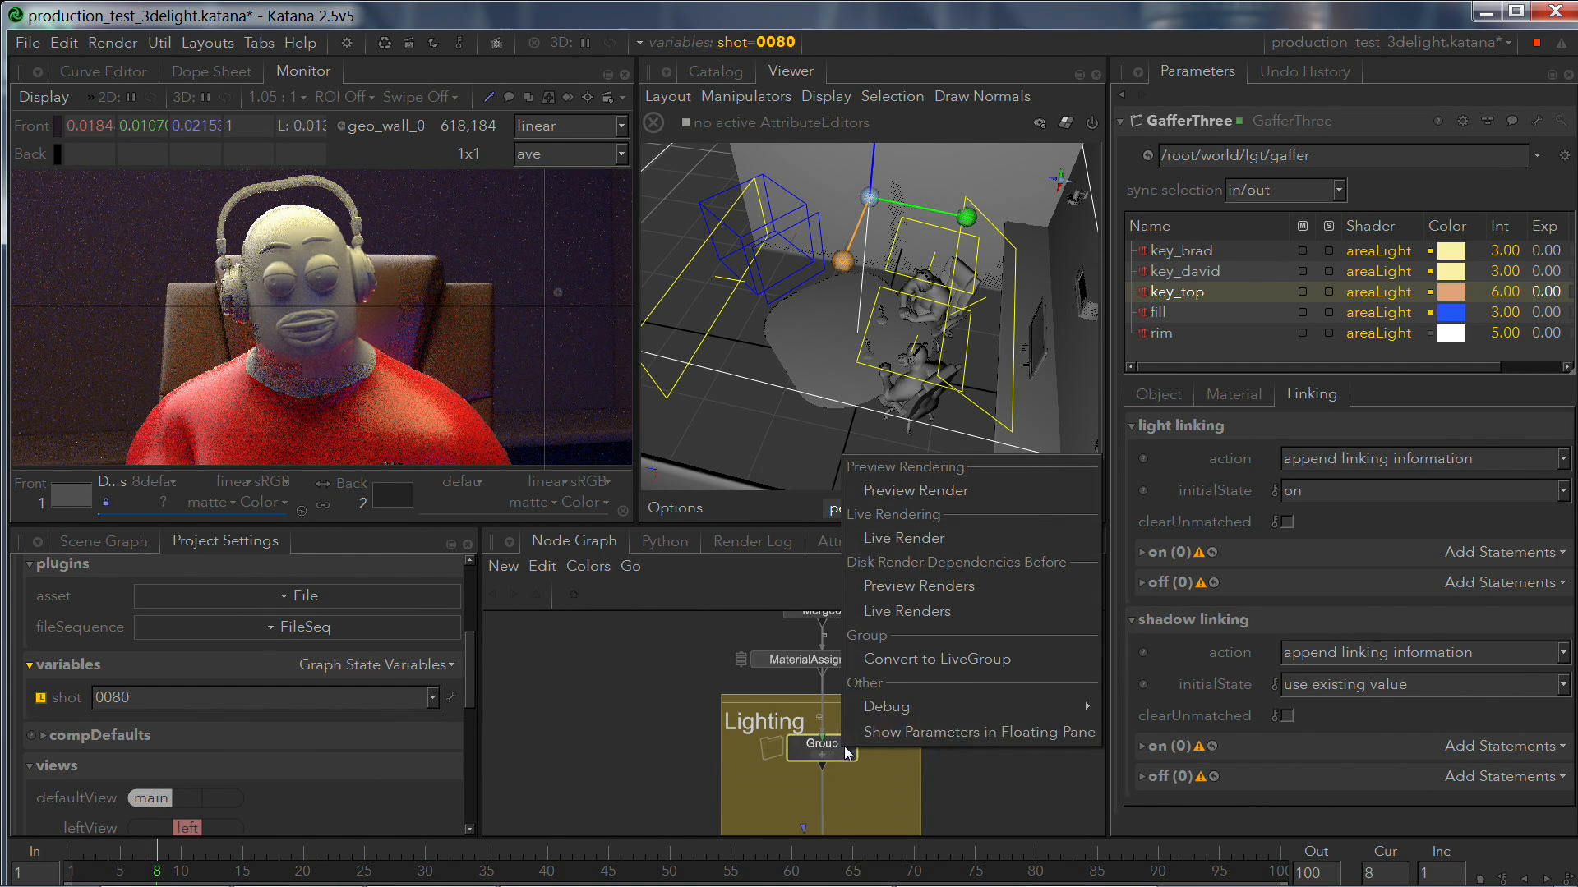
click(966, 660)
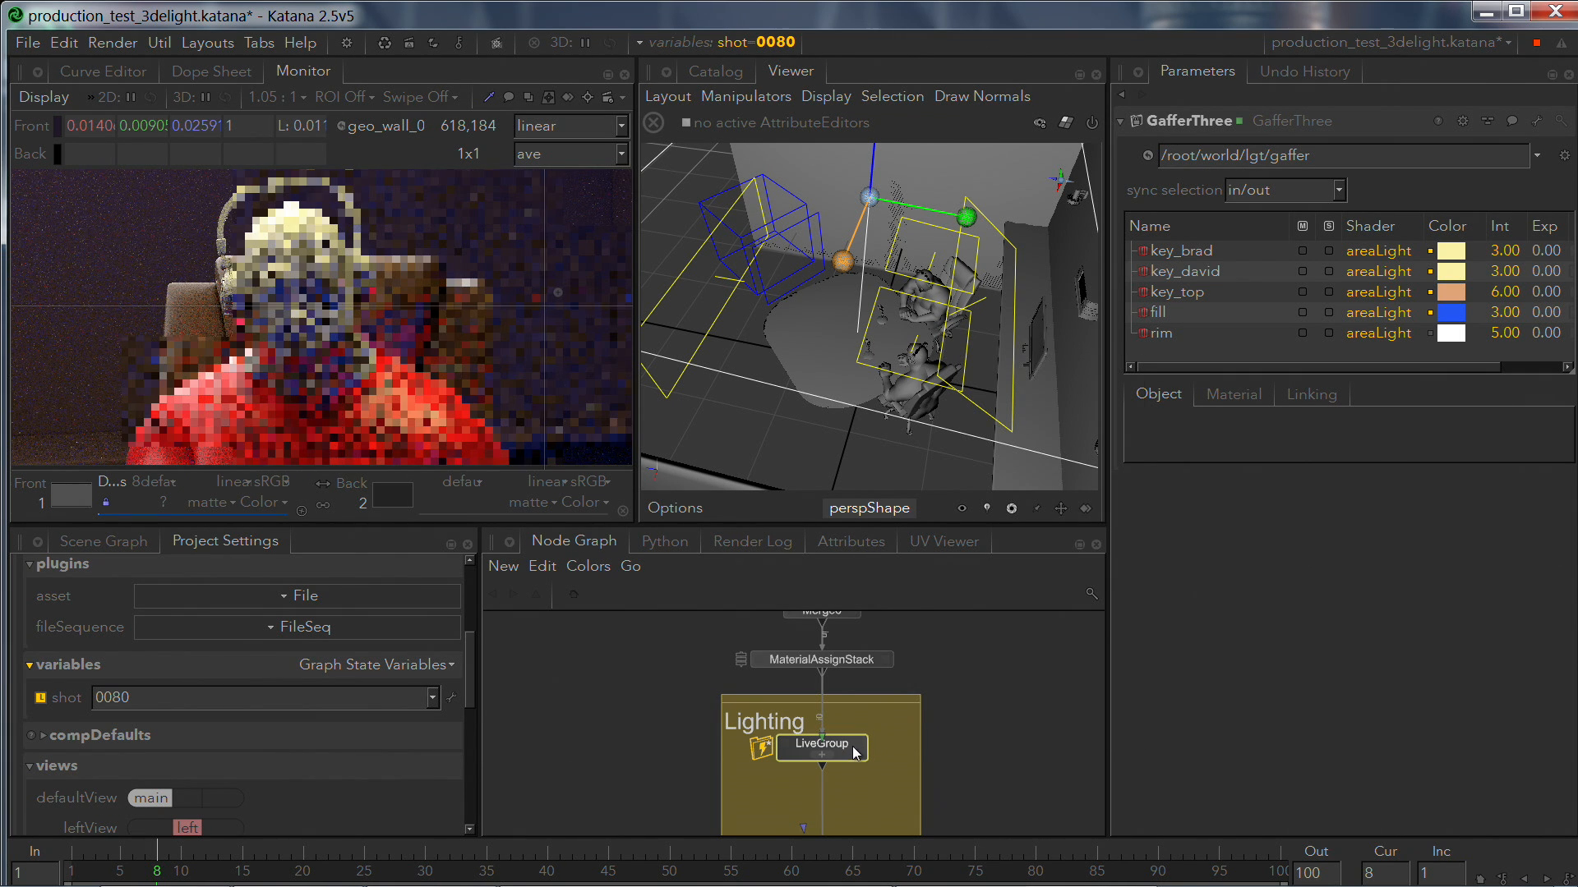
Step: Publish and finish editing the LiveGroup as master_lighting in the production_test folder
right_click(853, 746)
click(974, 635)
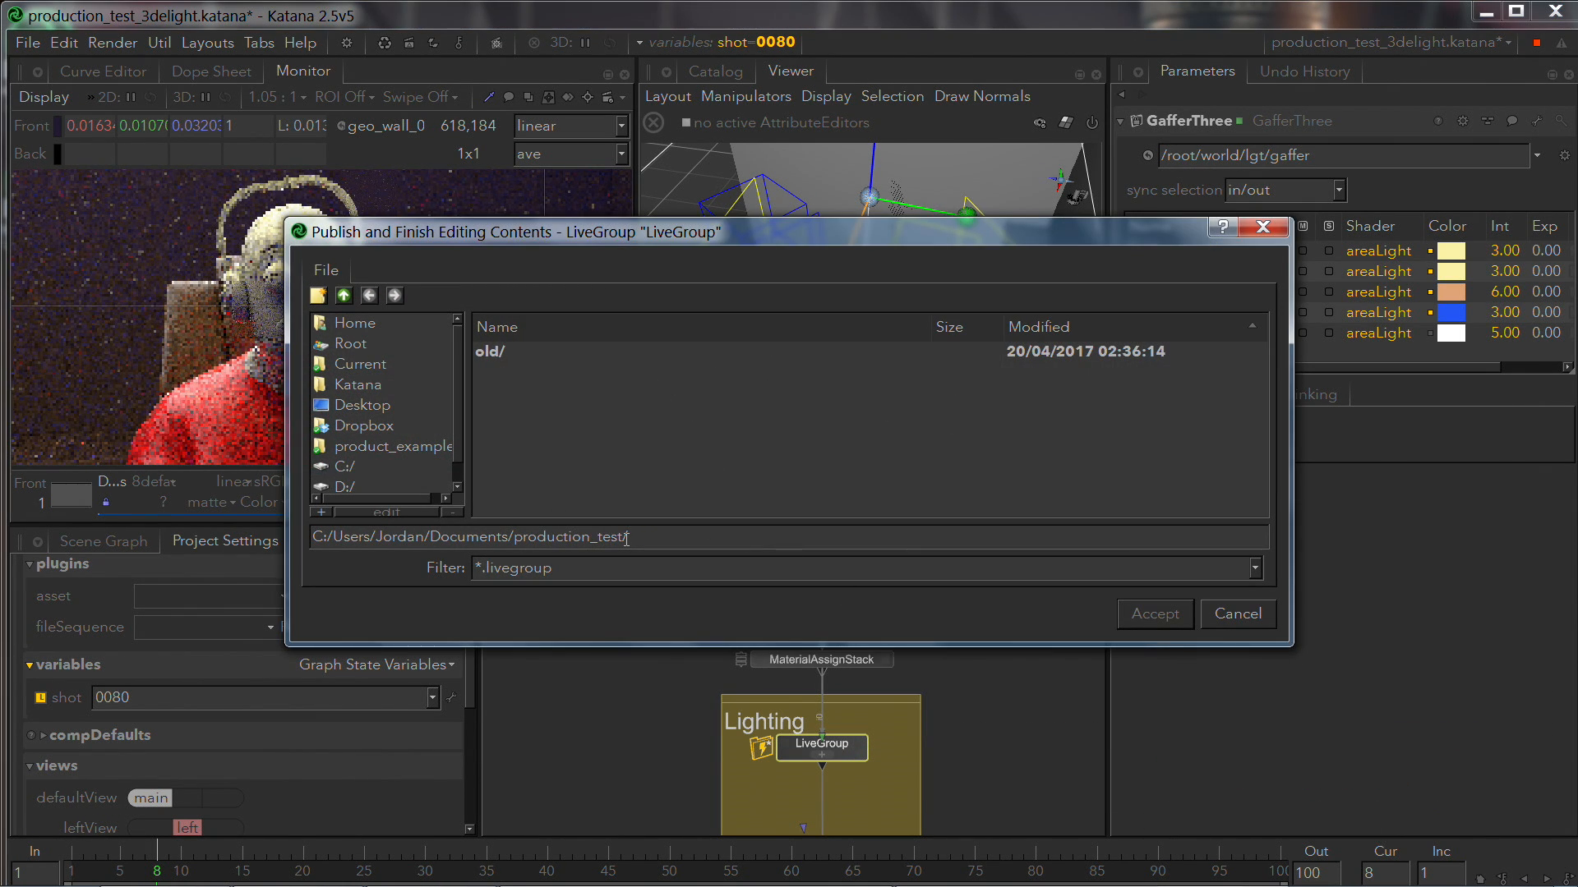
text(mast)
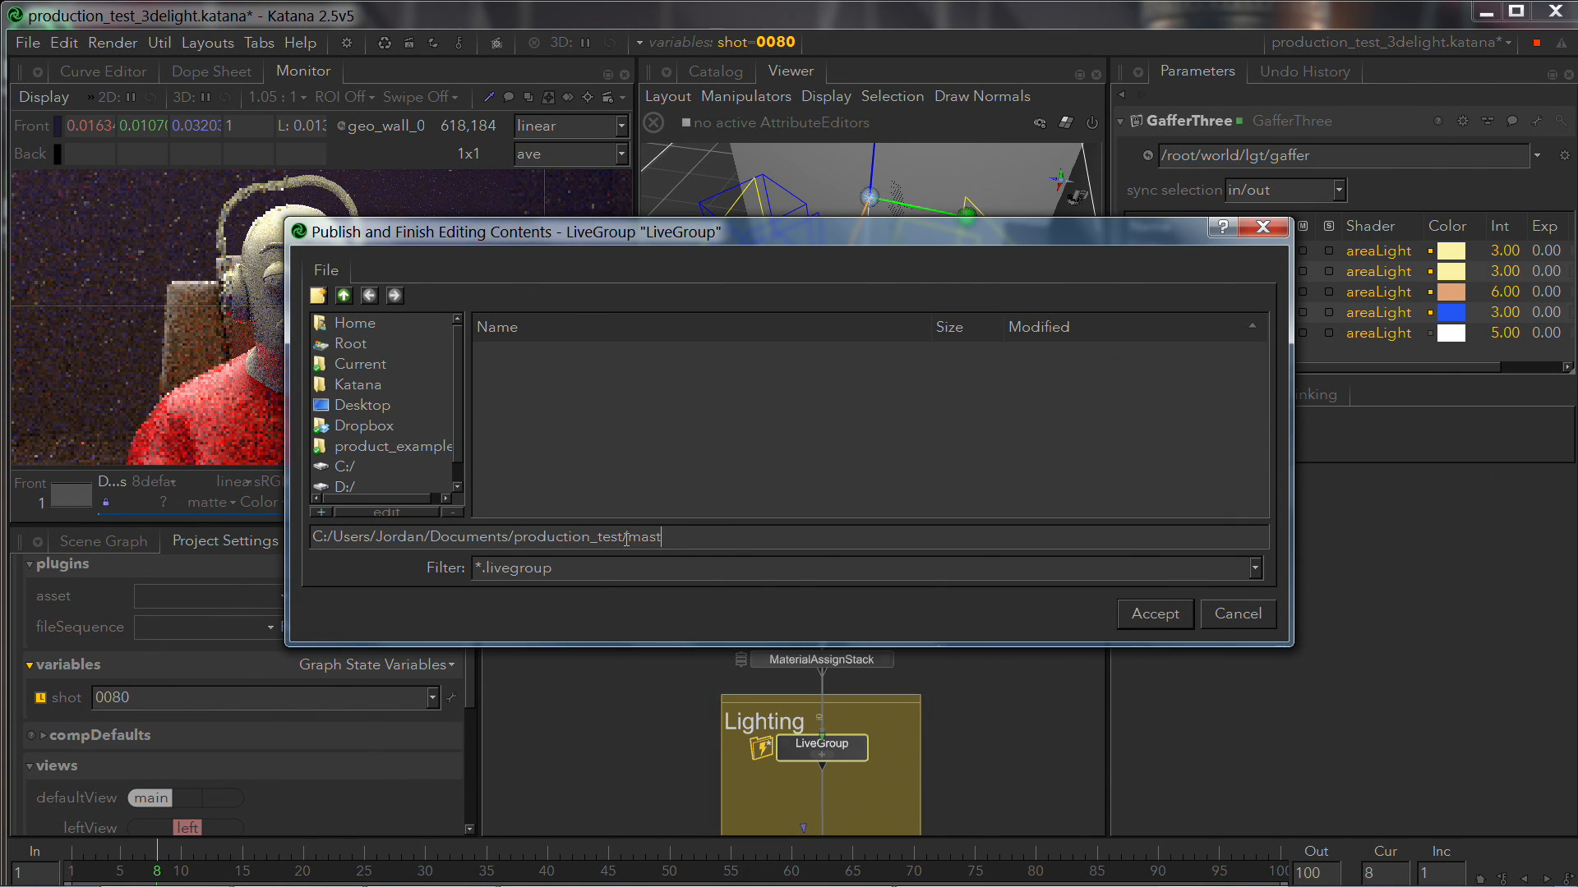
text(er_lighting)
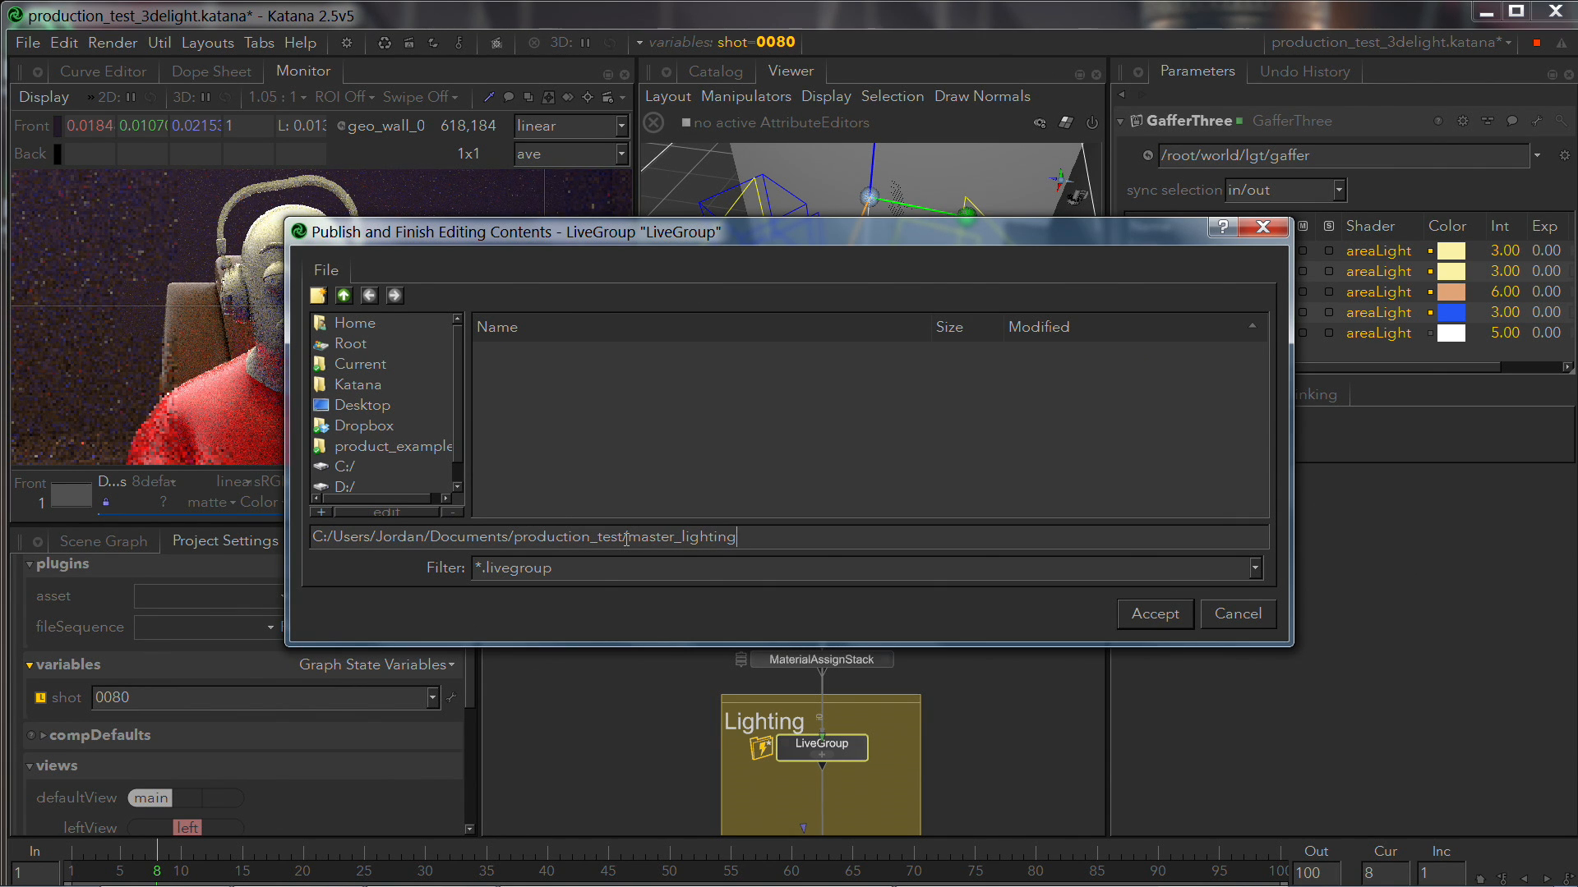
key(Return)
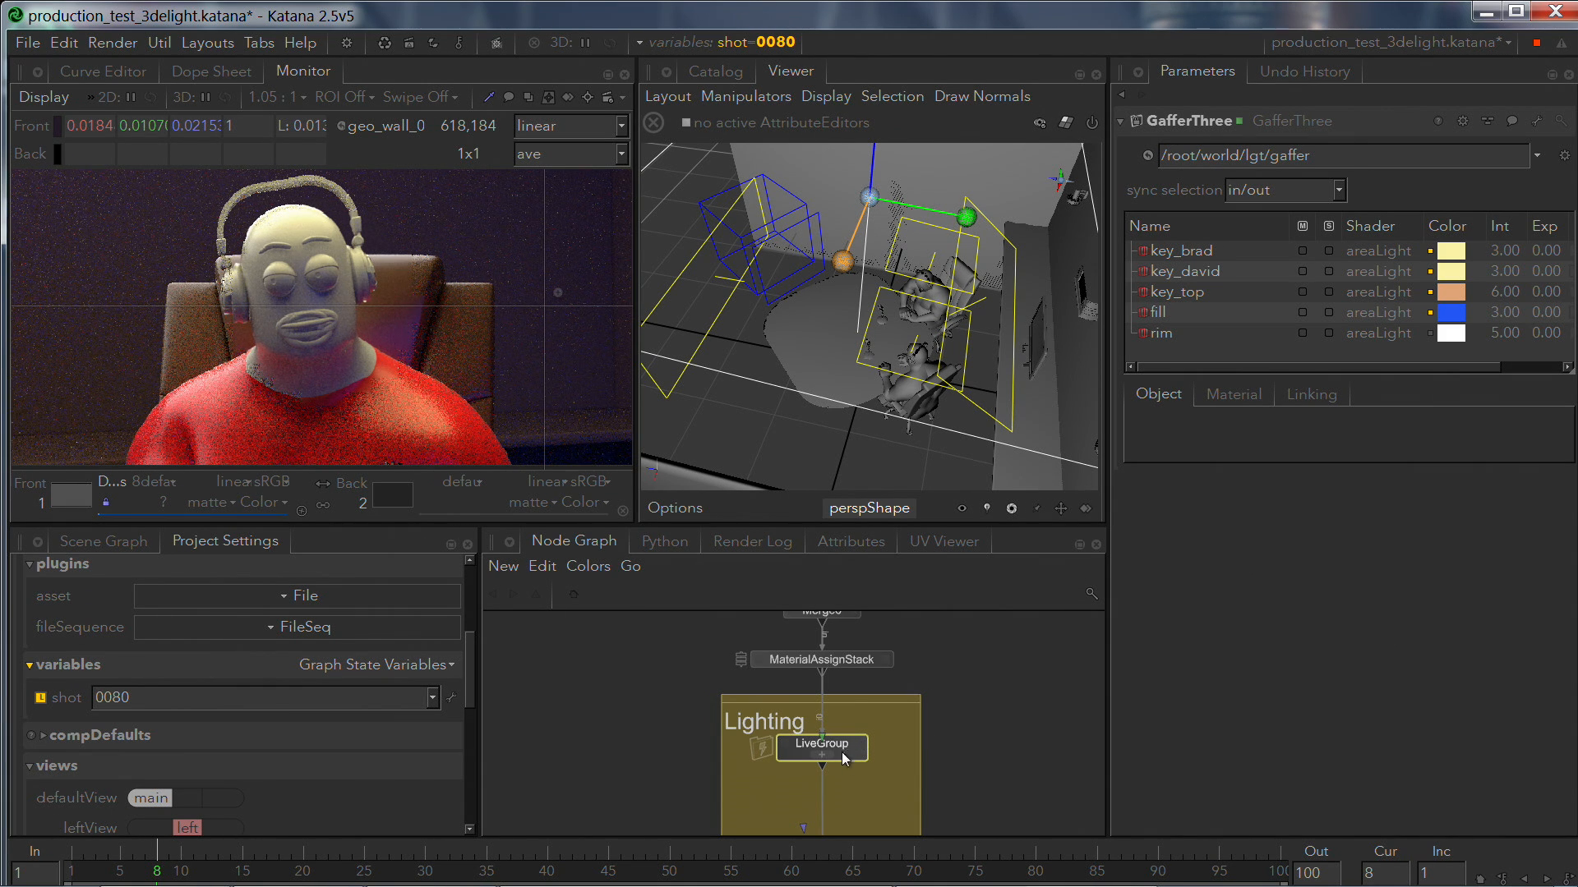
Step: Rename the LiveGroup node to master_lighting
key(n)
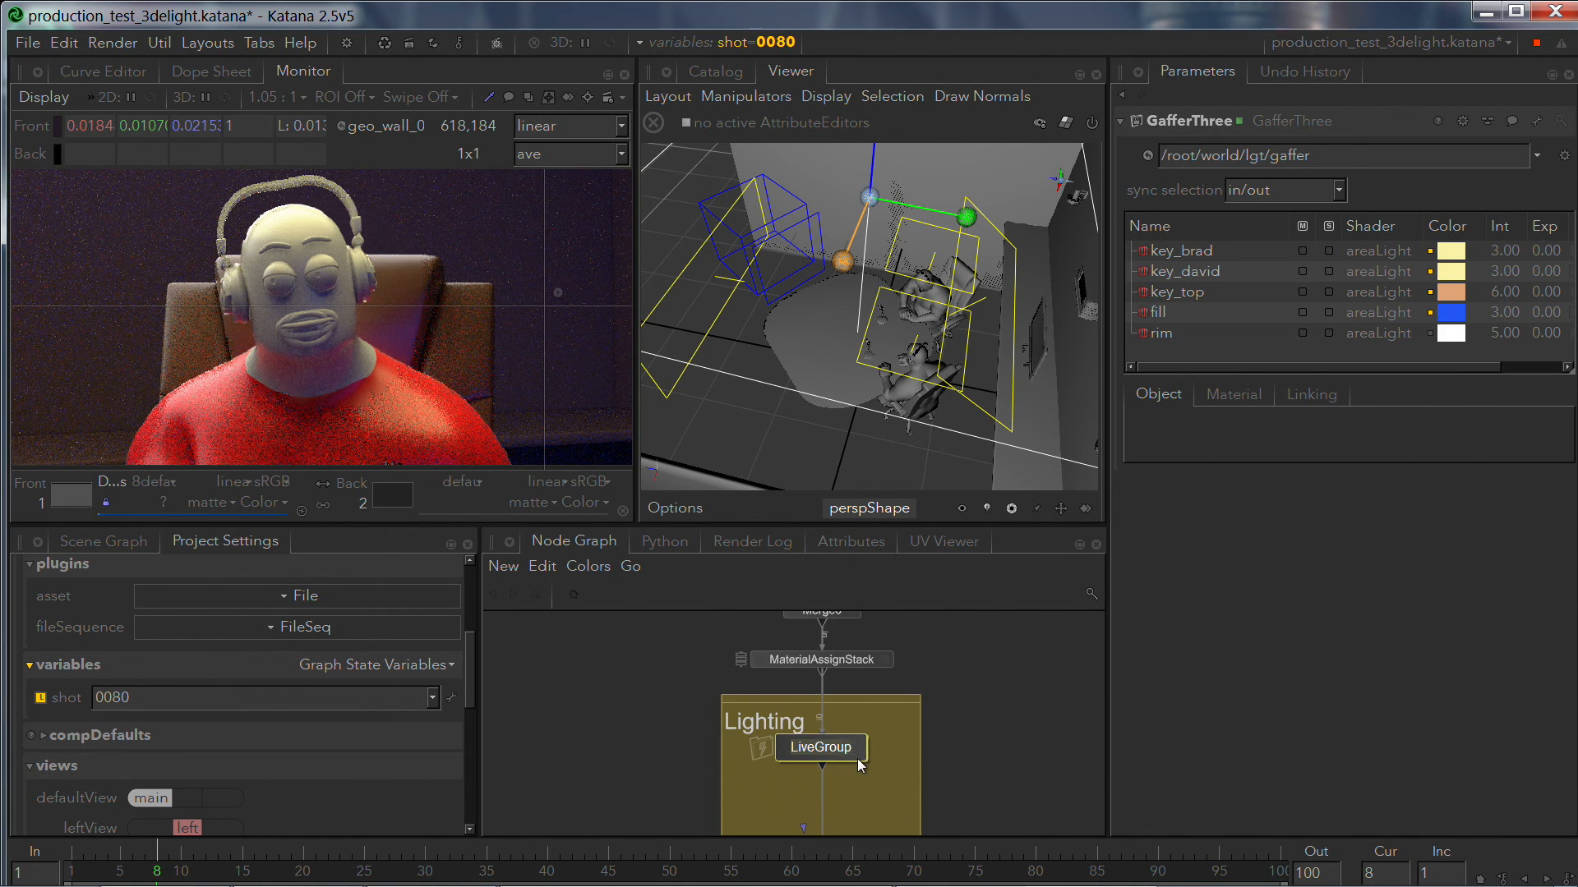
text(master_lighting)
key(Return)
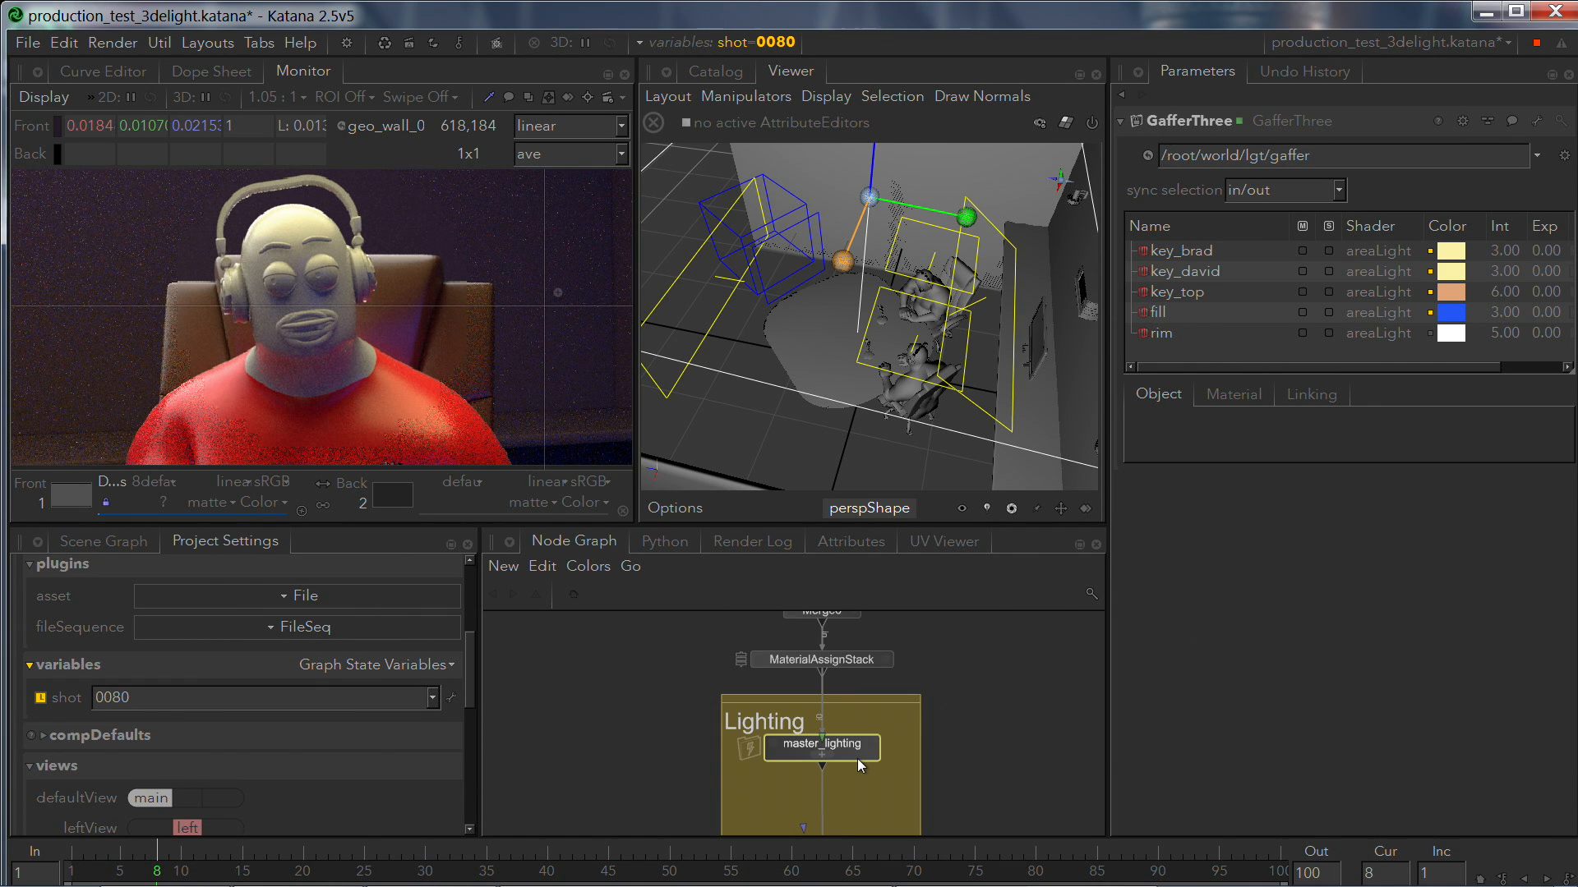
Step: Switch the shot graph state variable back to 0010
click(782, 53)
click(858, 145)
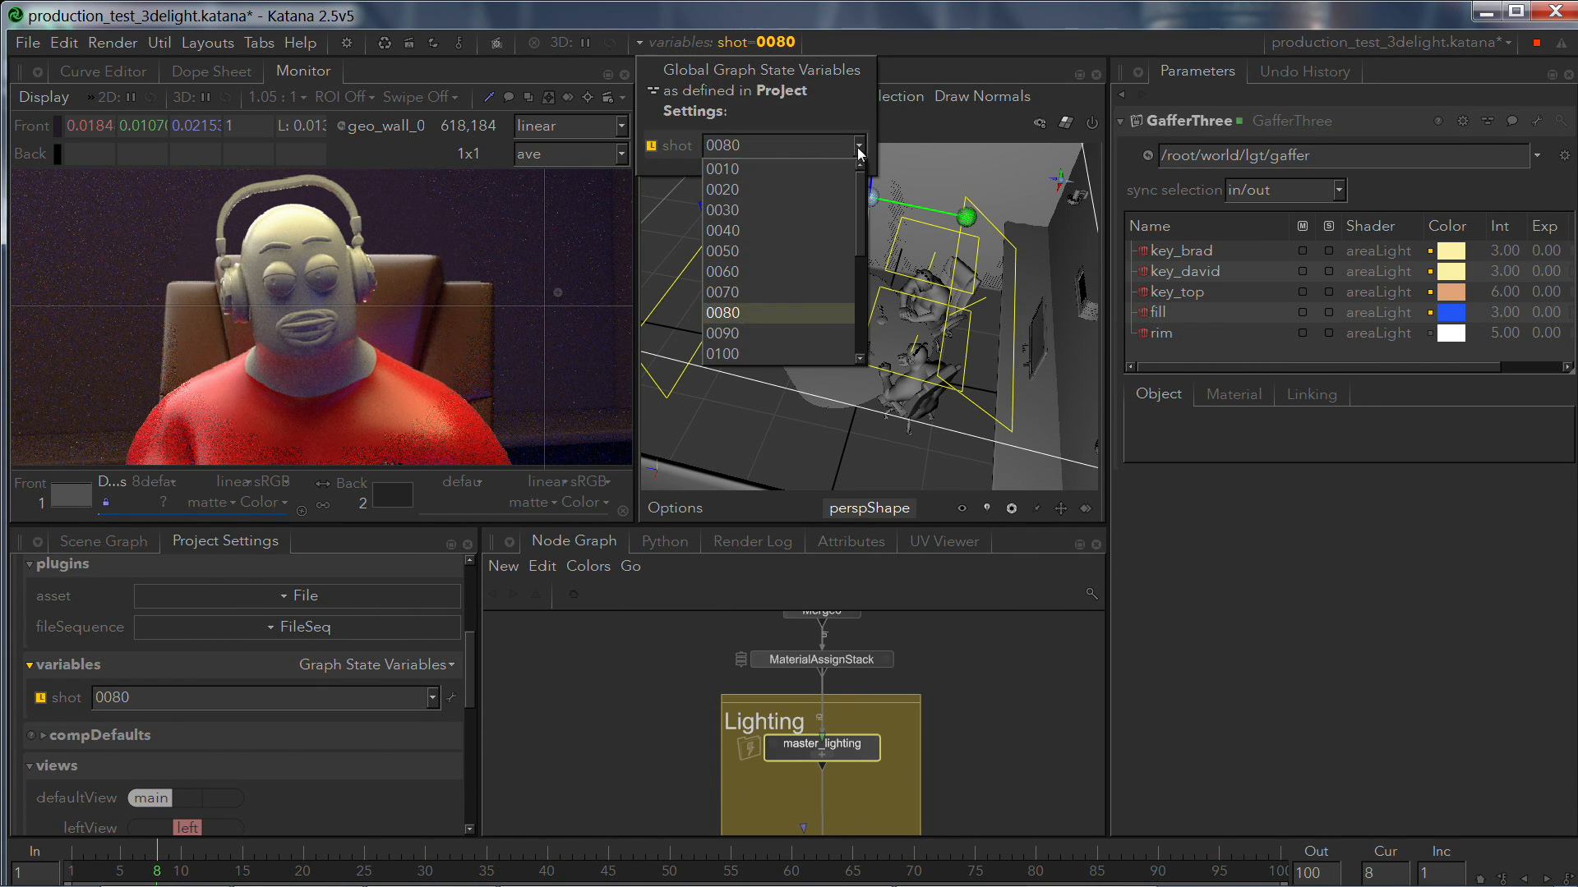
click(832, 170)
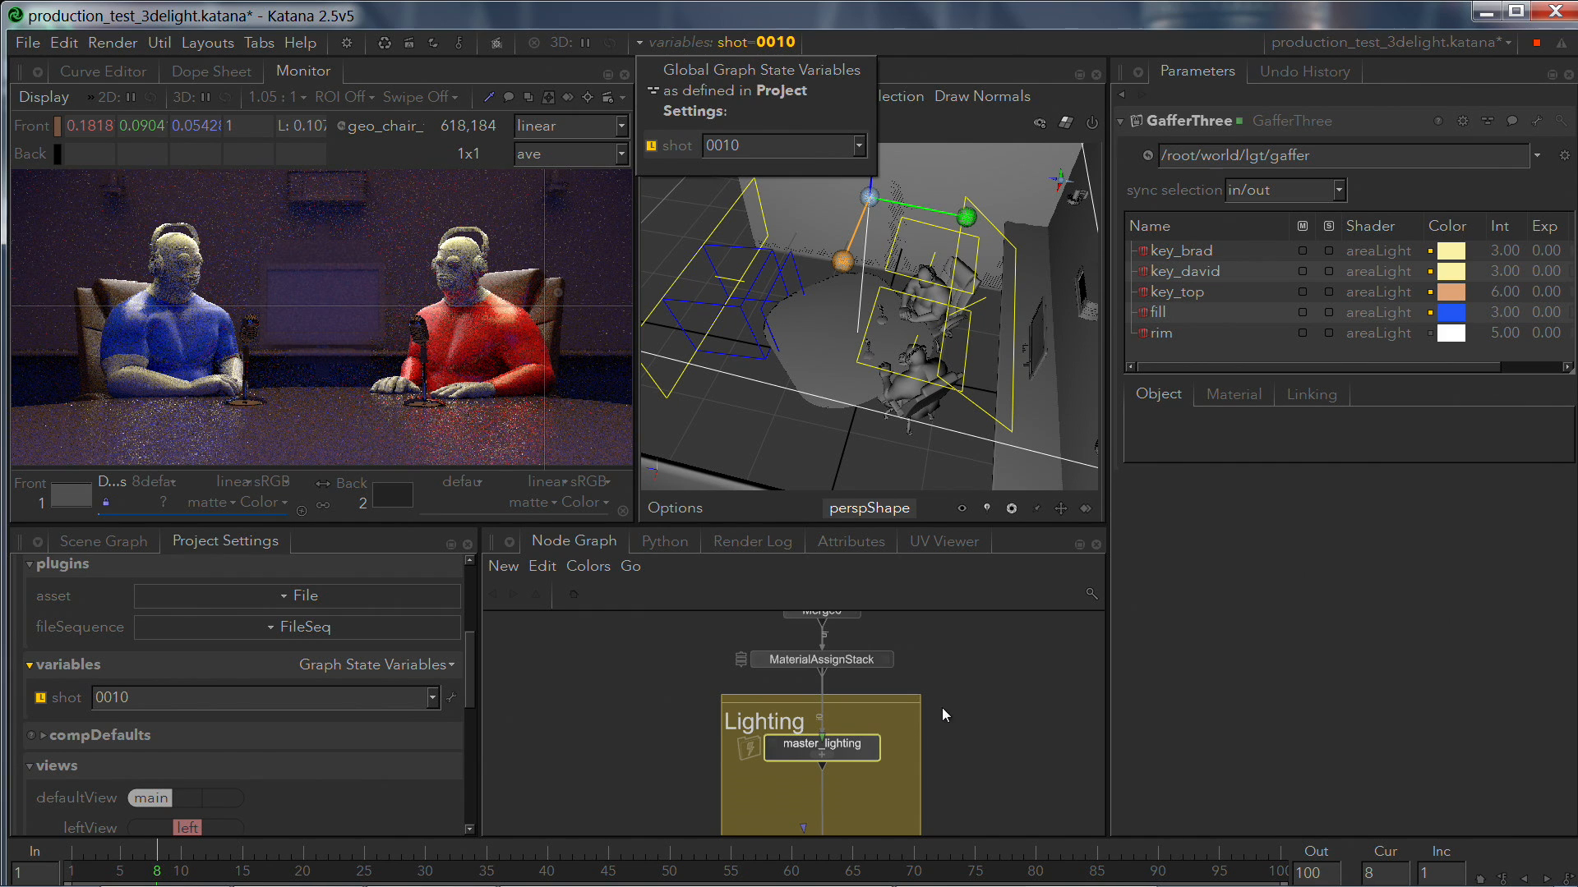
Step: Add a new GafferThree node below master_lighting inside the Lighting backdrop
middle_drag(941, 708, 894, 643)
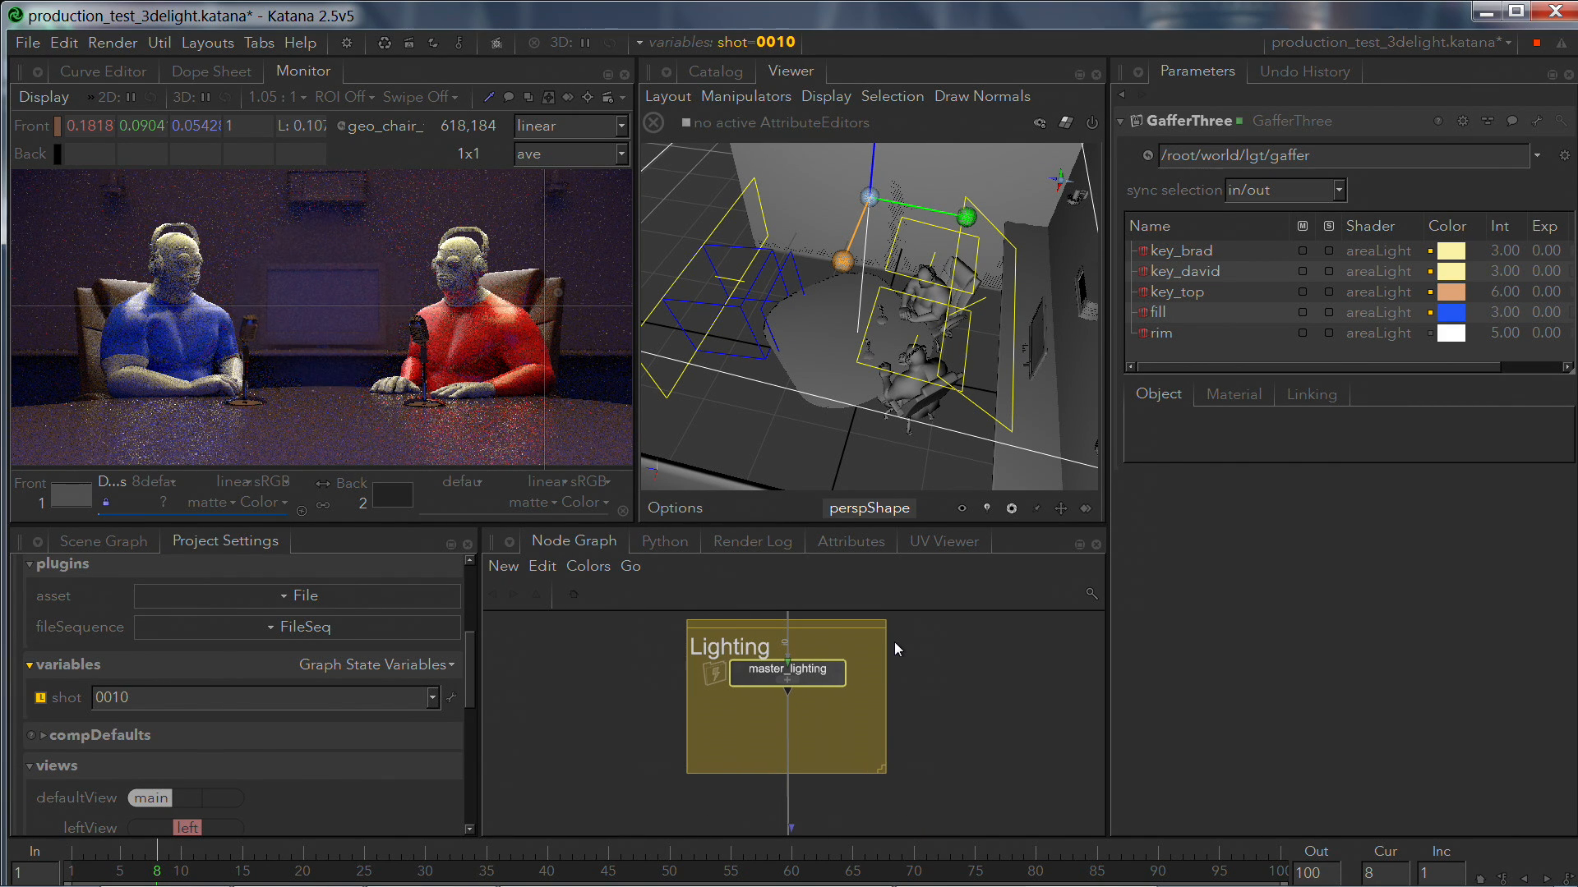
click(933, 700)
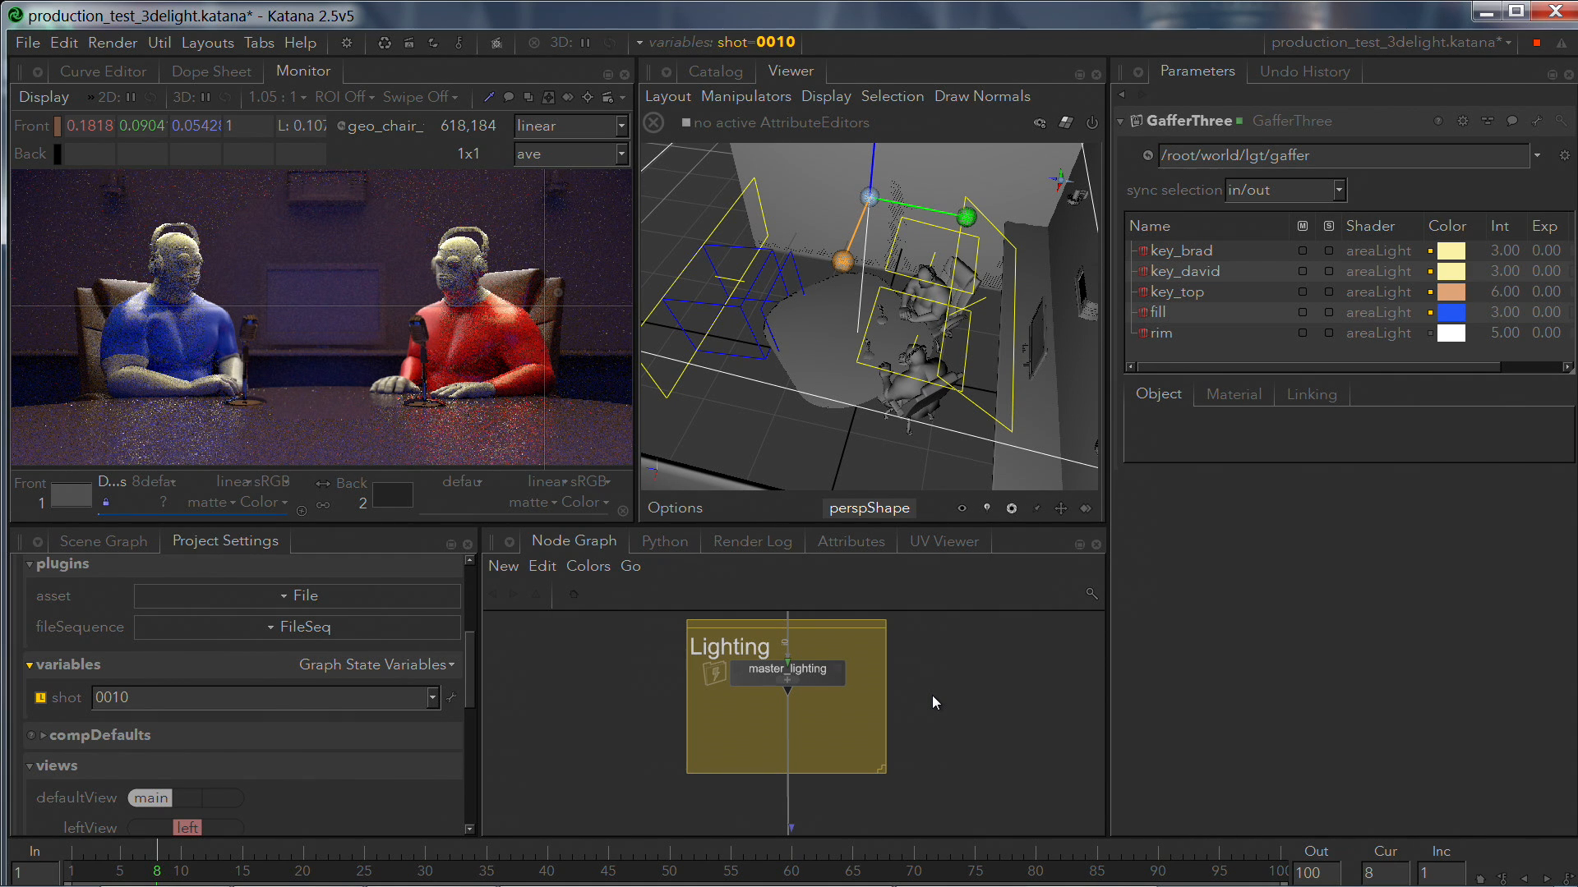
key(Tab)
text(gaf)
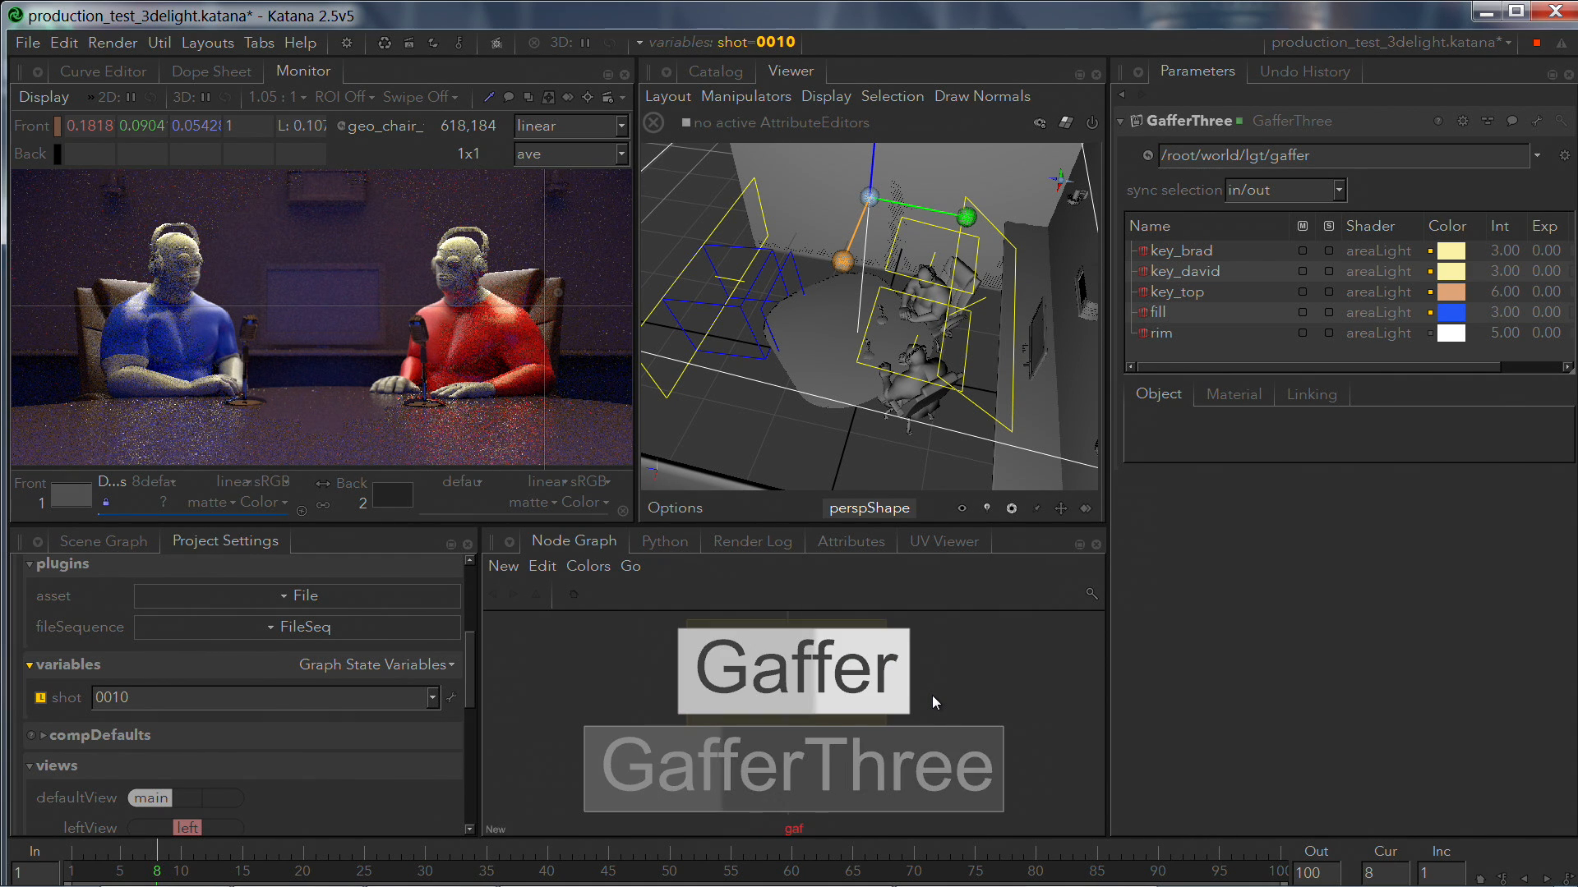
key(Down)
key(Return)
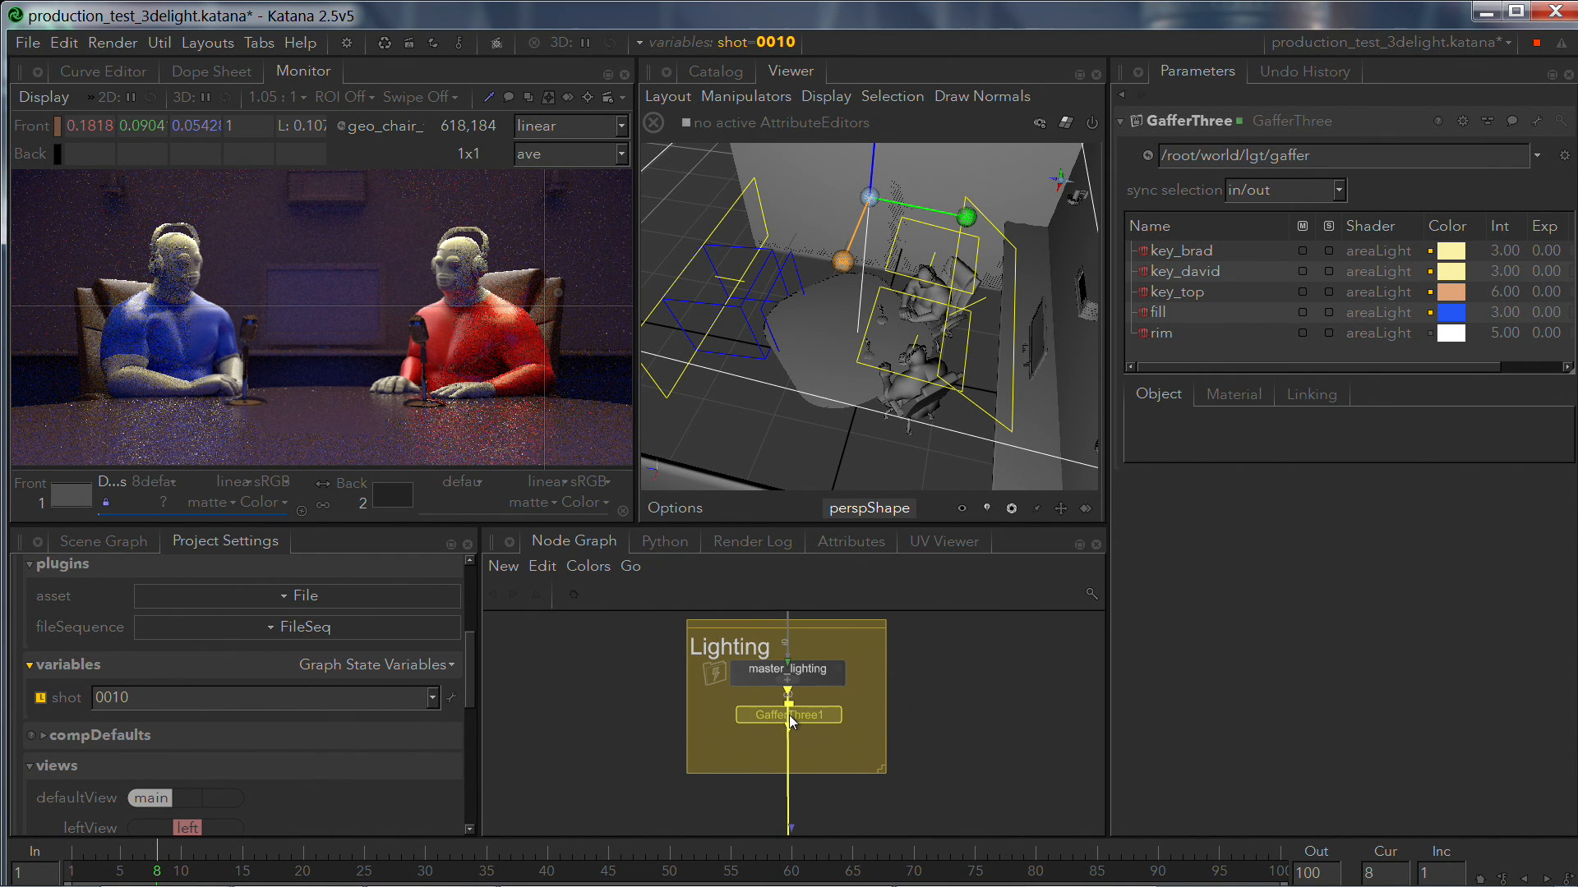
click(787, 717)
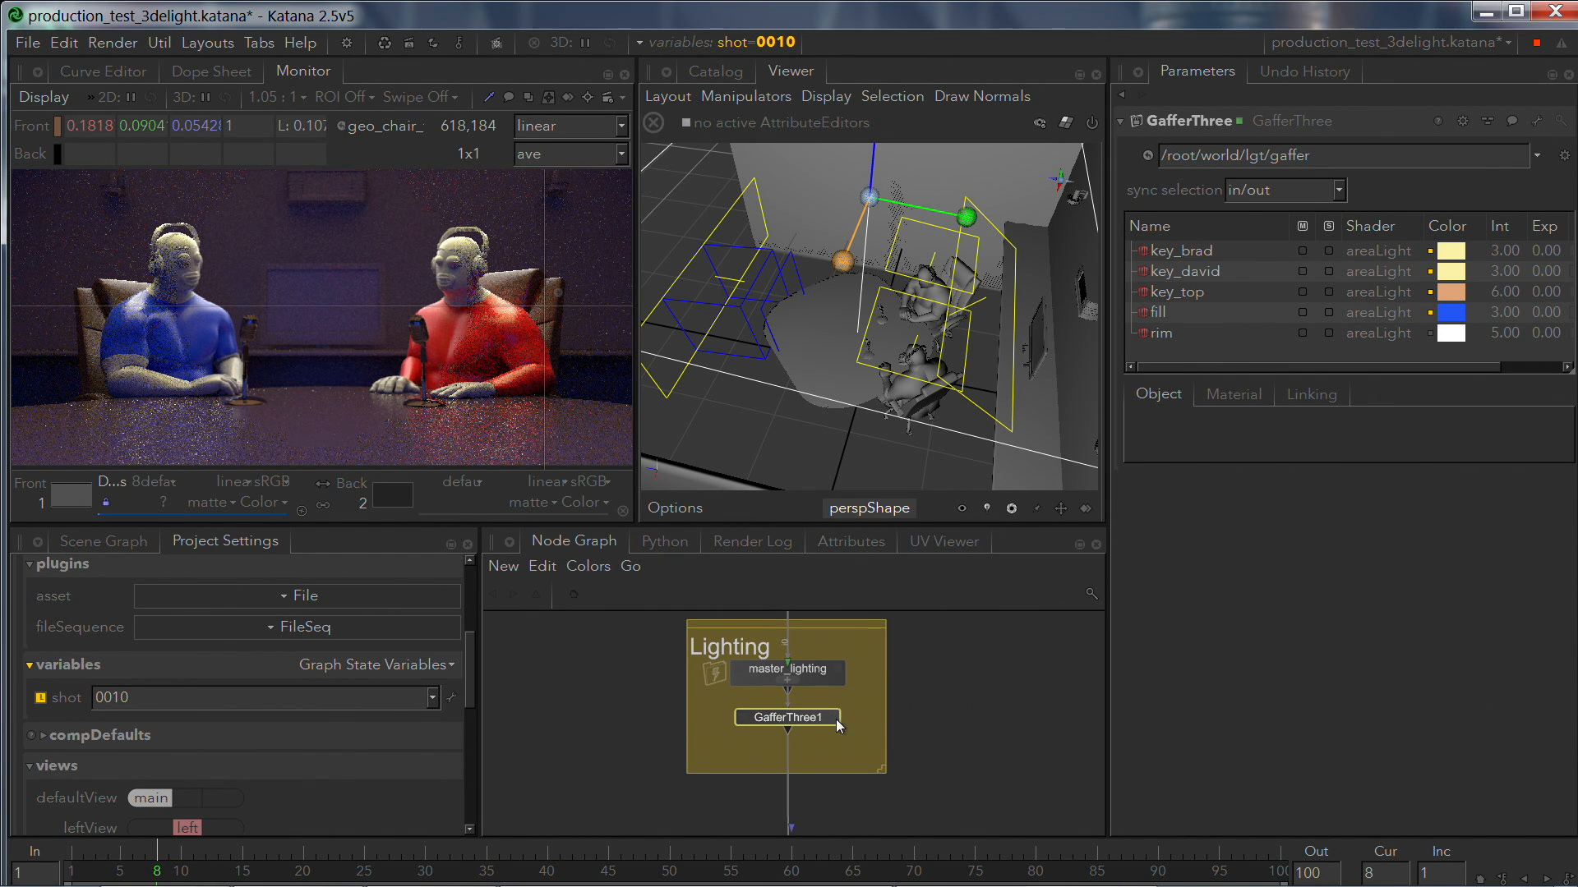
Step: Edit GafferThree1's parameters and enable Show Incoming Scene to list the inherited lights
click(837, 722)
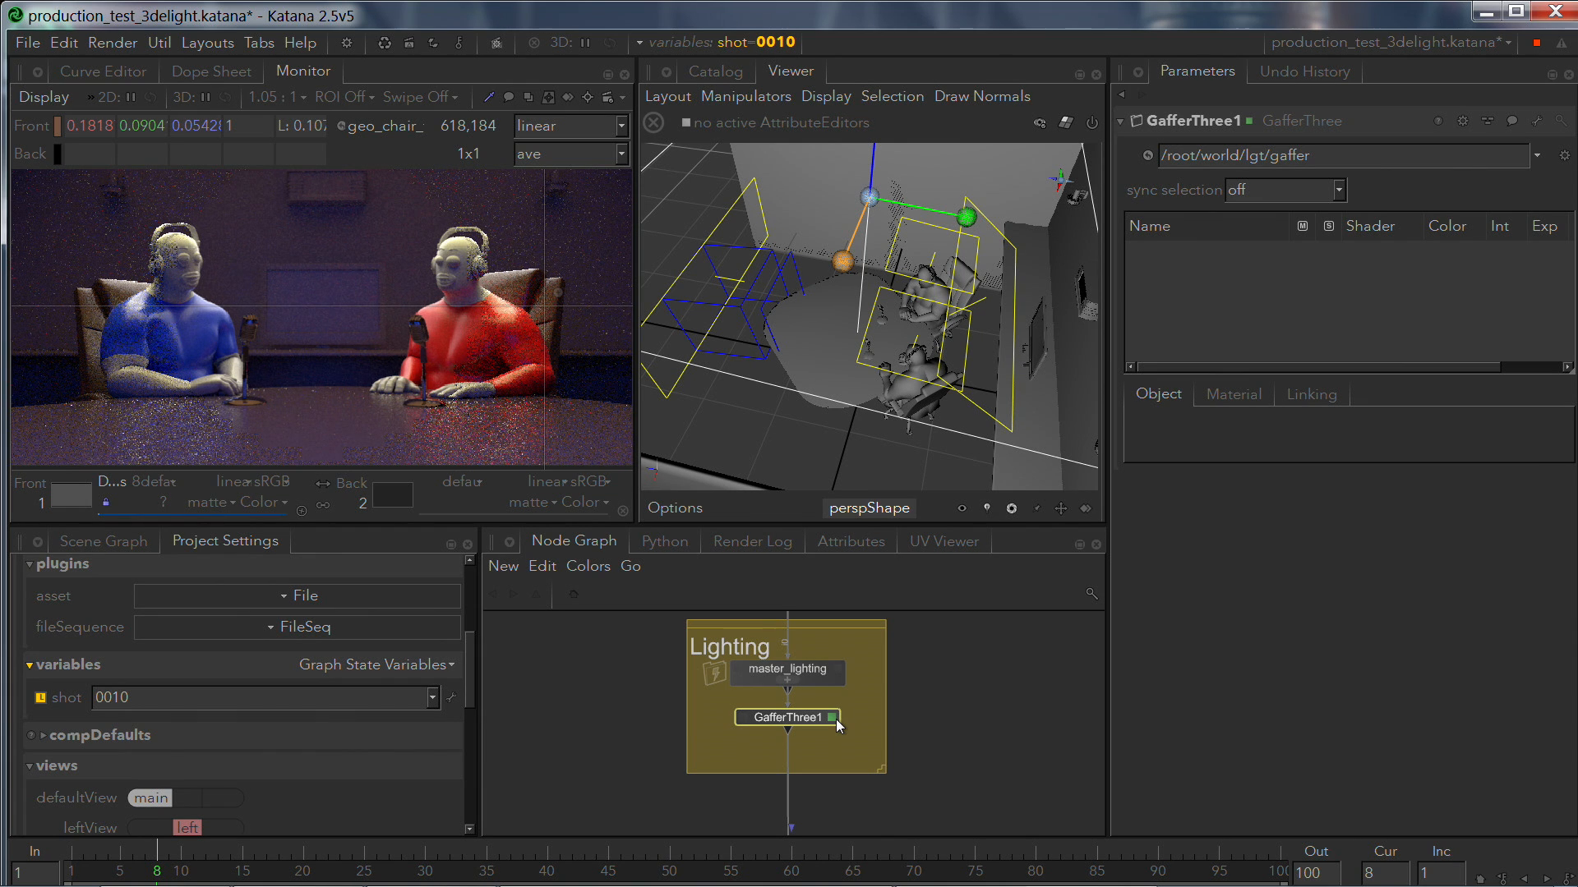
click(1564, 155)
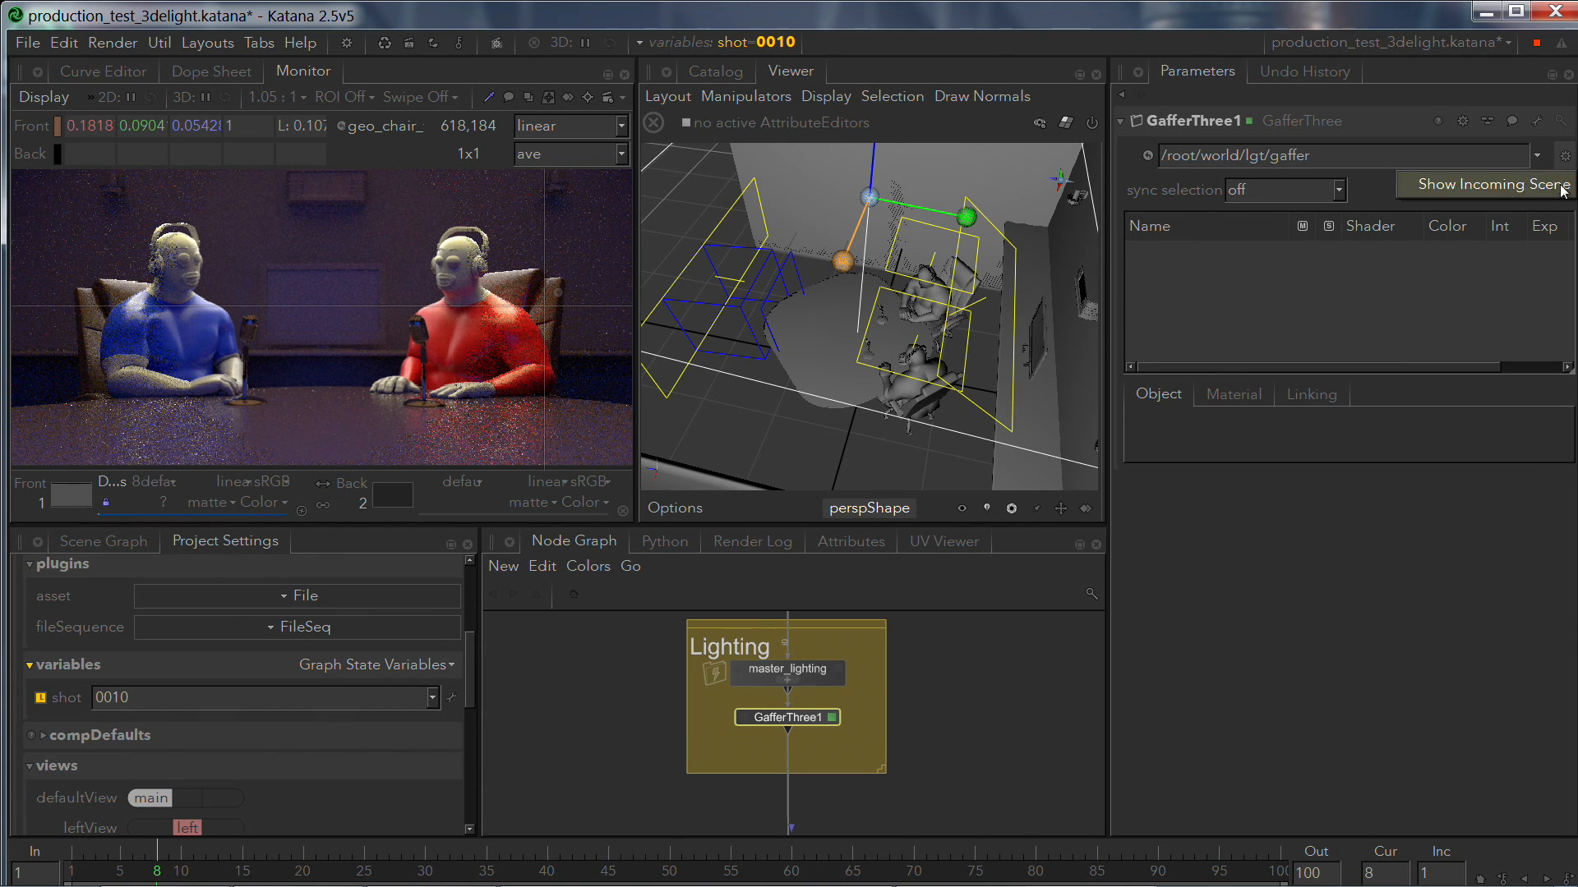
click(1553, 179)
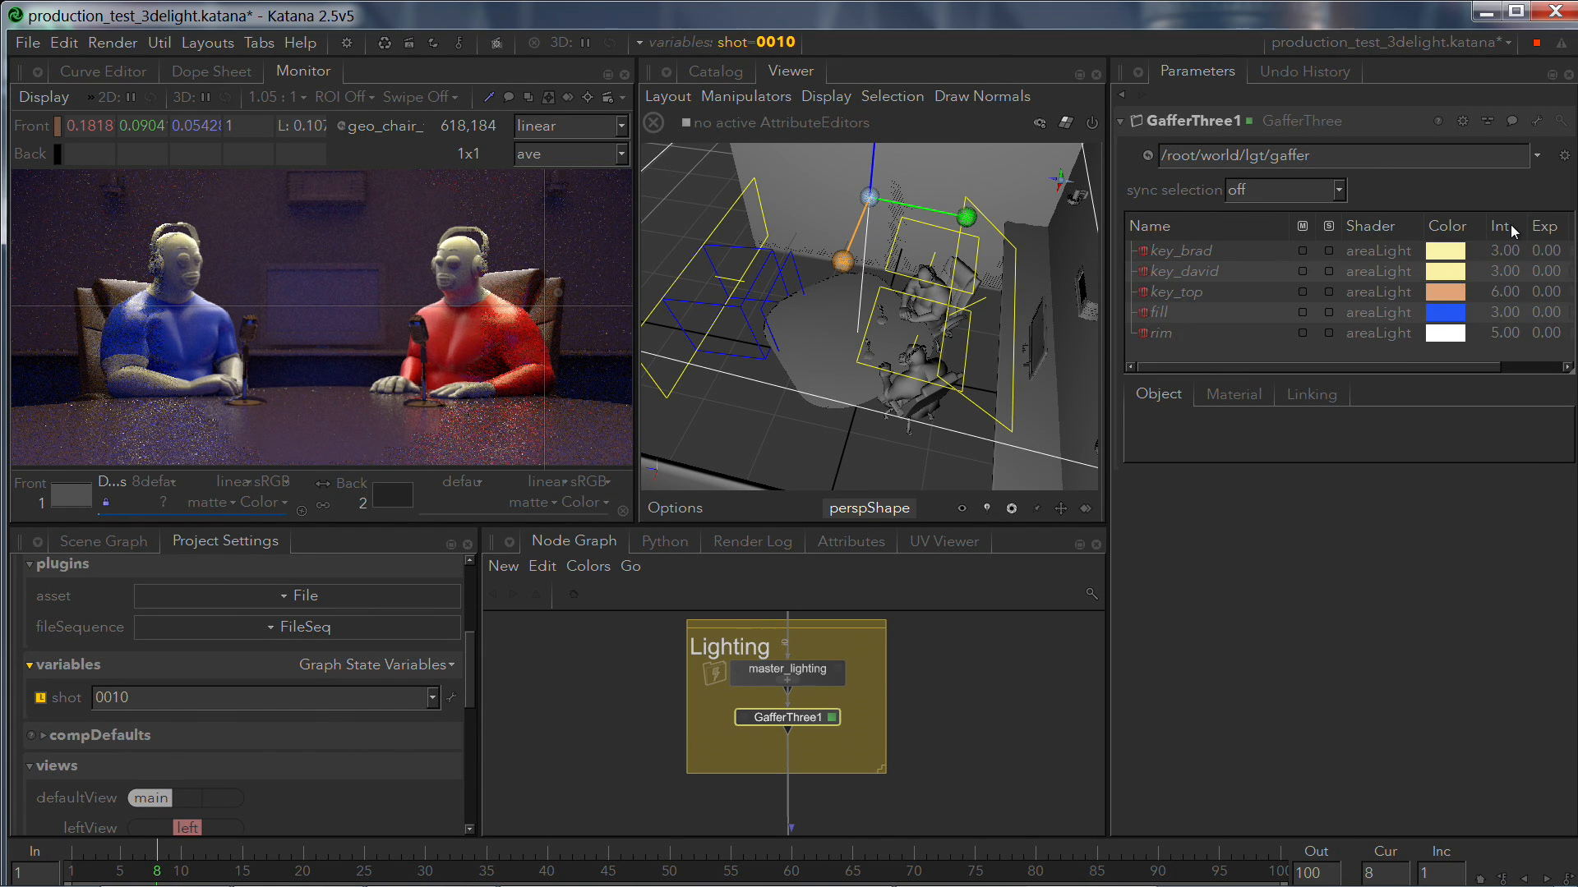
click(1563, 156)
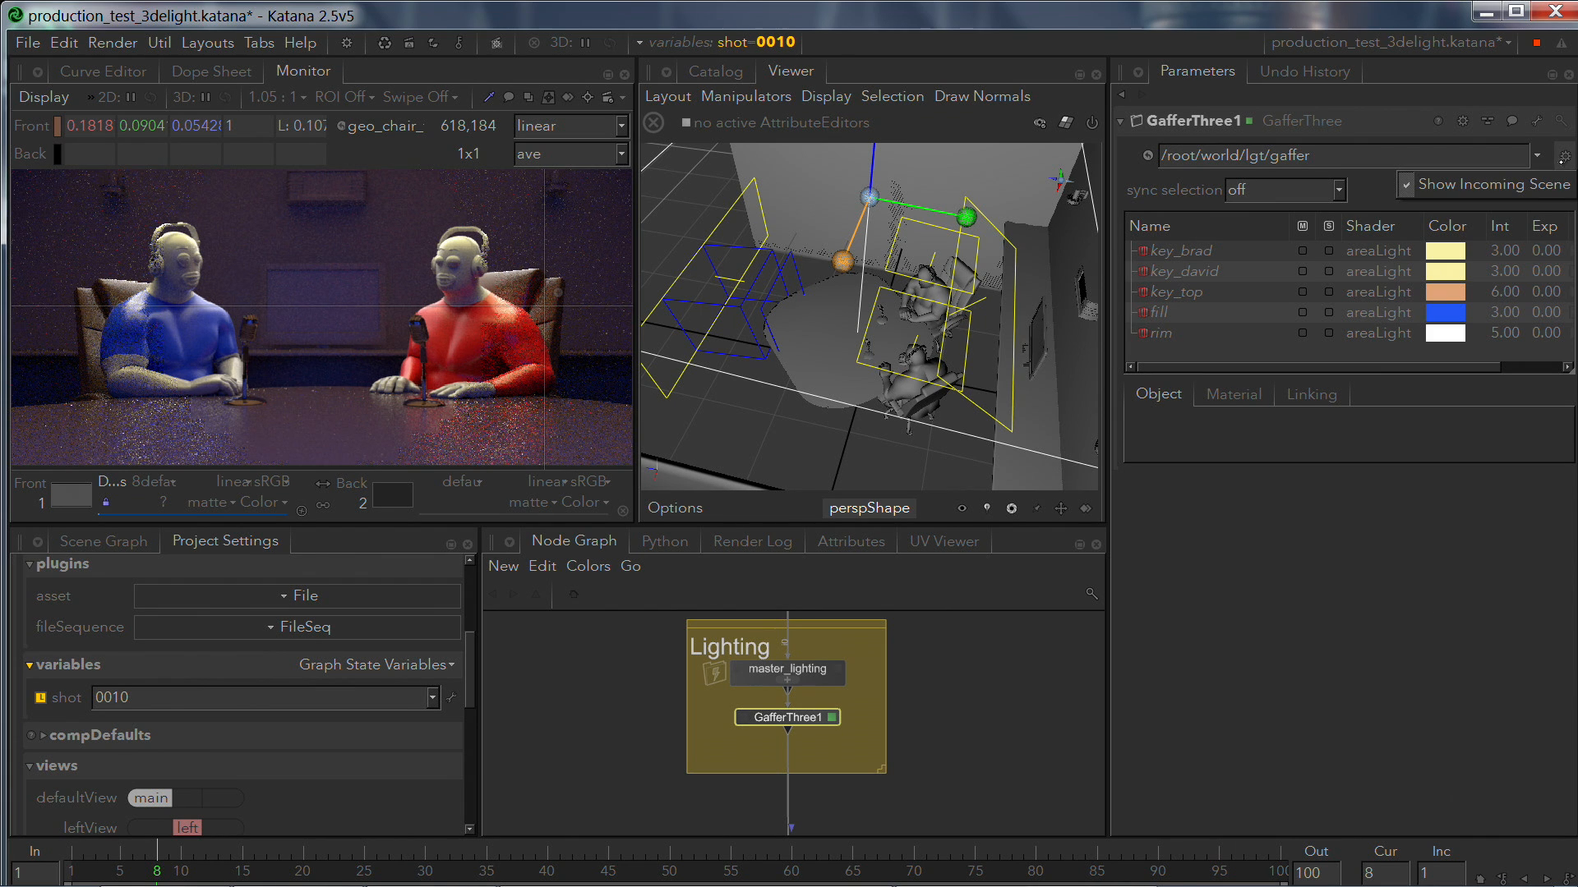
click(1407, 428)
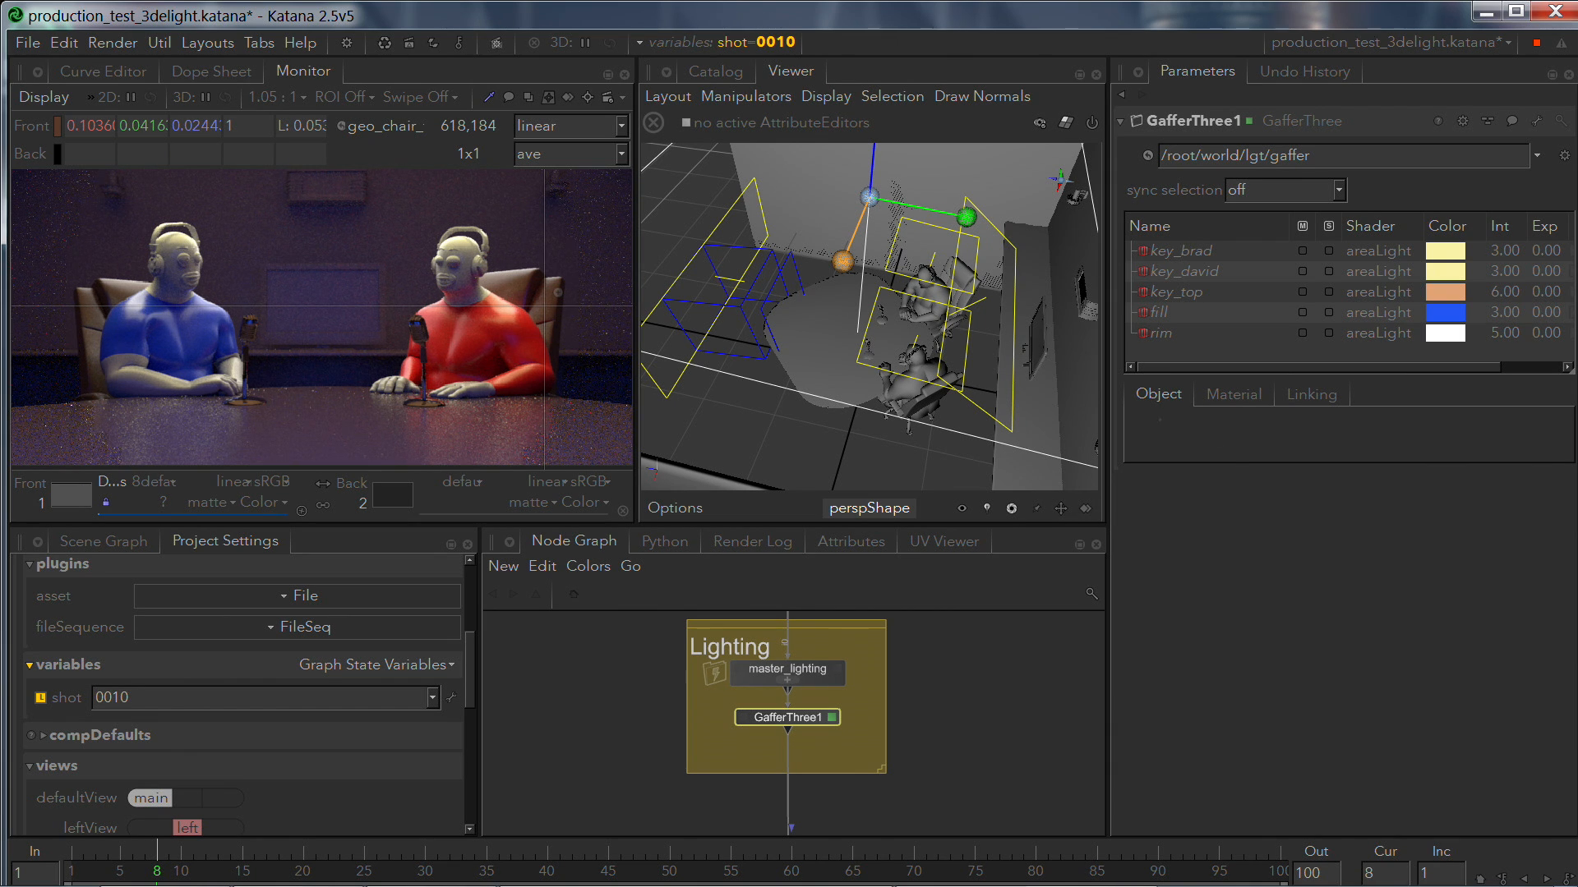
Step: Adopt the inherited key_top light for editing in GafferThree1
click(1205, 294)
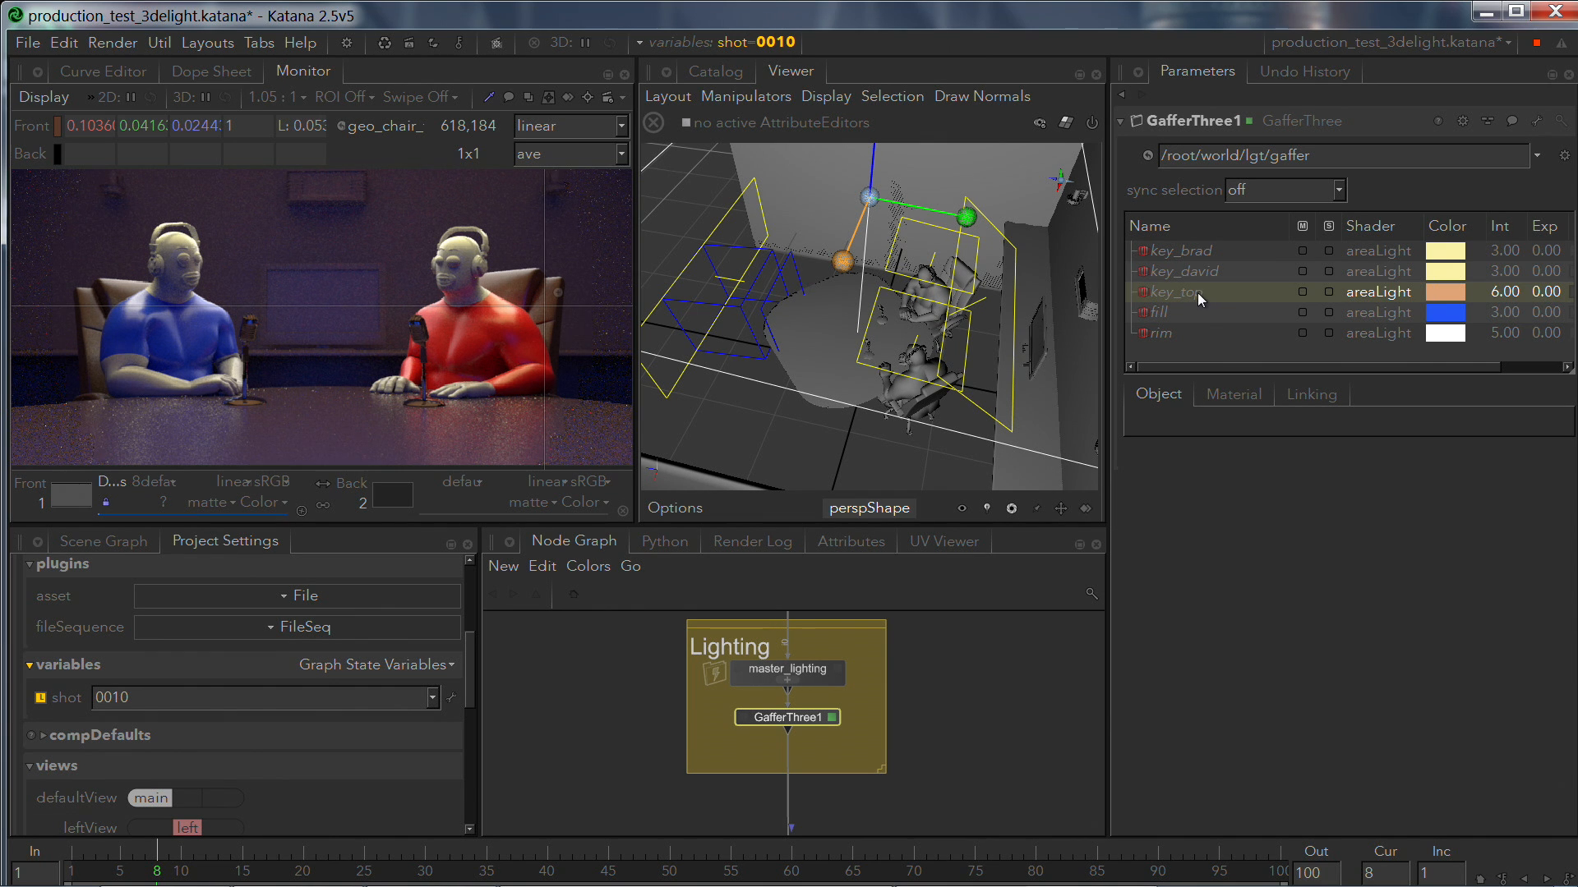
right_click(1193, 294)
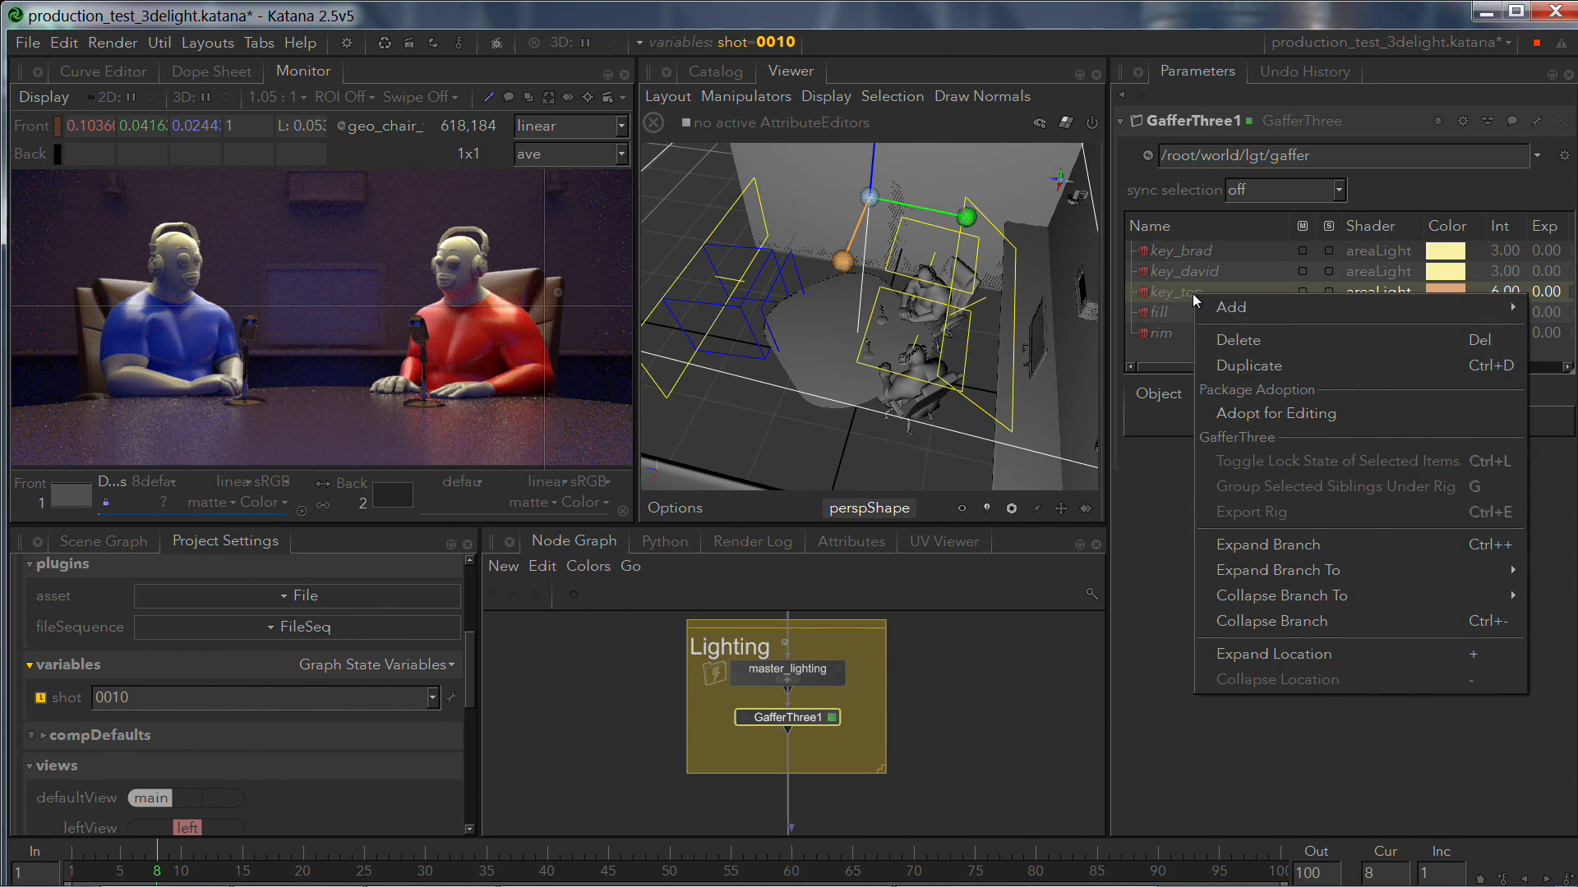
click(1331, 416)
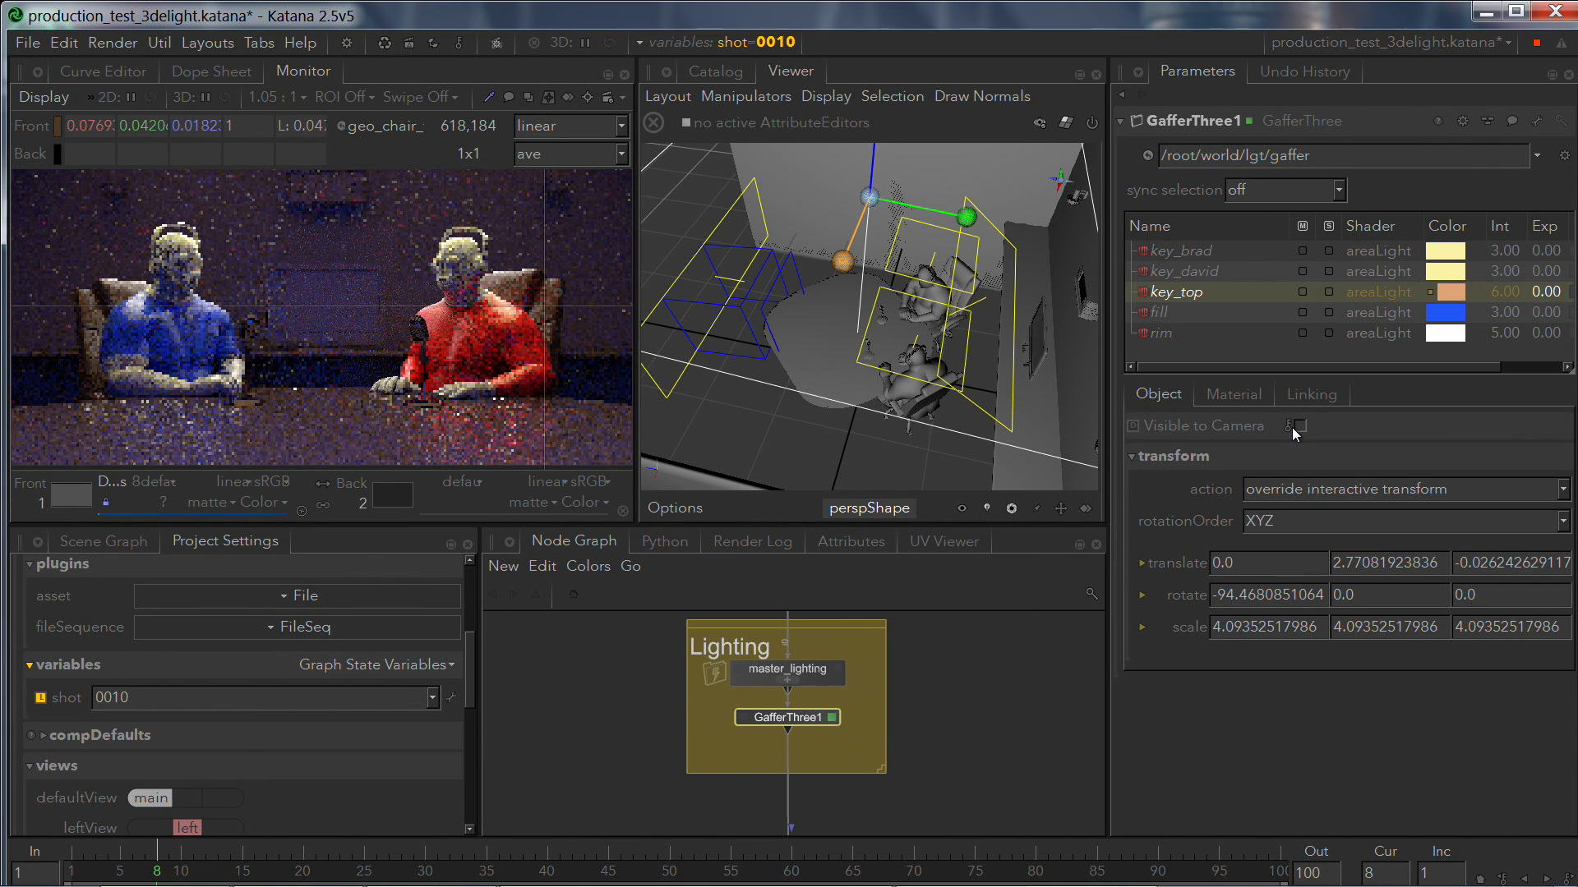
Step: Change key_top's light color to a pale mint green, about 0.73, 0.82, 0.78 RGB
click(1453, 293)
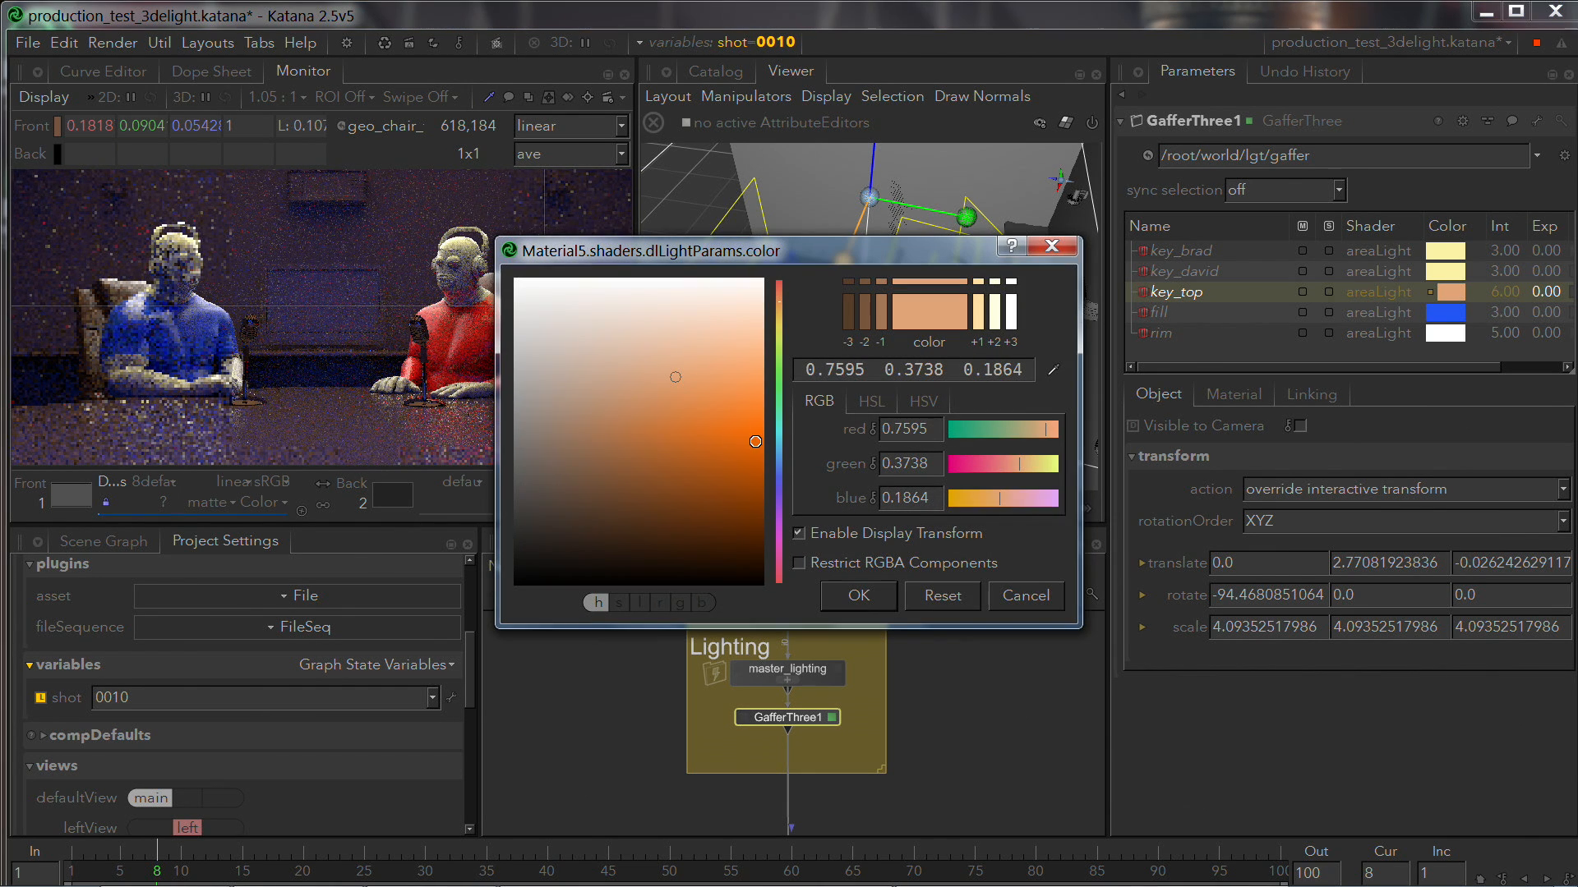
click(778, 417)
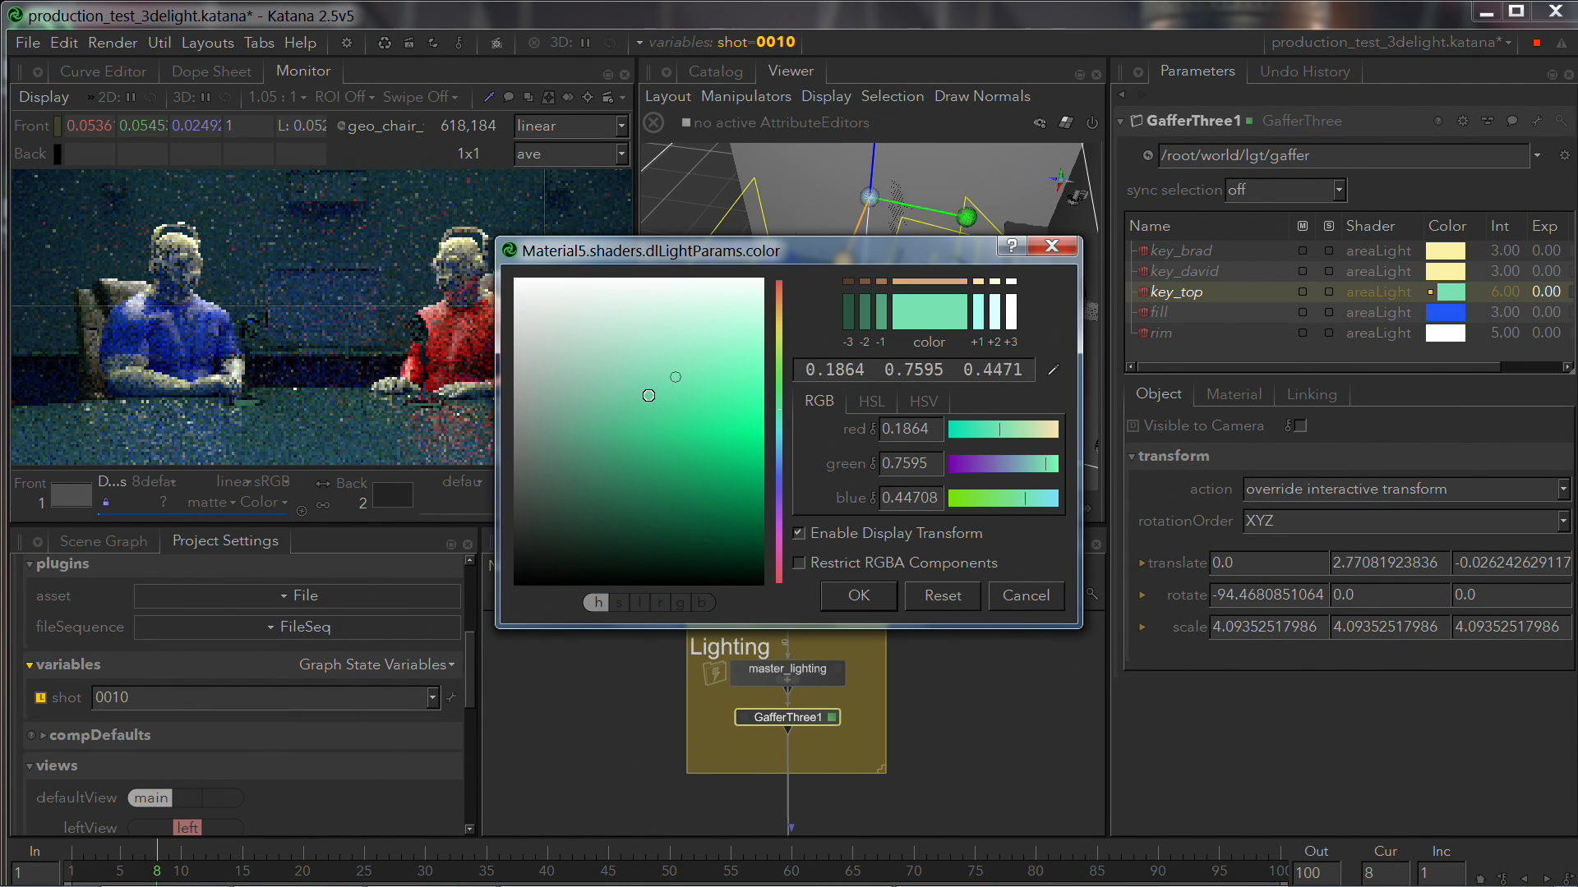
drag(646, 397, 565, 307)
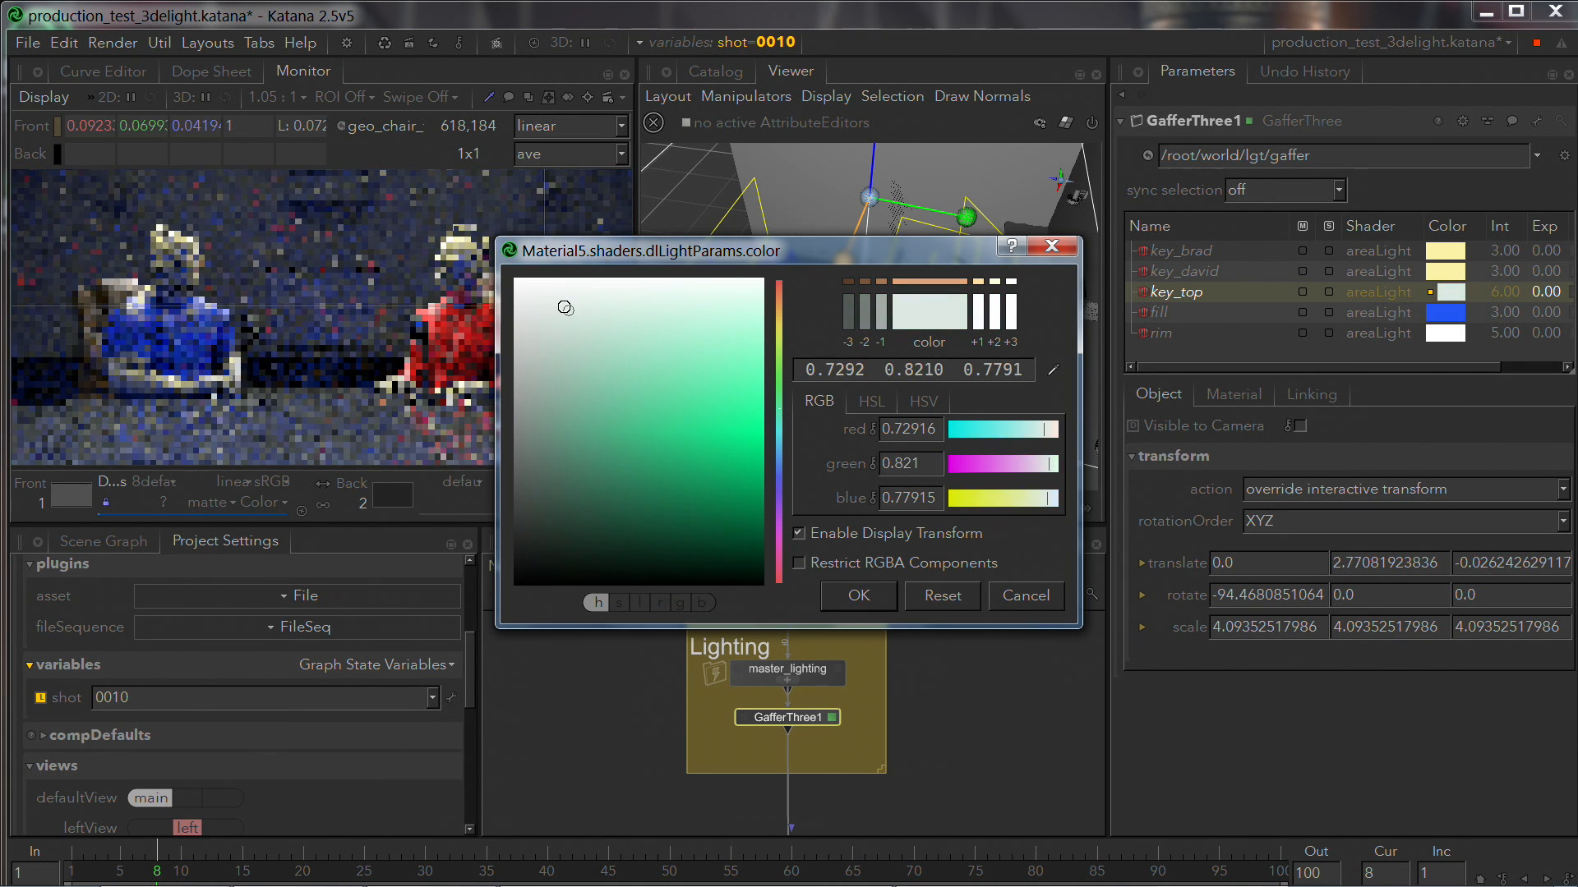
click(859, 595)
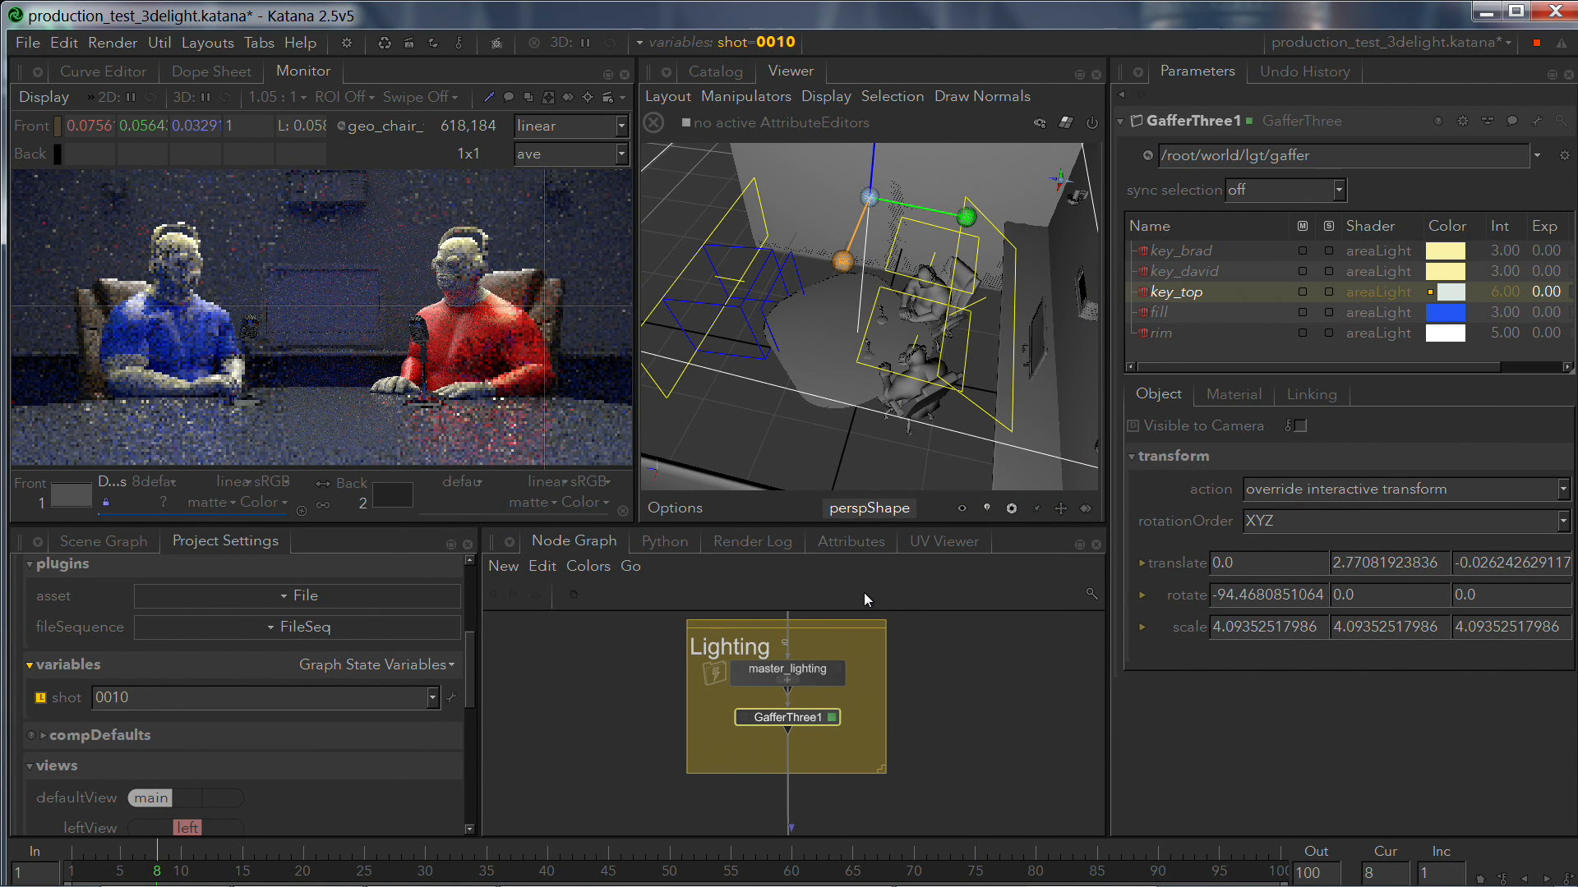
Step: Adopt the inherited fill light for editing in GafferThree1
click(1446, 318)
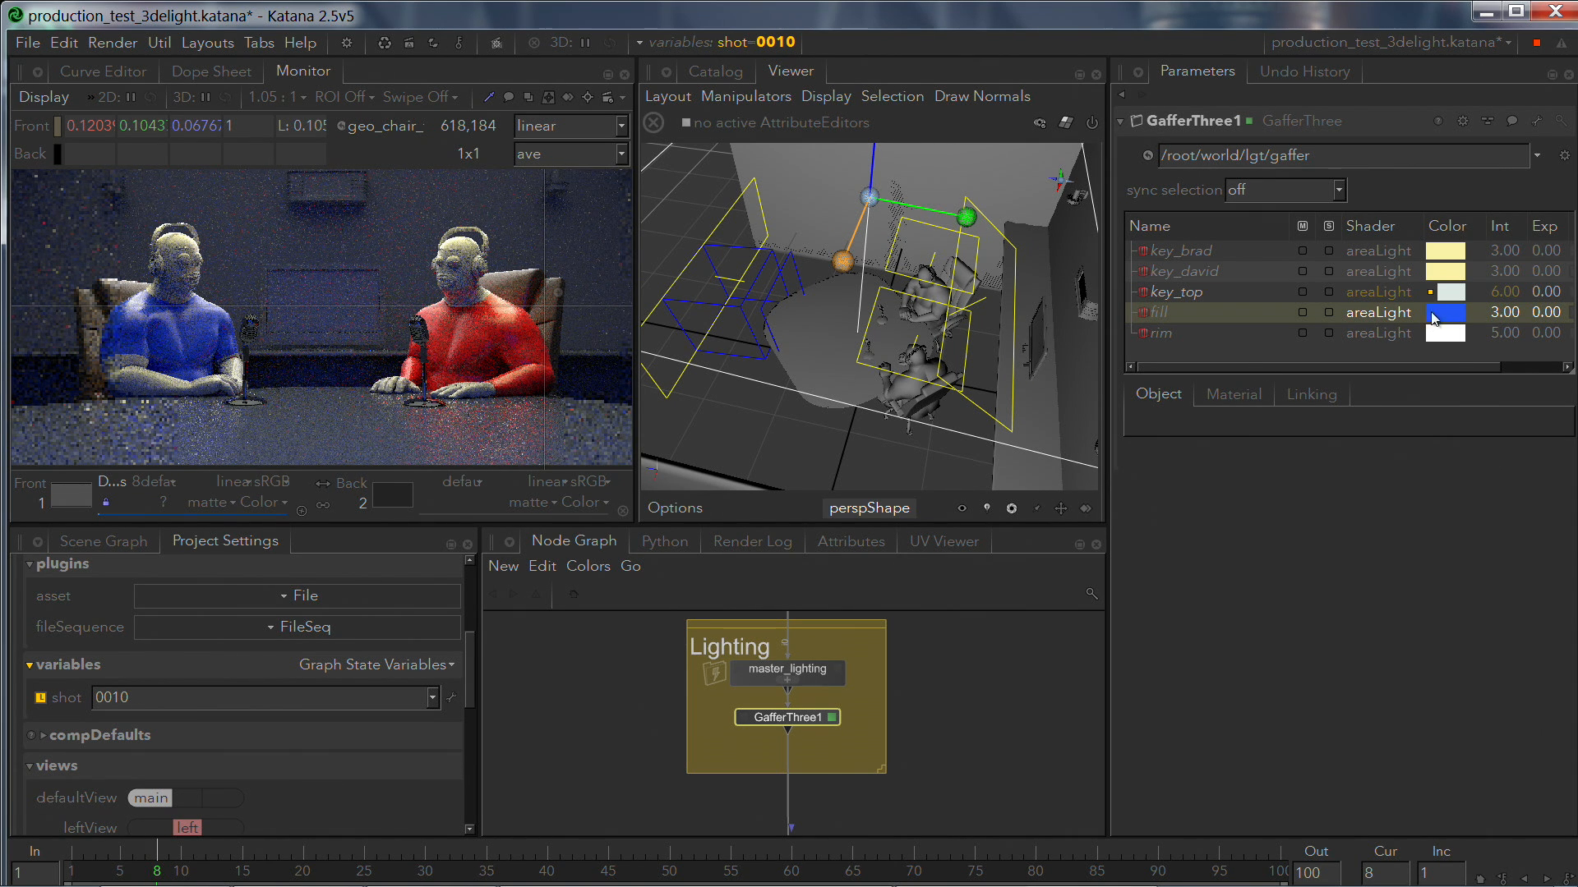
right_click(1181, 312)
click(1319, 433)
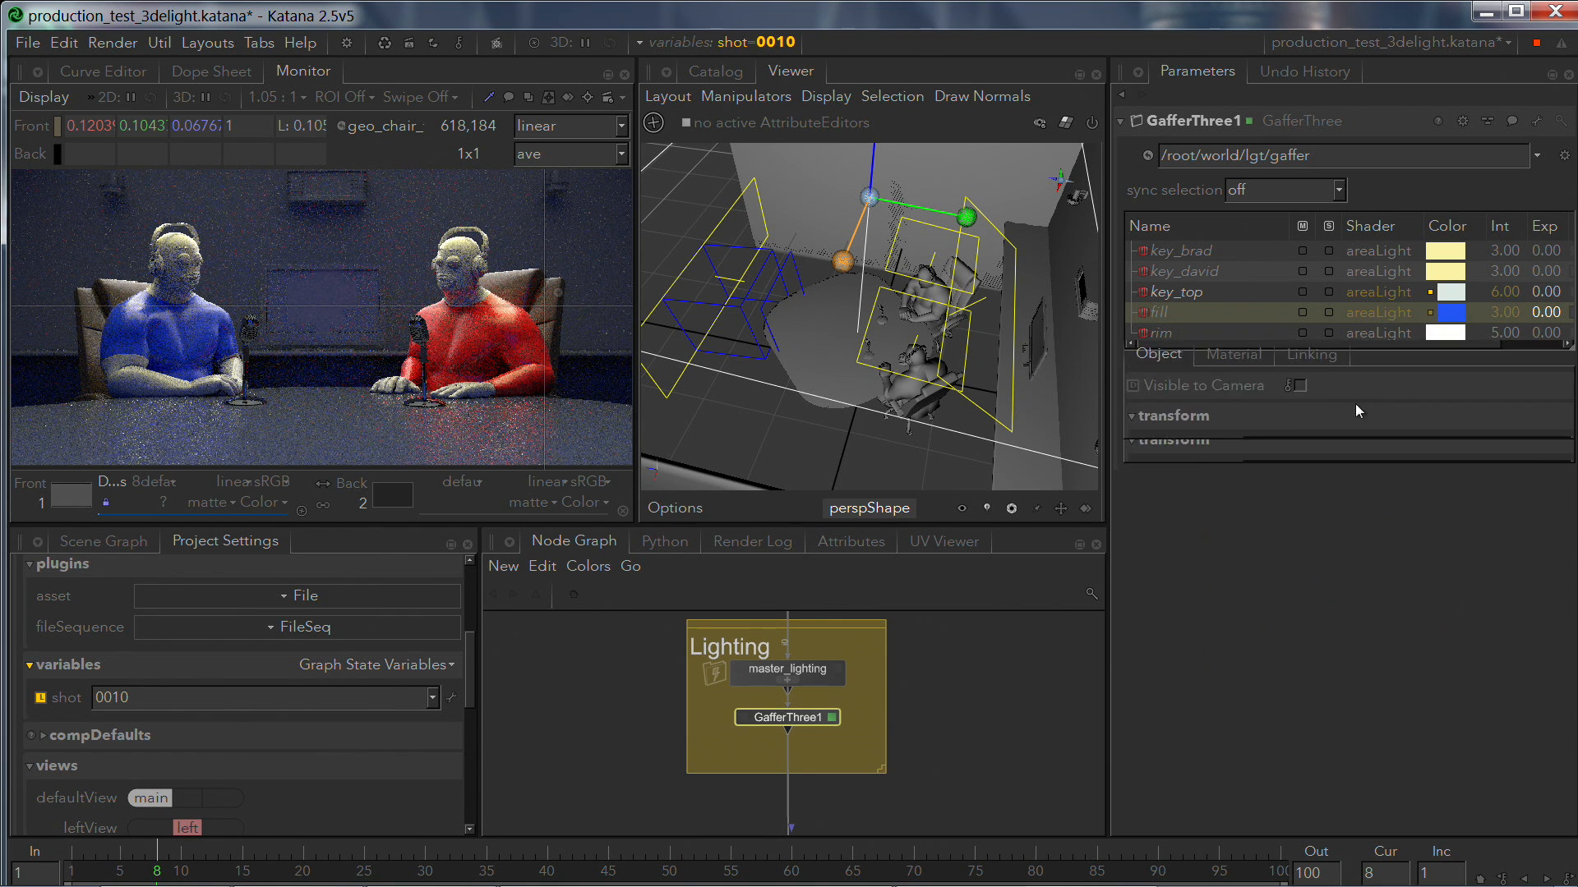
Step: Change the fill light's color from saturated blue to a pale greyish blue
click(1455, 318)
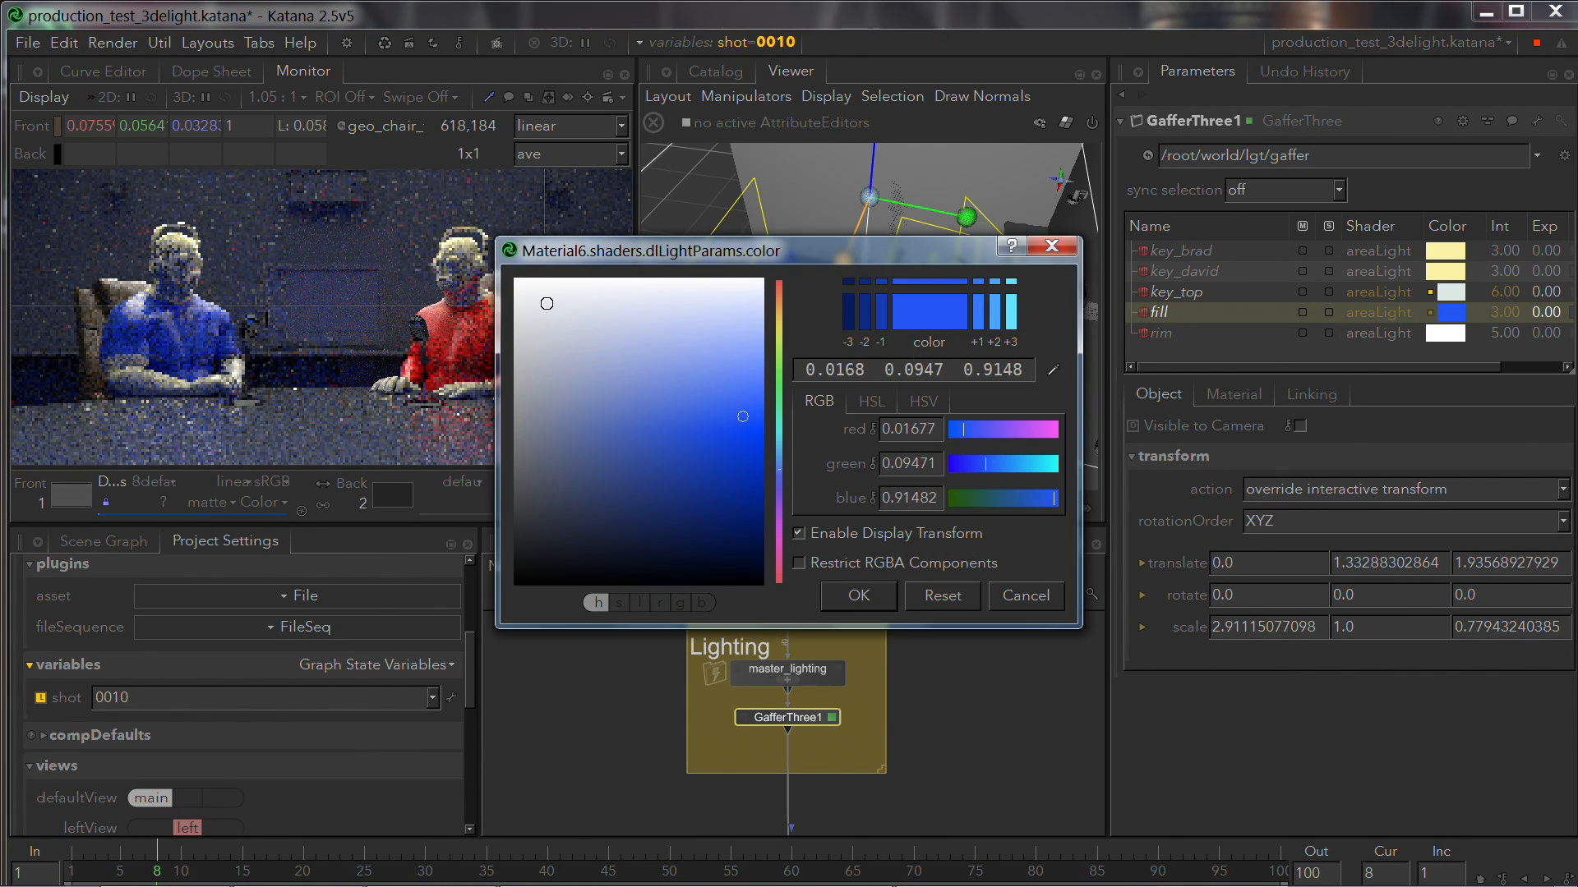
drag(557, 309, 573, 329)
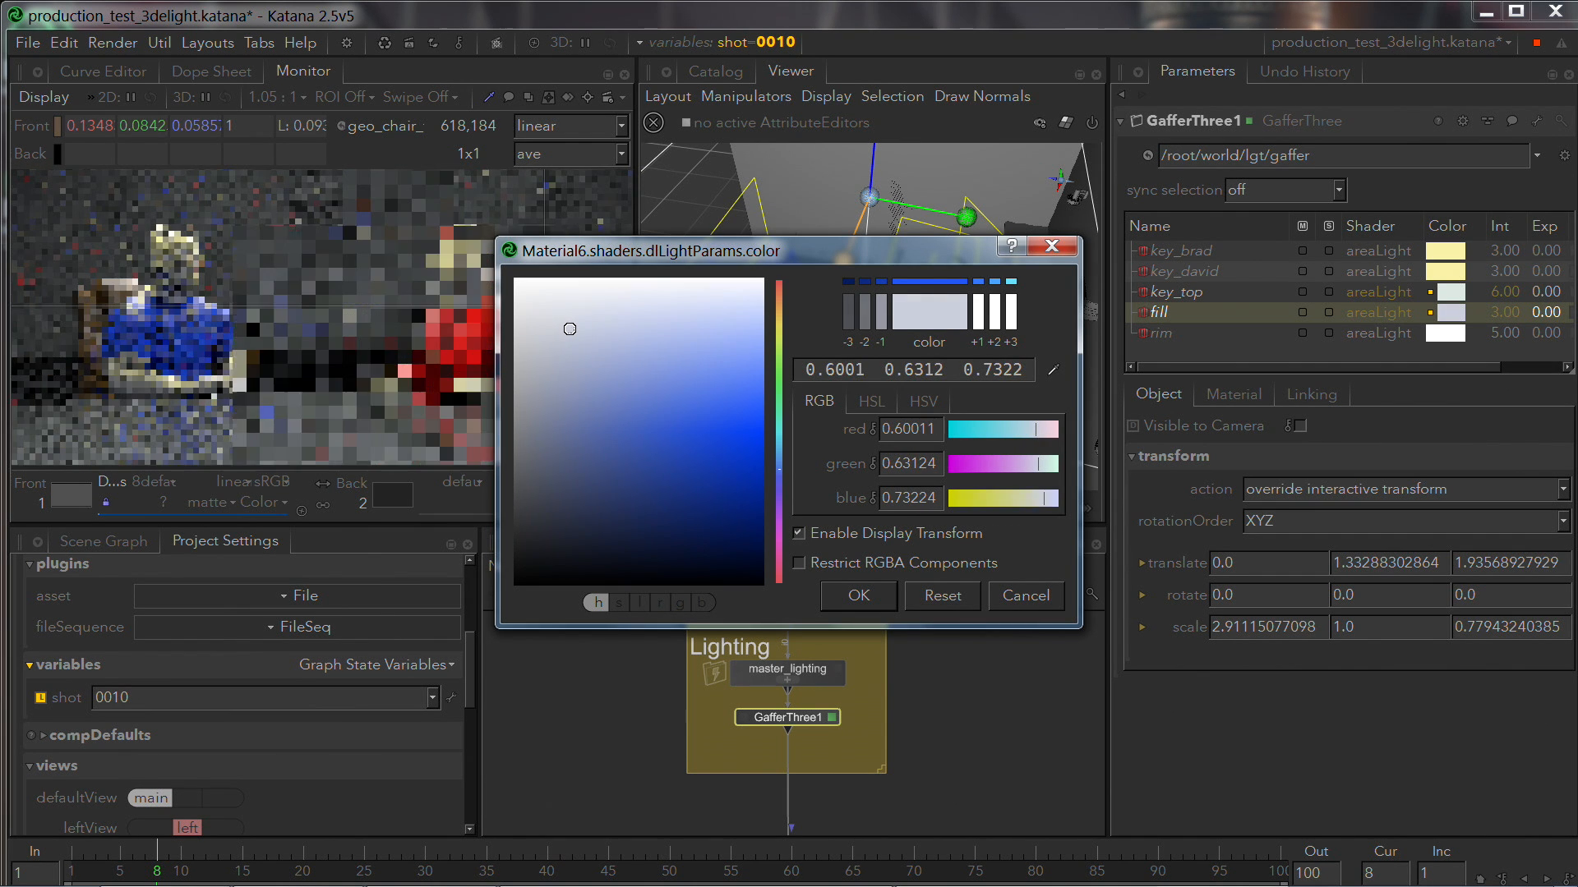
click(880, 590)
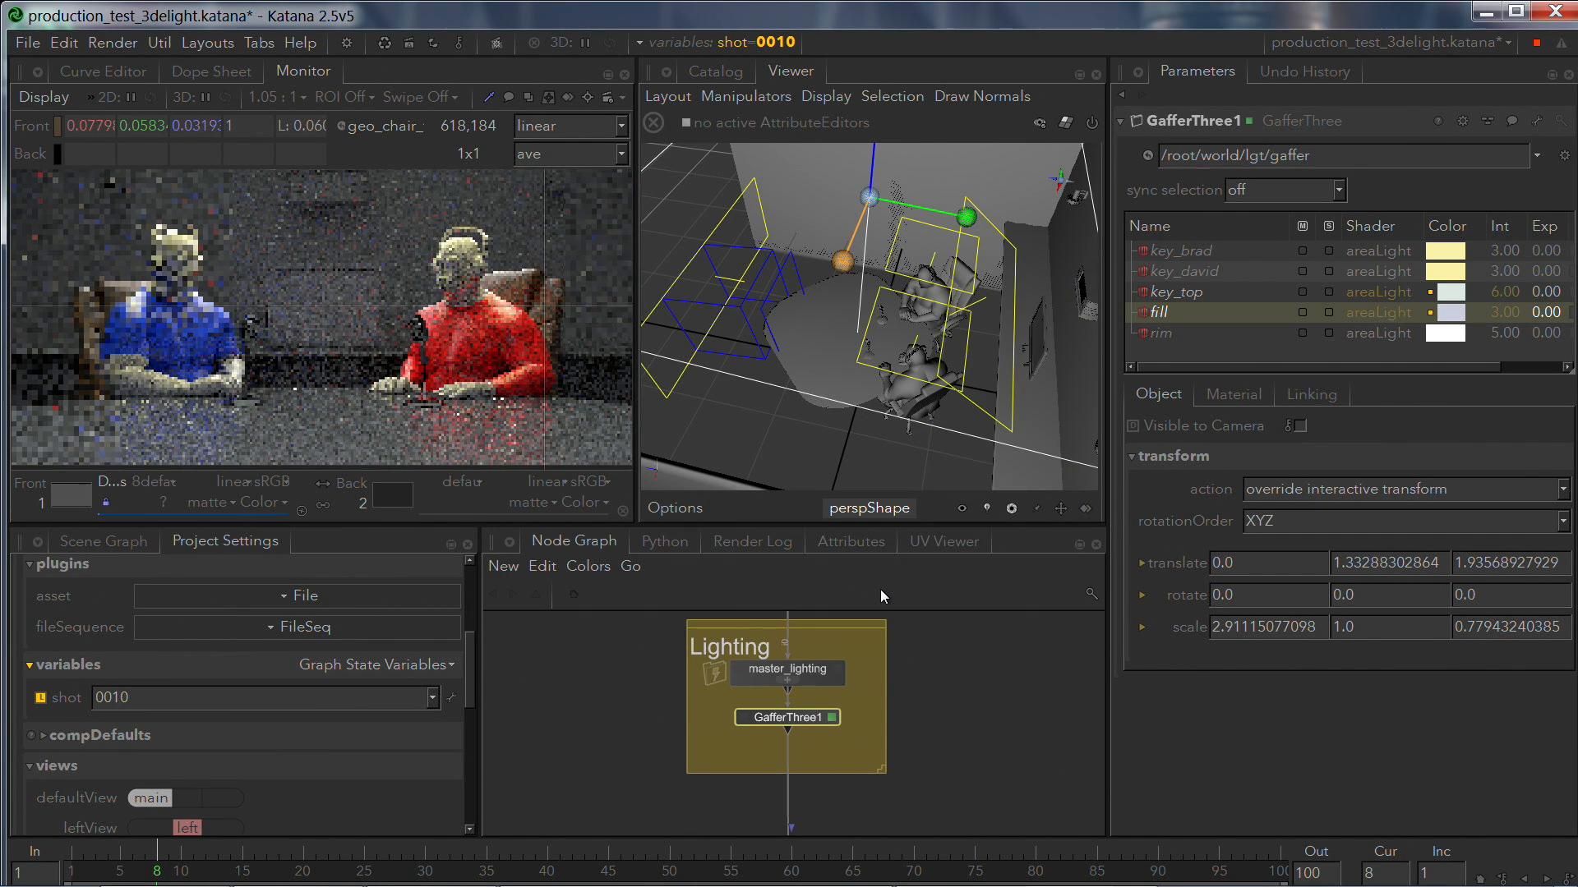
double_click(1453, 311)
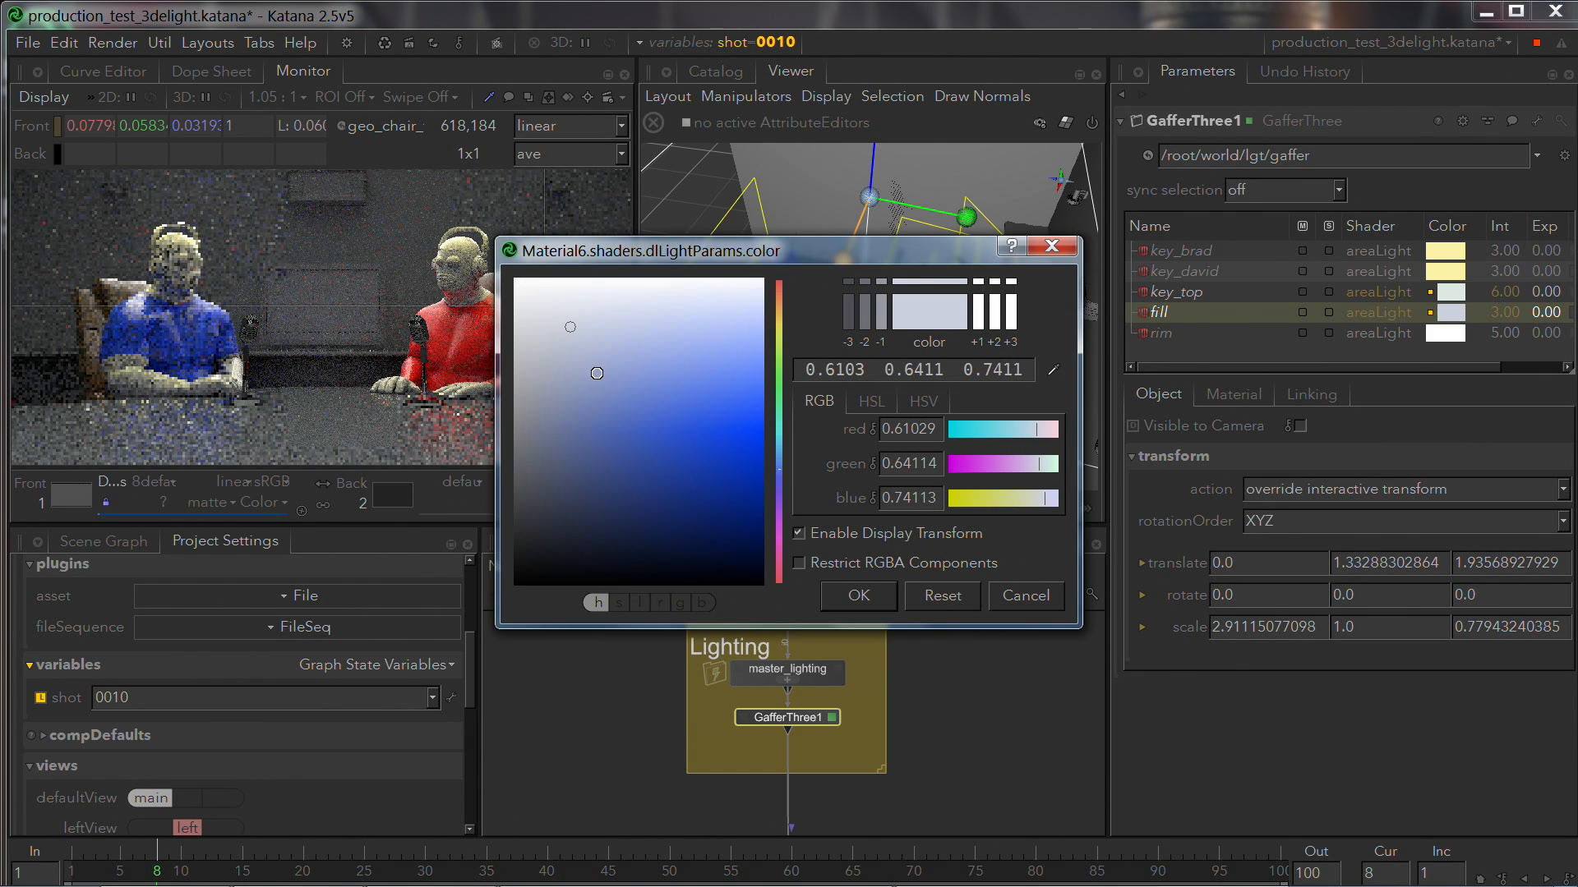
mouse_move(627, 334)
mouse_down()
mouse_move(658, 324)
mouse_move(678, 342)
mouse_up()
click(860, 597)
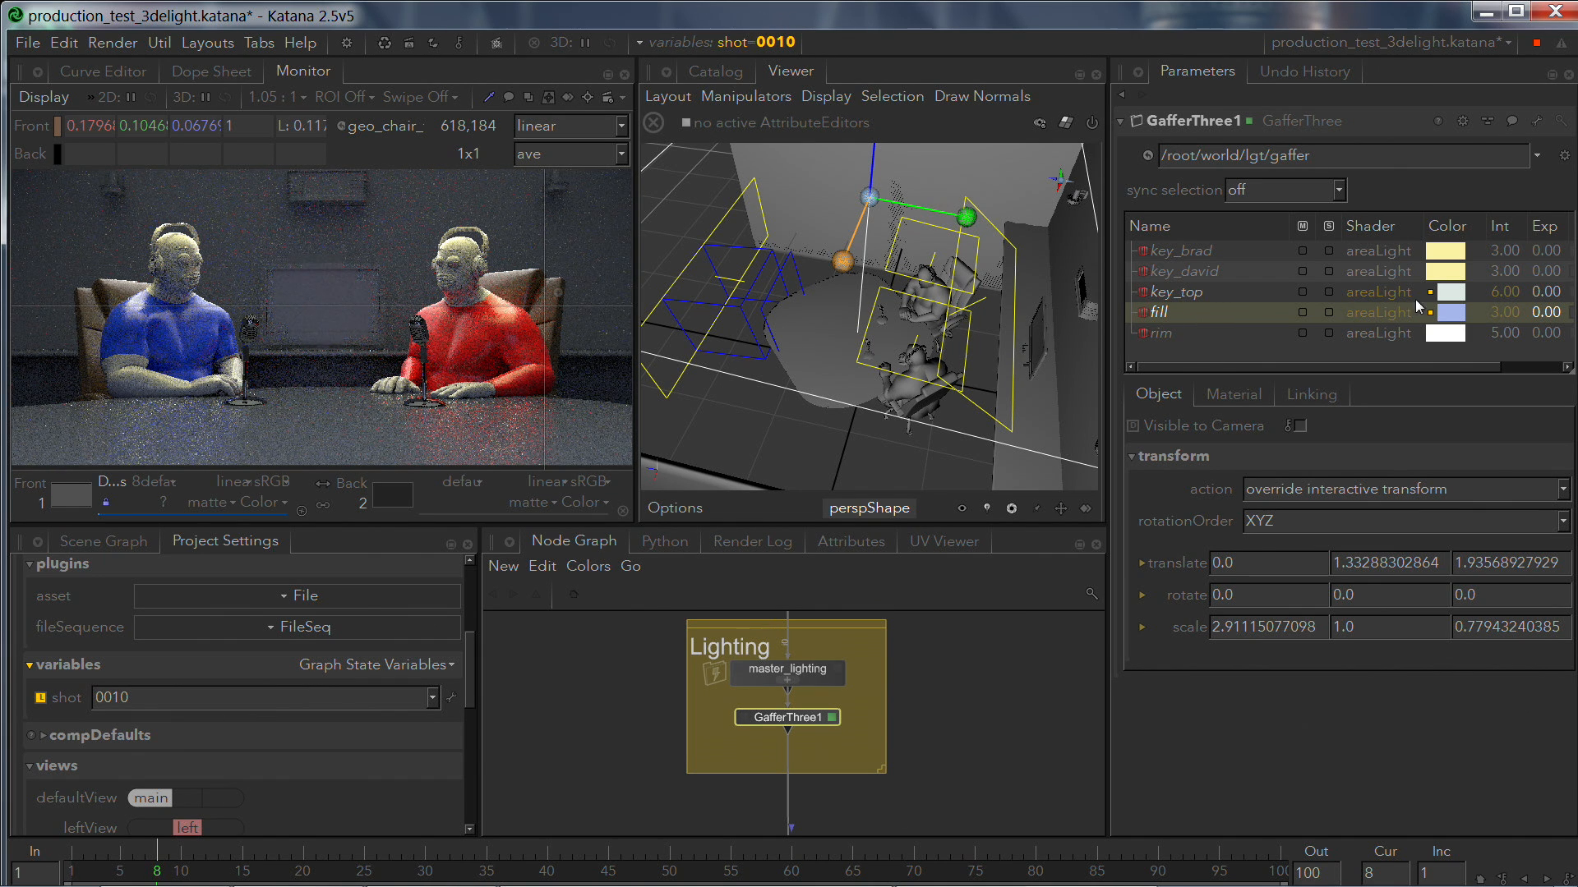
Step: Raise key_top's intensity to 11
click(1502, 294)
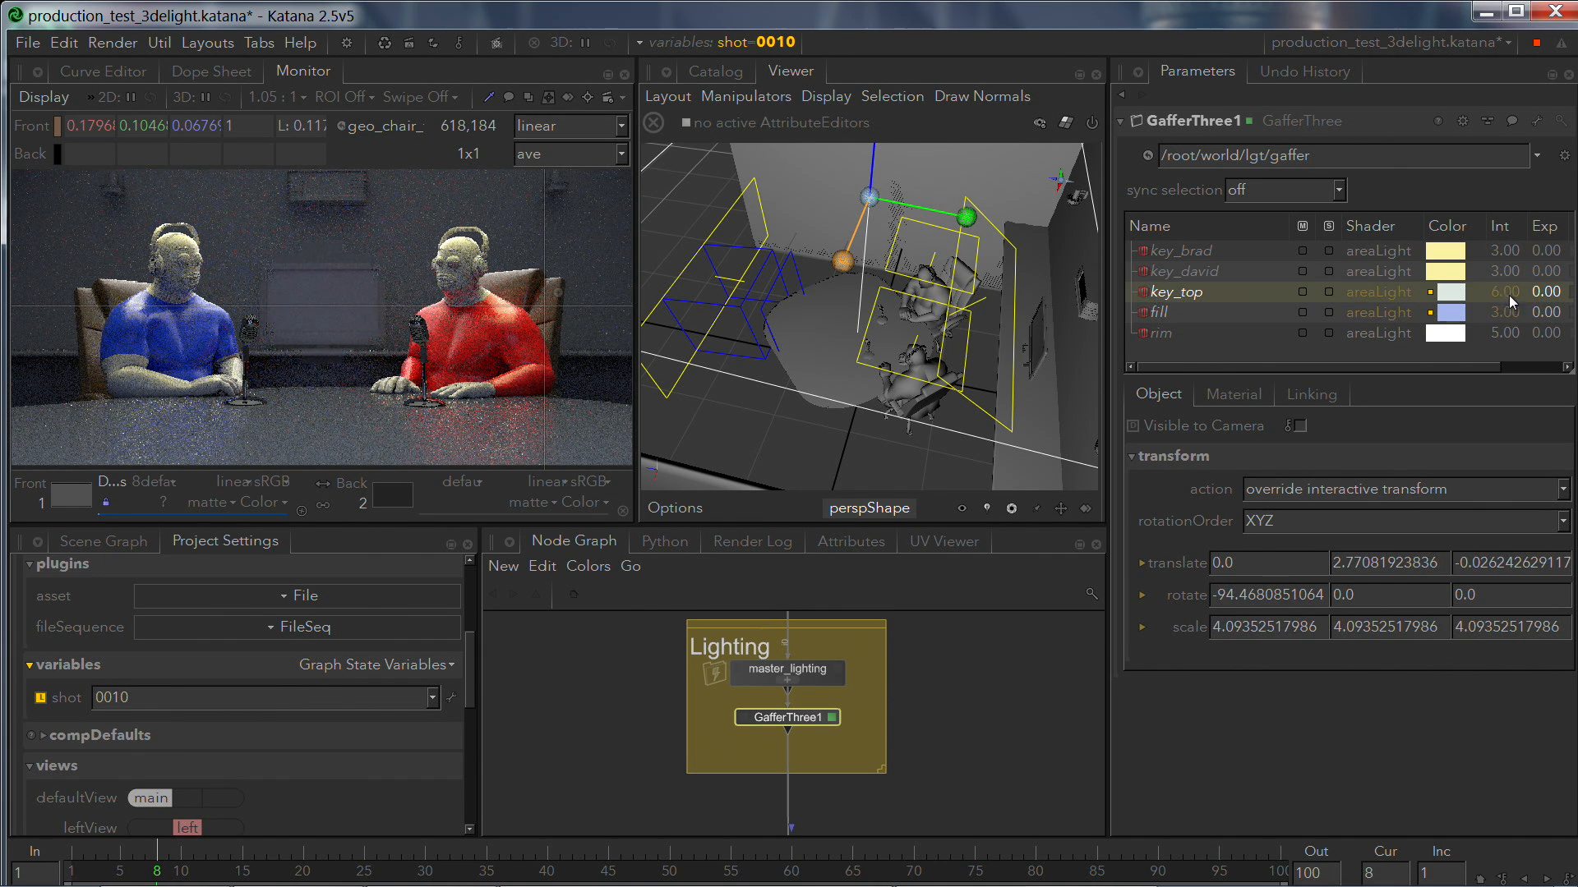
click(1520, 296)
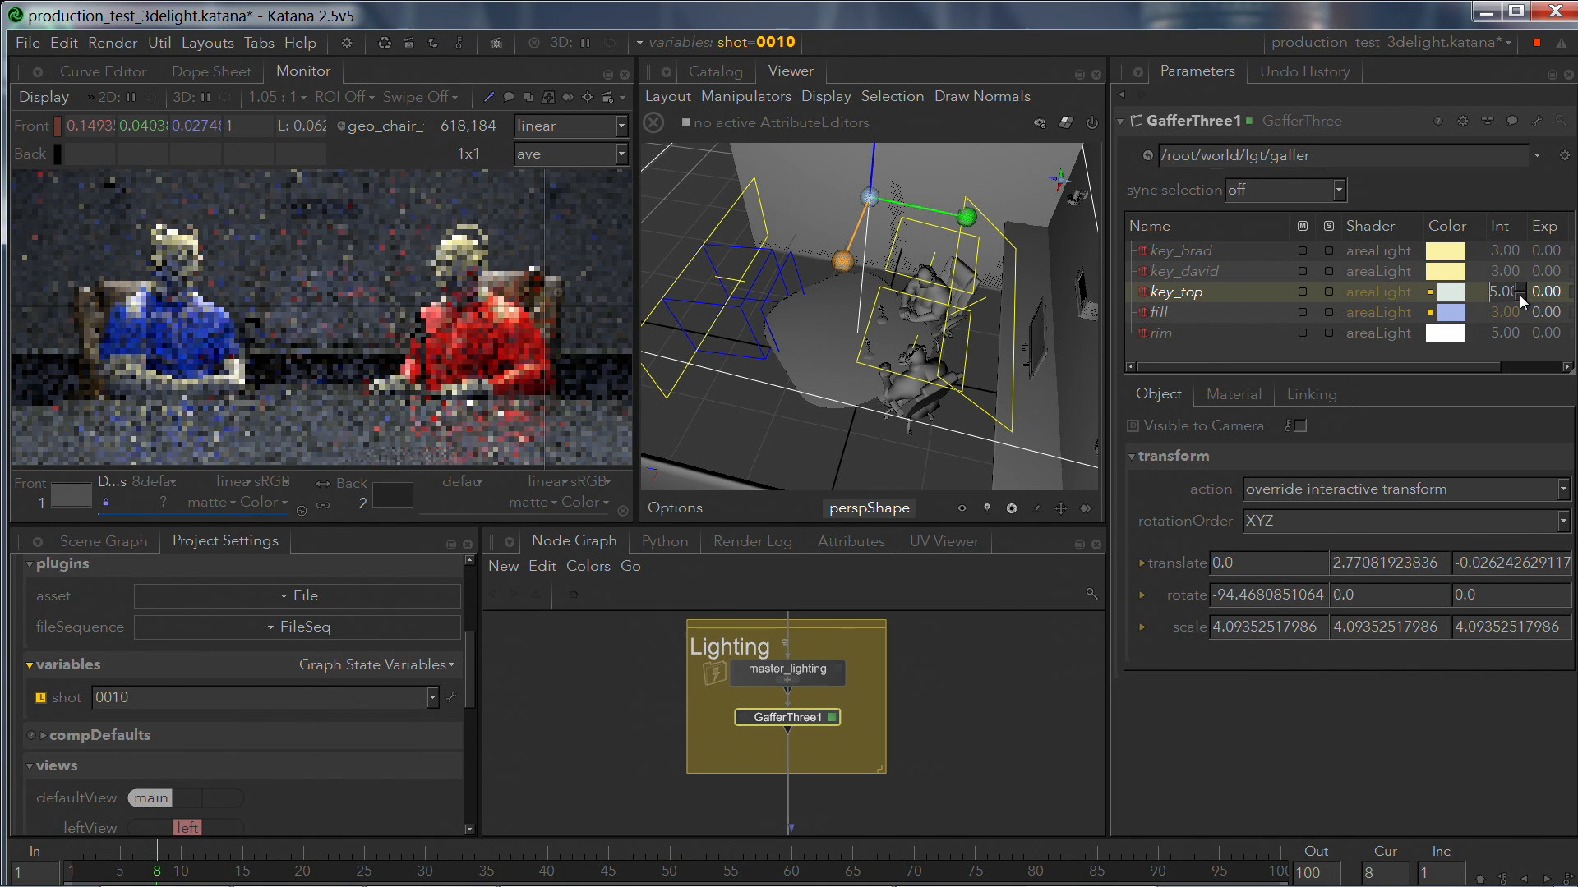
click(1520, 296)
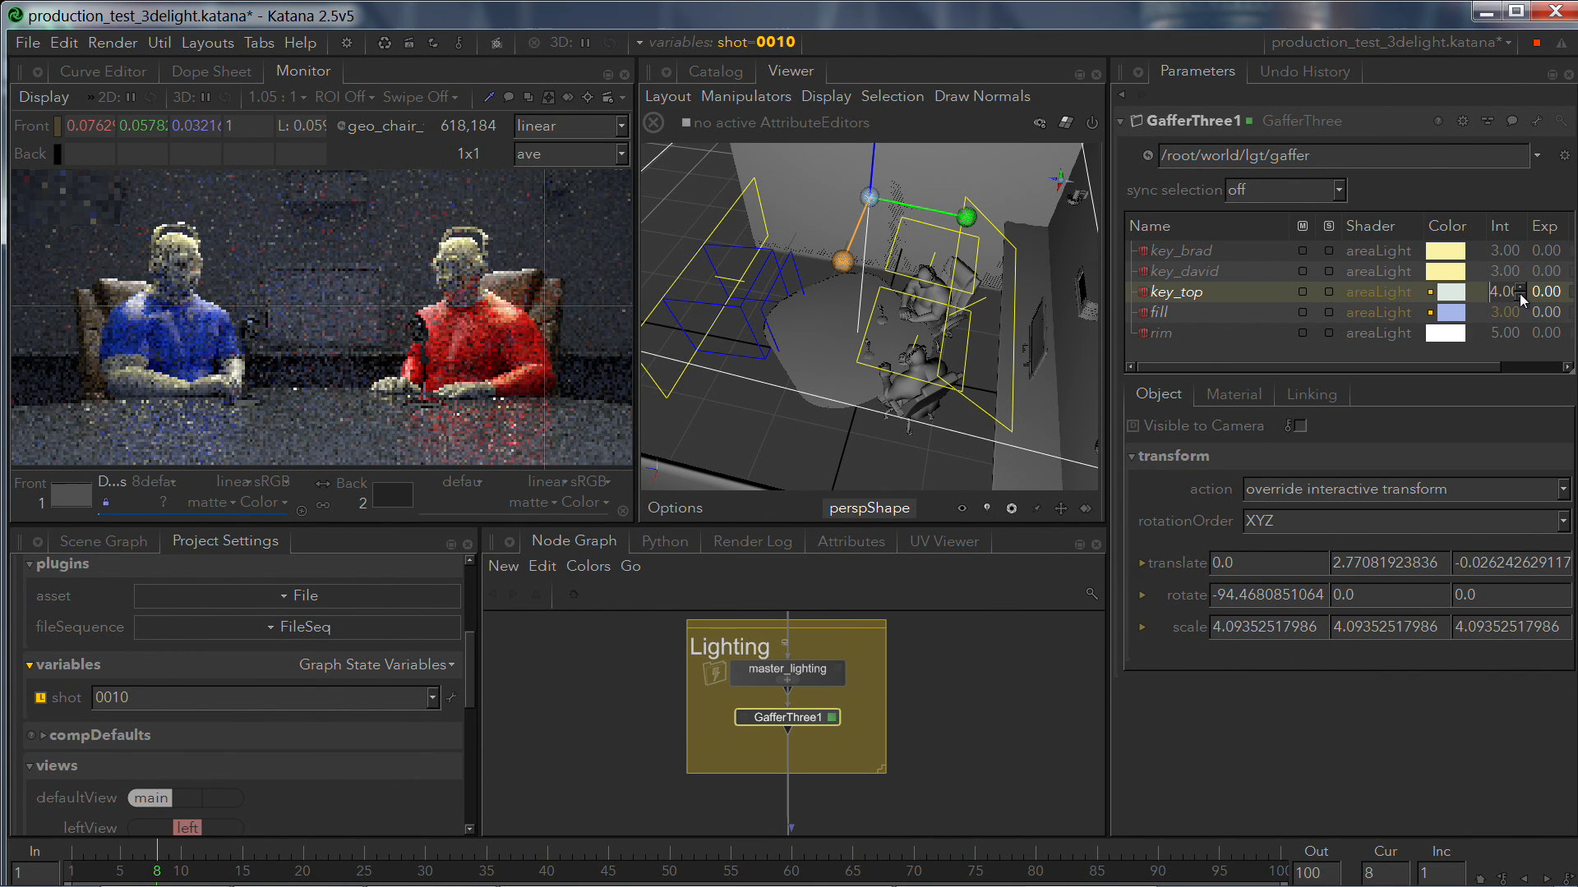
click(1520, 287)
click(1520, 288)
click(1521, 288)
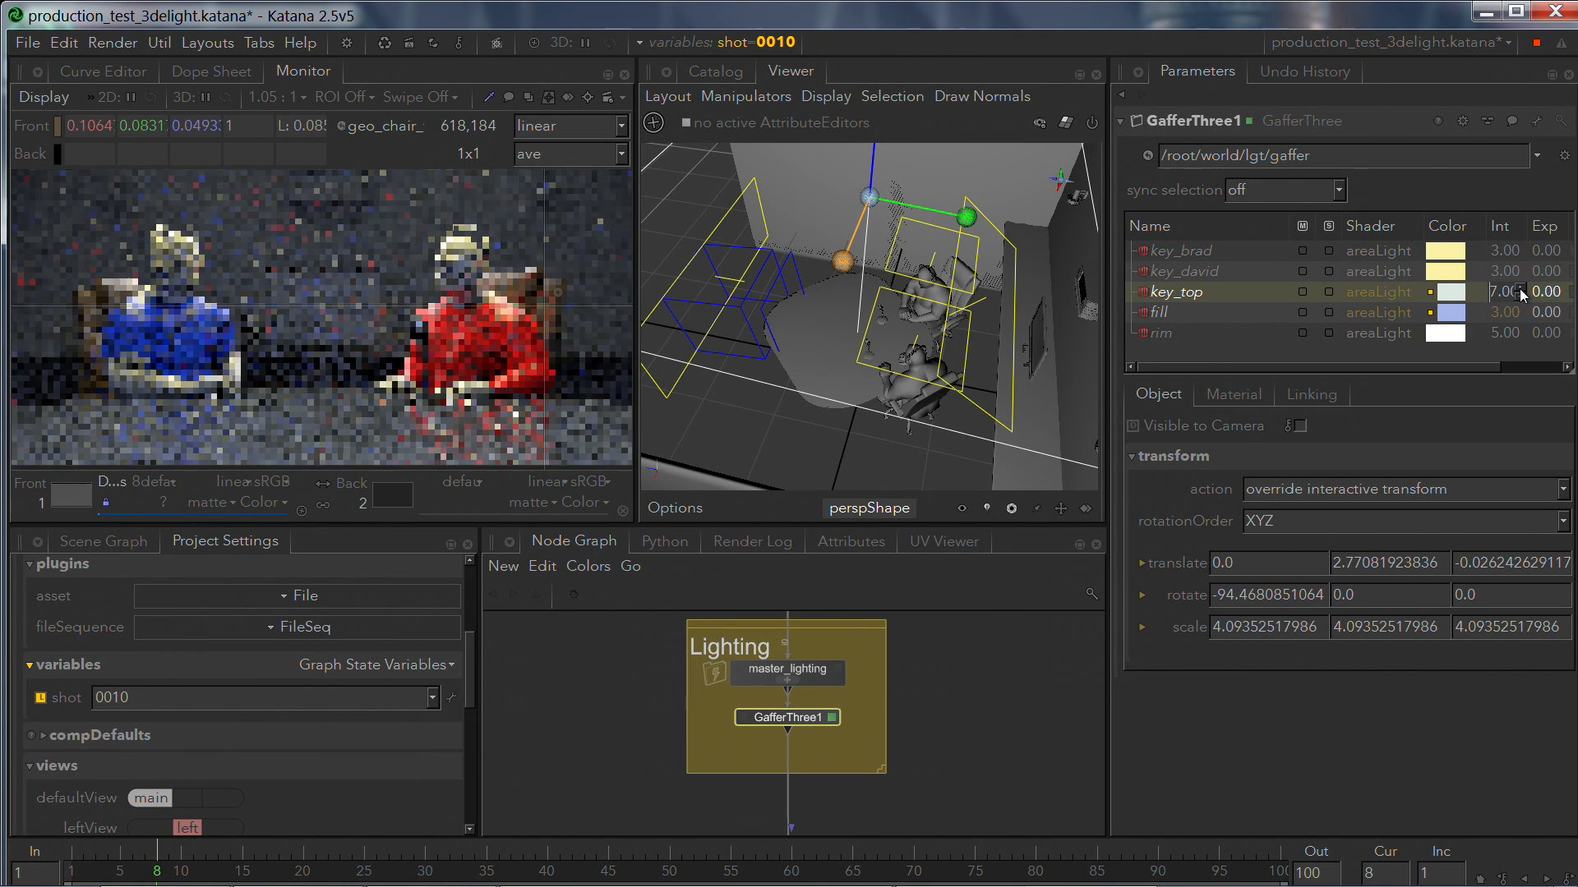
click(1520, 288)
click(1520, 288)
click(1520, 288)
click(1519, 289)
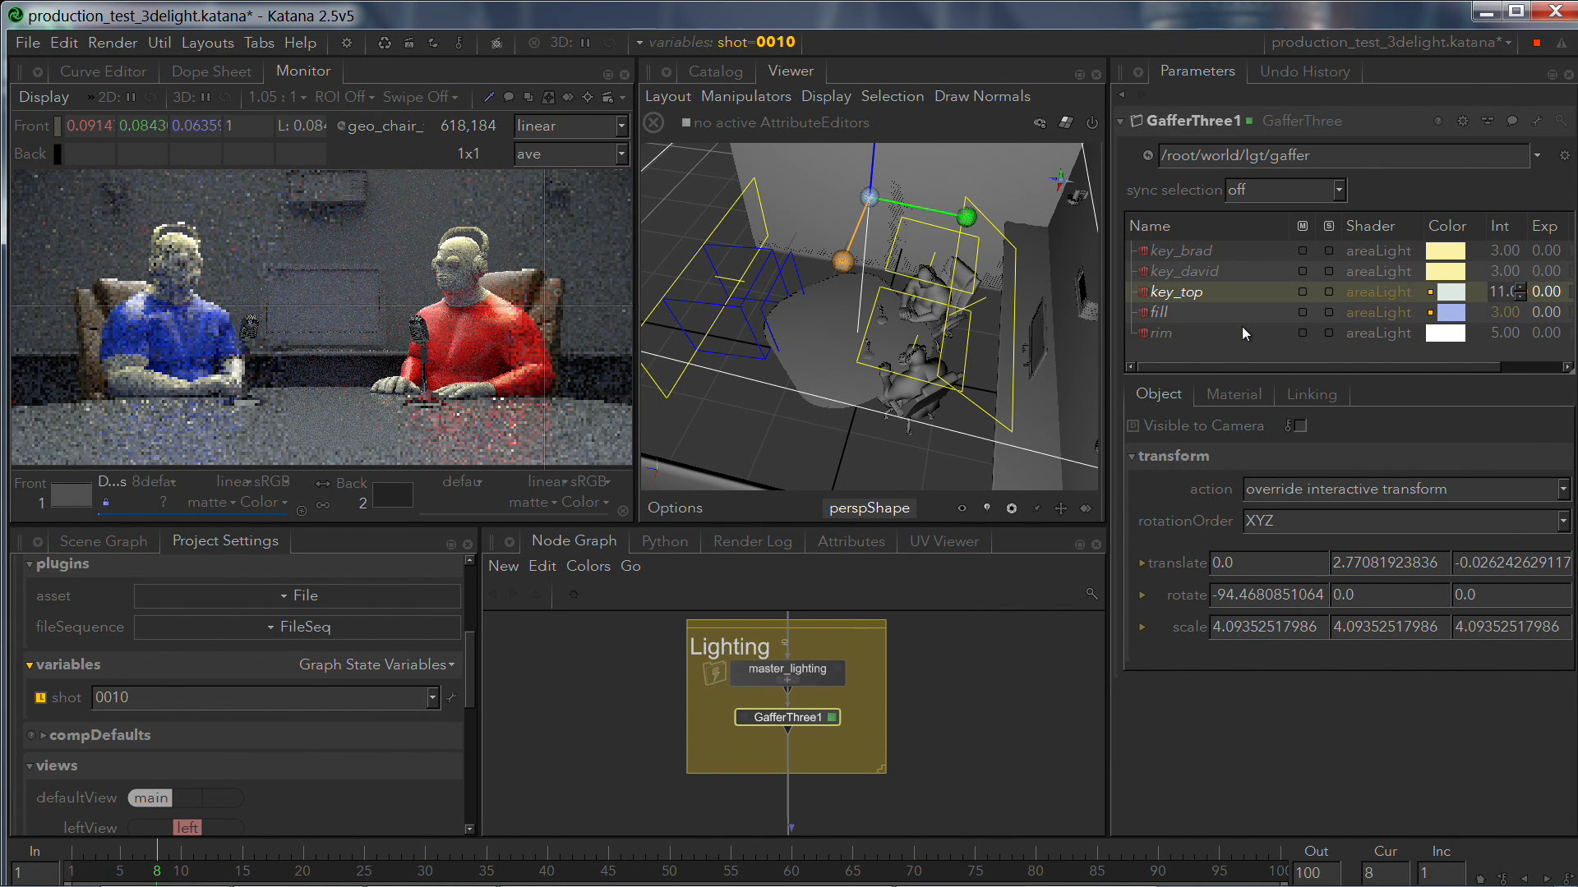
Step: Adopt the key_brad light for editing and lower its intensity to 2
click(1208, 270)
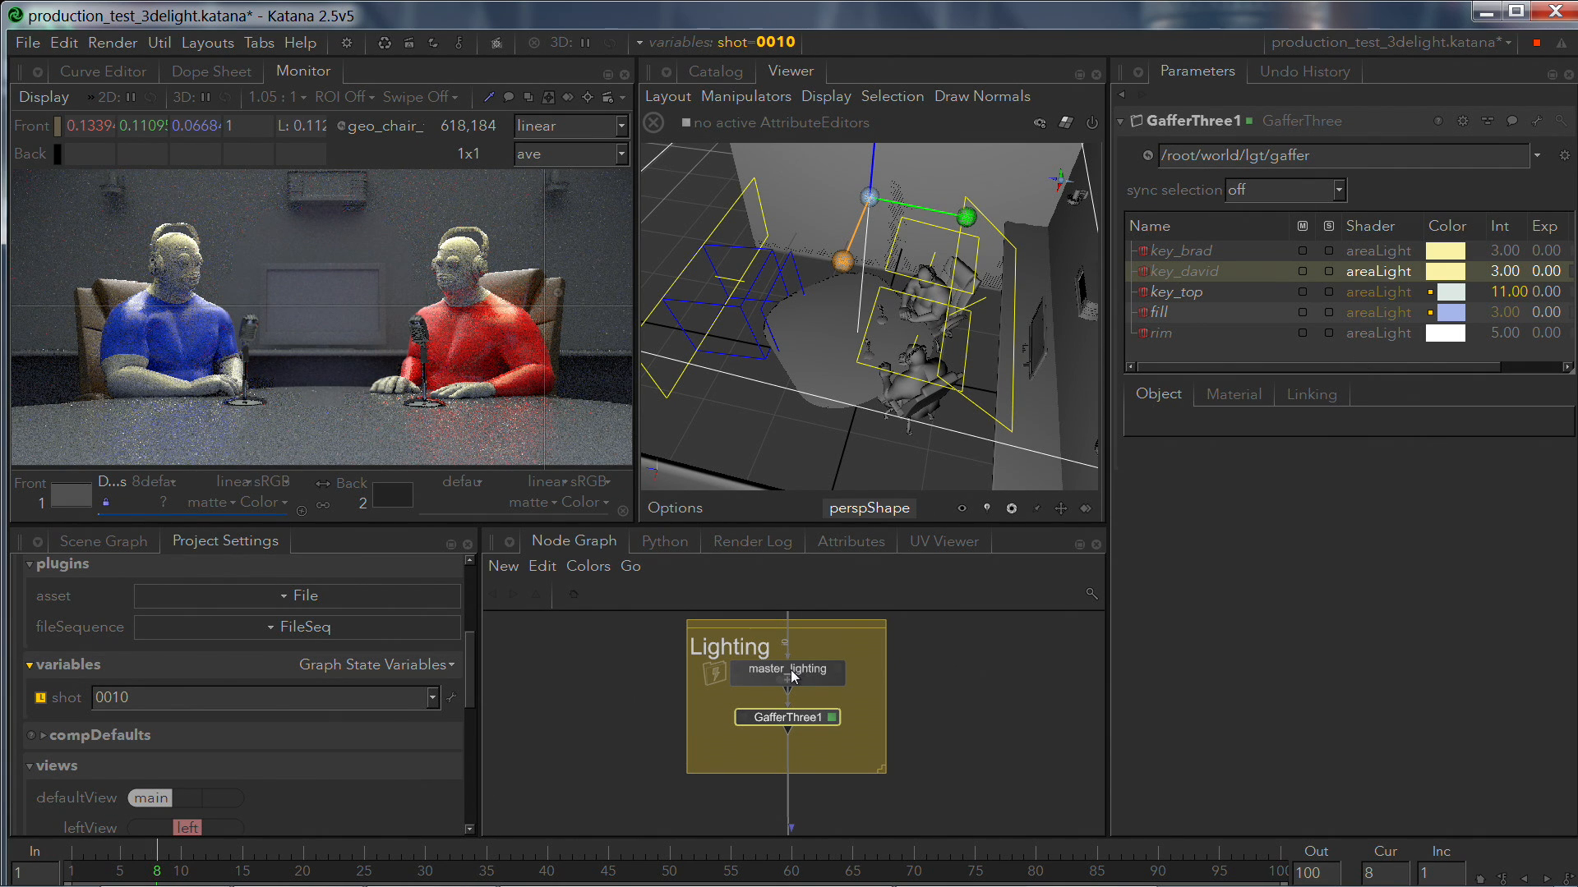
mouse_move(791, 672)
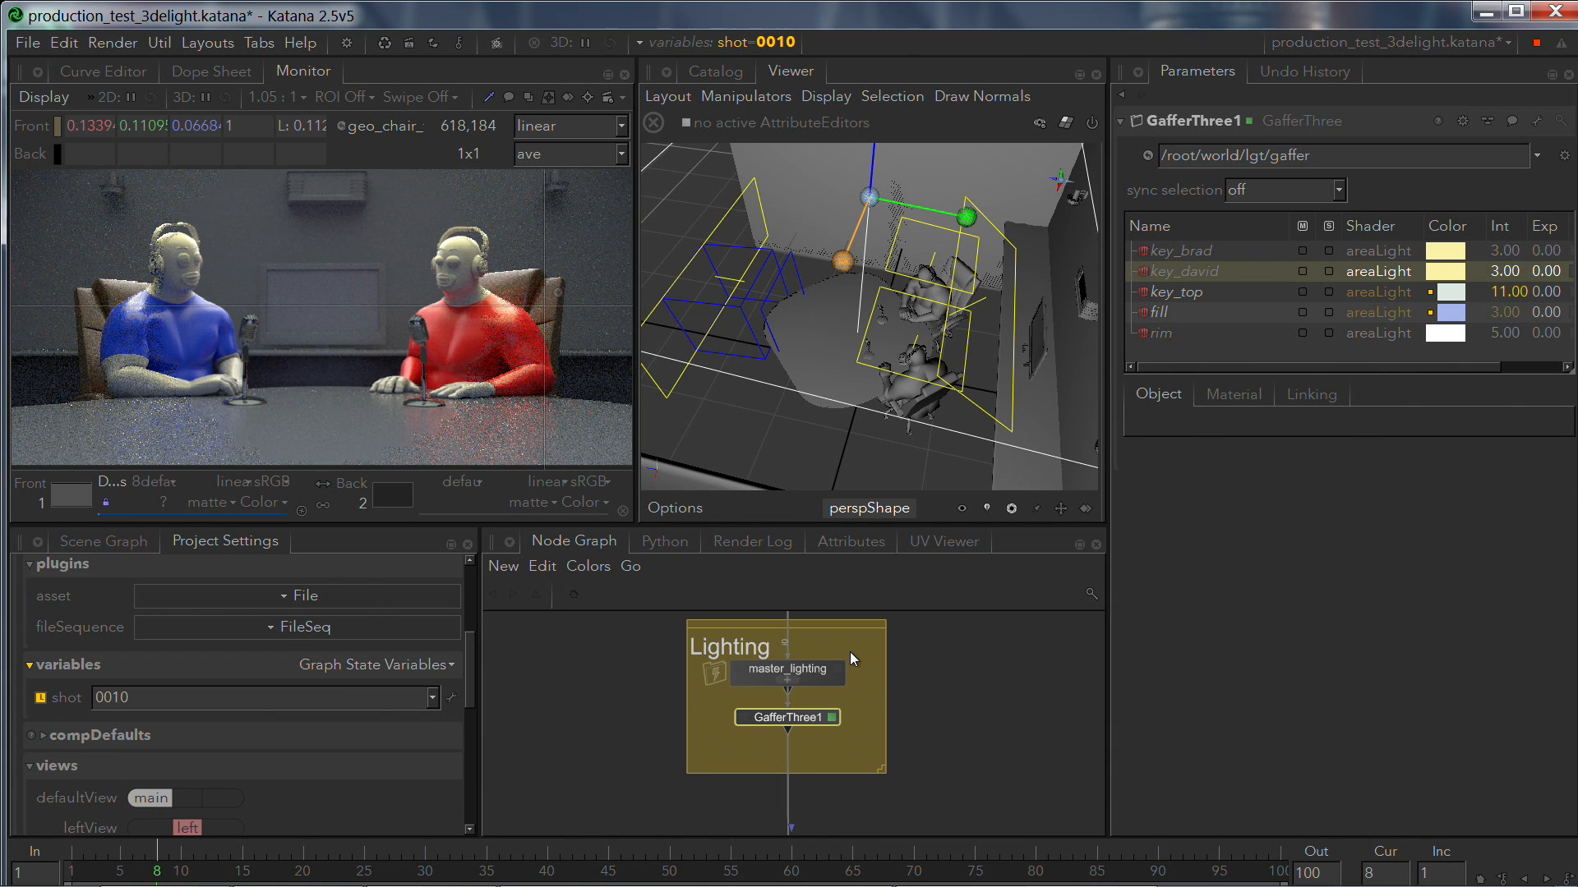
click(1203, 251)
right_click(1199, 255)
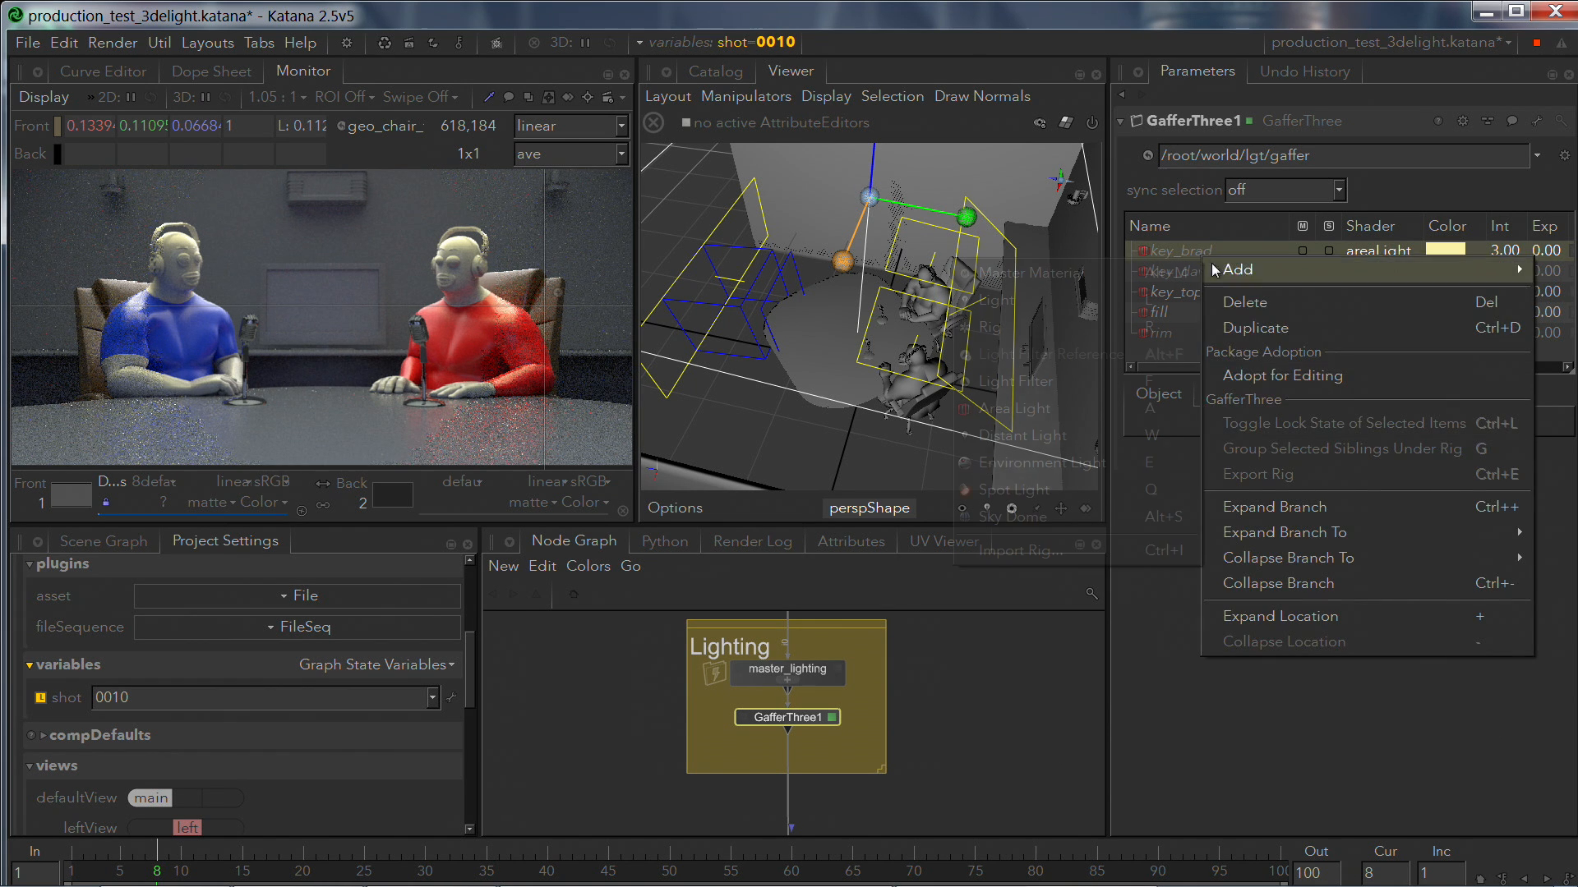
click(1313, 377)
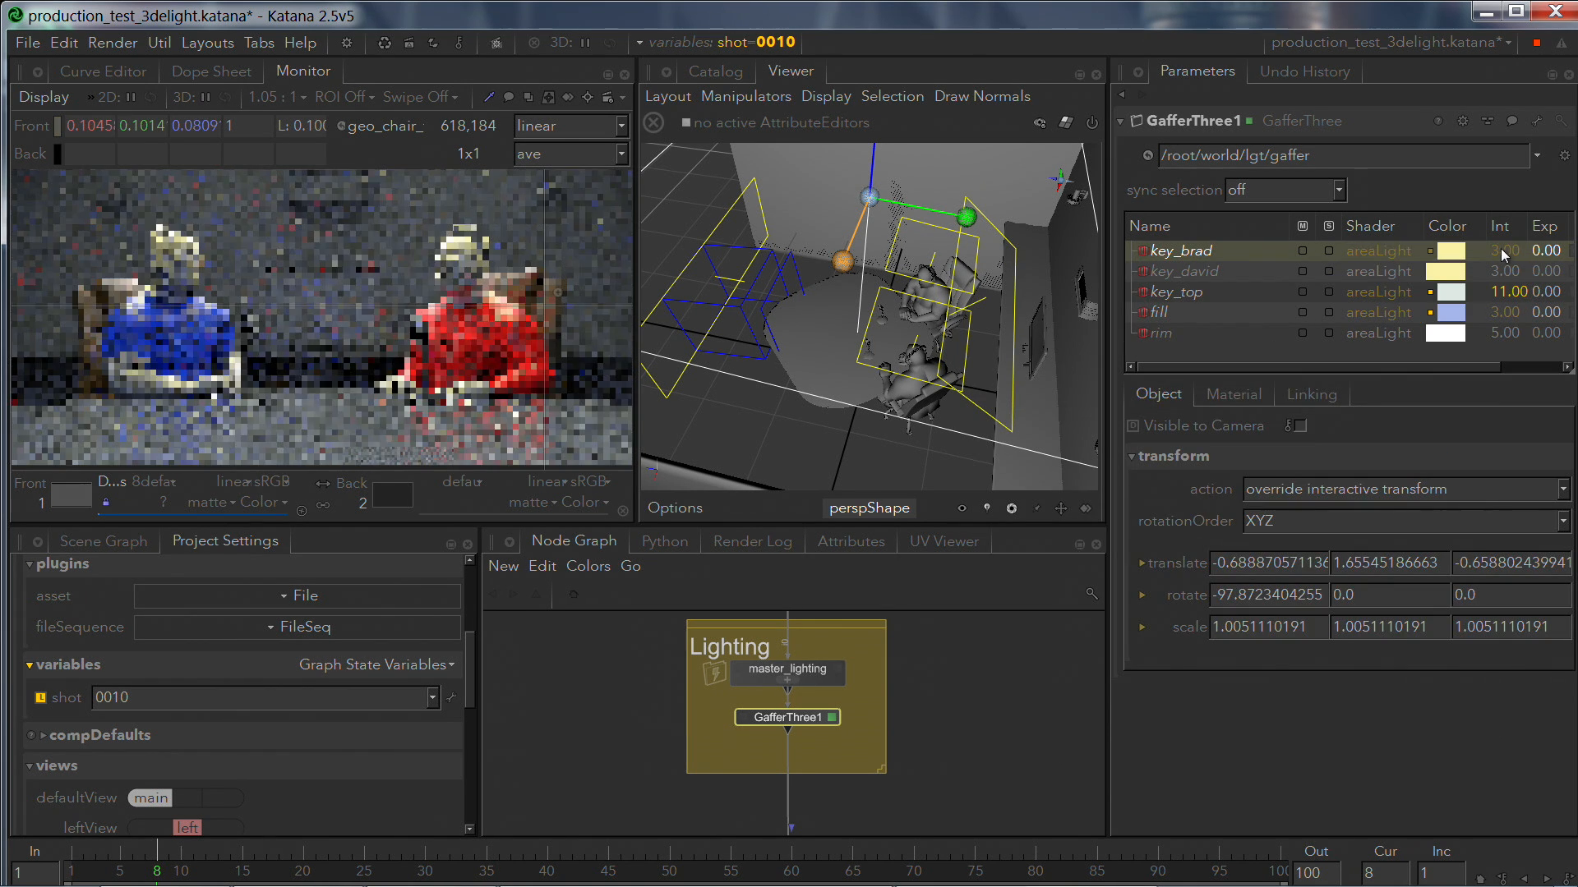
click(1520, 255)
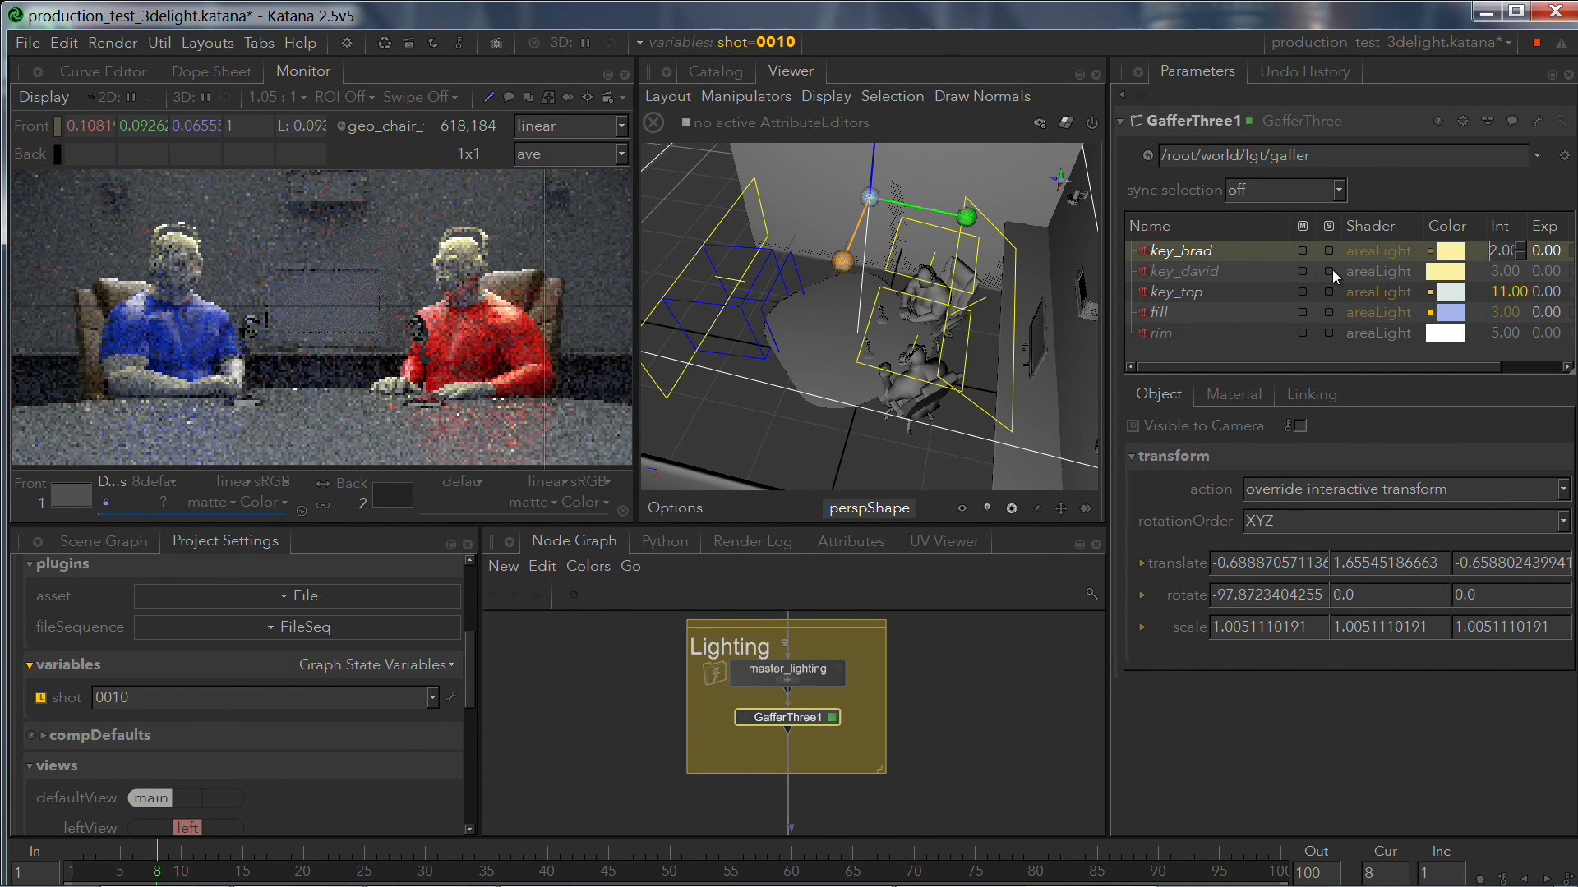
Step: Adopt the key_david light for editing and lower its intensity to 2
right_click(1234, 270)
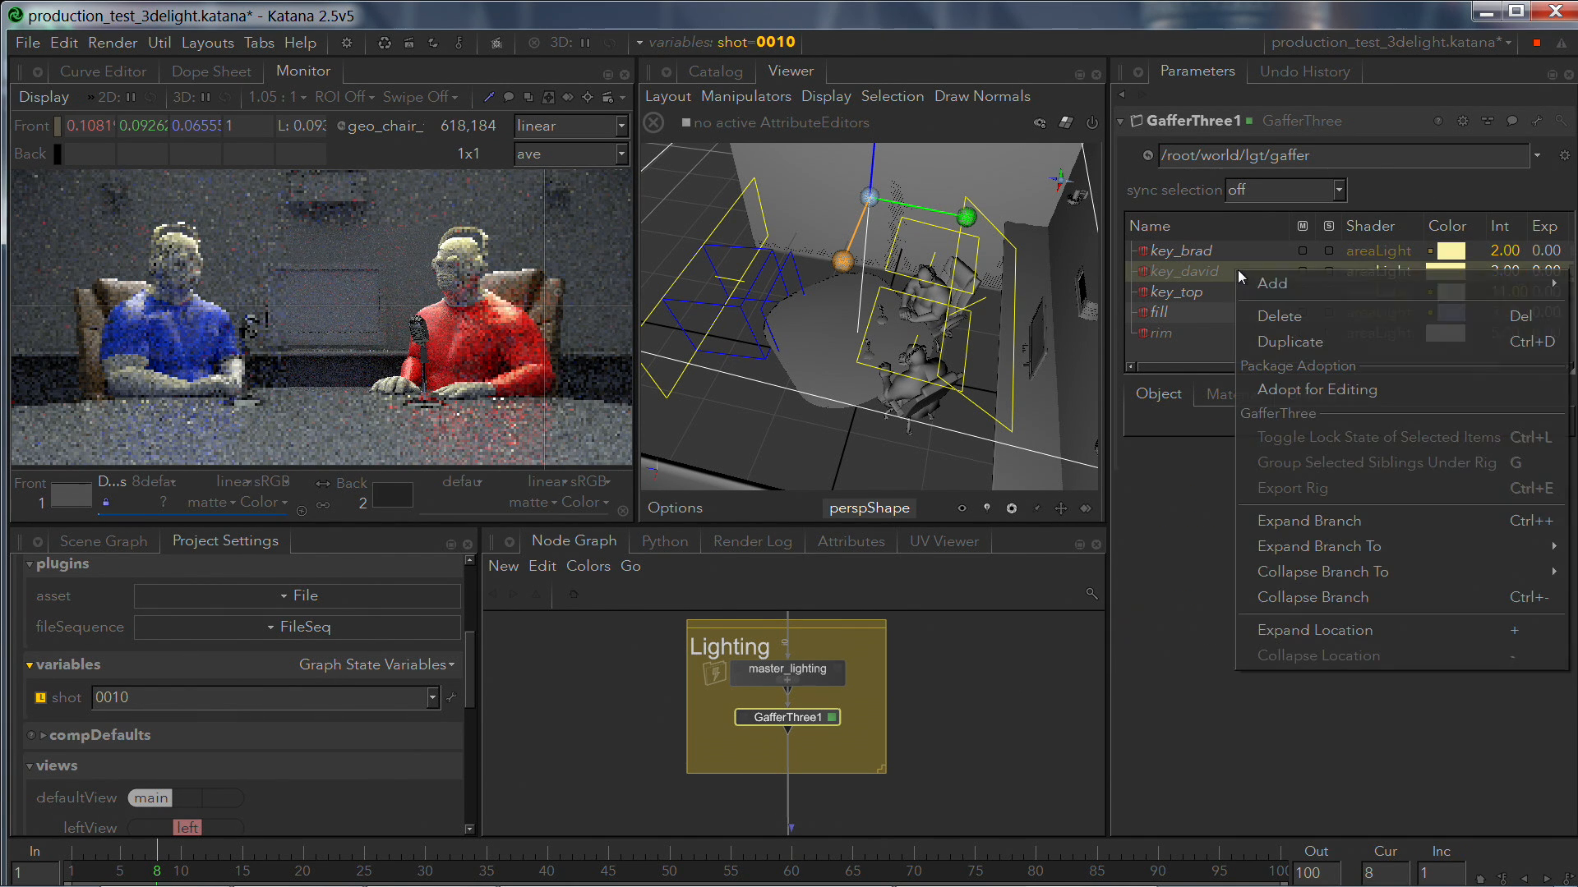
click(1349, 389)
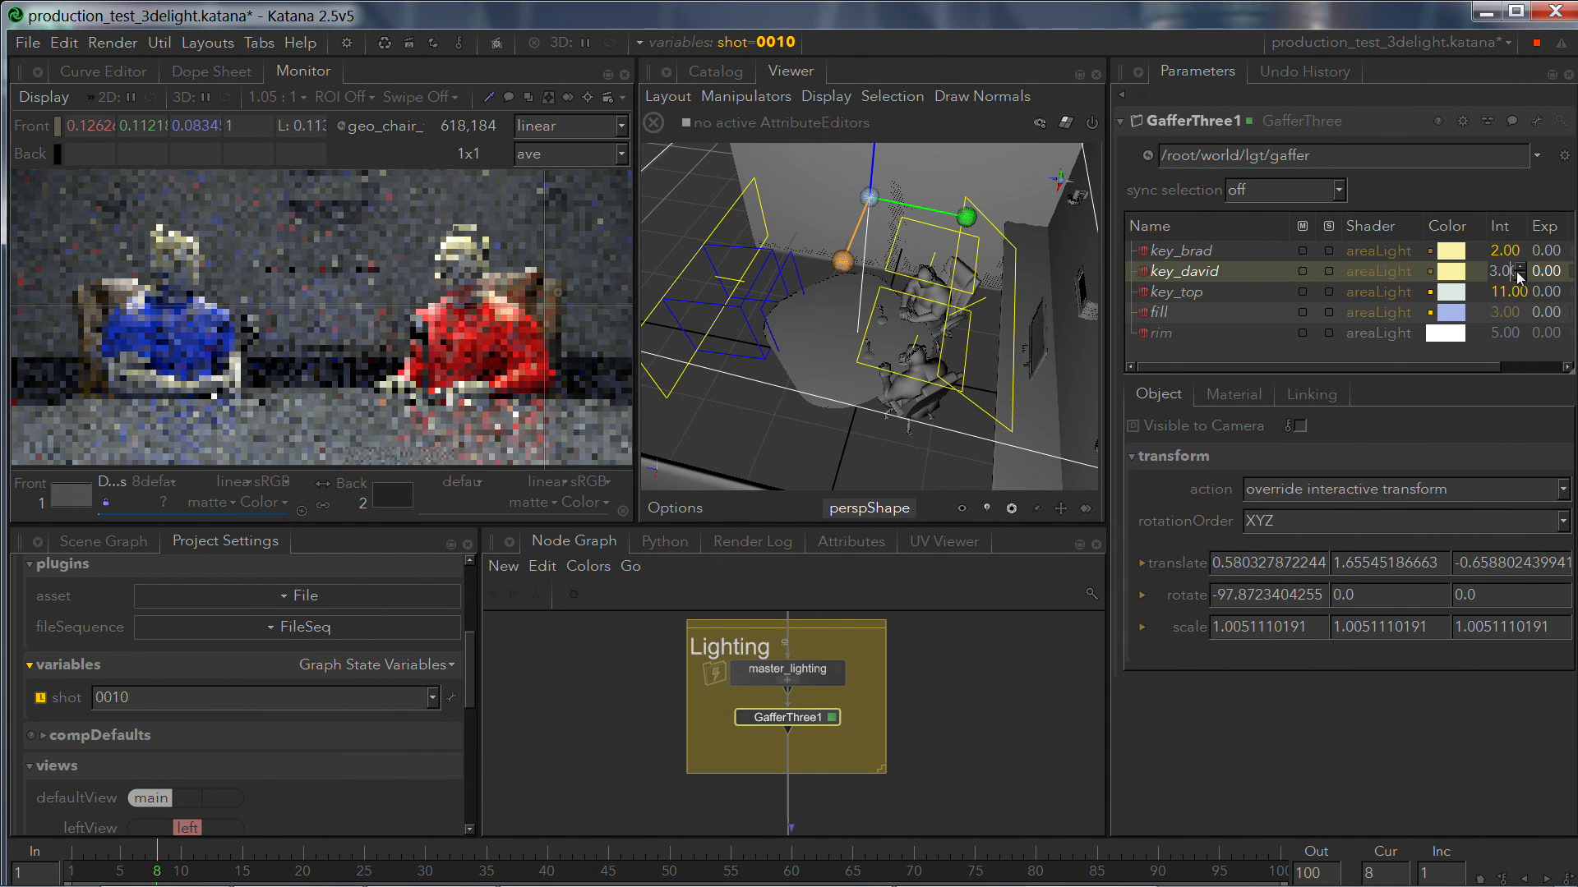
click(1517, 275)
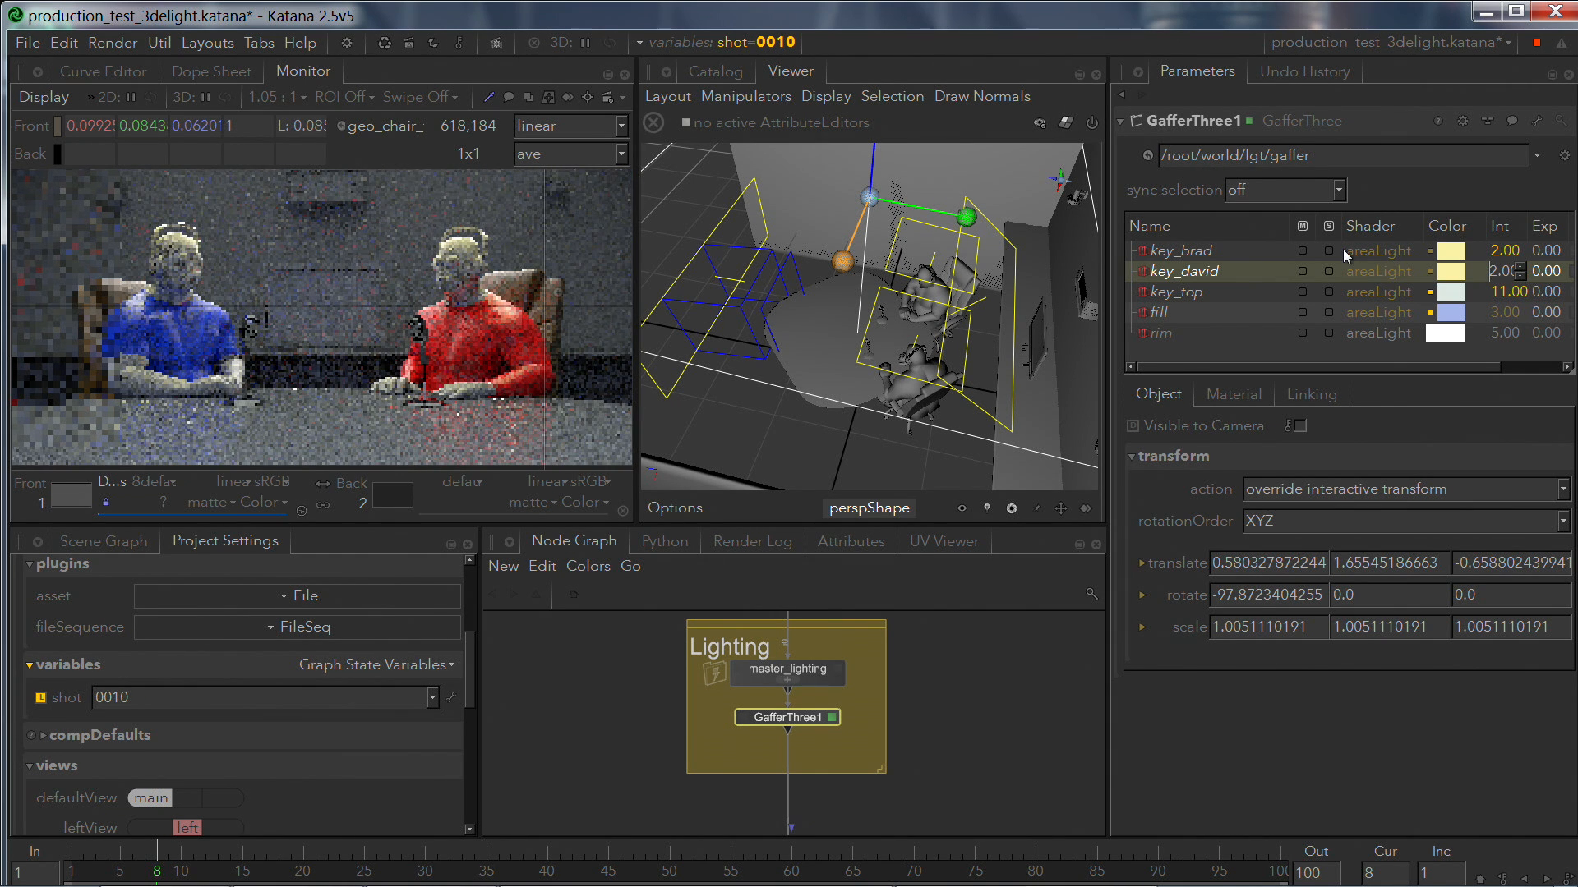
click(1005, 667)
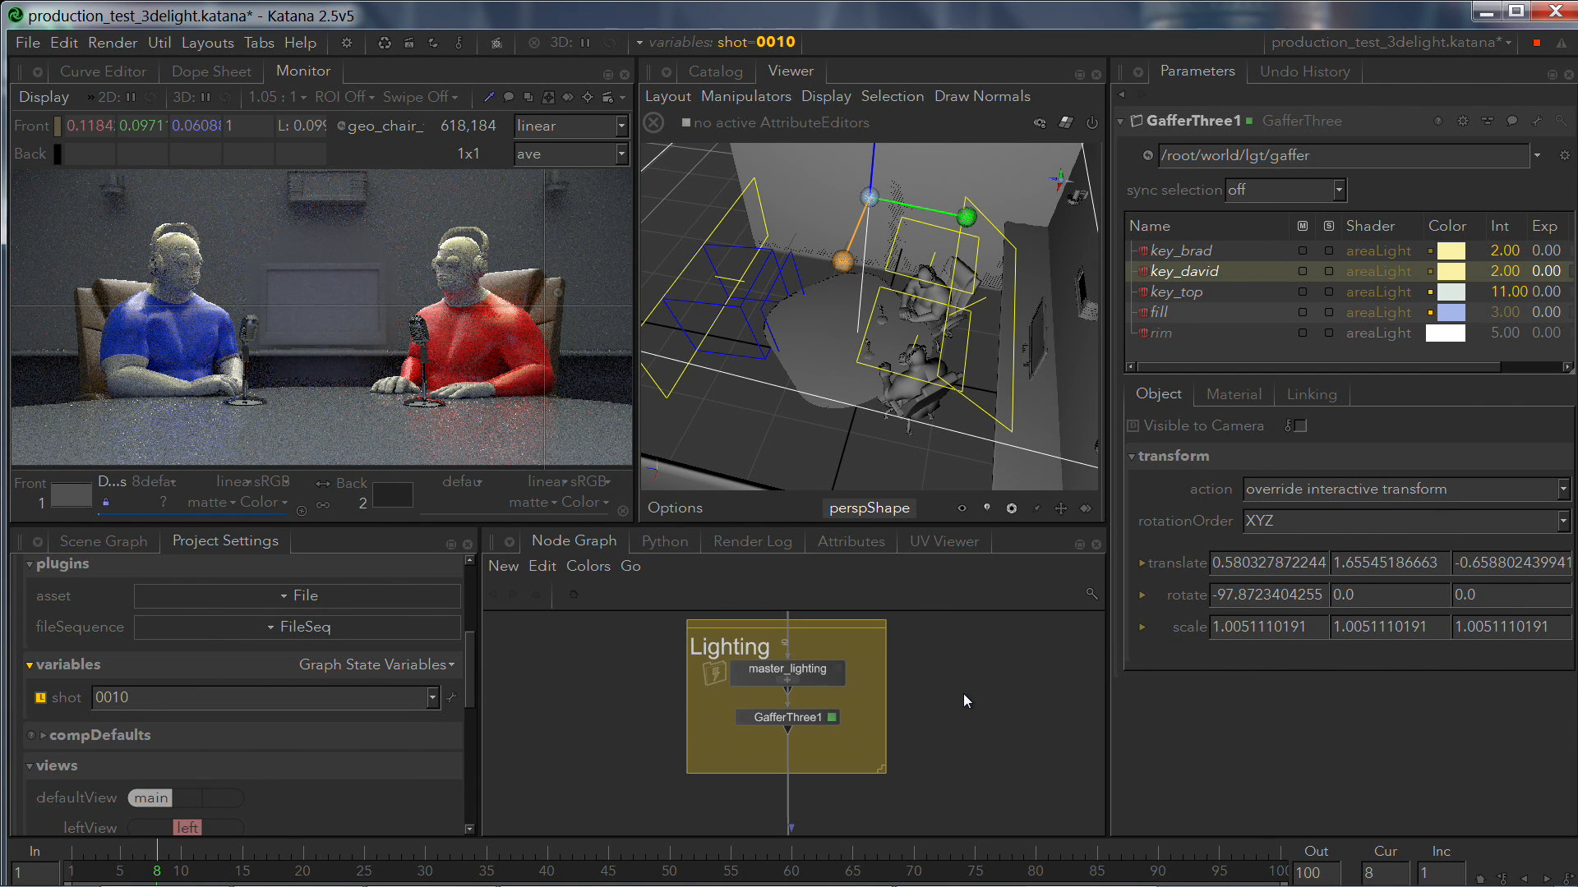
Step: Switch the shot graph state variable to 0070
click(781, 46)
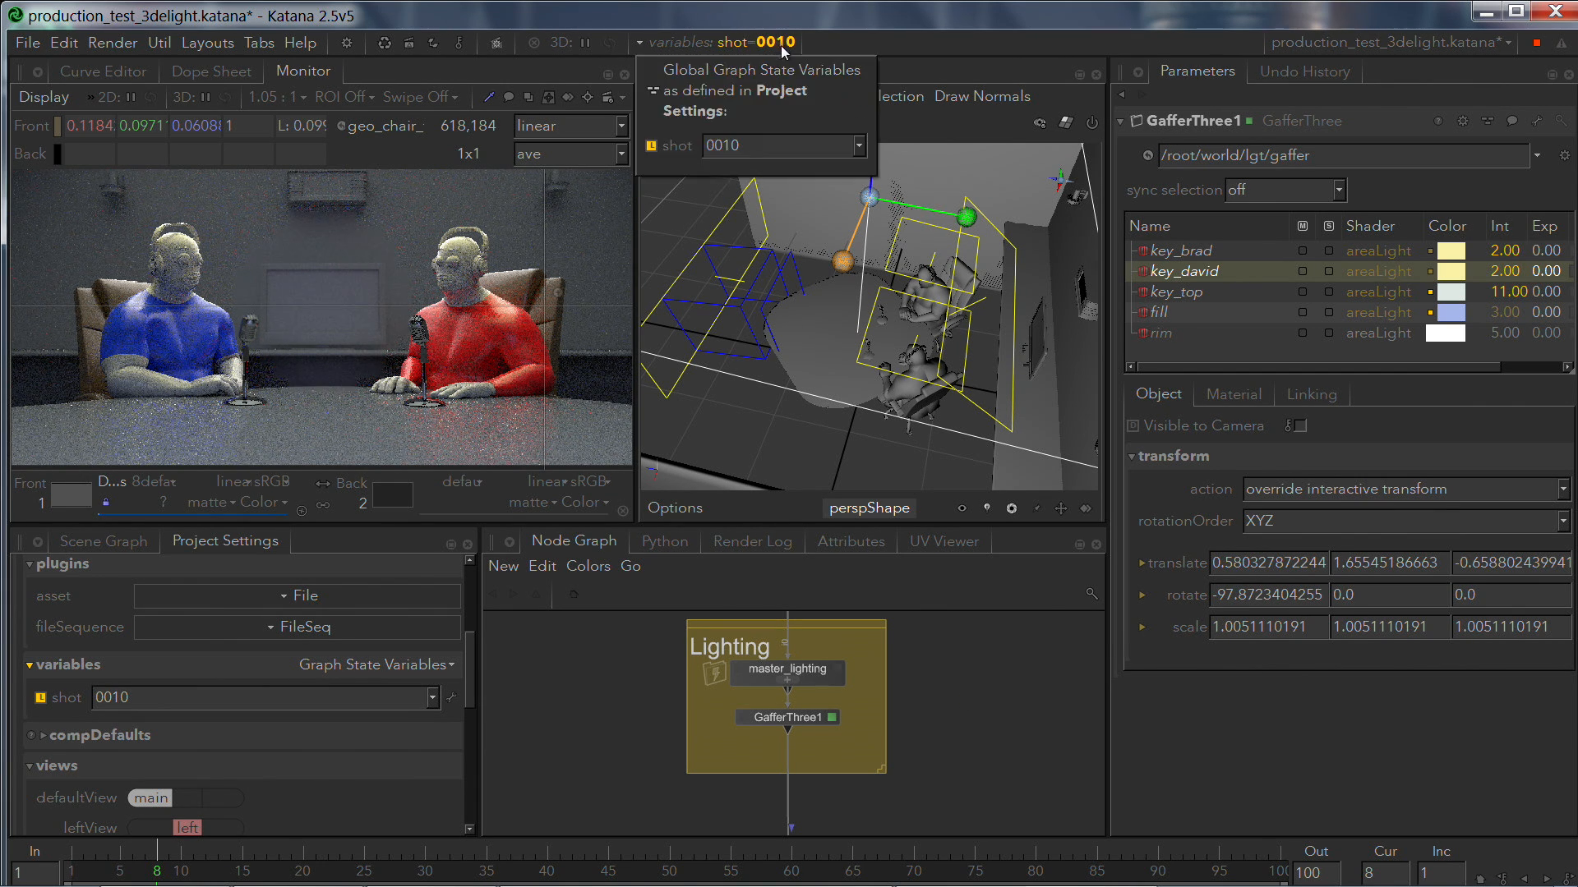
click(858, 145)
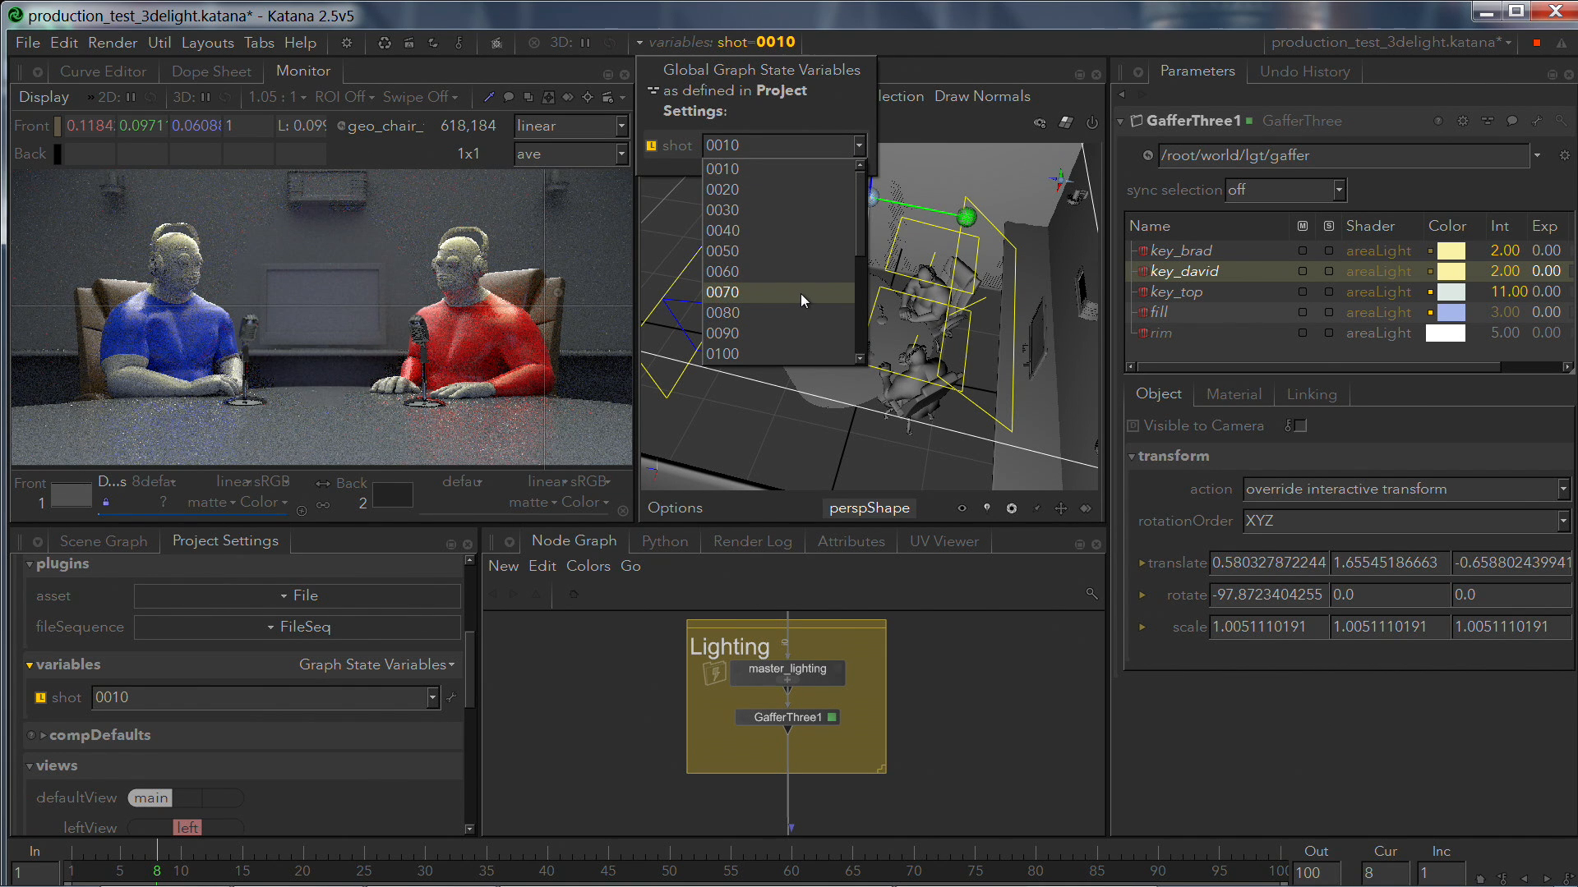
click(800, 294)
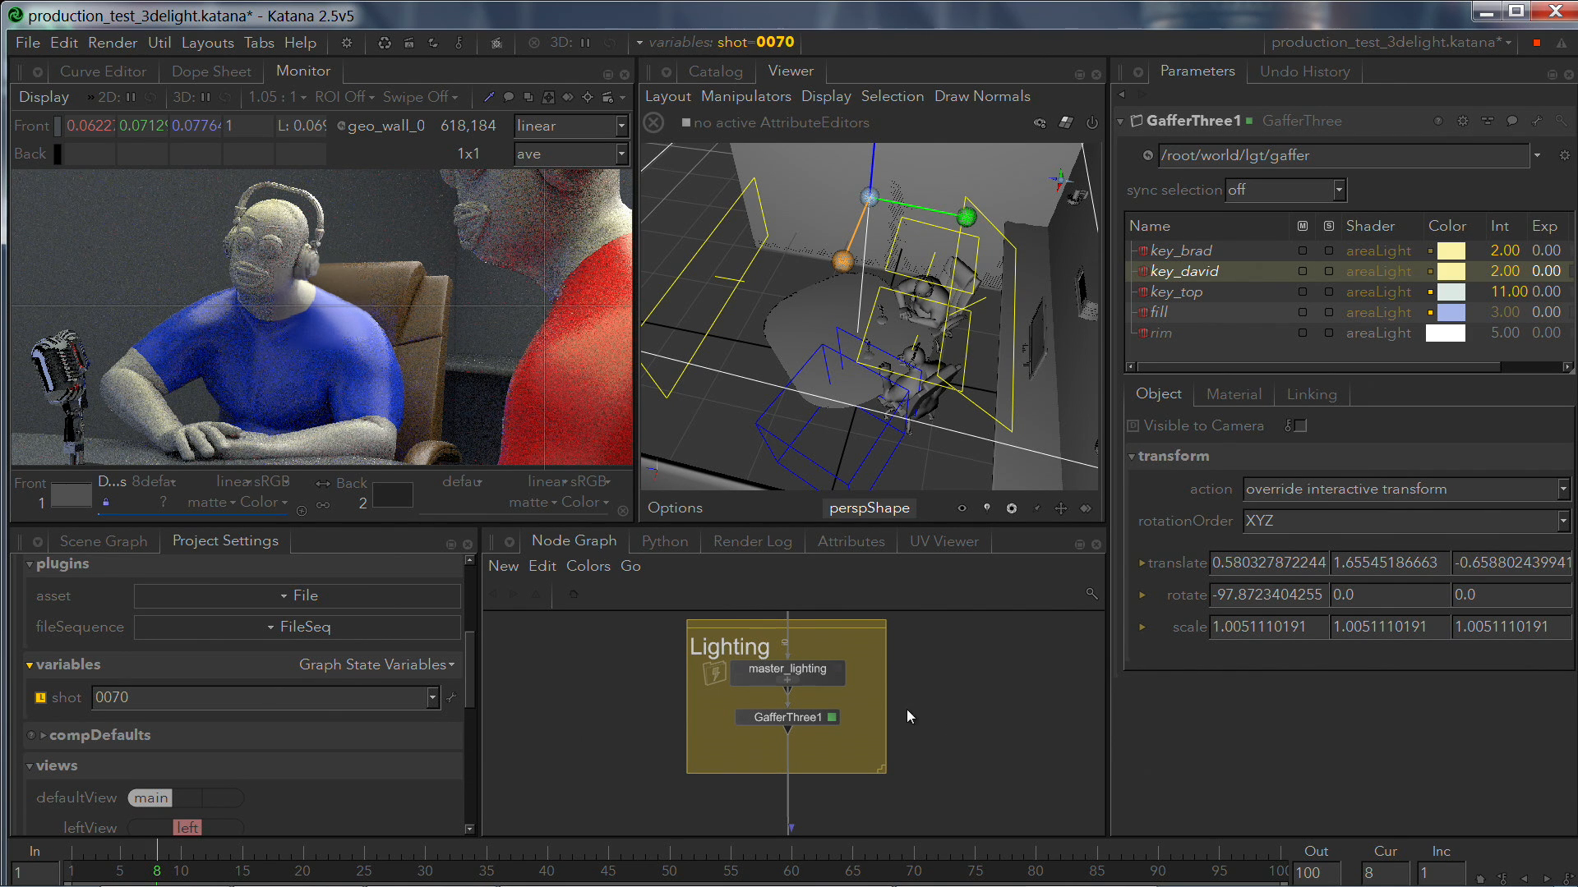
Step: Add a VariableSwitch node below GafferThree1 in the node graph
middle_drag(905, 721, 903, 662)
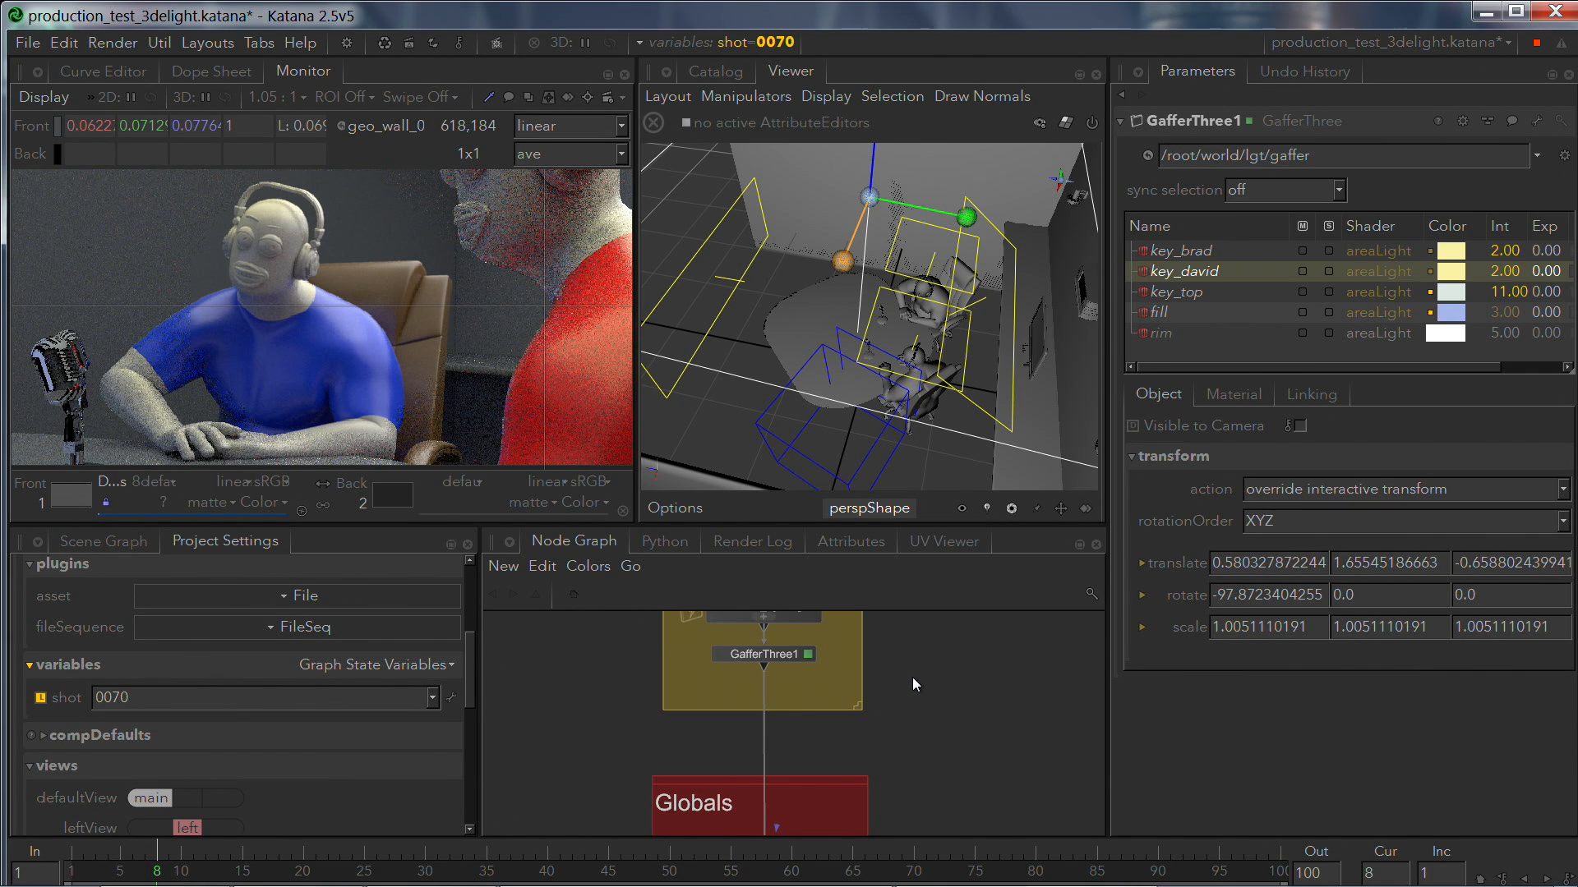
key(Tab)
text(var)
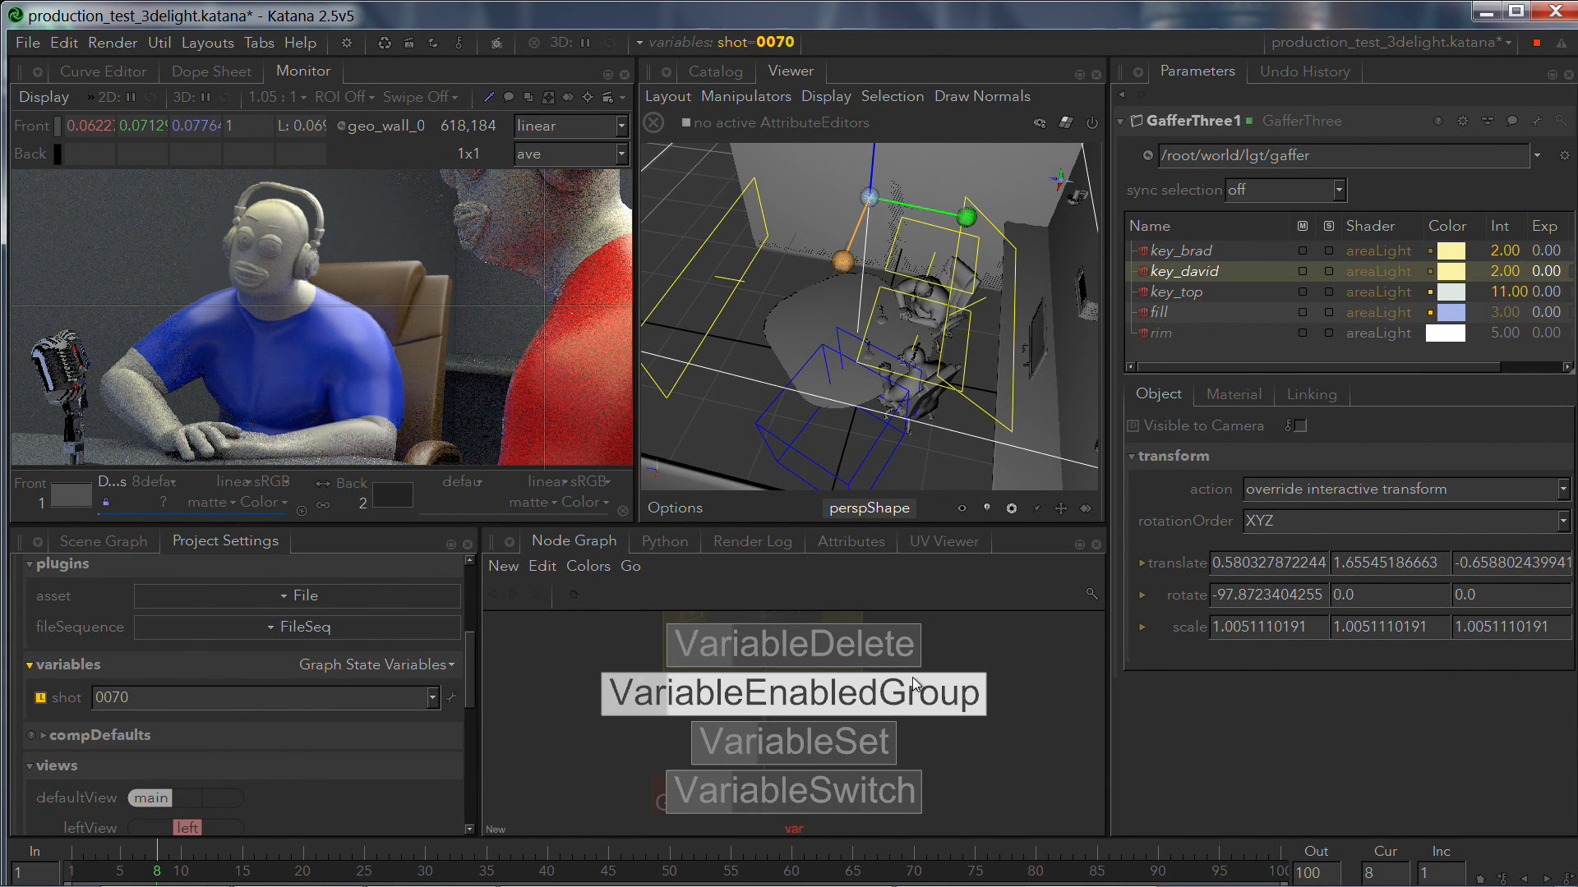
key(Down)
key(Down)
key(Return)
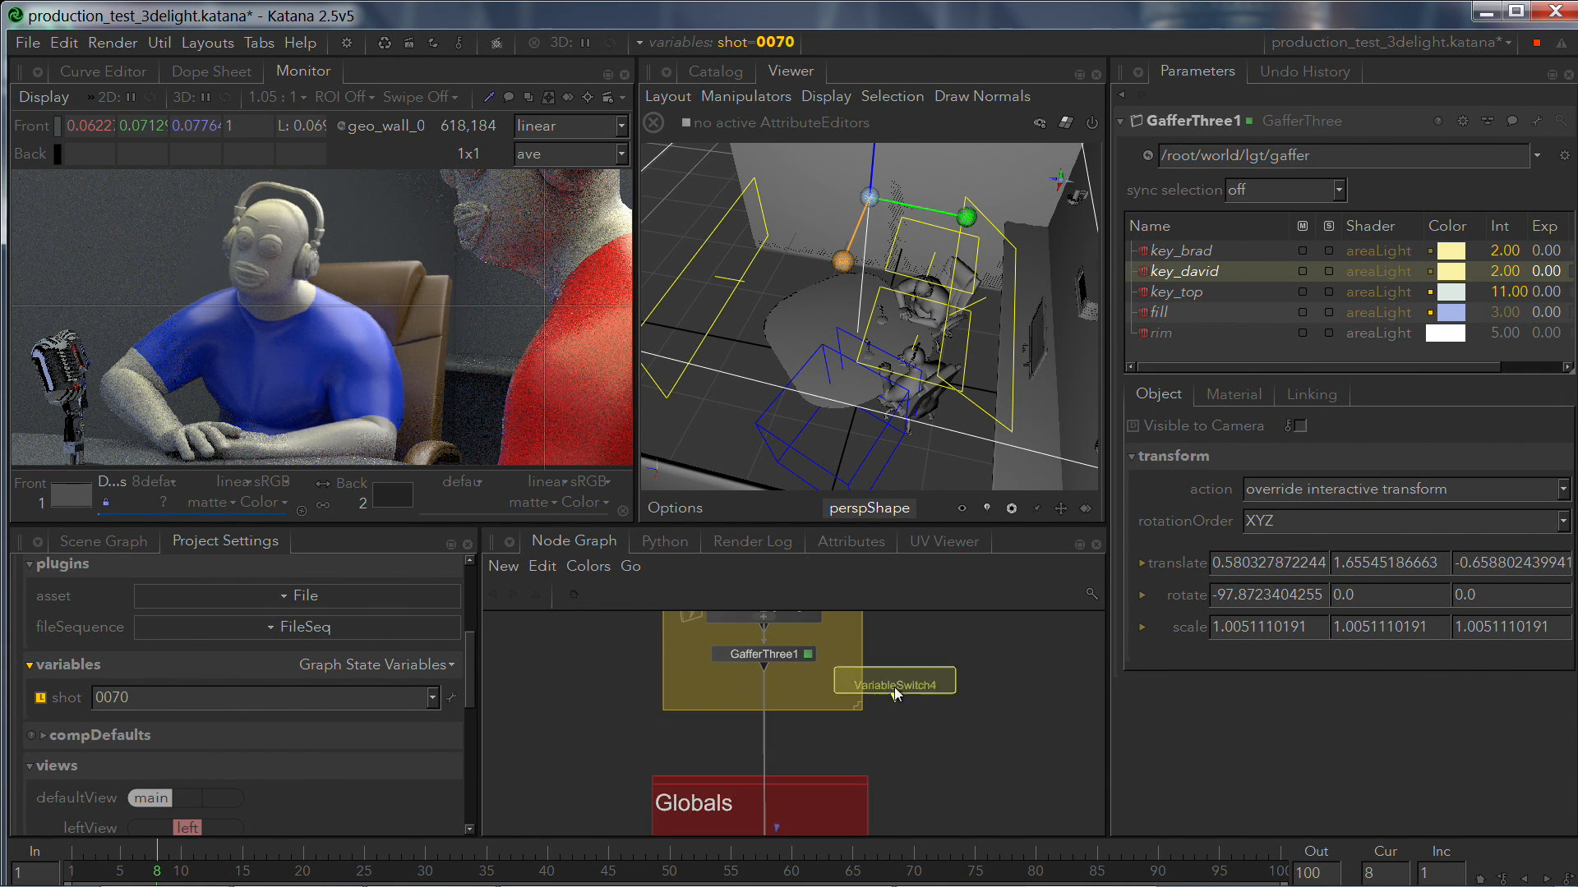
click(766, 754)
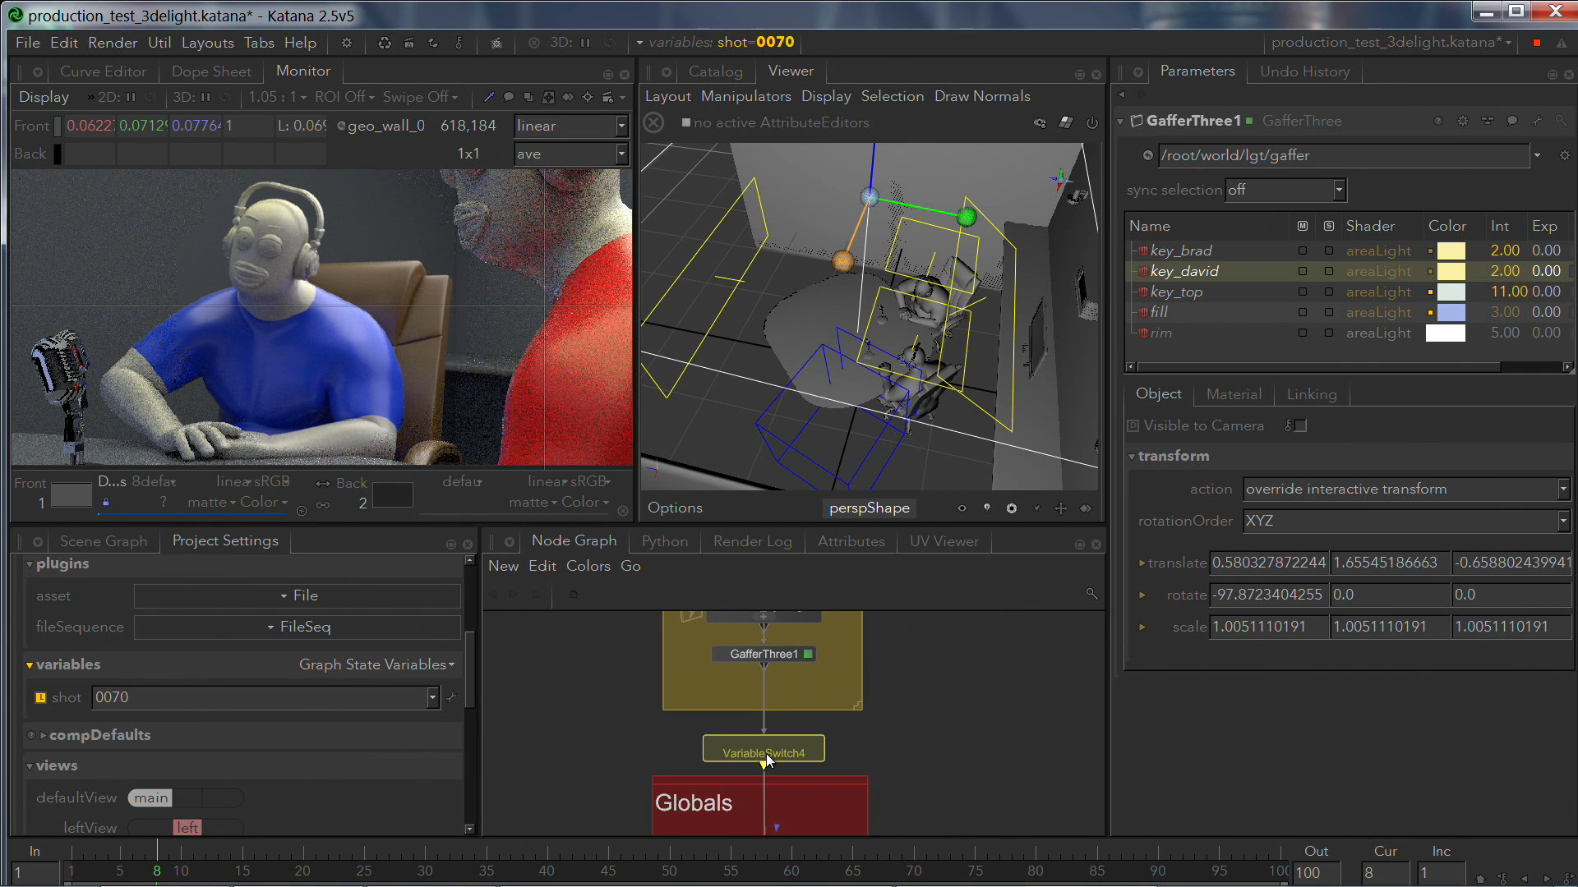
Step: Set VariableSwitch4's variable name to shot
click(815, 753)
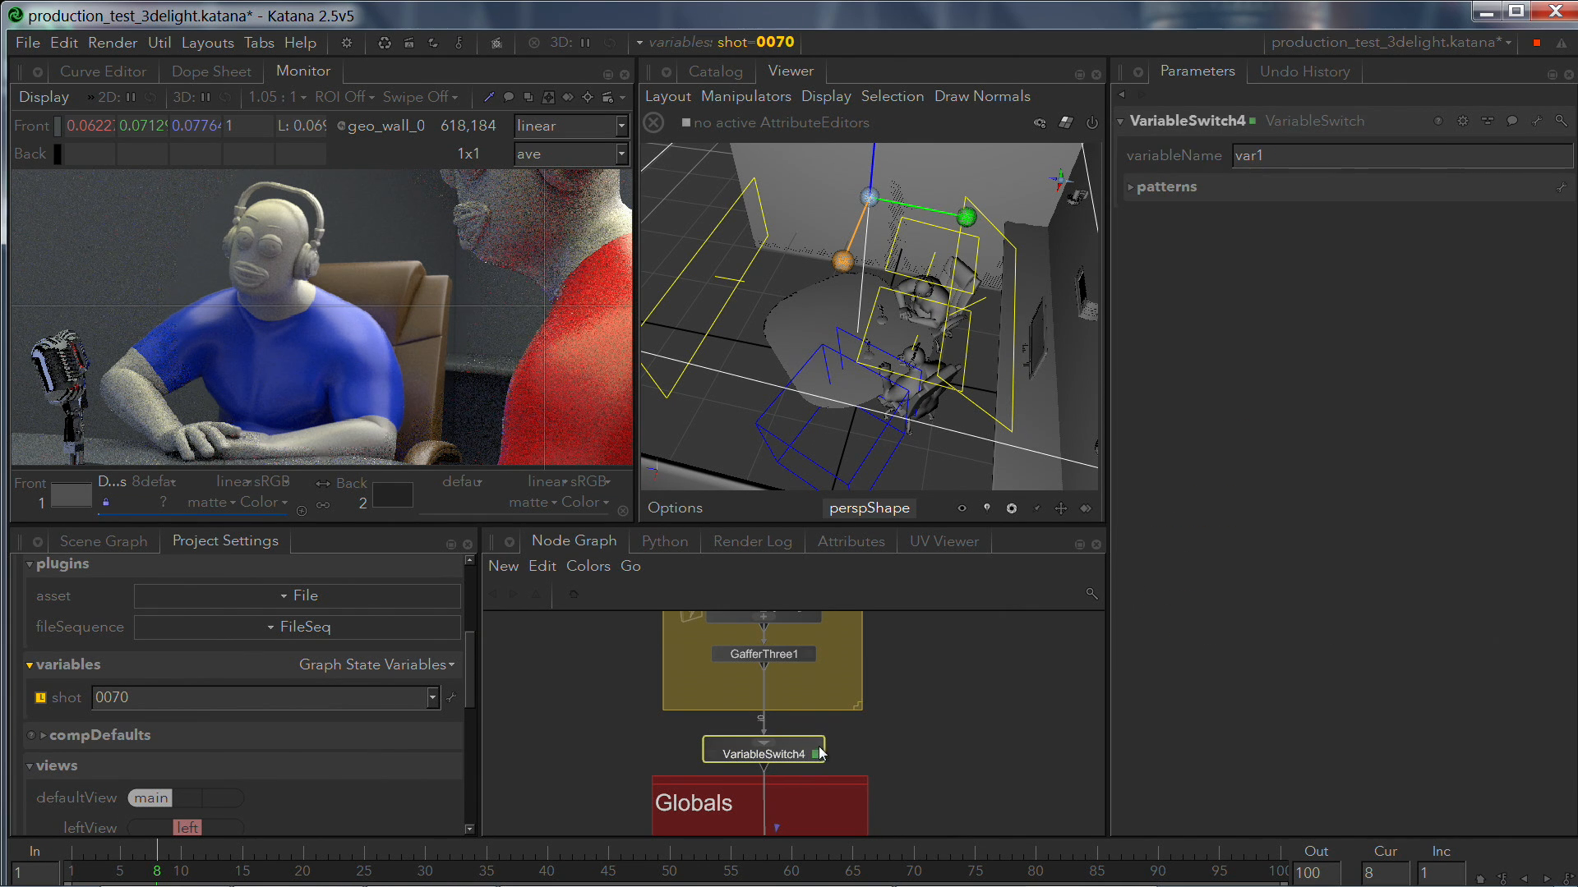
click(1302, 156)
drag(1302, 156, 1226, 182)
Step: Create a new GafferThree node and place it beside the master GafferThree
key(Tab)
text(gaf)
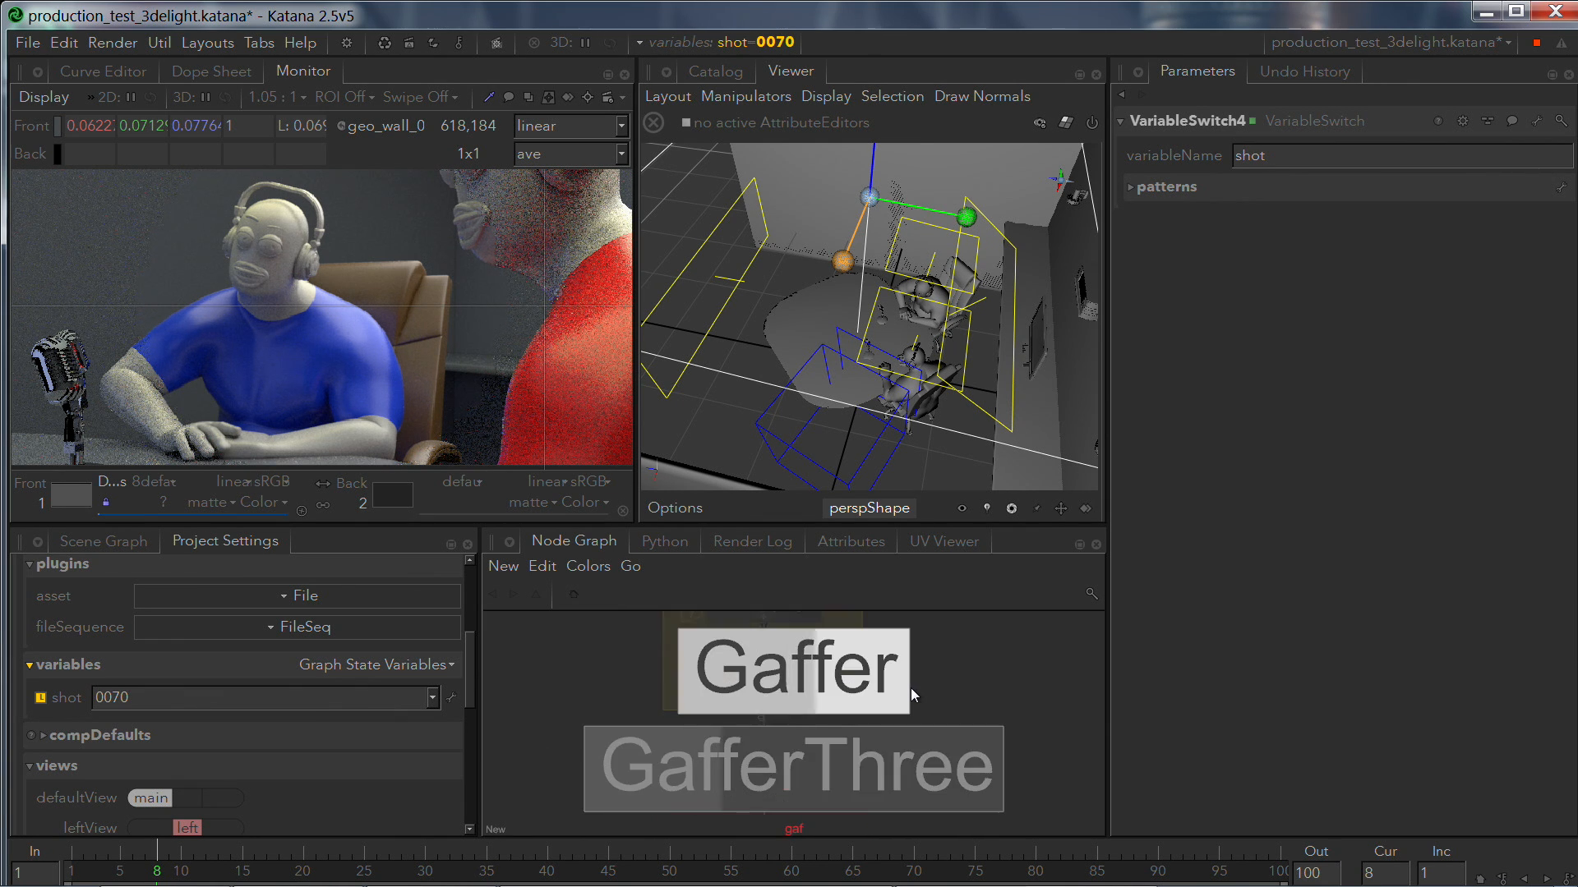
key(Down)
key(Return)
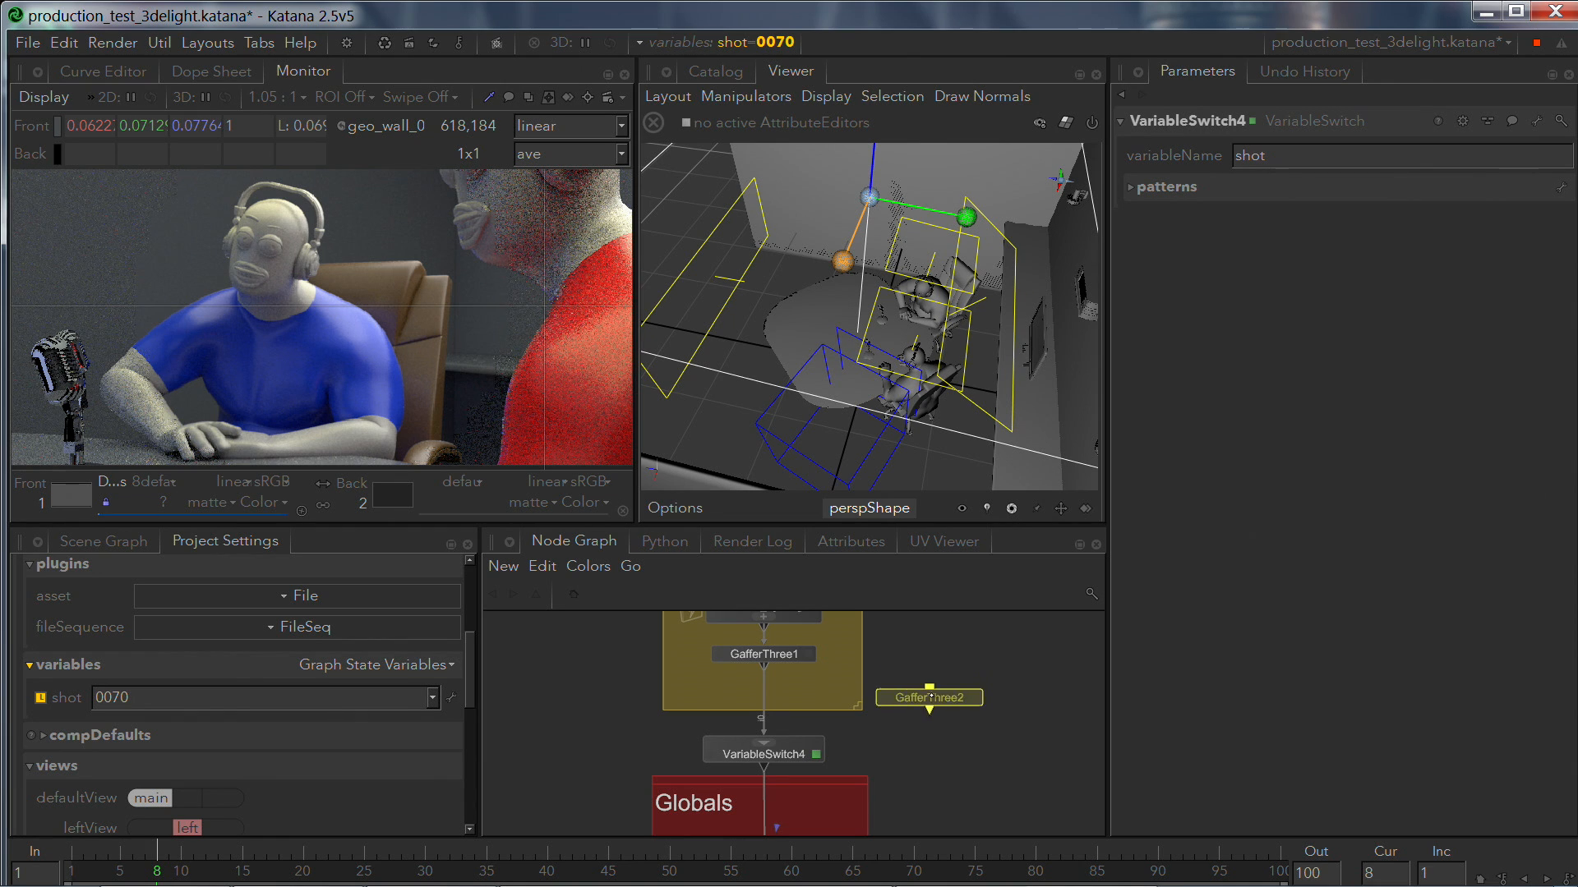
click(939, 680)
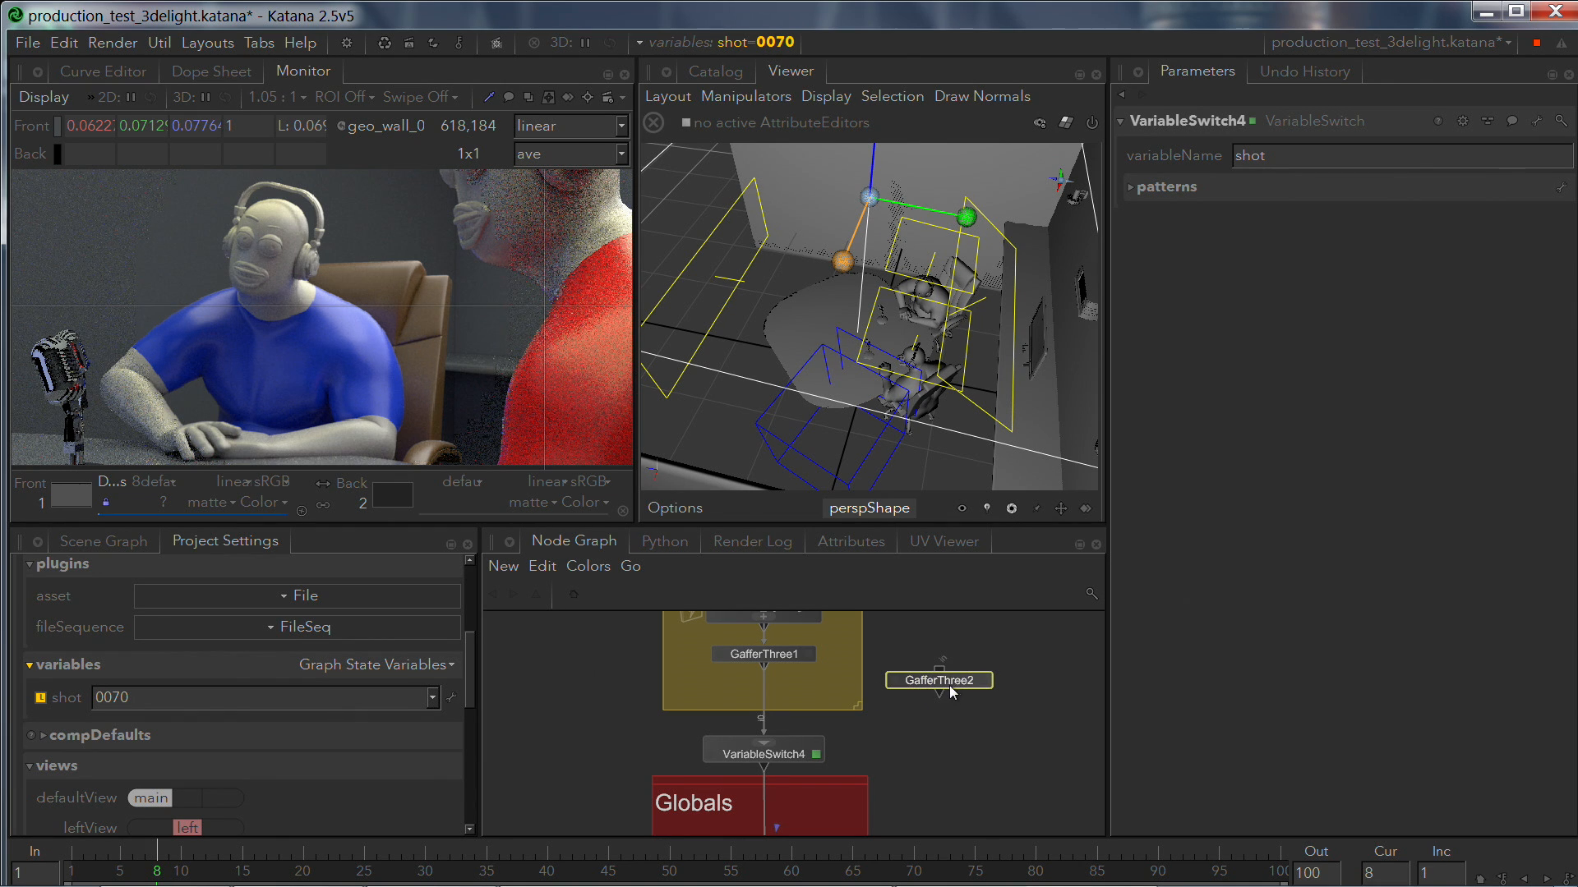
Step: Rename GafferThree1 to master_tweaks
click(794, 660)
text(n)
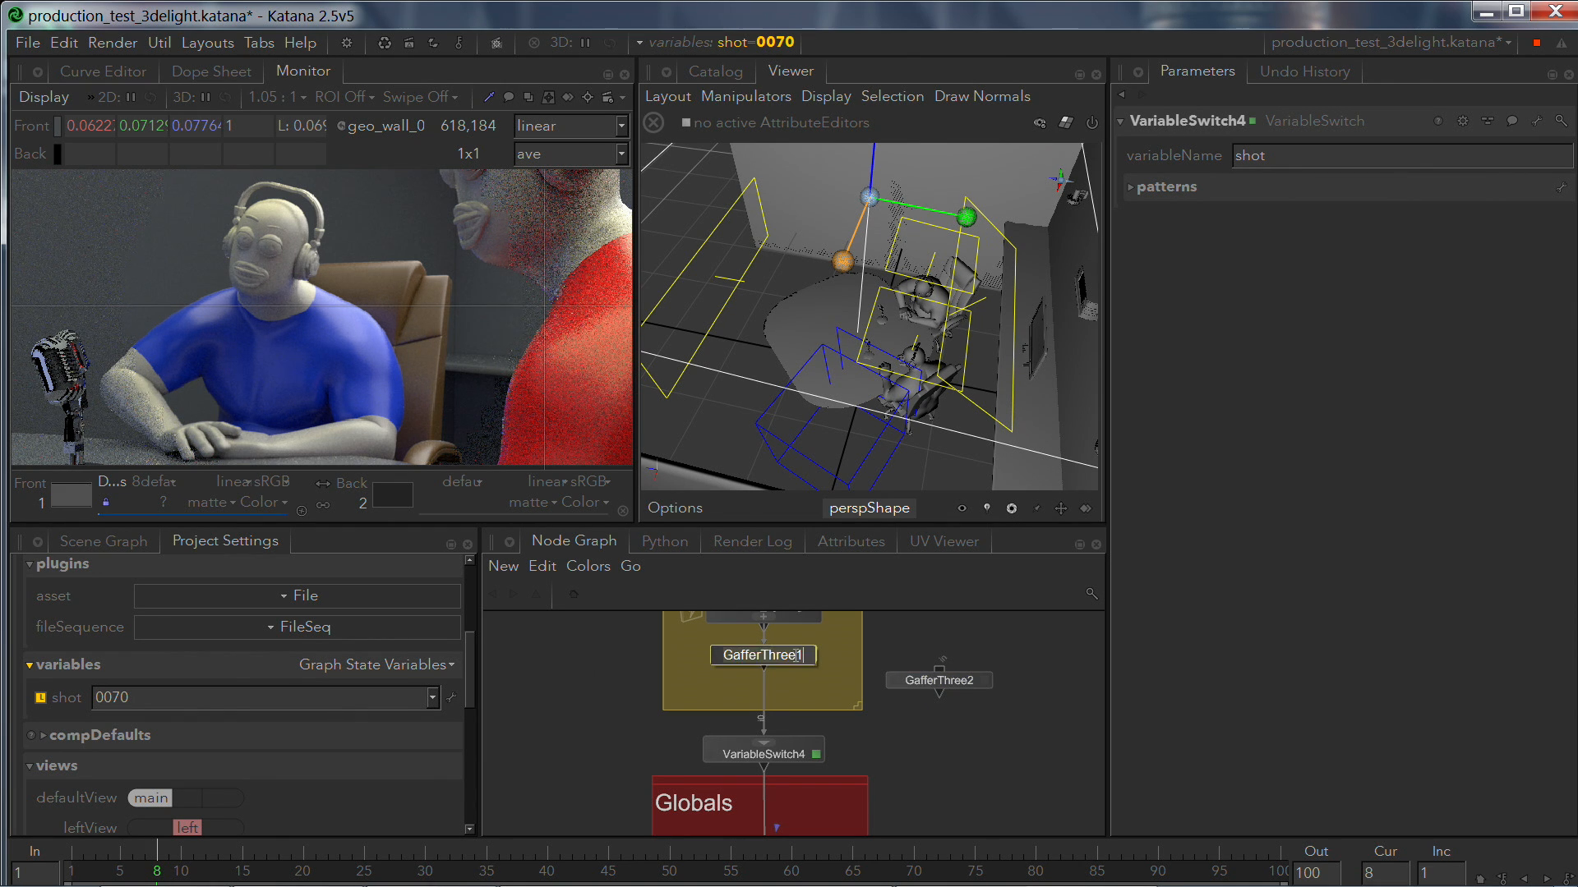
text(master_tweaks)
key(Return)
Step: Rename the new GafferThree node to shot_71
click(941, 682)
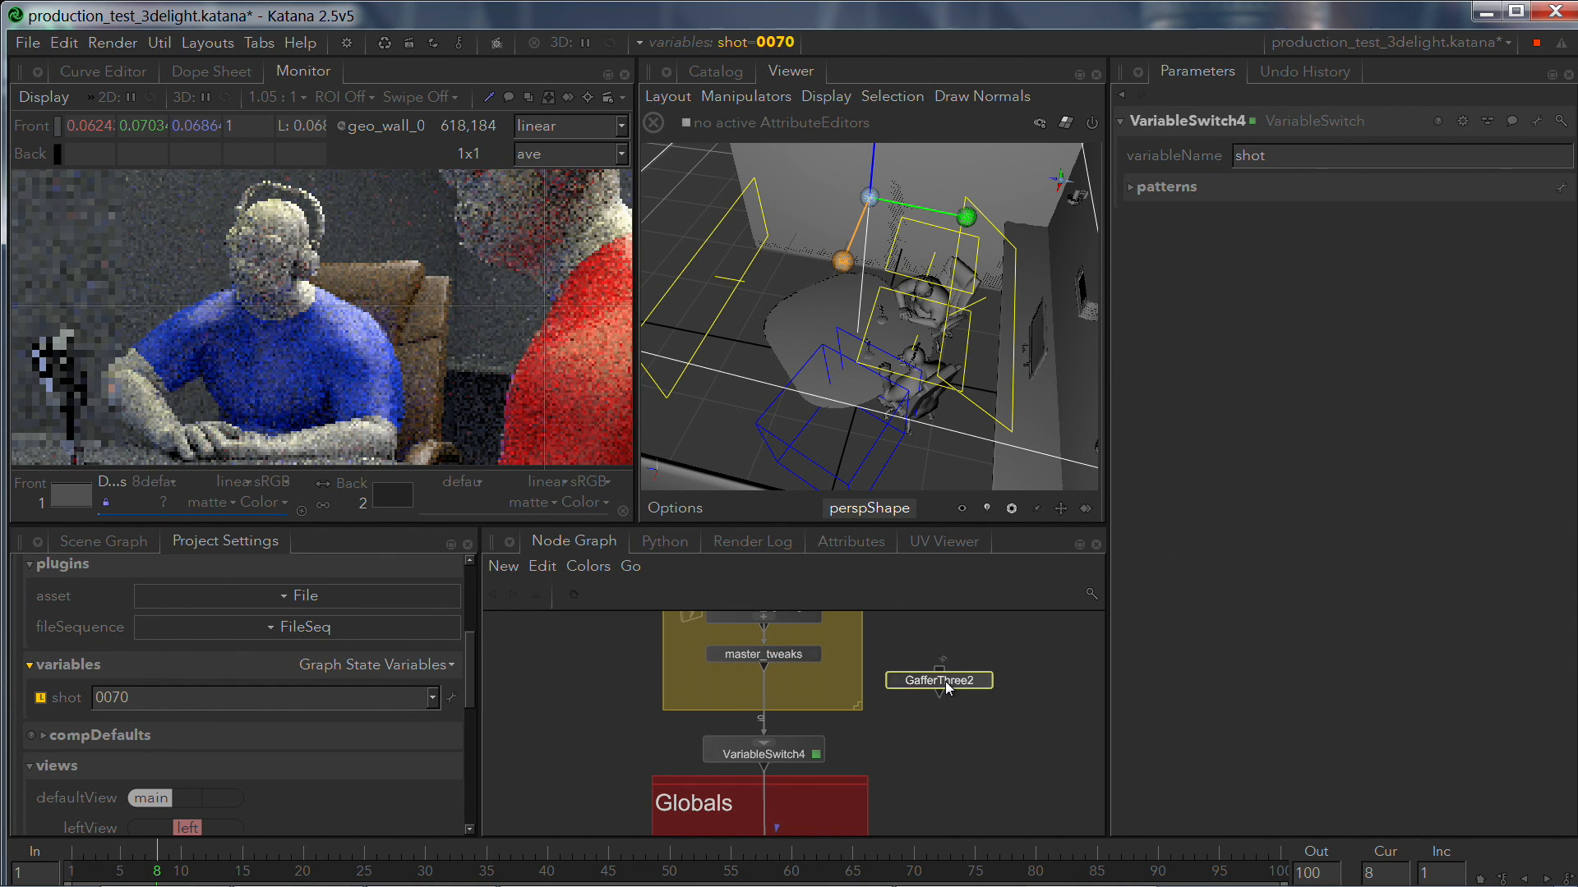
text(nsho)
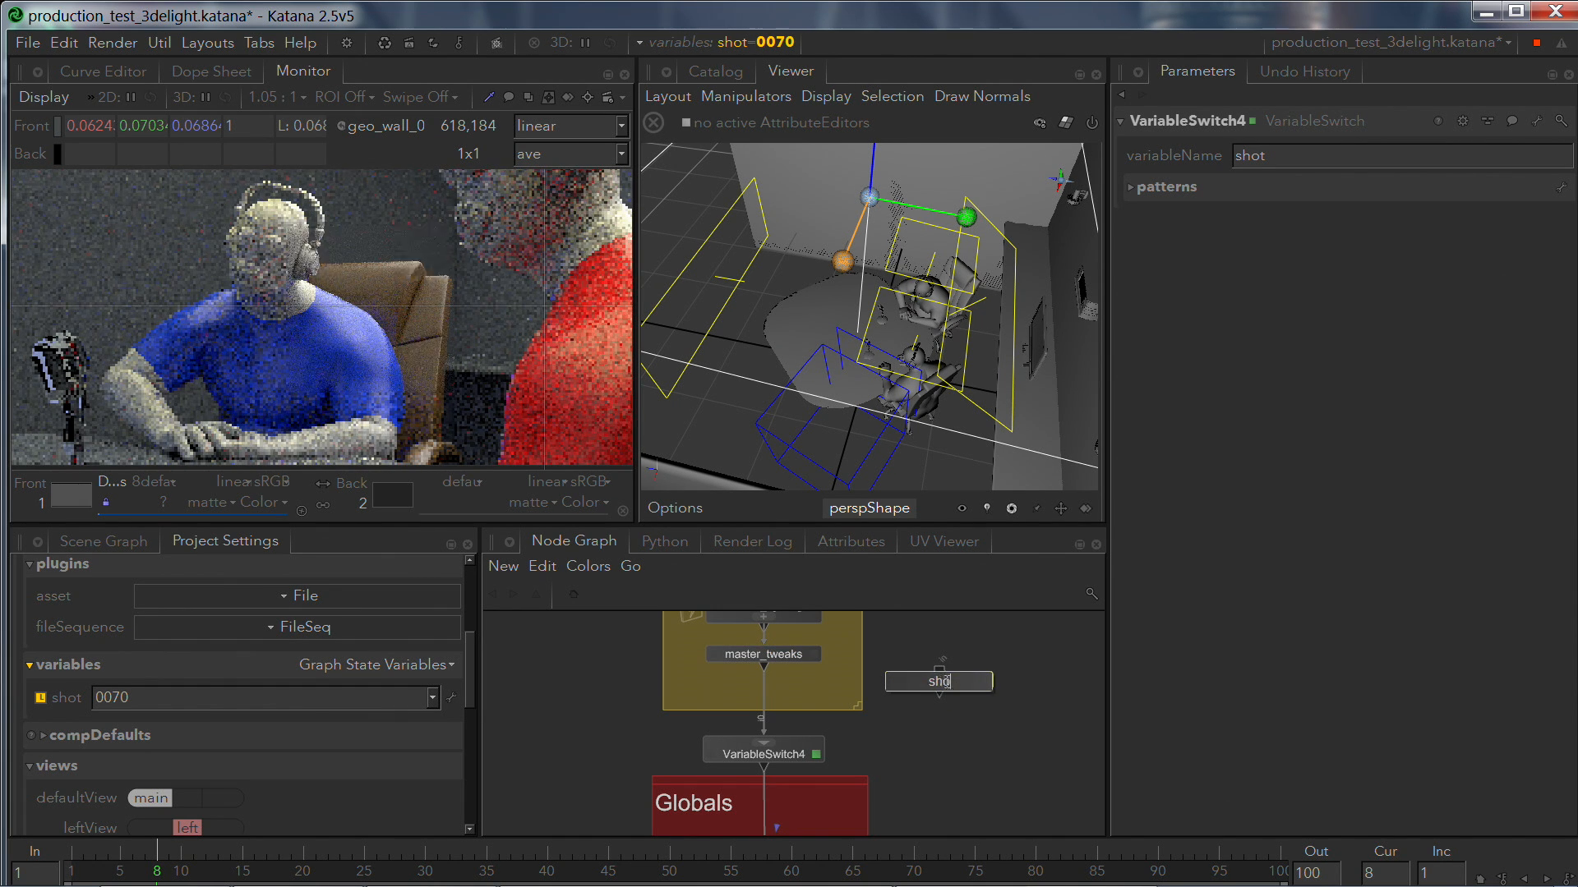
text(t_0070)
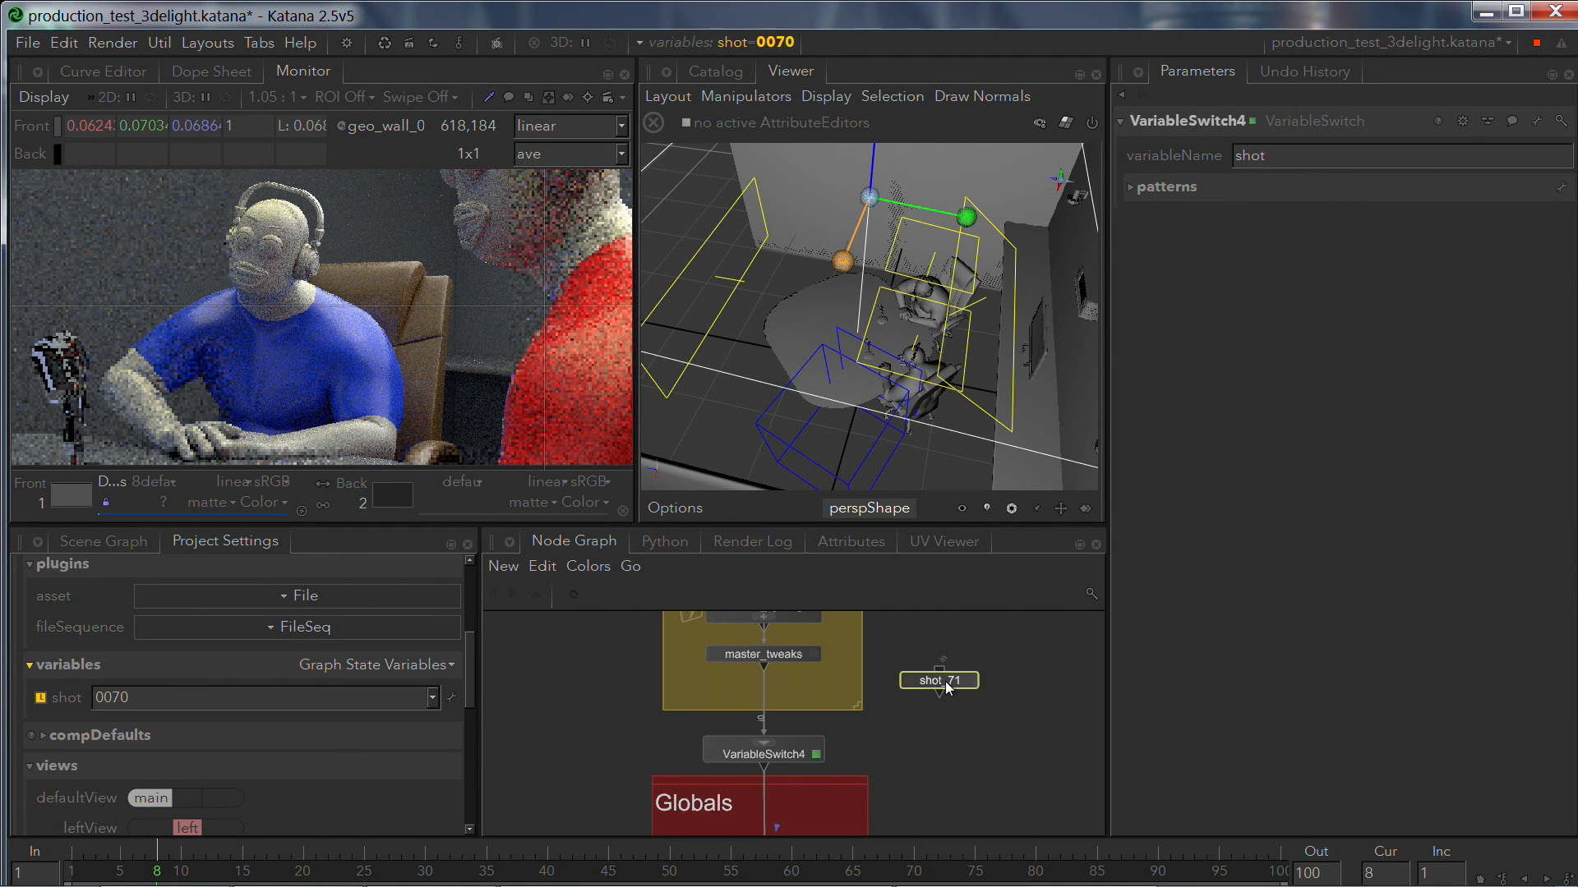
key(Return)
Step: Wire shot_71 from master_tweaks' output into VariableSwitch4's second input
drag(939, 666, 789, 656)
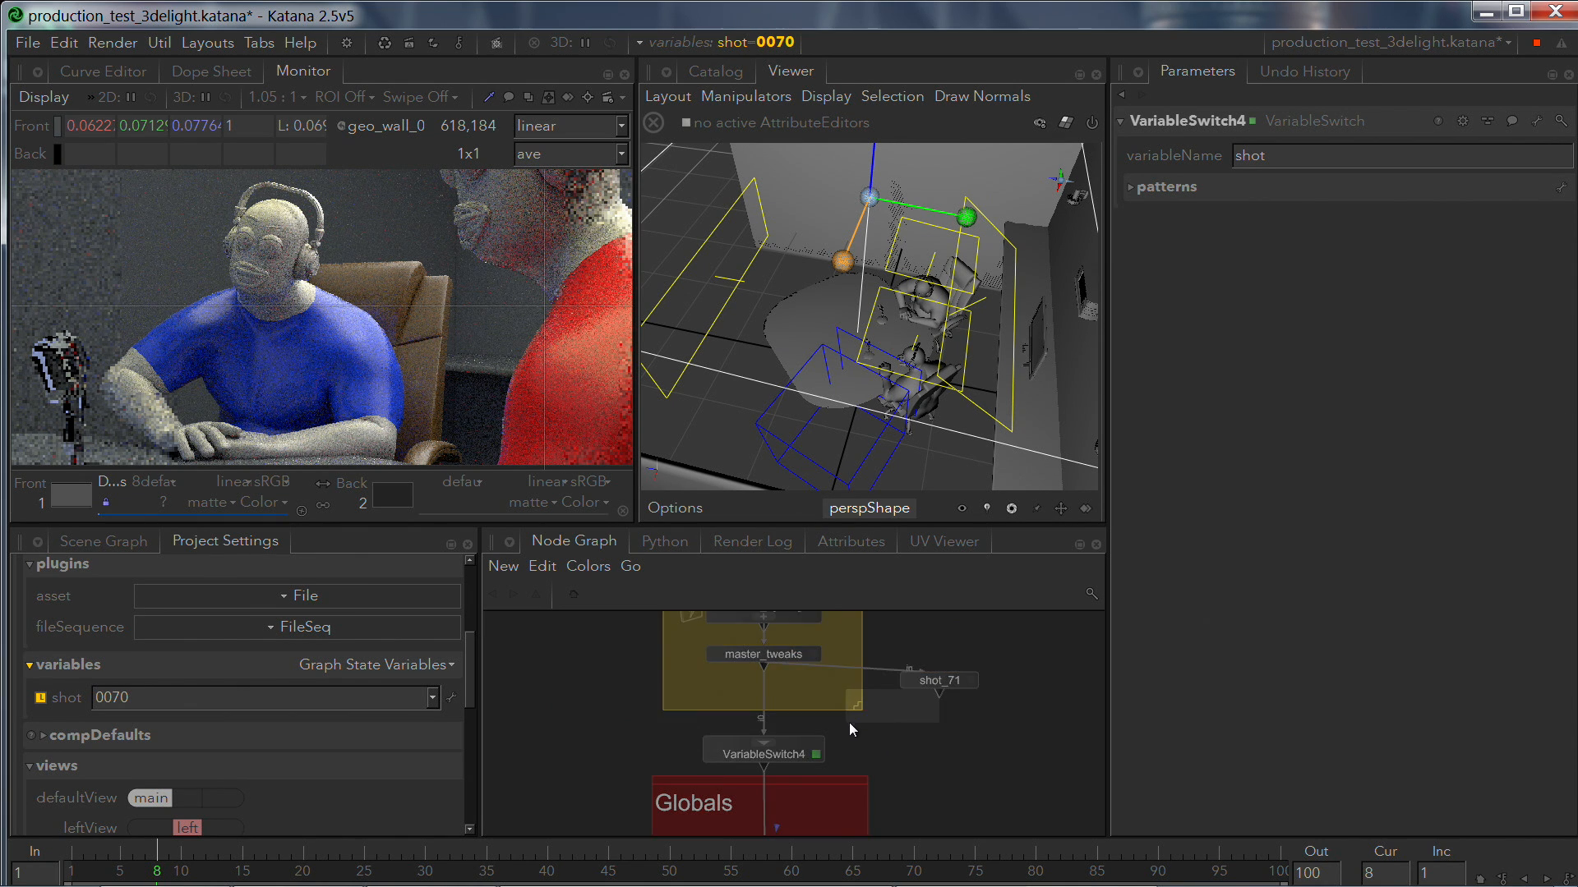
drag(939, 692, 782, 723)
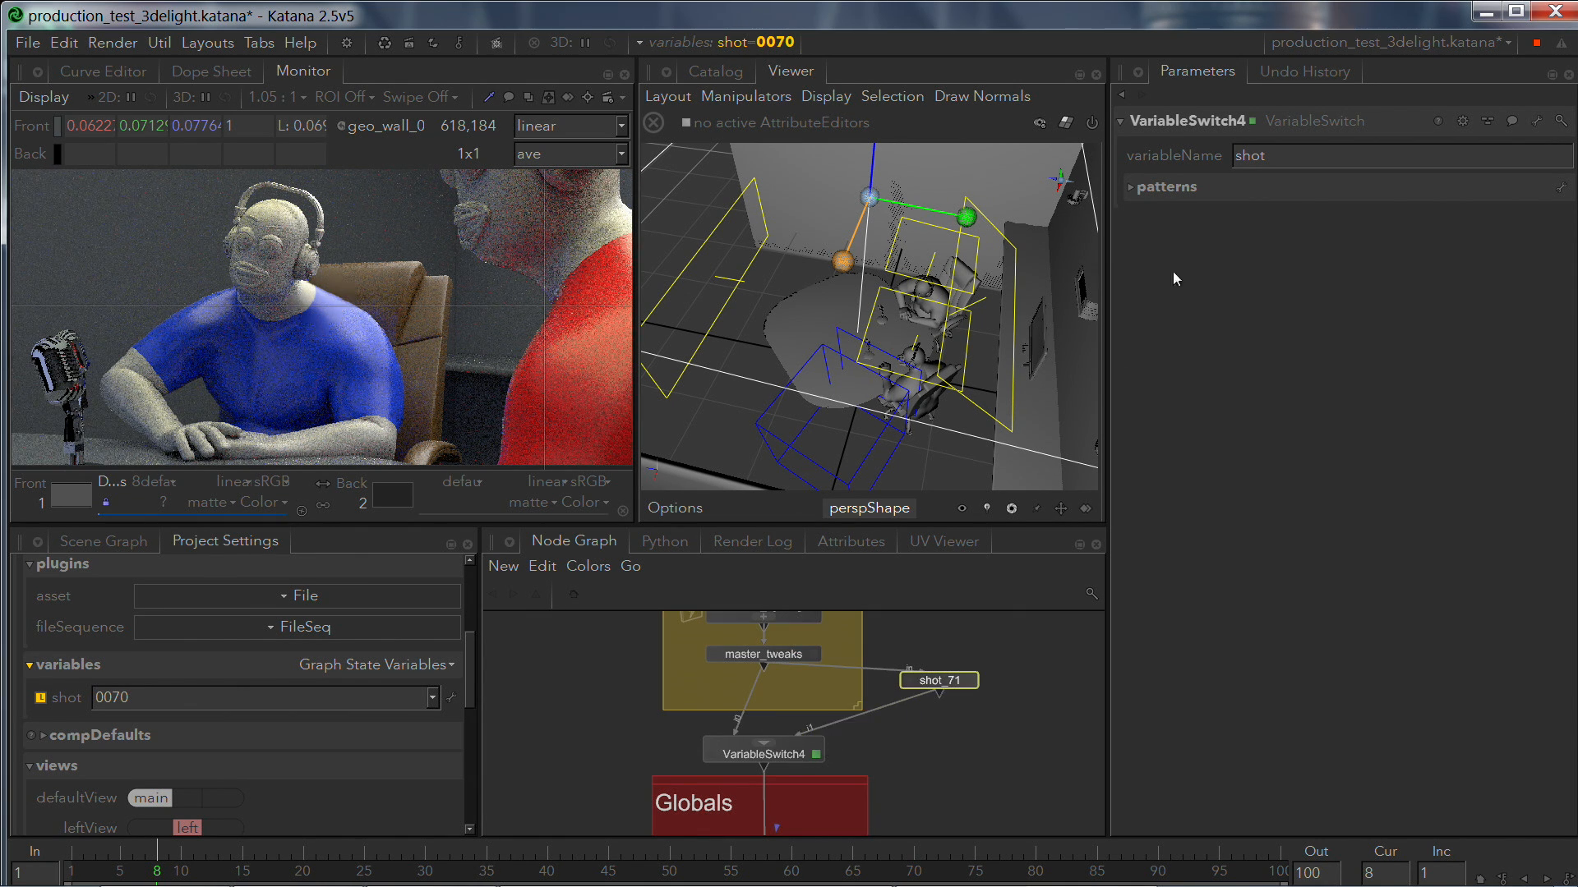
Step: Set VariableSwitch4's i1 pattern to 0070
click(1183, 188)
click(1179, 245)
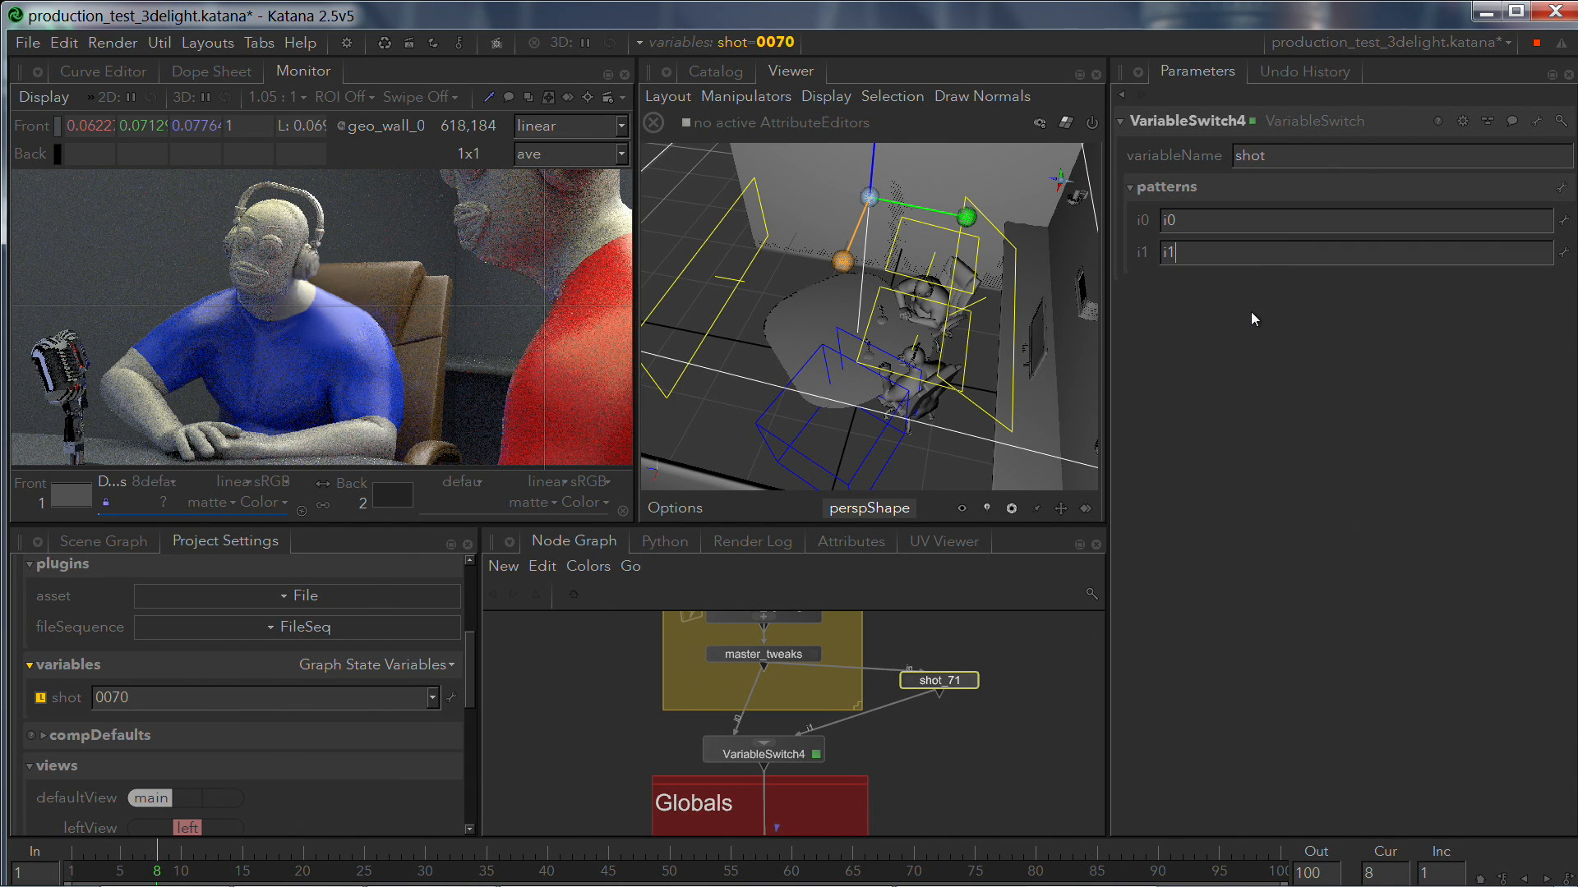
key(BackSpace)
key(BackSpace)
text(0070)
Step: In shot_71, show the incoming scene, adopt key_david for editing and set its intensity to 1
click(969, 680)
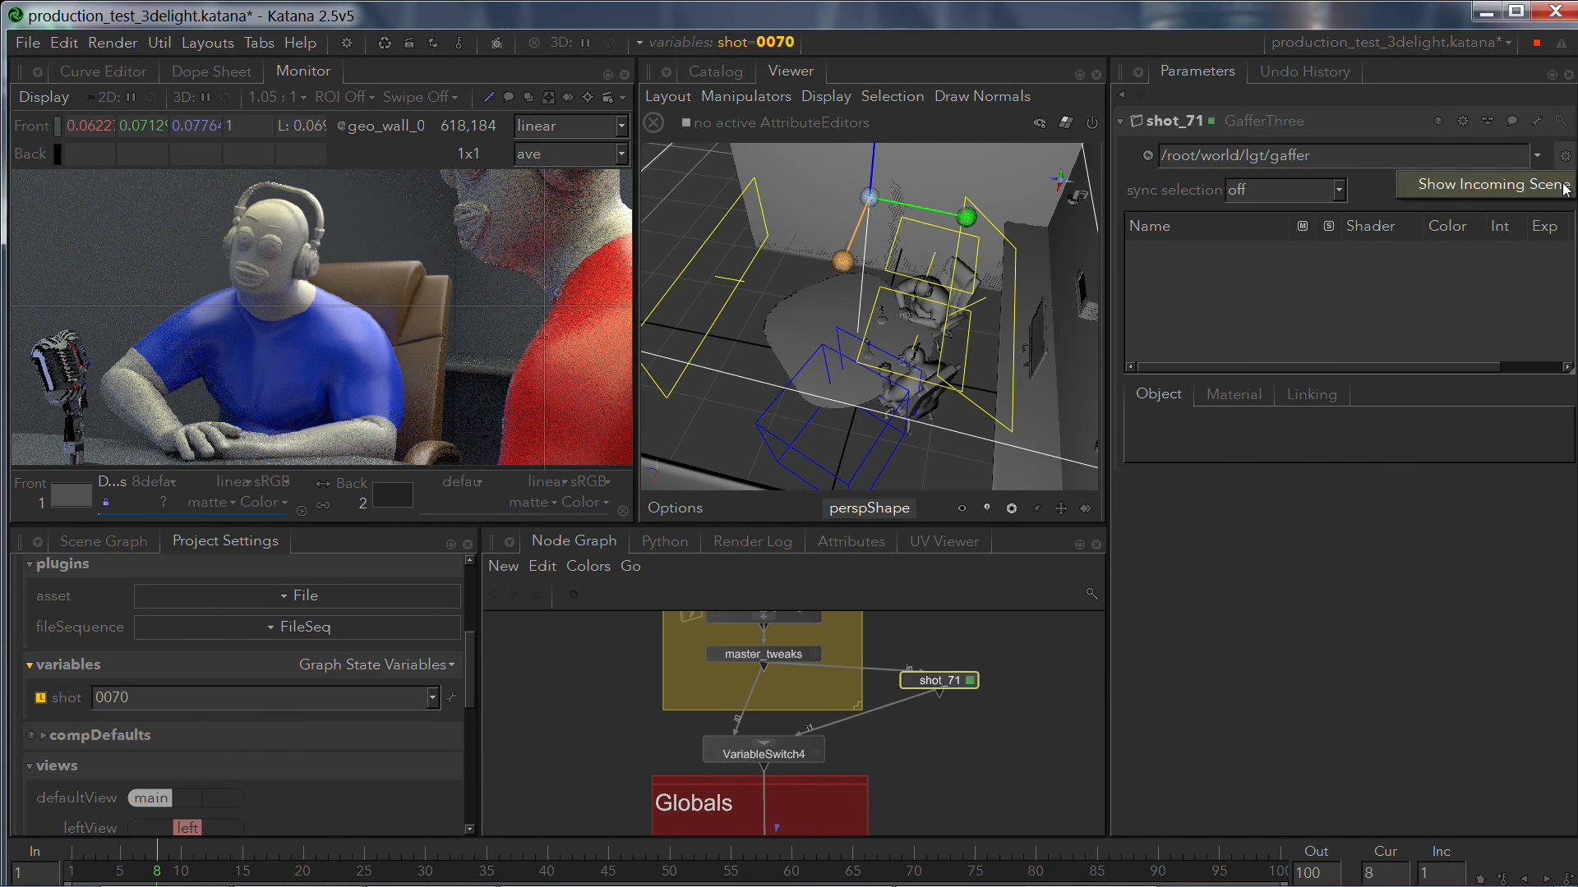
click(1564, 155)
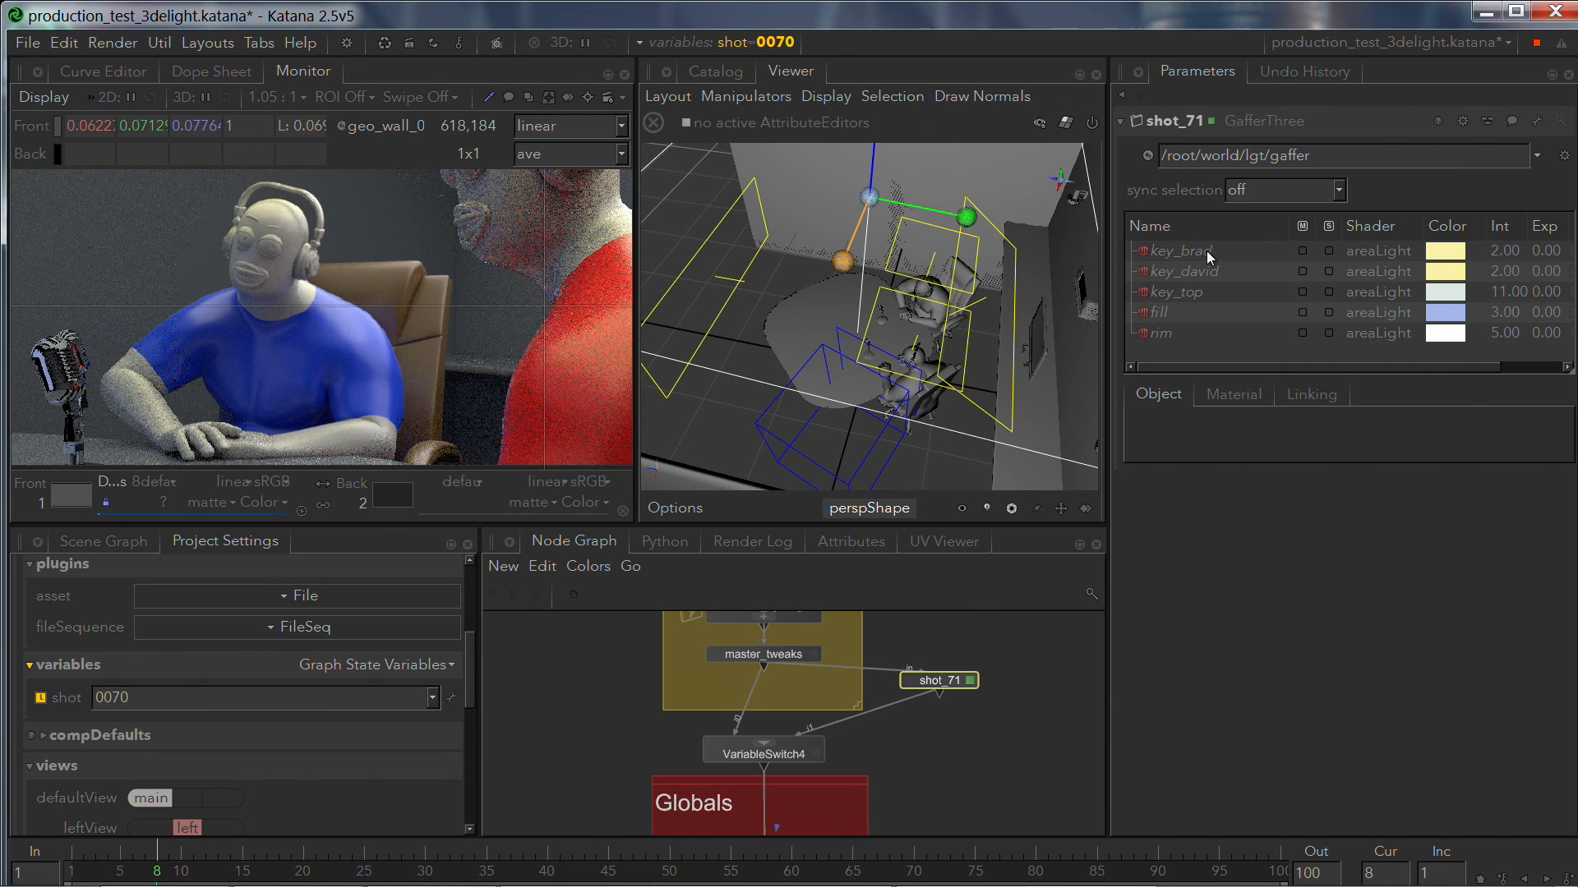
click(1208, 272)
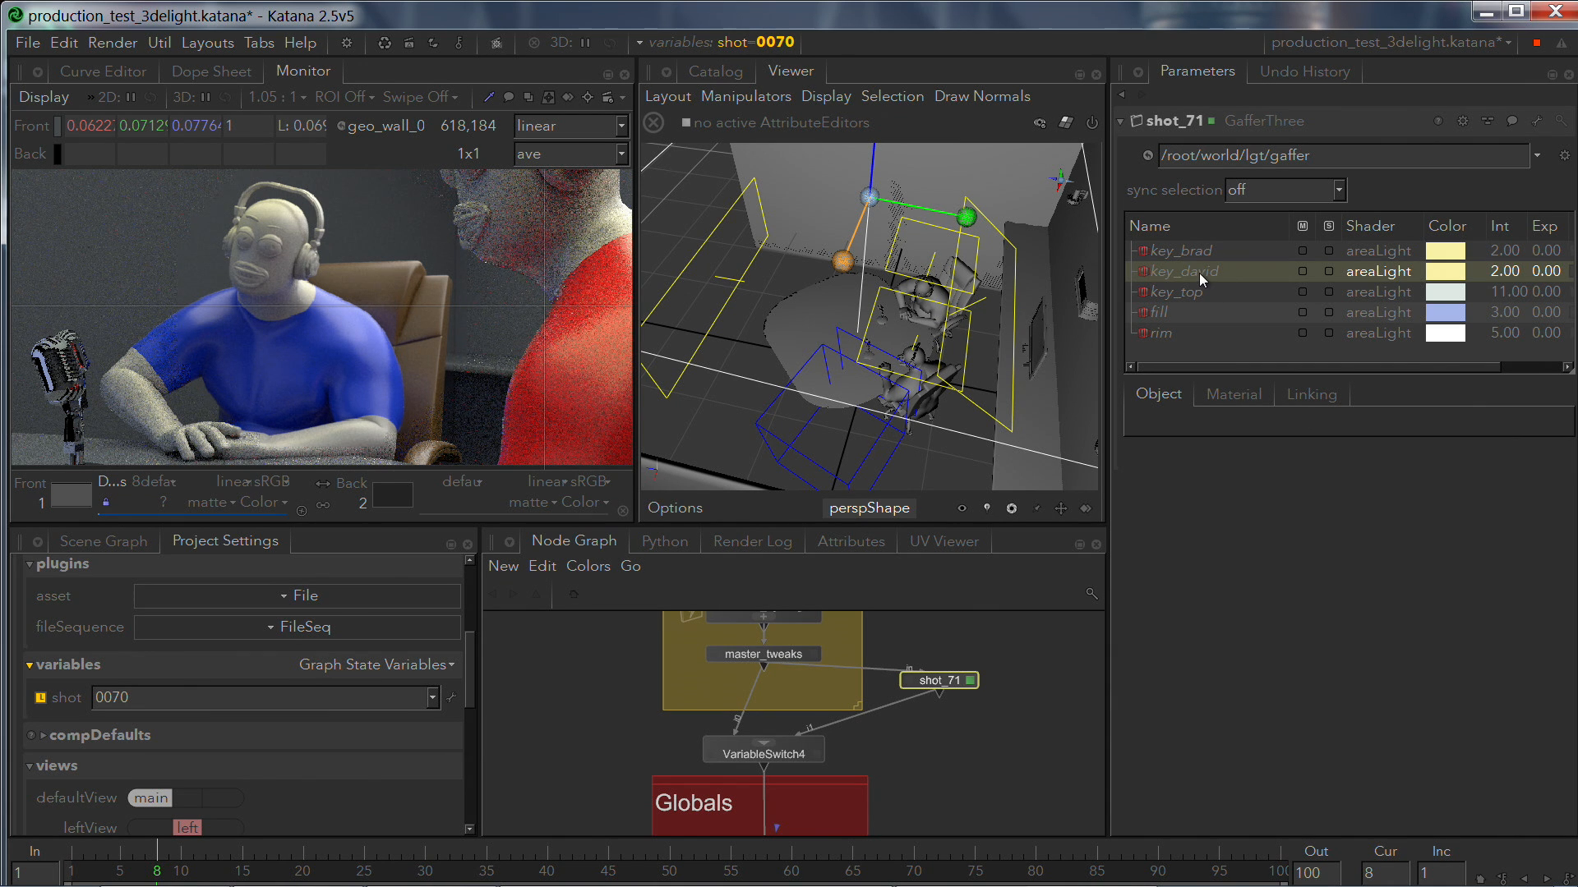
right_click(1200, 273)
mouse_move(1332, 298)
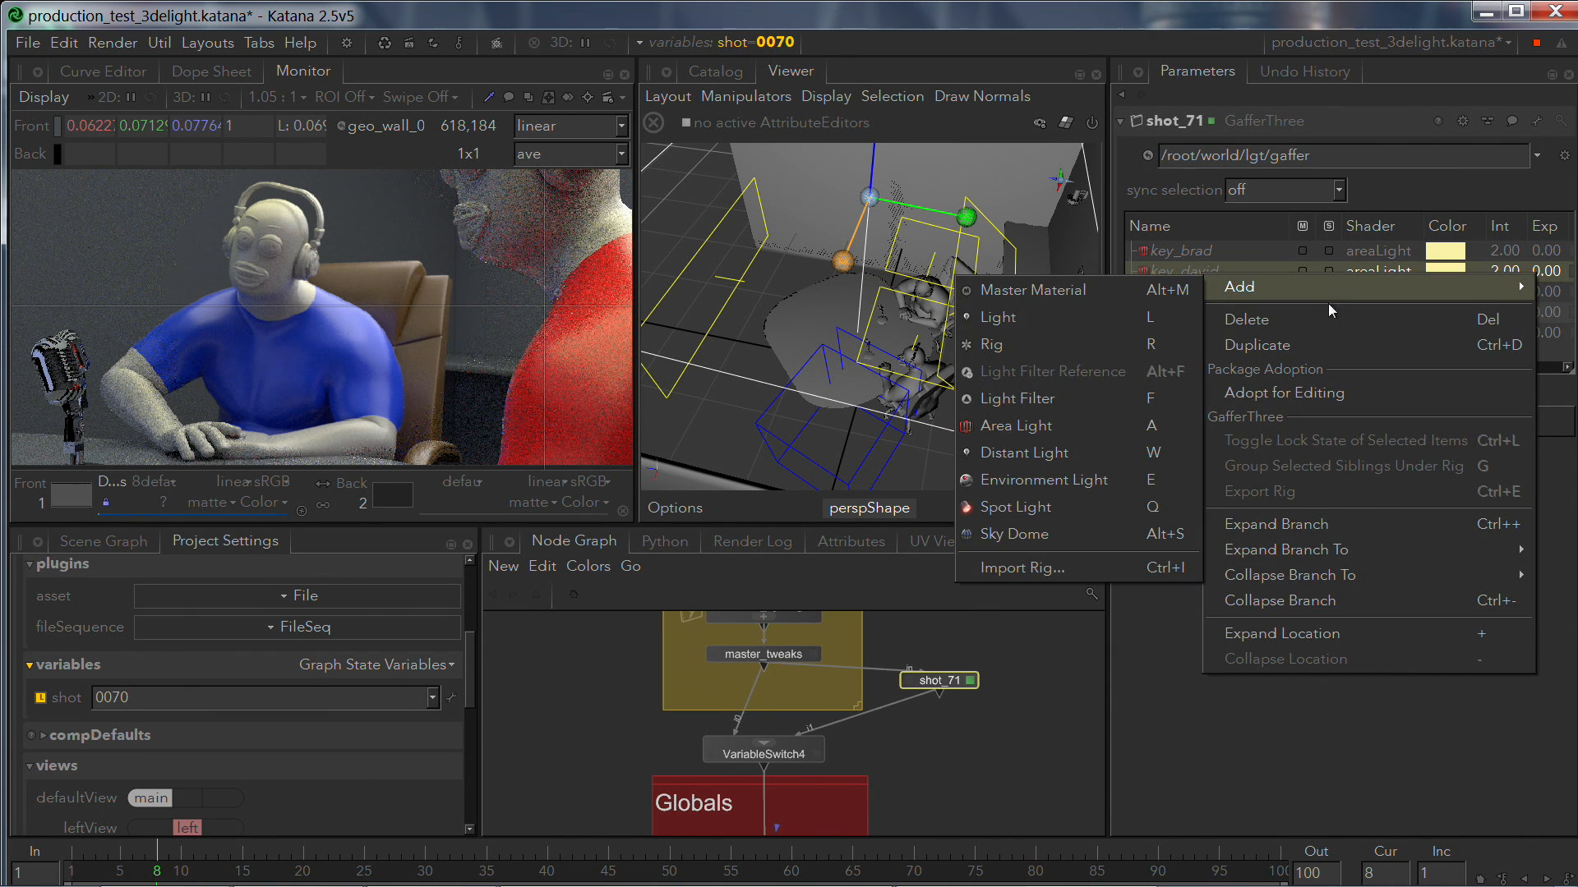
click(1345, 386)
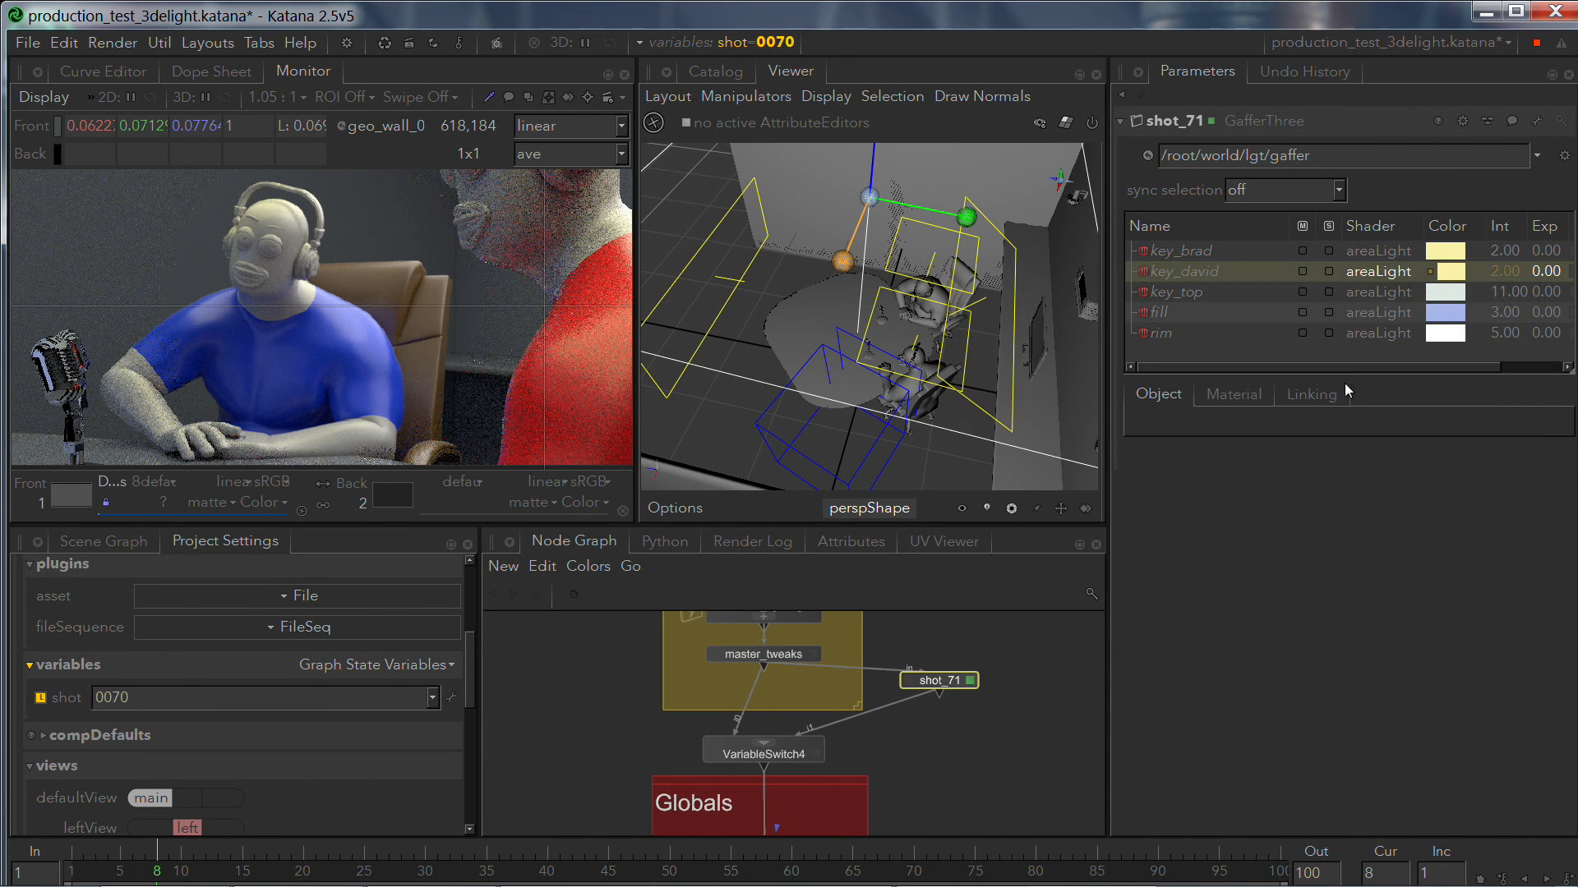
double_click(1509, 271)
double_click(1523, 274)
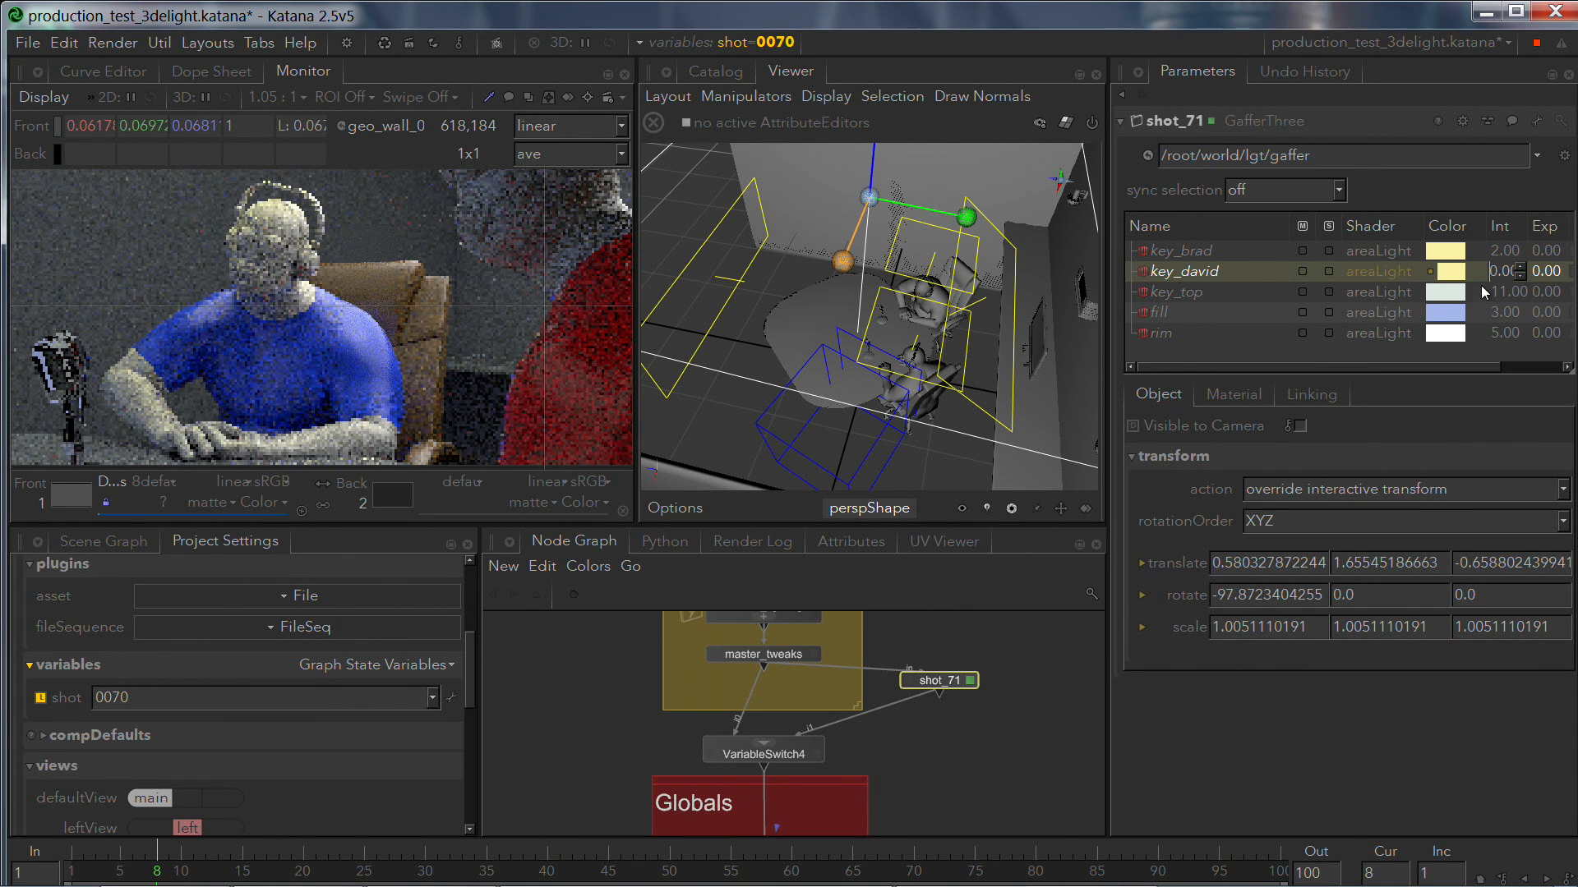
click(1521, 266)
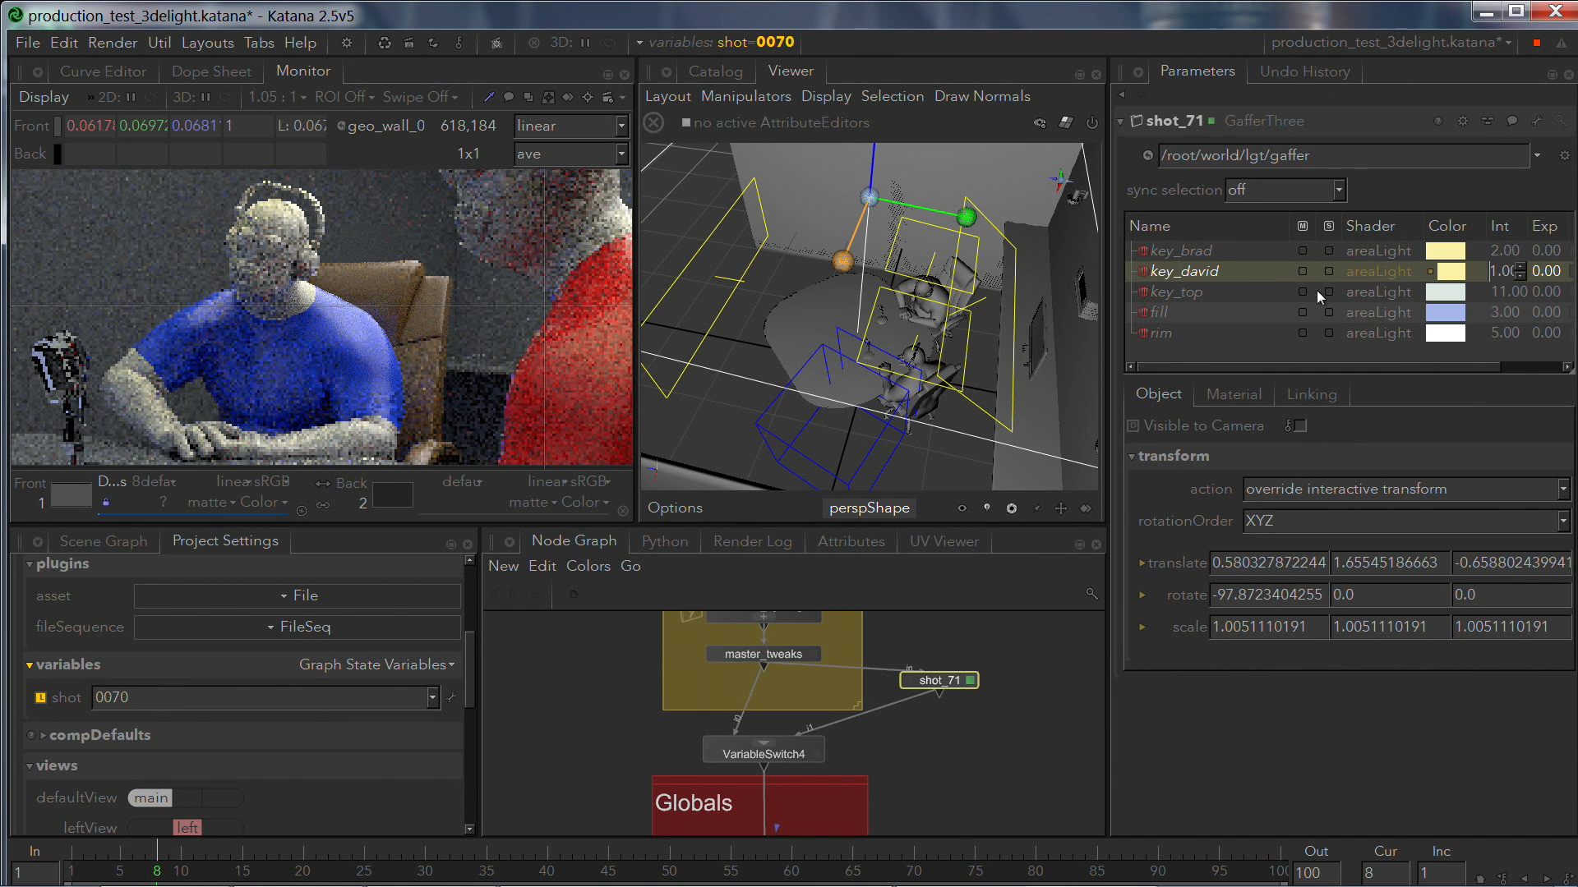
Step: Adopt the rim light for editing in shot_71
click(1230, 331)
right_click(1197, 332)
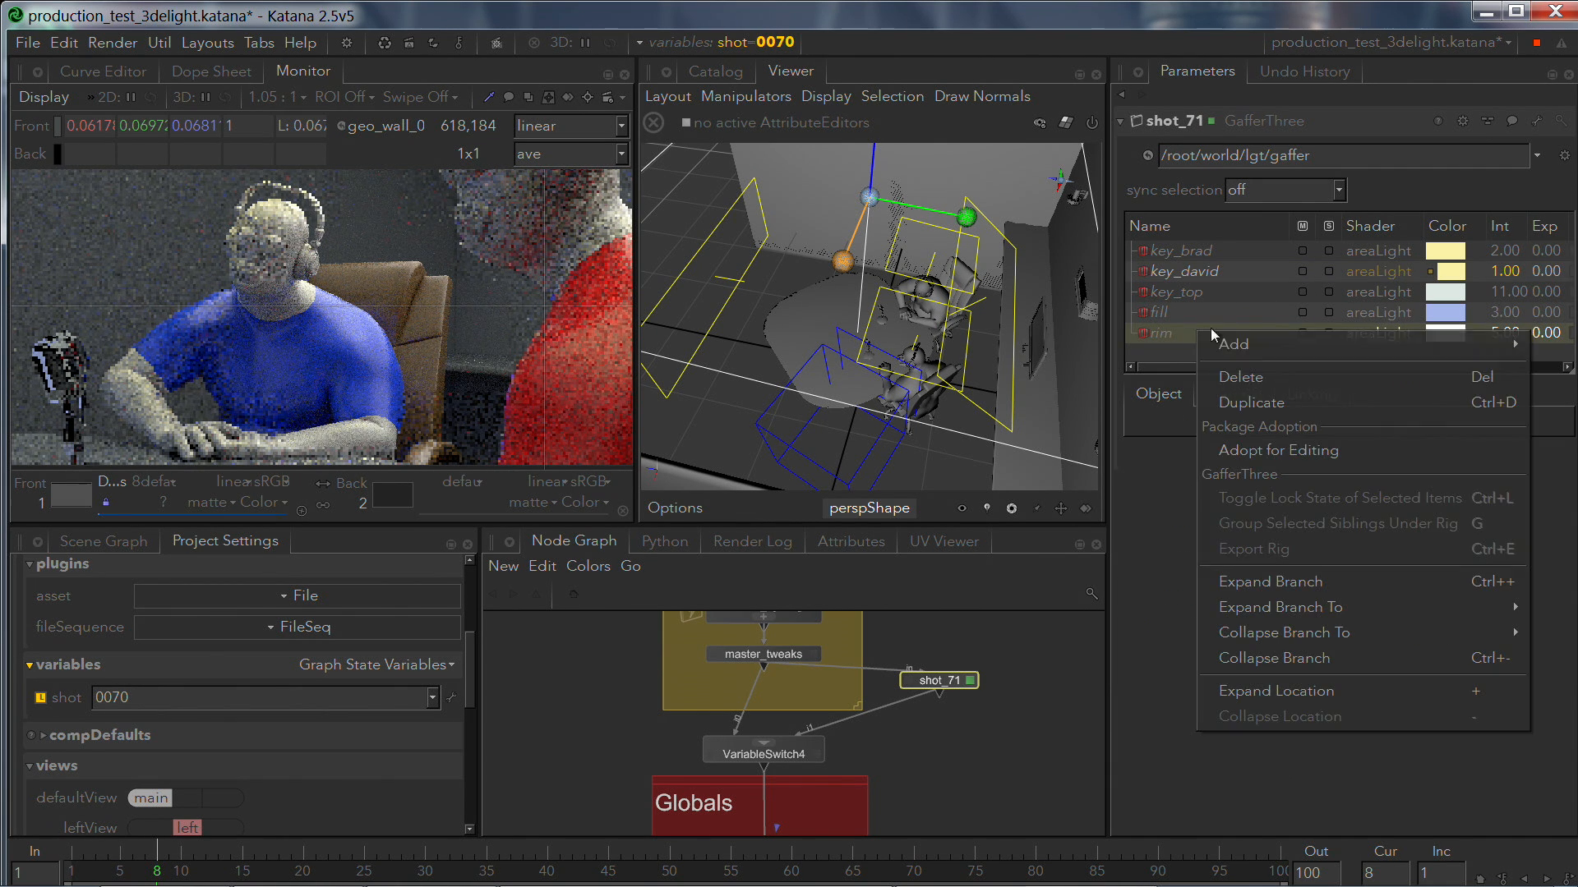
click(1235, 445)
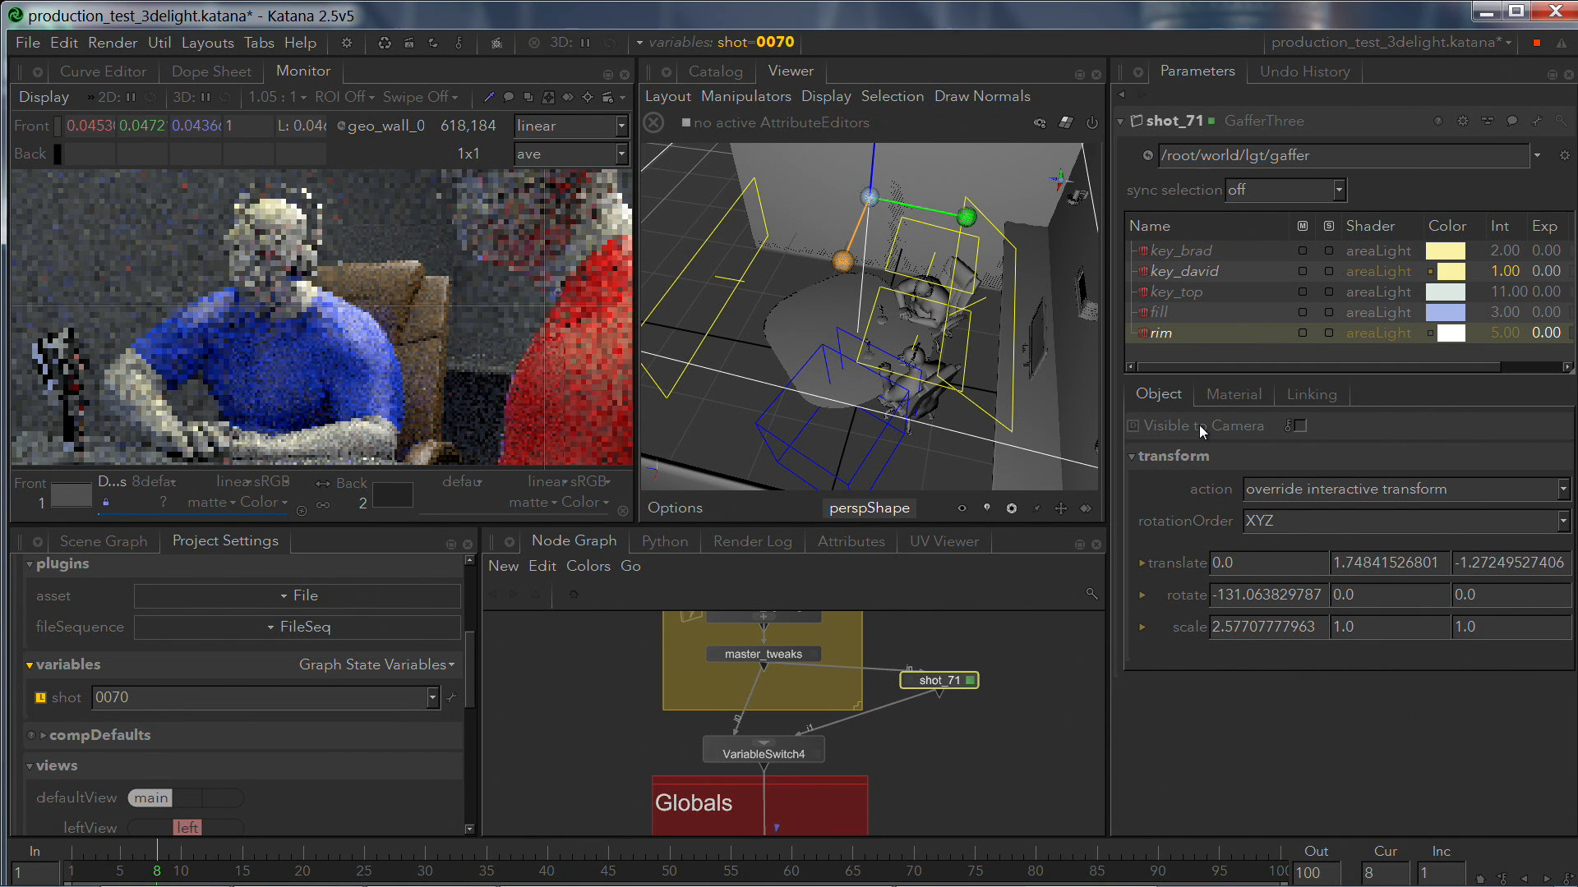
Step: Move the rim light and rotate it about 53 degrees around Y in the viewer
click(1013, 333)
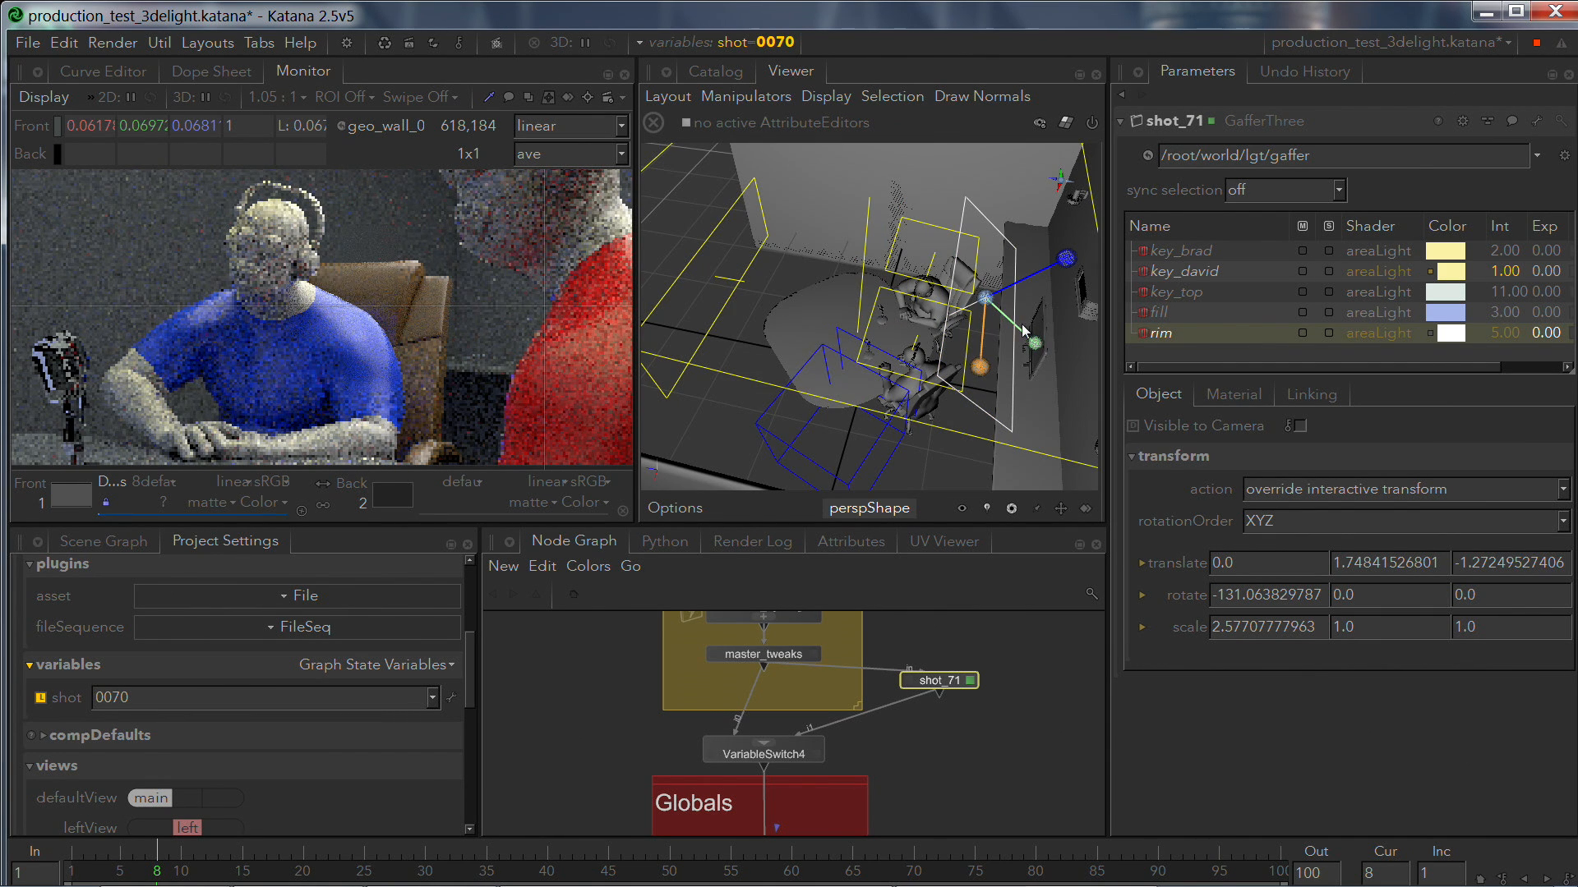
drag(976, 367, 1009, 294)
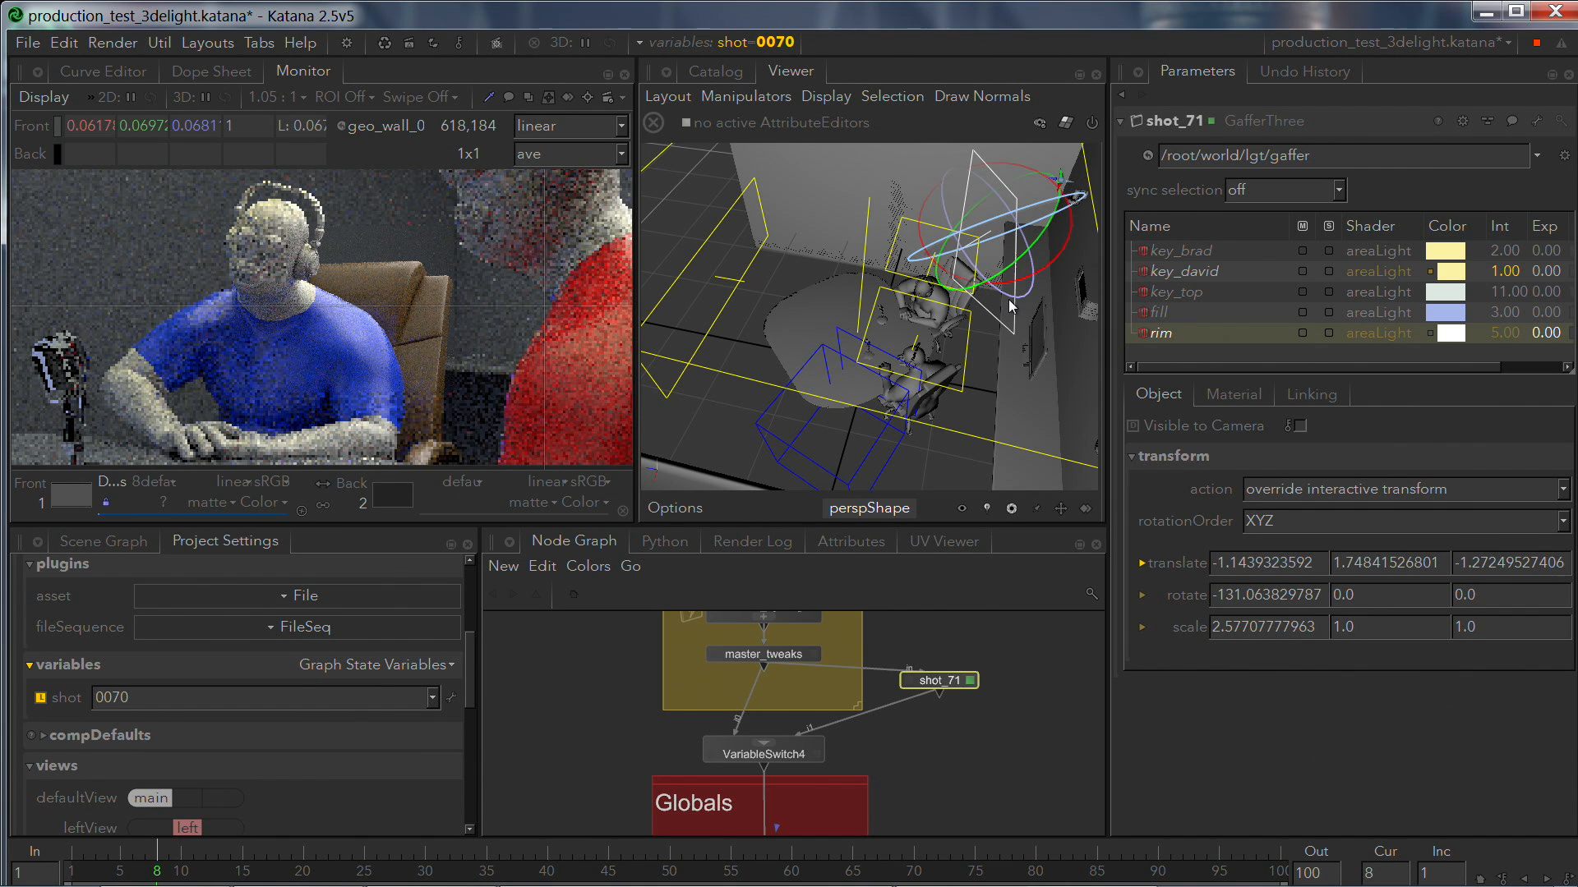
key(e)
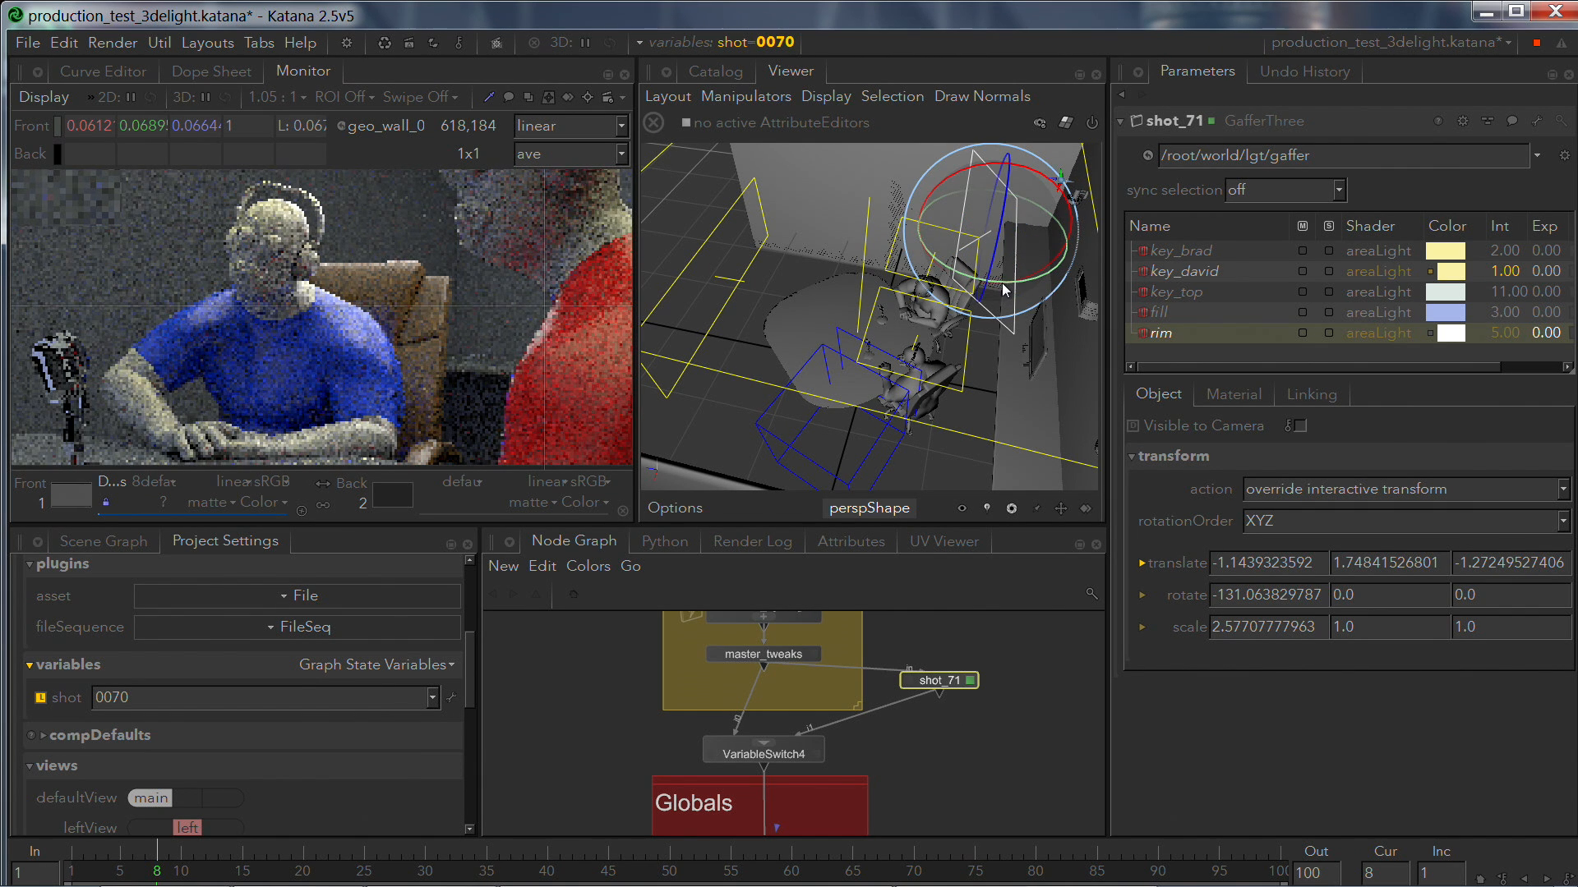
drag(1028, 289, 1032, 288)
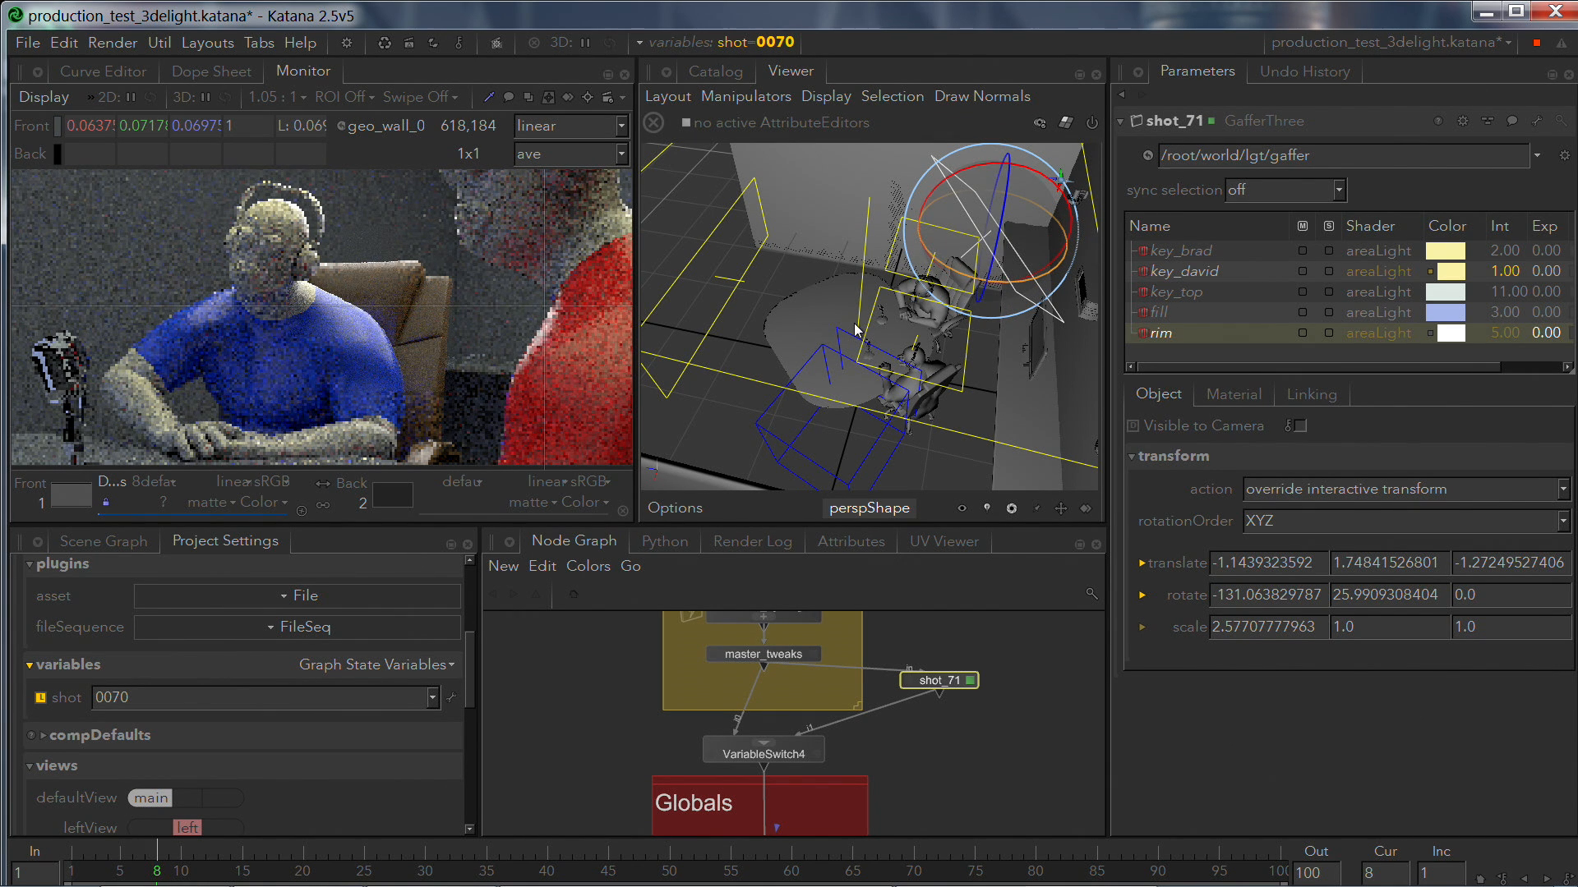
drag(1018, 280, 1009, 277)
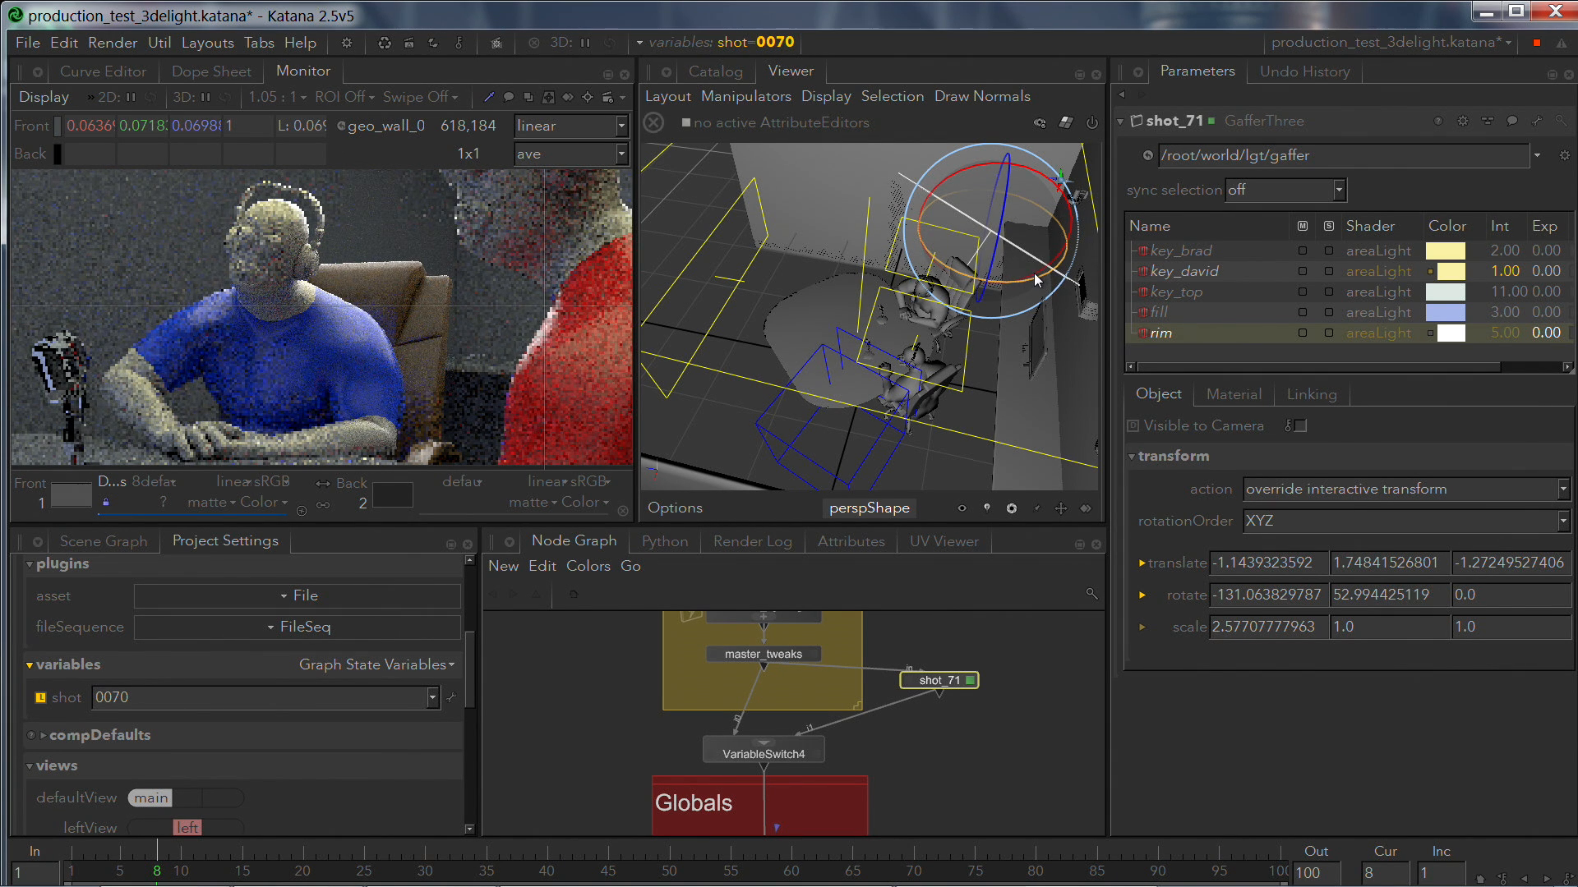
drag(1037, 280, 1033, 281)
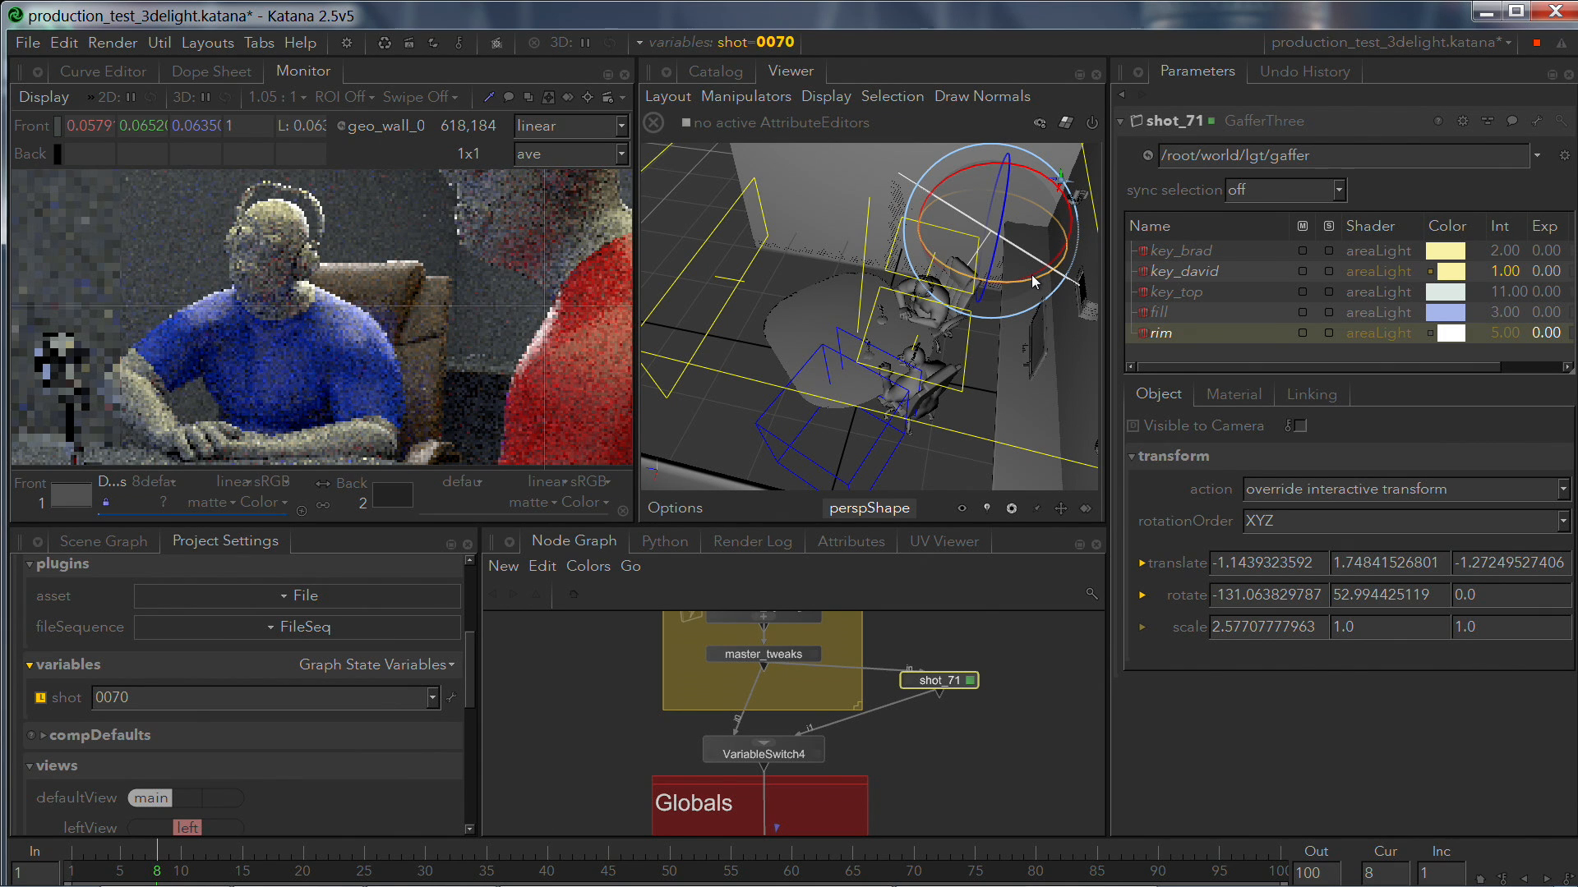
key(w)
drag(1050, 257, 1047, 274)
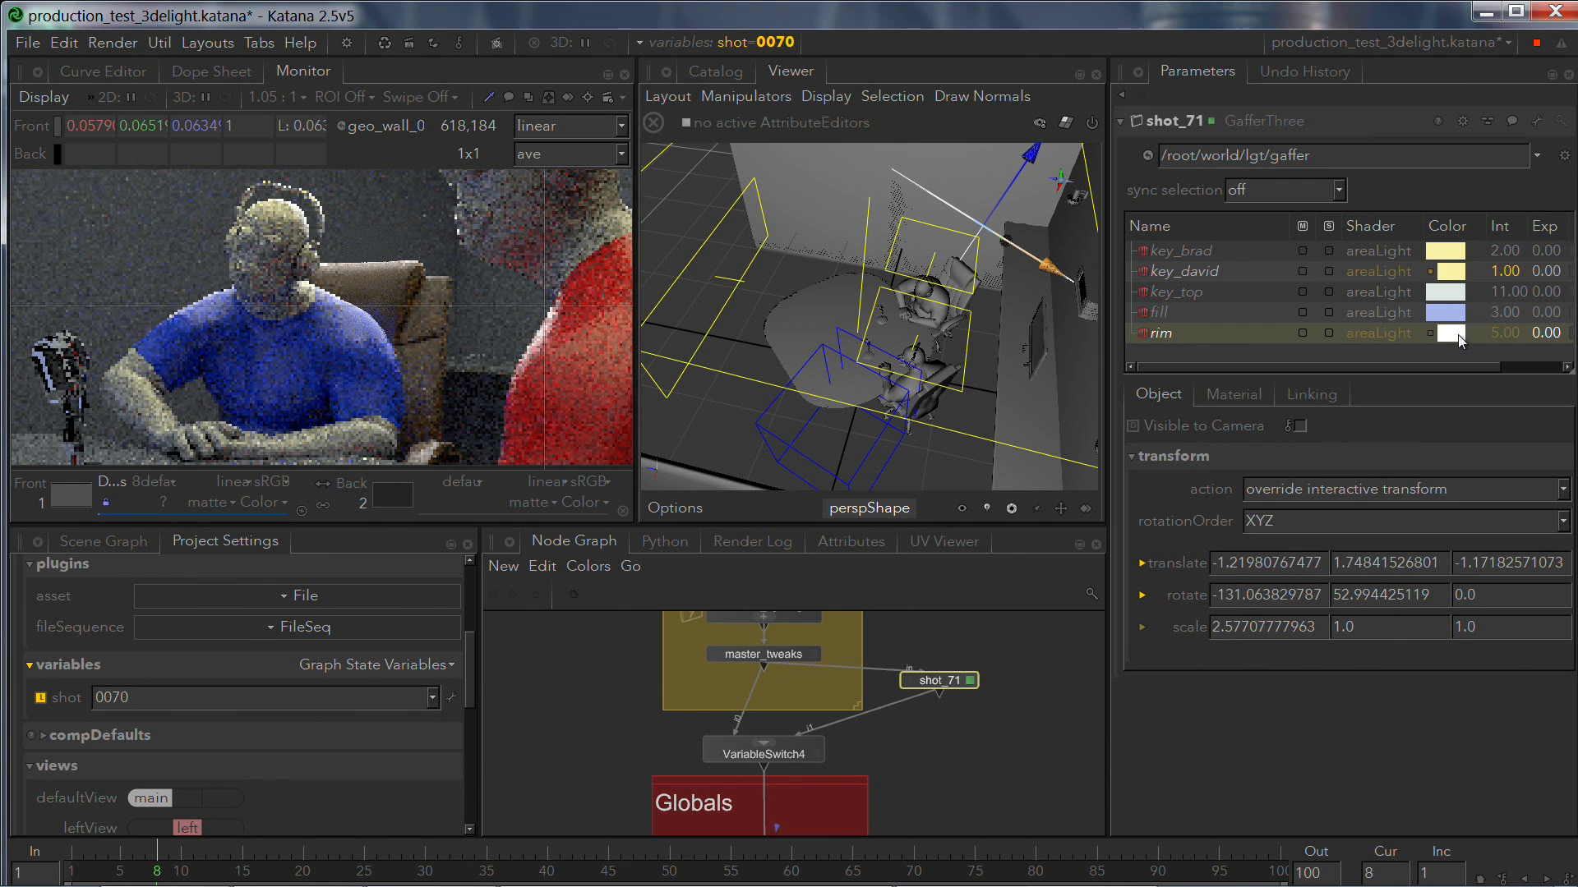
Step: Set the rim light's color to bright green
click(1454, 335)
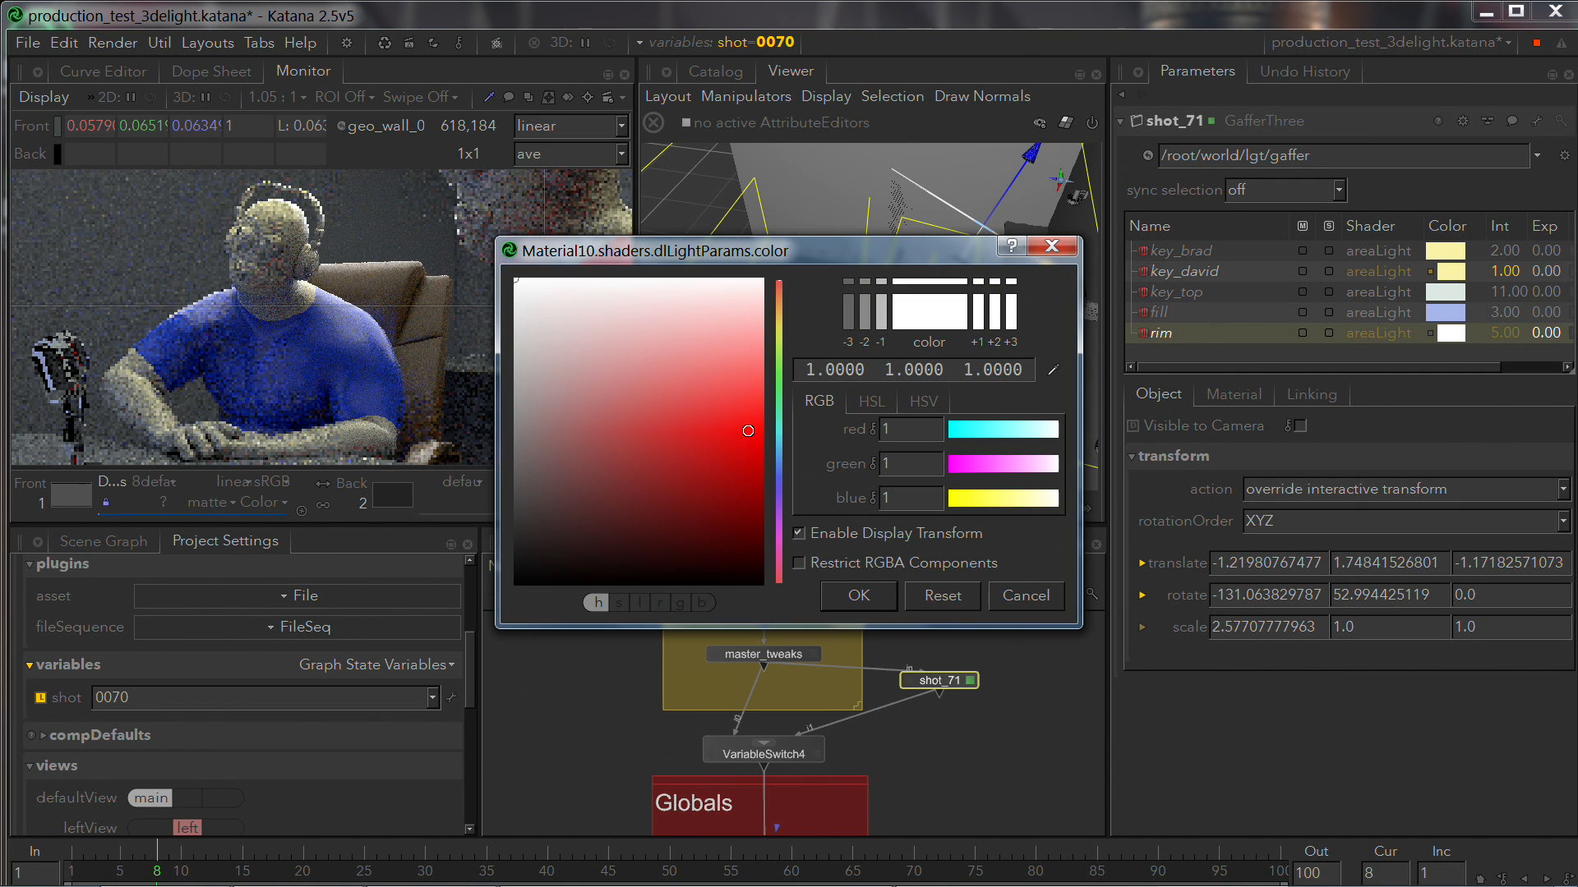
click(748, 433)
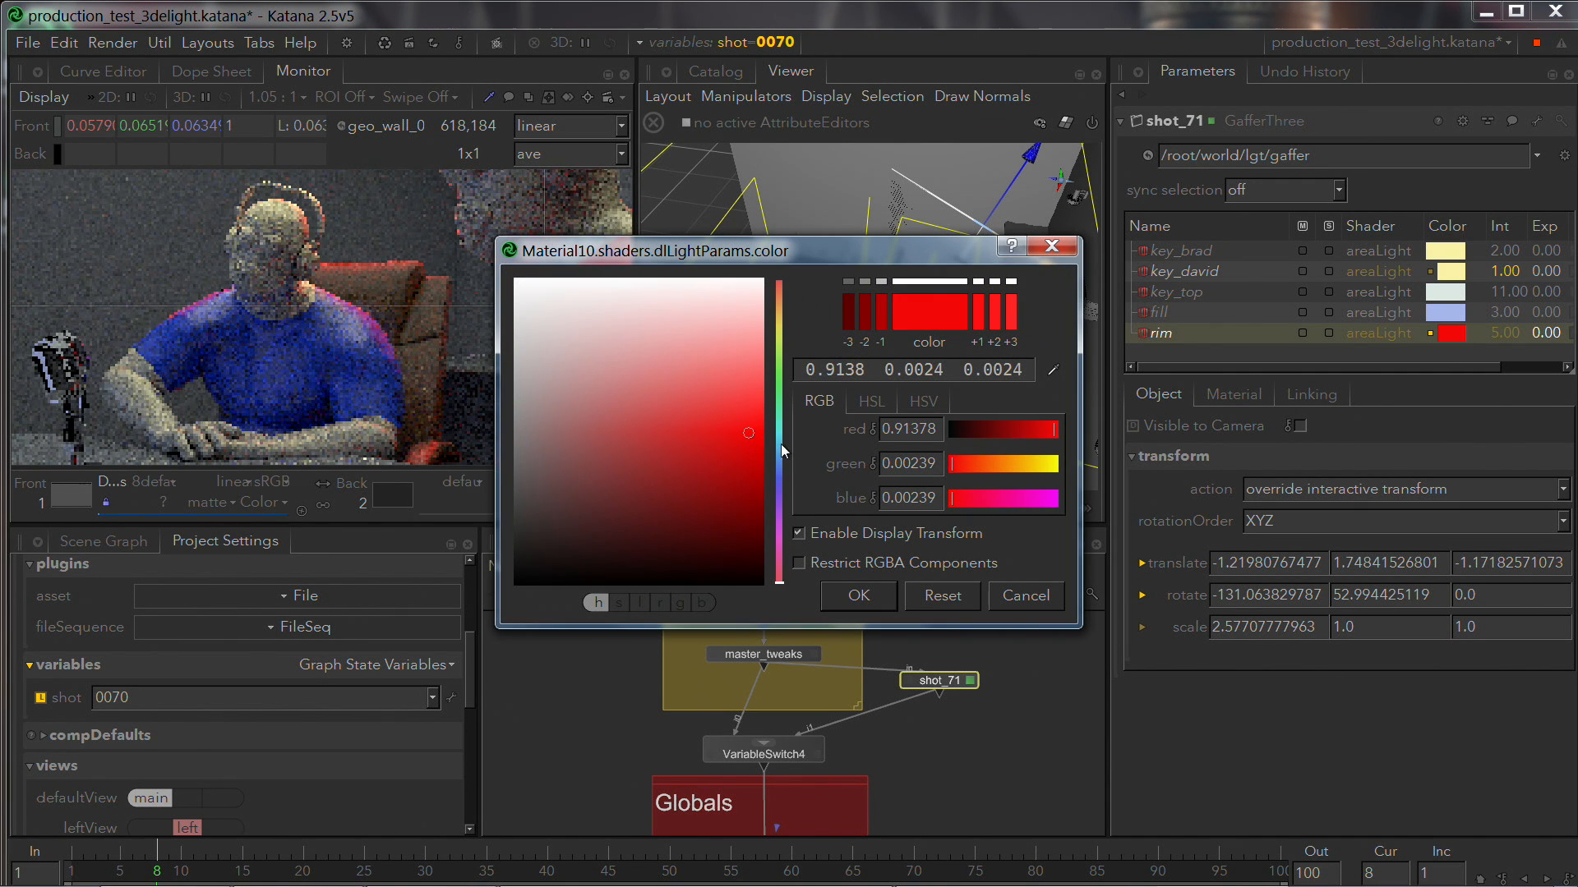
click(779, 373)
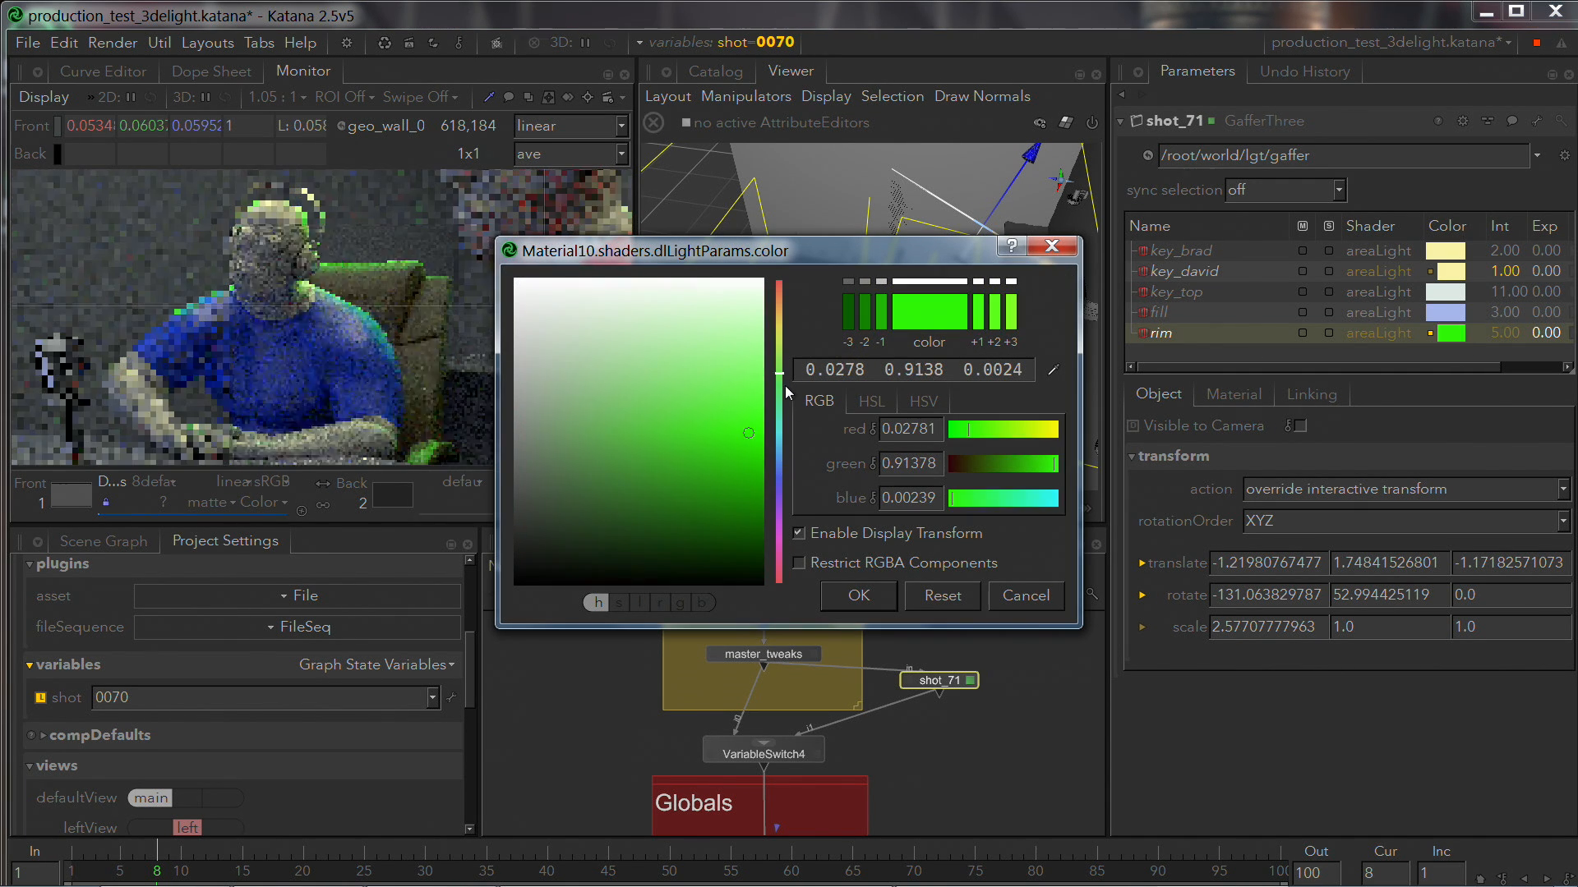
click(871, 599)
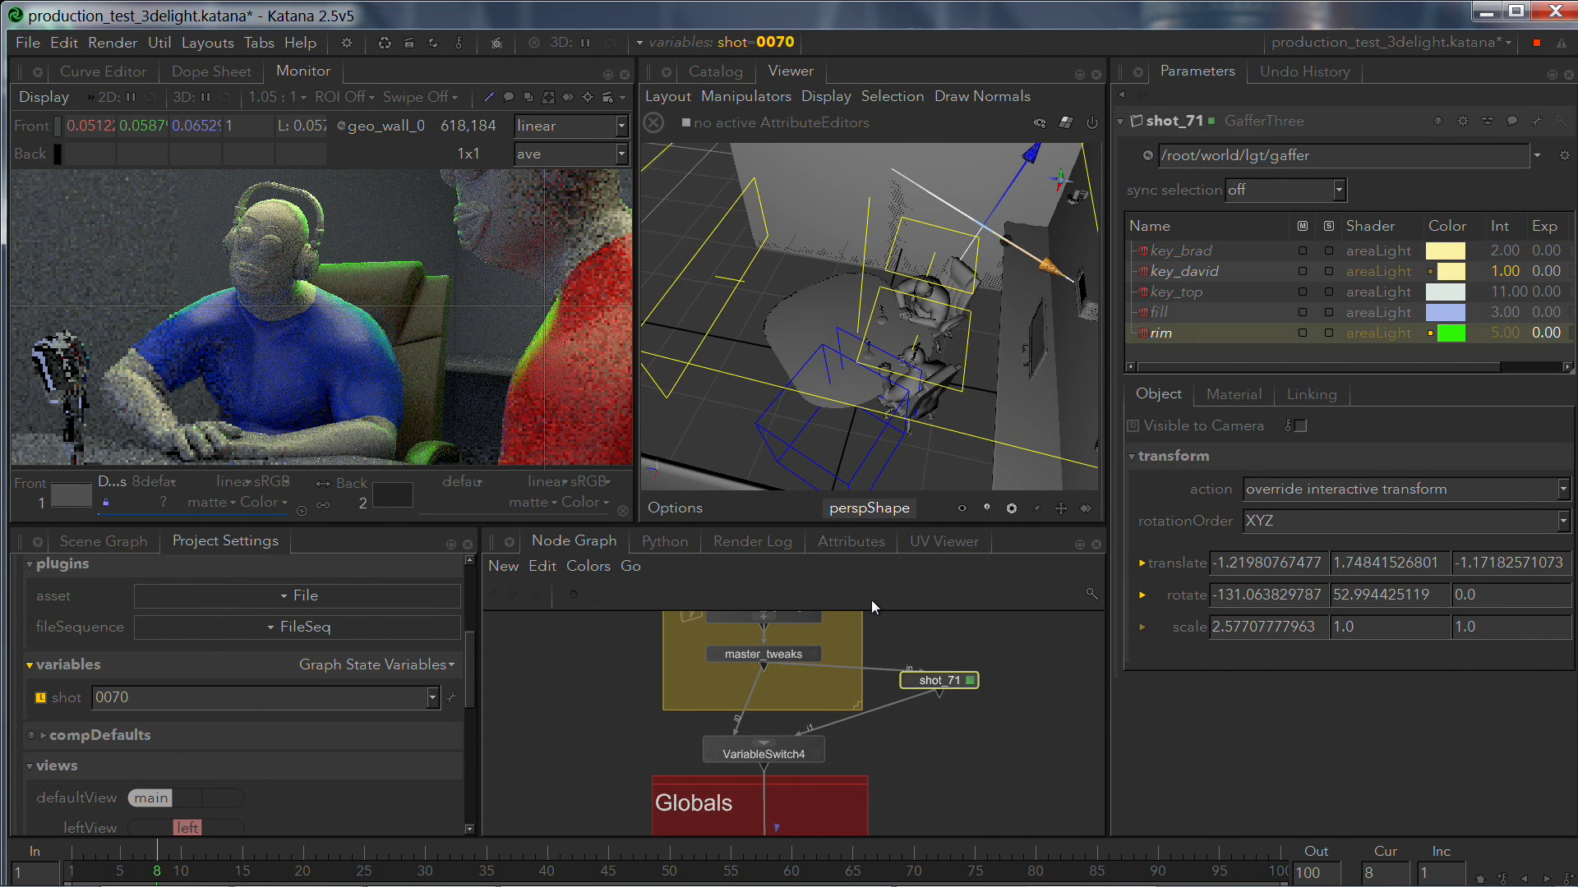
Step: Switch the shot graph state variable to 0010
click(1220, 270)
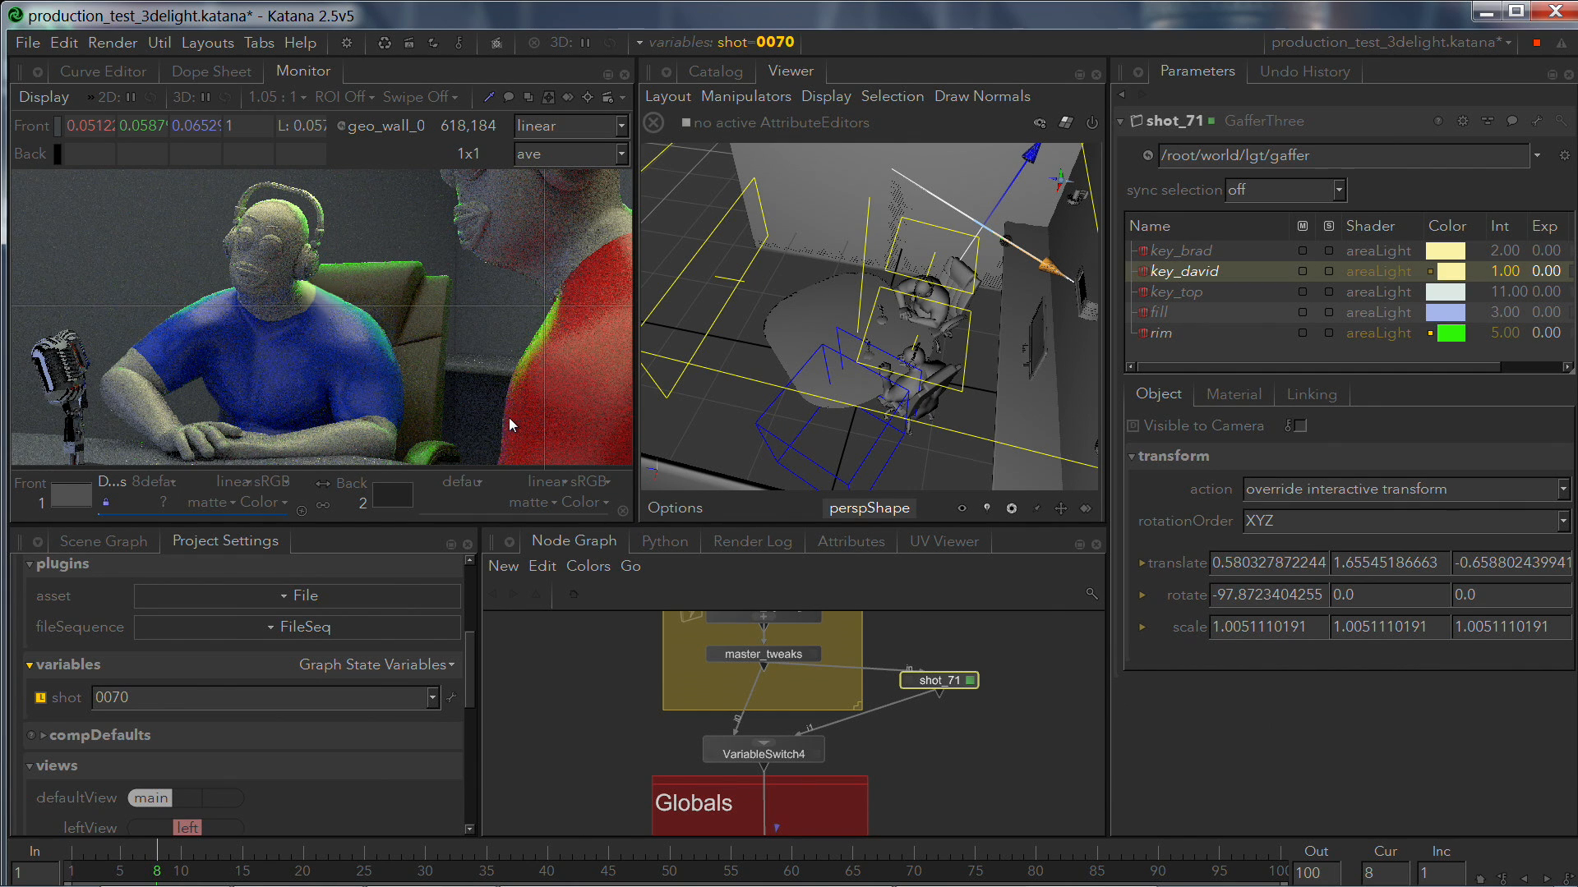
click(781, 46)
click(858, 146)
click(846, 170)
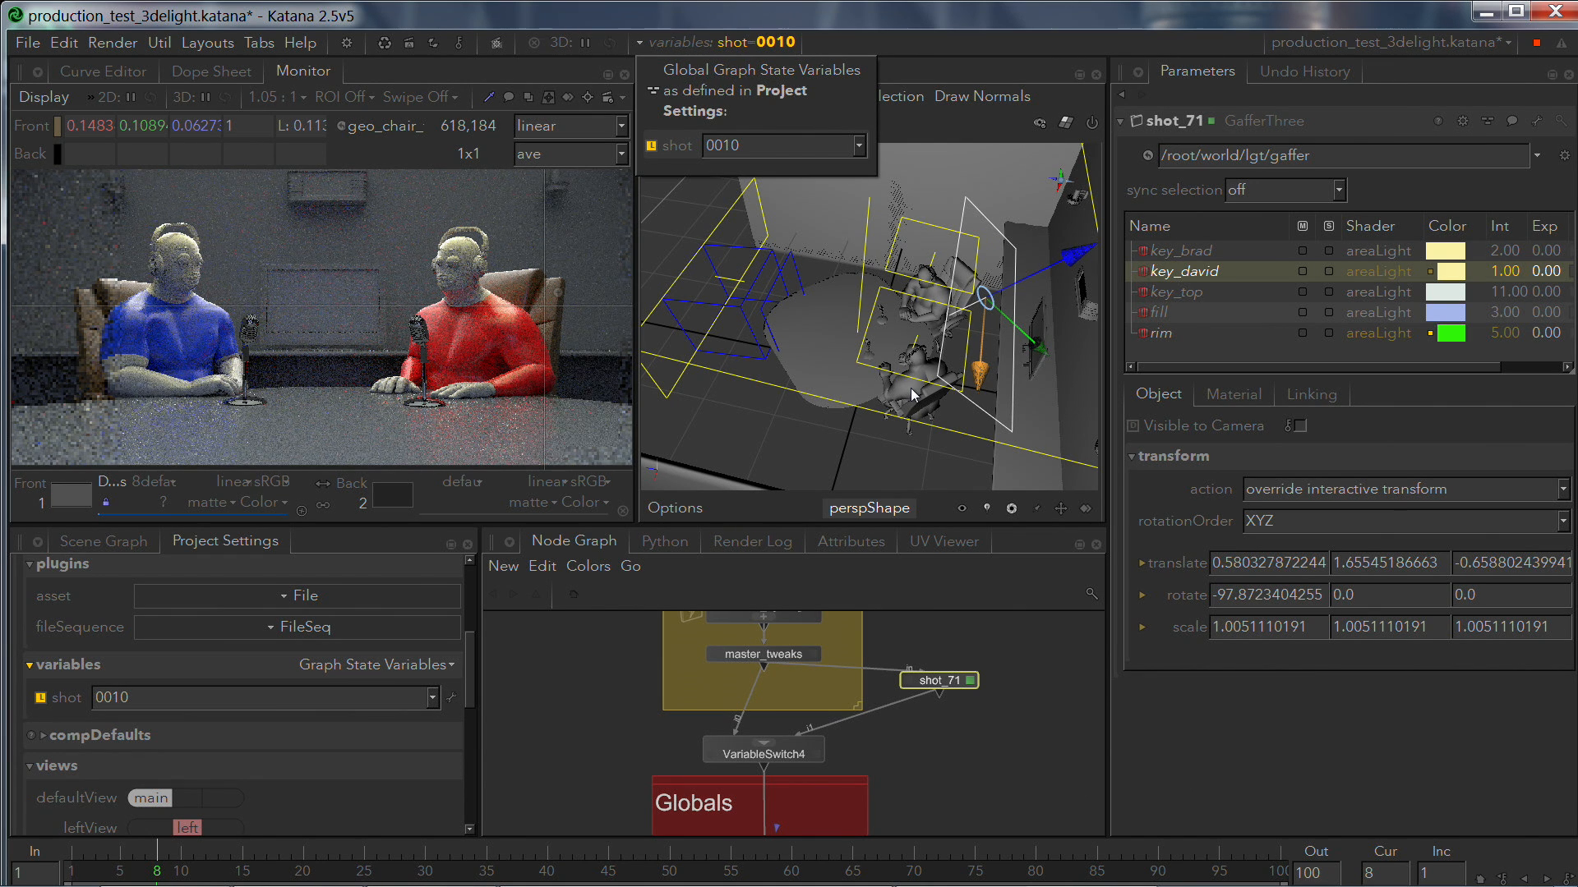
Step: Switch the shot graph state variable to 0020
click(1026, 679)
click(949, 681)
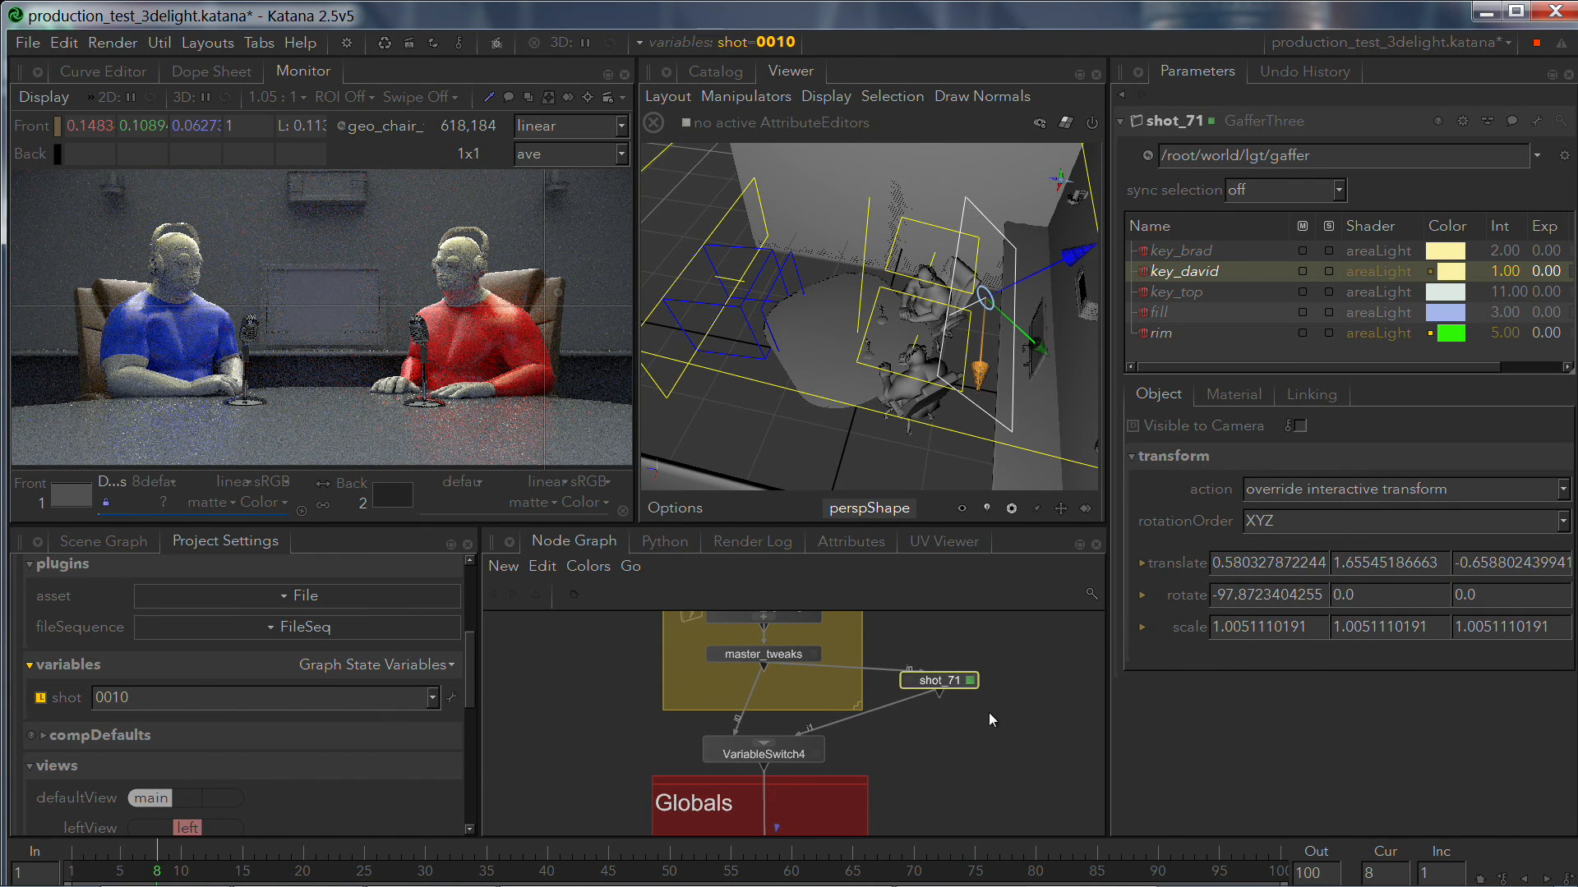
mouse_move(795, 47)
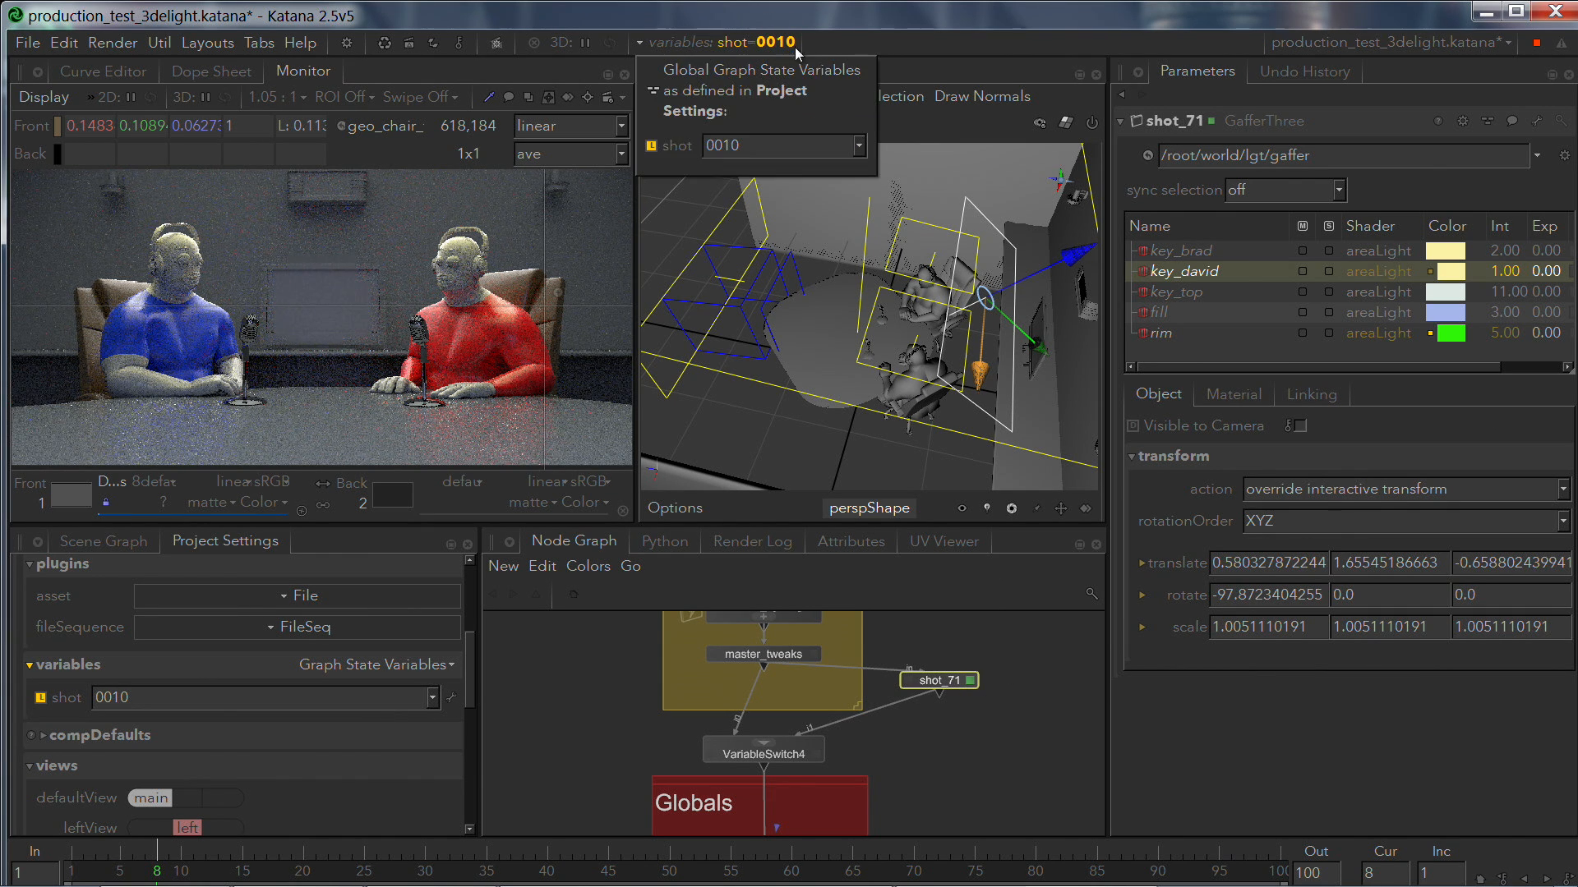
click(859, 146)
click(840, 180)
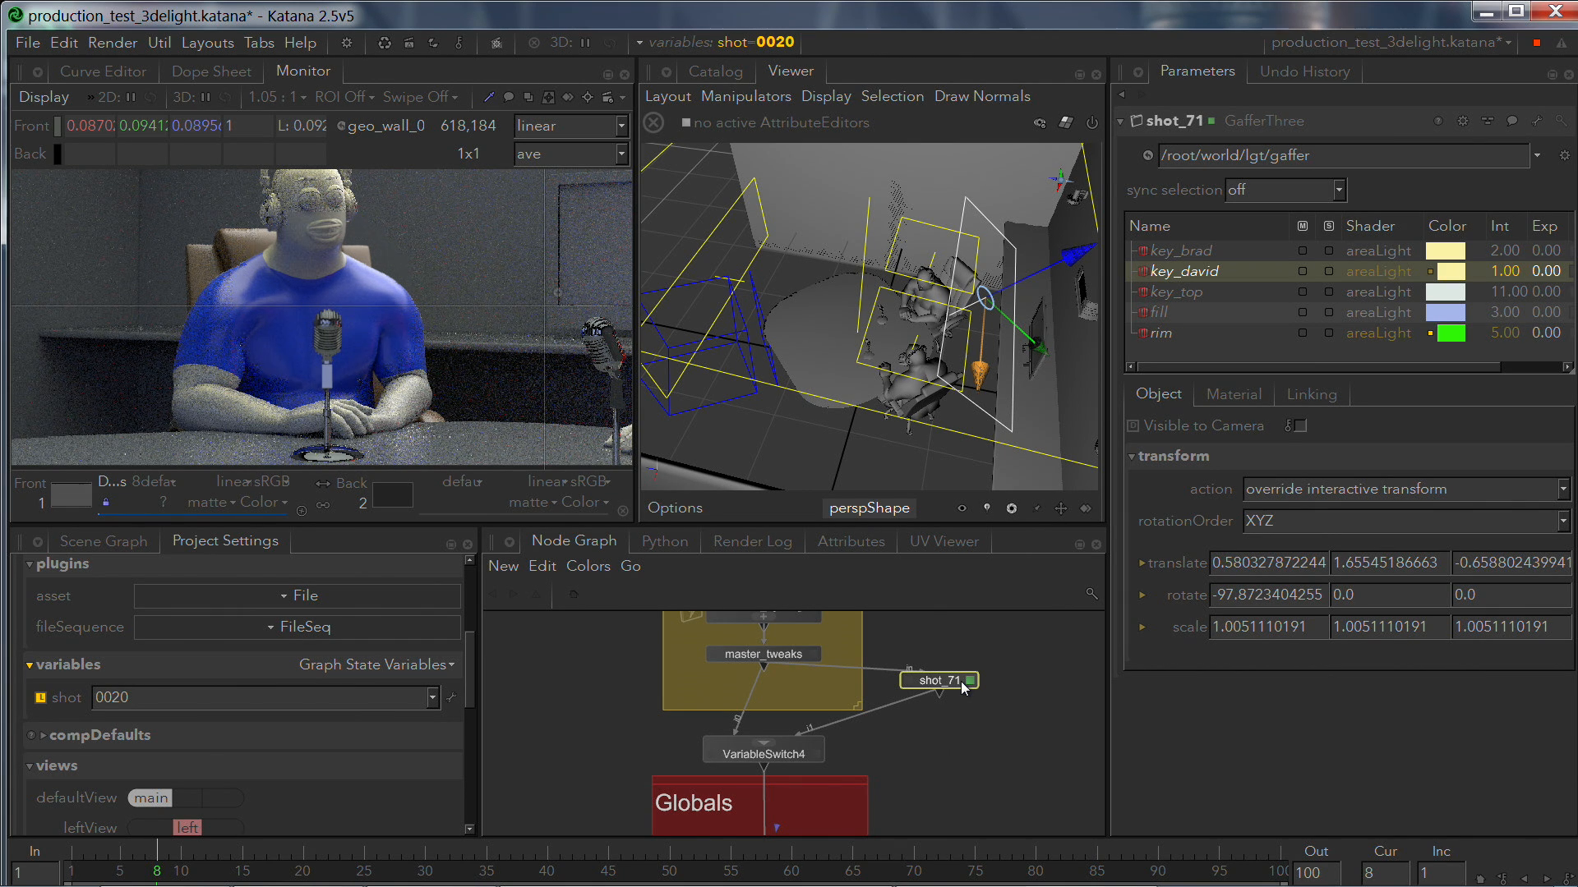
Step: Rename the shot GafferThree node to shot_070
drag(954, 679, 944, 666)
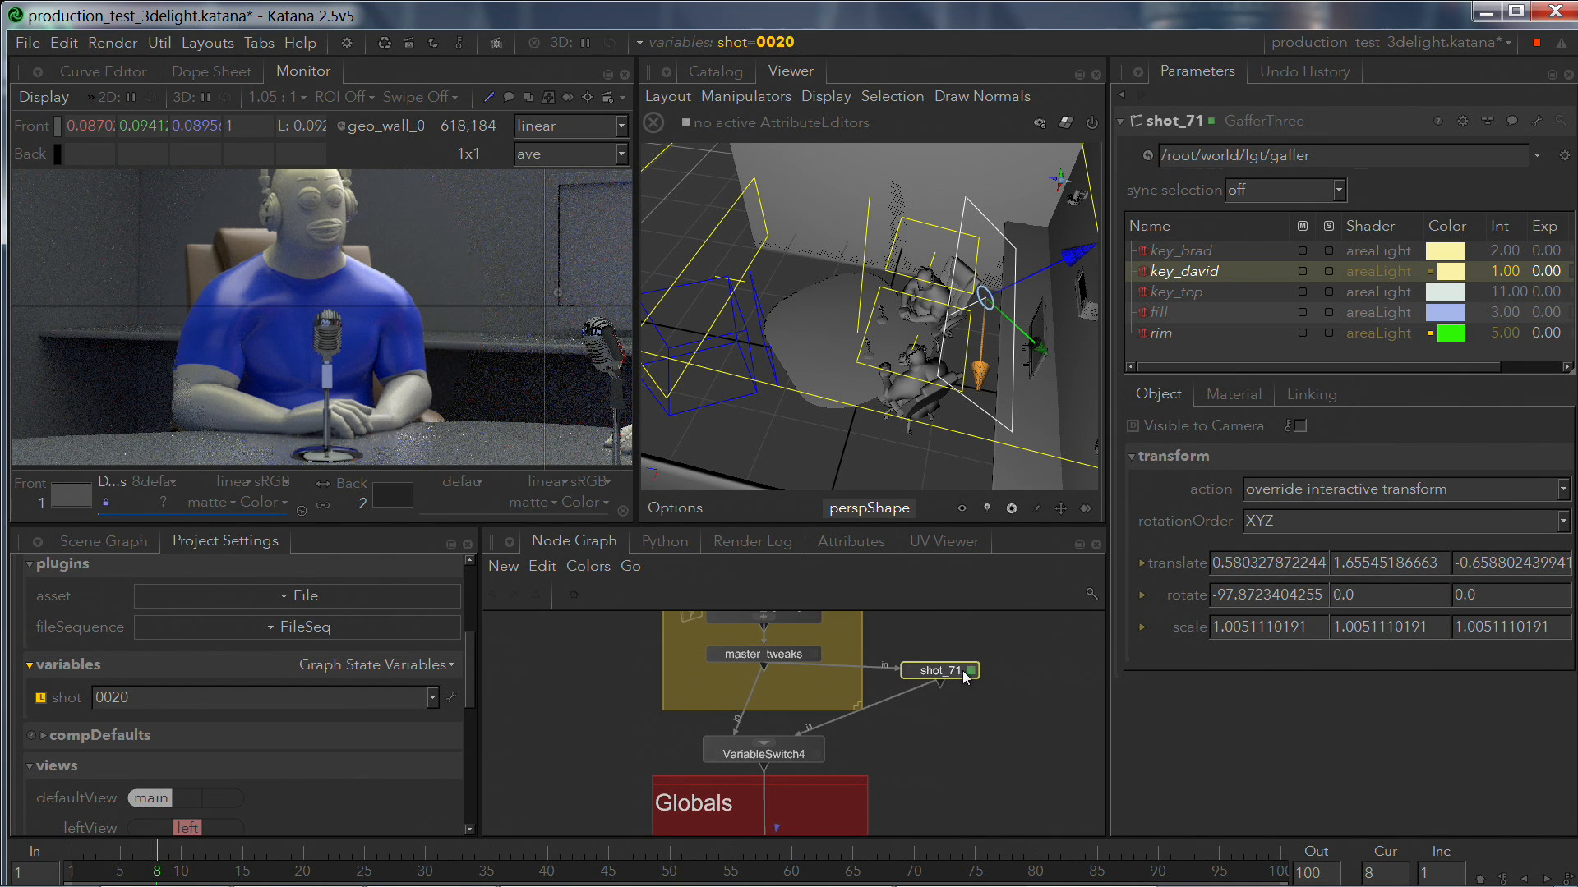
key(v)
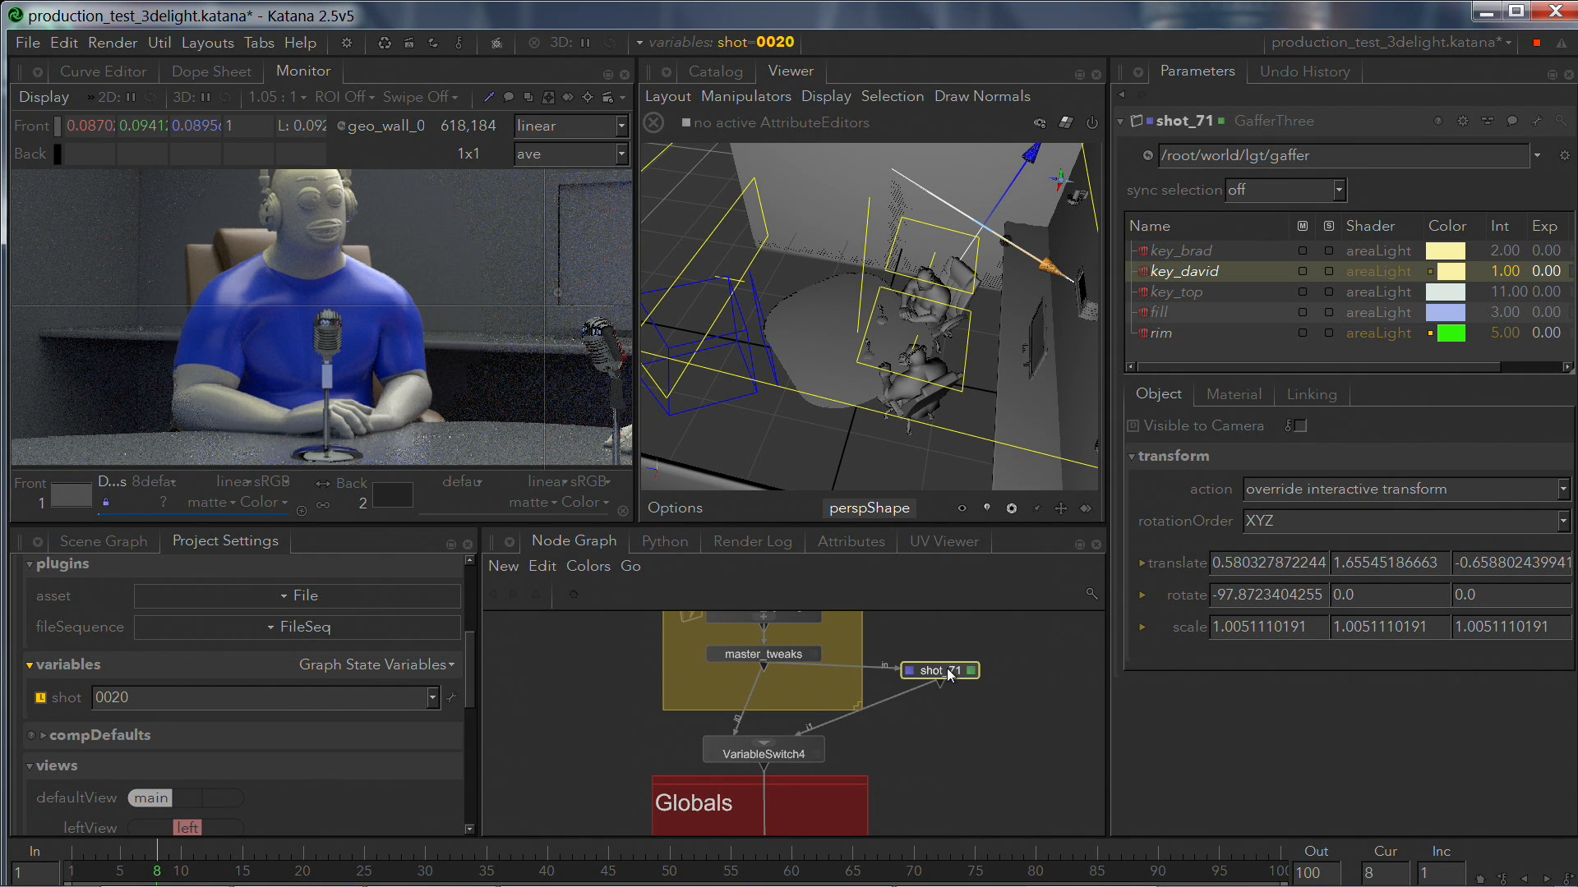
key(n)
text(shot_070)
key(Return)
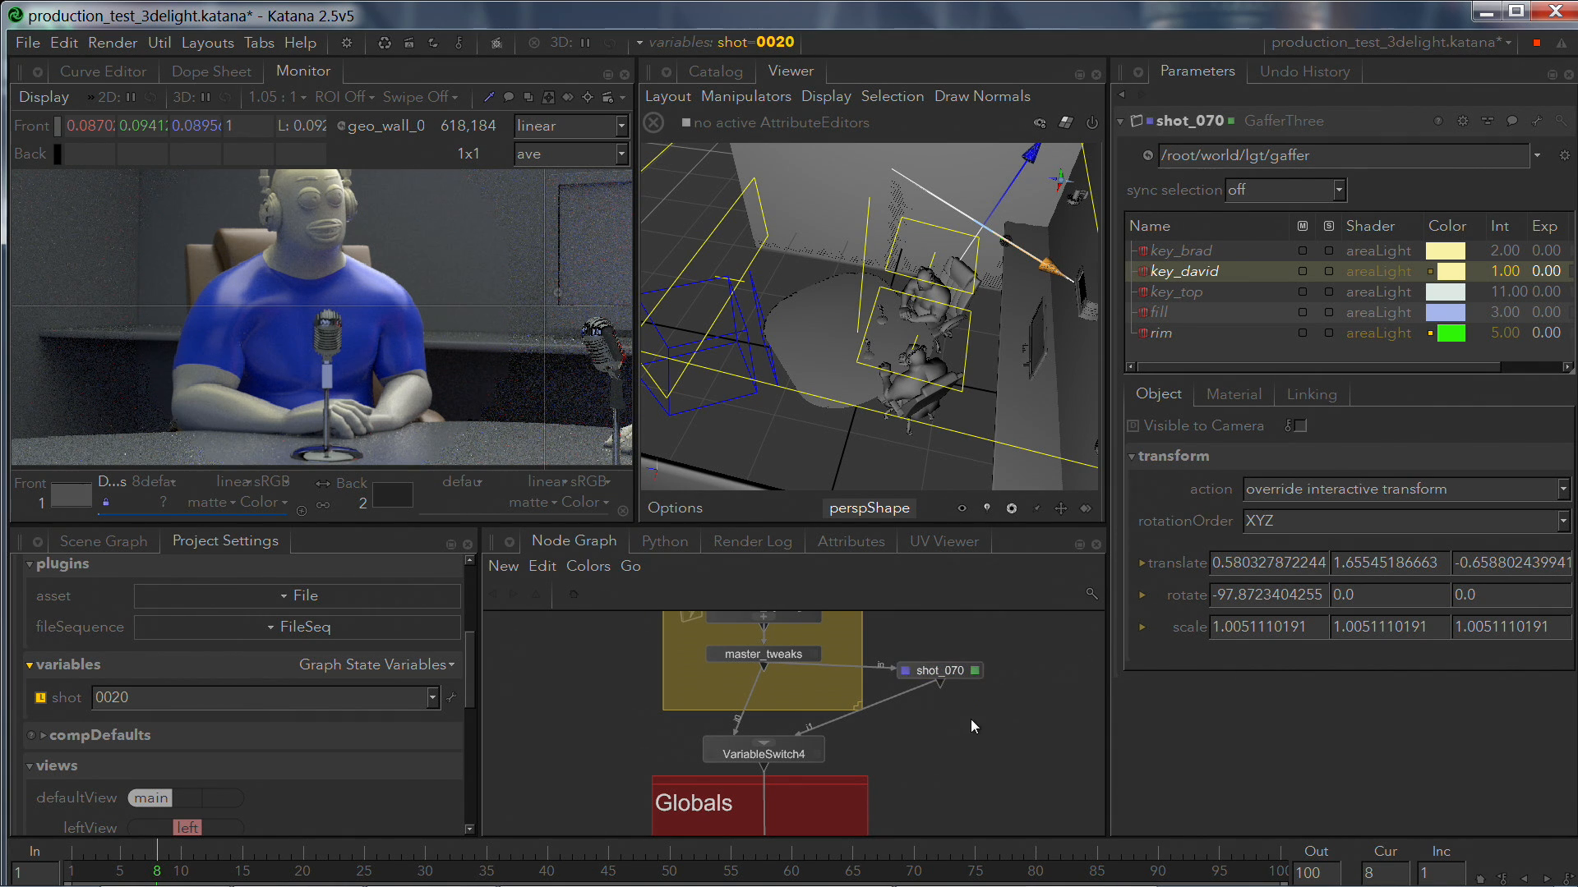
Step: Create a new GafferThree node in the node graph and place it beside shot_070
key(Tab)
text(g)
key(Up)
key(Up)
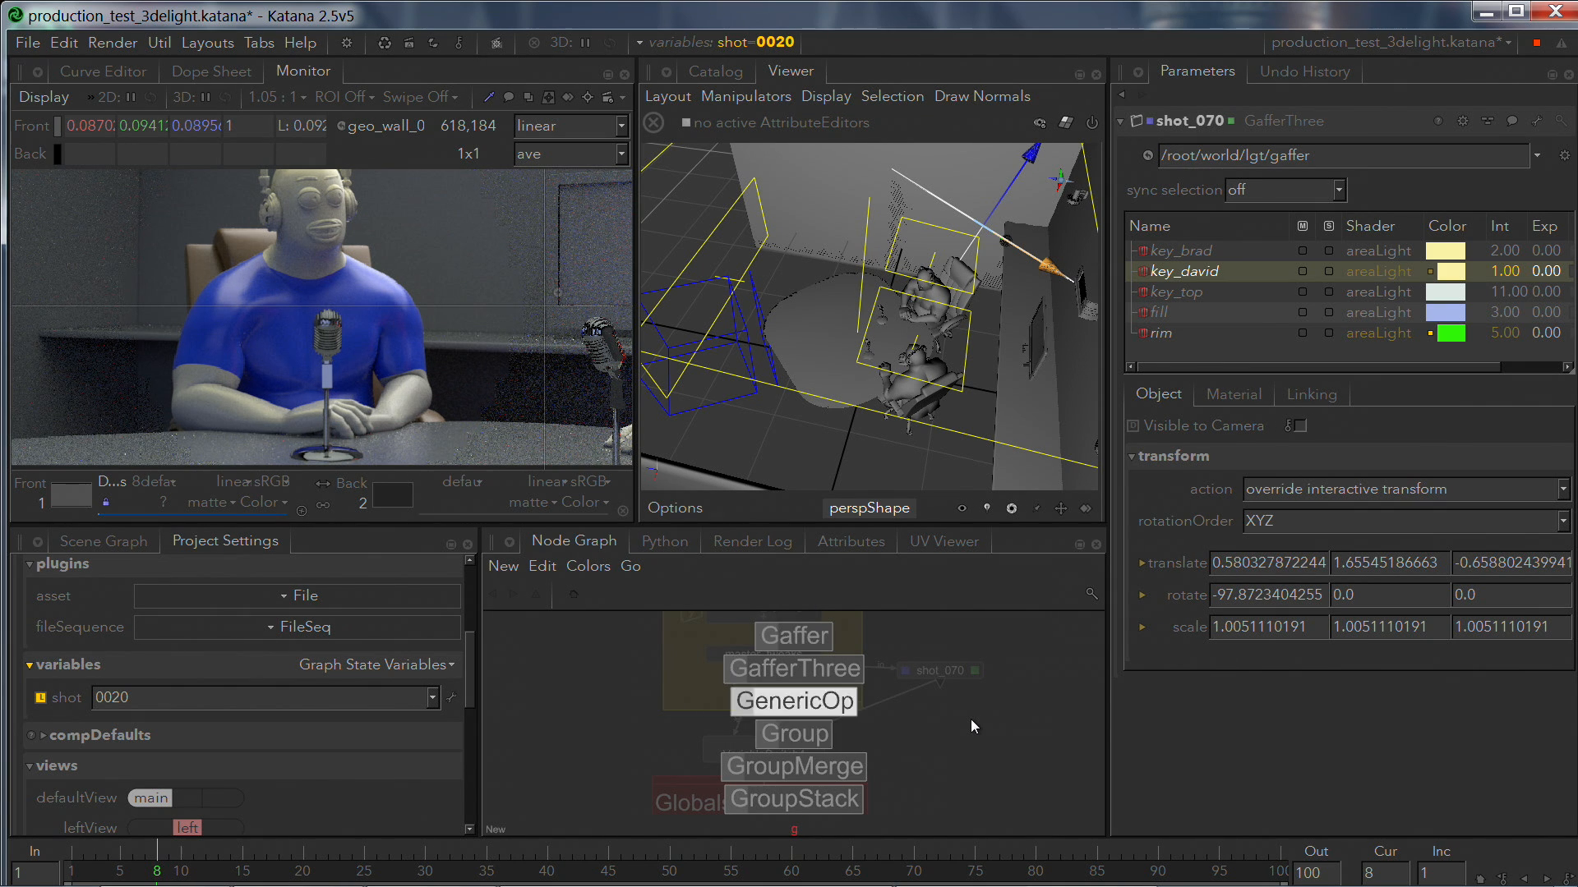
key(Return)
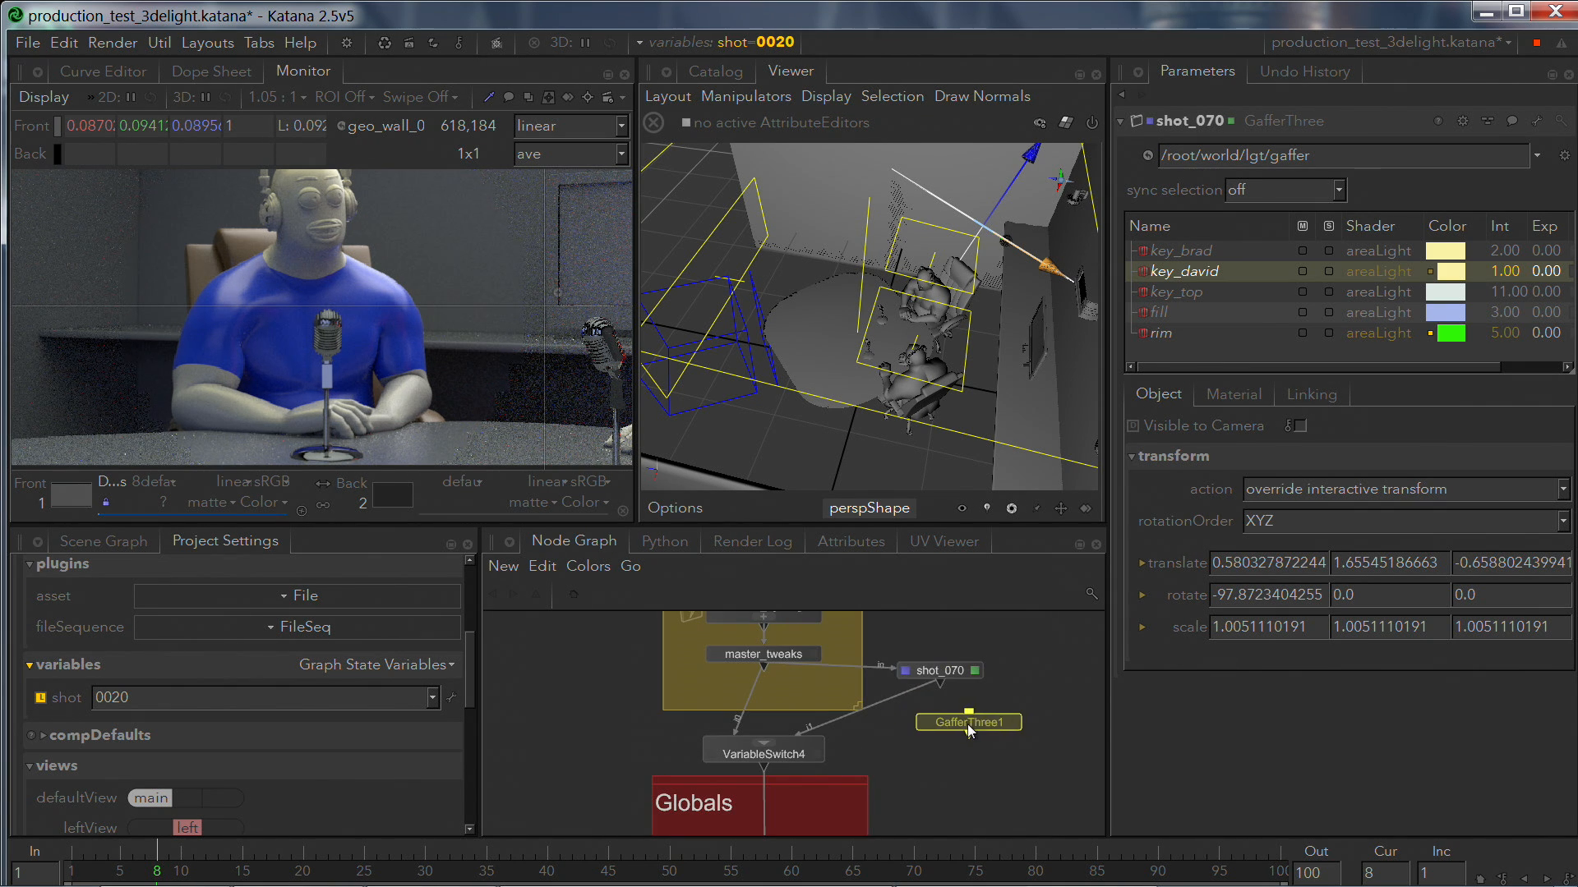
click(964, 730)
Step: Chain the new GafferThree node after shot_070 and connect its output into VariableSwitch4
click(939, 683)
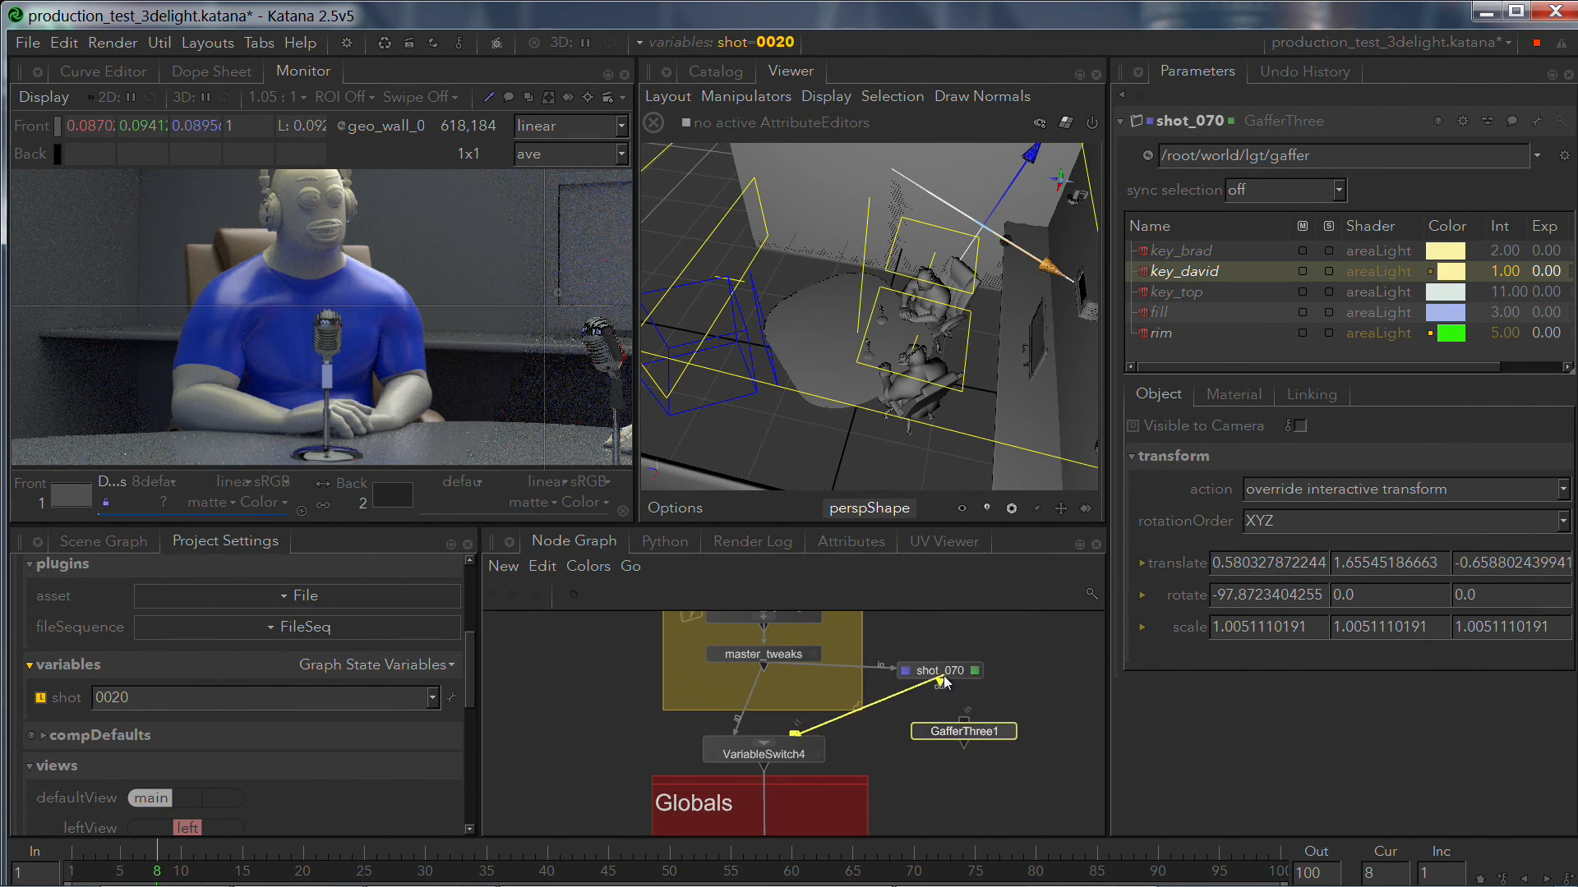
click(942, 684)
click(960, 717)
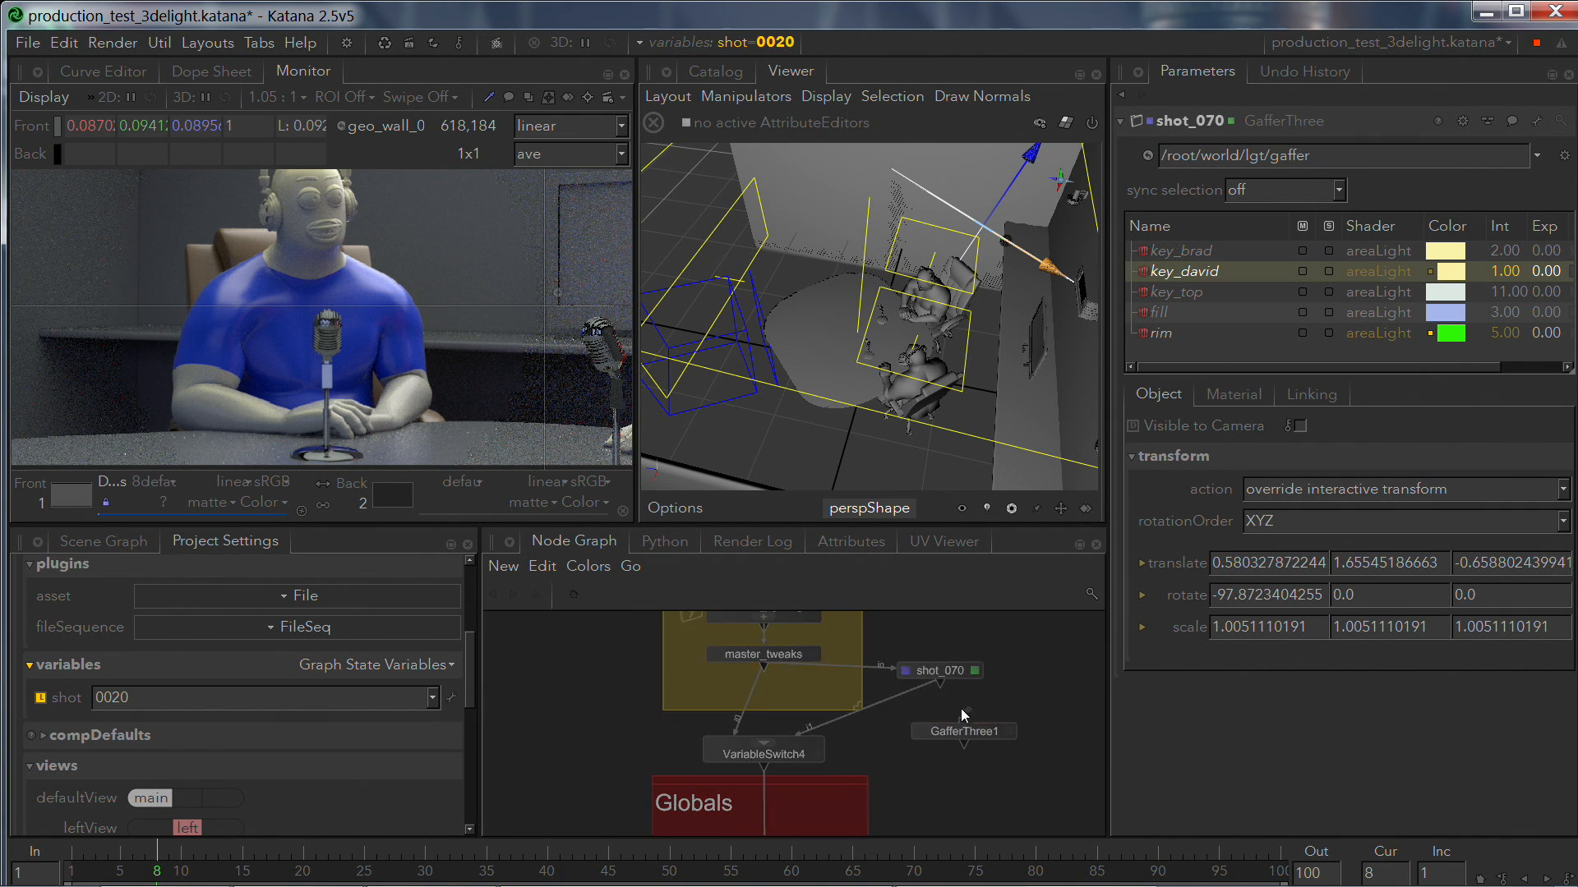
click(964, 721)
click(940, 683)
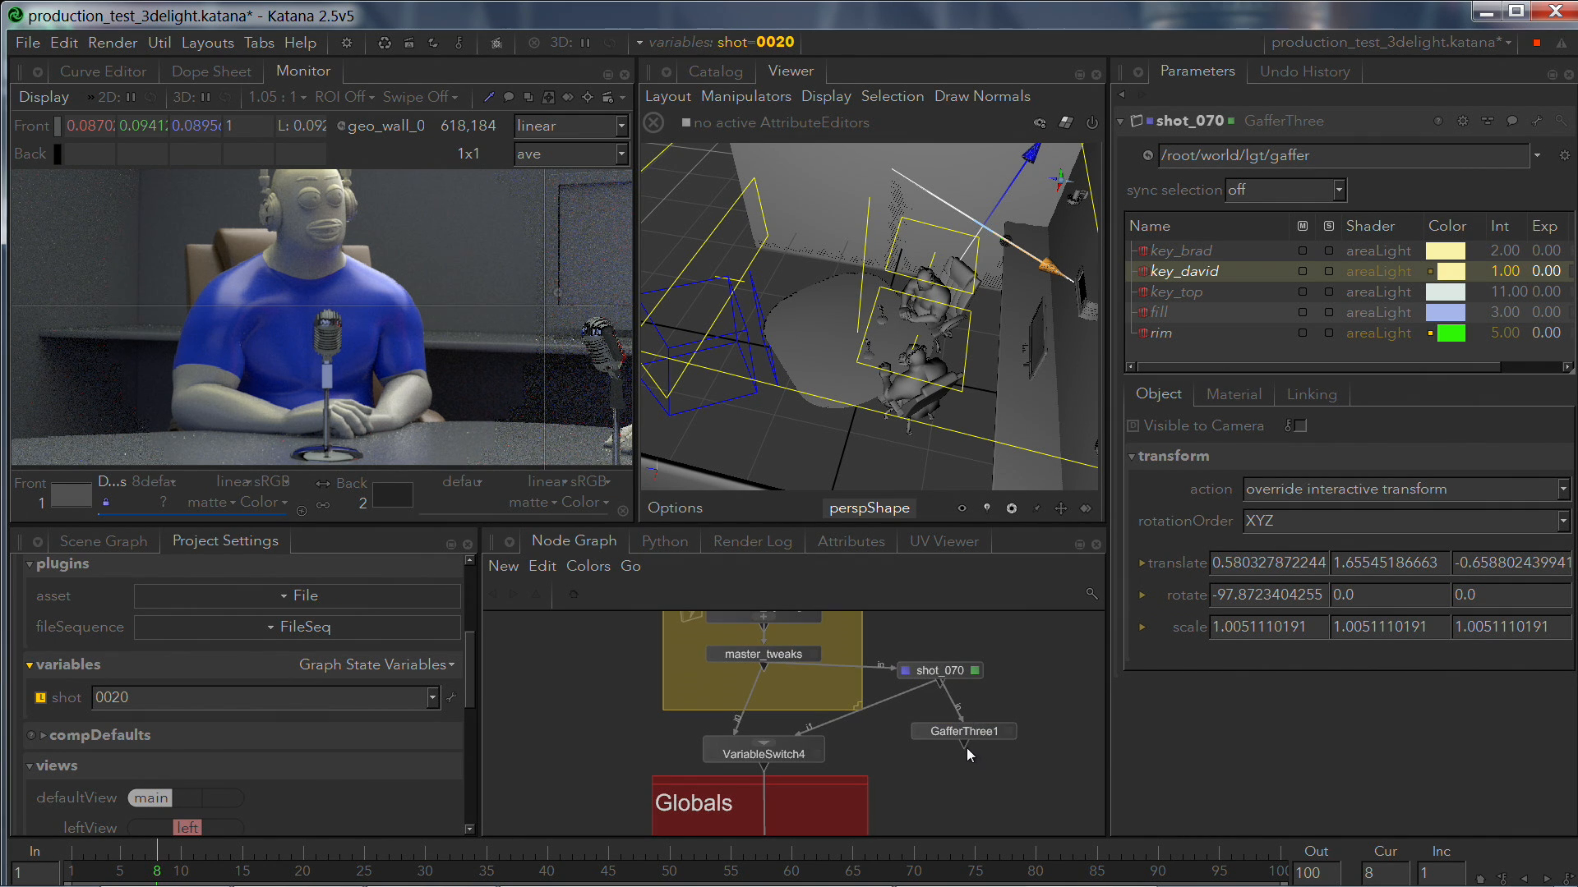
click(965, 745)
click(765, 744)
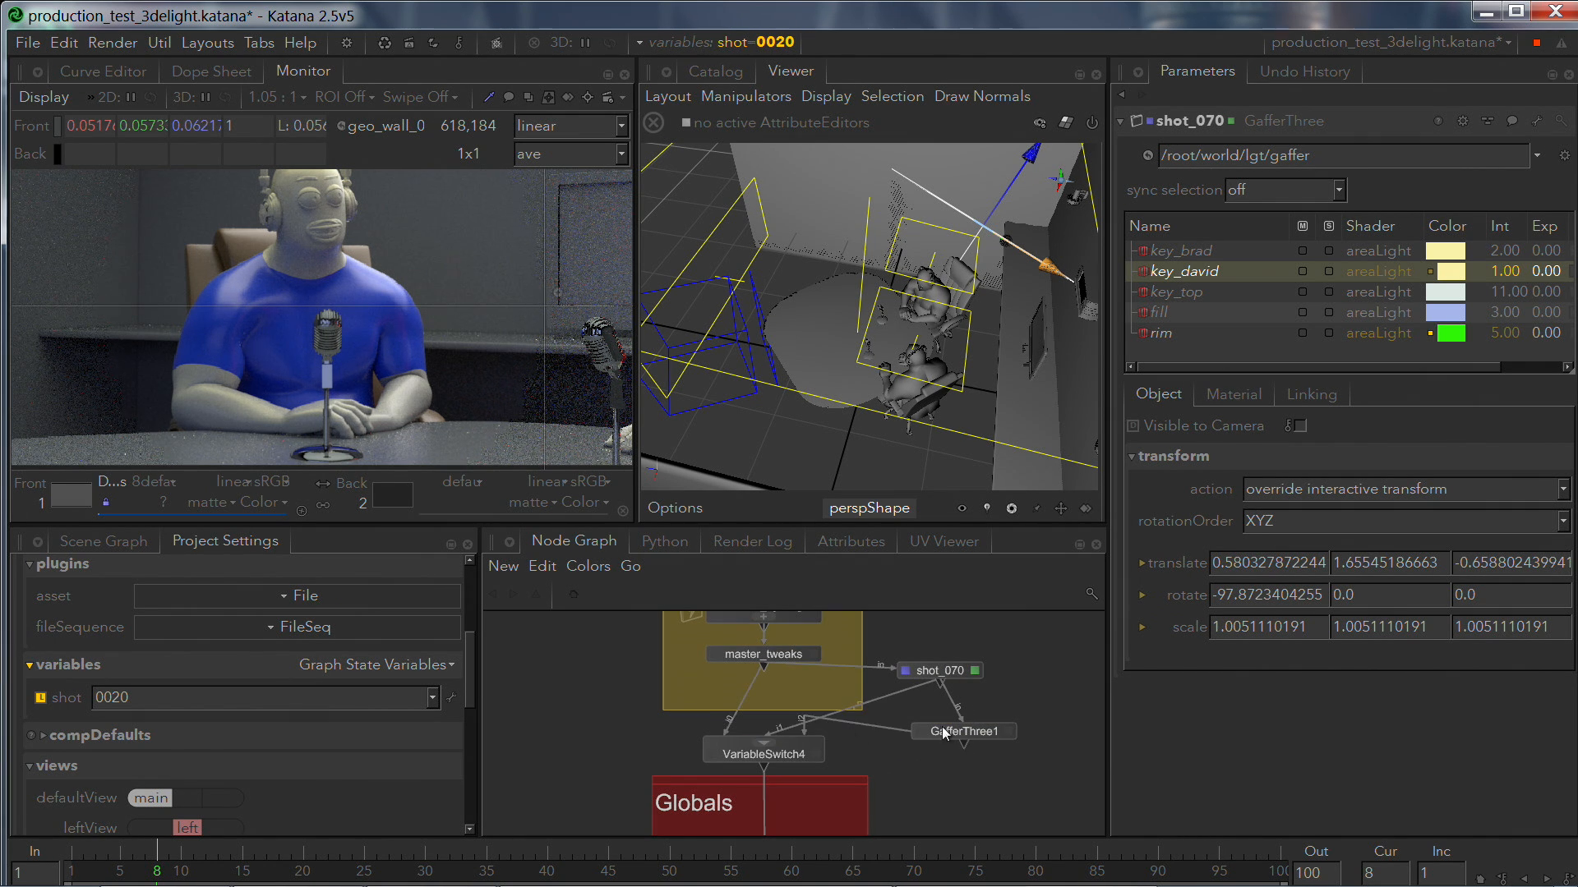
Step: Set VariableSwitch4's third pattern to 0020
click(814, 758)
click(816, 755)
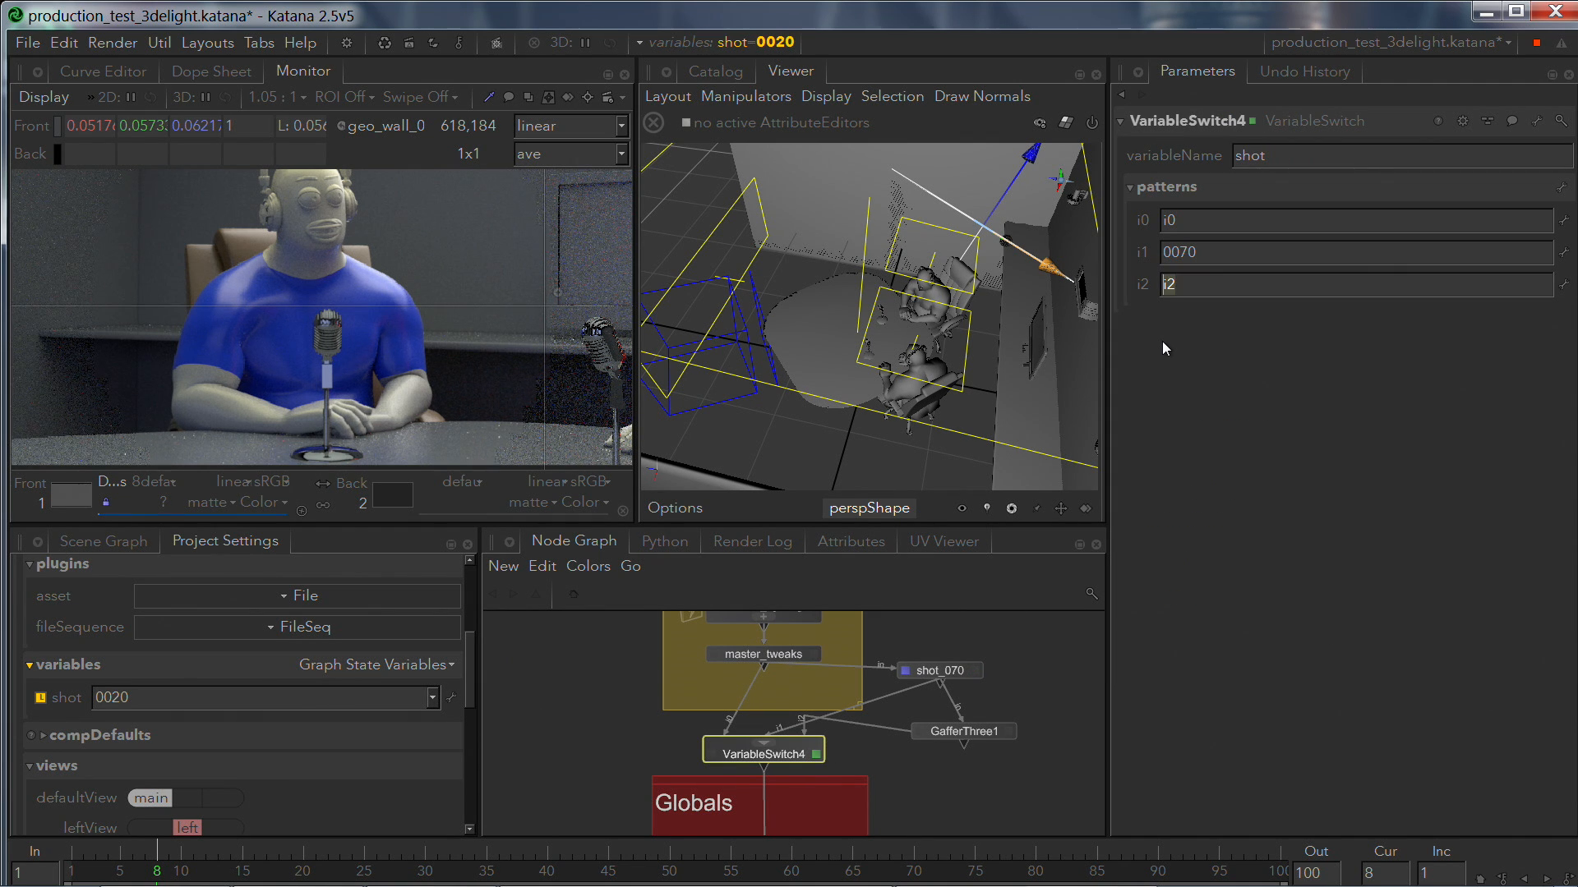
key(BackSpace)
text(0020)
key(Return)
Step: Rearrange shot_070 and the new GafferThree node so they stack vertically
click(1004, 731)
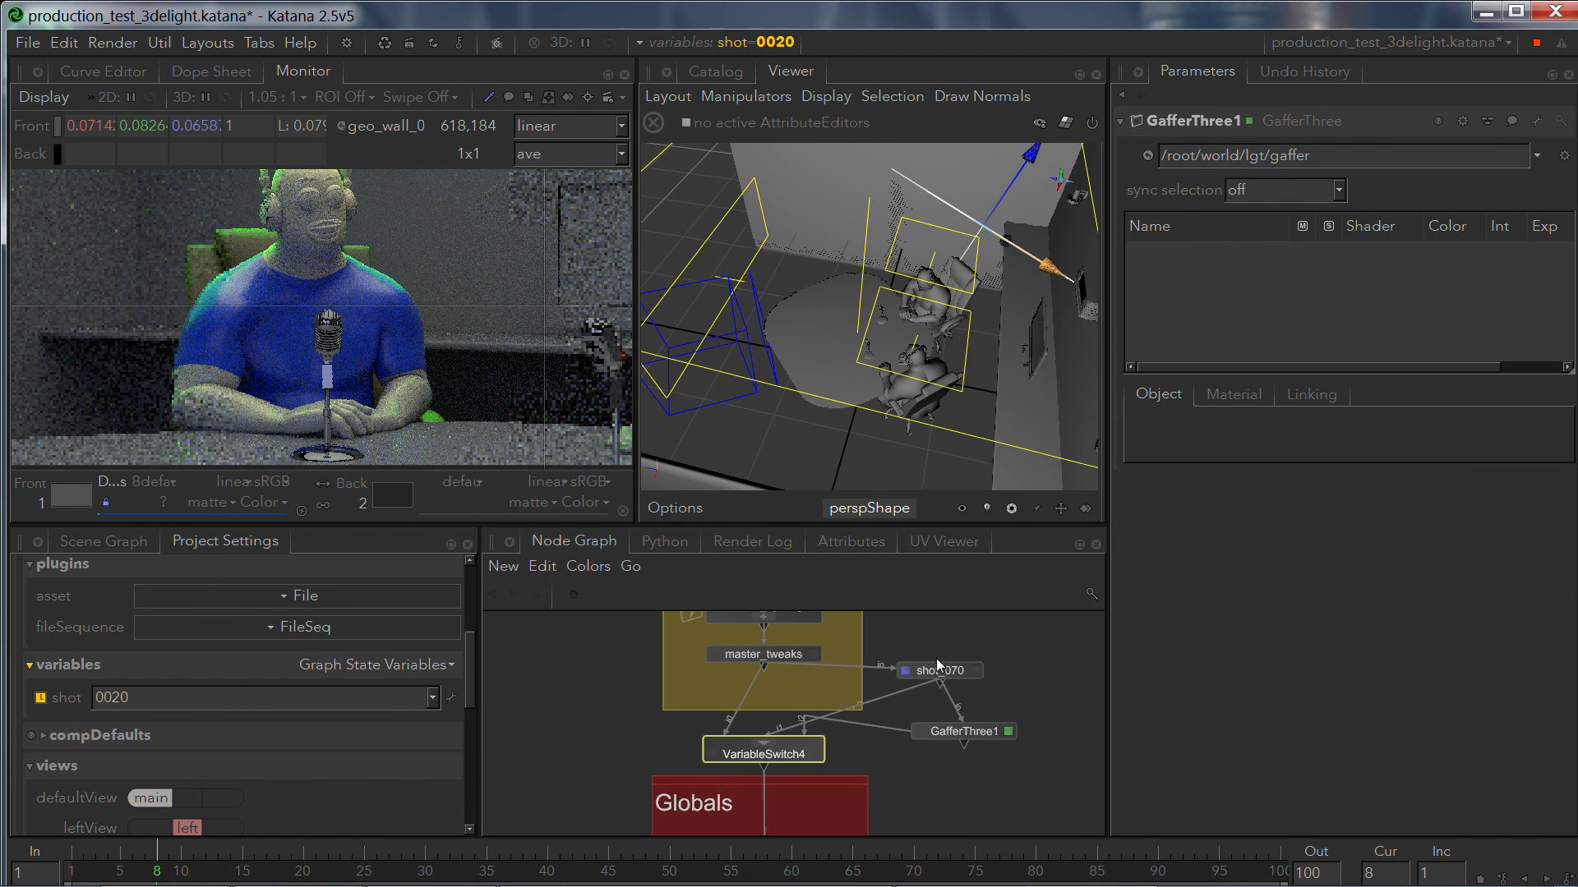
drag(954, 668, 966, 637)
click(963, 731)
mouse_move(964, 732)
mouse_down()
mouse_move(1002, 717)
mouse_move(926, 715)
mouse_move(956, 714)
mouse_up()
Step: Rename the new GafferThree node to shot_21
double_click(961, 715)
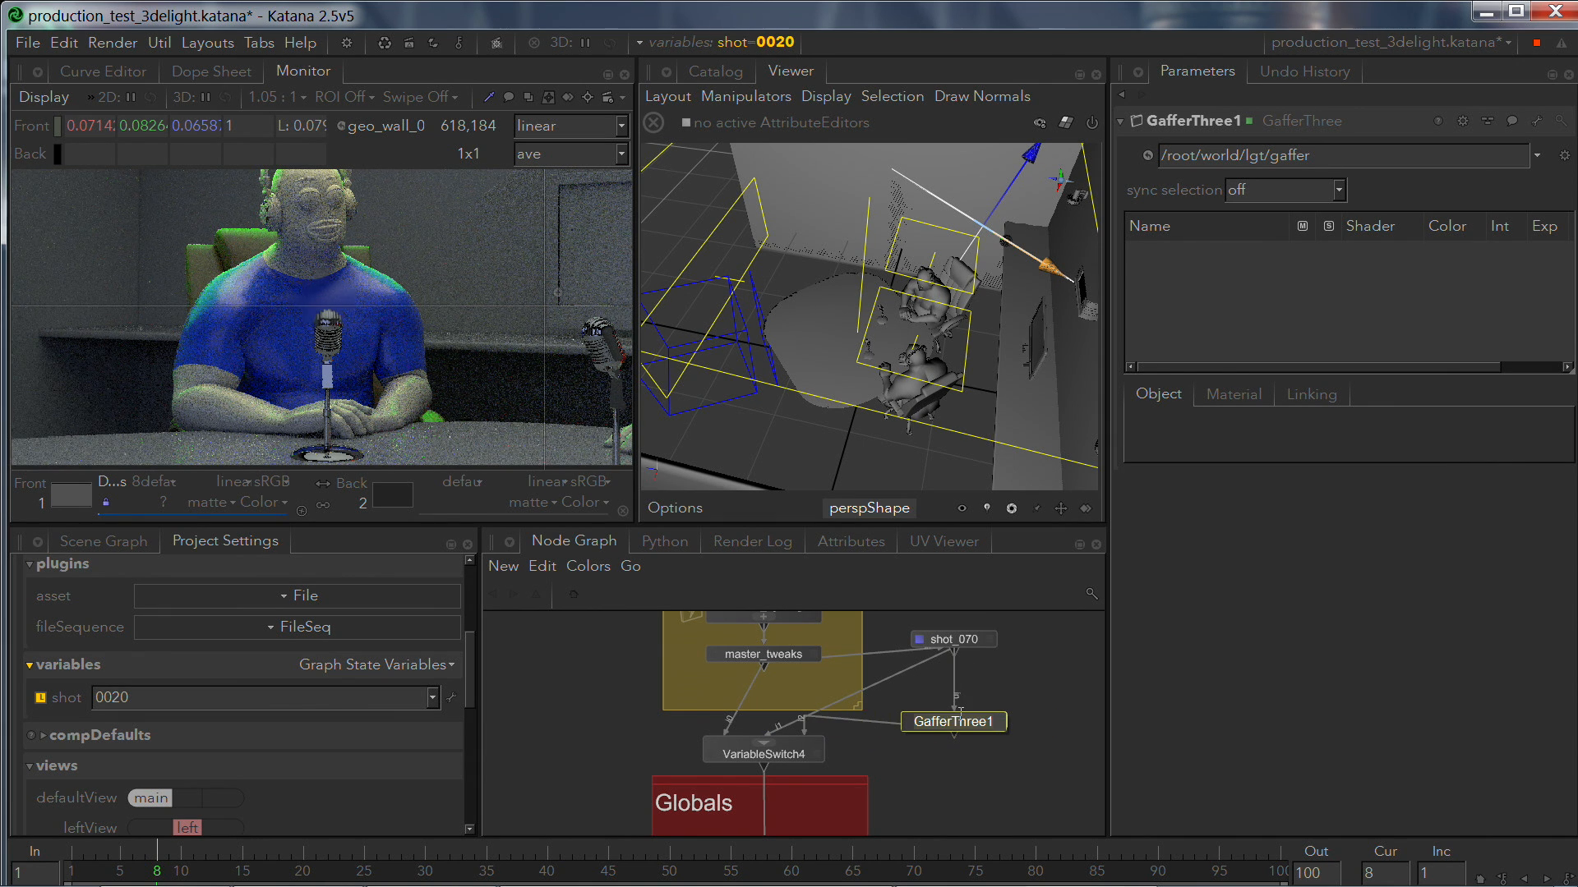
key(ctrl+a)
key(BackSpace)
text(sh)
key(BackSpace)
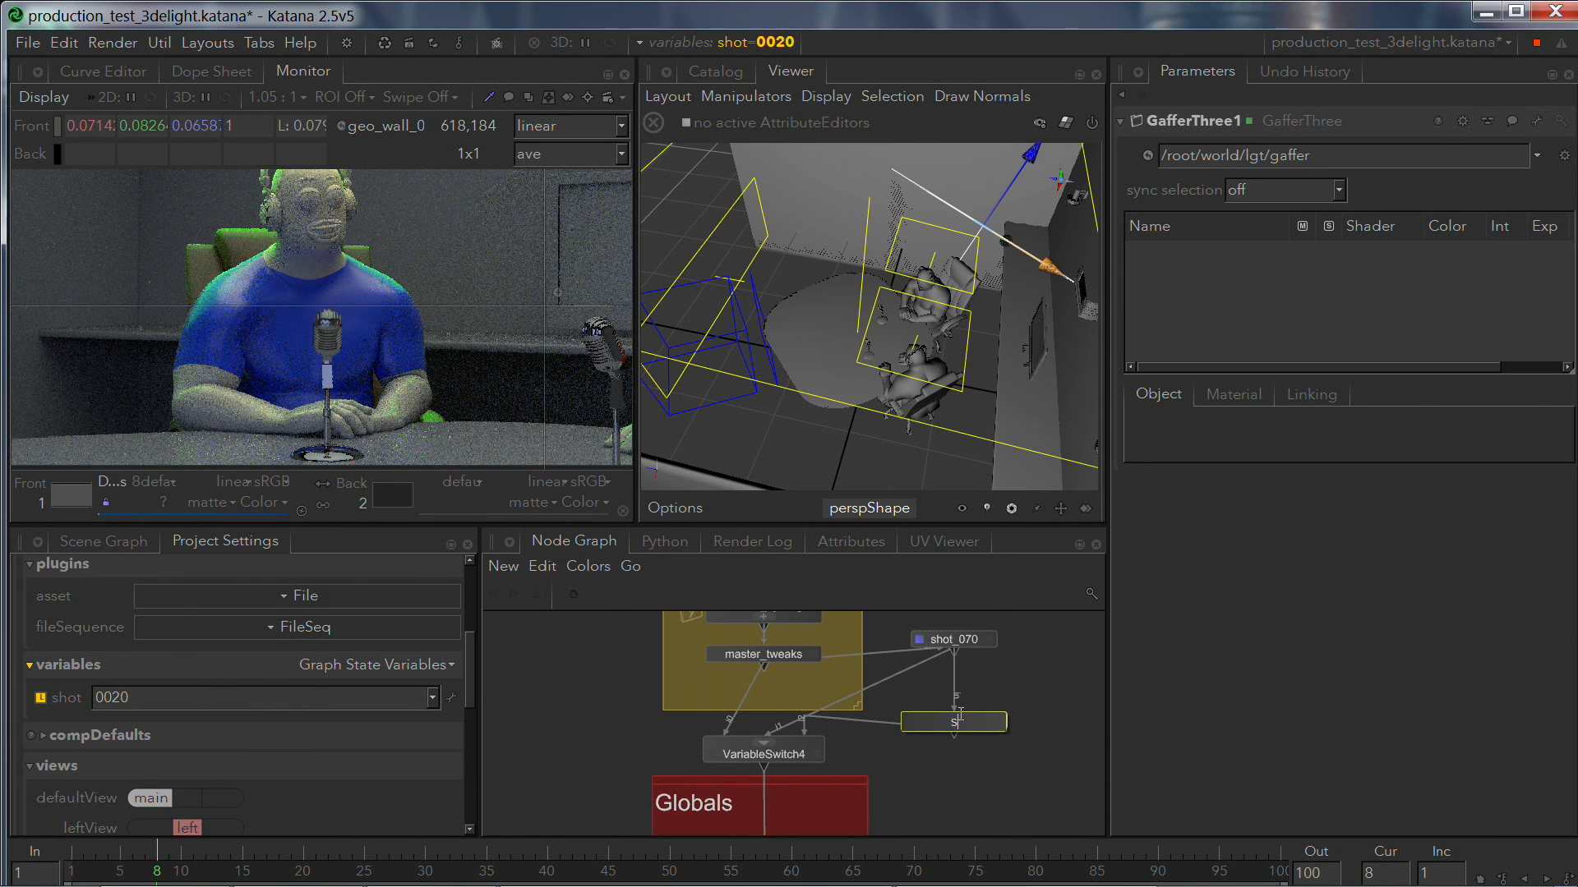
text(o)
text(t60)
key(BackSpace)
key(BackSpace)
key(BackSpace)
key(BackSpace)
key(BackSpace)
text(shot_21)
key(Return)
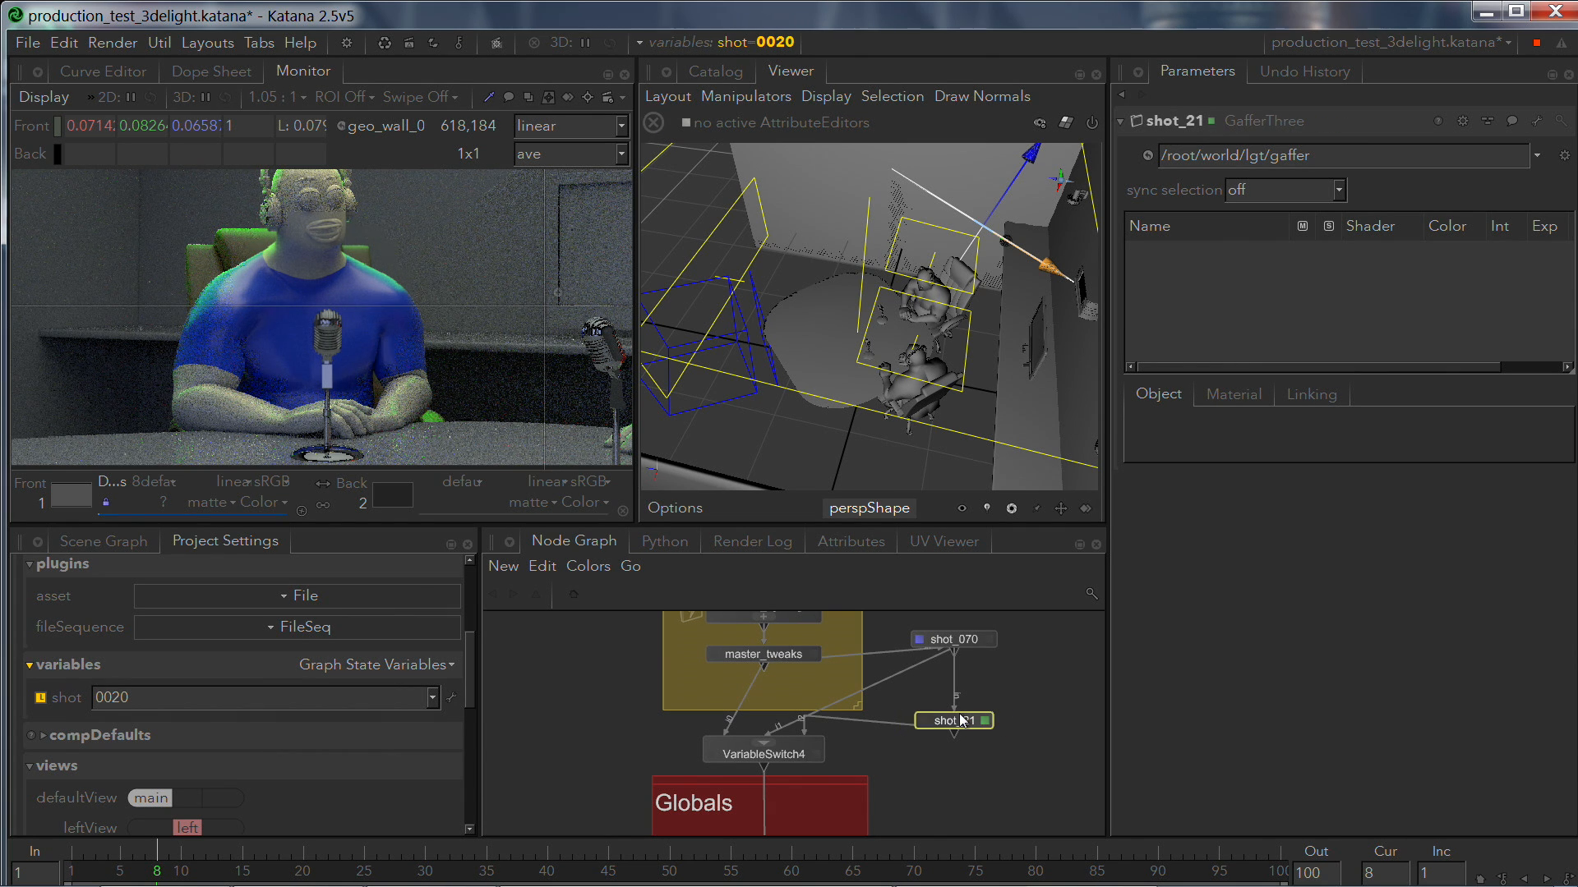
Step: View the new GafferThree node and rename it to 0020
key(v)
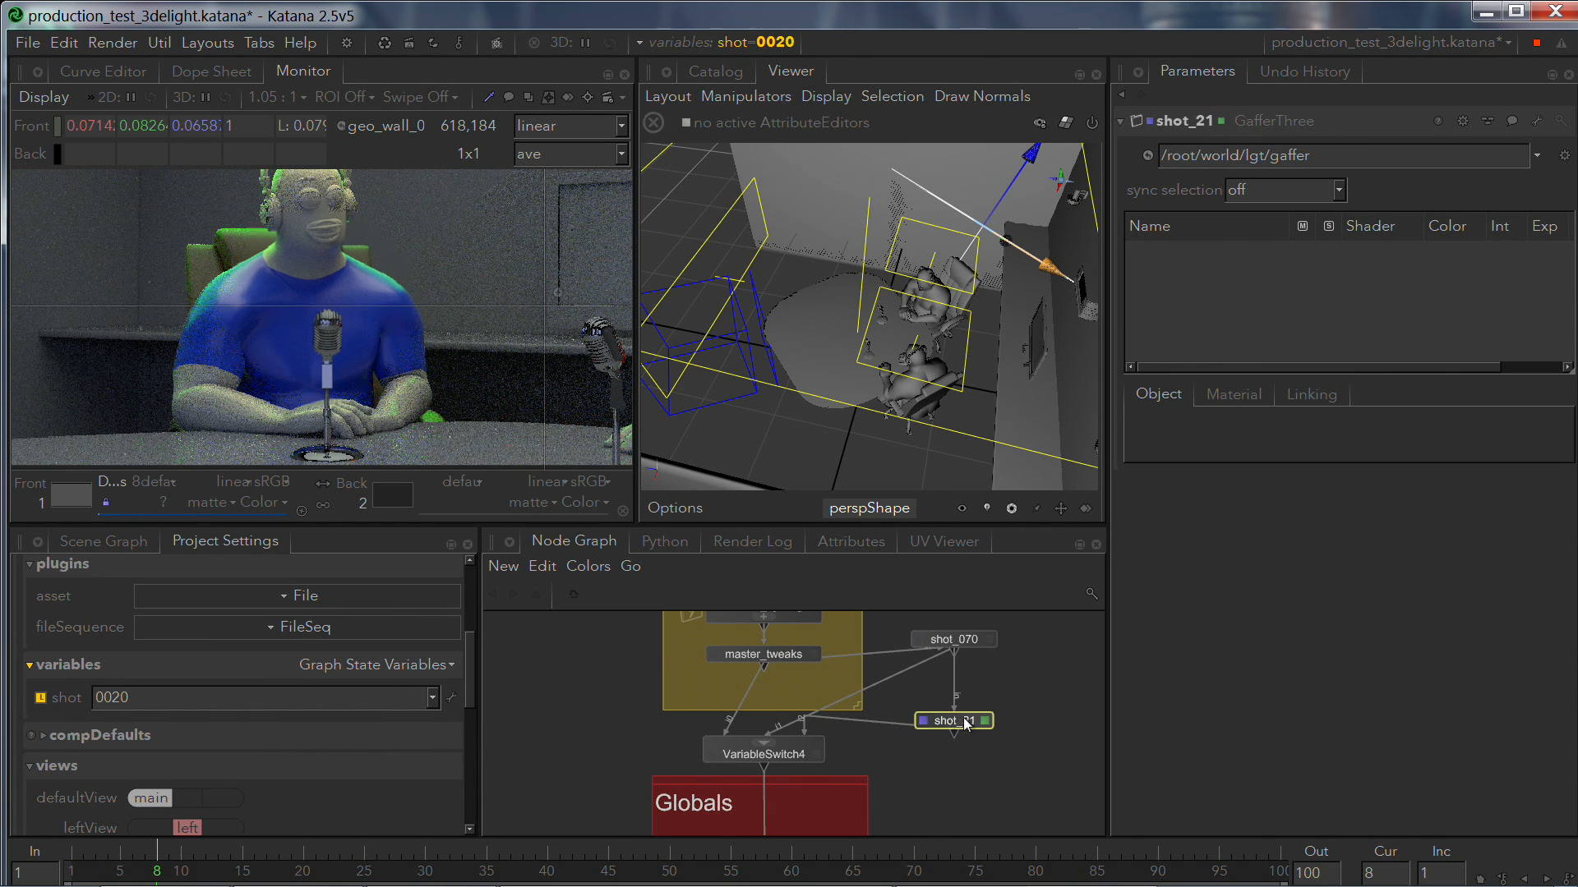
key(n)
key(BackSpace)
key(BackSpace)
text(0020)
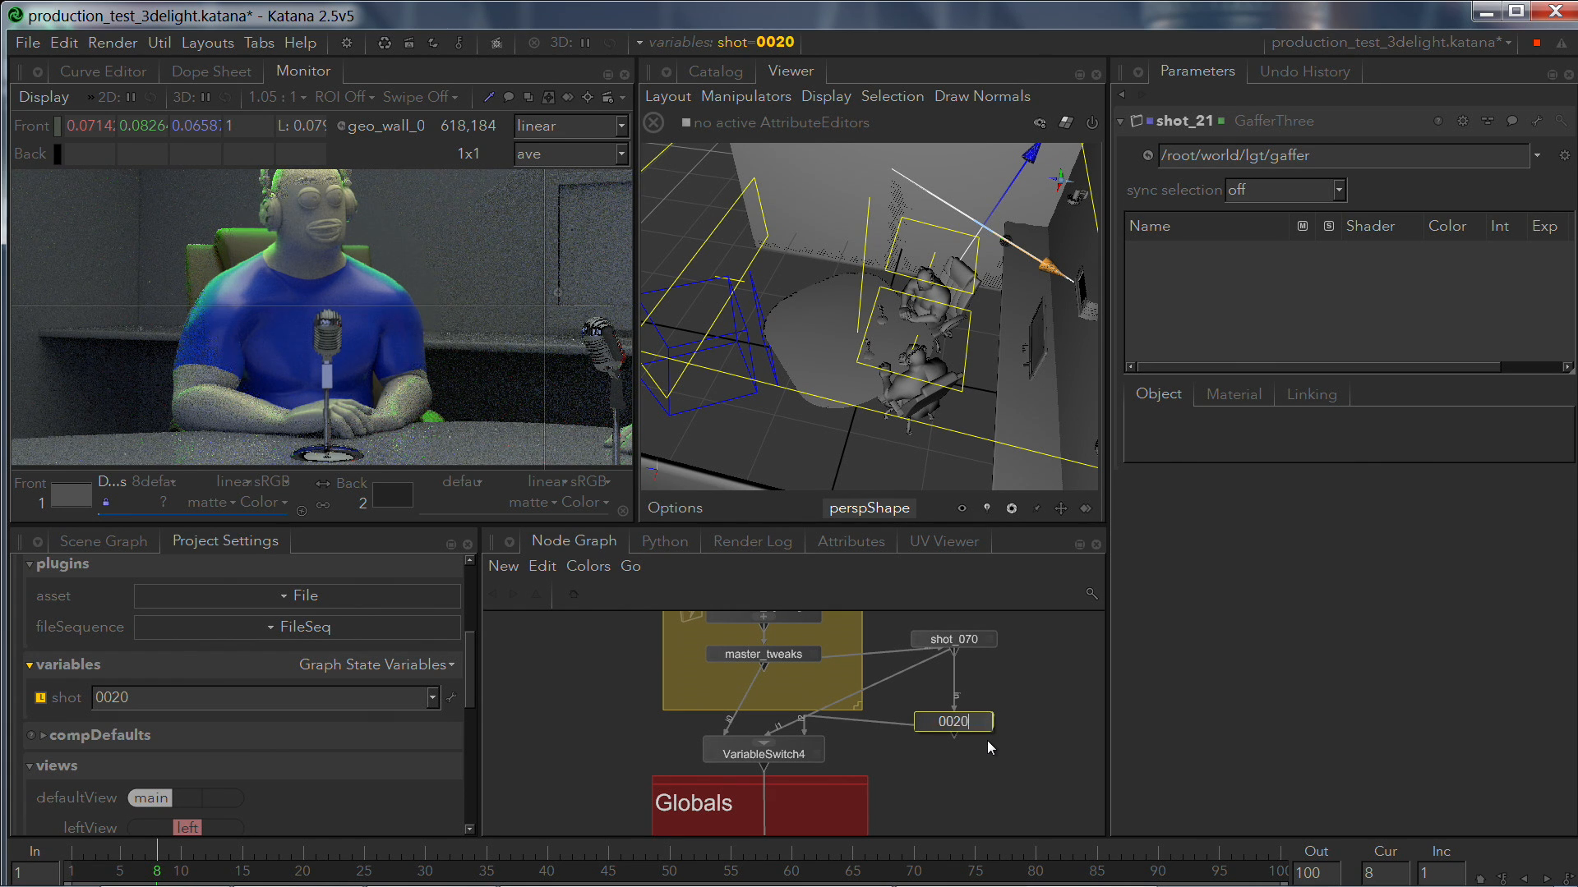
key(Return)
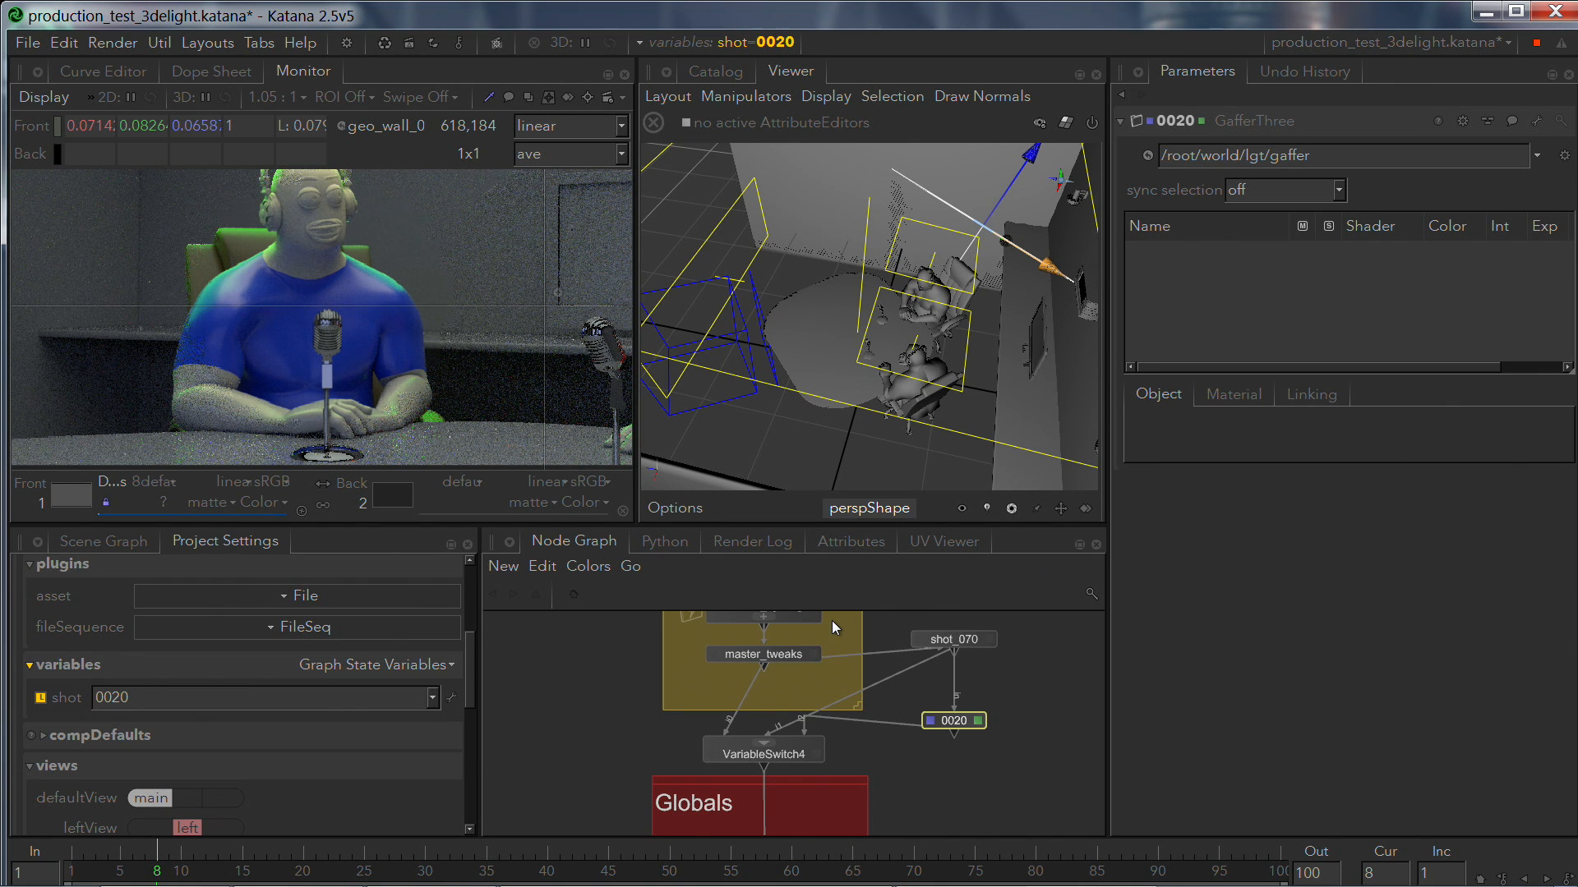
Step: Show the incoming master lights in the 0020 GafferThree's light list
click(509, 97)
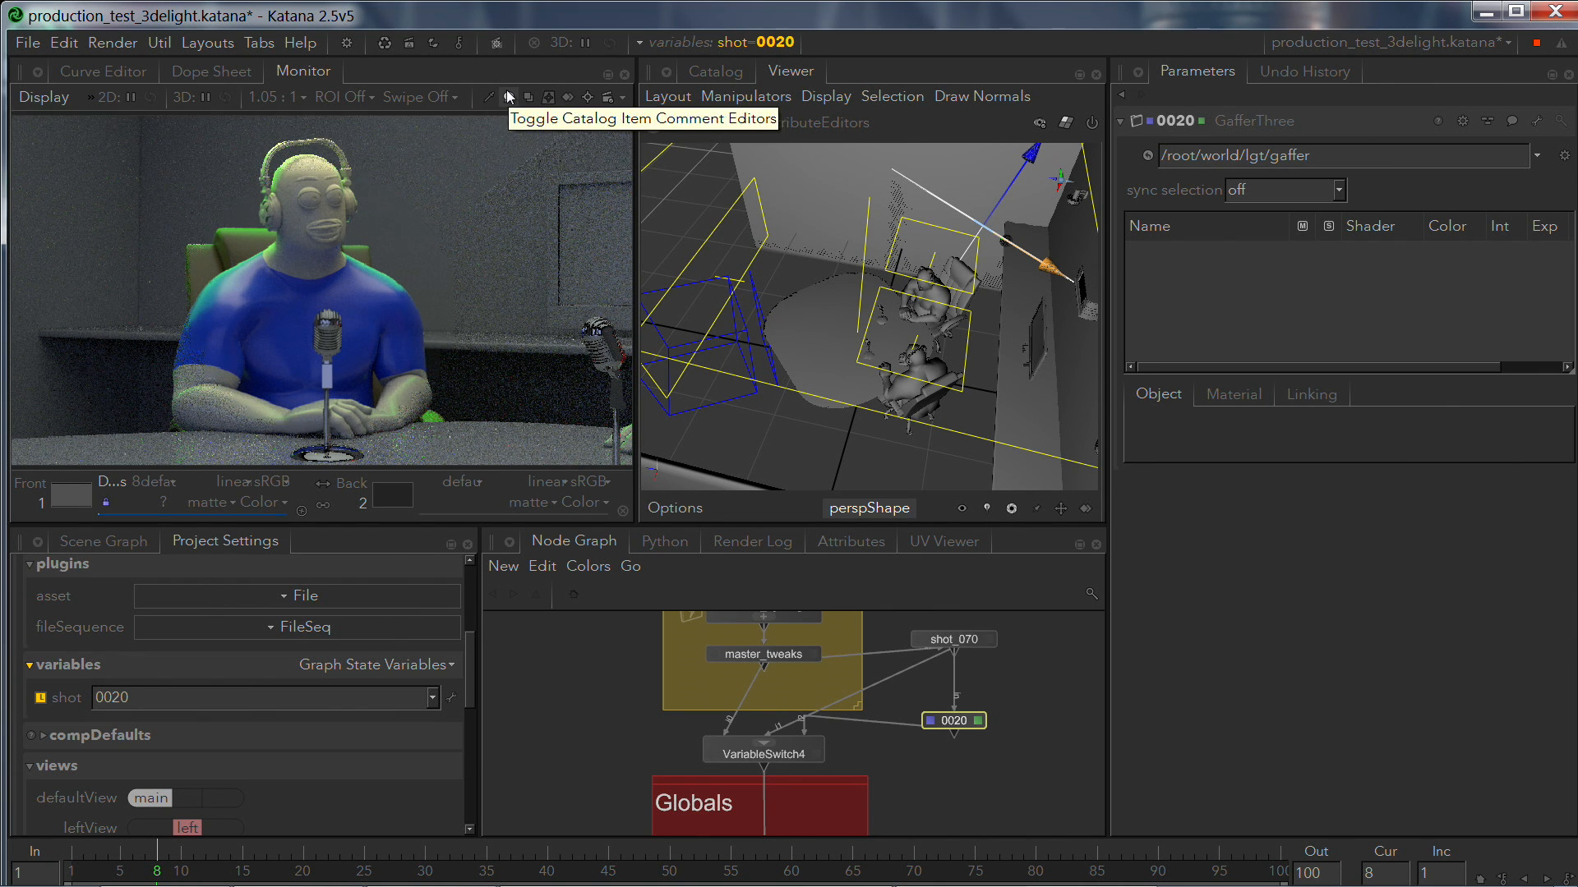
click(1564, 155)
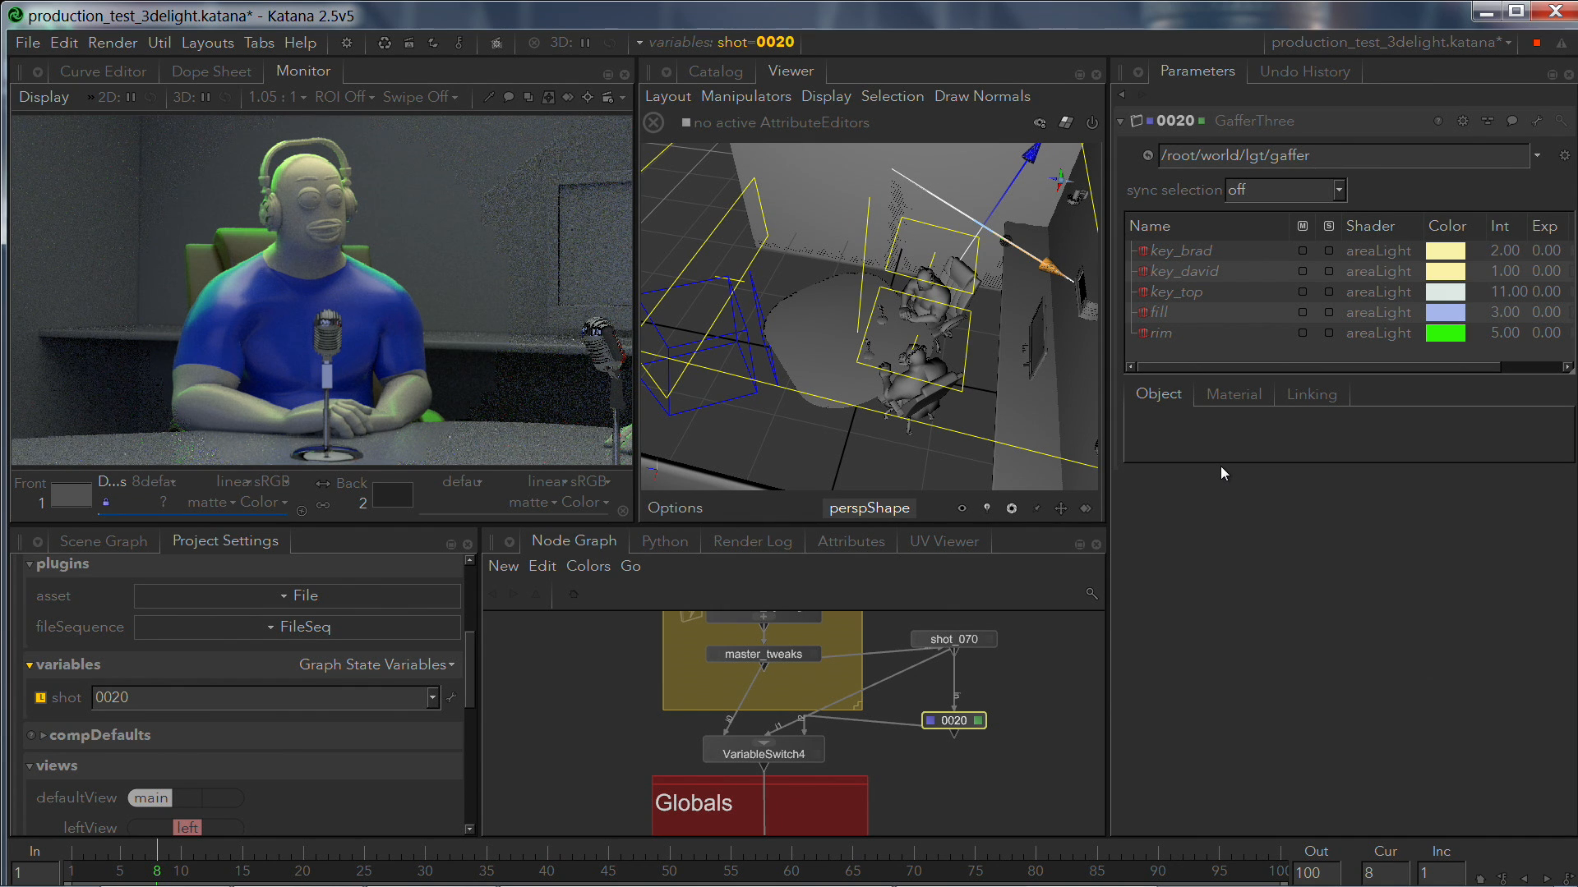
Step: Group the master_lighting, master_tweaks and shot_070 nodes and convert the group to a LiveGroup
middle_drag(1033, 657, 1014, 728)
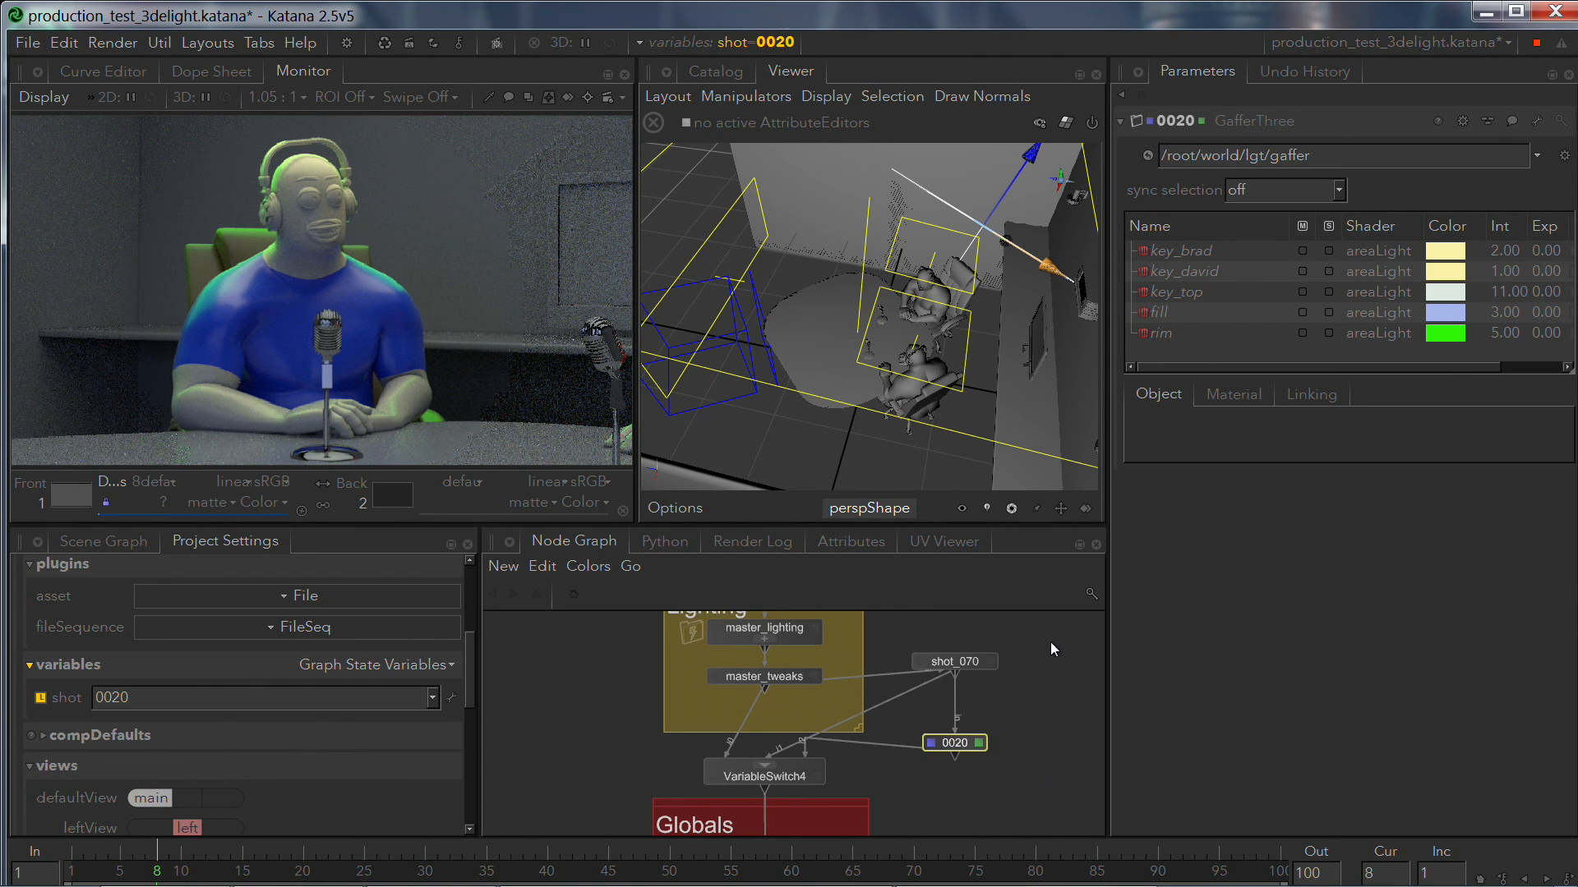
middle_drag(1050, 643, 1048, 675)
drag(1055, 646, 655, 796)
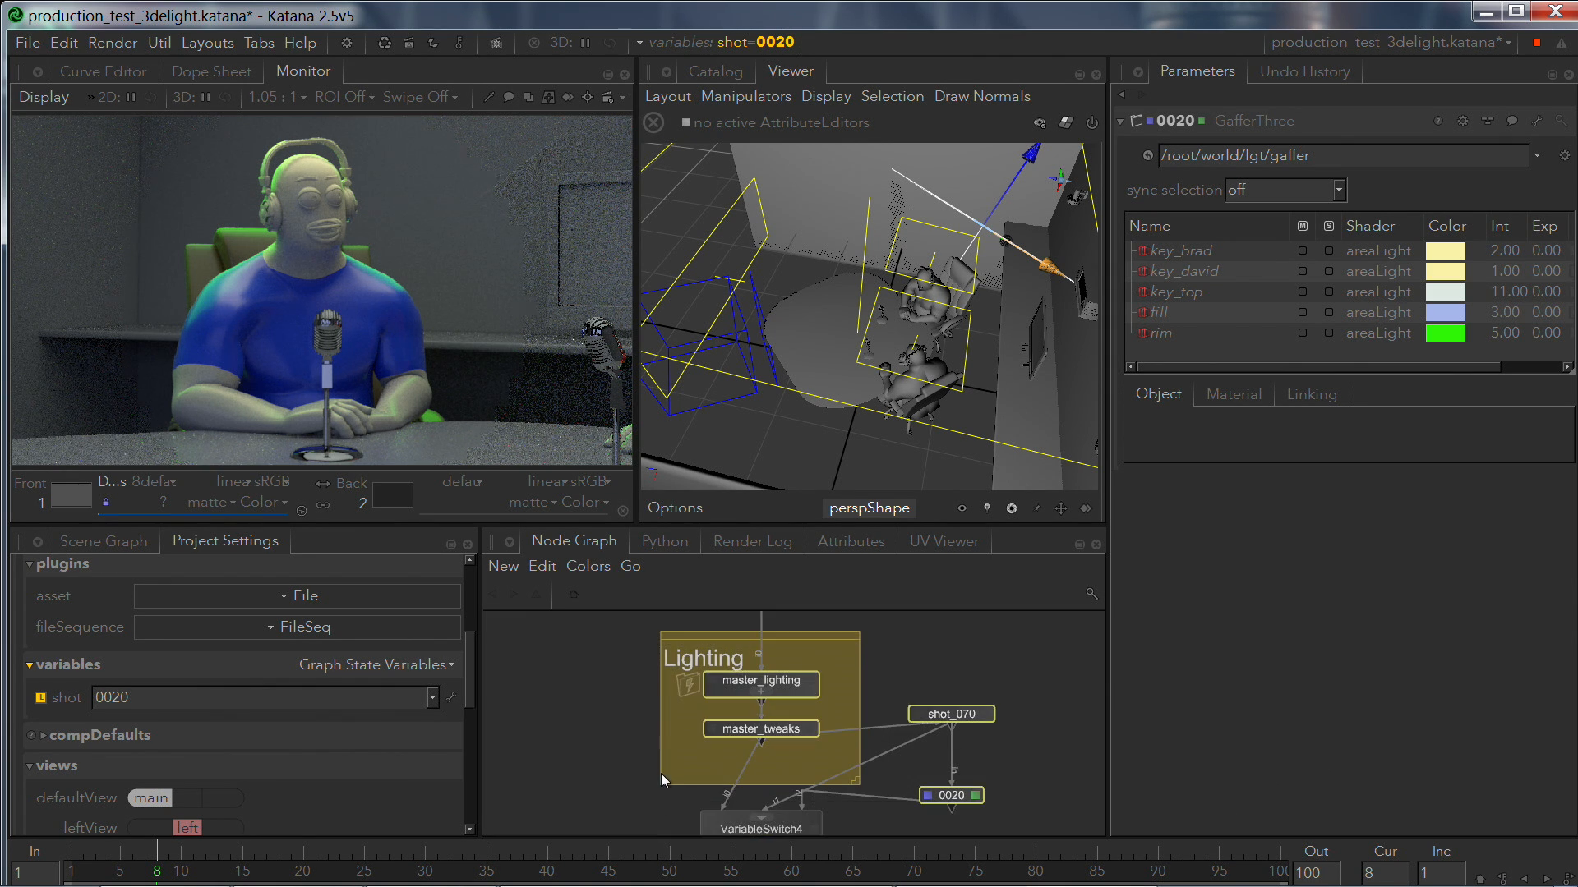
key(ctrl+g)
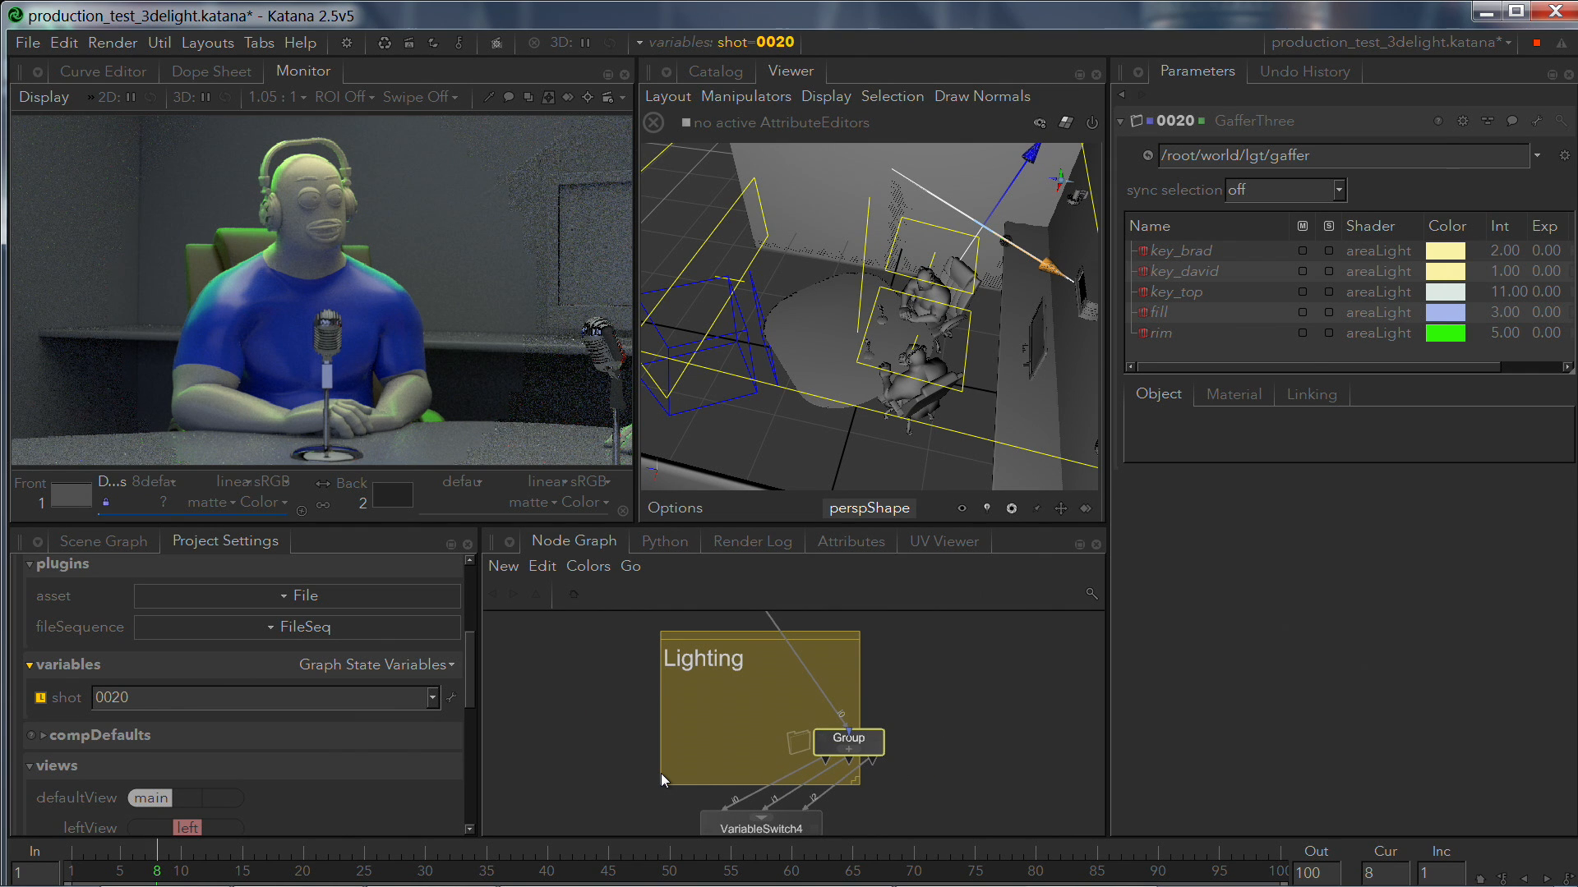
right_click(874, 734)
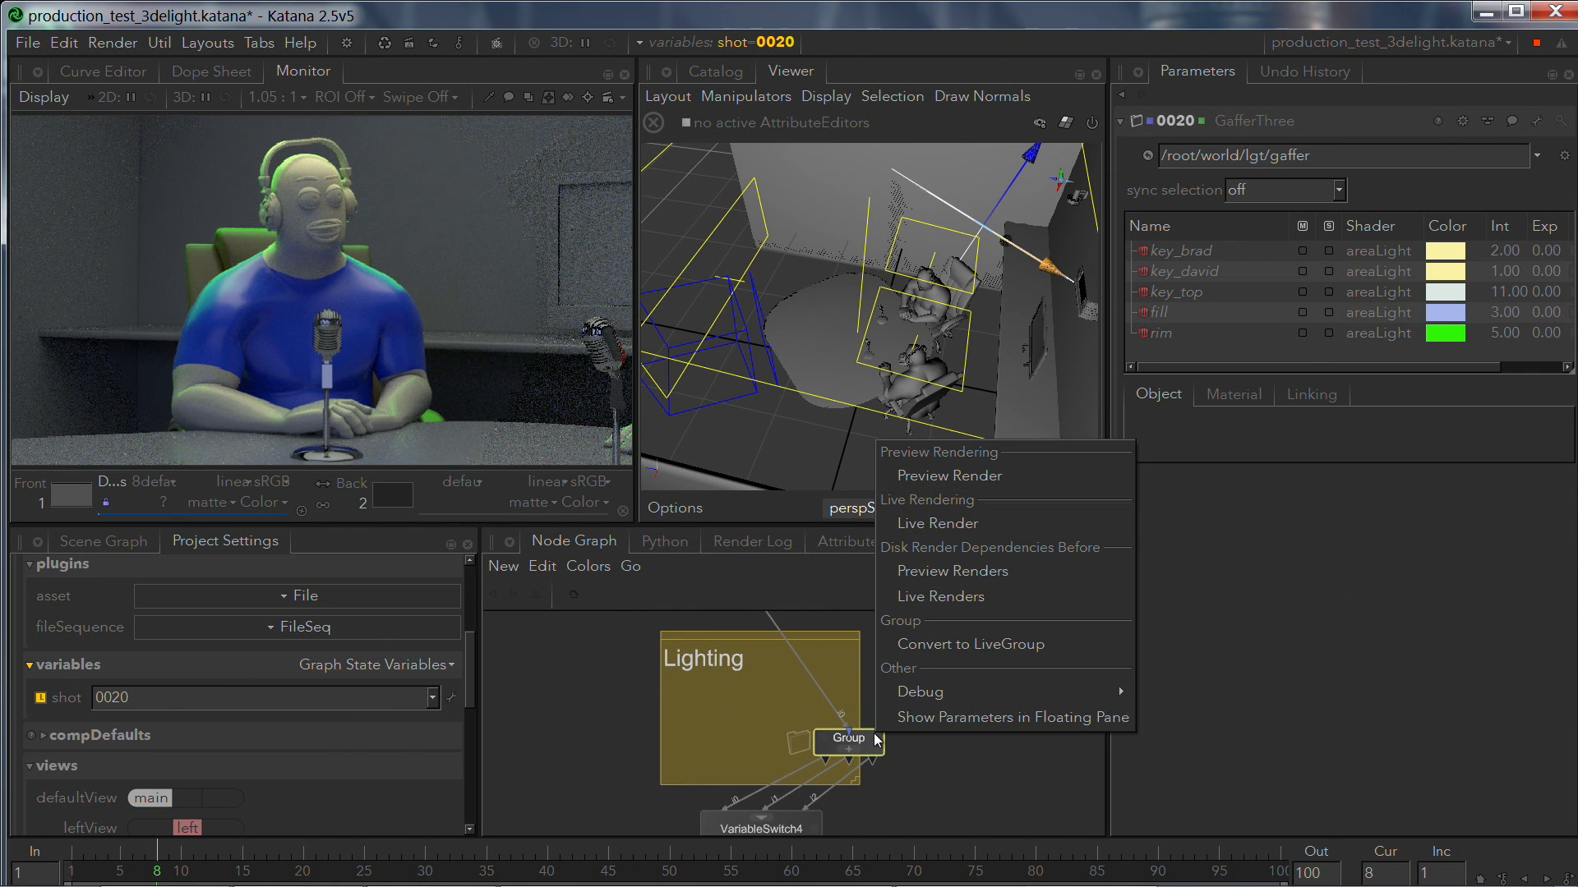
click(994, 649)
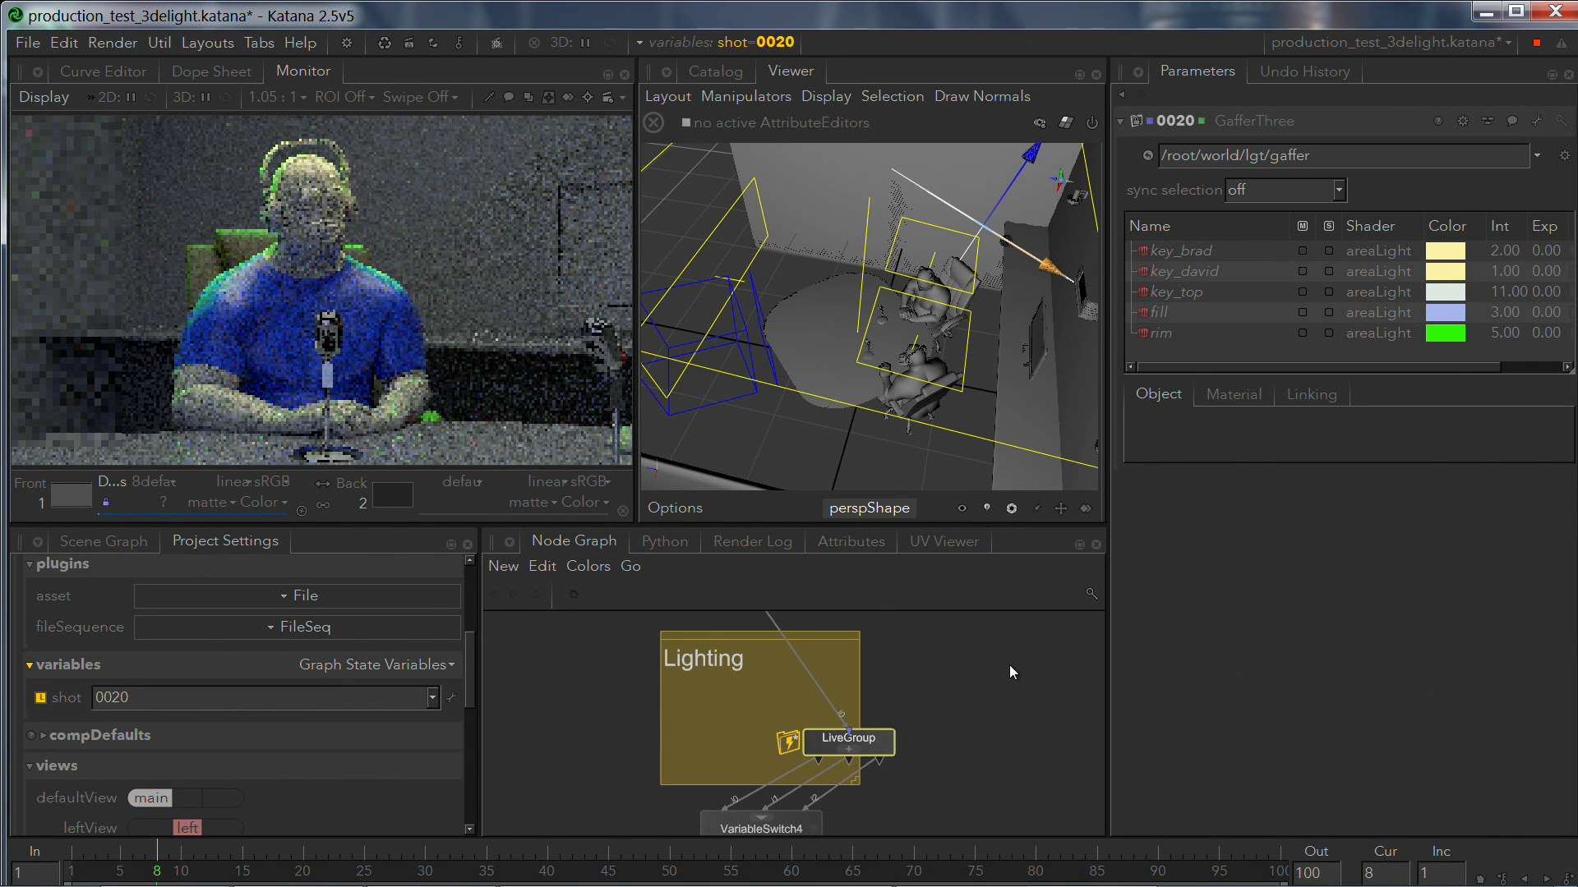
Step: Undo the LiveGroup conversion and the grouping
key(ctrl+z)
key(ctrl+z)
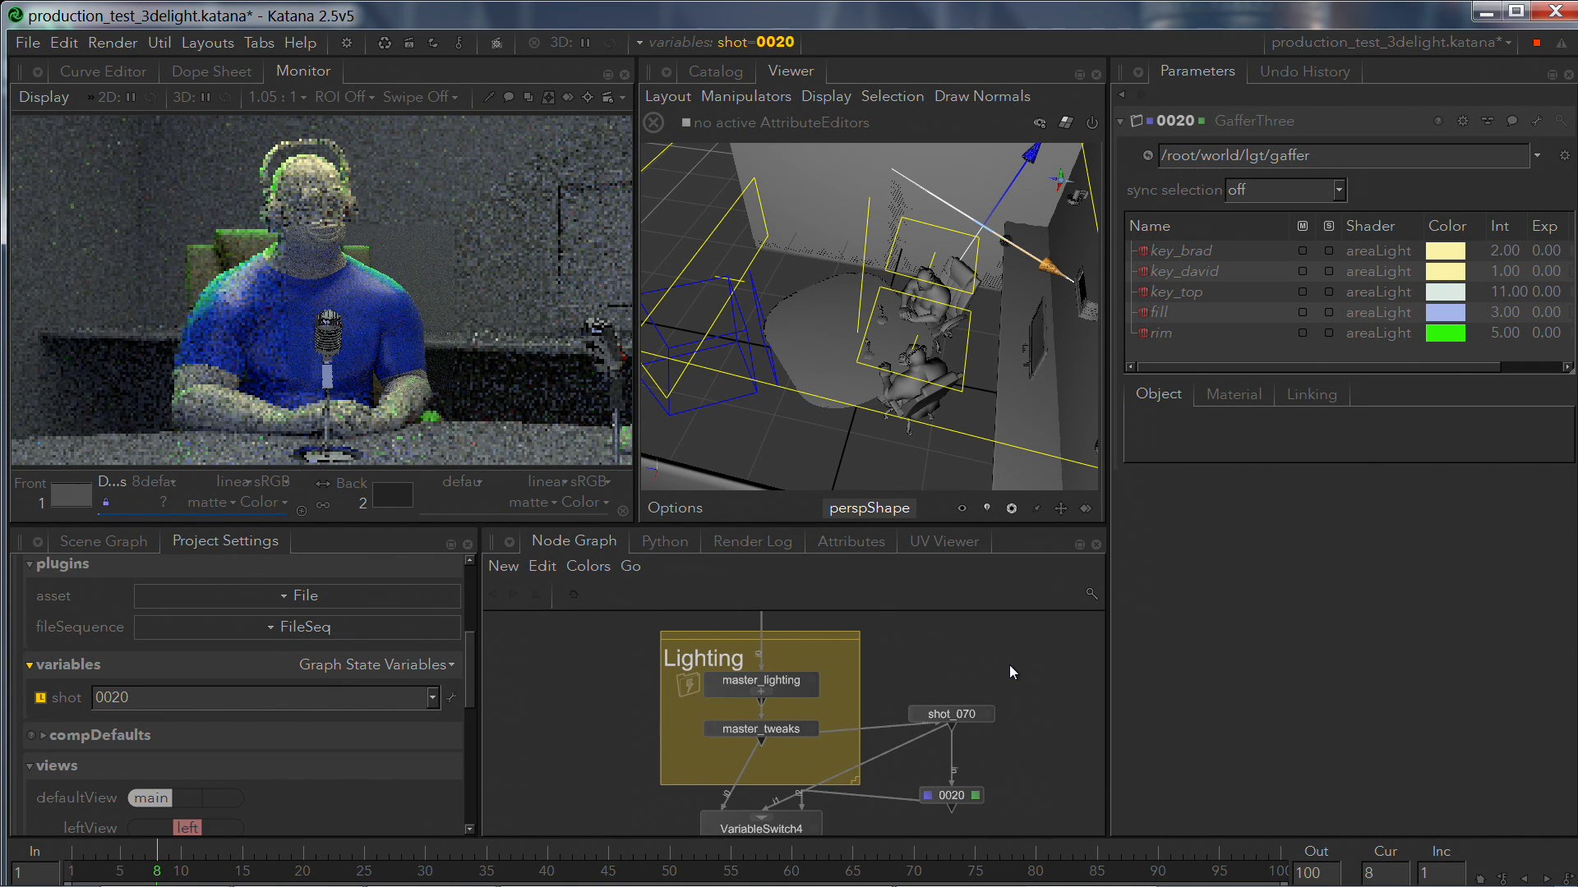